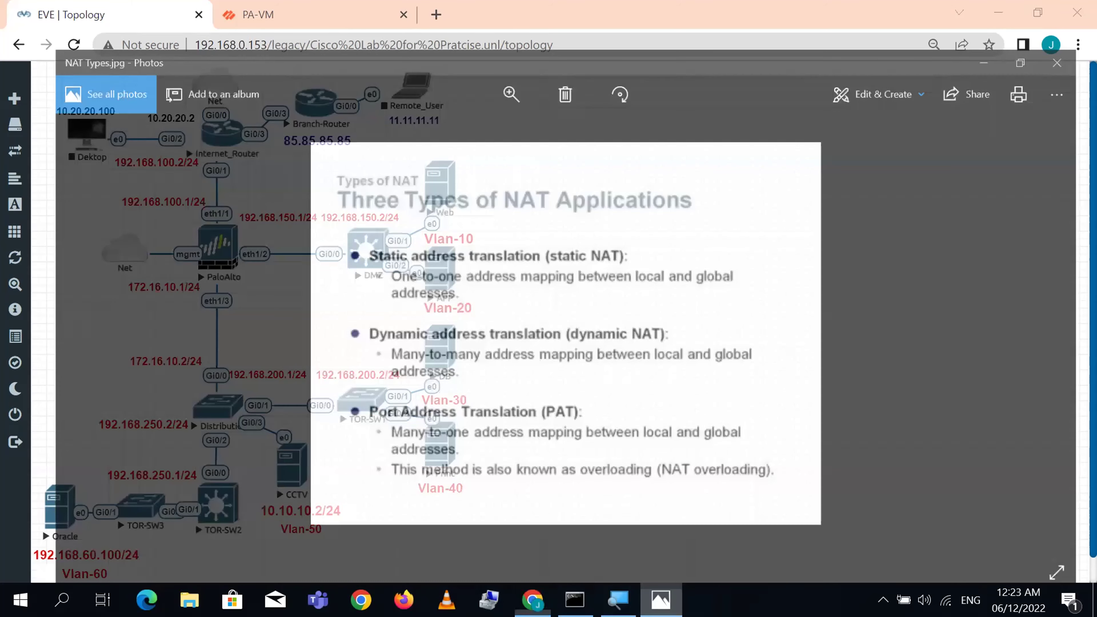
- Review the Three Types of NAT slide, then switch from the lab topology to the PA-VM dashboard
left_click(661, 532)
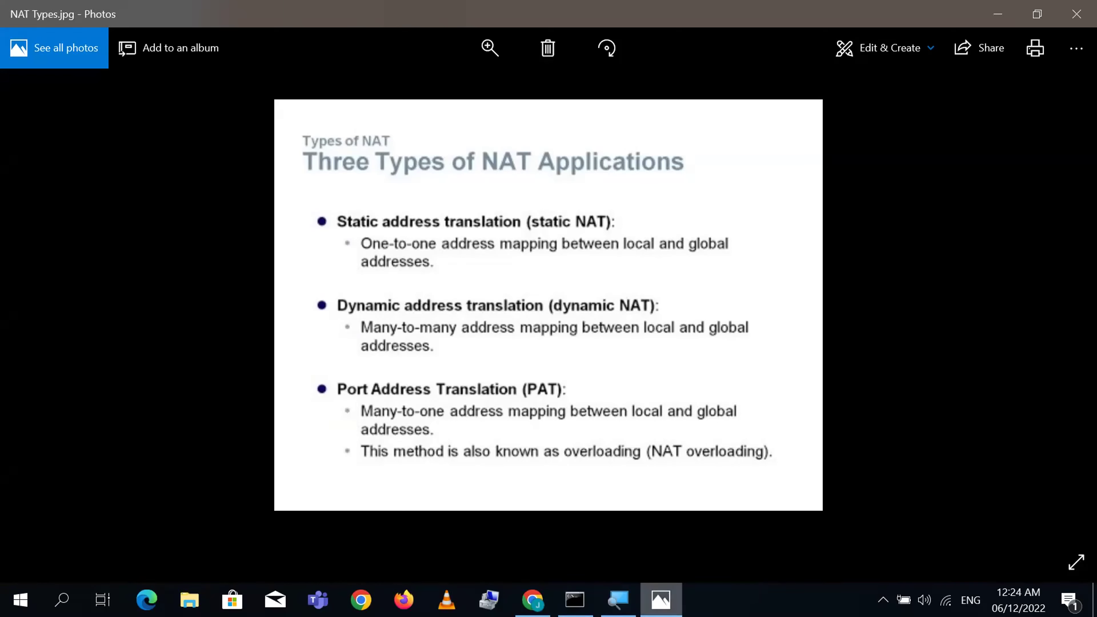
left_click(661, 600)
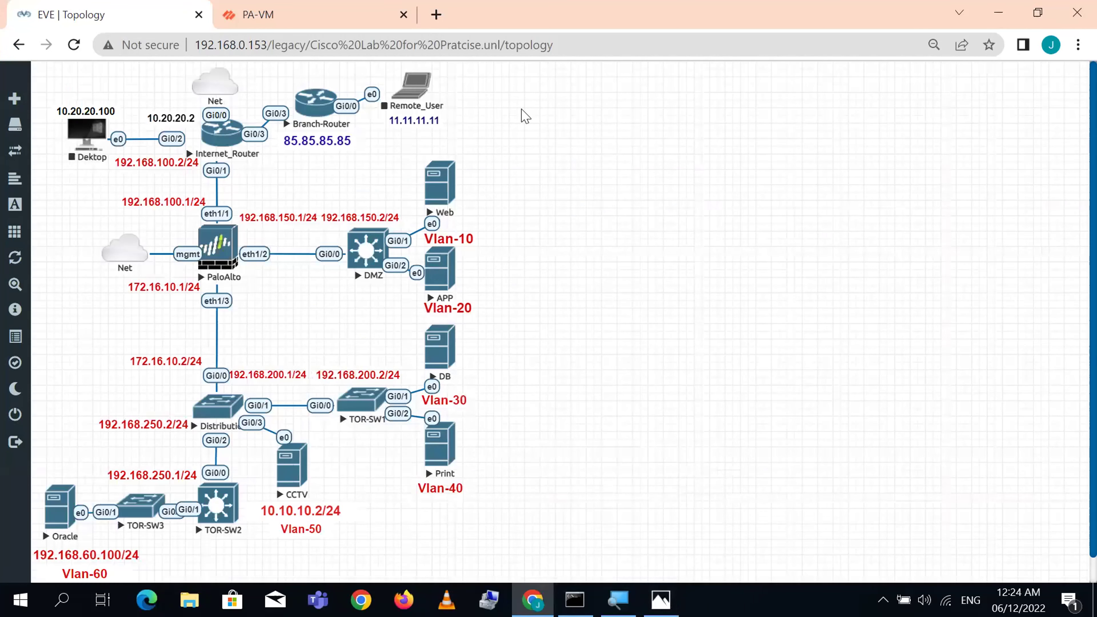
left_click_drag(498, 103, 74, 176)
left_click(618, 218)
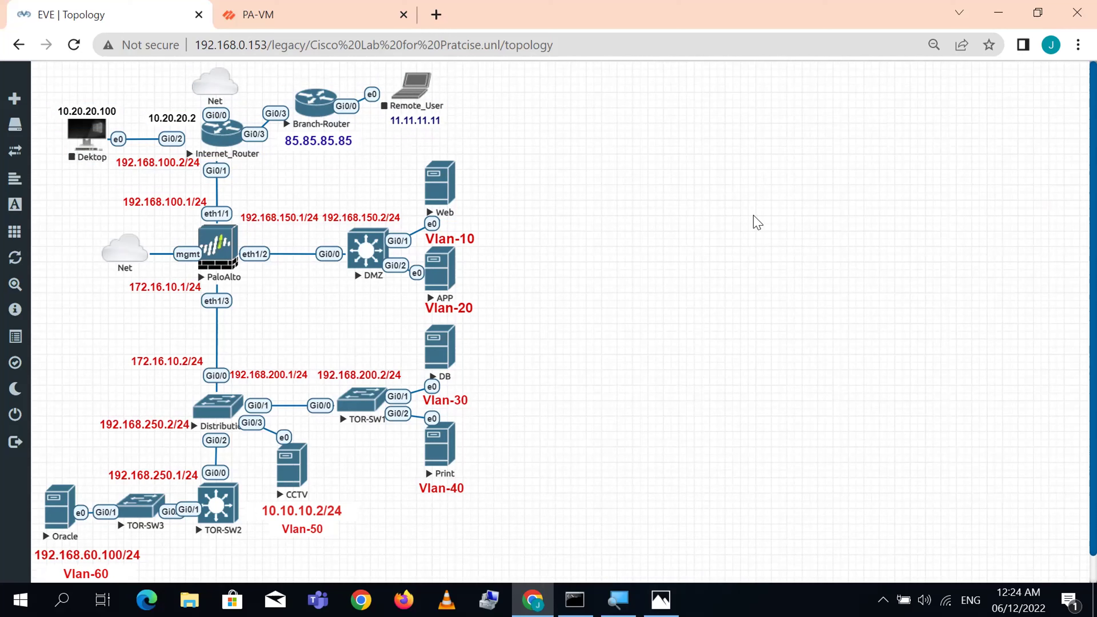
left_click(310, 26)
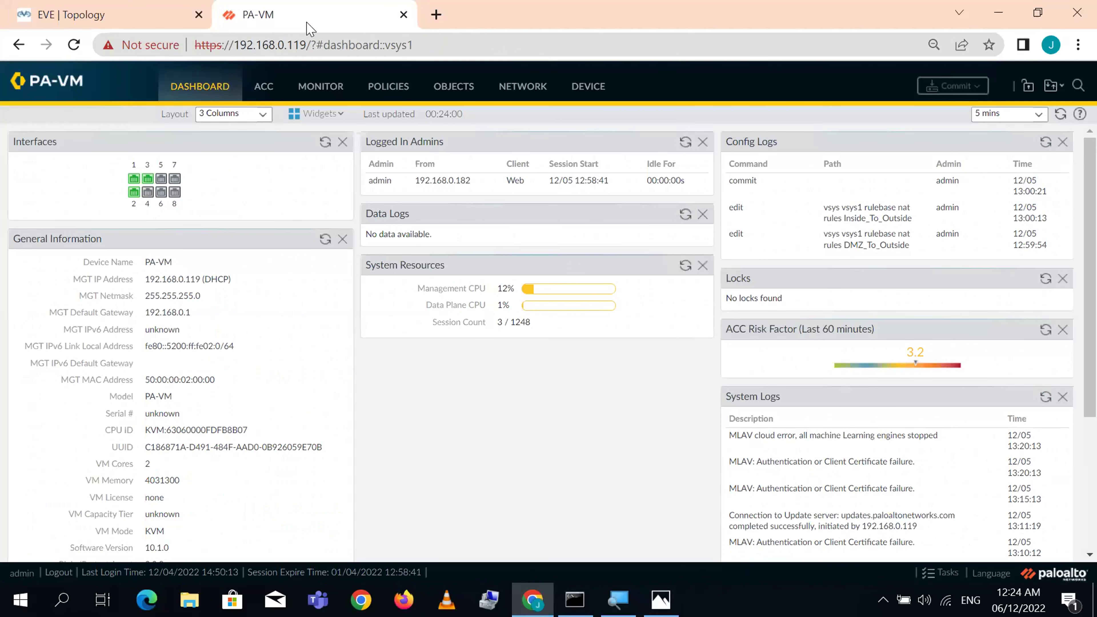
- Check the firewall's Ethernet interfaces and look over the Default_Route virtual router settings
left_click(521, 85)
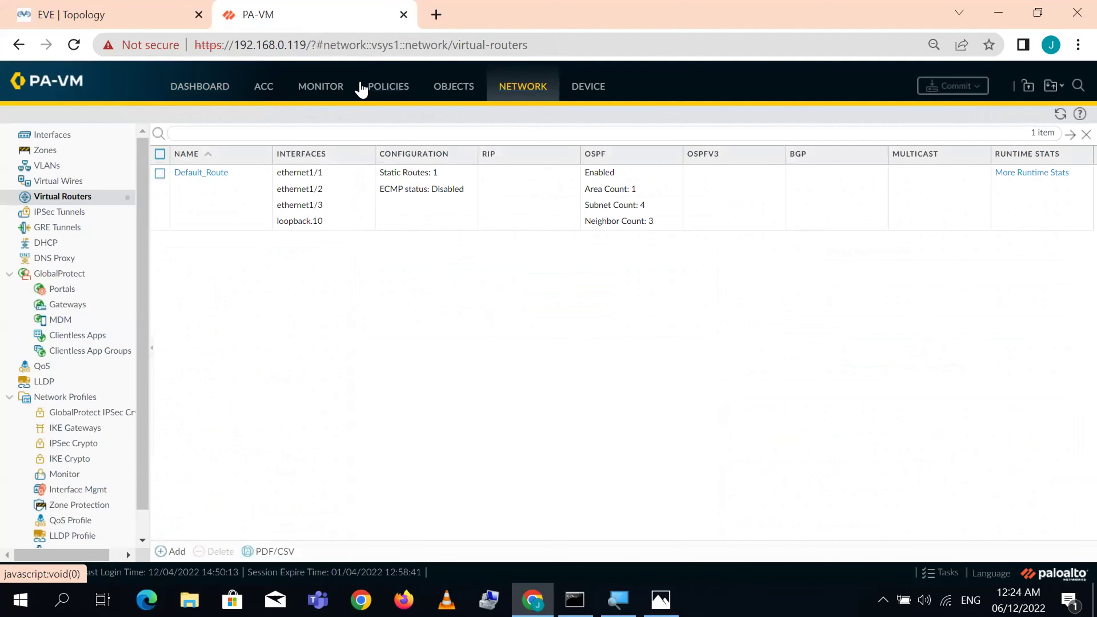
left_click(65, 134)
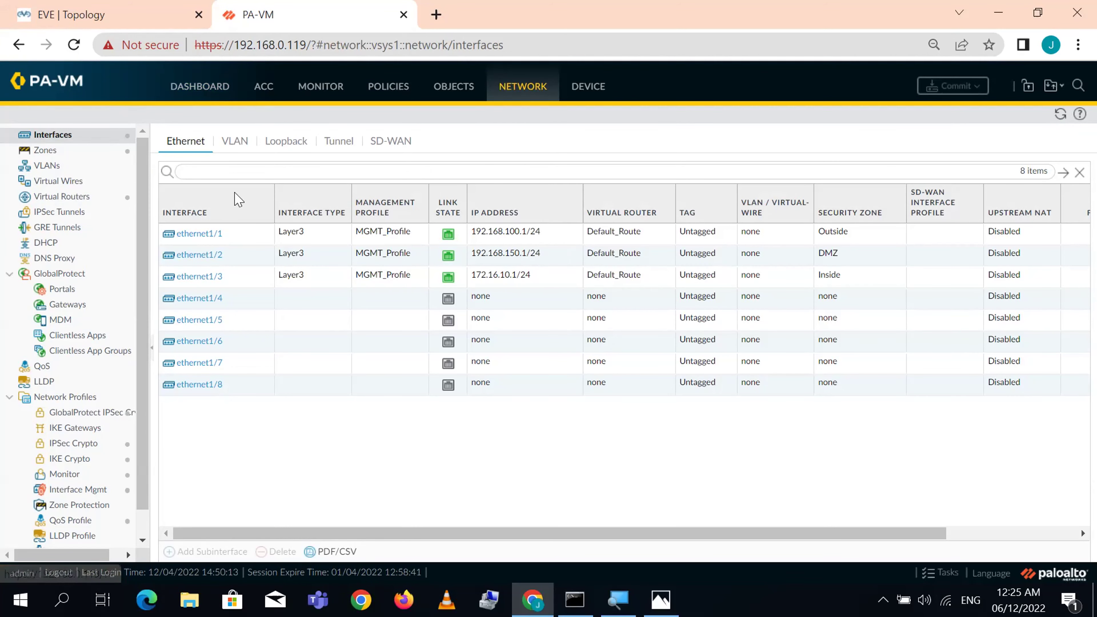
left_click(63, 197)
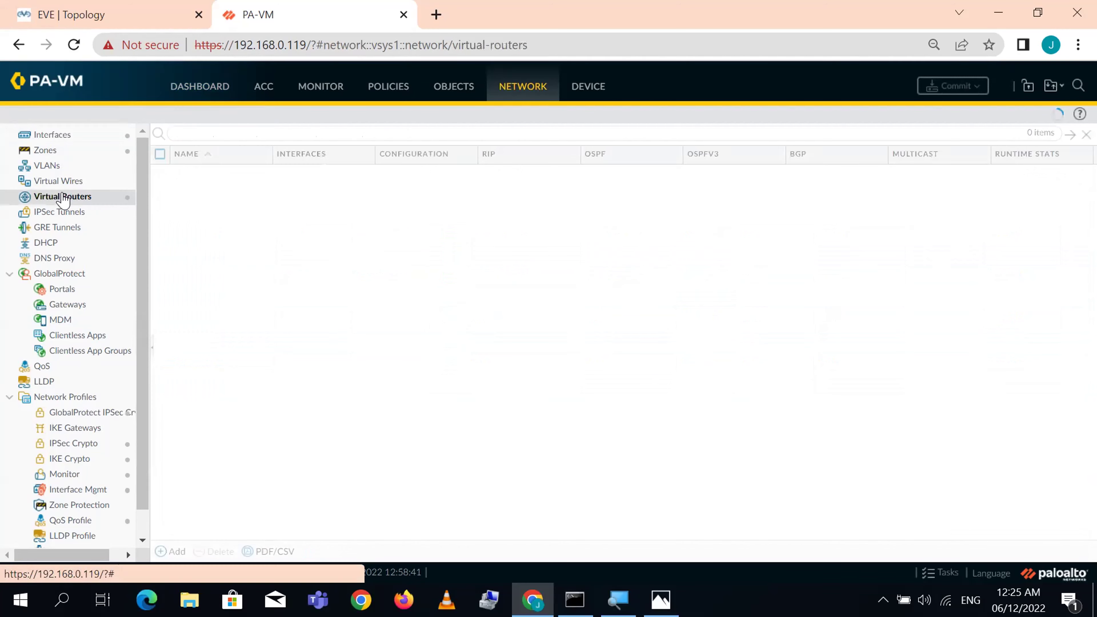
left_click(220, 172)
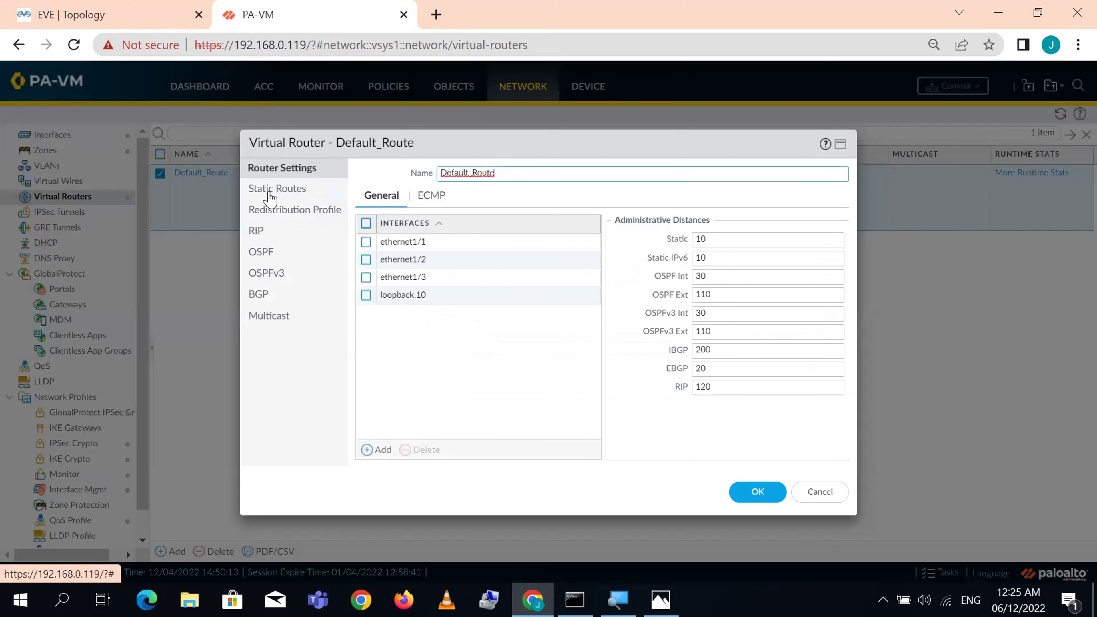
left_click(821, 494)
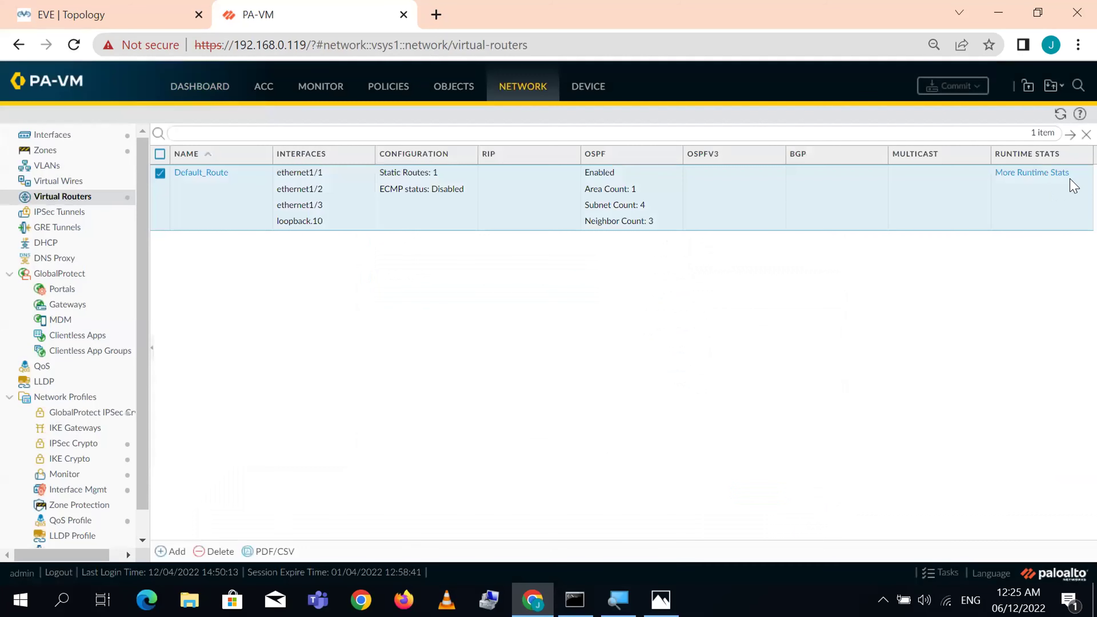
- View Default_Route's runtime OSPF summary and neighbor list, then close the stats
left_click(1037, 177)
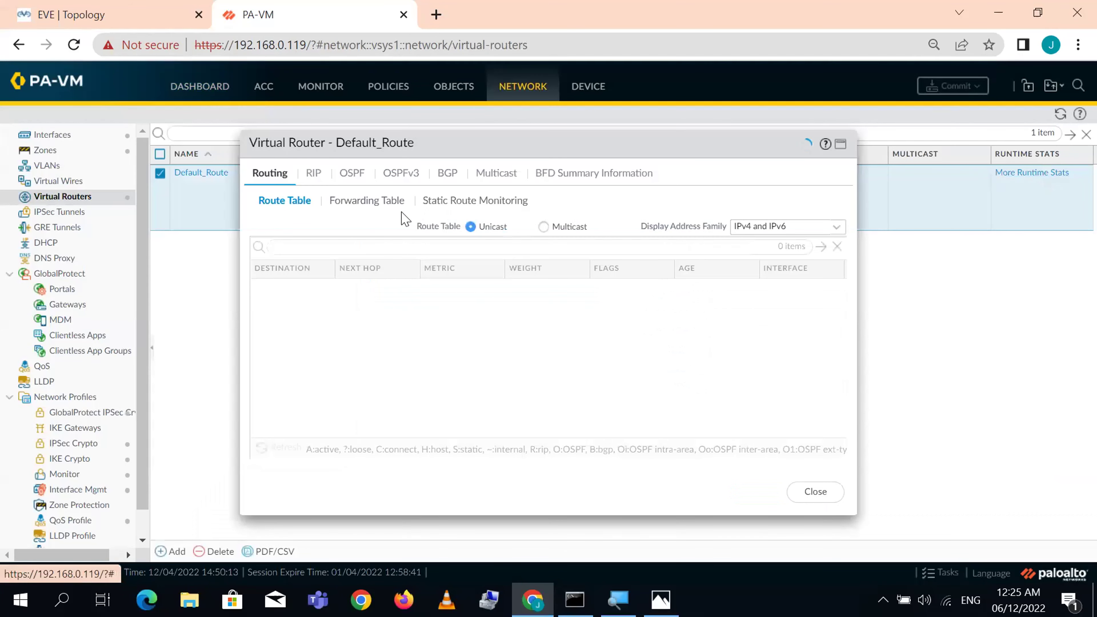
left_click(352, 174)
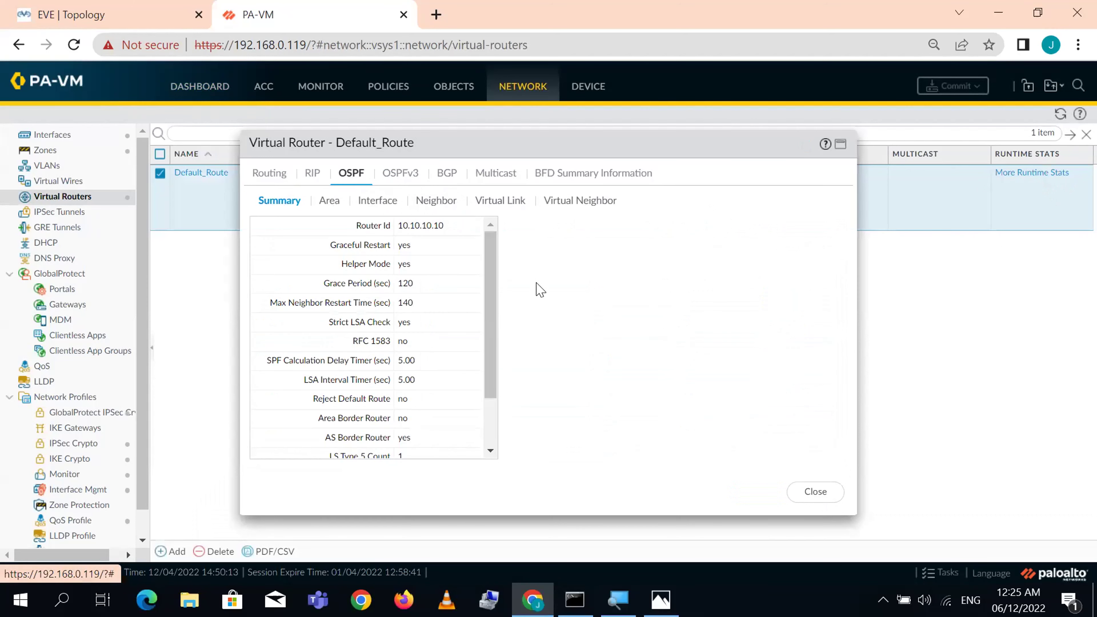
left_click(425, 200)
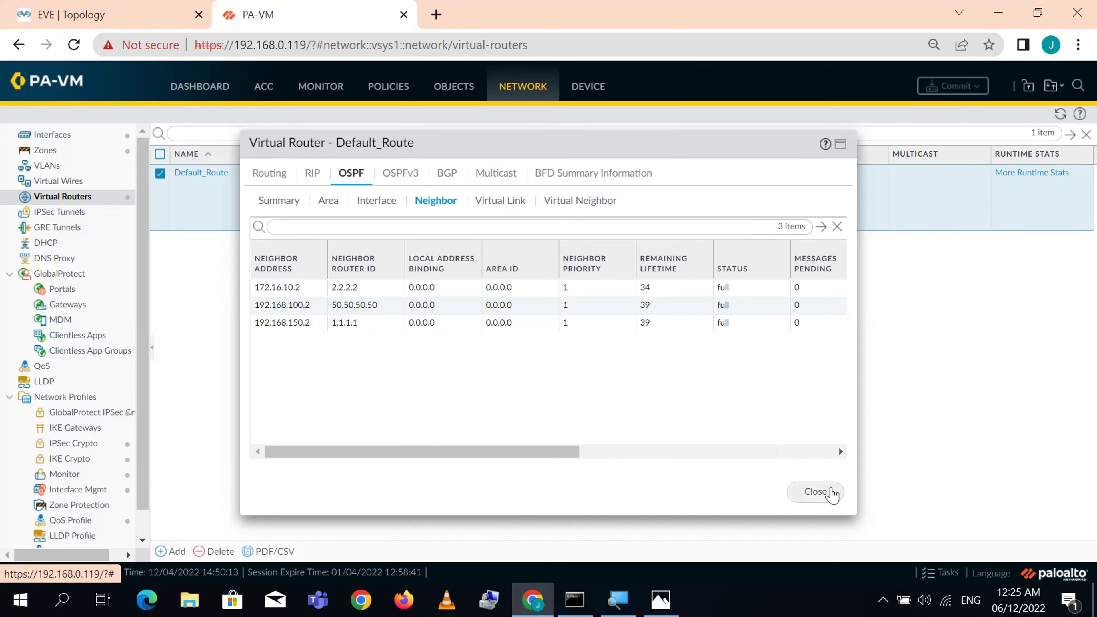
left_click(830, 493)
- Glance at the lab topology, then bring up the firewall's NAT policy rules
left_click(139, 13)
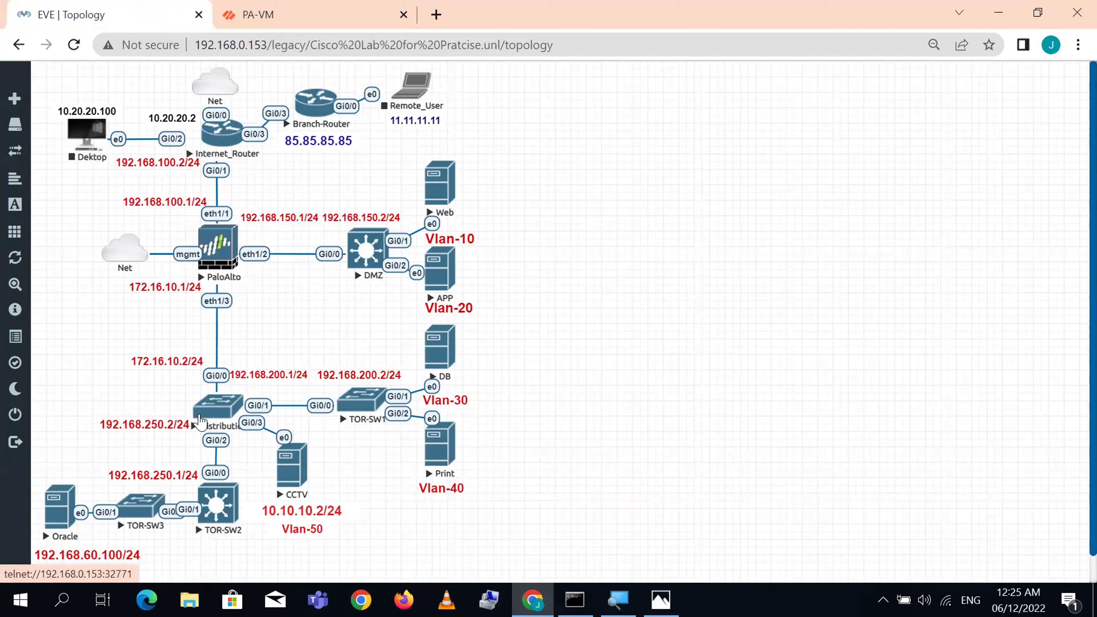
left_click(316, 19)
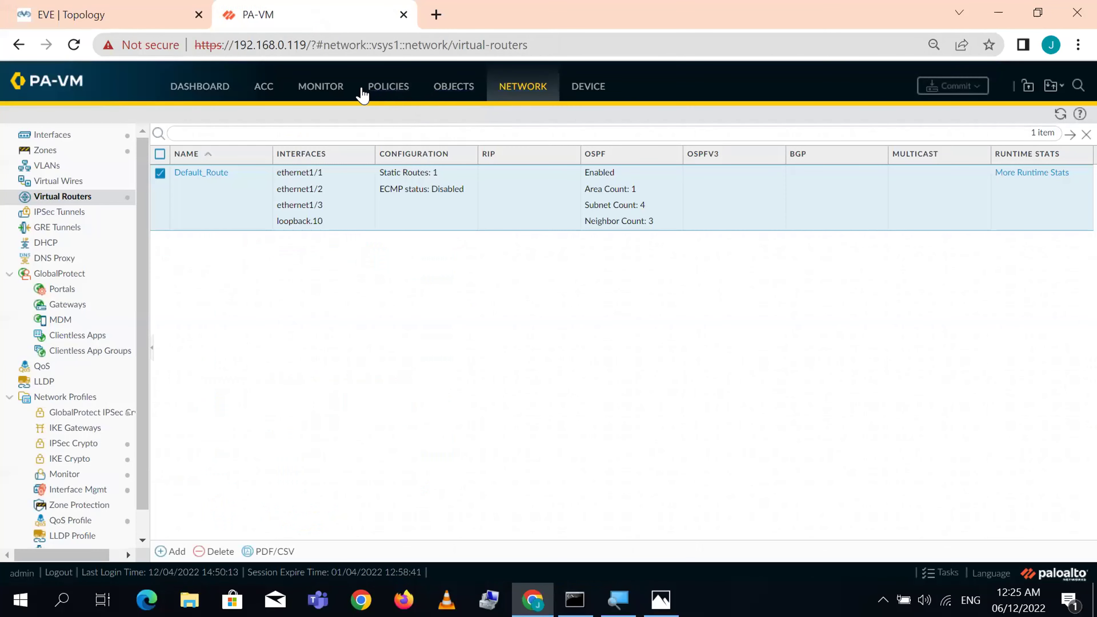
left_click(406, 88)
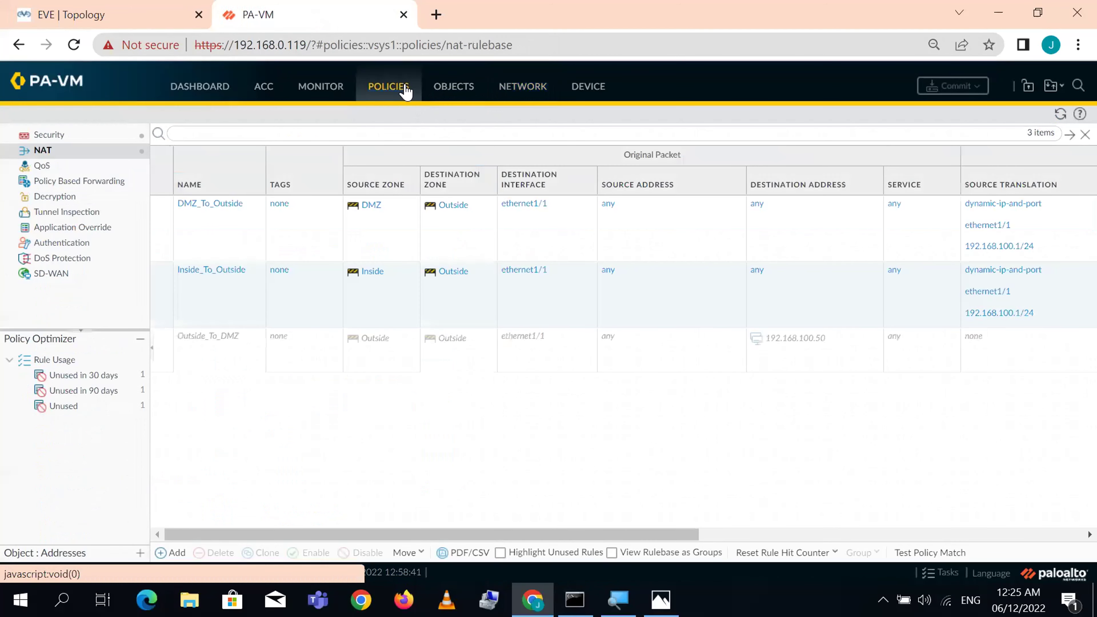
- After viewing Security rules, reset the DMZ_To_Outside and Inside_To_Outside NAT hit counts
left_click(56, 137)
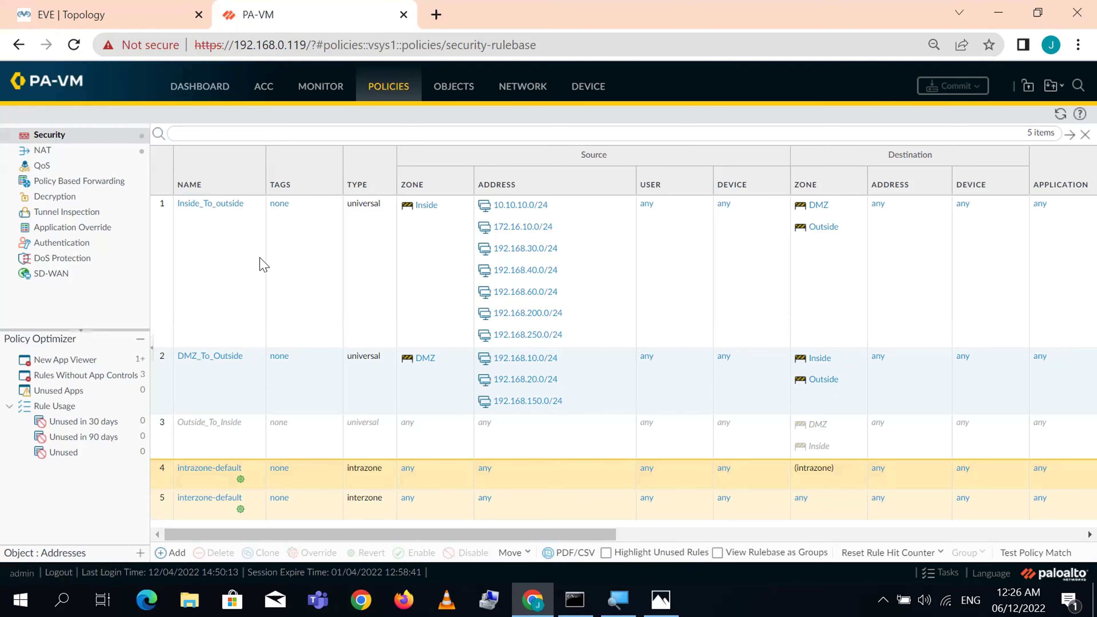
left_click(43, 152)
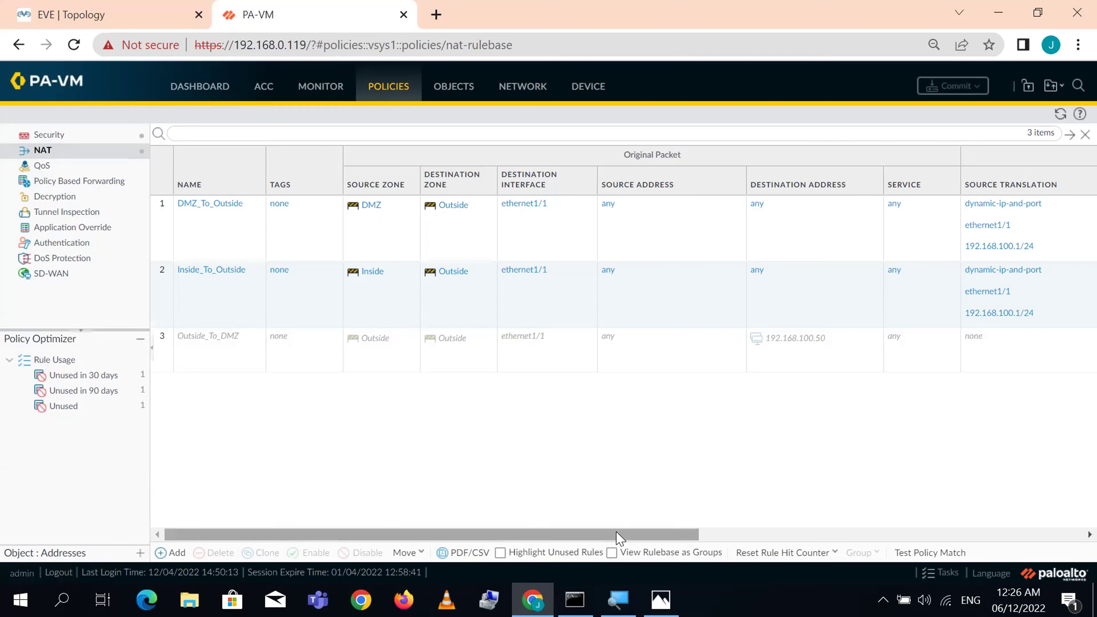
left_click_drag(617, 534, 864, 510)
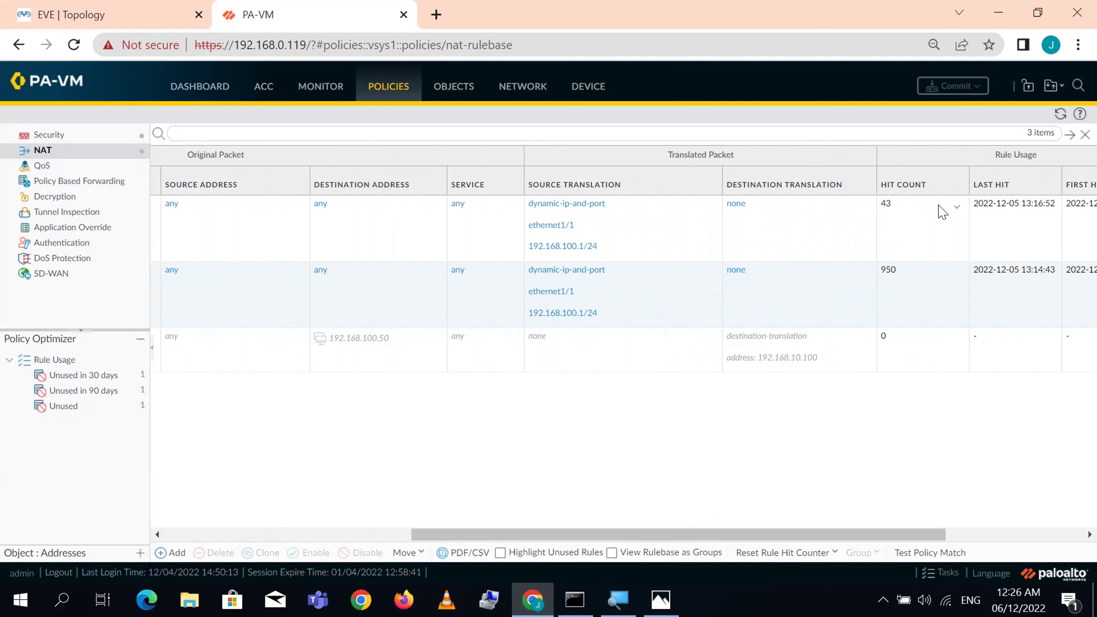
left_click(960, 211)
left_click(978, 224)
left_click(960, 278)
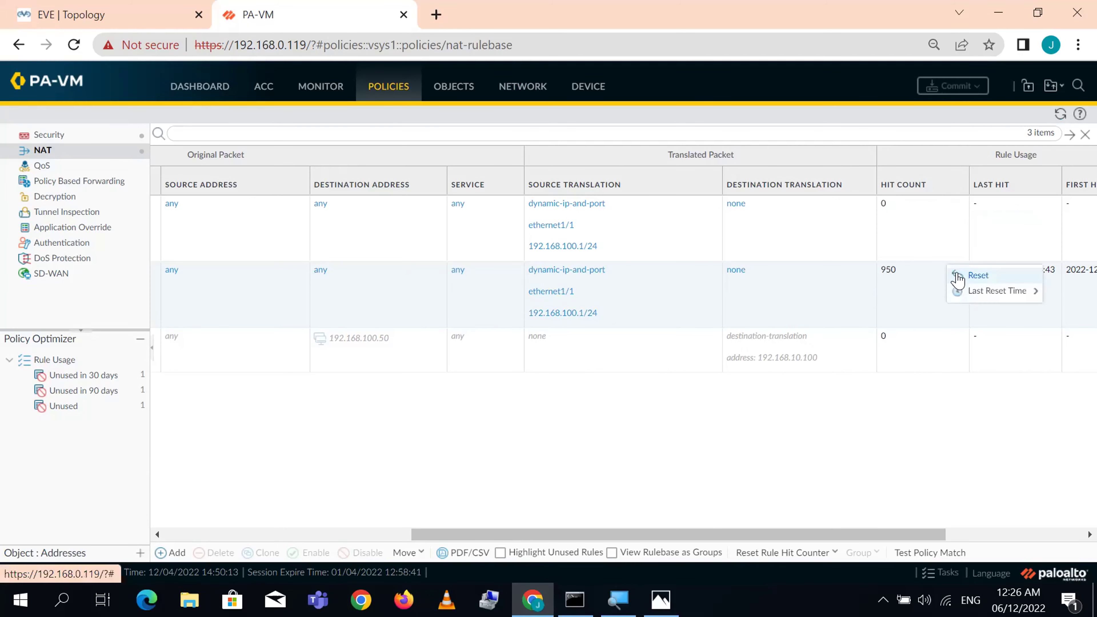
left_click(987, 275)
- Scroll the NAT list back and open DMZ_To_Outside for editing
left_click_drag(534, 535, 285, 535)
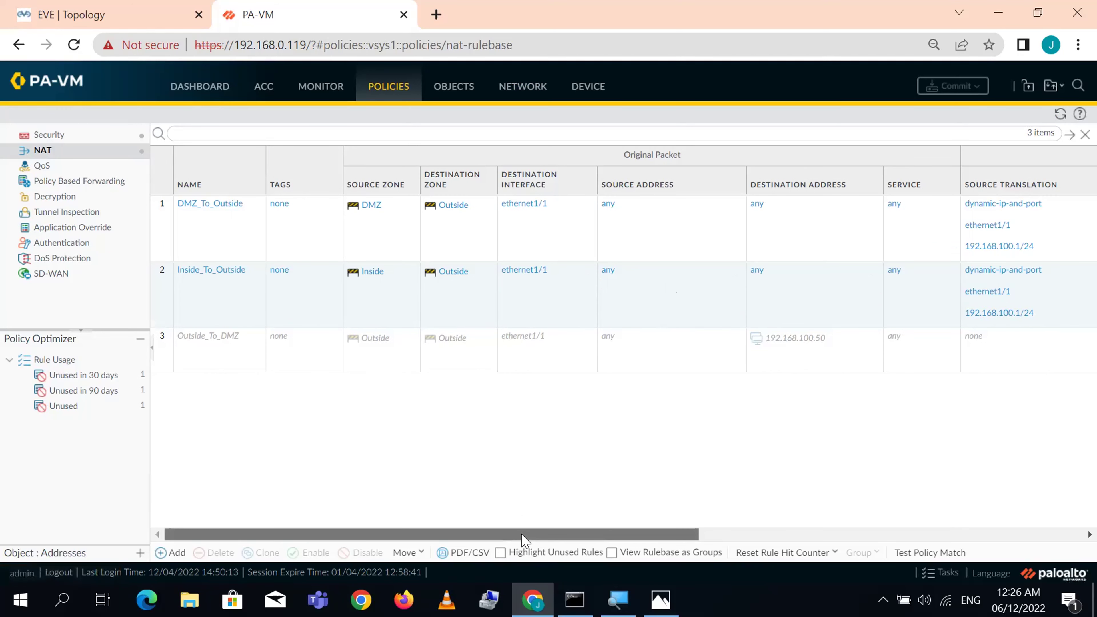
left_click_drag(523, 540, 809, 500)
left_click_drag(651, 534, 314, 520)
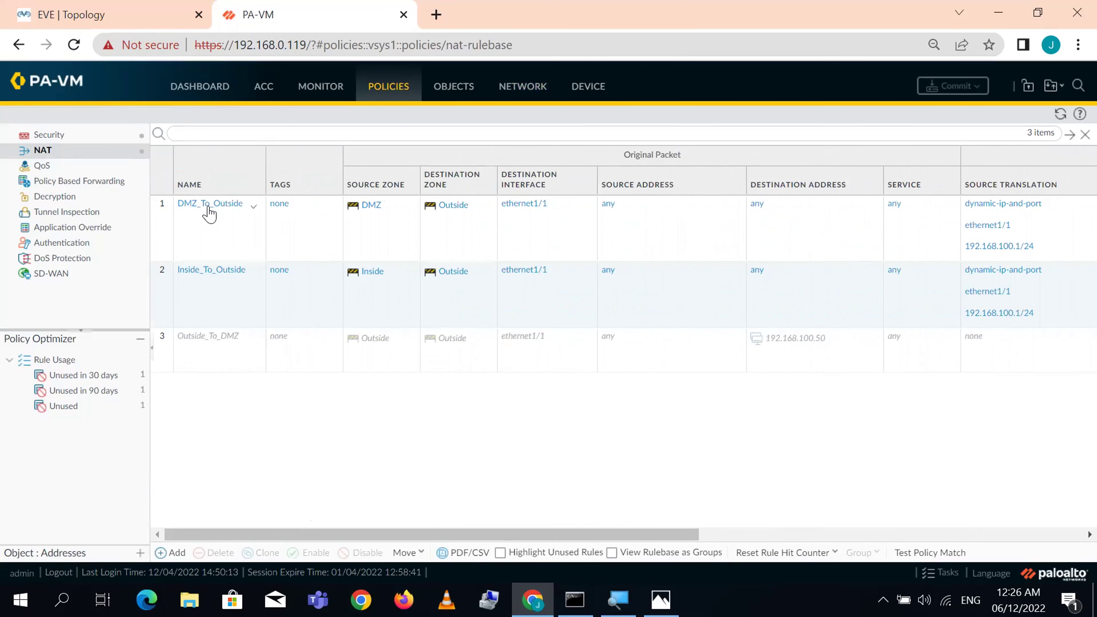
left_click(207, 205)
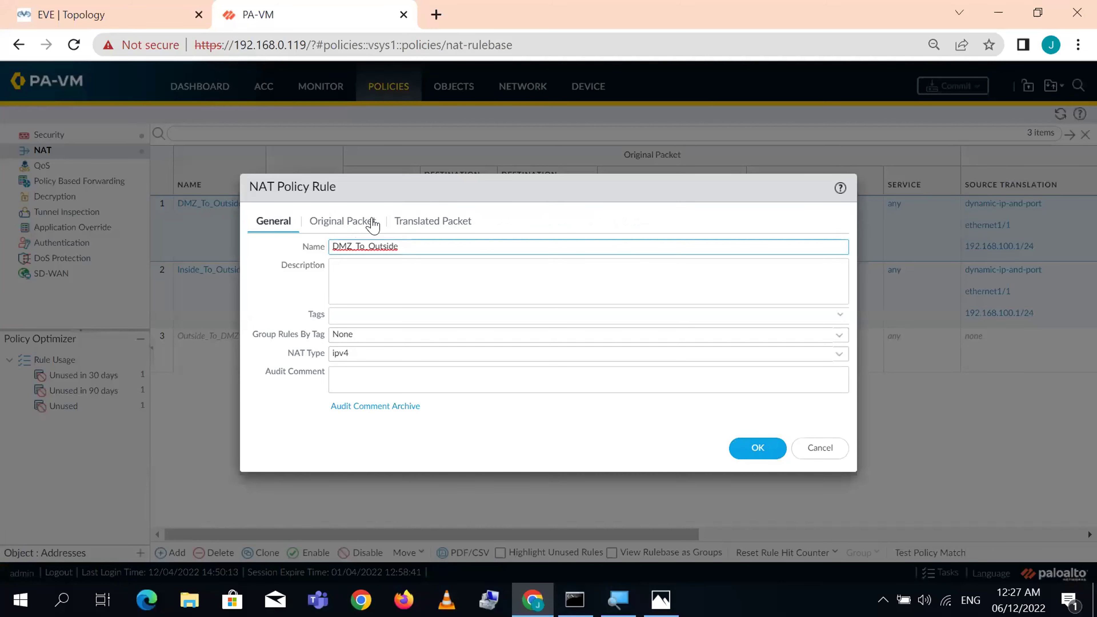
- Show DMZ_To_Outside's Original and Translated Packet settings, then detach the firewall tab into its own window
left_click(341, 223)
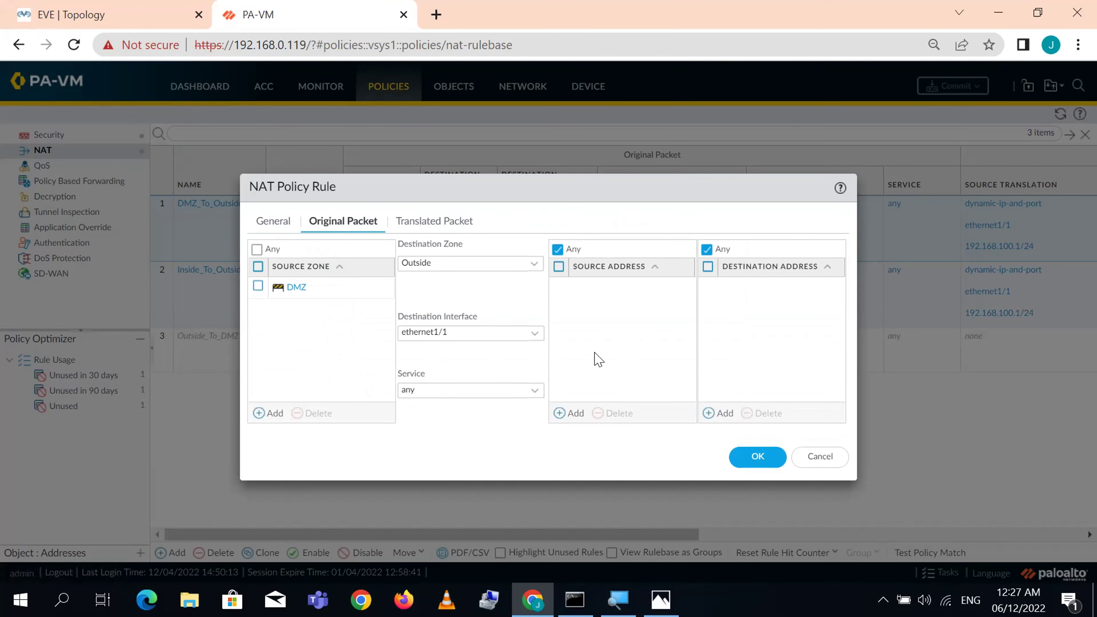
left_click(427, 229)
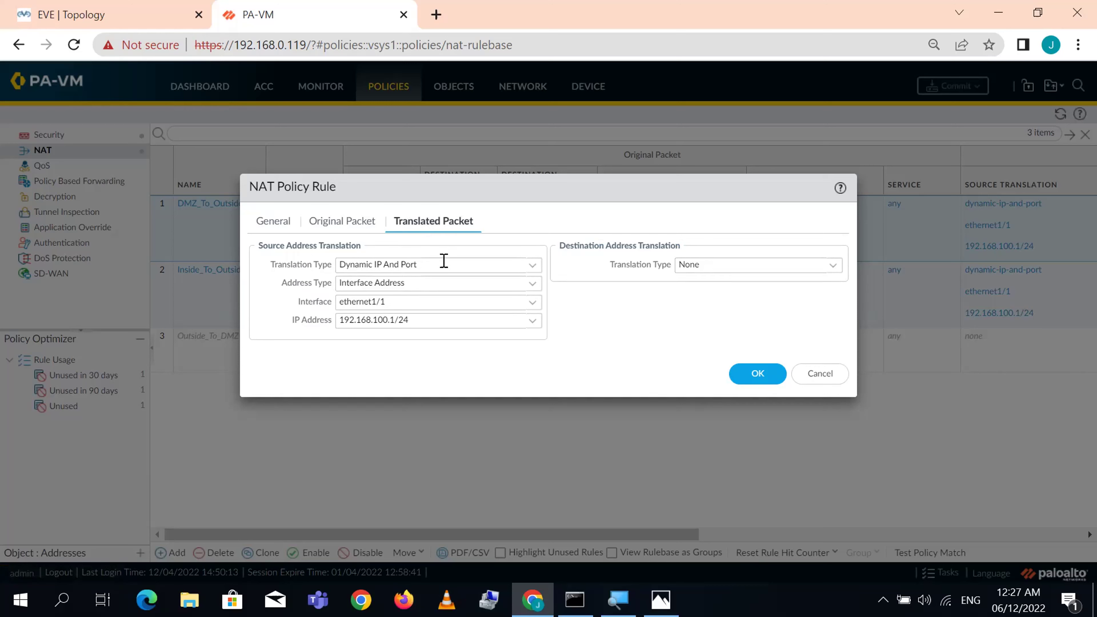
left_click_drag(314, 13, 433, 49)
left_click_drag(809, 216, 607, 223)
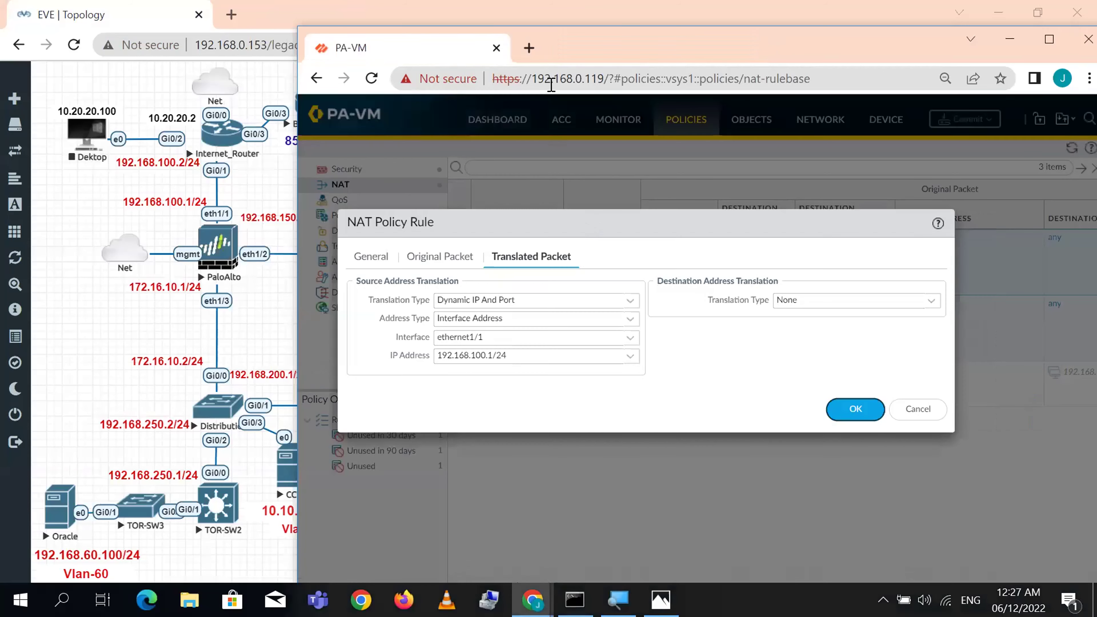
- Move the firewall window right to expose the topology and list the source translation types
left_click_drag(609, 43, 705, 31)
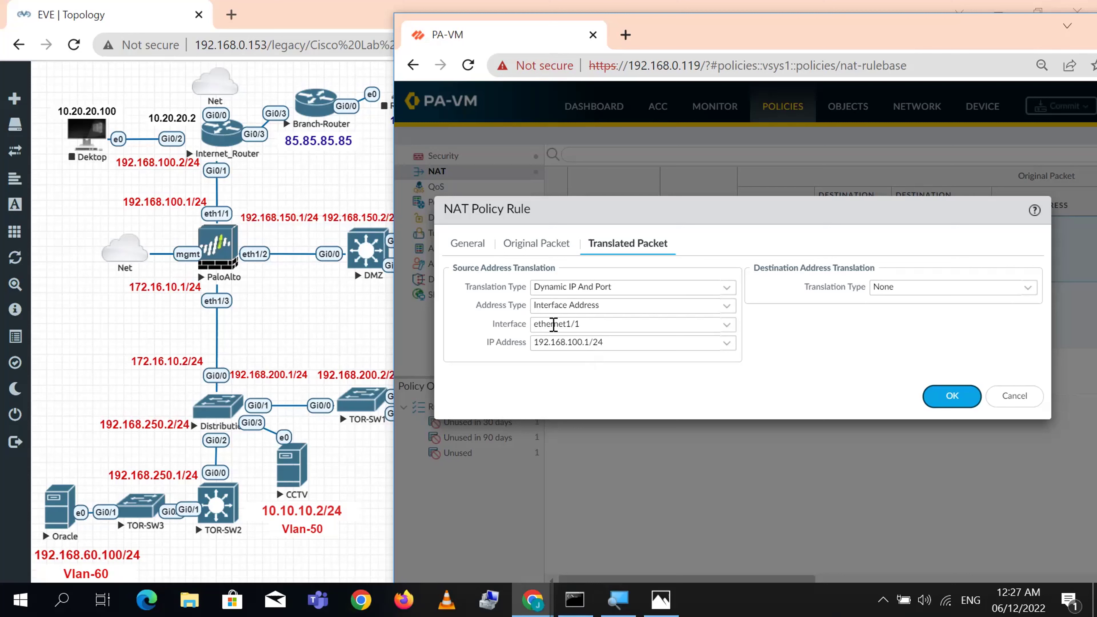
left_click(727, 293)
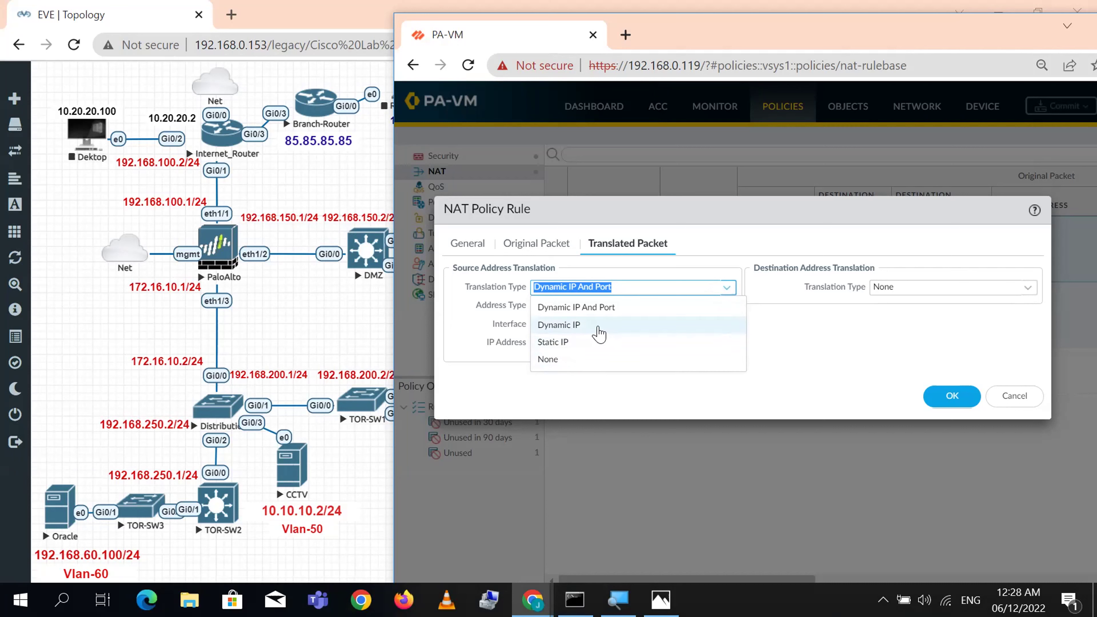
- Select Dynamic IP as the source translation type and shift the firewall window further right
left_click(578, 326)
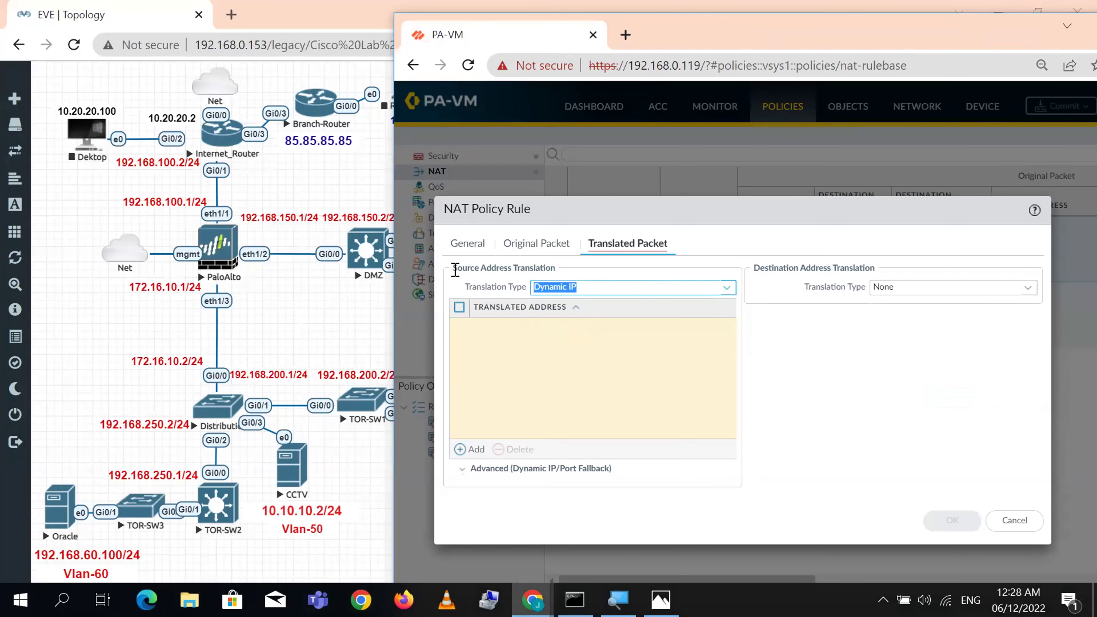
left_click(492, 261)
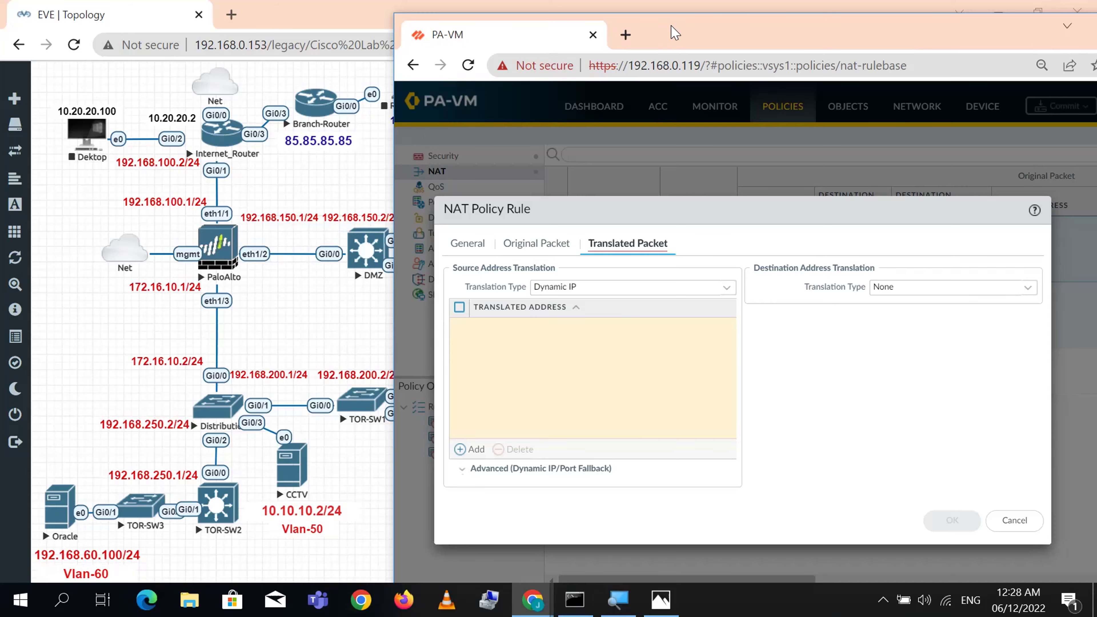
left_click_drag(675, 32, 816, 21)
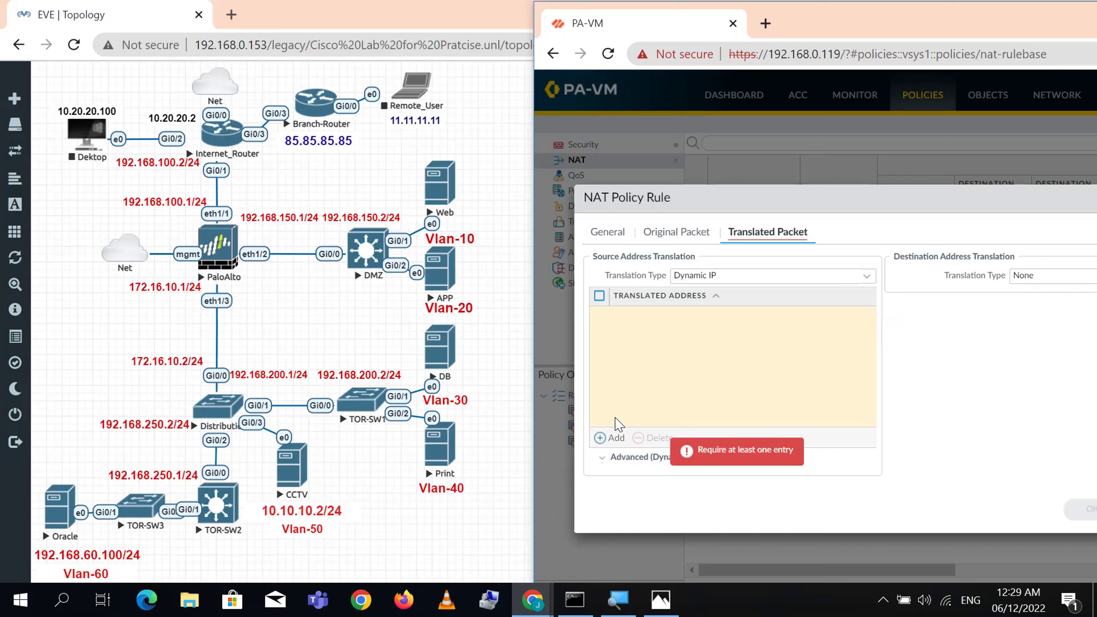
- Start a translated address entry, move the NAT rule dialog higher, and revisit the General tab
left_click(615, 439)
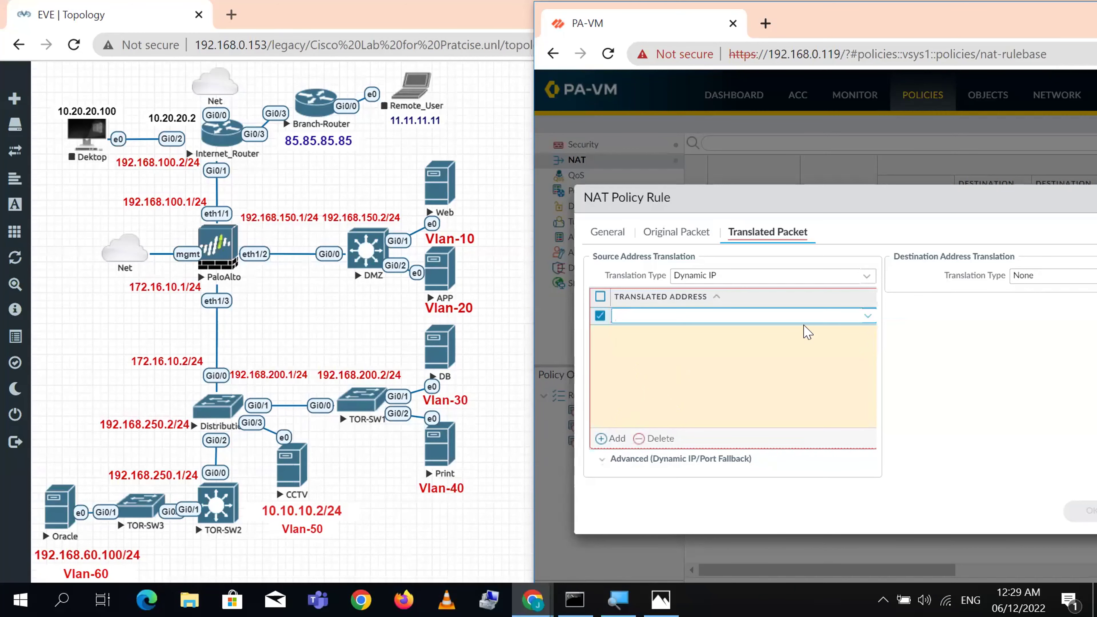
left_click(933, 368)
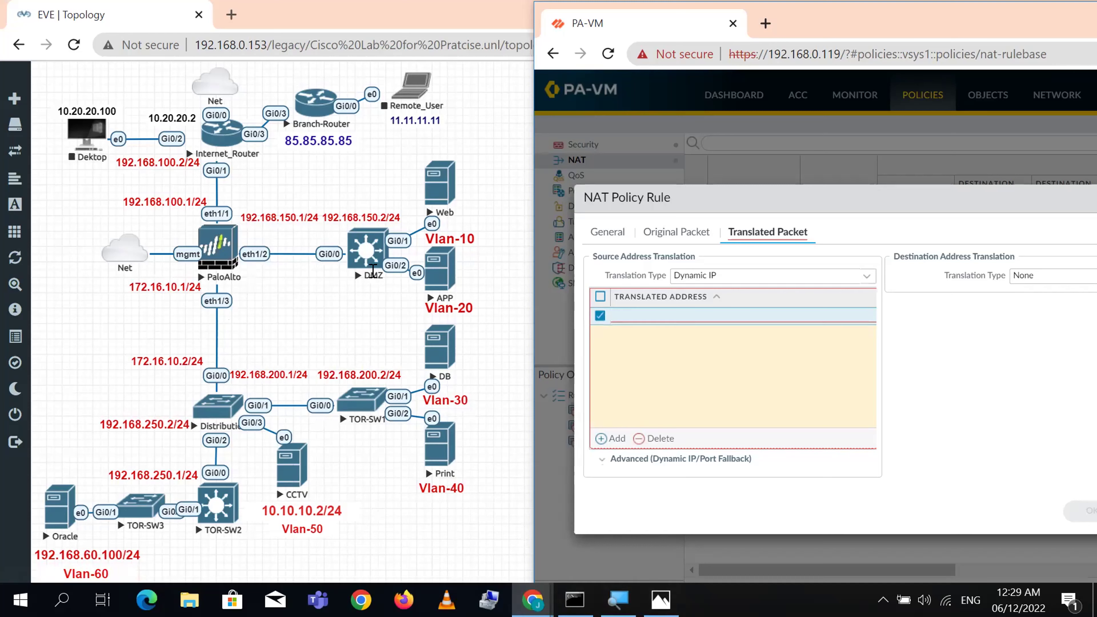
mouse_move(645, 329)
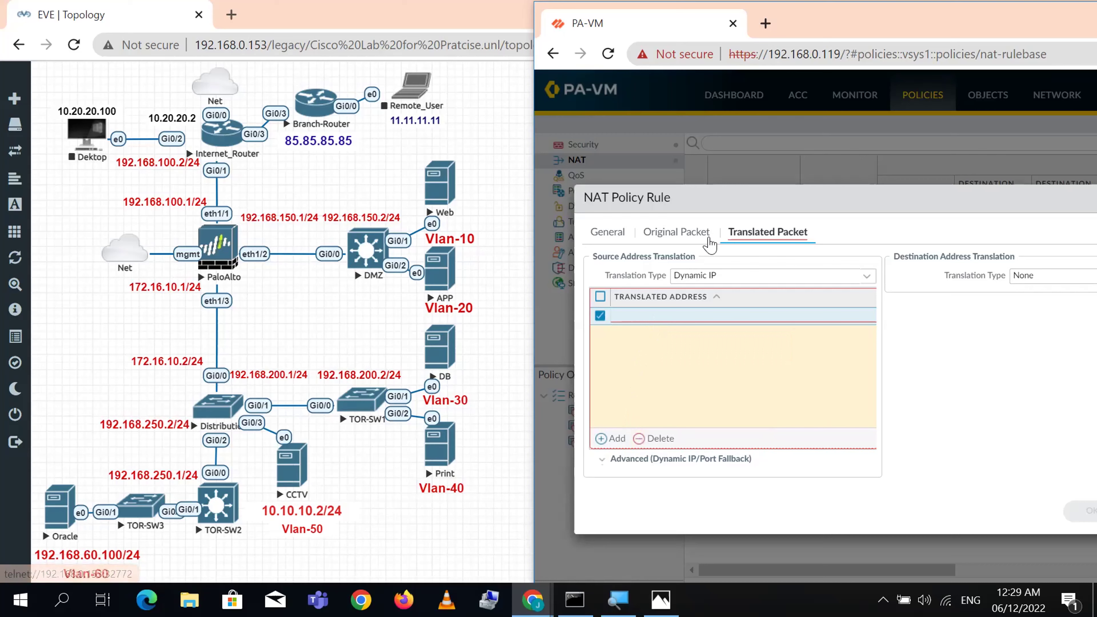
left_click_drag(720, 207, 680, 153)
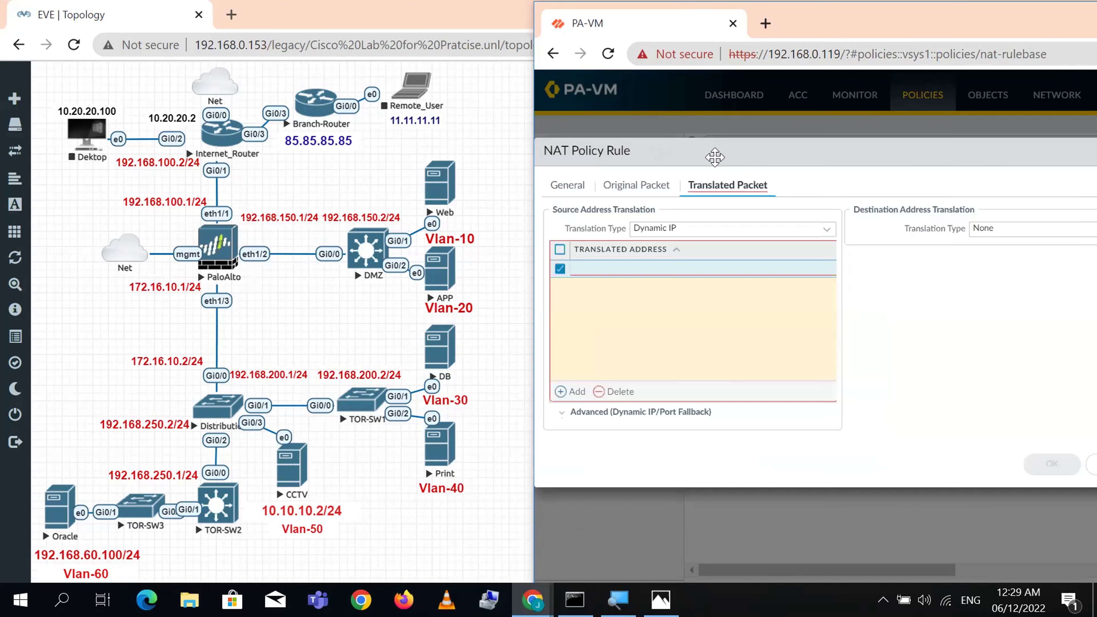
left_click(553, 194)
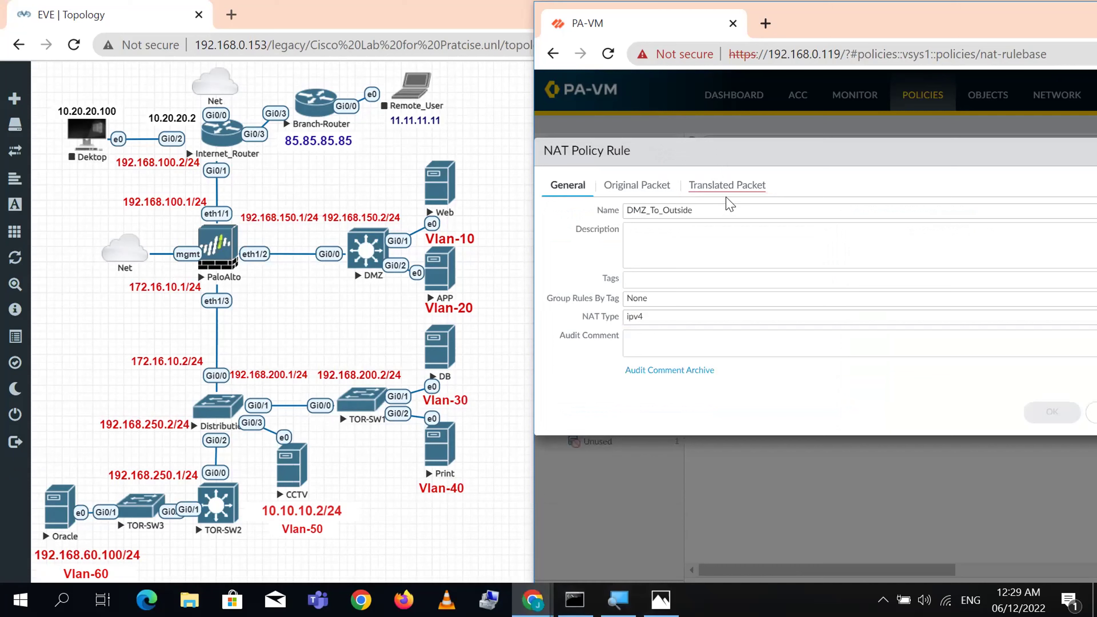
left_click(721, 186)
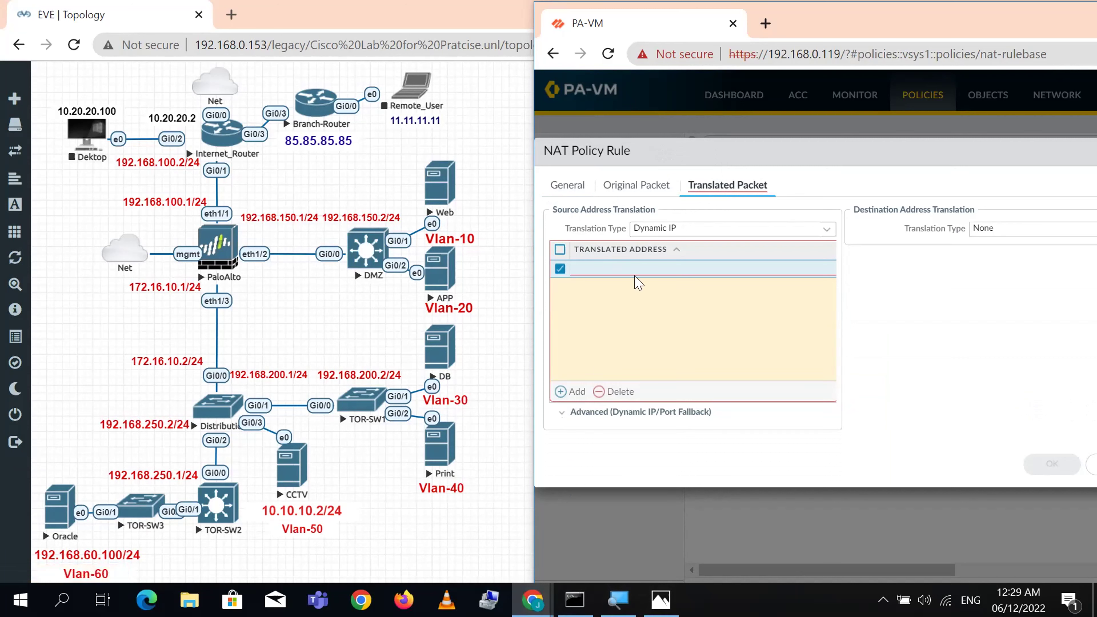
- Add translated addresses 192.168.100.5-192.168.100.6 and 192.168.100.10, removing the empty row
left_click(570, 392)
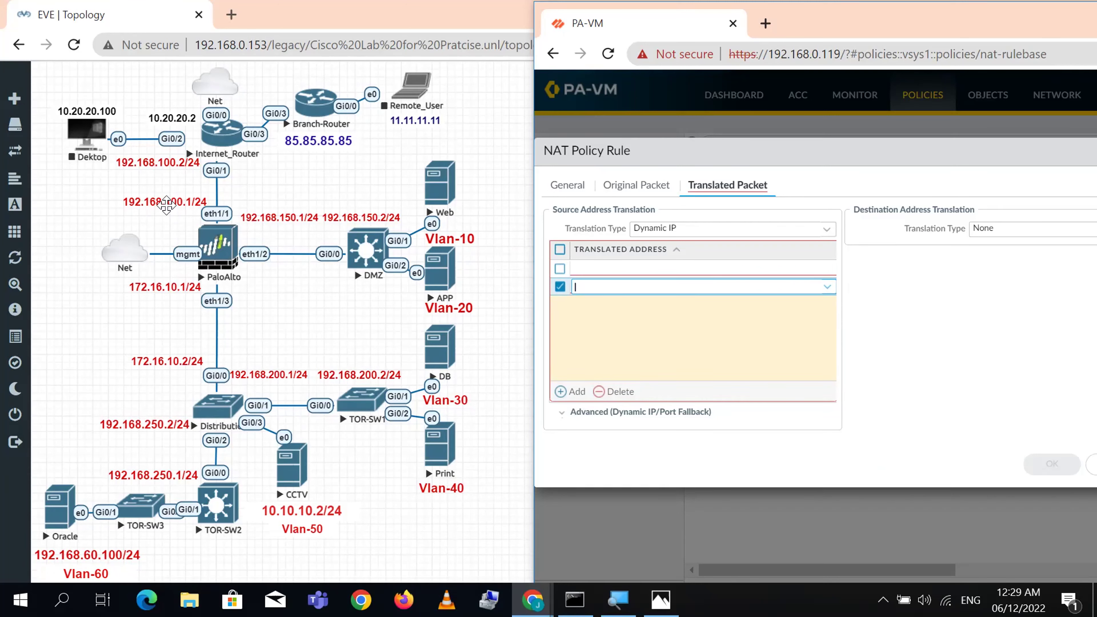
mouse_move(660, 289)
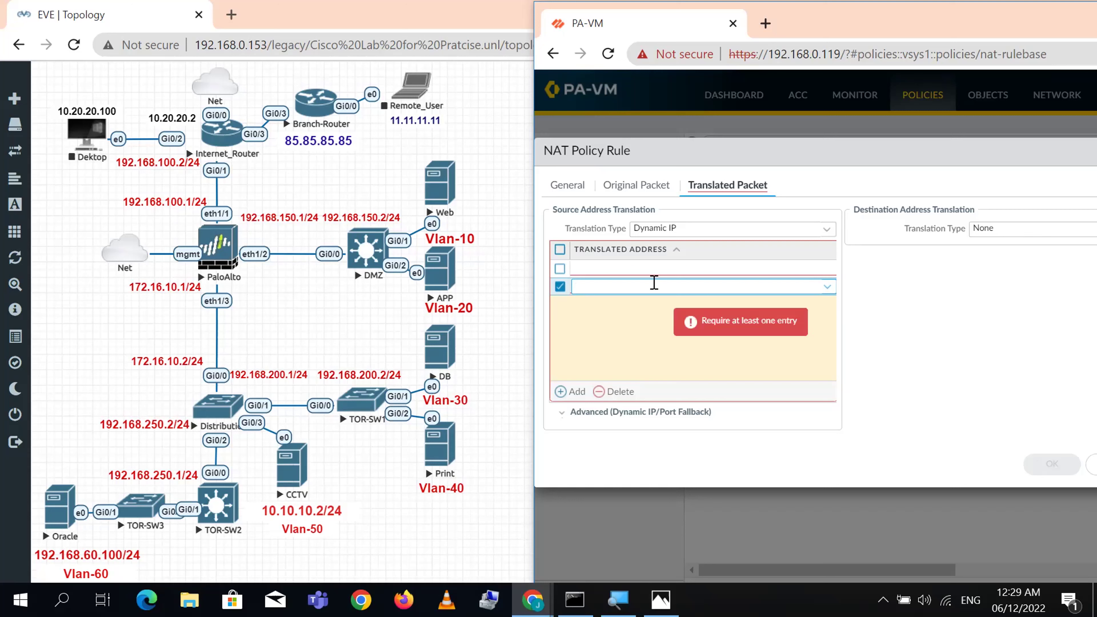
type("192.168")
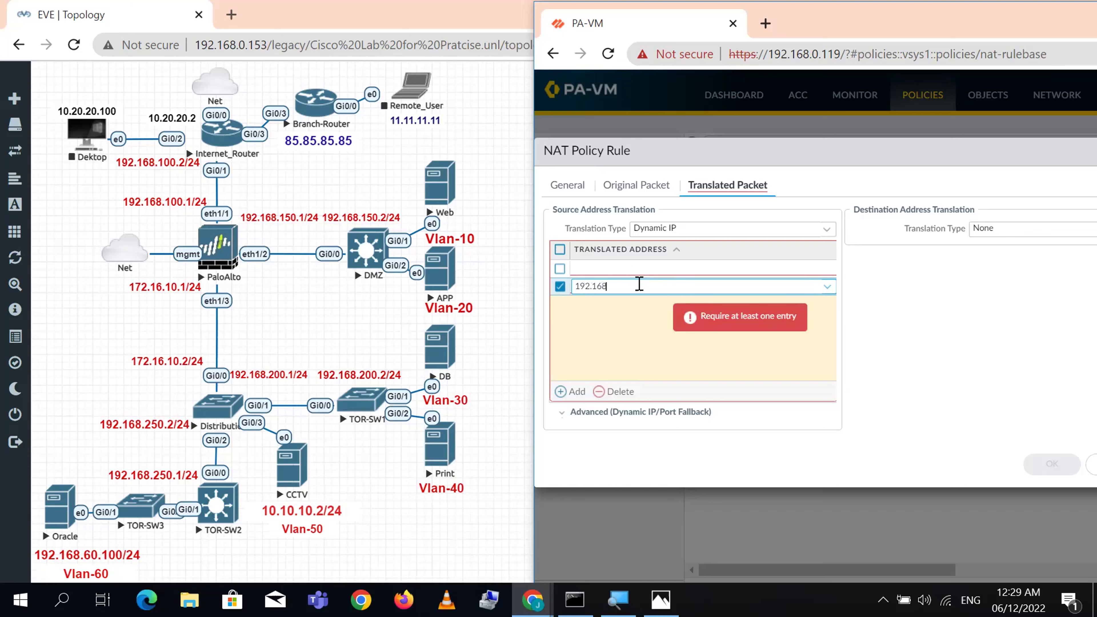
type(".100.")
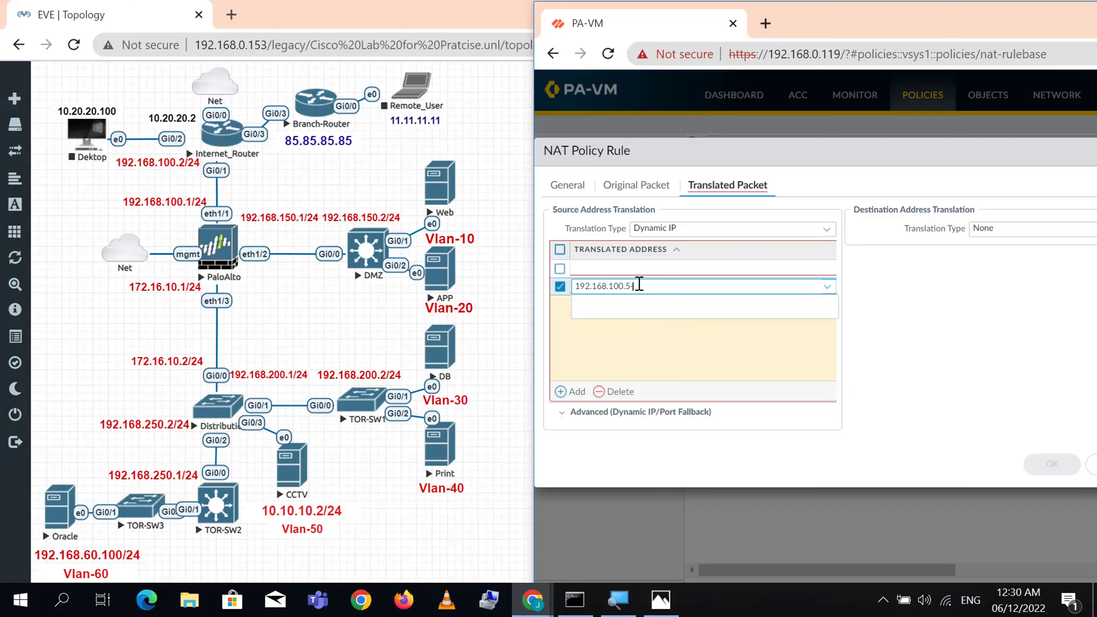
type("5-192.168.100.6")
key("Return")
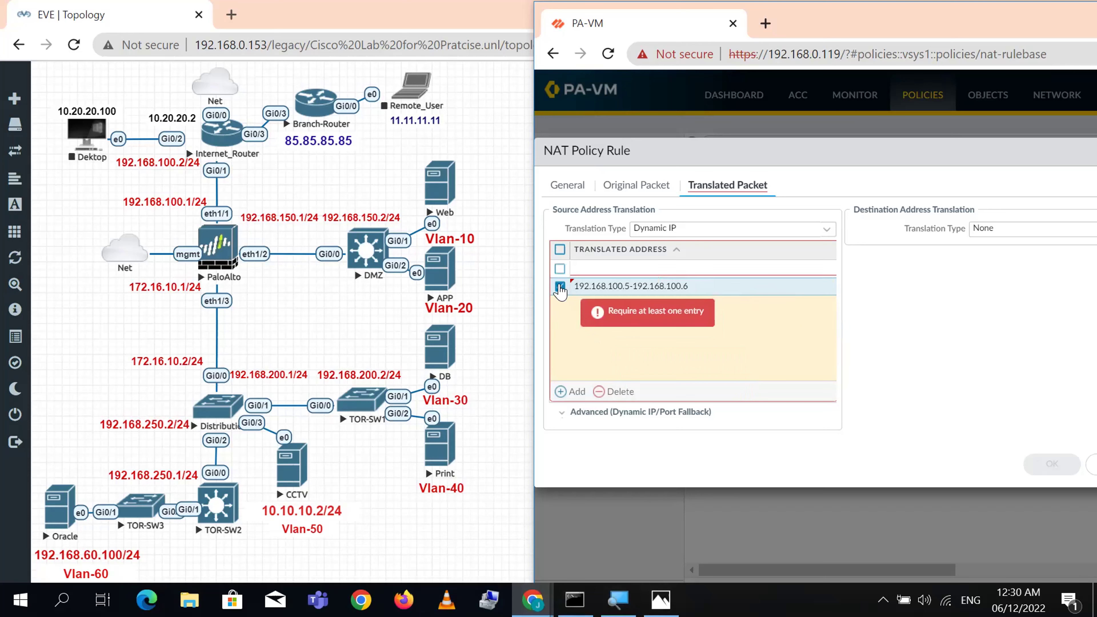
left_click(560, 269)
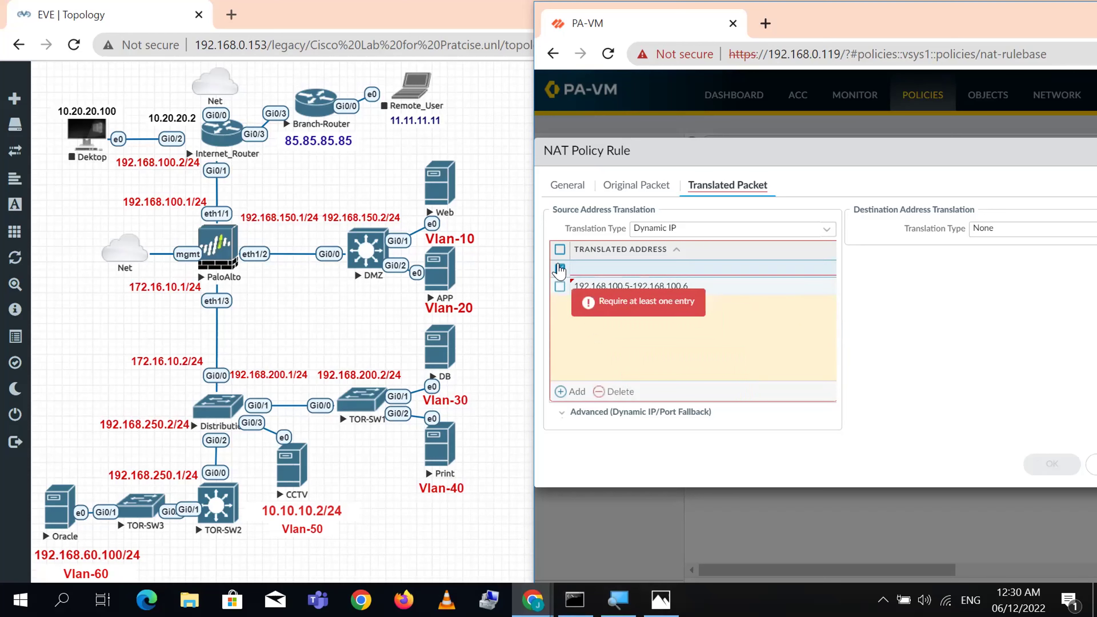
left_click(611, 392)
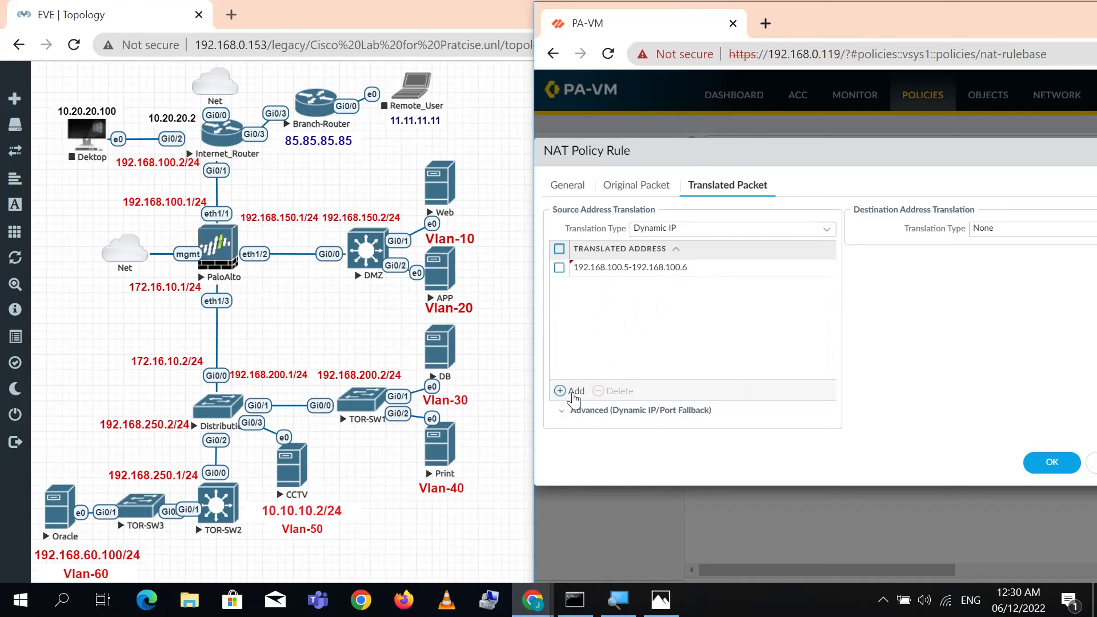
left_click(574, 391)
type("192.168.100.10")
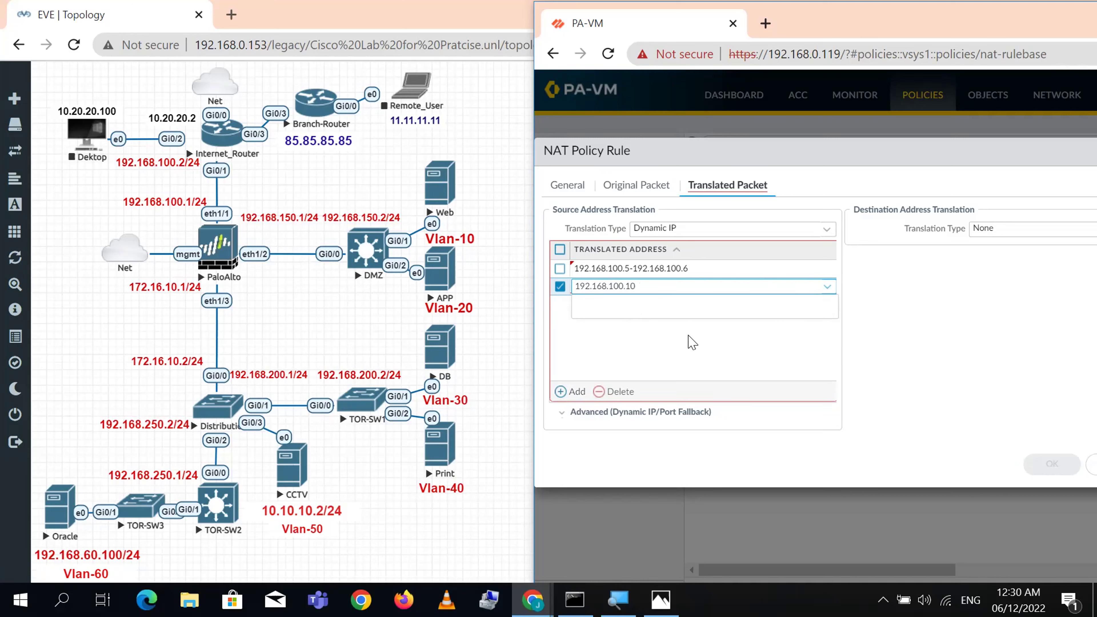
left_click(922, 351)
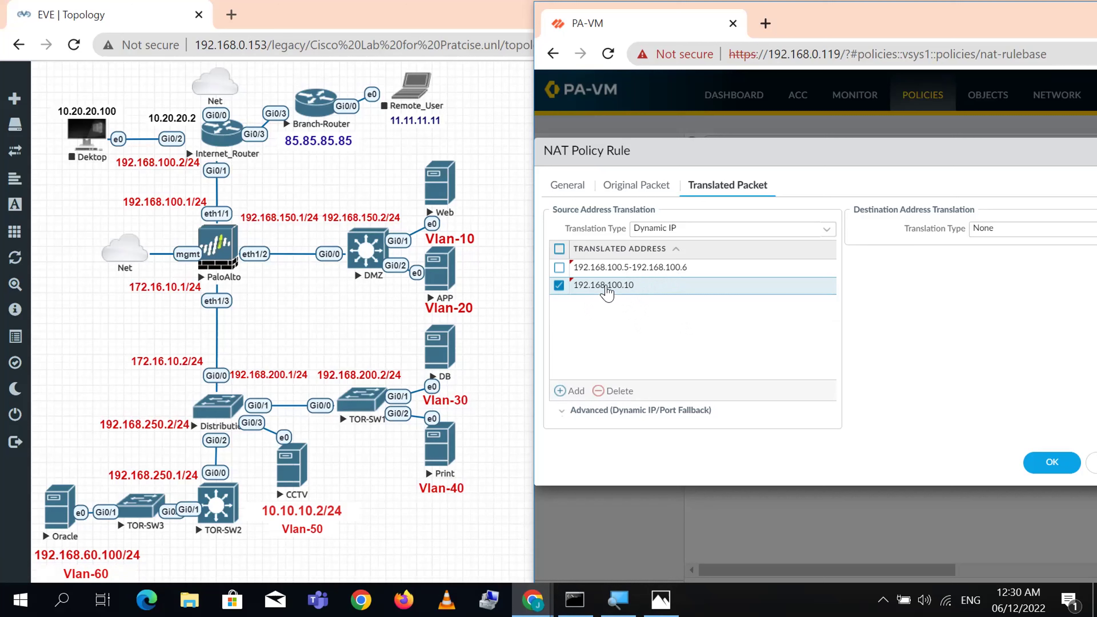
- Add and then delete an extra 192.168.100.0/24 entry, and save the rule with OK
left_click(571, 392)
type("192.168.100.0/24")
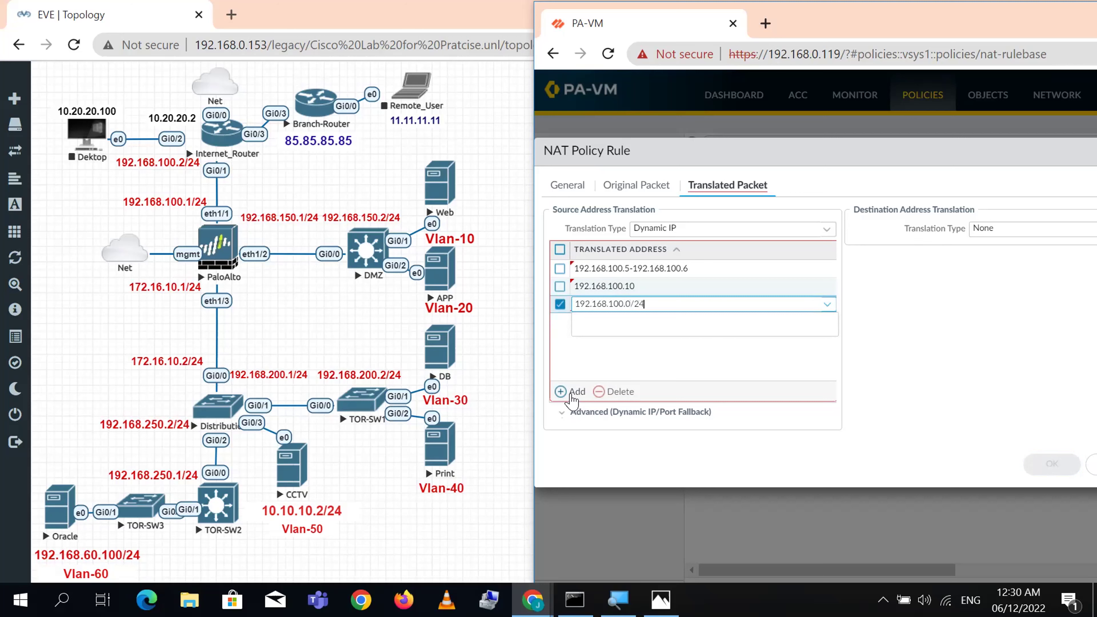
key("Return")
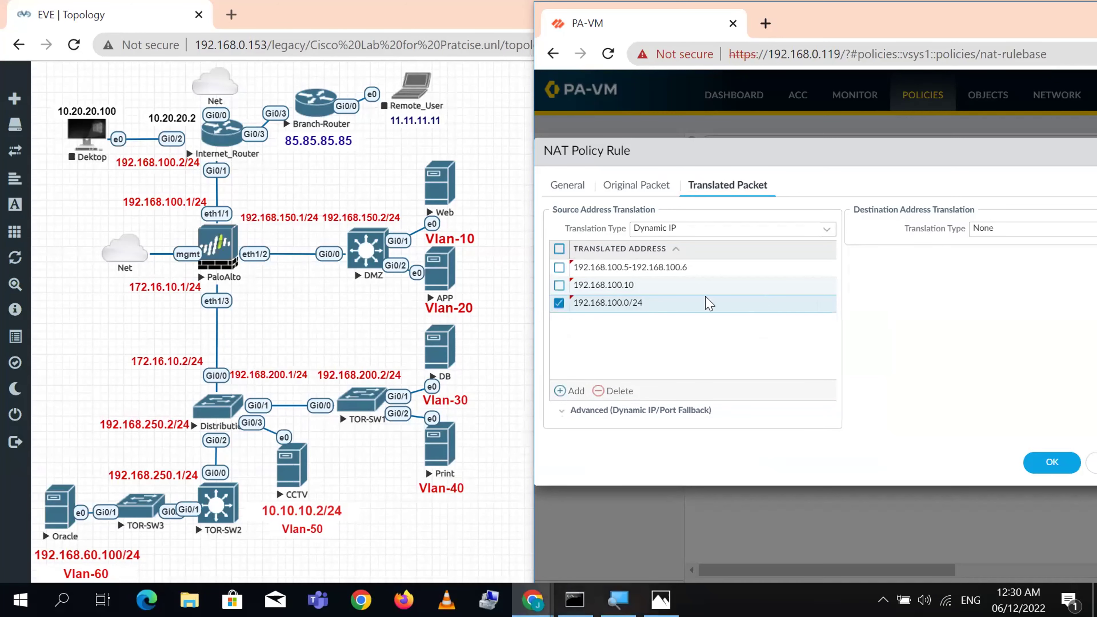
left_click(559, 302)
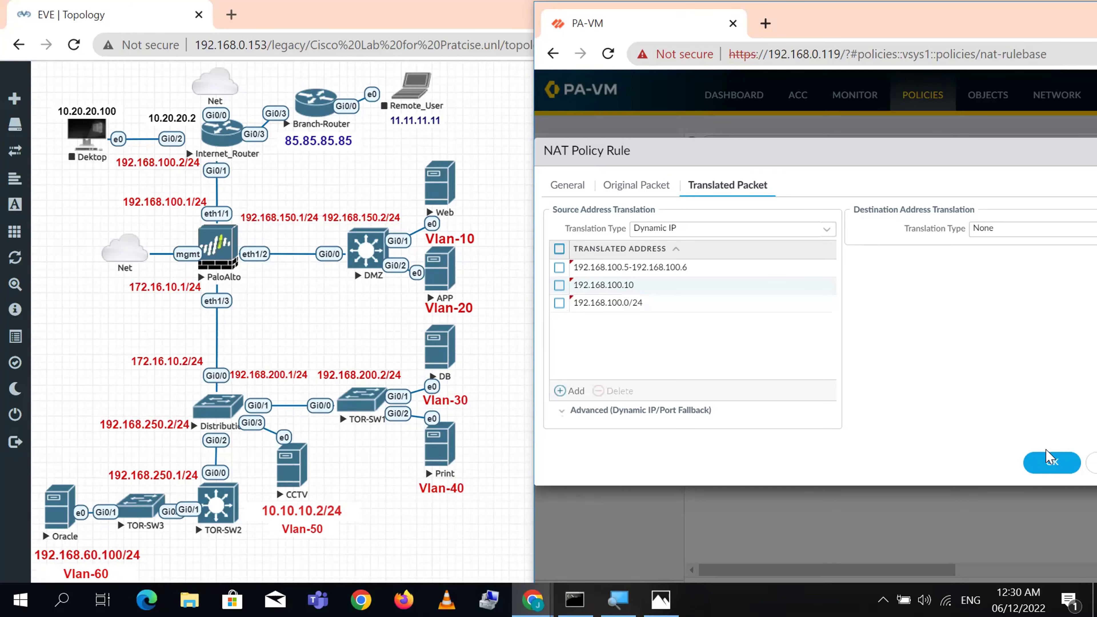
left_click(559, 302)
left_click(609, 392)
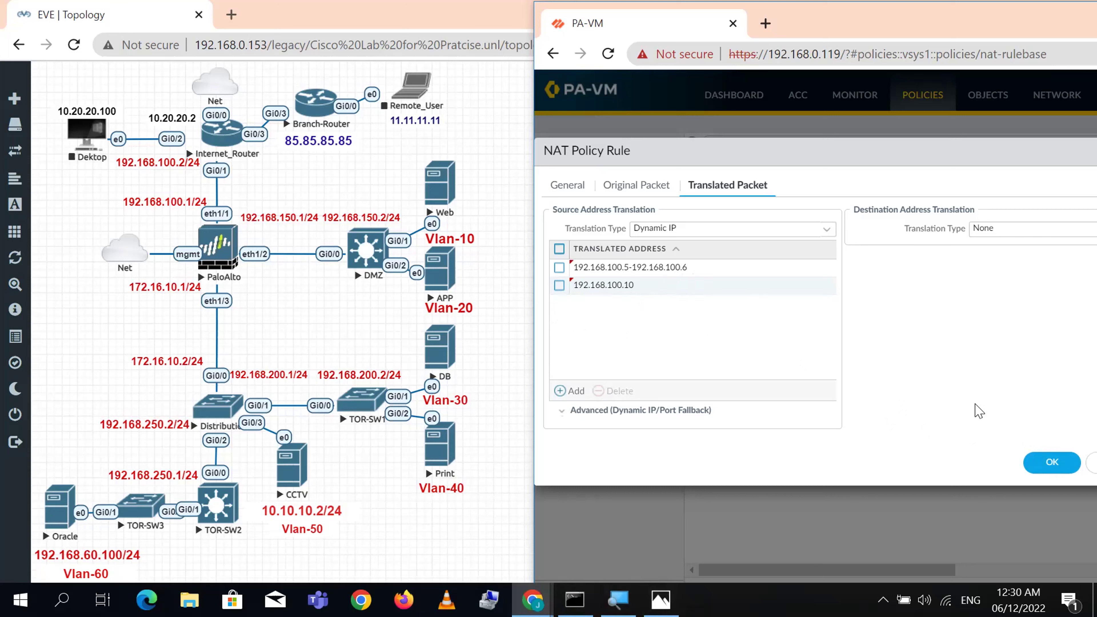
left_click(1052, 462)
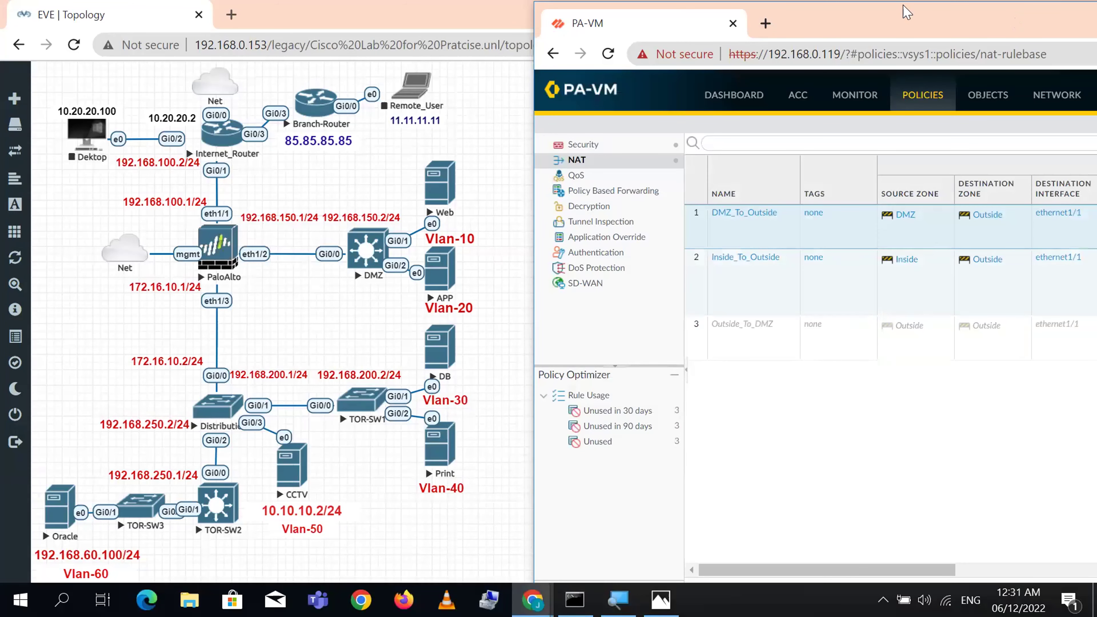
- Commit the PA-VM configuration, close the Commit Status dialog, and bring the EVE topology forward
left_click_drag(907, 12, 602, 14)
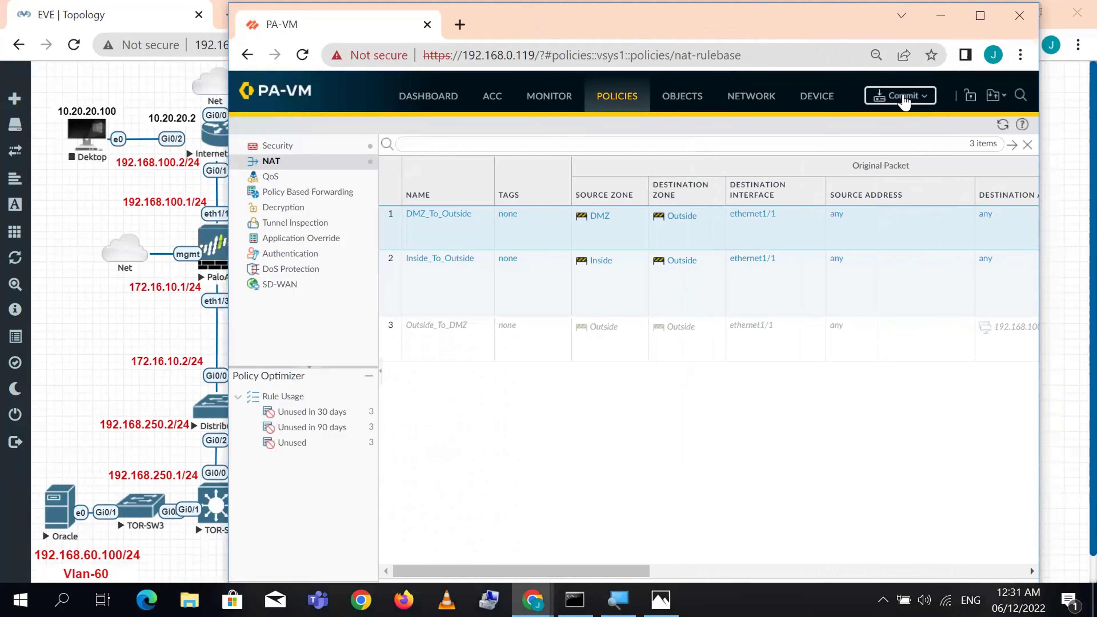
left_click(904, 96)
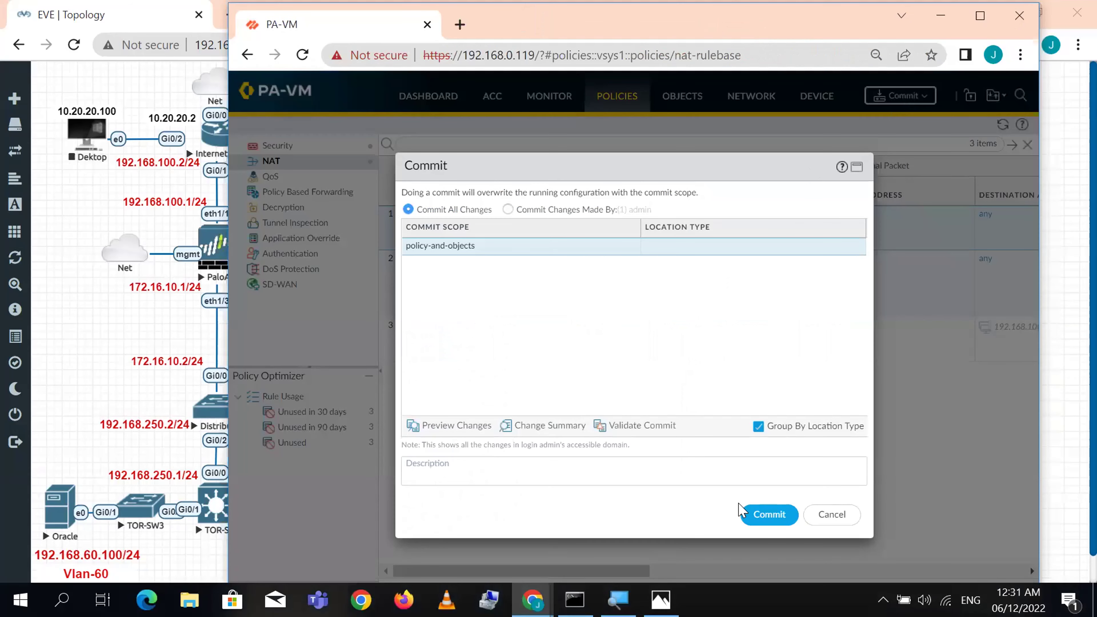
left_click(769, 515)
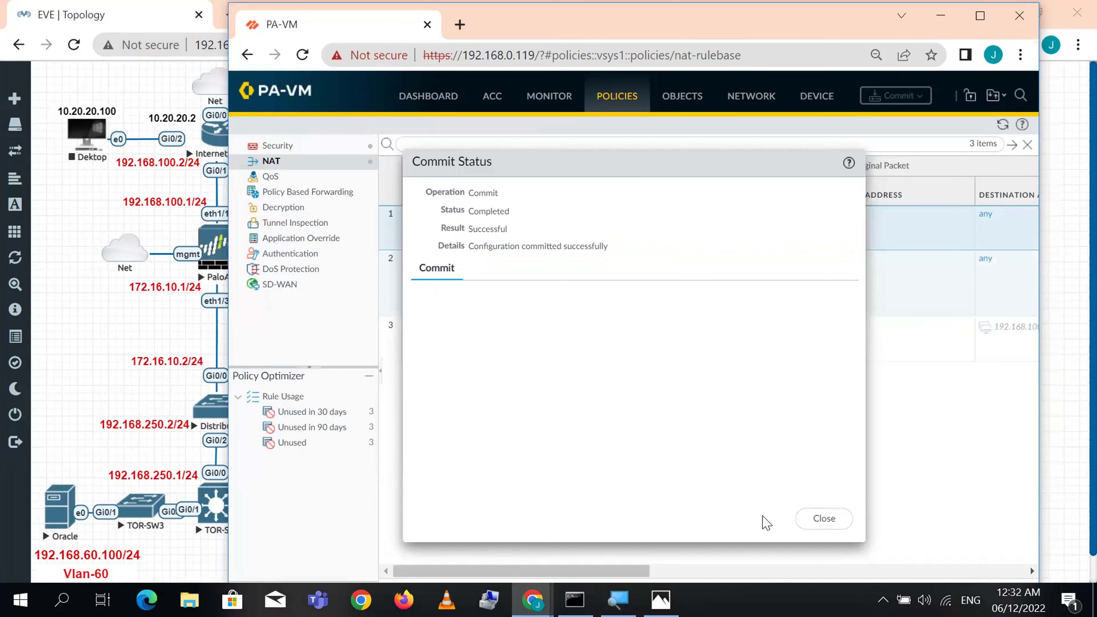
left_click(799, 521)
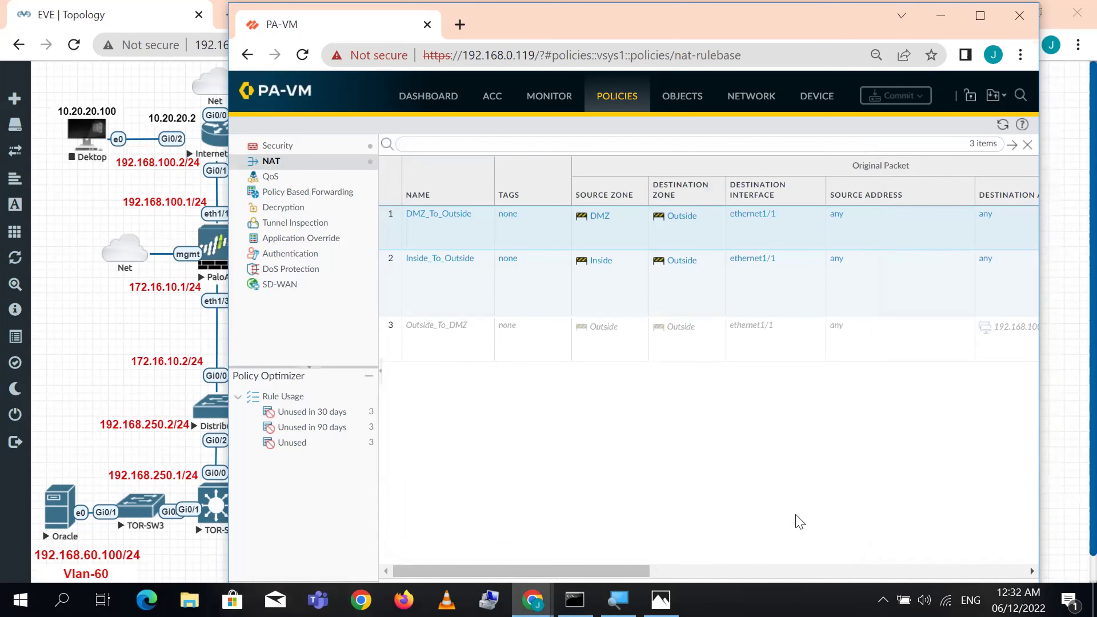
left_click(116, 348)
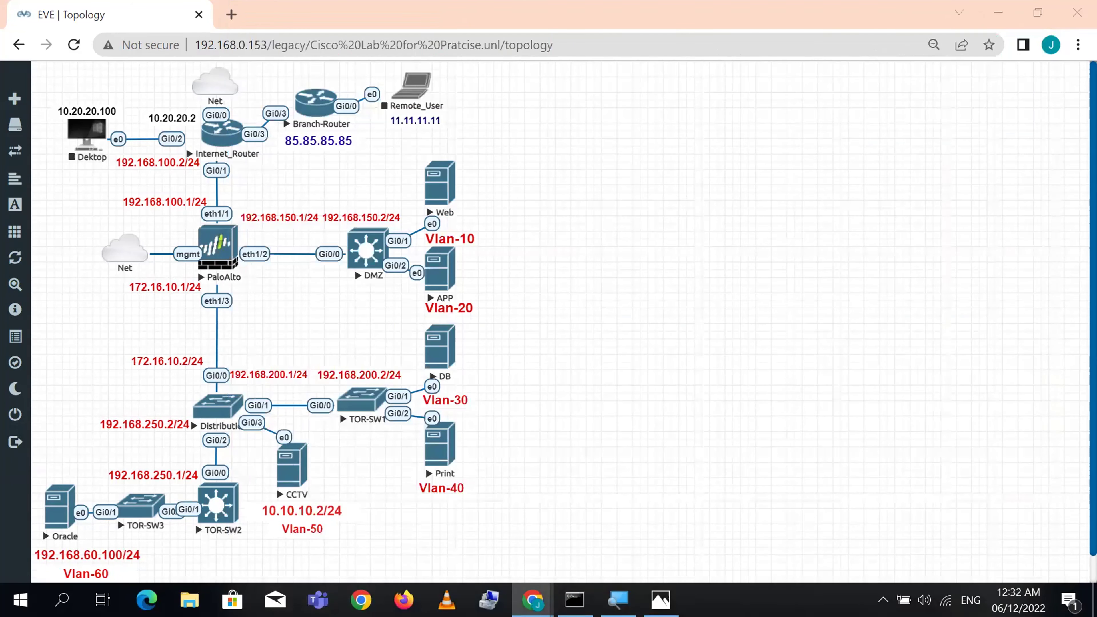
- Launch PuTTY, open an SSH session to 192.168.0.119, and attempt a login
key("super")
type("putty")
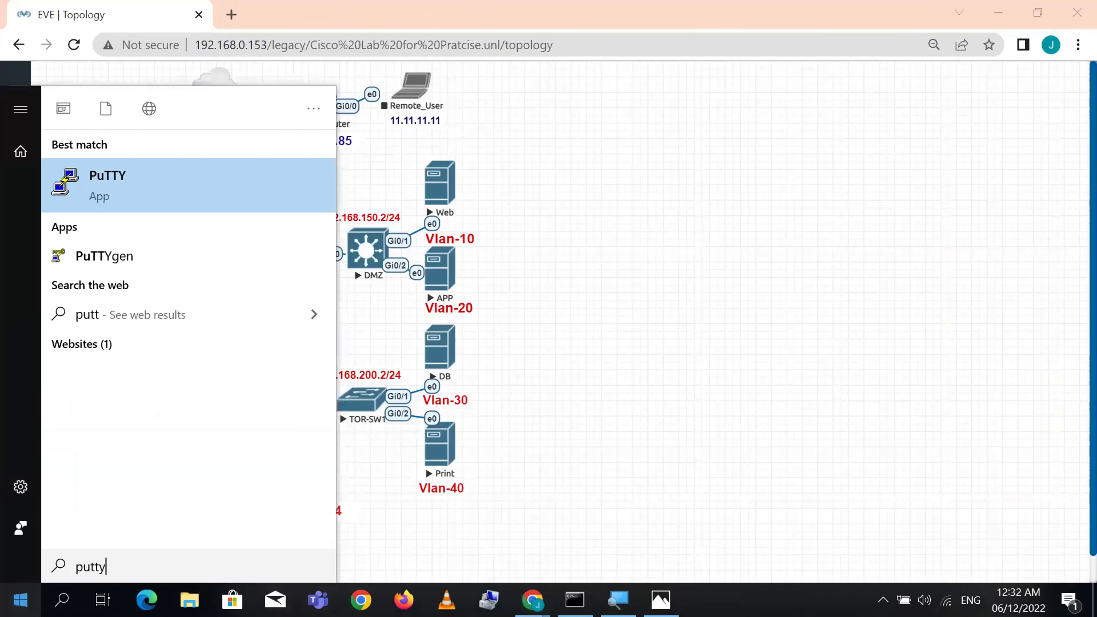
key("Return")
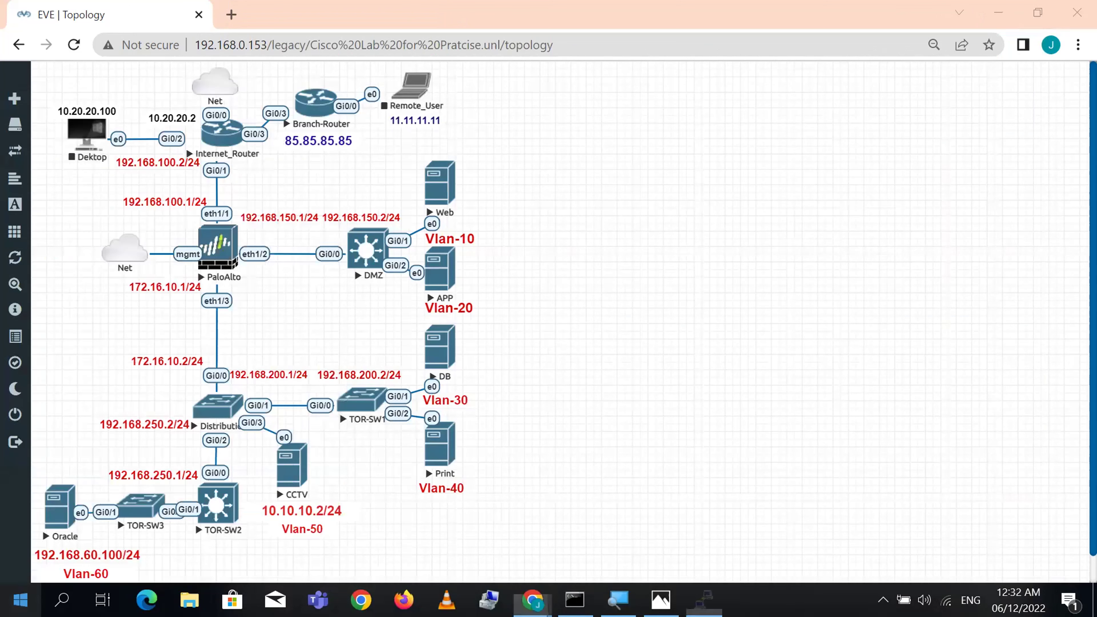
type("192.168.0")
key("BackSpace")
key("BackSpace")
type("0.119")
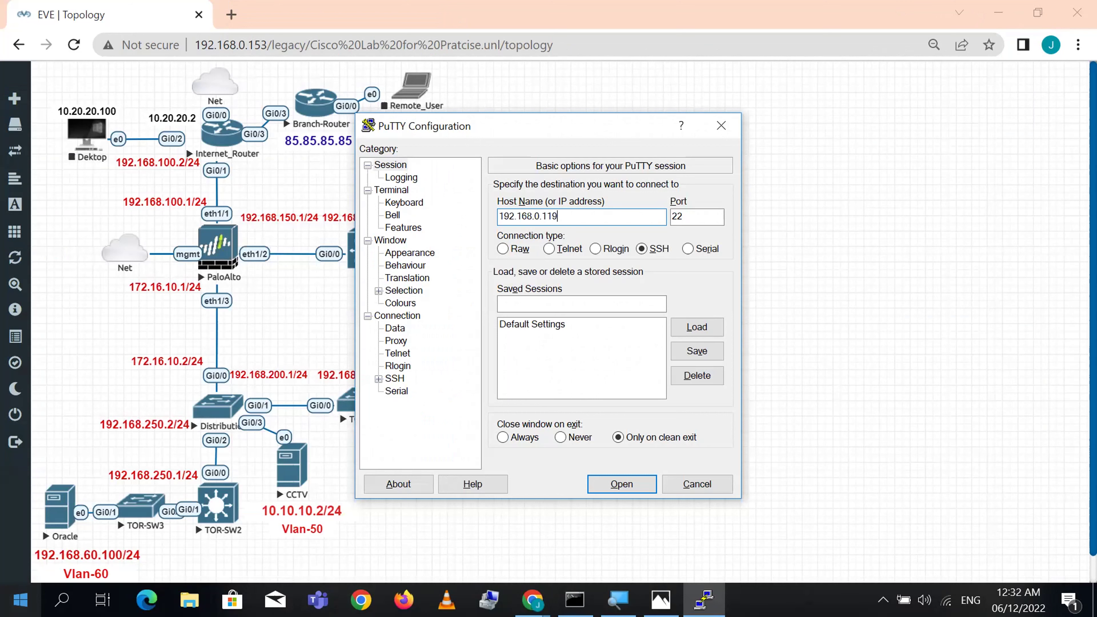
key("Return")
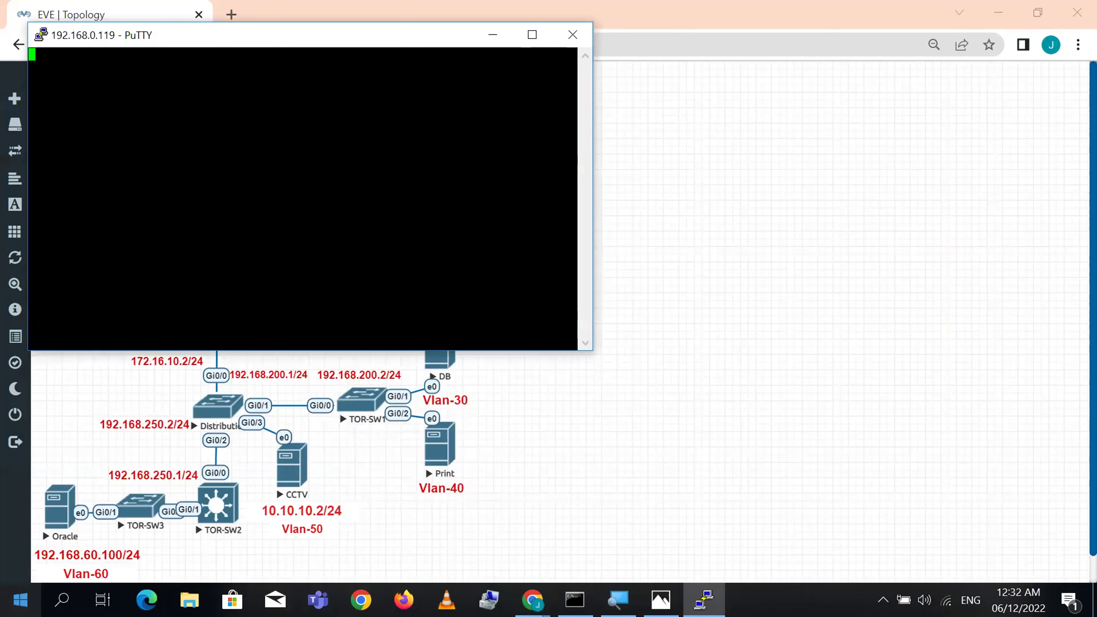
type("admi")
key("Return")
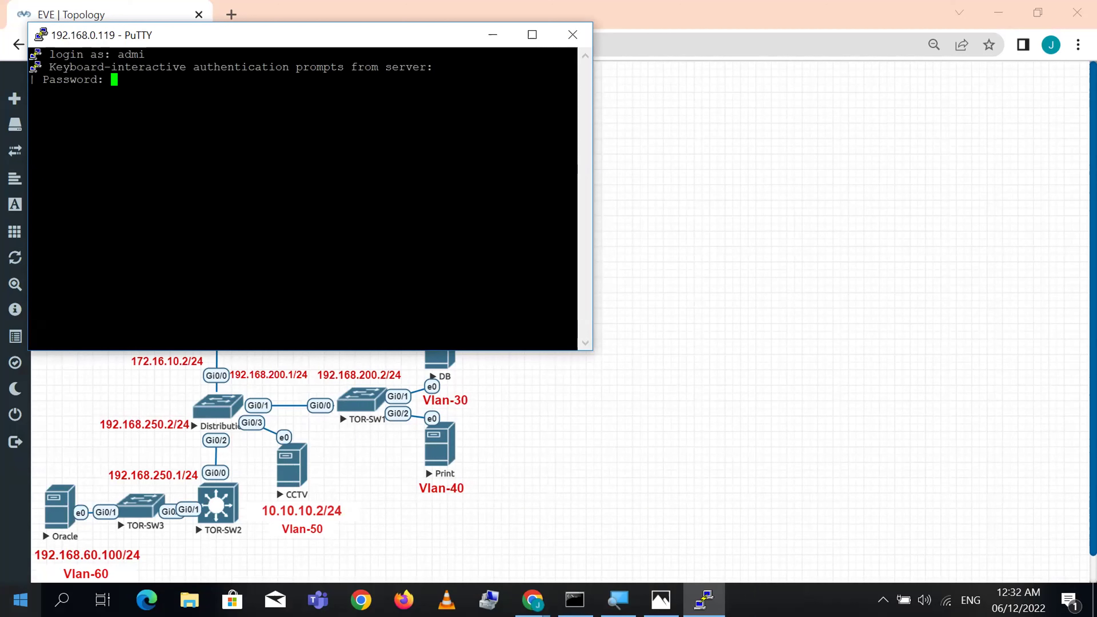
key("Return")
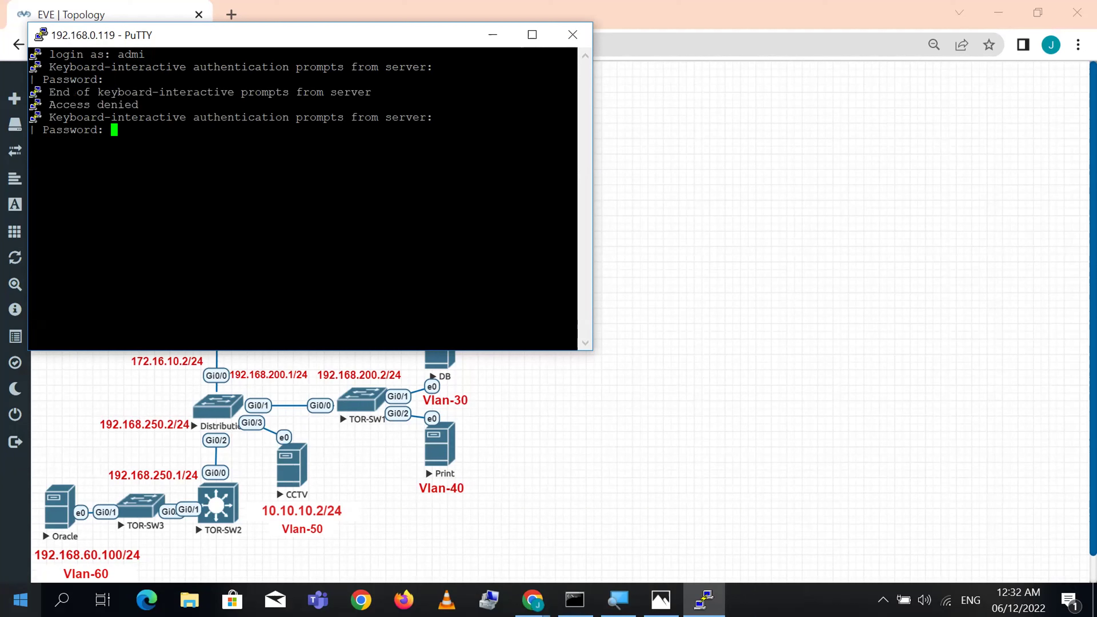
- Duplicate the session, close the failed one, log in as admin, and move the terminal aside
left_click(41, 33)
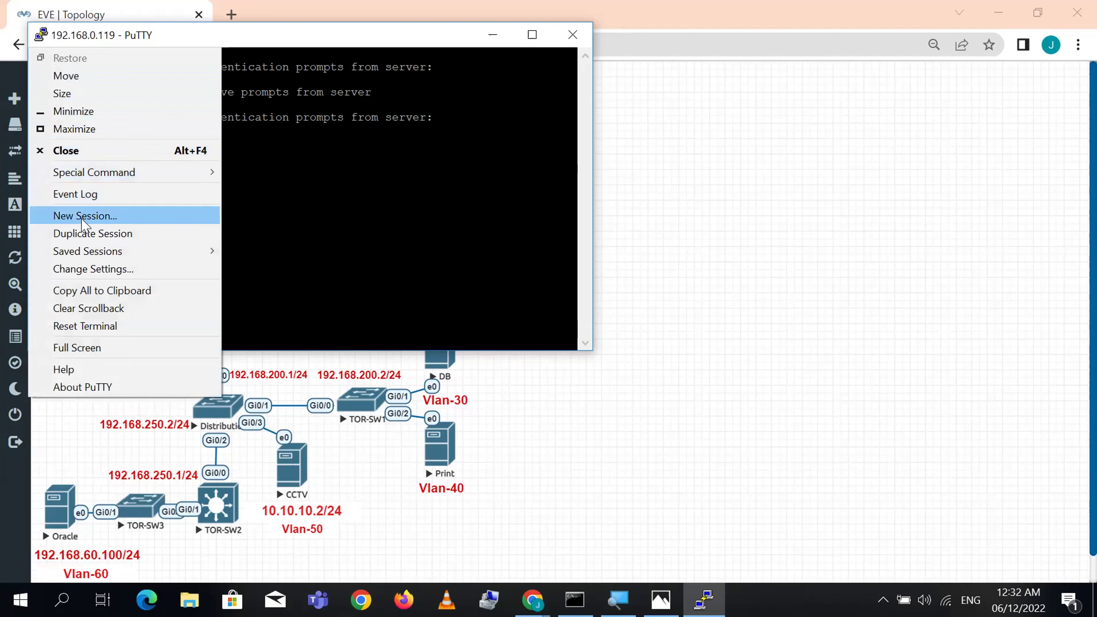
left_click(85, 235)
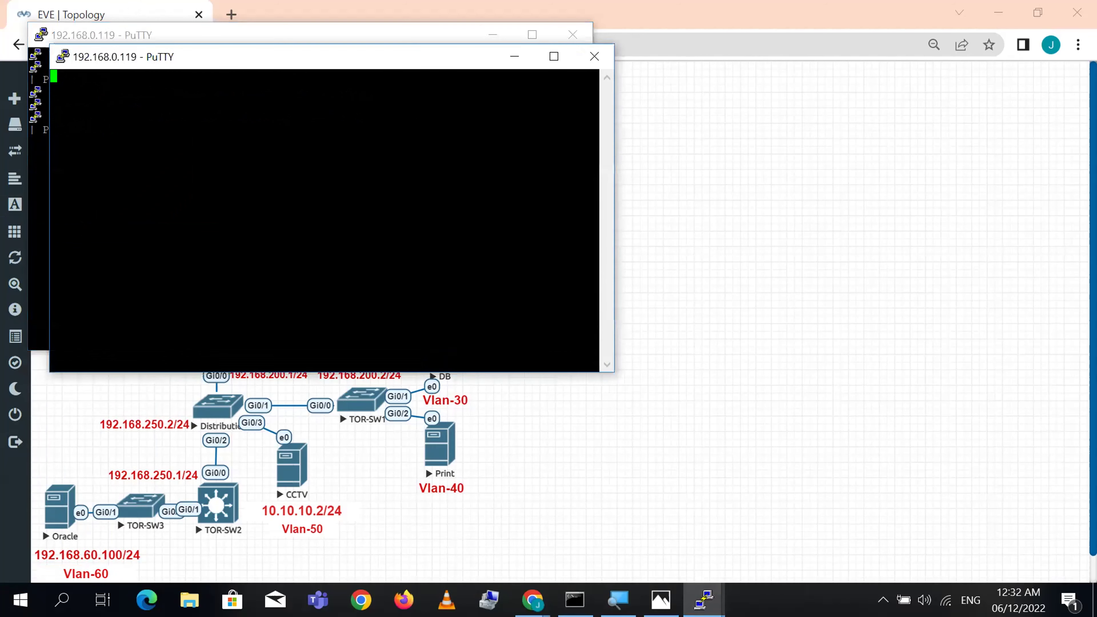
left_click(573, 35)
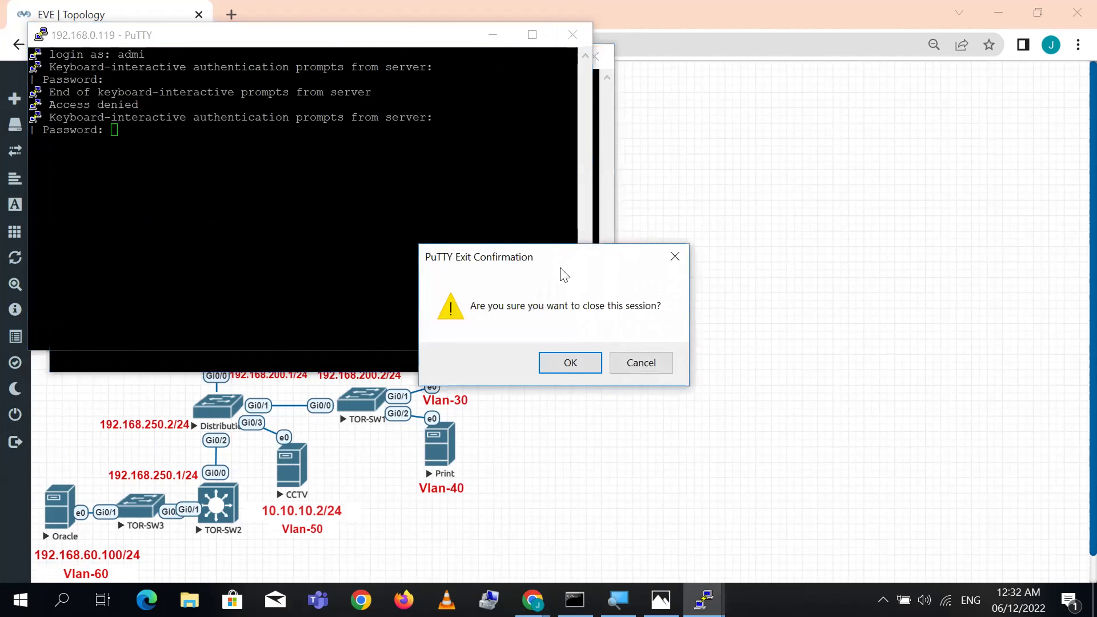
left_click(579, 348)
type("admin")
key("Return")
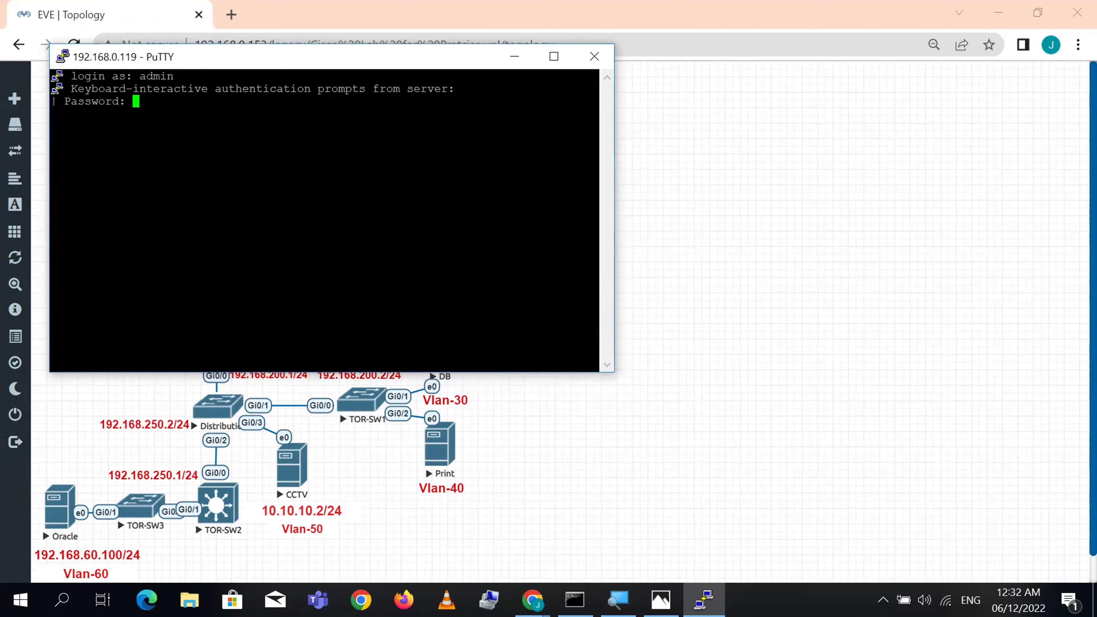
key("Return")
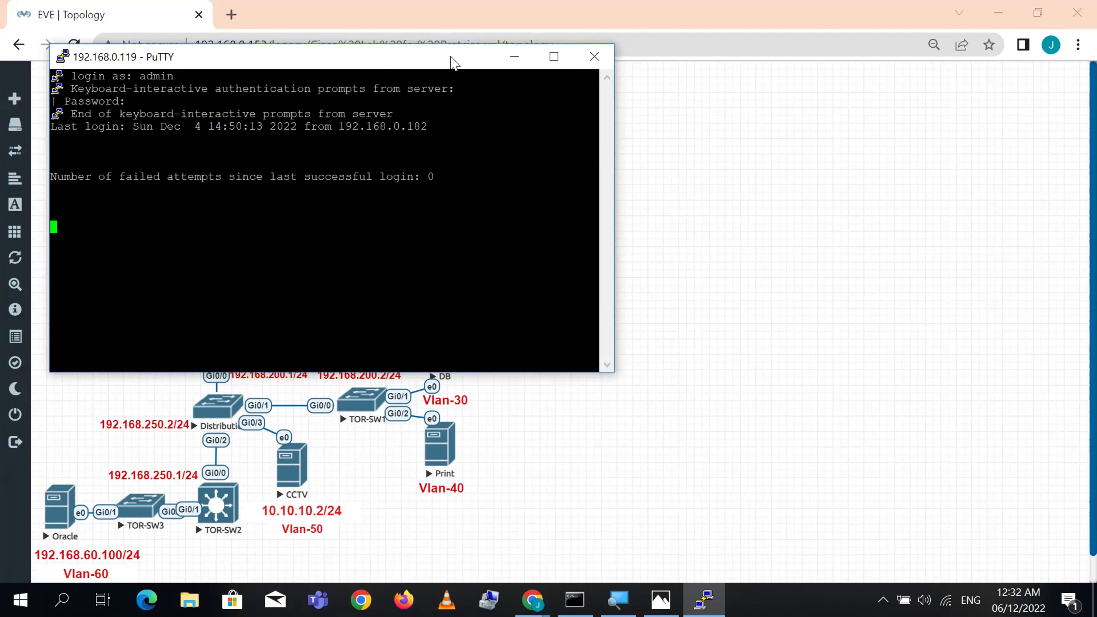
left_click_drag(451, 63, 772, 115)
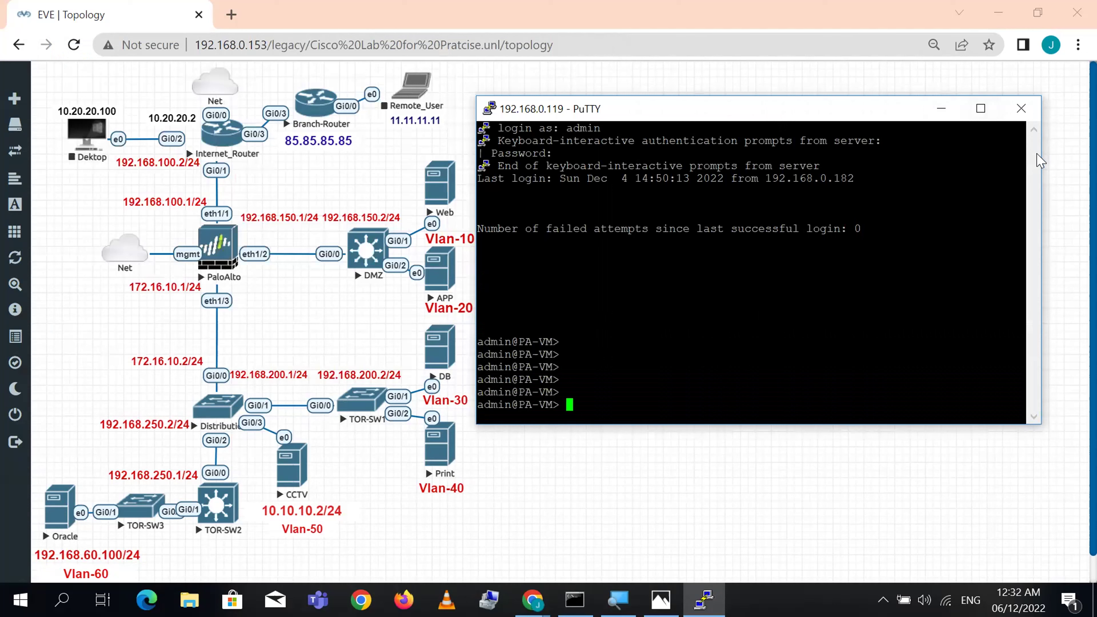
- Widen the PuTTY window and run 'show session all' to list active sessions
left_click_drag(1042, 154, 1096, 155)
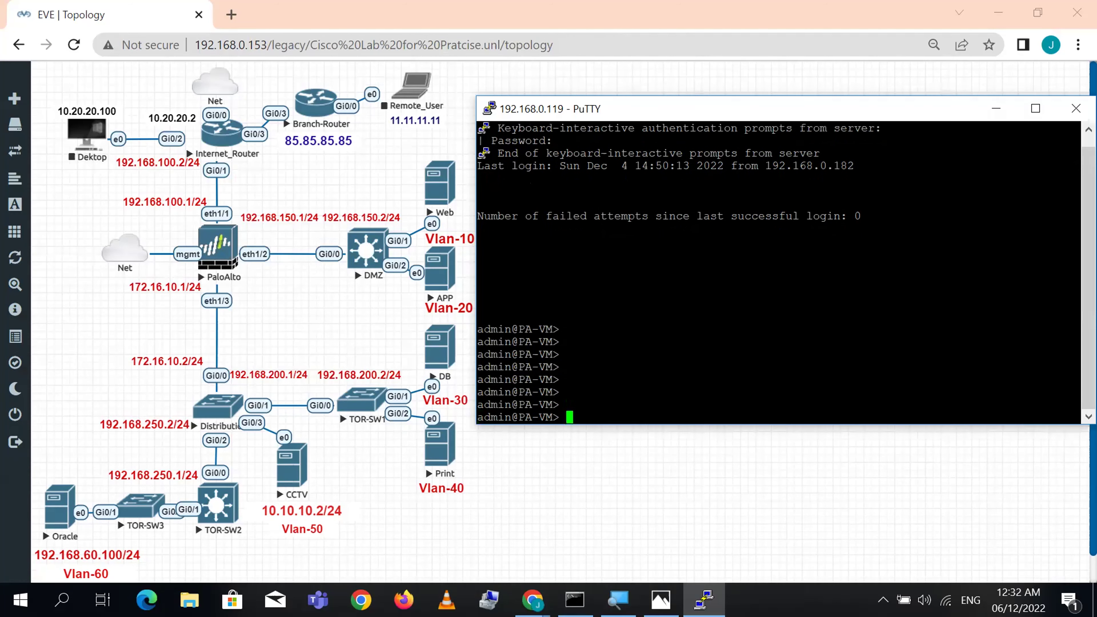
left_click_drag(848, 115, 818, 108)
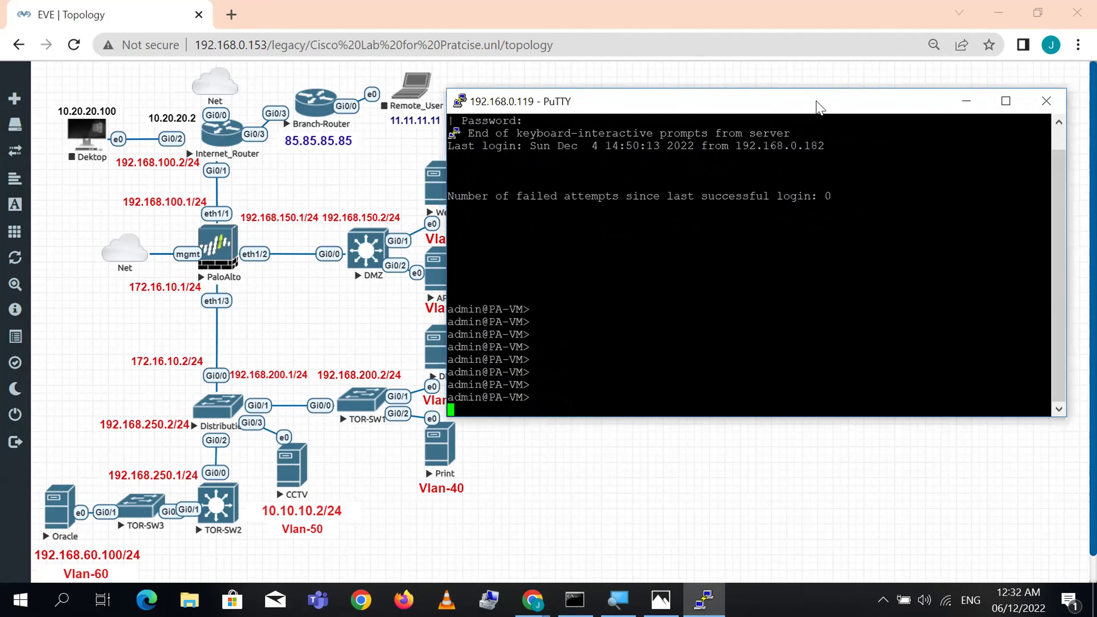
type("show session all")
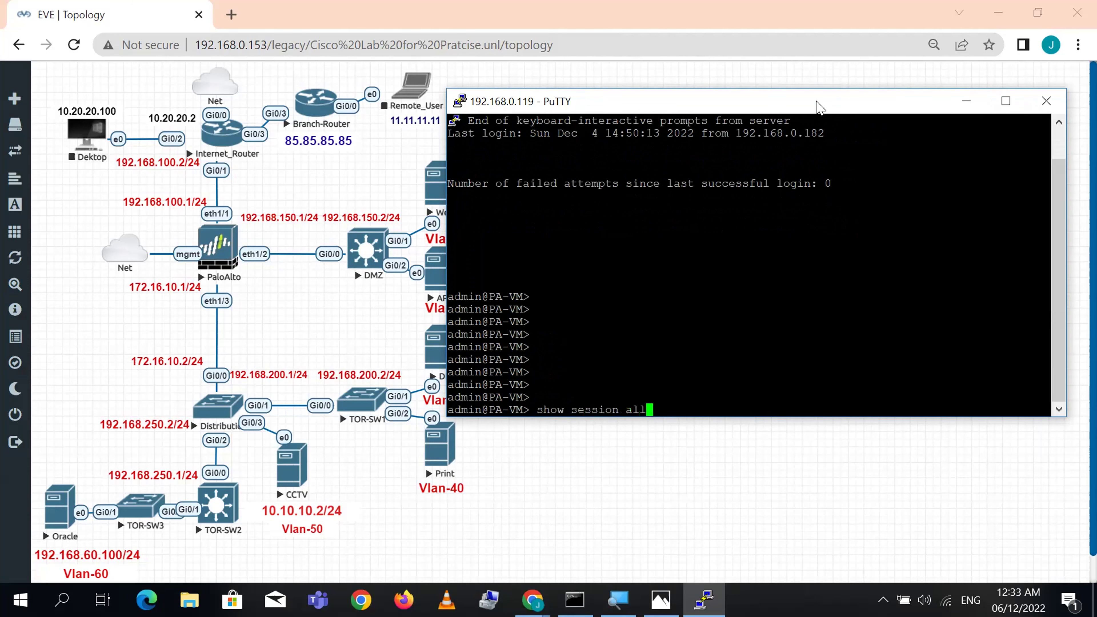
key("Return")
key("Return")
key("Return")
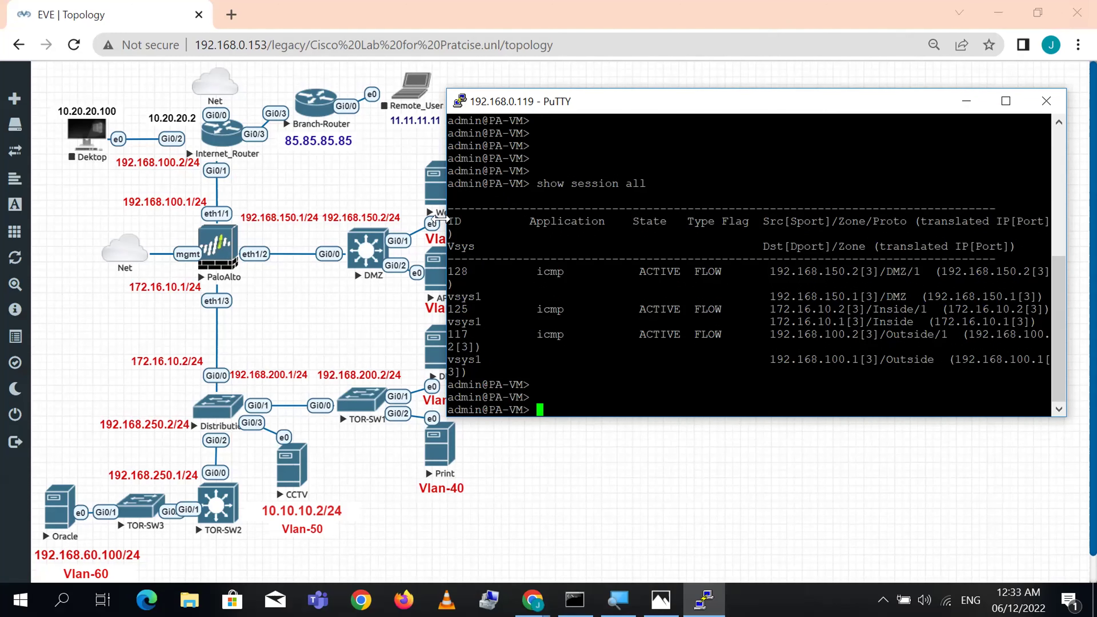
left_click_drag(440, 220, 356, 222)
key("Return")
key("Up")
key("Return")
key("Return")
key("Return")
key("Return")
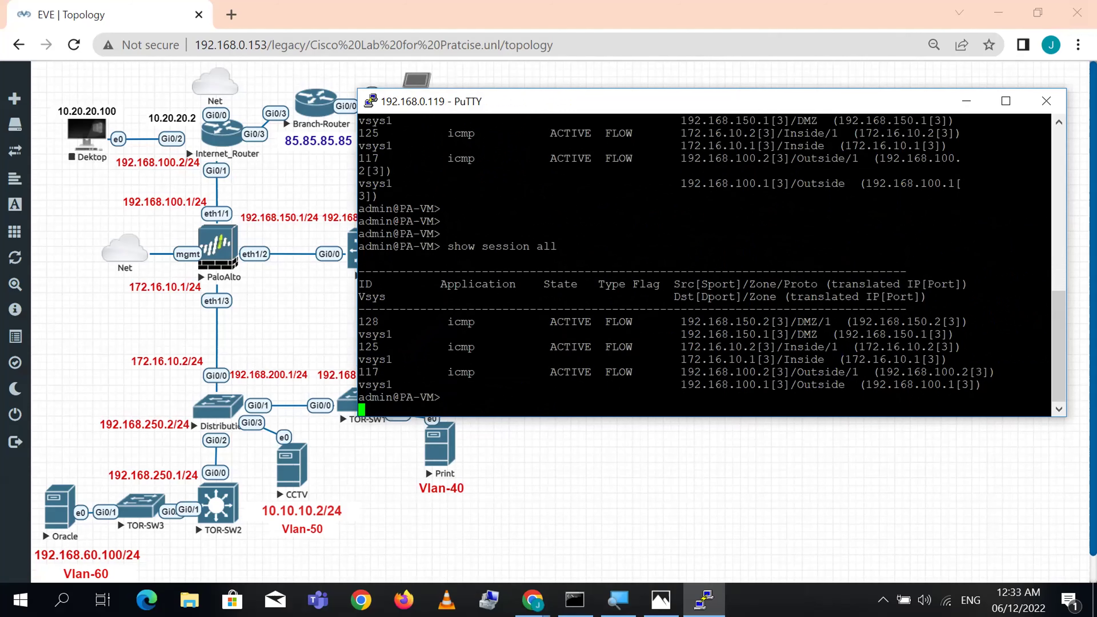
- Run 'clear session all', then begin typing 'show running ippool'
type("clear session a")
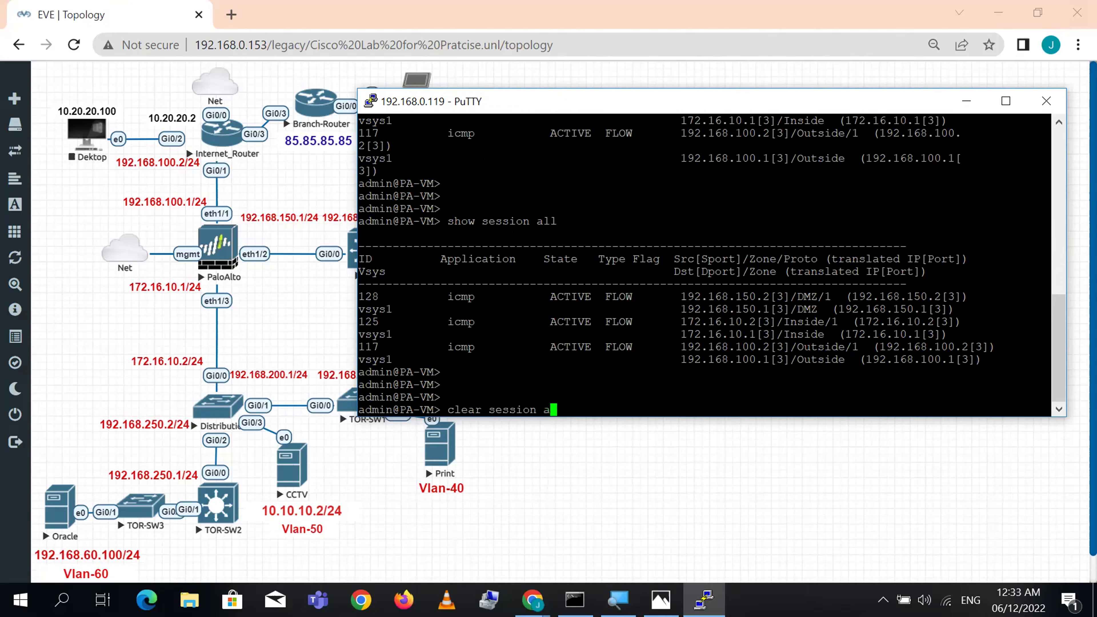
type("ll")
key("Return")
key("Return")
key("Up")
key("Up")
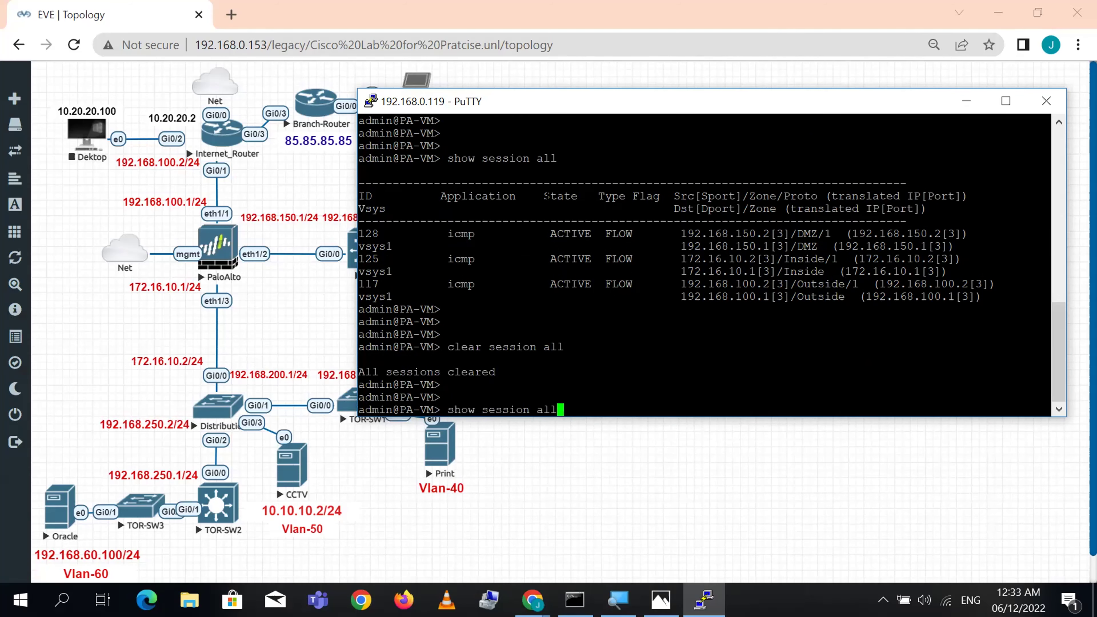
key("Return")
key("Return")
key("Return")
key("Return")
key("Return")
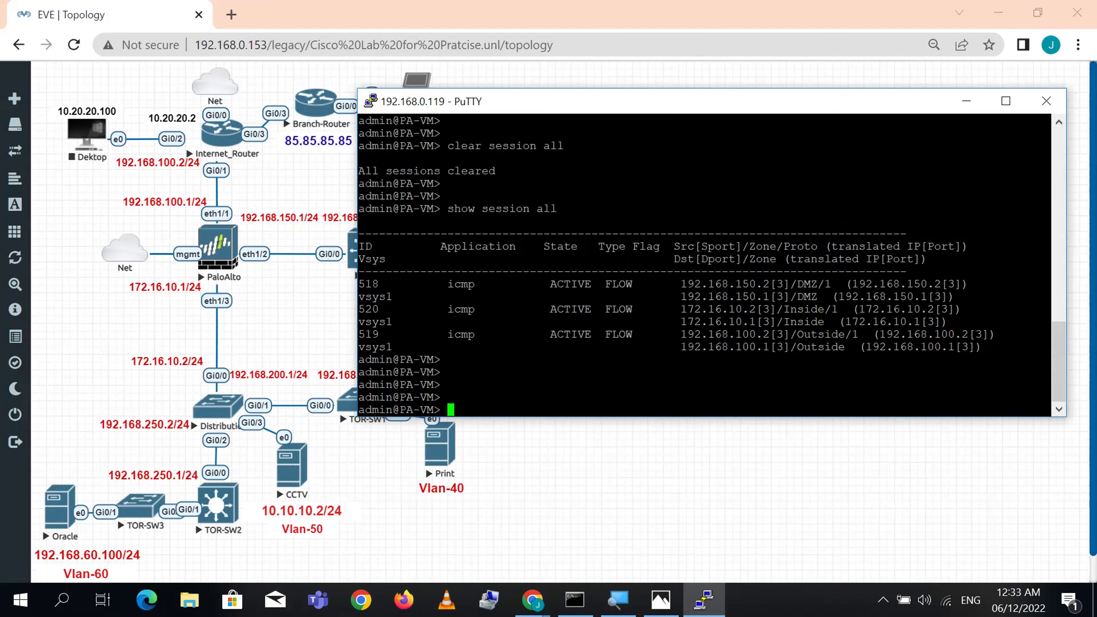
type("show running ipp")
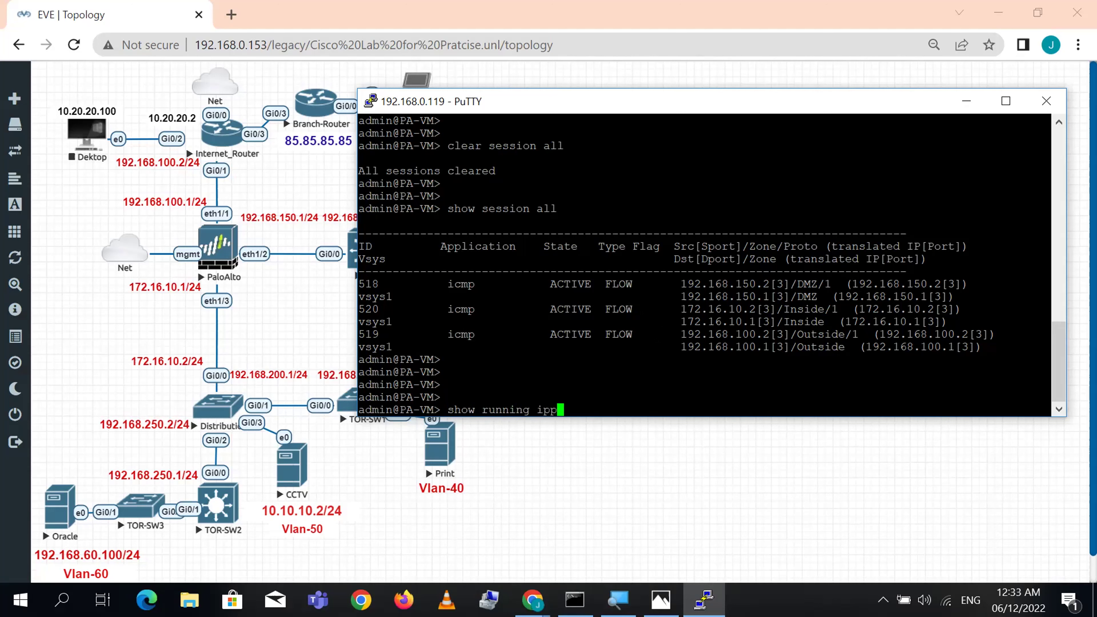
type("ool")
- Run 'show running ippool' and highlight the DMZ_To_Outside and Inside_To_Outside Dynamic rows and 129024 available count
key("Return")
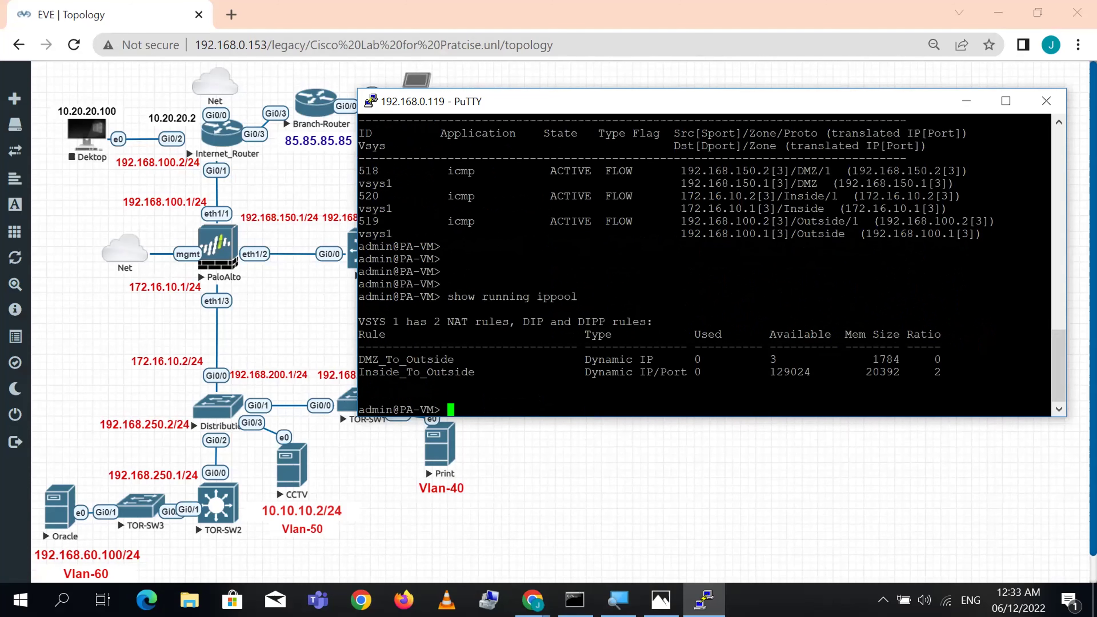
key("Return")
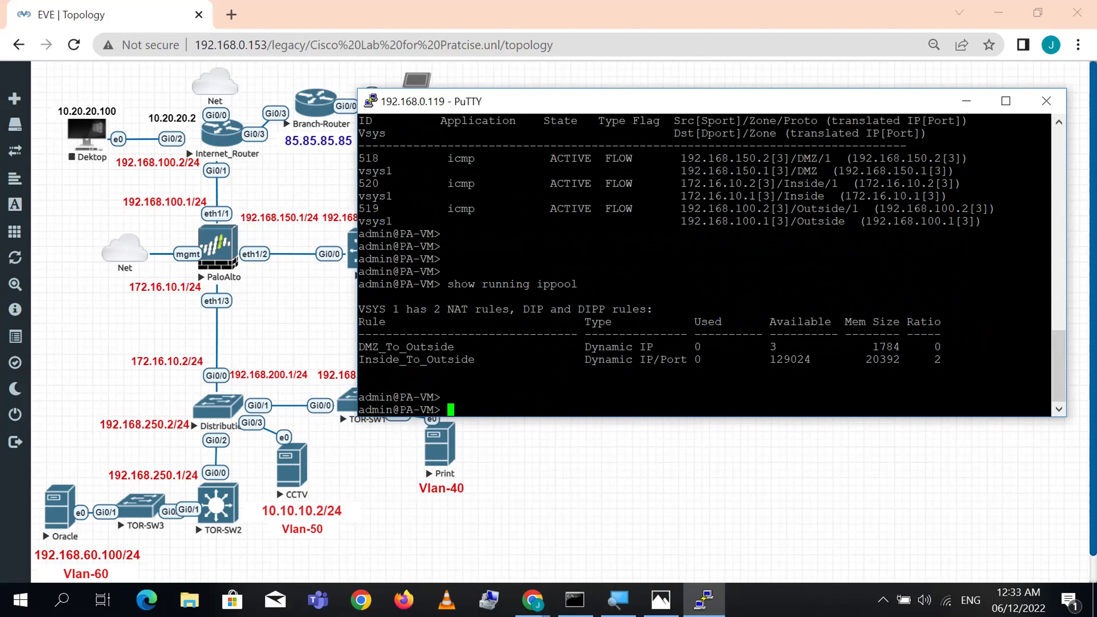
triple_click(372, 347)
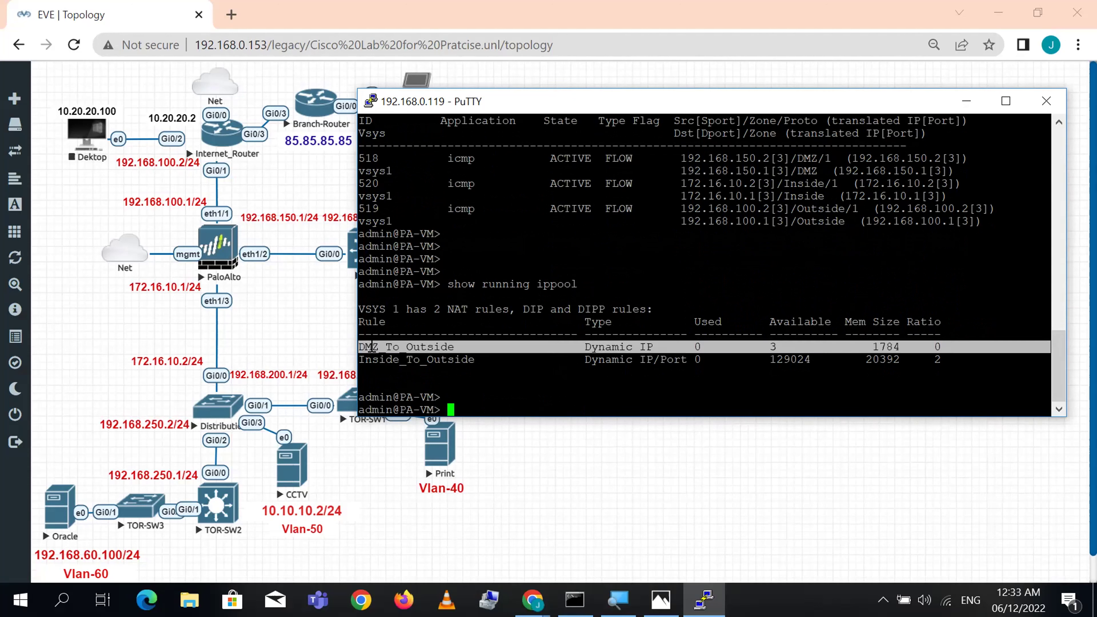
double_click(622, 347)
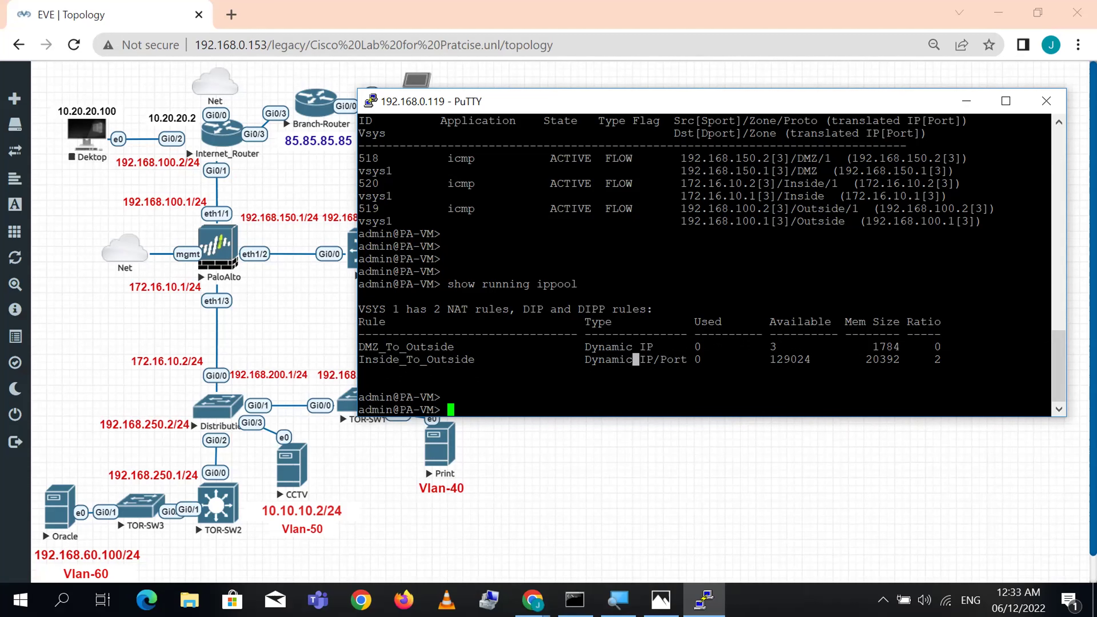
double_click(780, 360)
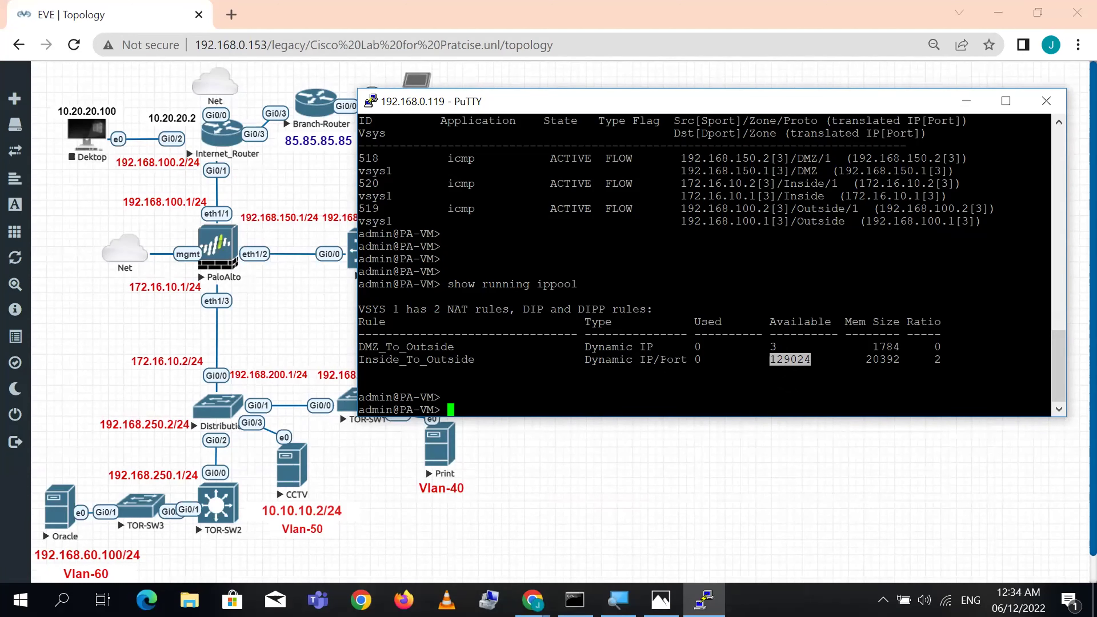
triple_click(667, 361)
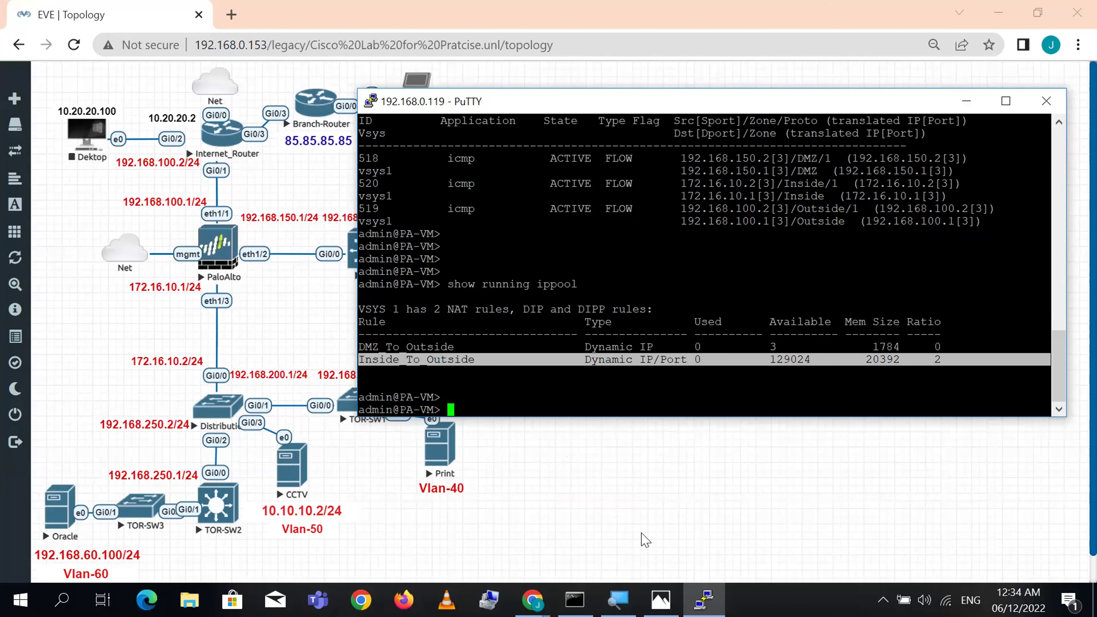
left_click(667, 526)
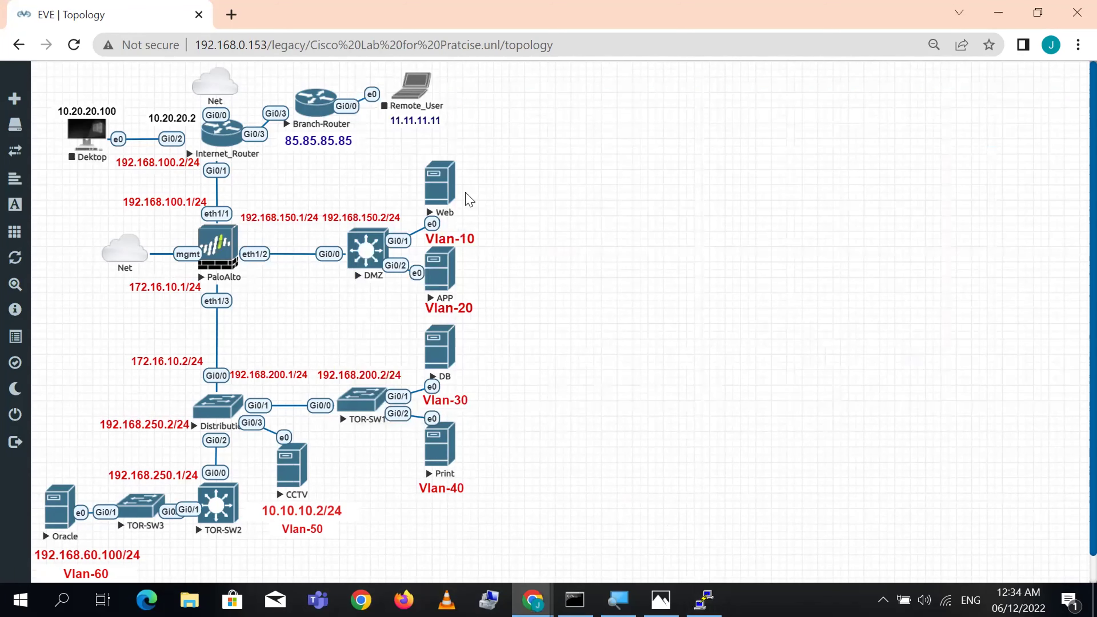
- Launch the Web node's console through ultravnc_wrapper and bring its Windows Server 2012 R2 desktop forward
left_click(436, 191)
left_click(589, 164)
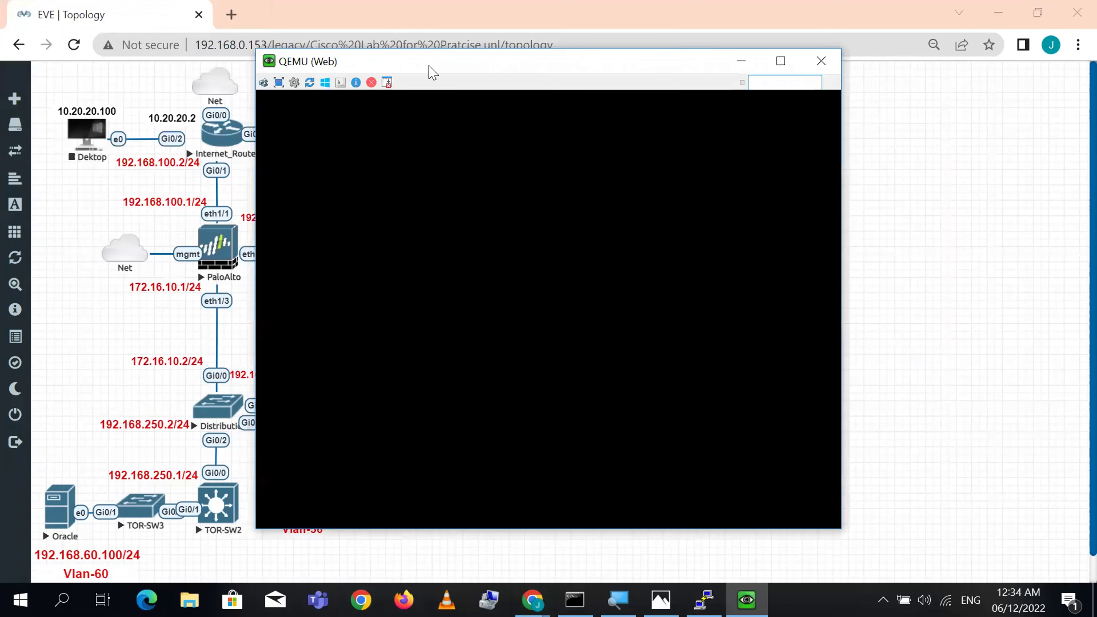
left_click(349, 175)
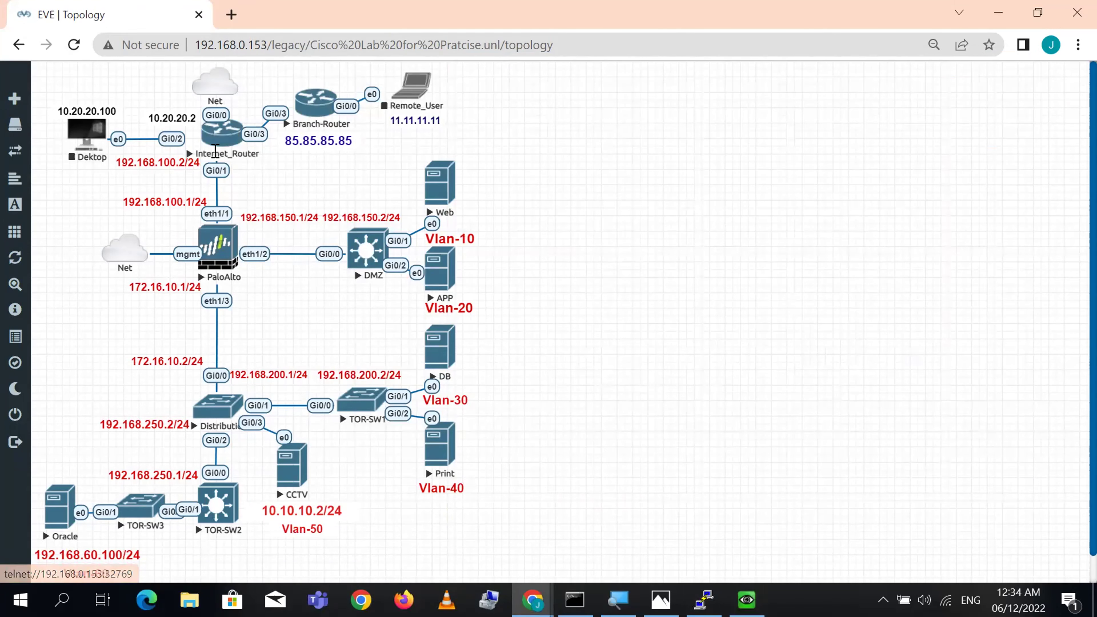
left_click(252, 136)
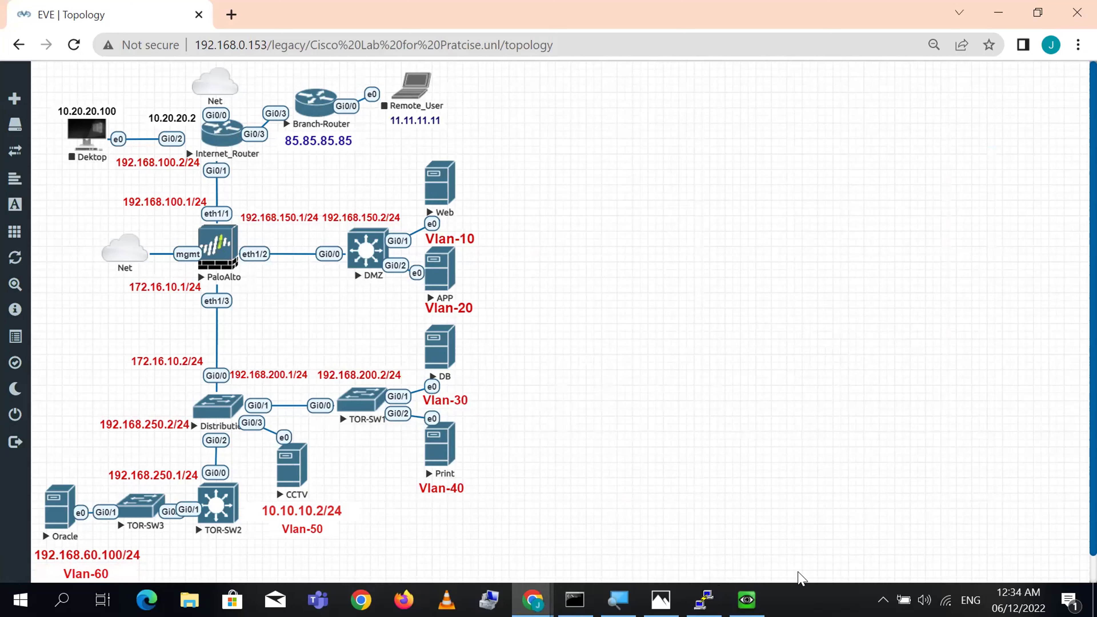
left_click(747, 600)
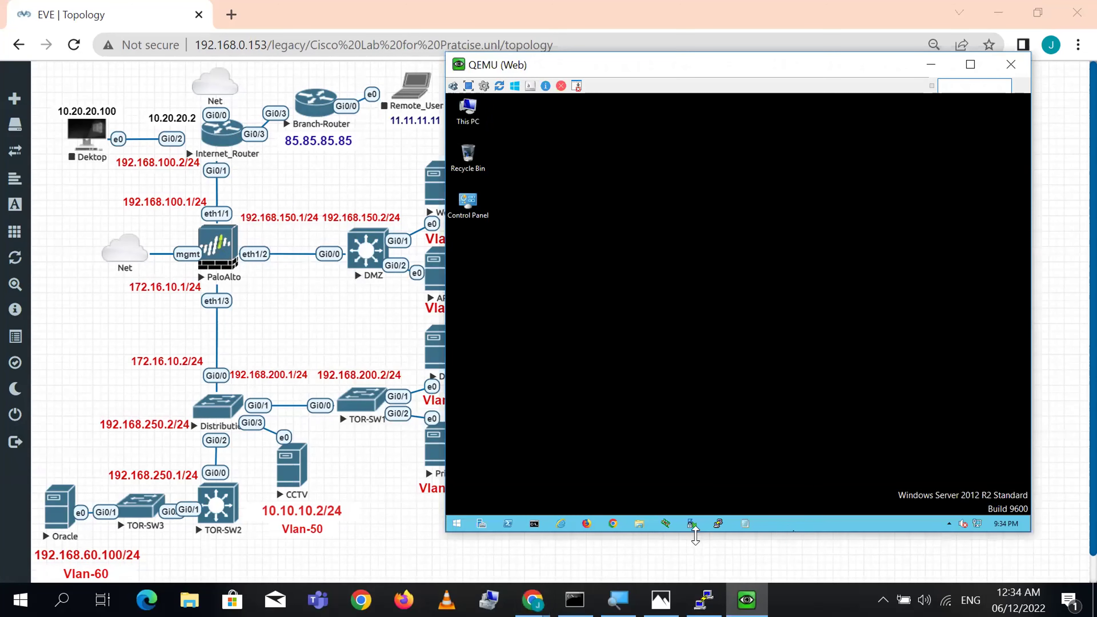
- Launch PuTTY on the Web server and log in to 85.85.85.85 with the router credentials
left_click(719, 524)
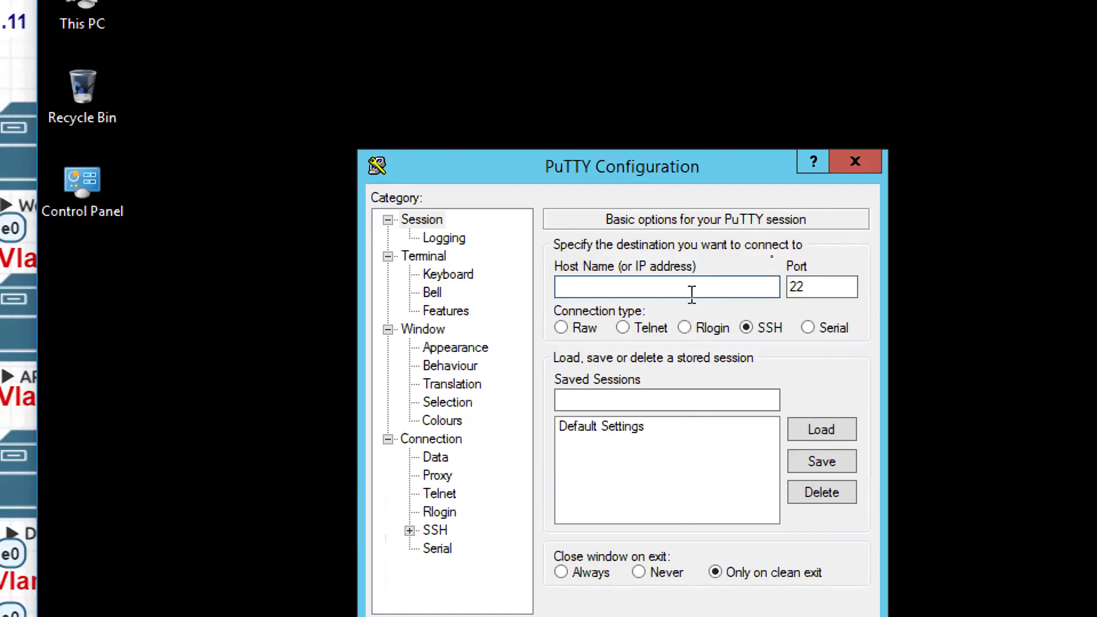
left_click(708, 289)
type("84")
key("BackSpace")
type("5.85.85.85")
key("Return")
type("cisco")
key("Return")
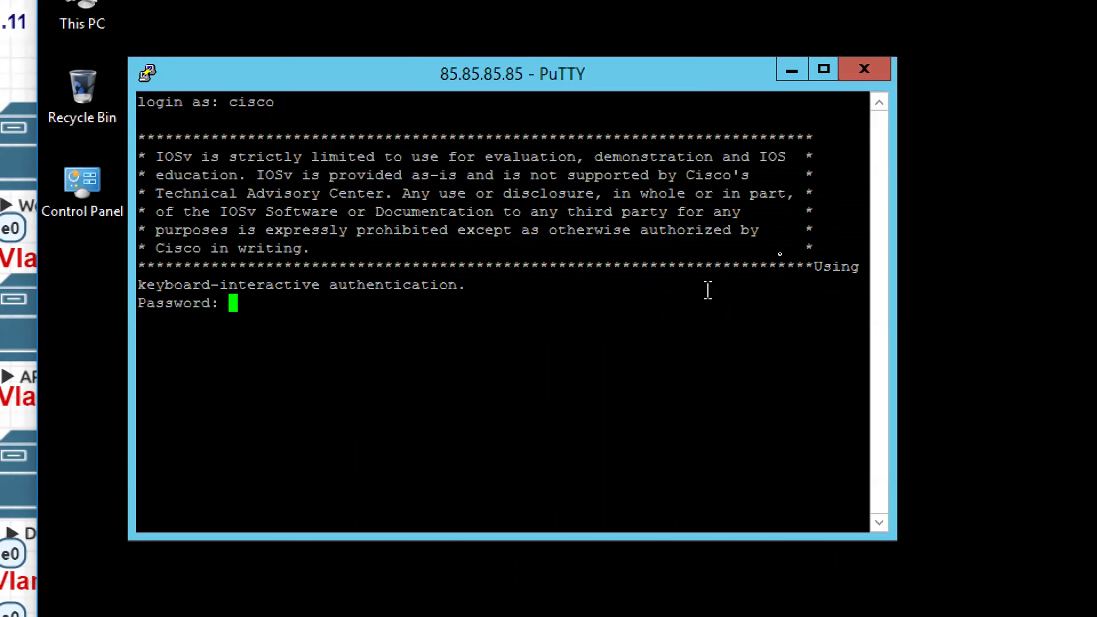
type("cisco")
key("Return")
- List WAN-Device's active interfaces with 'sh ip int bri | ex unas'
key("Return")
key("Return")
key("Return")
key("Return")
key("Return")
key("Return")
key("Return")
key("Return")
key("Return")
key("Return")
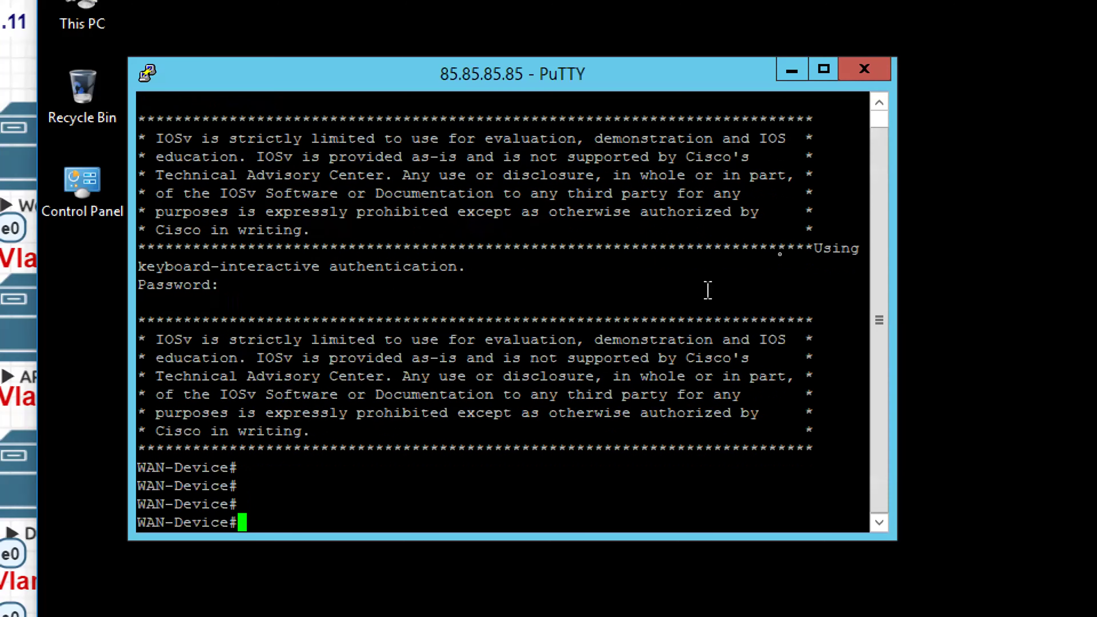
key("Return")
key("Return")
type("sh ip intg btr")
key("BackSpace")
key("BackSpace")
key("BackSpace")
key("BackSpace")
key("BackSpace")
key("BackSpace")
type("bri | ex unas")
key("Return")
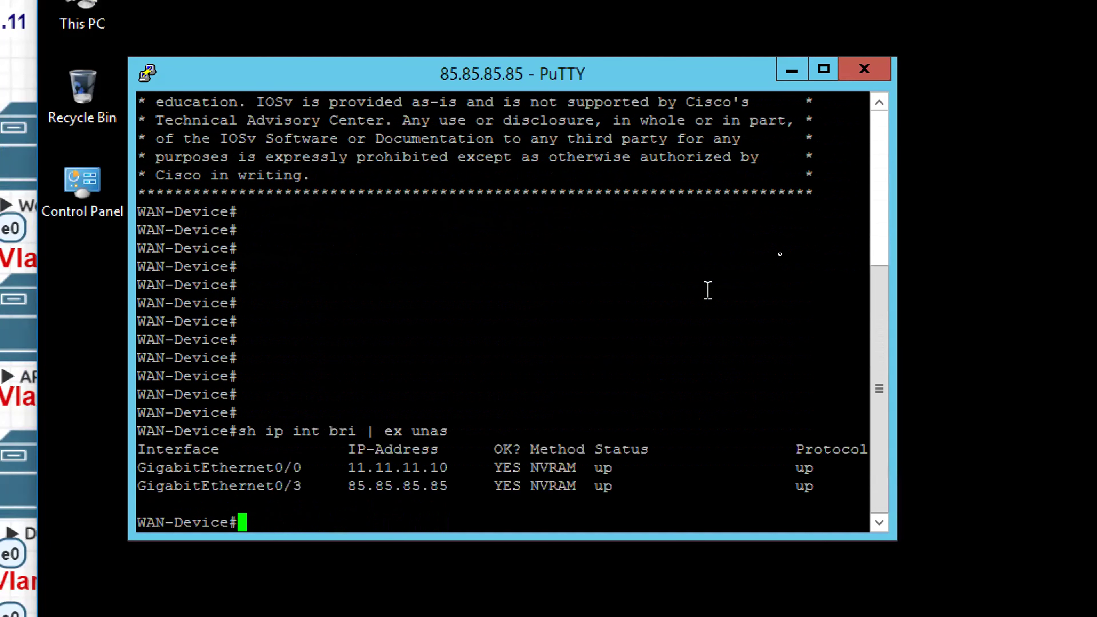
key("Return")
key("Return")
key("Return")
key("Return")
key("Return")
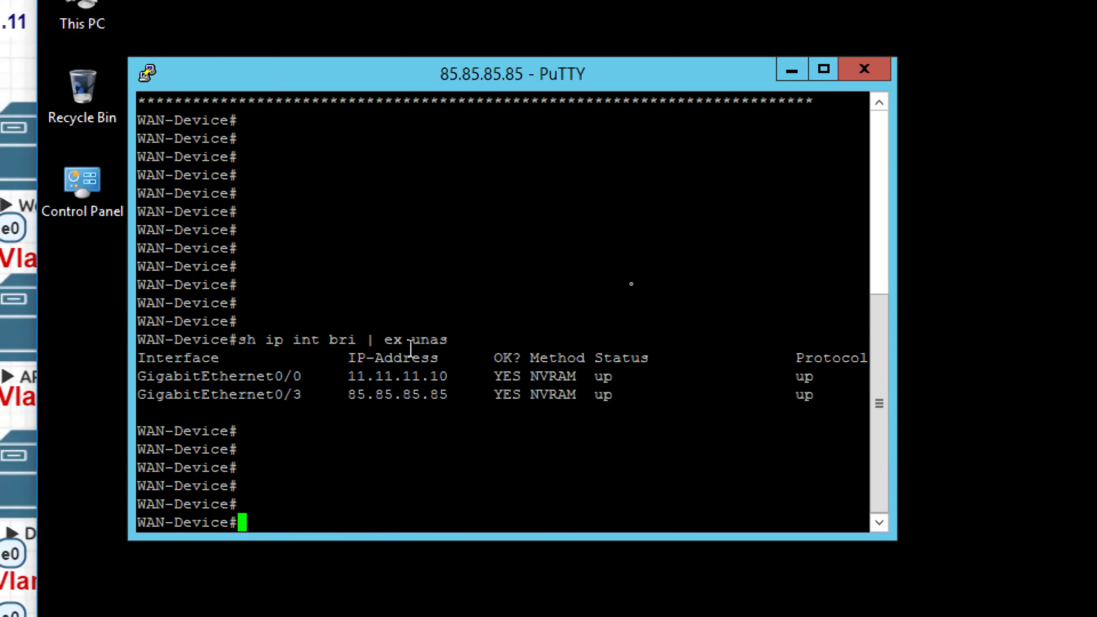
- Run 'sh cdp neighbors' and highlight the IR neighbor entry on Gig 0/3
type("sh cdp nnei")
key("Tab")
key("BackSpace")
key("BackSpace")
key("BackSpace")
type("ei")
key("Tab")
key("Return")
key("Return")
key("Return")
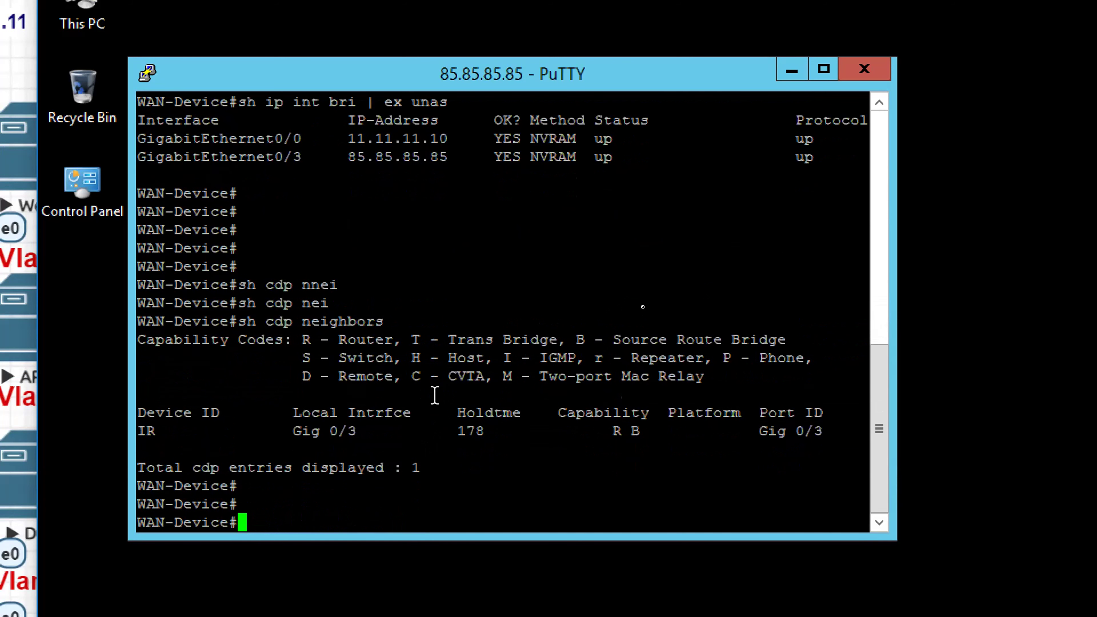
key("Return")
key("Return")
key("Return")
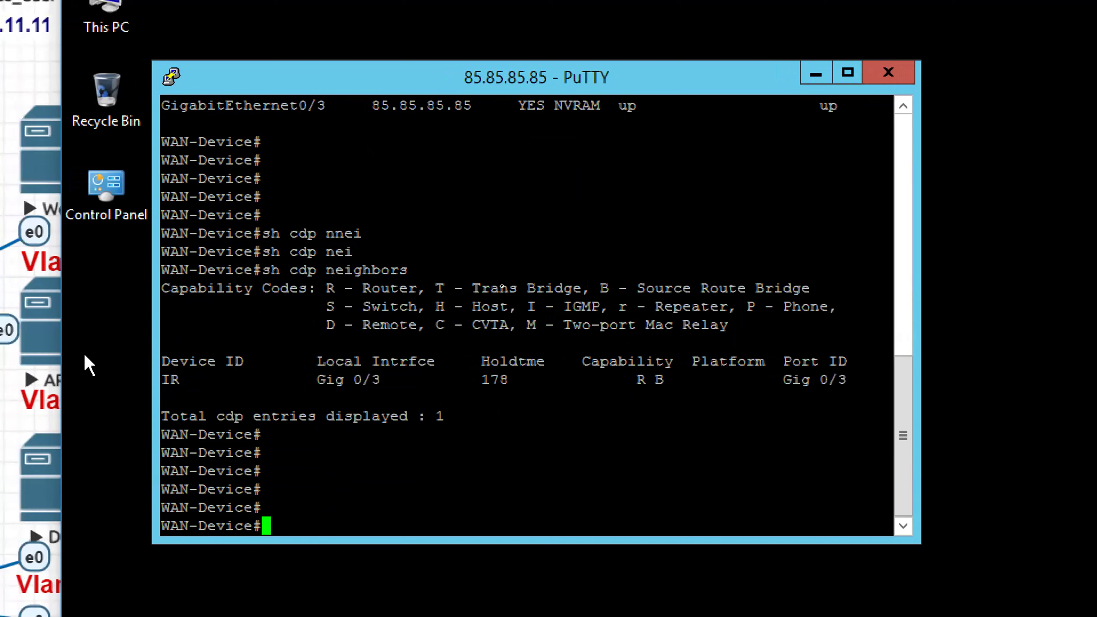
double_click(380, 377)
left_click(404, 383)
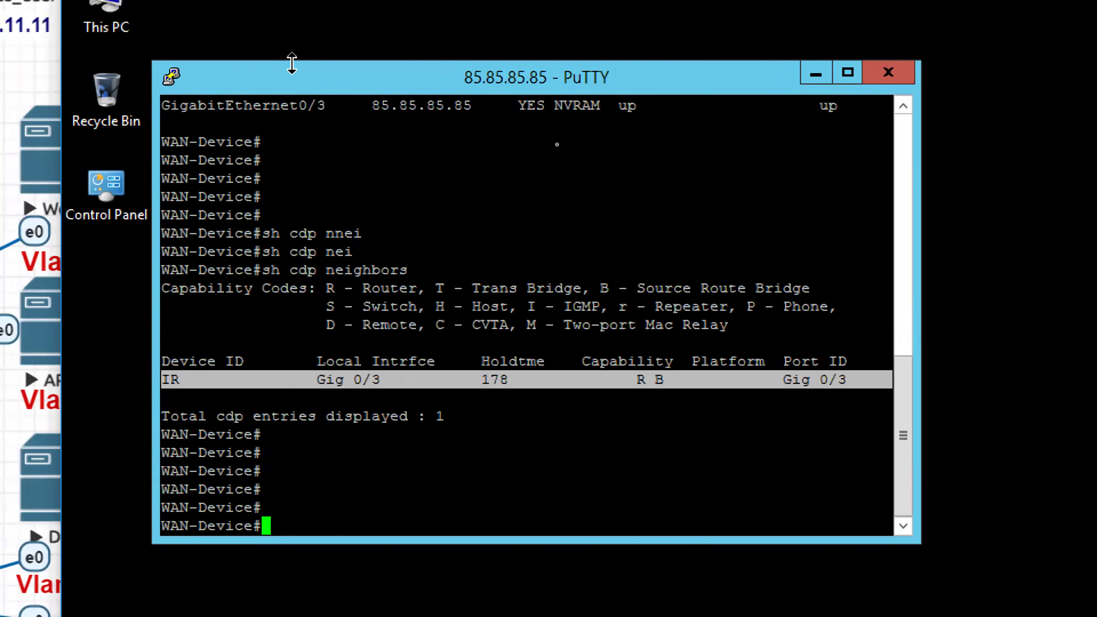
left_click(287, 117)
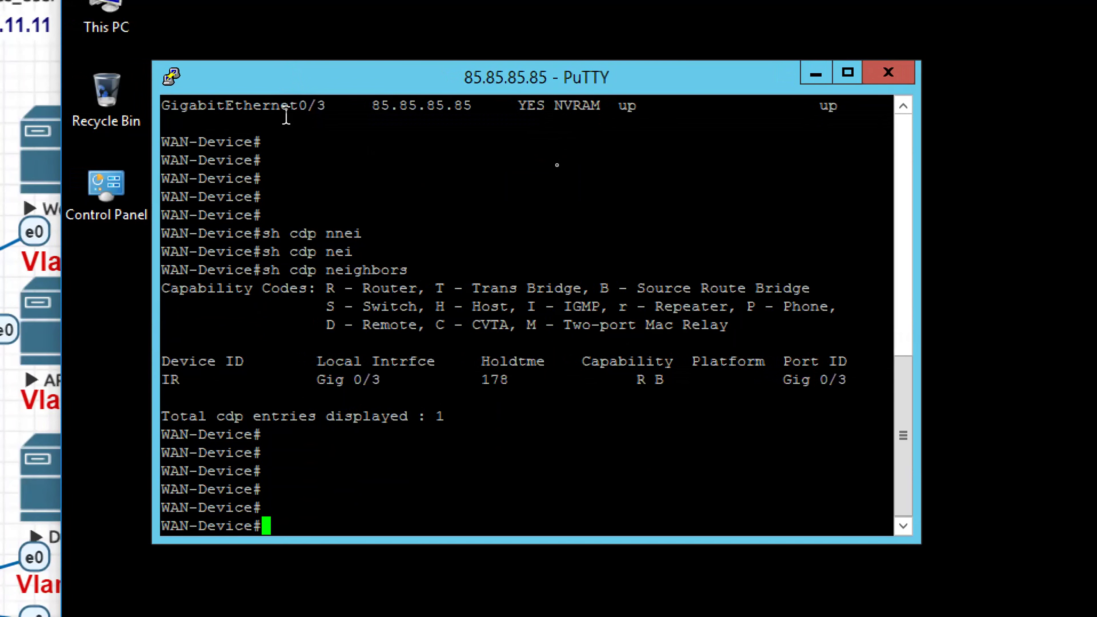
- Bring the PA-VM PuTTY session forward and move it to the upper left
key("super")
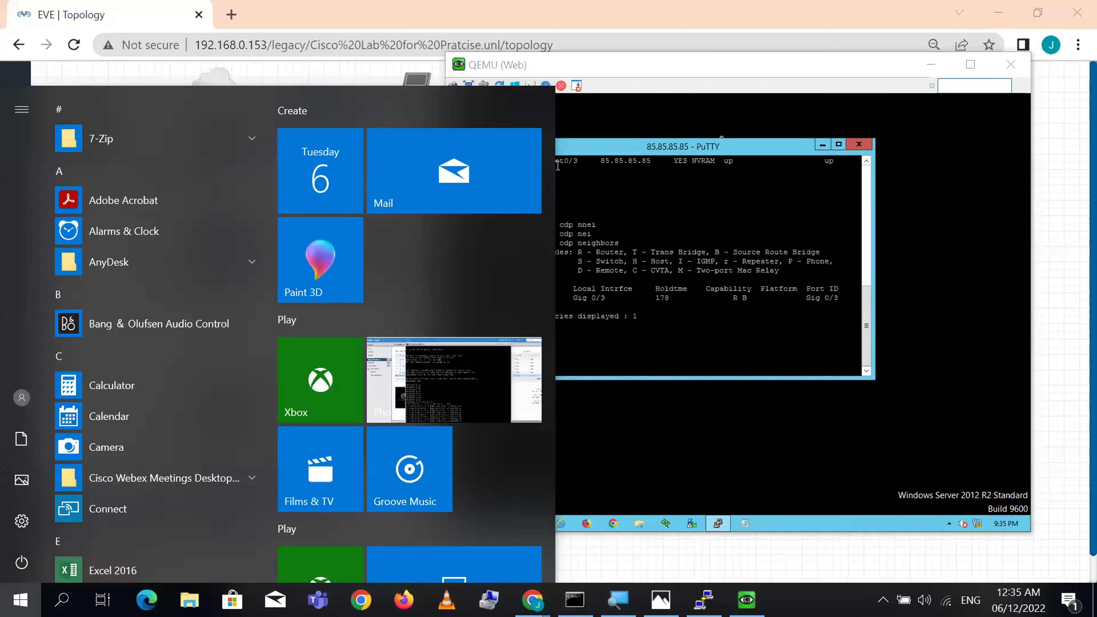
left_click(710, 207)
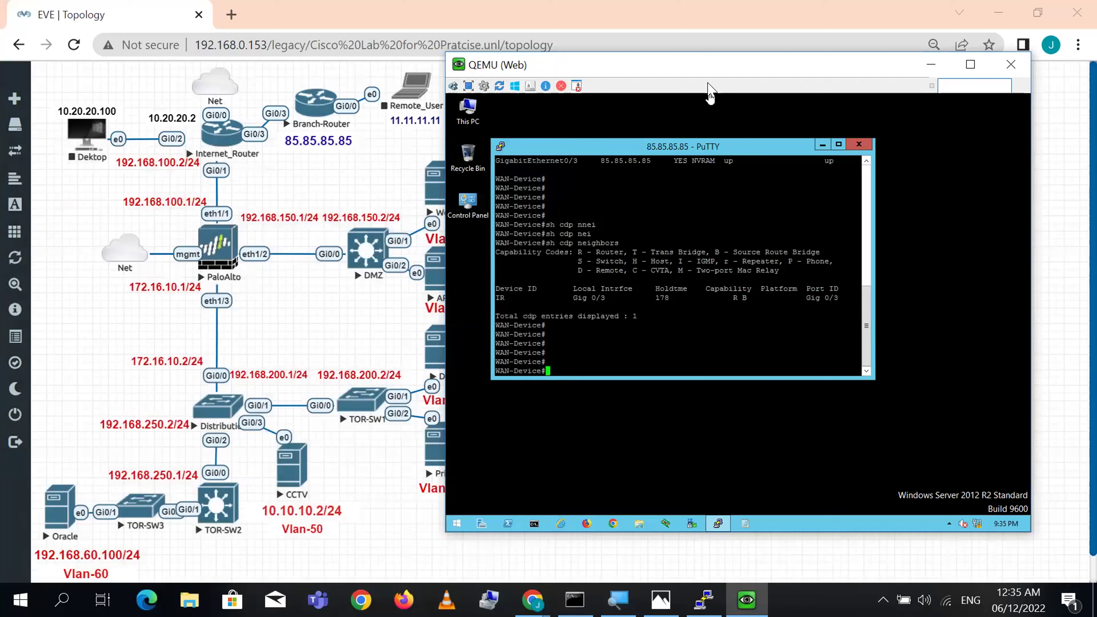
left_click_drag(709, 74, 768, 107)
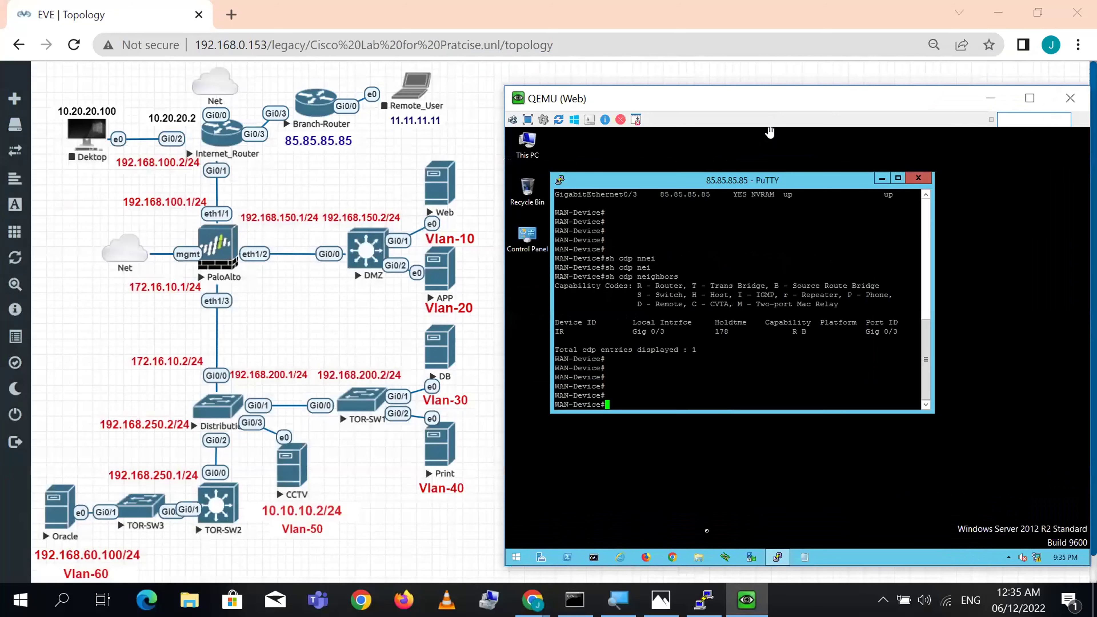
left_click(704, 600)
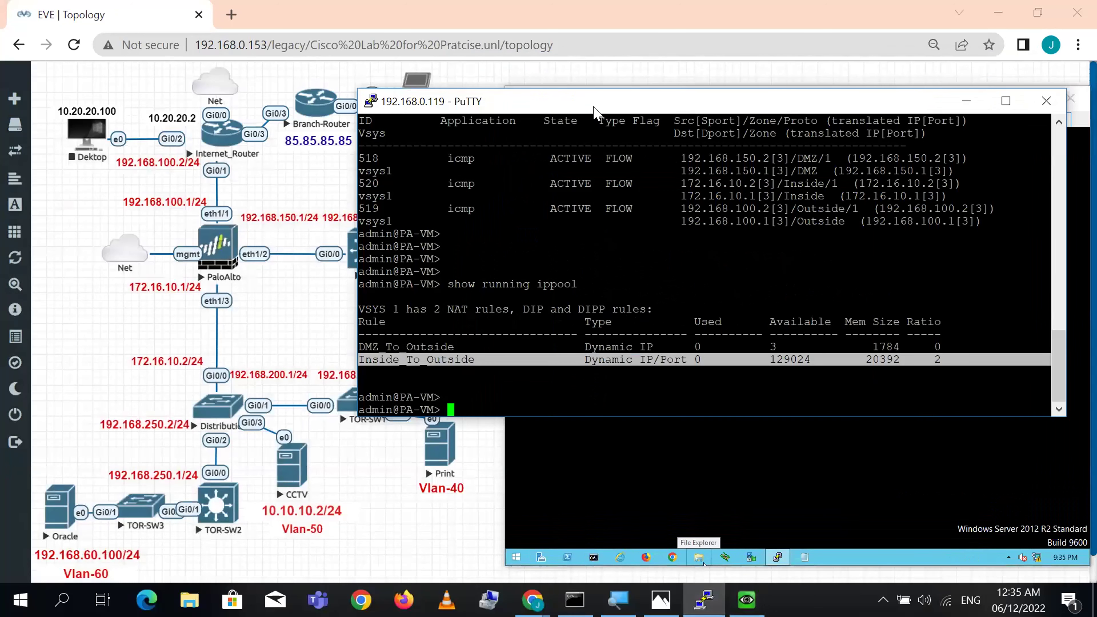
left_click_drag(563, 108, 233, 43)
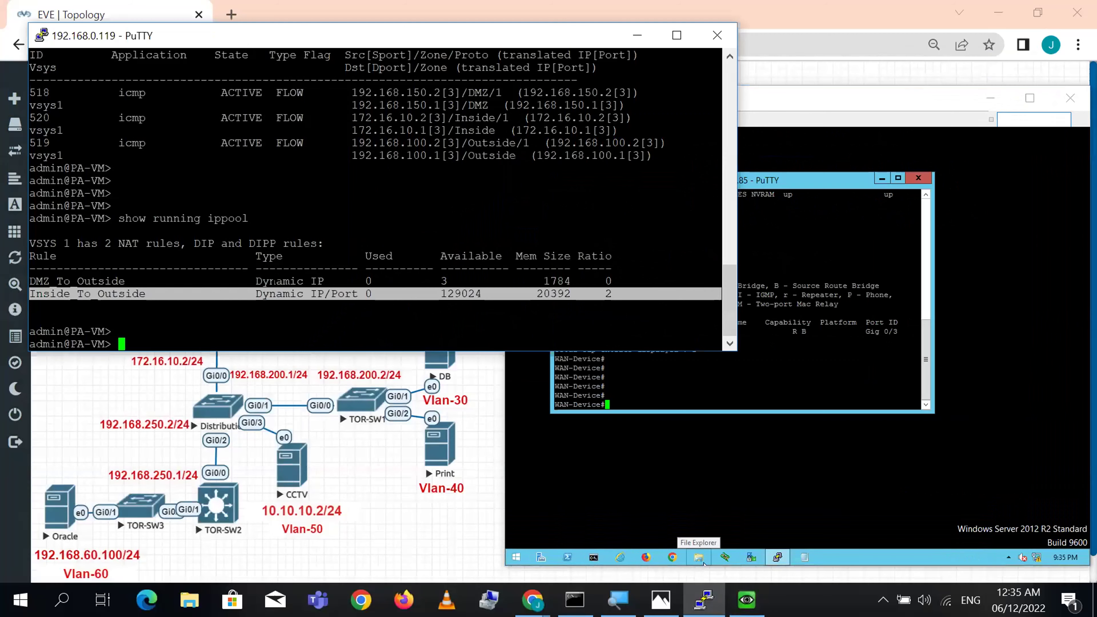
- Rerun 'show running ippool' and mark DMZ_To_Outside using 1 of its 3 addresses
key("Up")
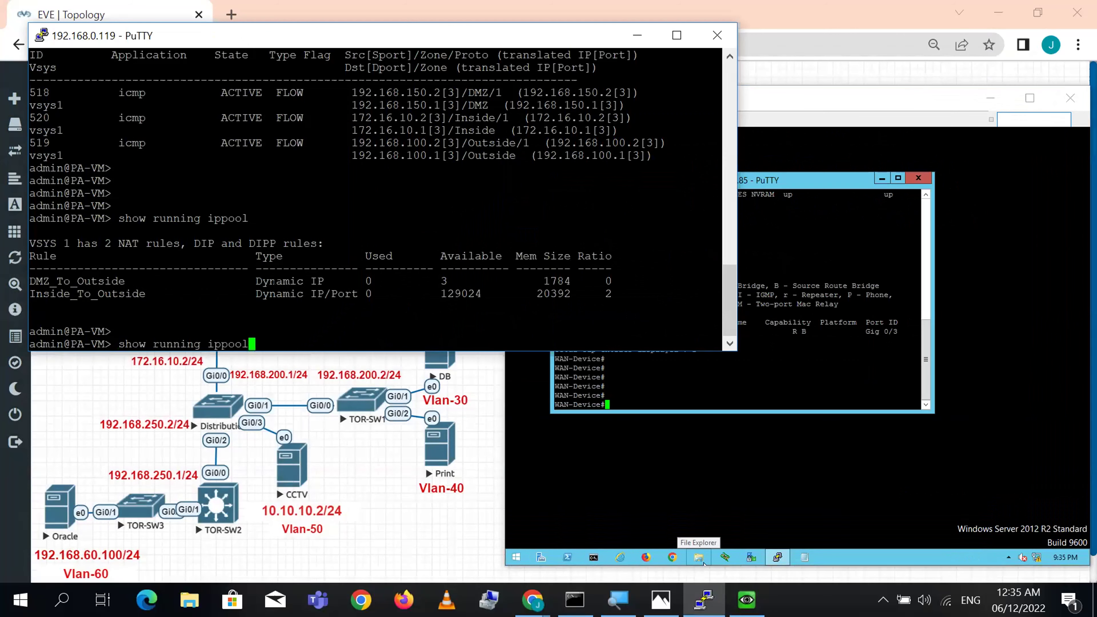
key("Return")
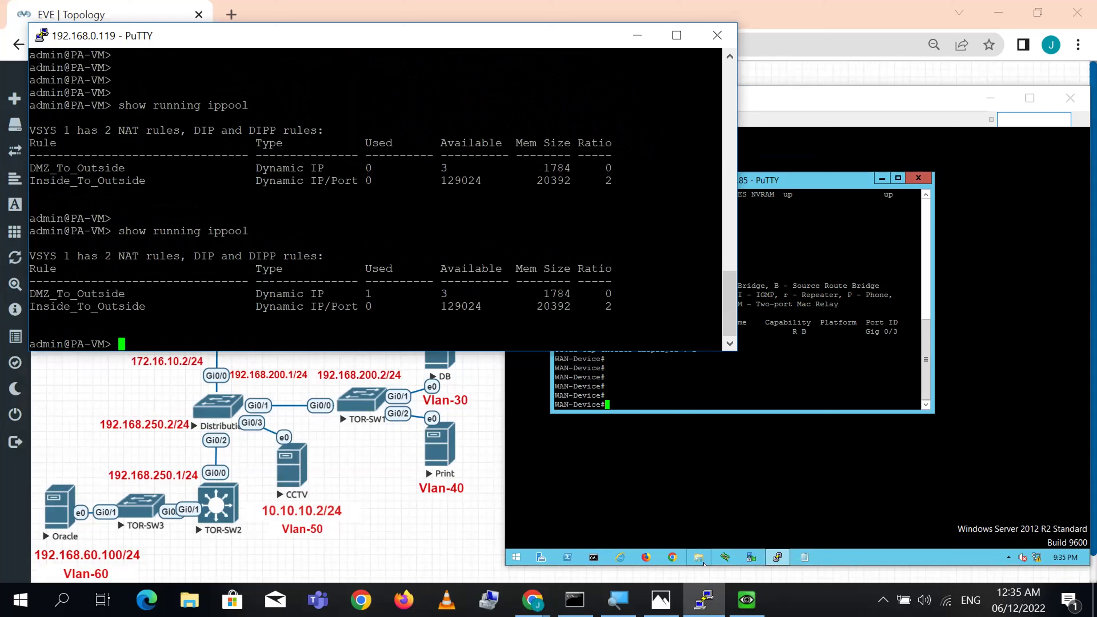
key("Return")
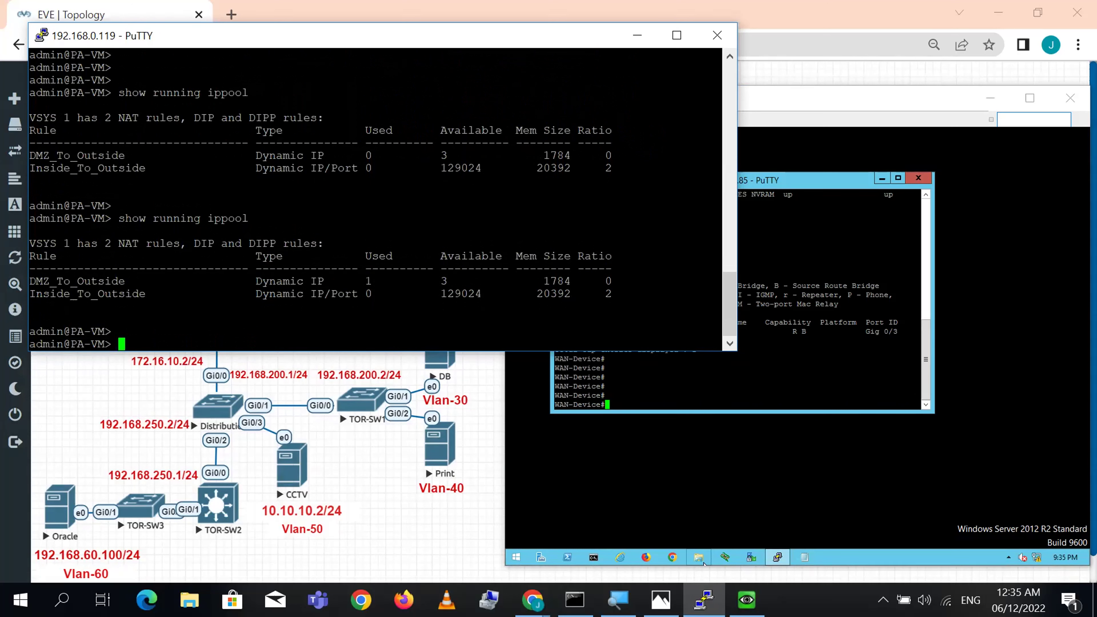
left_click_drag(544, 281, 450, 282)
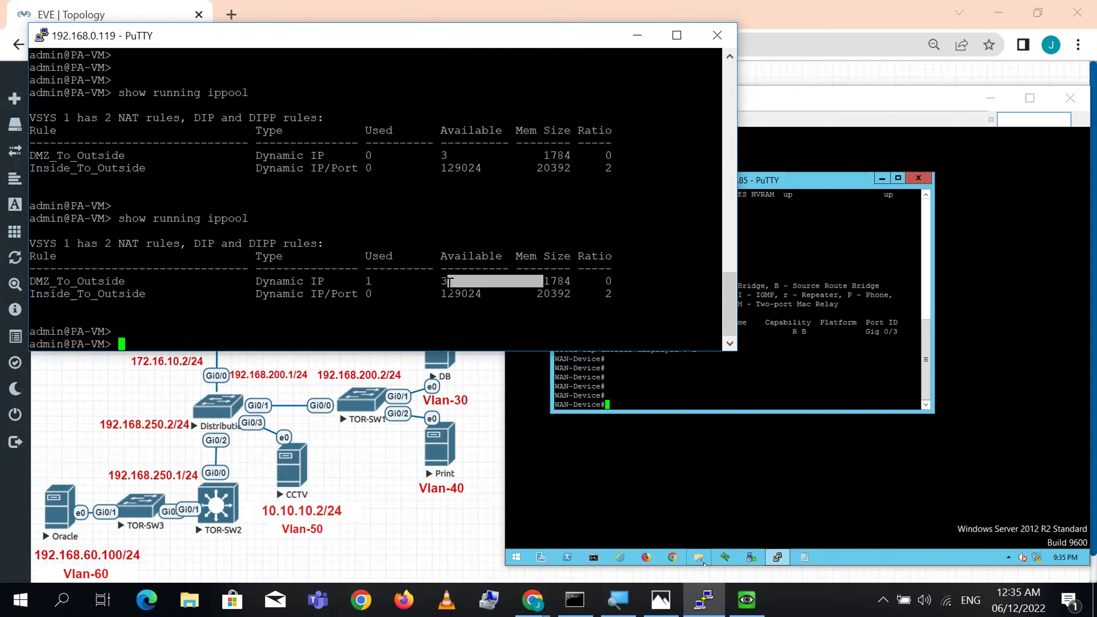
left_click(704, 564)
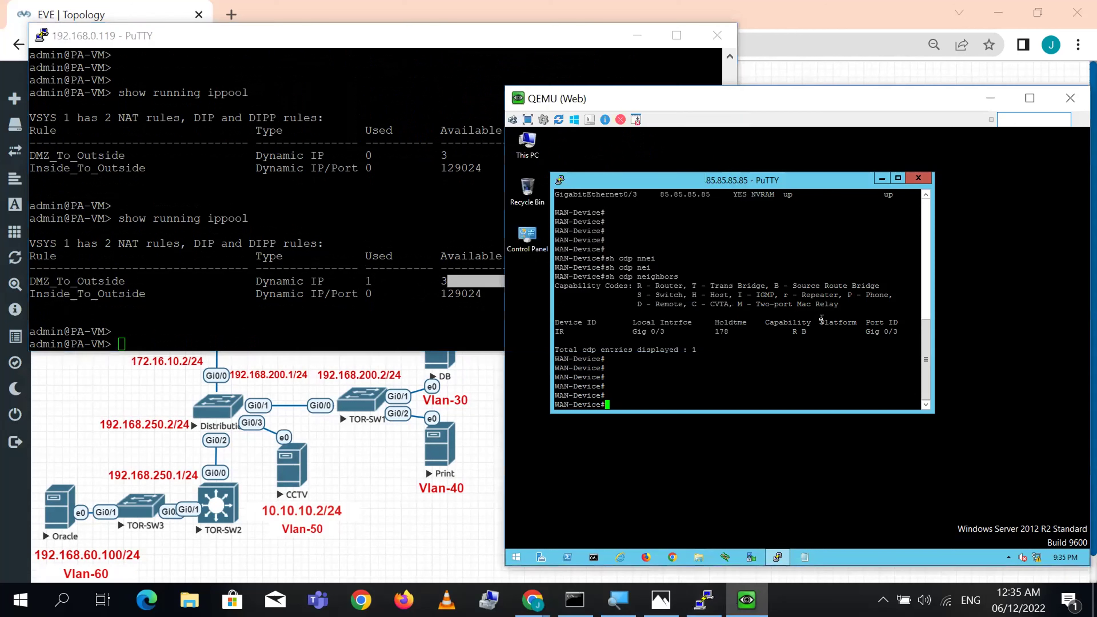
left_click(502, 306)
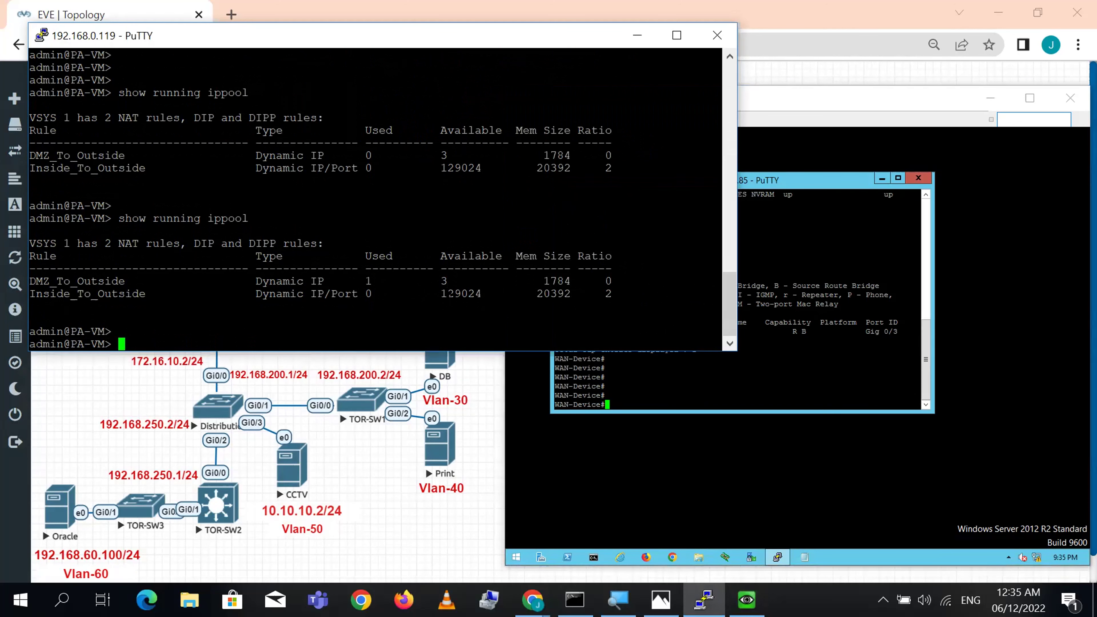
left_click(433, 526)
- Open the APP server console and SSH from its PuTTY to 85.85.85.85 with the router credentials
left_click(447, 292)
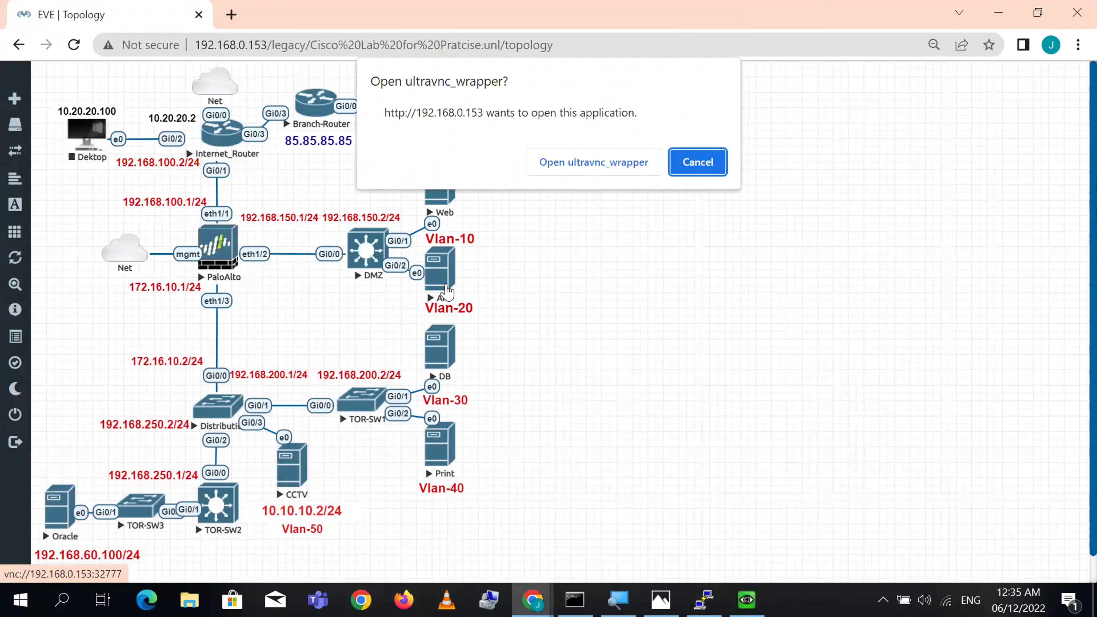
left_click(587, 166)
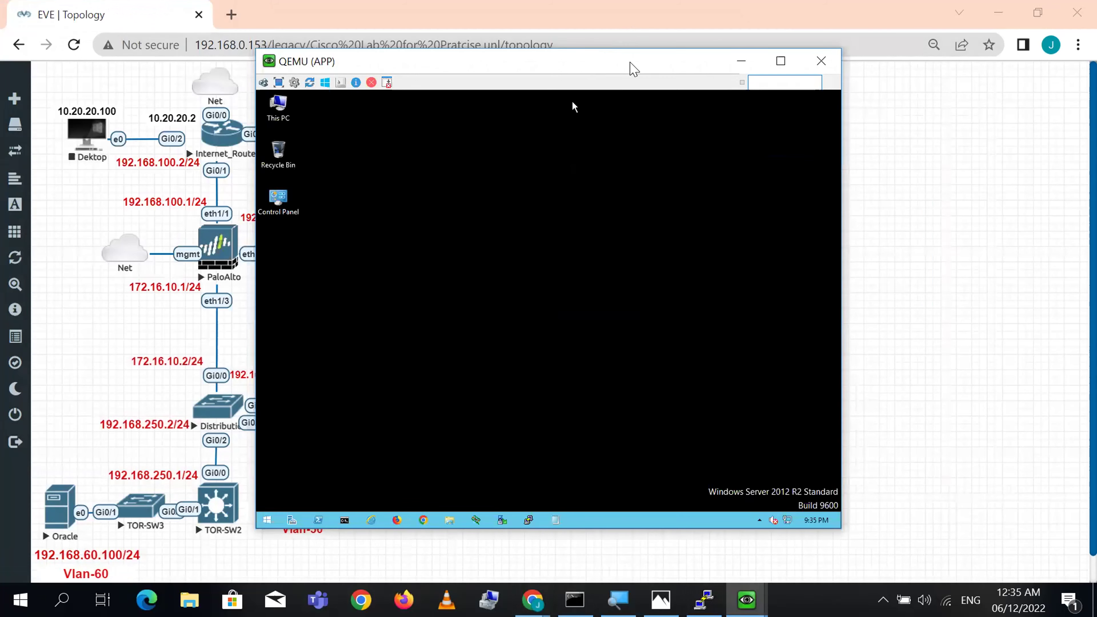
left_click_drag(633, 68, 874, 89)
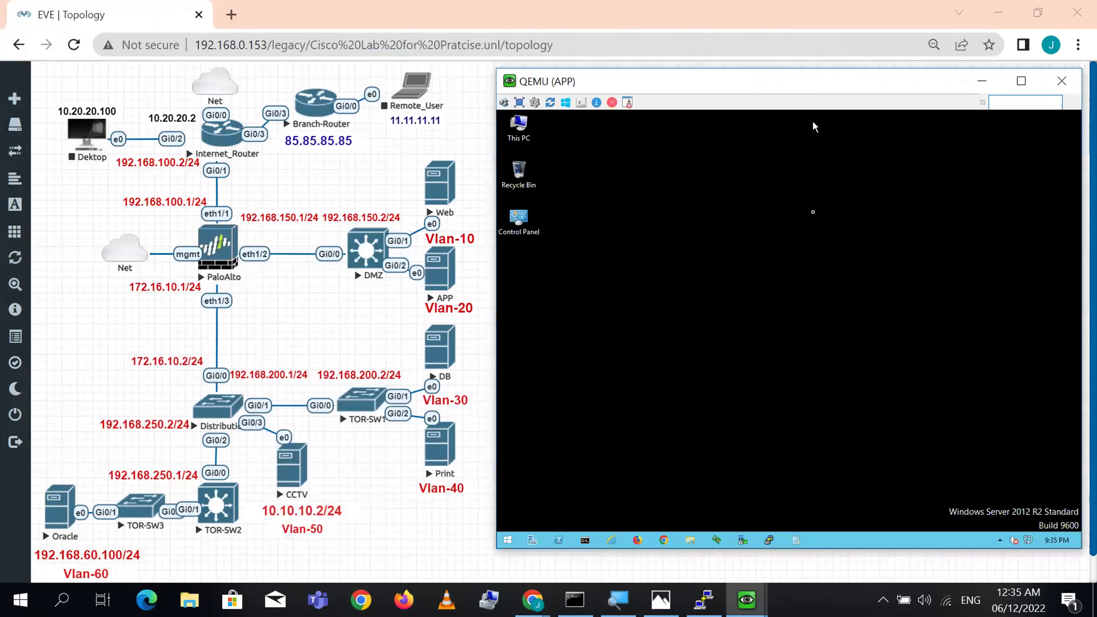
left_click(770, 541)
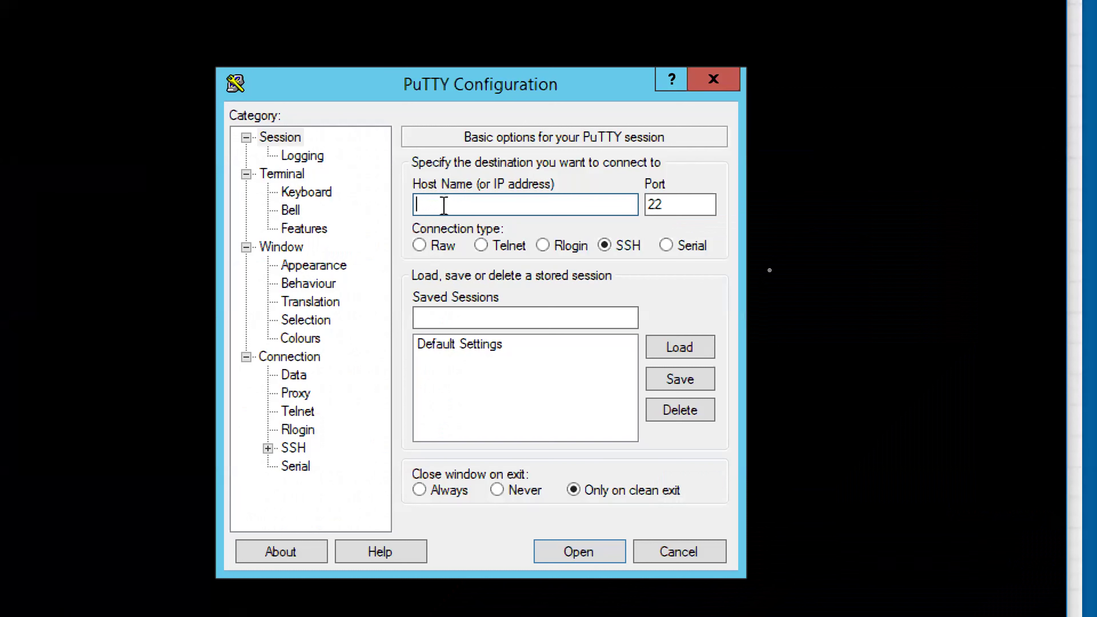
type("85.85.85.85.8")
key("Return")
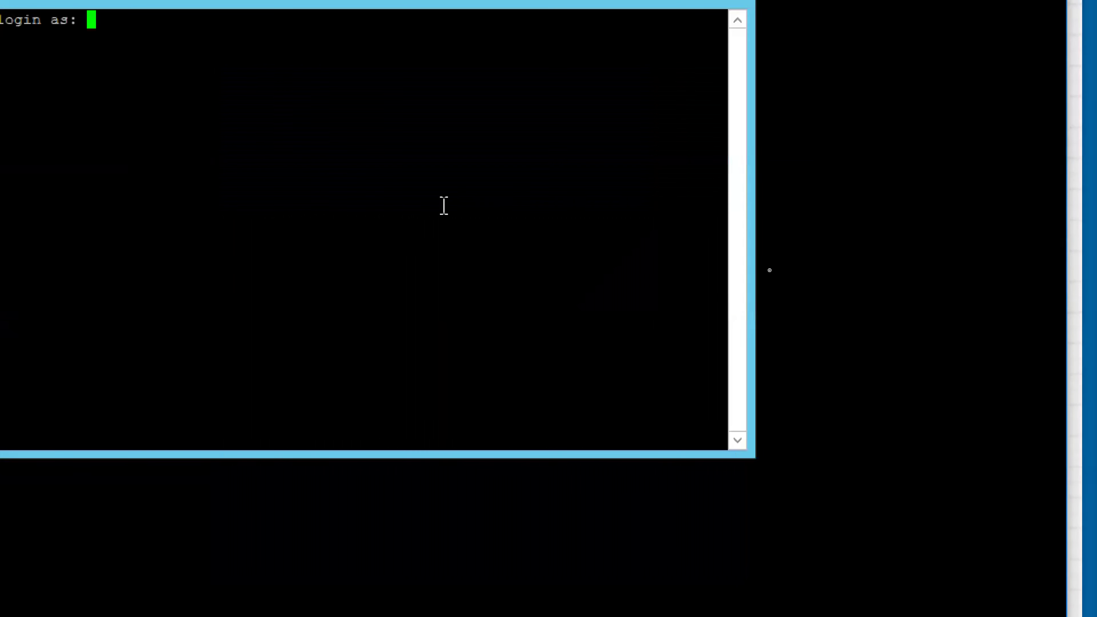
type("cisco")
key("Return")
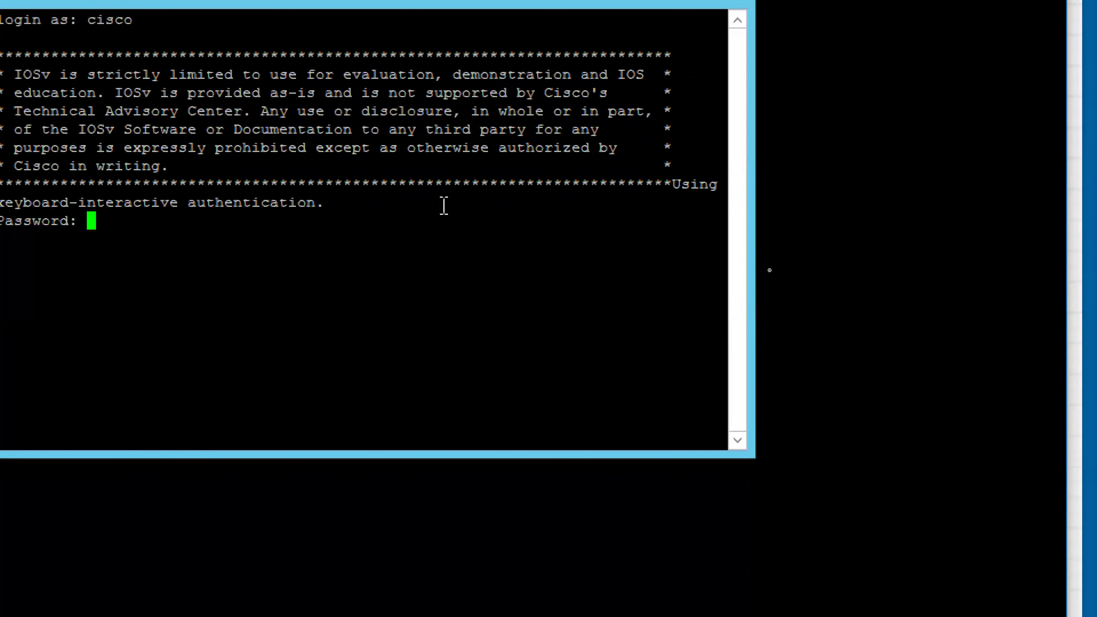
key("Return")
key("Return")
key("Return")
key("Return")
key("Return")
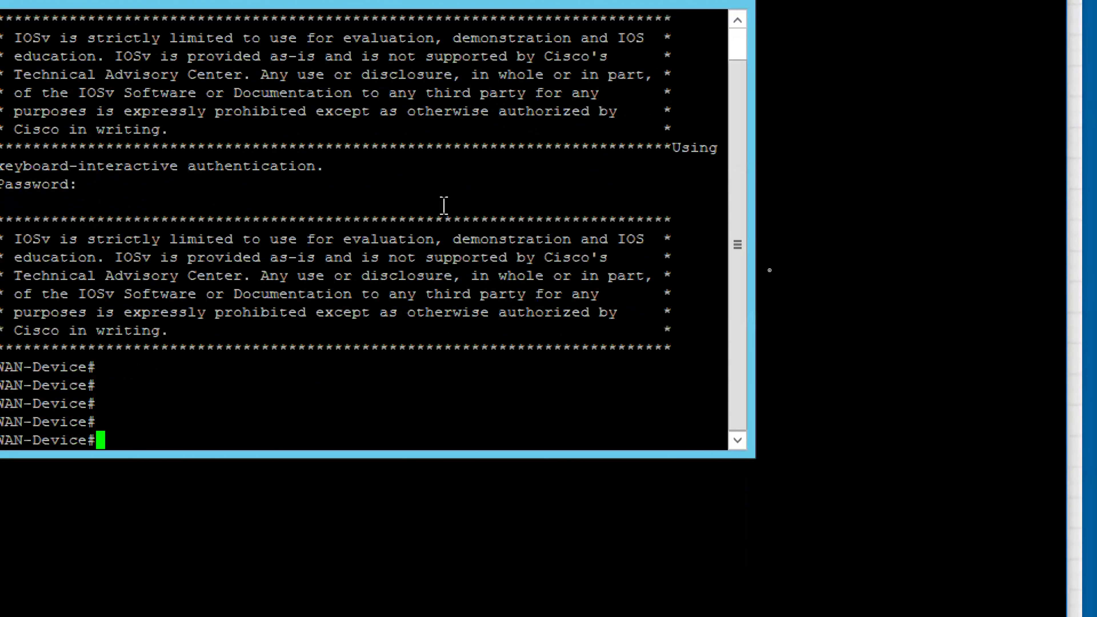
key("Return")
key("Return")
key("Return")
- Run 'sh ip int bri | ex unas' and 'sh cdp nei' on WAN-Device
type("sh ip int bri ")
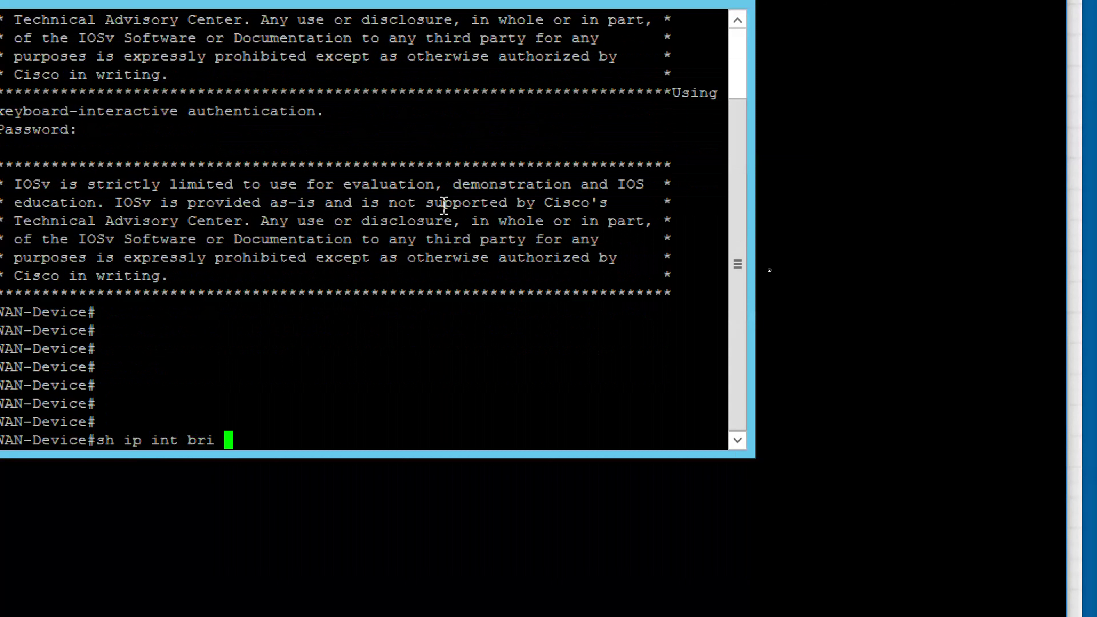
type("| ex unas")
key("Return")
key("Return")
key("Return")
key("Return")
key("Return")
key("Return")
key("Return")
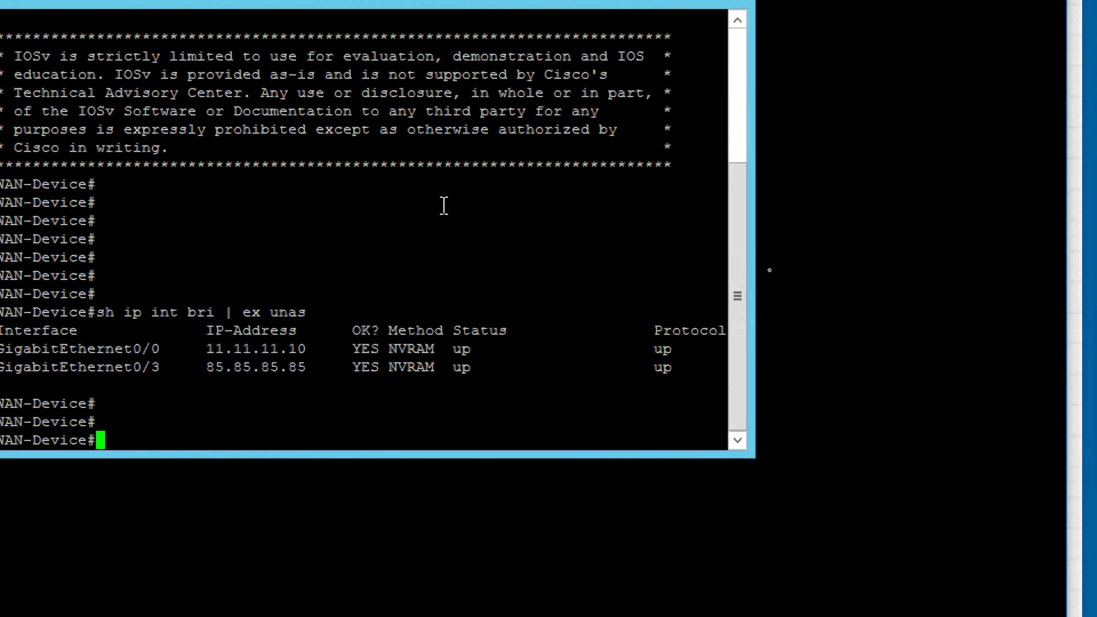
type("sh cdp nei")
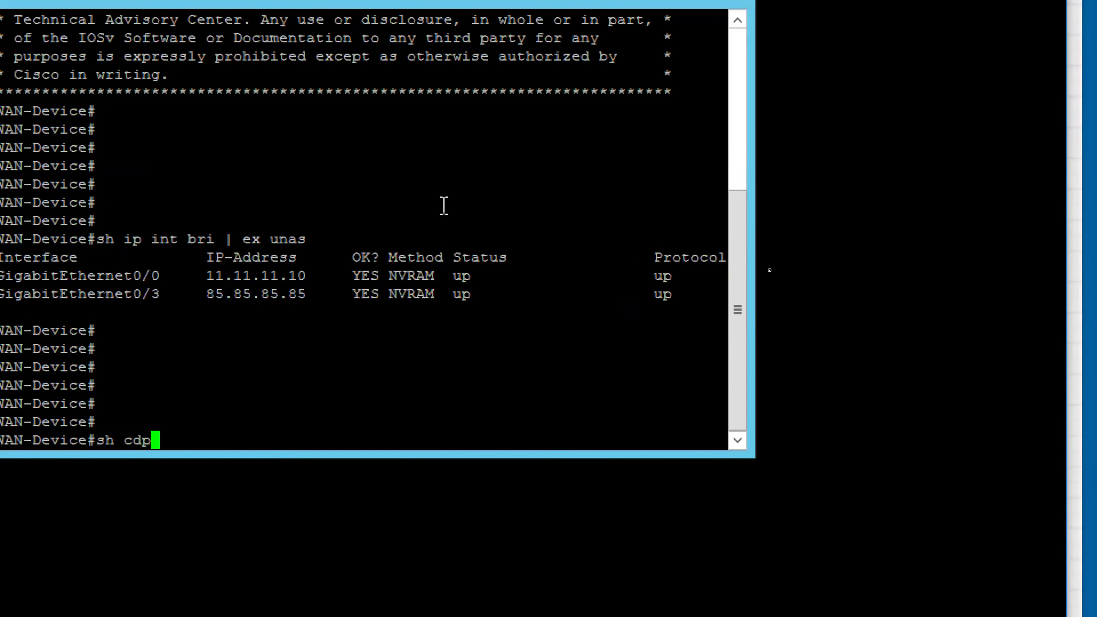
key("Return")
key("Return")
key("Return")
key("Return")
key("Return")
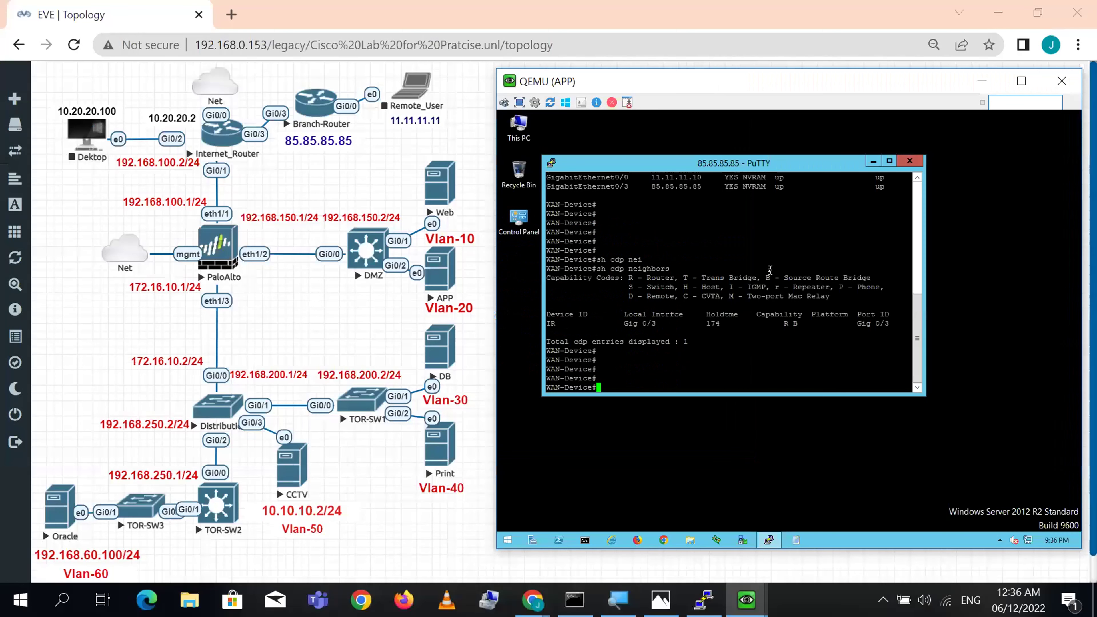
- Rerun 'show running ippool' on the PA-VM and mark DMZ_To_Outside's 2 of 3 used addresses
left_click(704, 600)
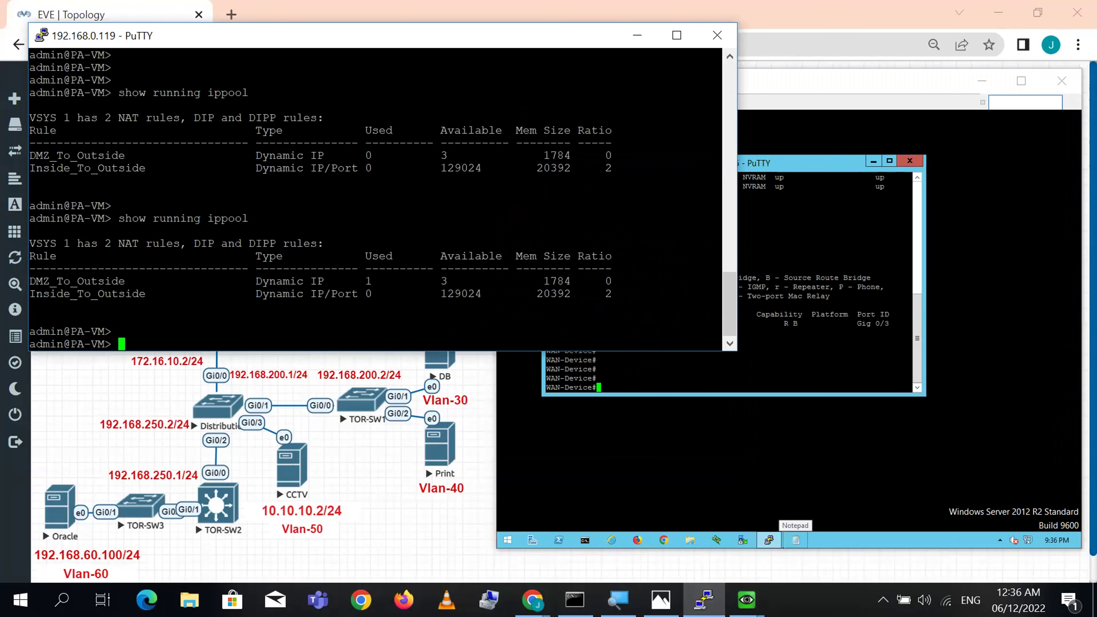
key("Up")
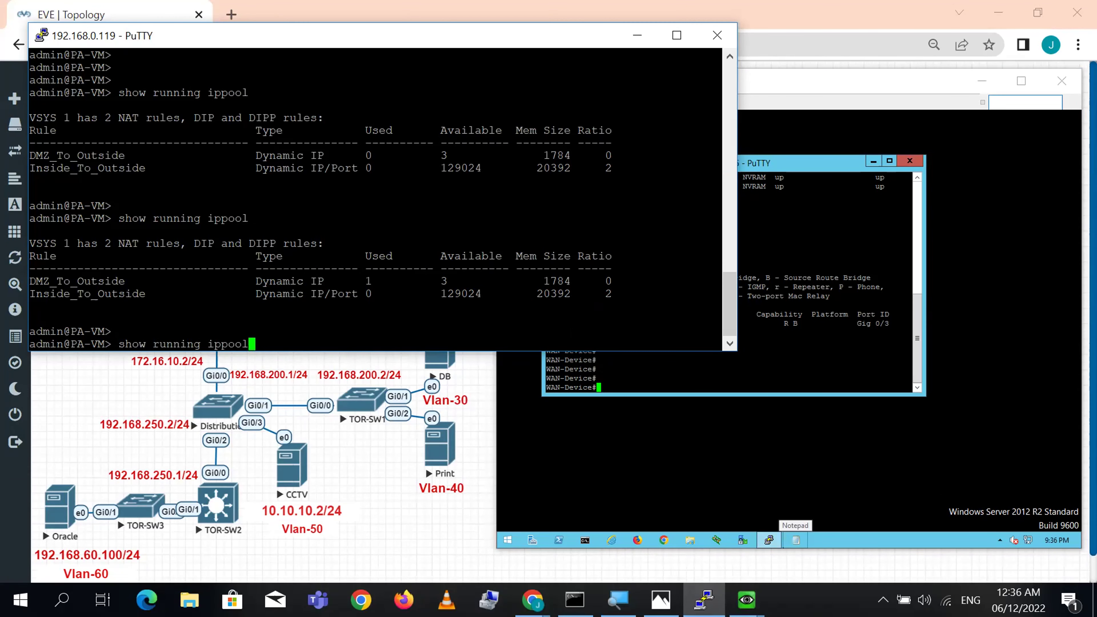
key("Return")
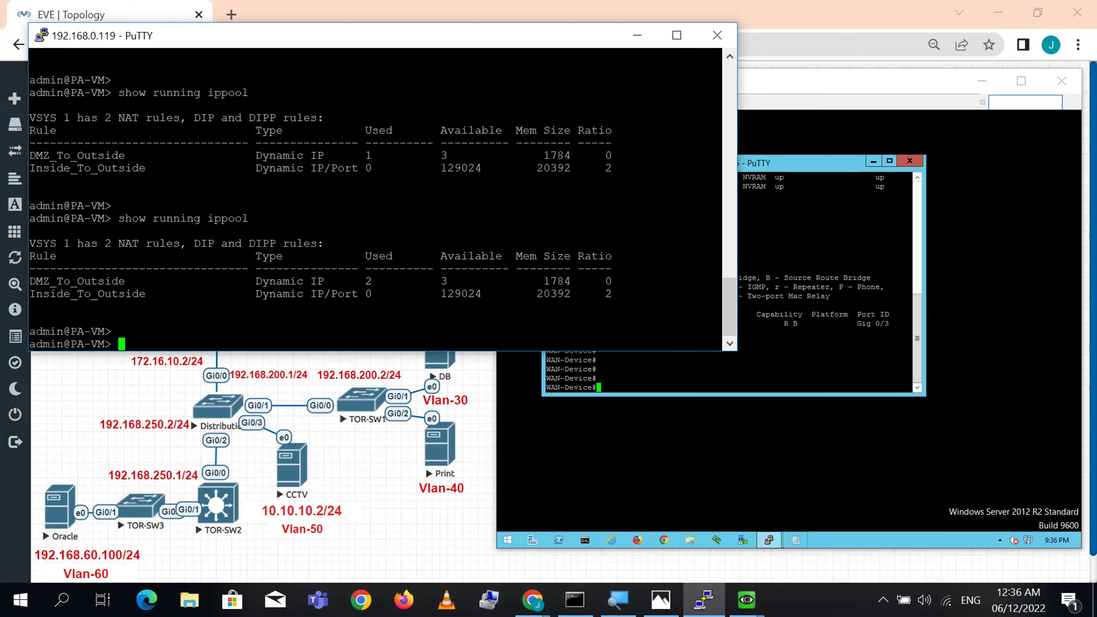
left_click_drag(441, 281, 374, 281)
left_click(374, 281)
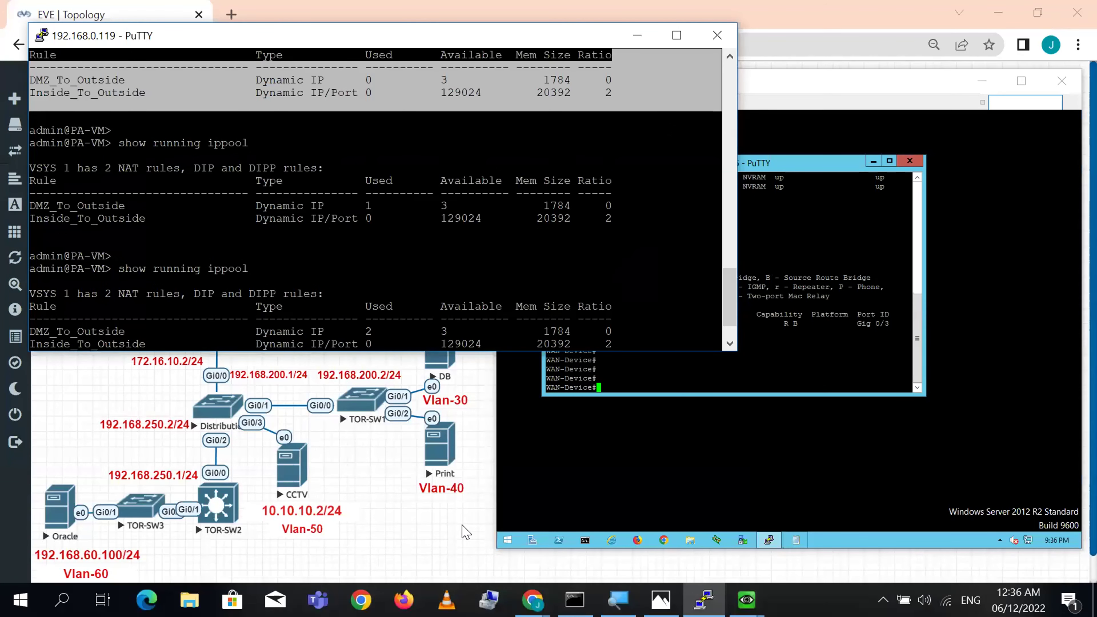
left_click(443, 557)
- Open the DMZ switch console, enter enable mode, and run 'sh ip int bri | ex unas'
left_click(365, 249)
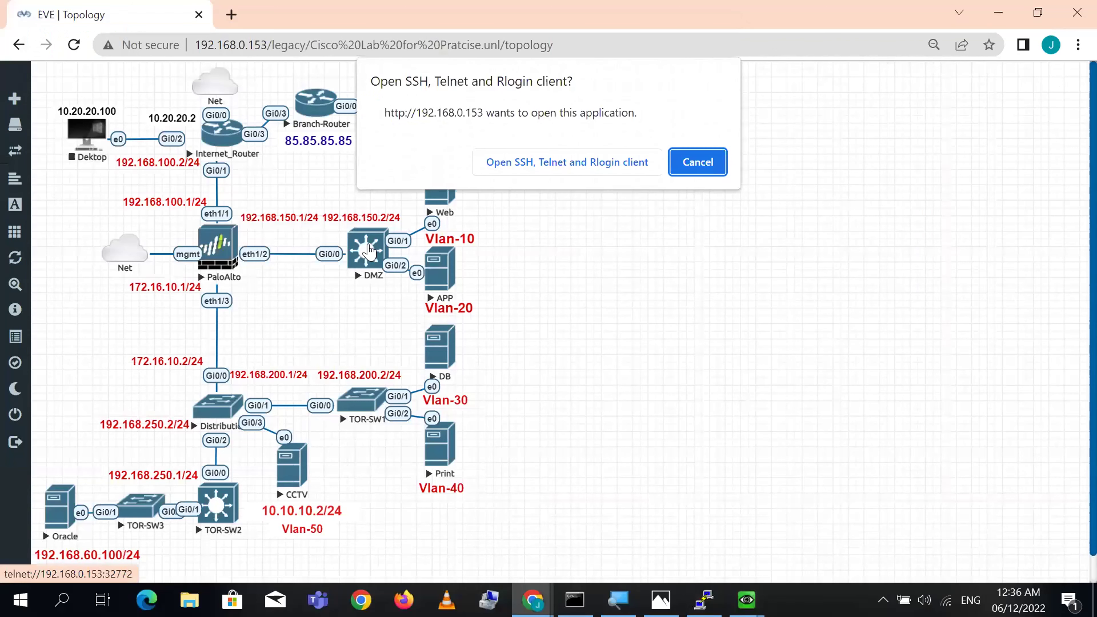
left_click(567, 162)
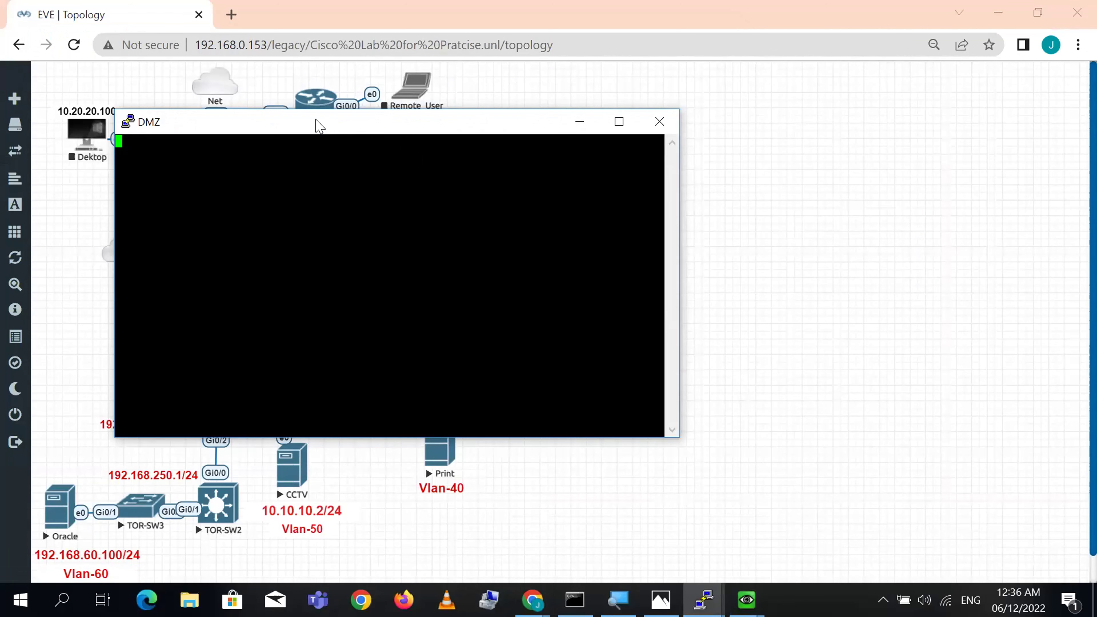
left_click_drag(316, 120, 728, 155)
key("Return")
key("Return")
key("Return")
key("Return")
key("Return")
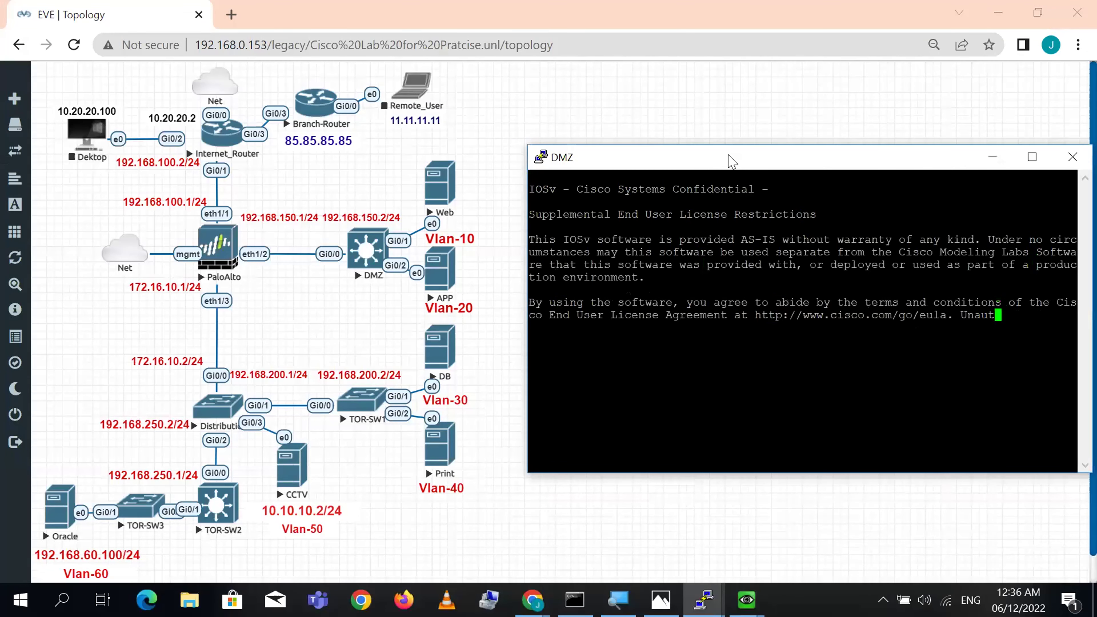
type("en")
key("Return")
key("Return")
type("sh ip")
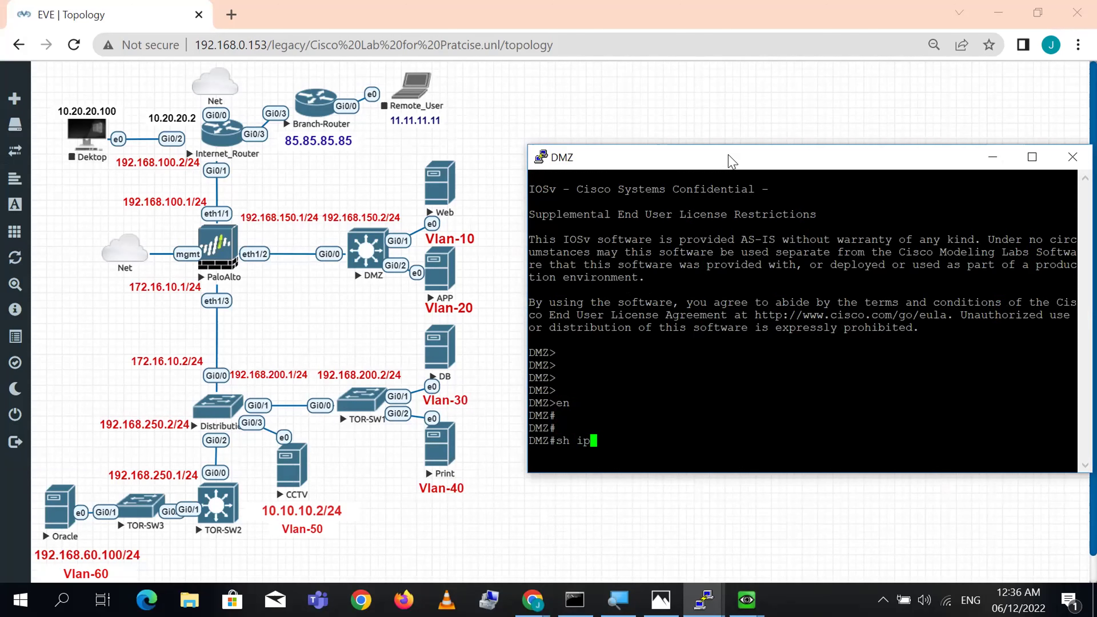
type(" int bri | ex unas")
key("Return")
key("Return")
key("Return")
key("Return")
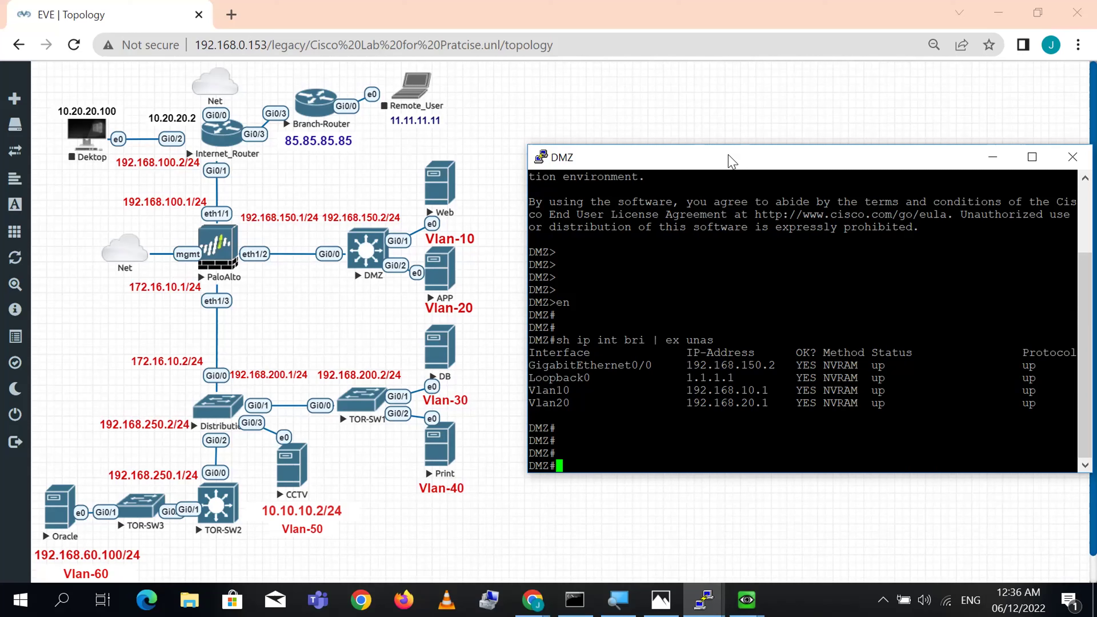
- Telnet from the DMZ switch to 85.85.85.85 and log in to WAN-Device with the router credentials
type("te")
key("Tab")
type("l")
key("Tab")
type("85.85.85")
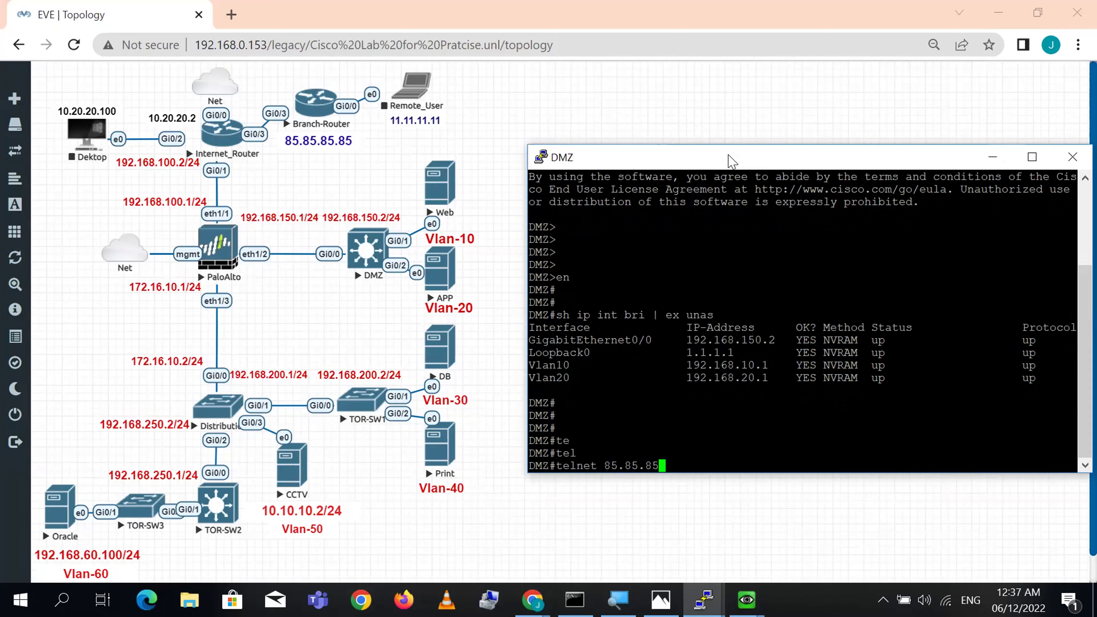
type(".85")
double_click(759, 340)
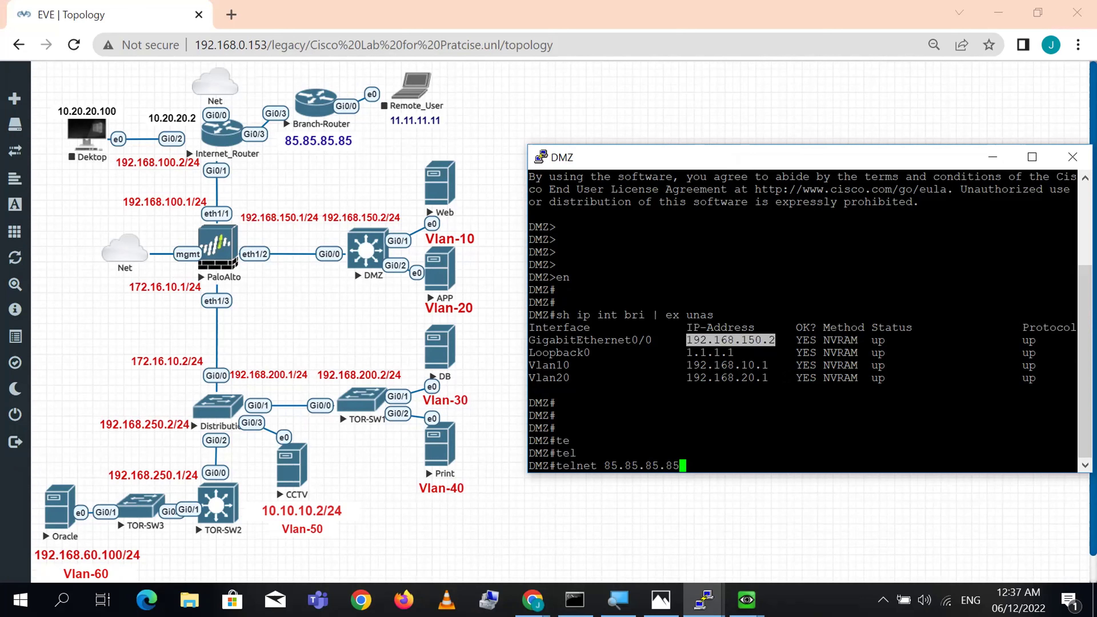
key("Return")
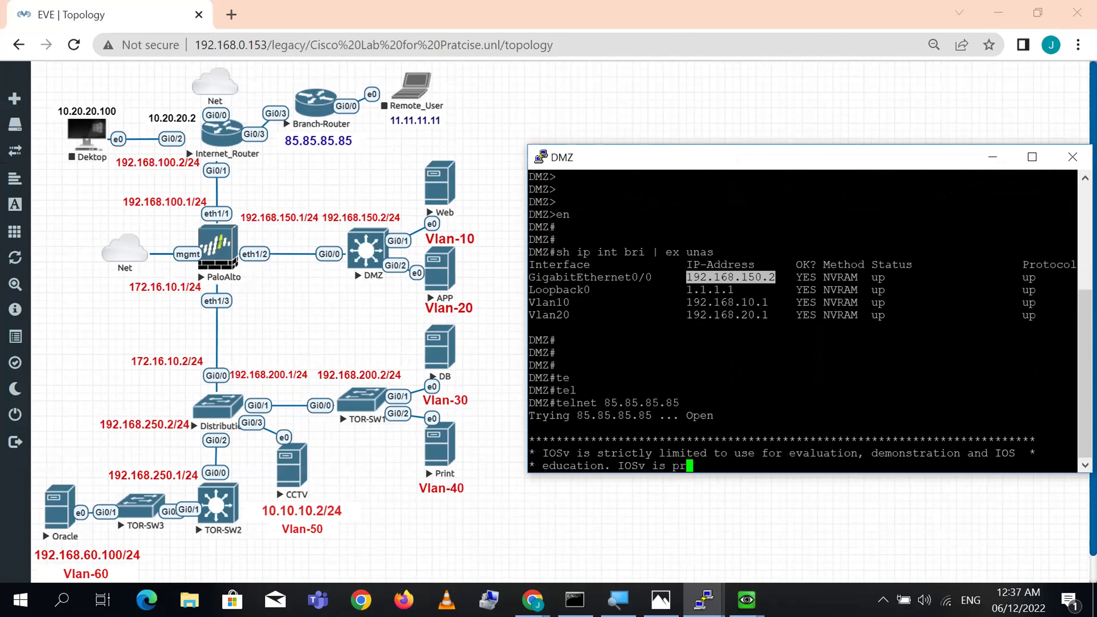
type("cisco")
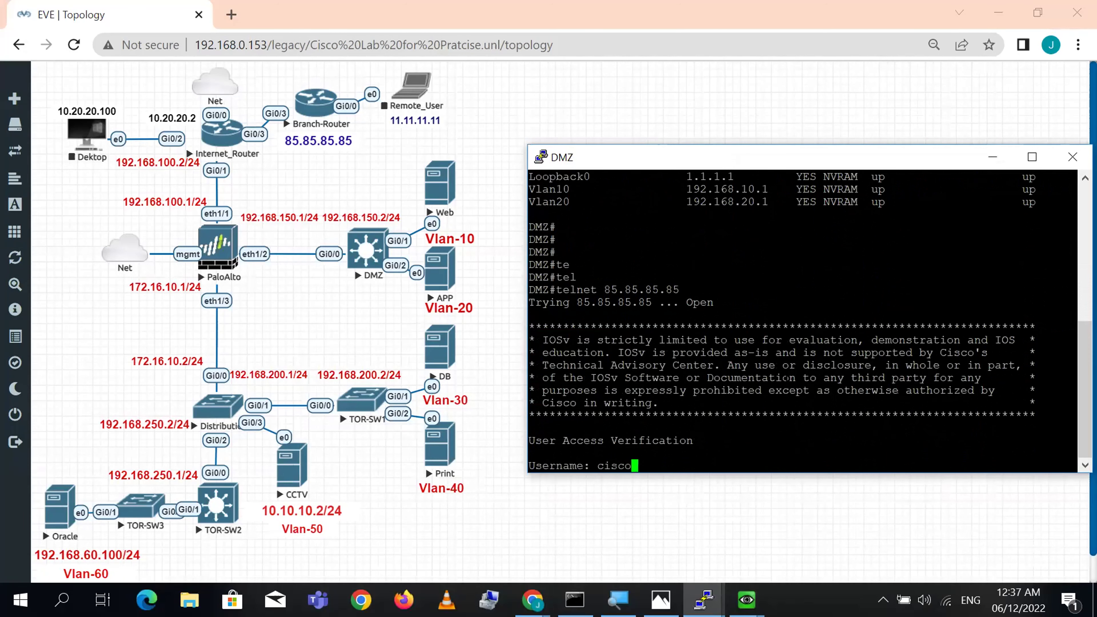
key("Return")
type("cisco")
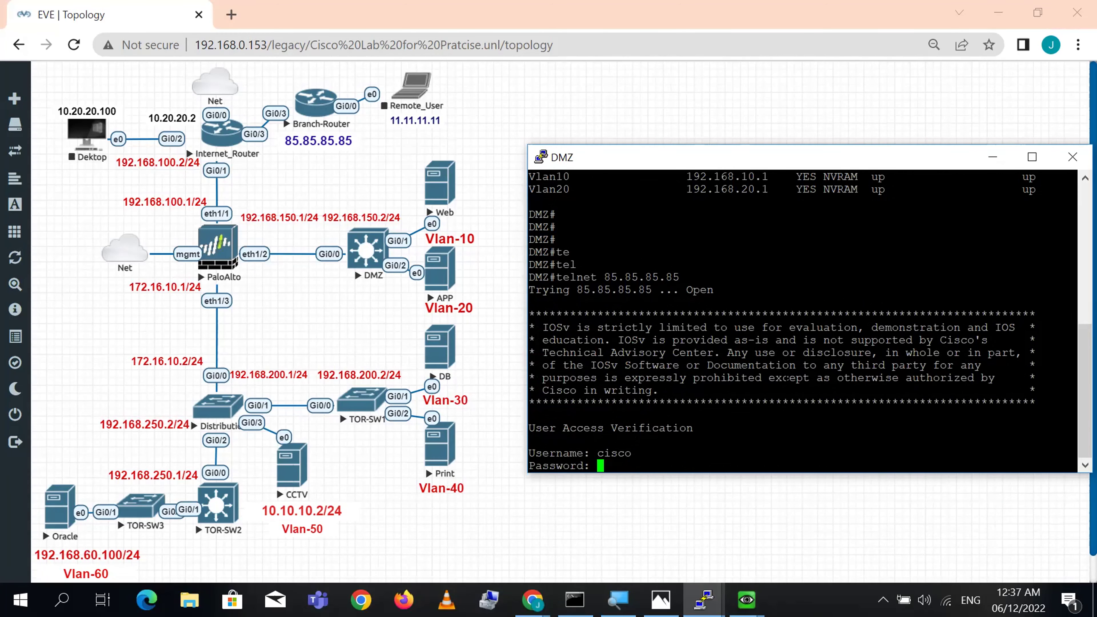
key("Return")
key("Return")
key("Return")
key("Return")
key("Return")
key("Return")
key("Return")
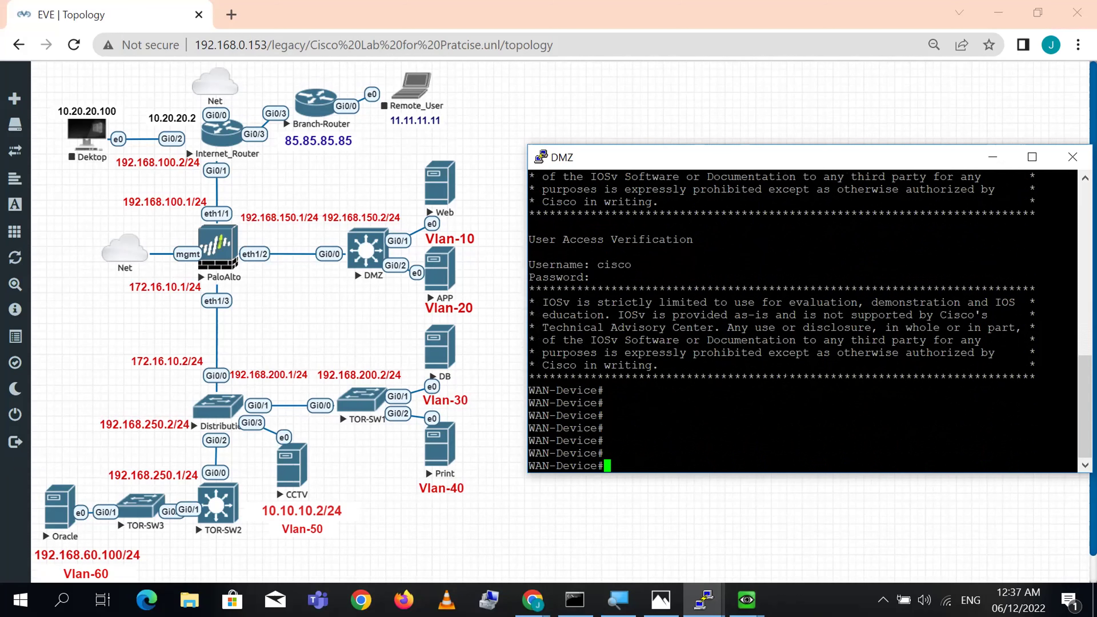
- Rerun 'show running ippool' on the PA-VM and highlight DMZ_To_Outside using all 3 of 3 addresses
mouse_move(705, 600)
left_click(612, 539)
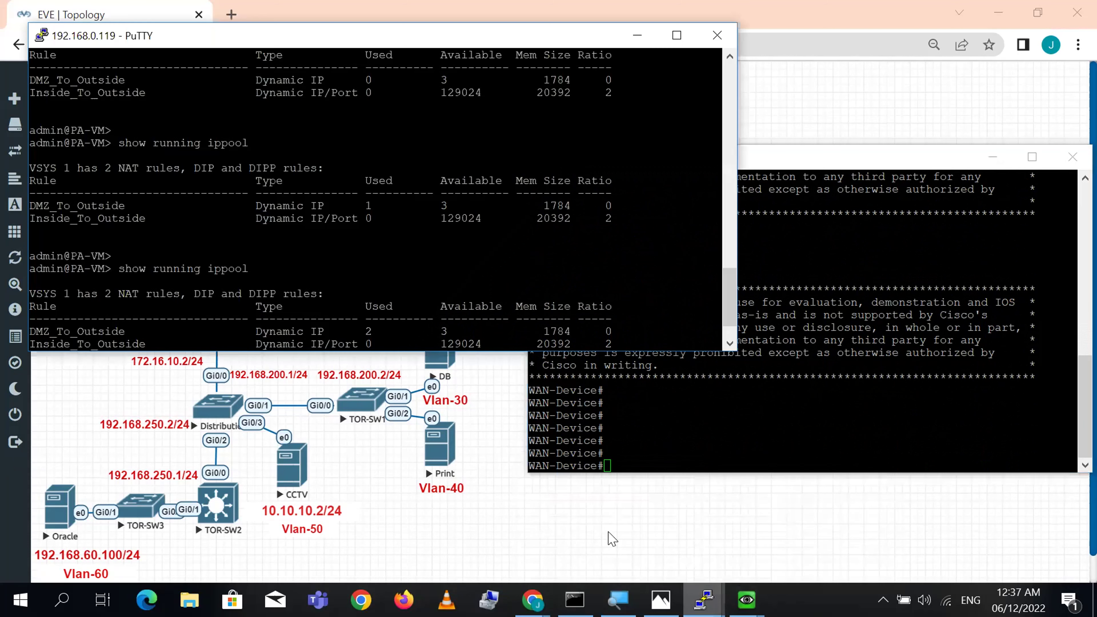
left_click_drag(736, 310, 733, 343)
key("Up")
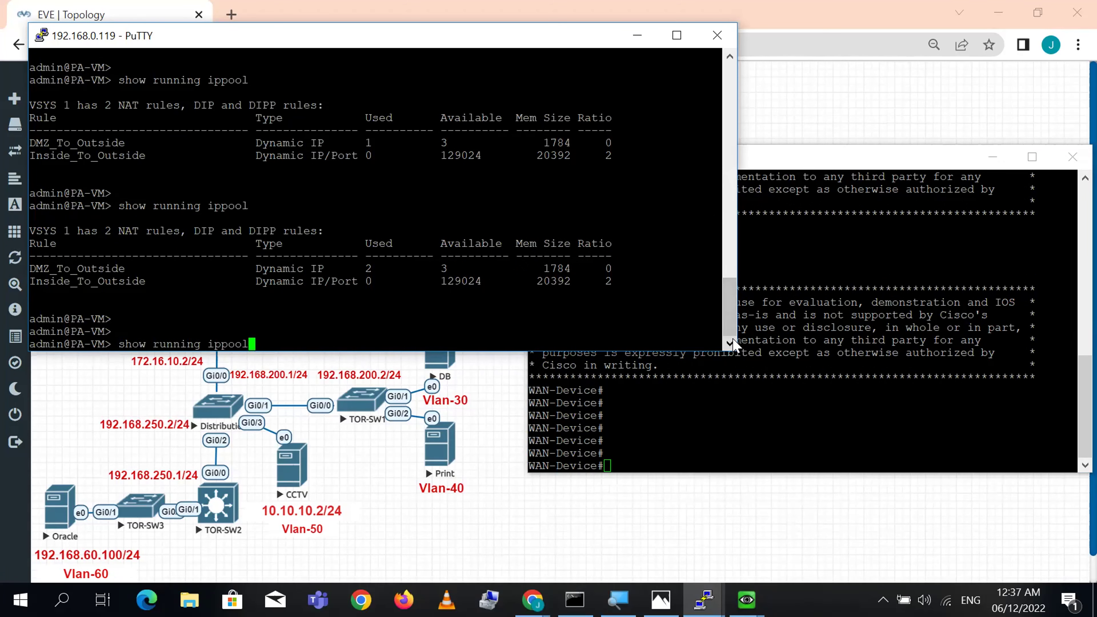
key("Return")
key("Return")
key("Return")
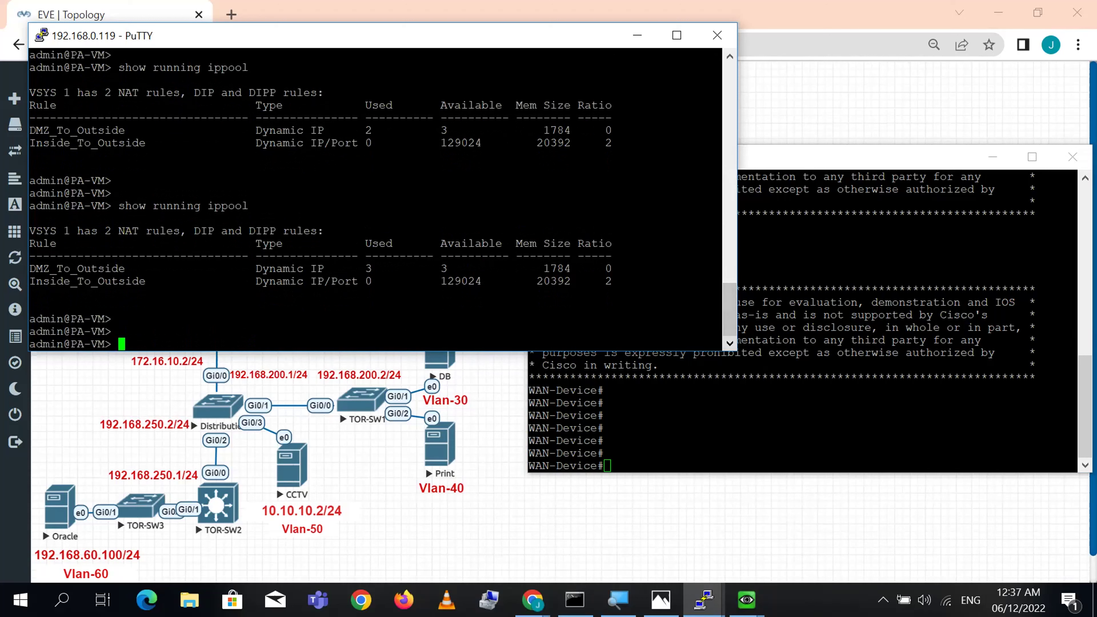
triple_click(369, 268)
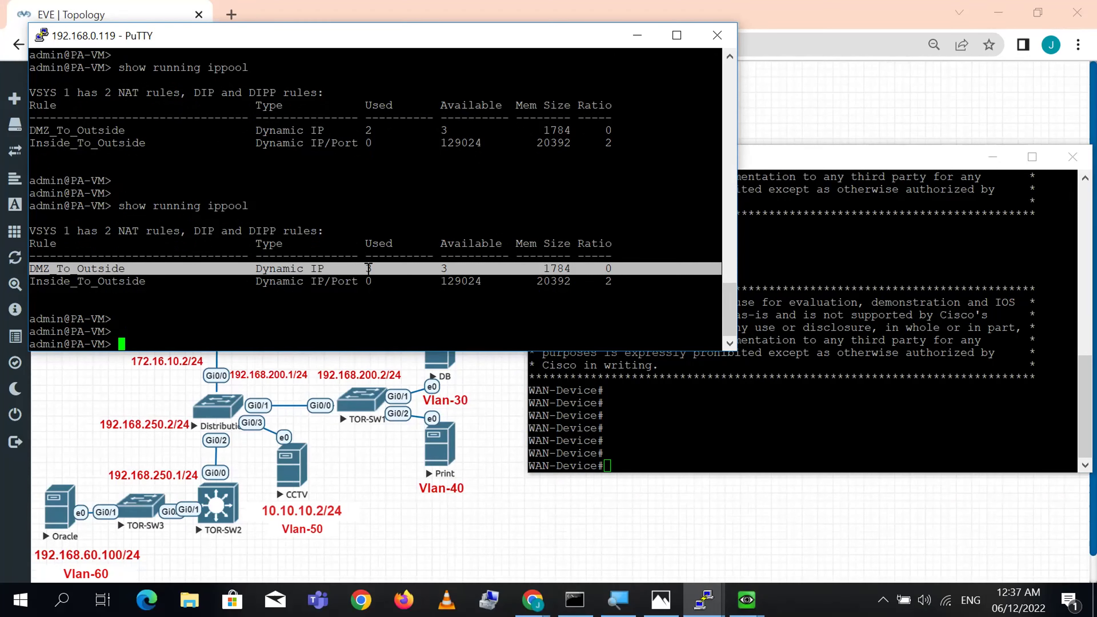
left_click(259, 395)
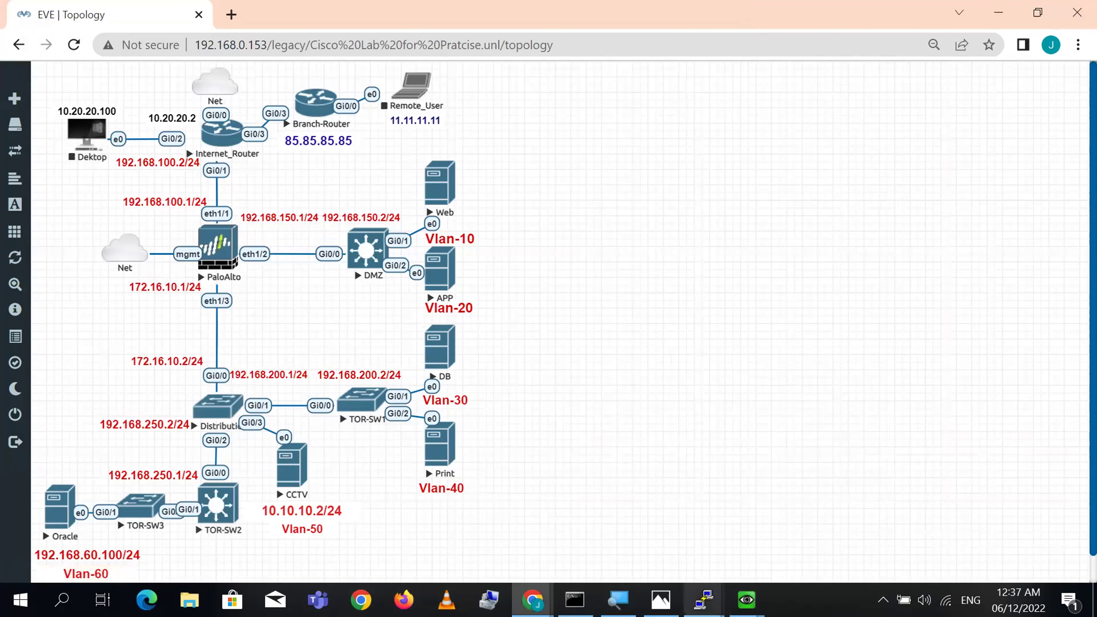
mouse_move(704, 600)
left_click(654, 533)
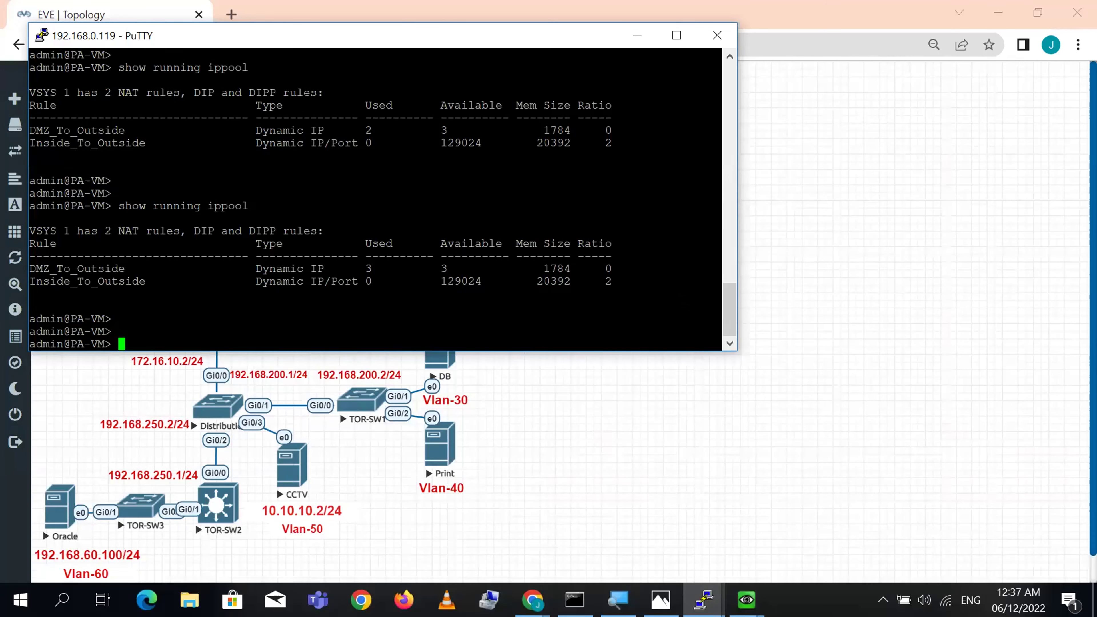
key("Return")
key("Return")
key("Return")
key("Return")
key("Return")
key("Return")
key("Return")
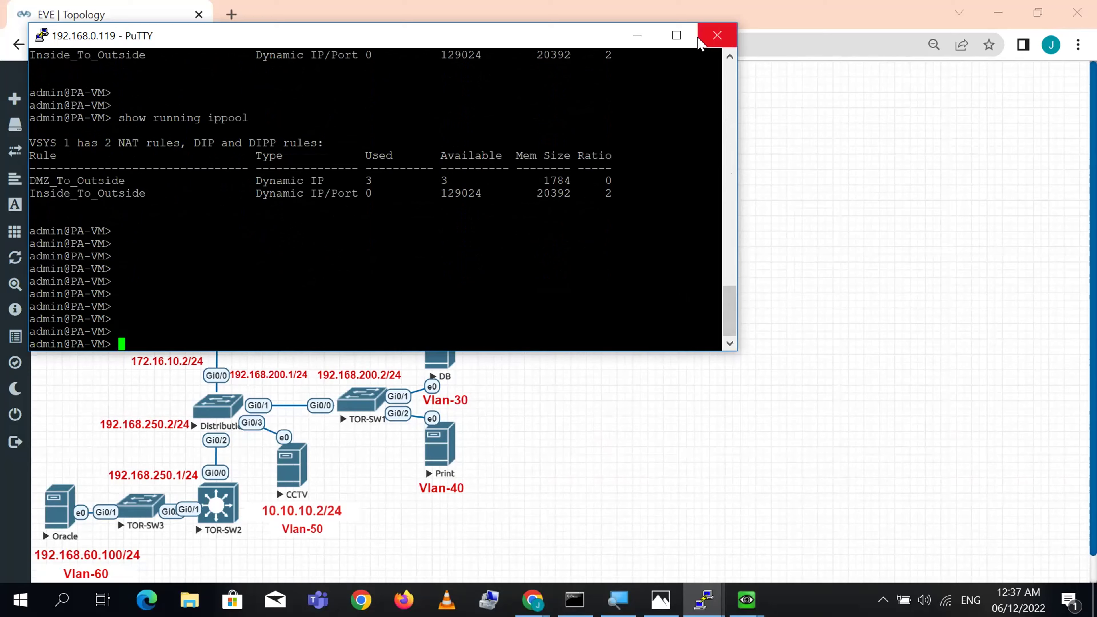
- Maximize the PA-VM PuTTY window and run 'show session all'
left_click(677, 35)
type("show session all")
key("Return")
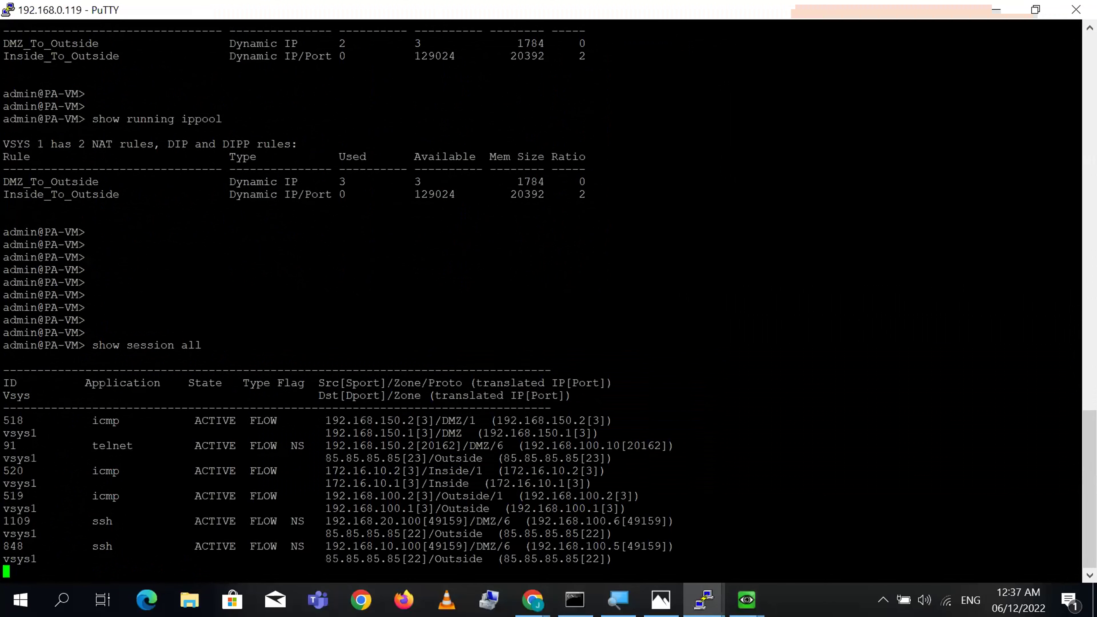
key("Return")
key("Return")
key("Return")
key("Return")
key("Return")
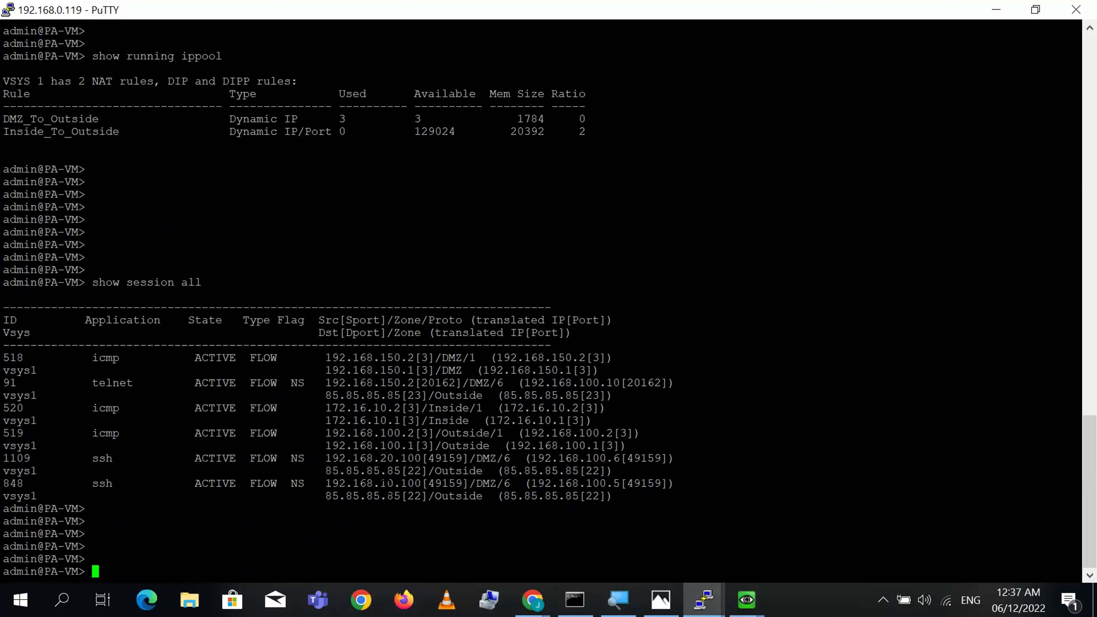
- Highlight session 848's ID, ACTIVE state, FLOW type, NS flag and source 192.168.10.100, then show the topology
triple_click(369, 483)
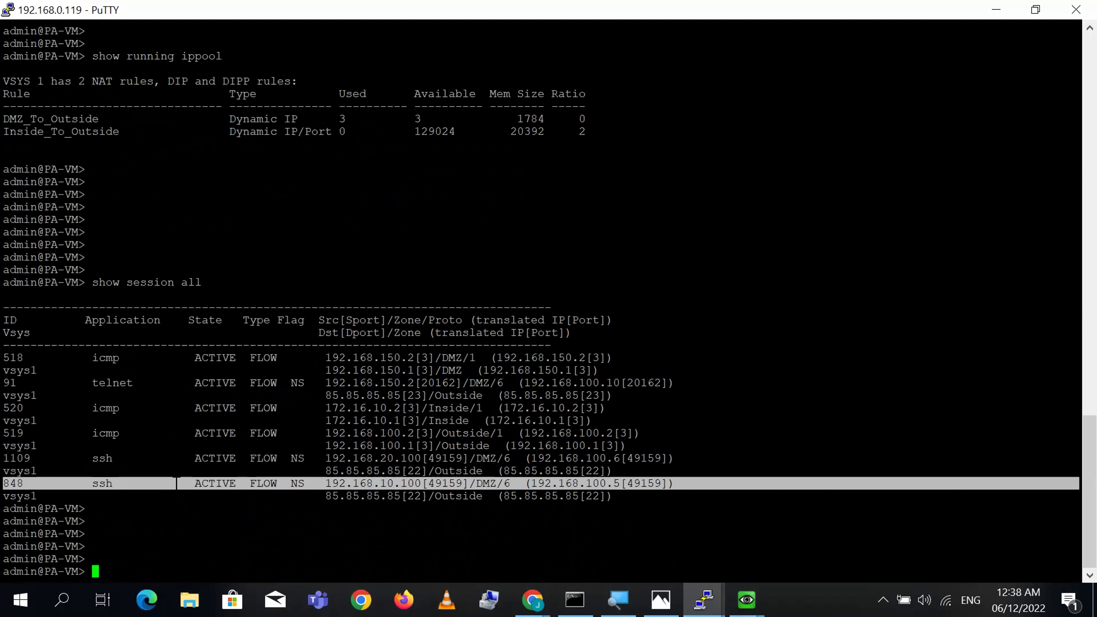
left_click(12, 483)
double_click(13, 484)
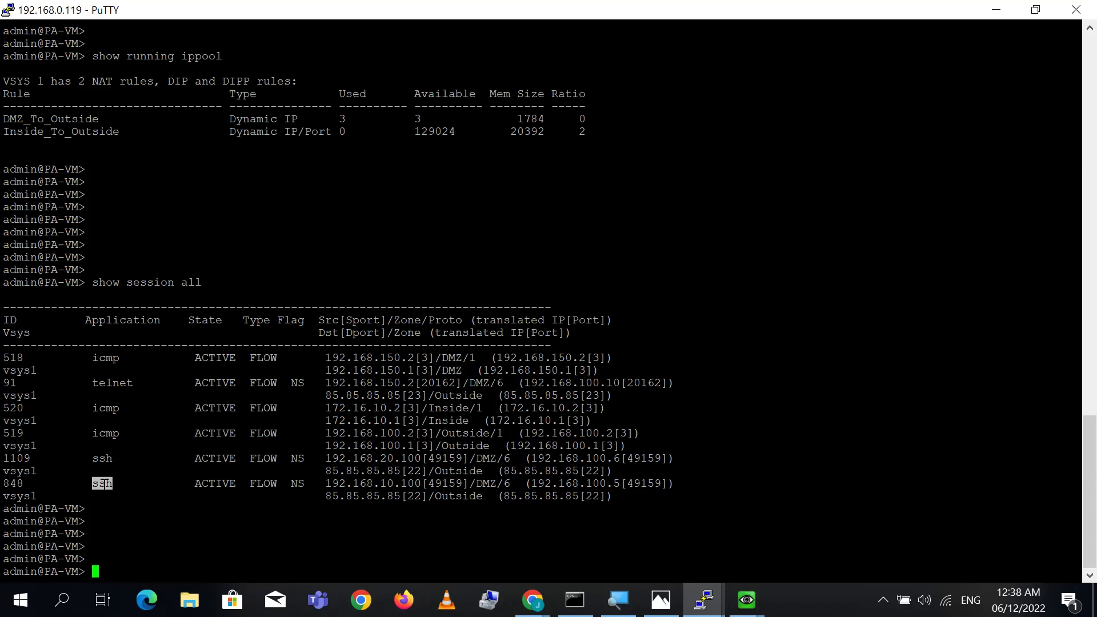
double_click(224, 483)
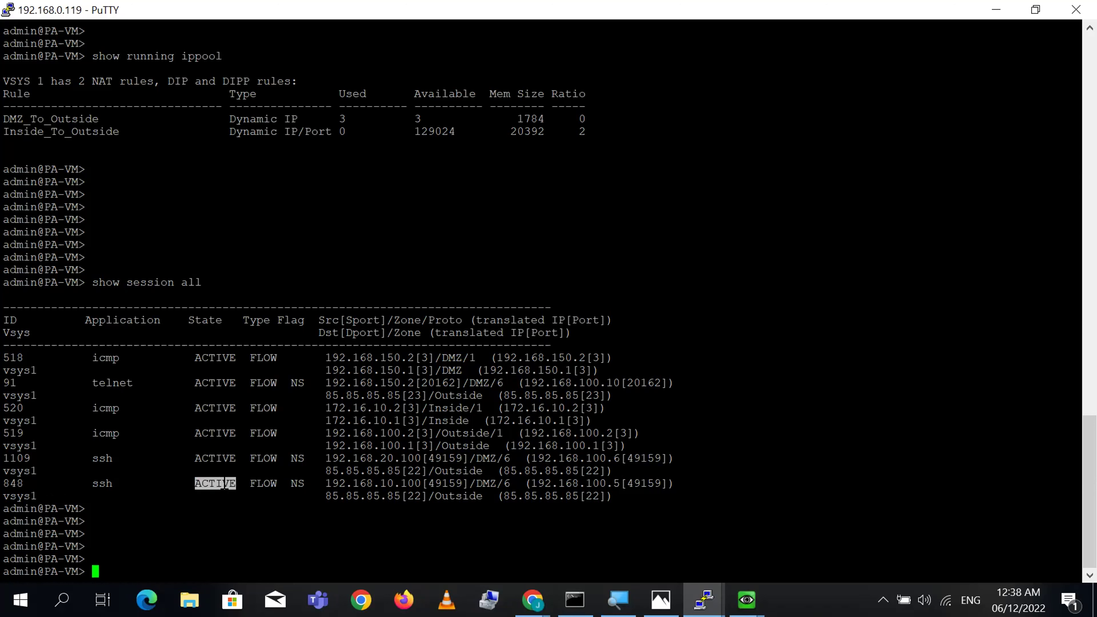
double_click(272, 483)
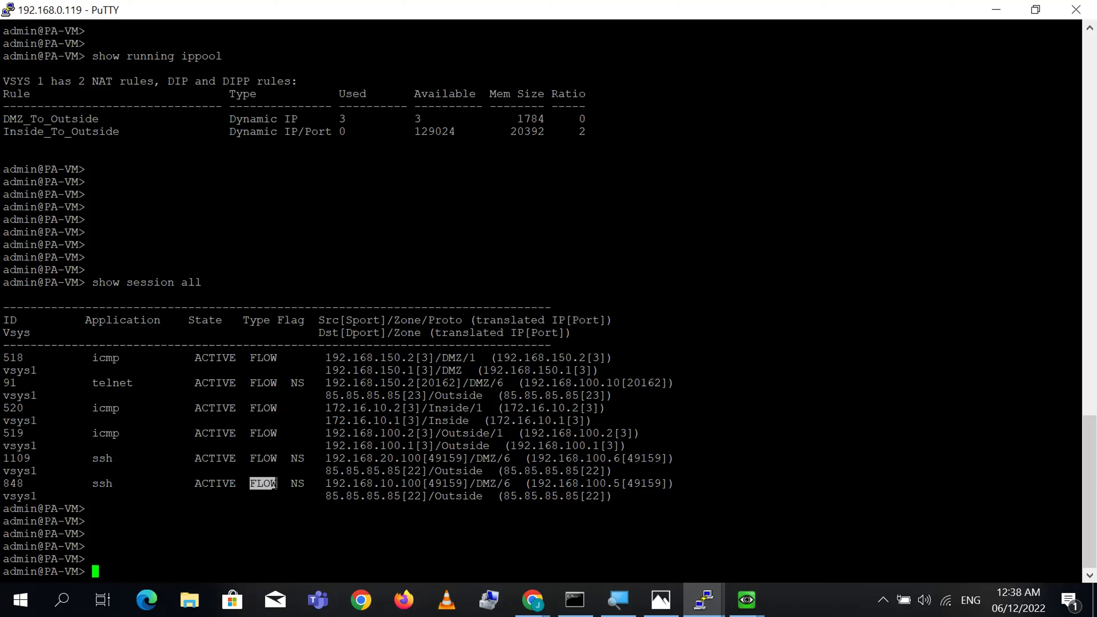
double_click(297, 484)
double_click(392, 484)
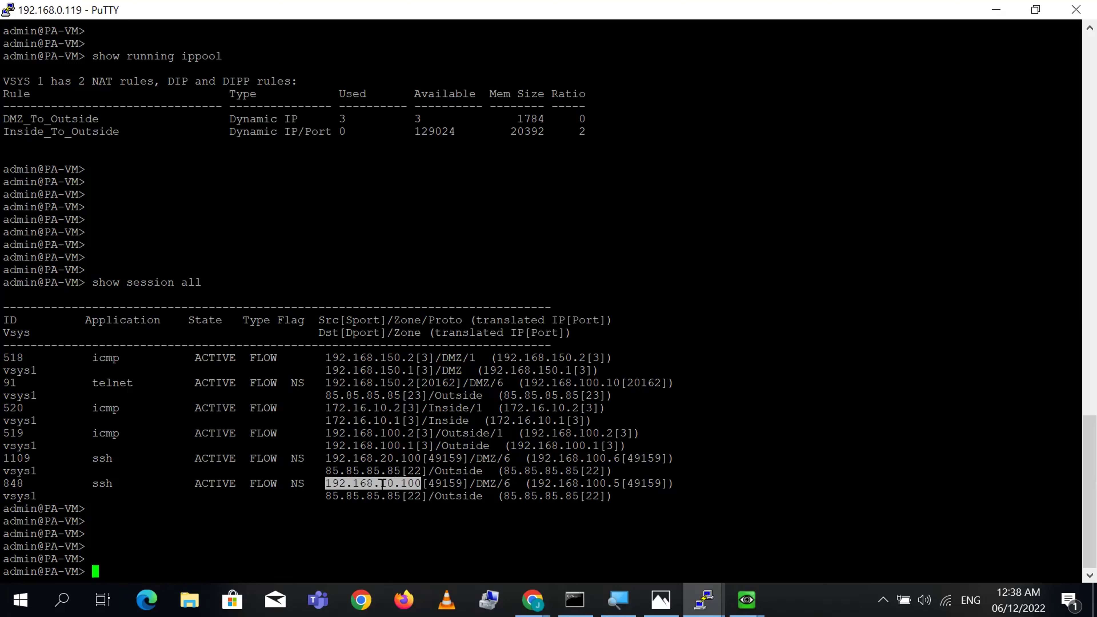
double_click(328, 320)
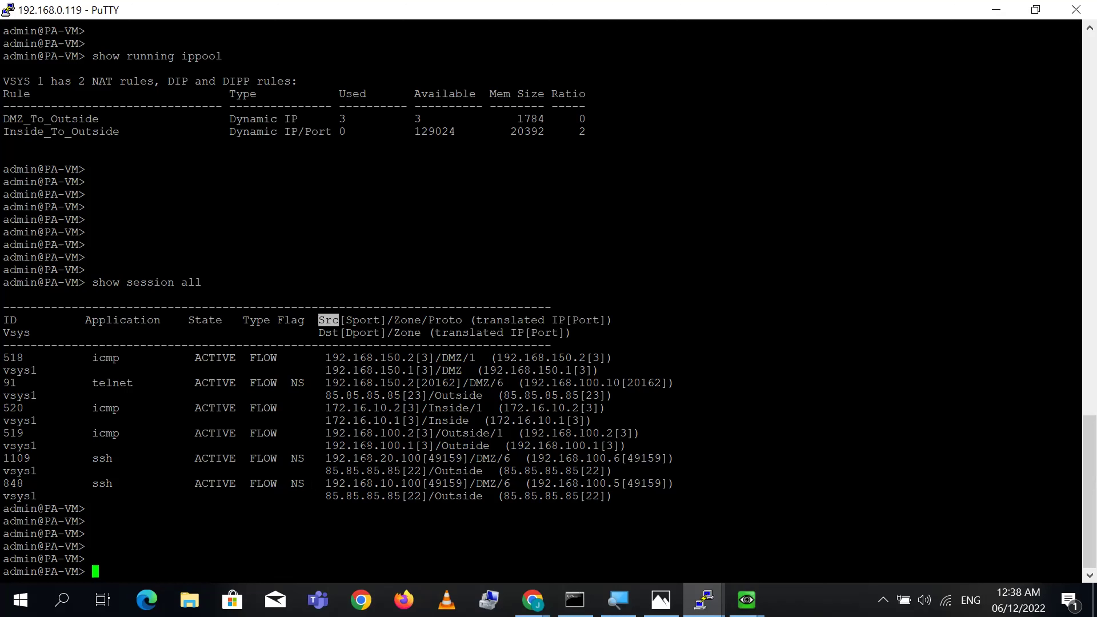
double_click(374, 483)
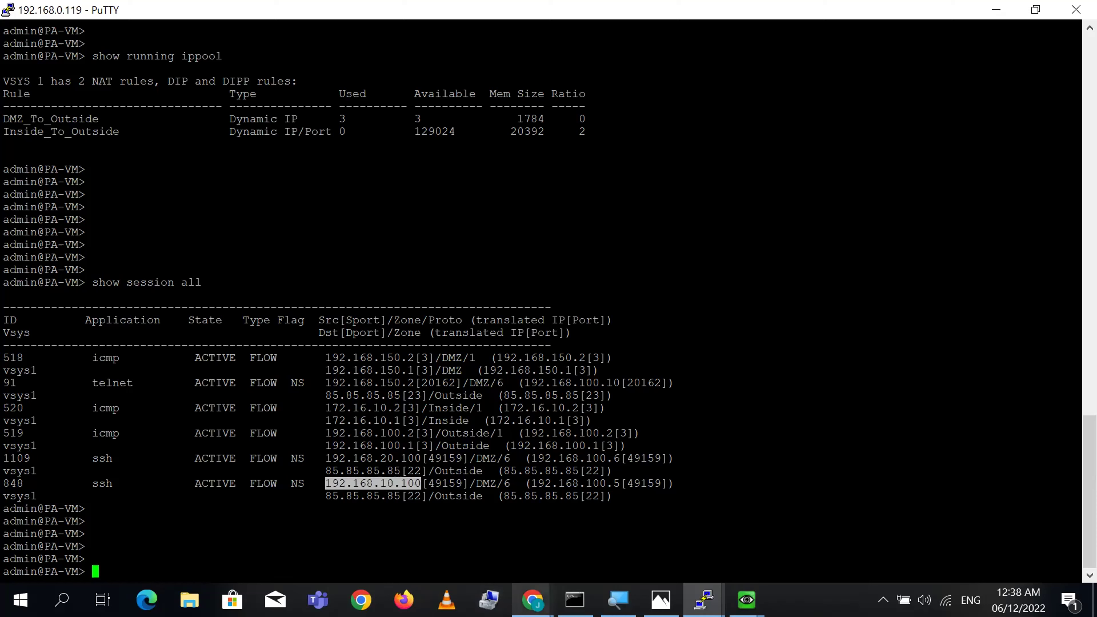
mouse_move(533, 600)
left_click(465, 534)
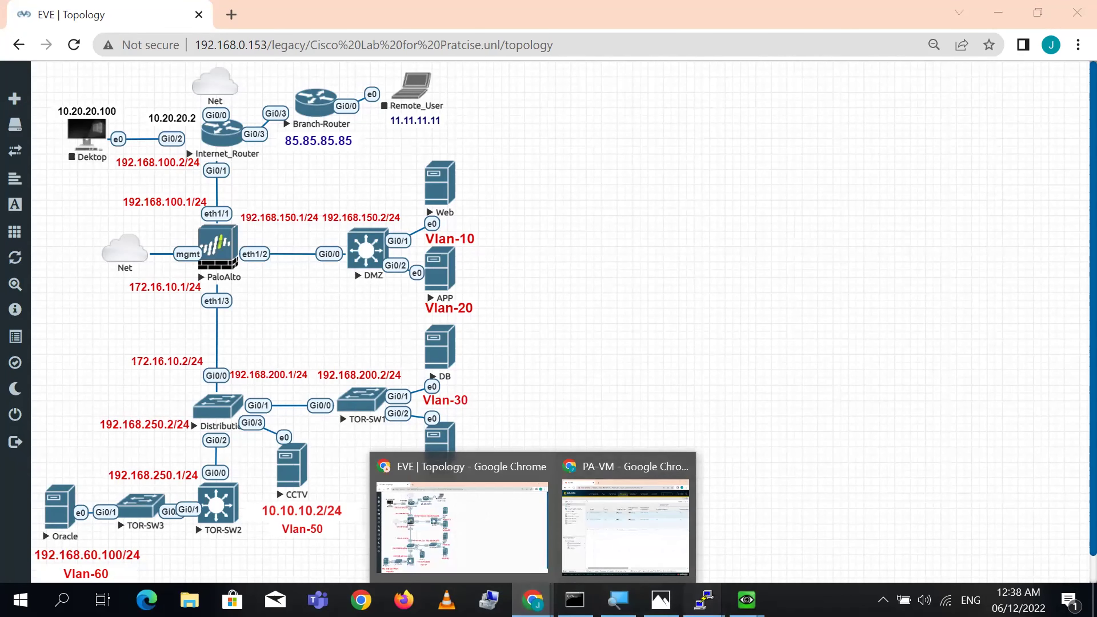
mouse_move(704, 600)
left_click(634, 553)
left_click(395, 487)
double_click(395, 488)
left_click(395, 488)
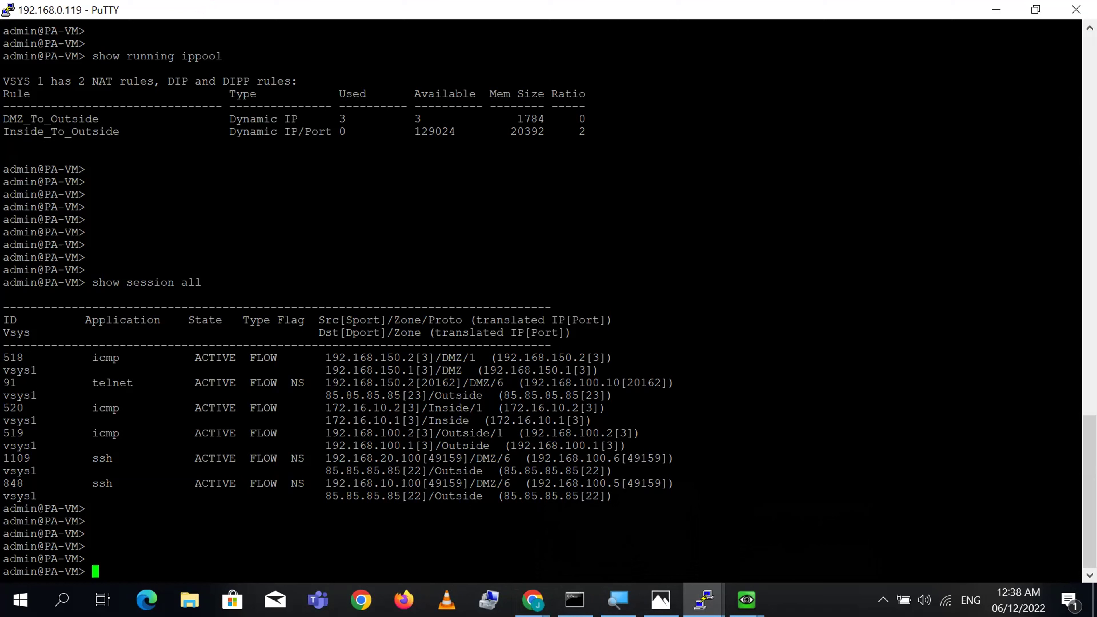
double_click(445, 483)
double_click(364, 319)
double_click(412, 320)
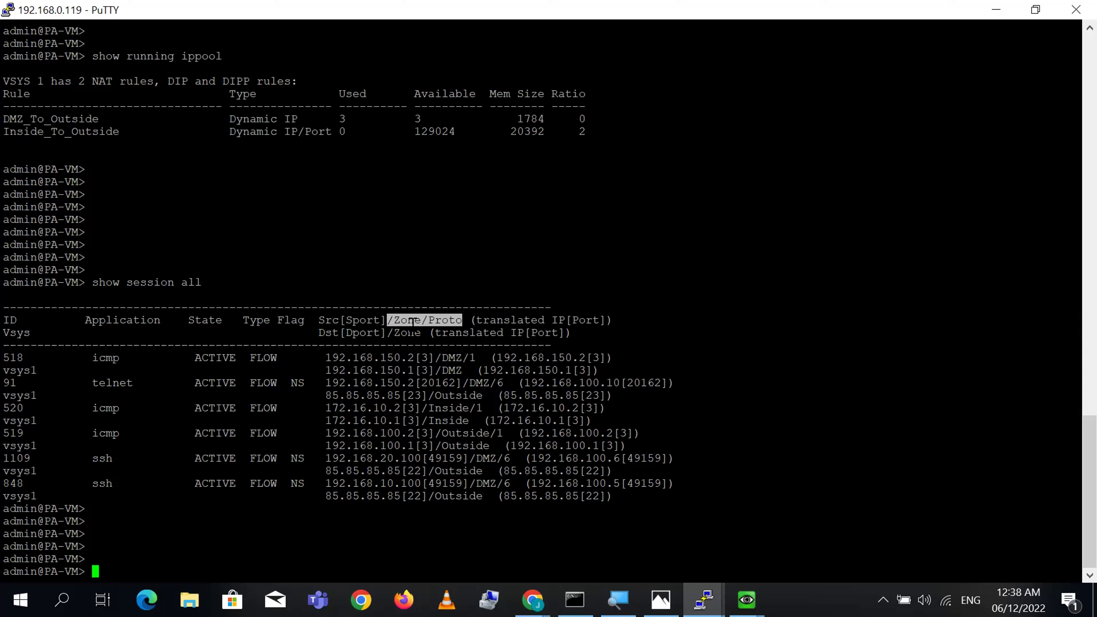
double_click(504, 484)
left_click(506, 484)
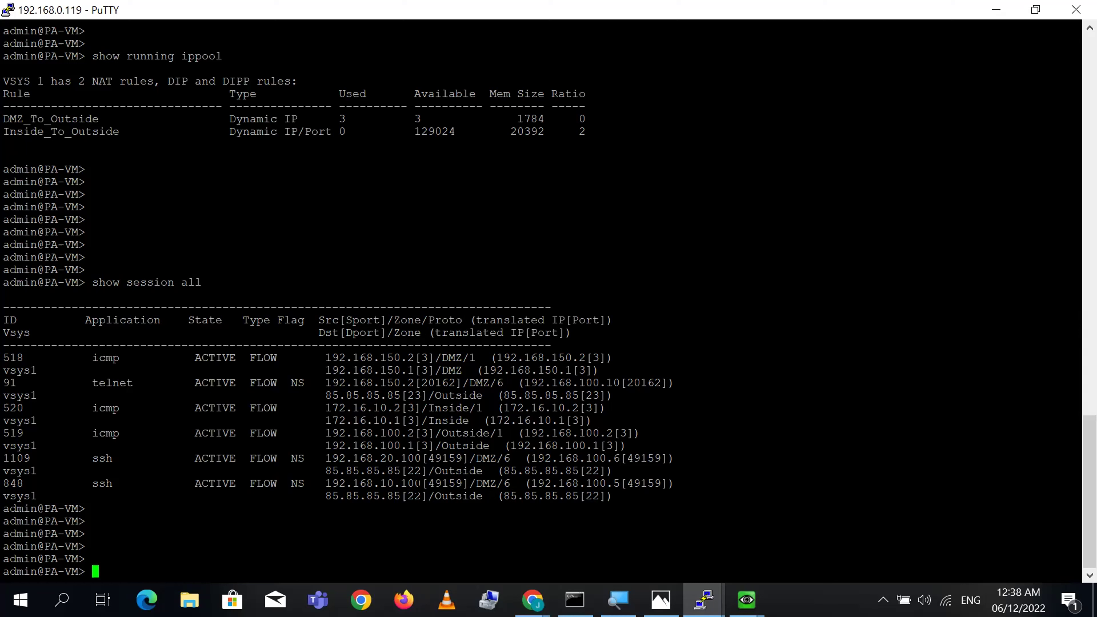
double_click(406, 484)
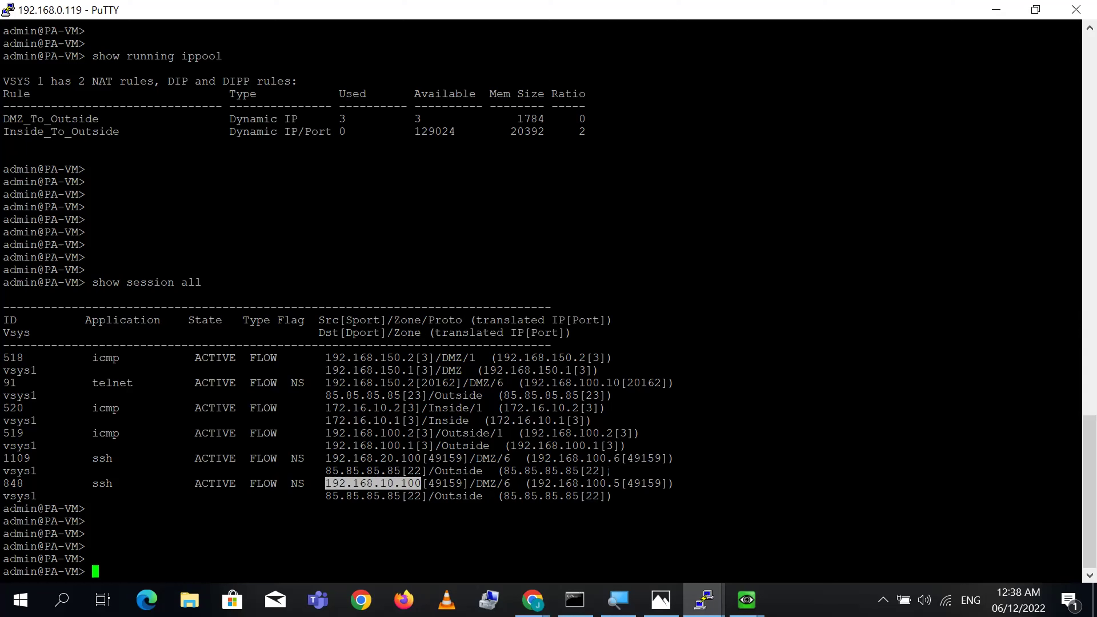
double_click(511, 320)
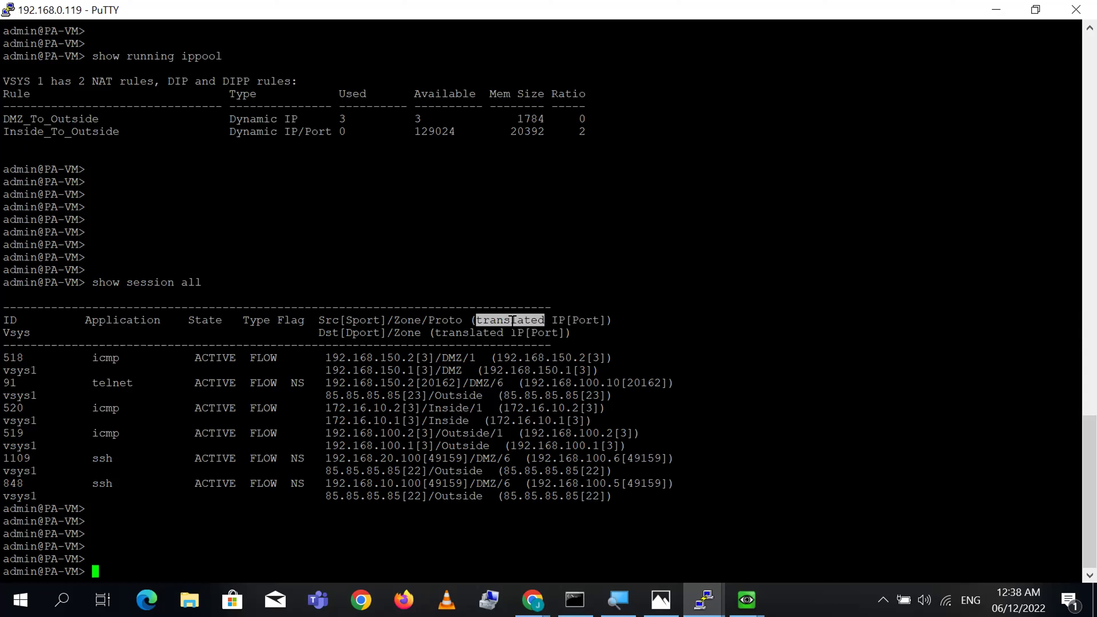
double_click(560, 484)
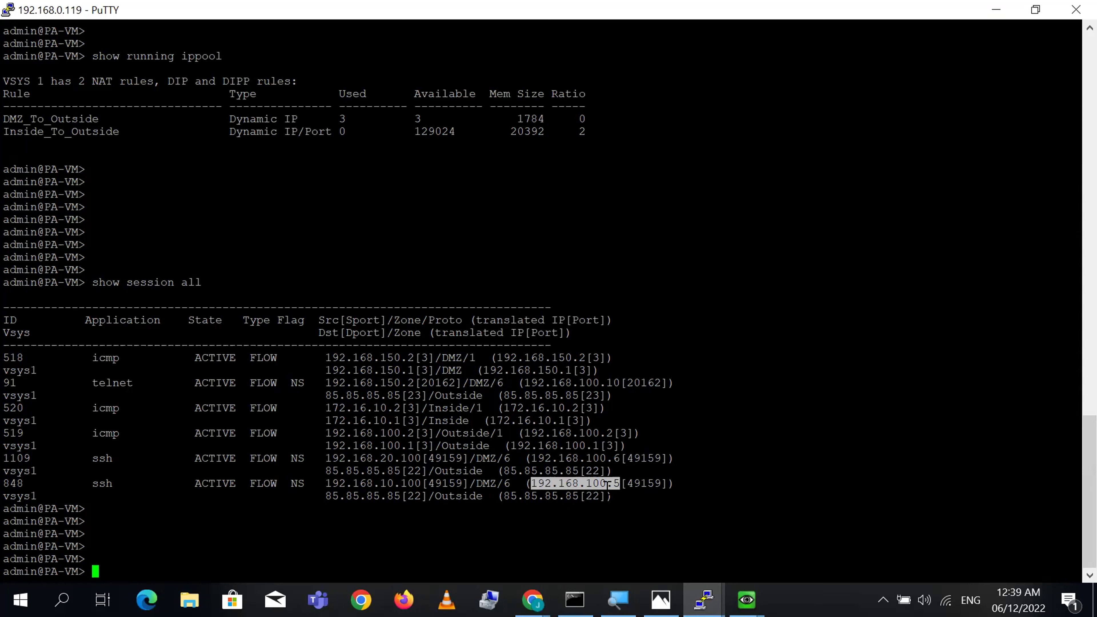
double_click(644, 483)
left_click(453, 483)
double_click(454, 484)
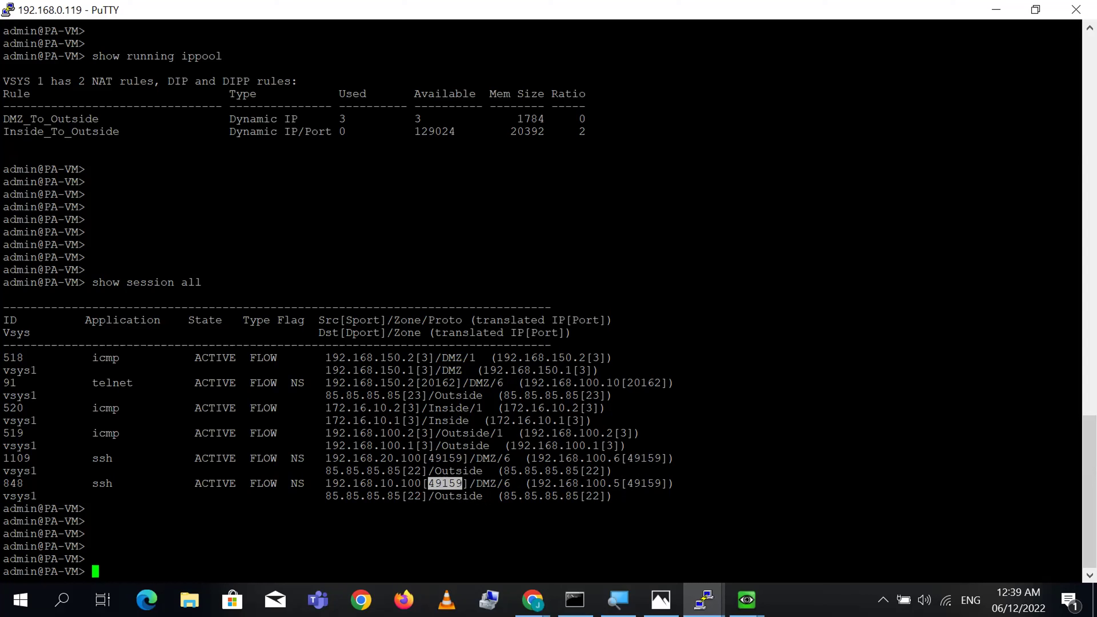
double_click(379, 483)
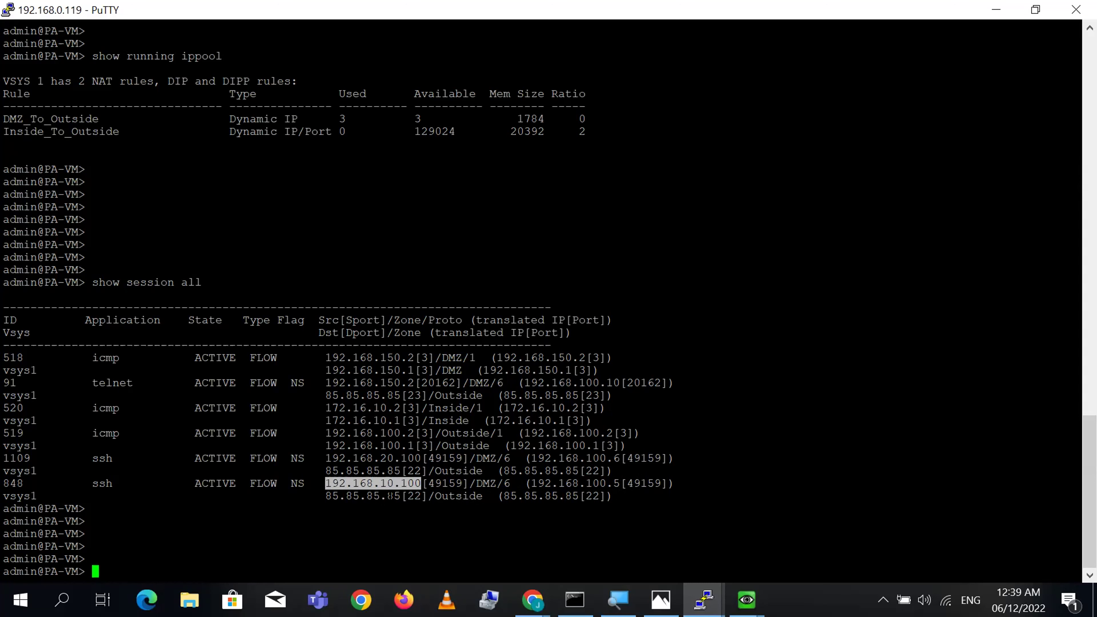
double_click(370, 495)
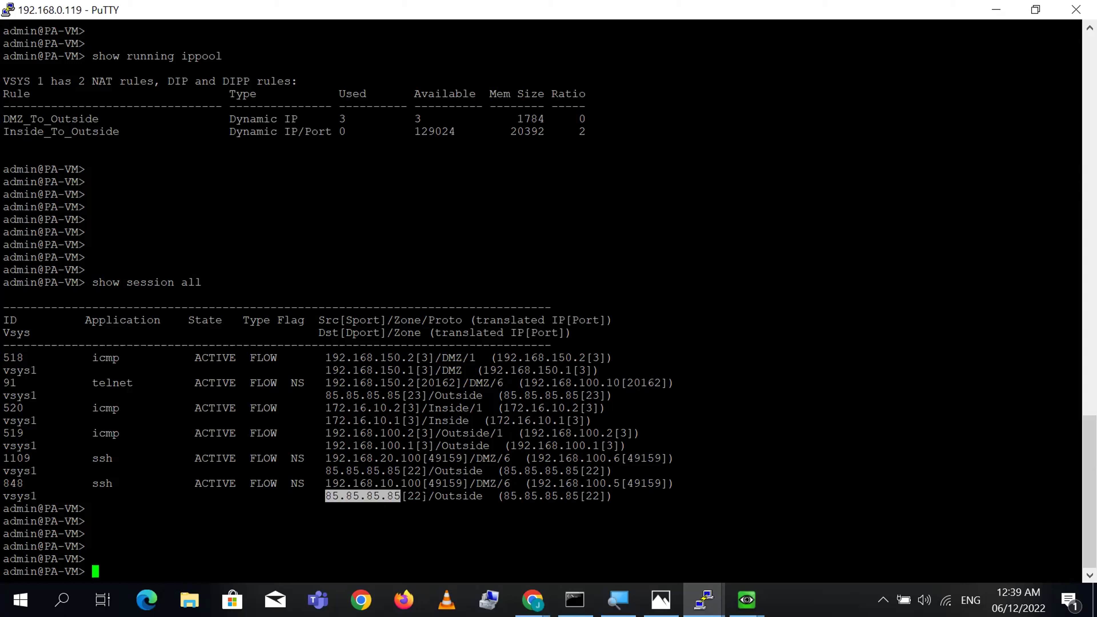
left_click(418, 497)
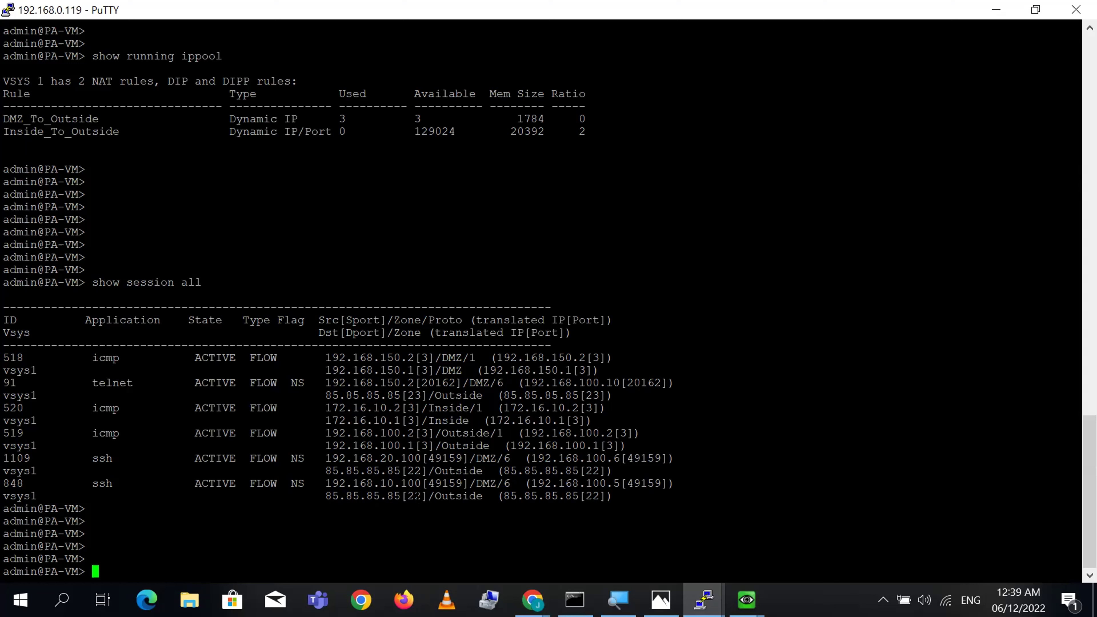
double_click(416, 496)
double_click(459, 496)
mouse_move(554, 490)
left_mouse_down()
mouse_move(561, 512)
mouse_move(554, 490)
left_mouse_up()
left_click_drag(325, 484, 680, 483)
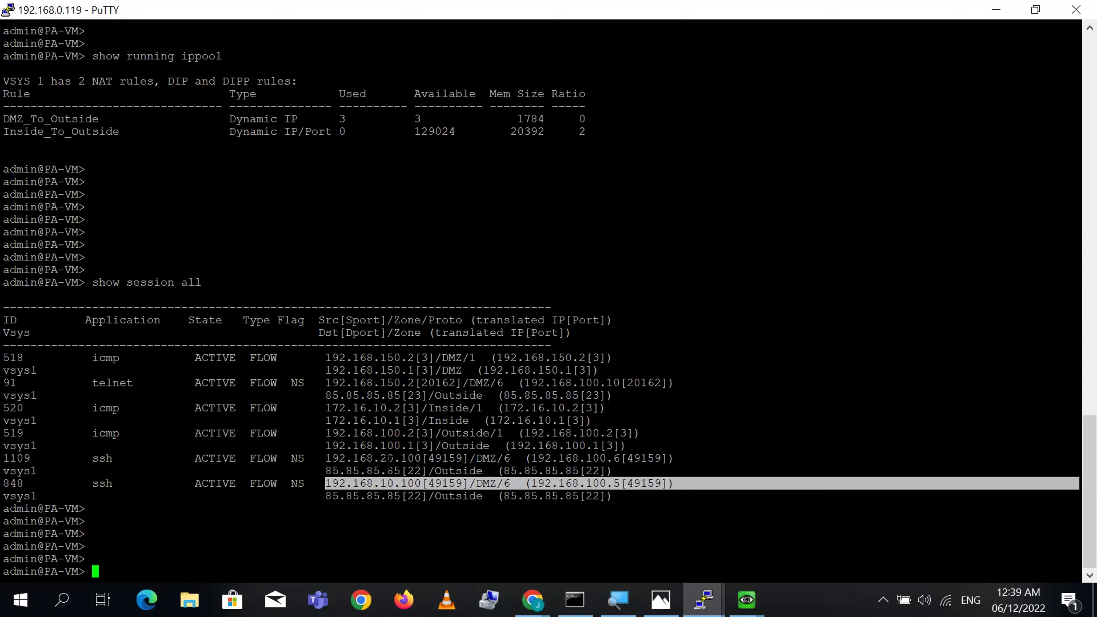
- Highlight session 1109's source 192.168.20.100 port 49159, DMZ zone, and translation to 192.168.100.6
double_click(415, 458)
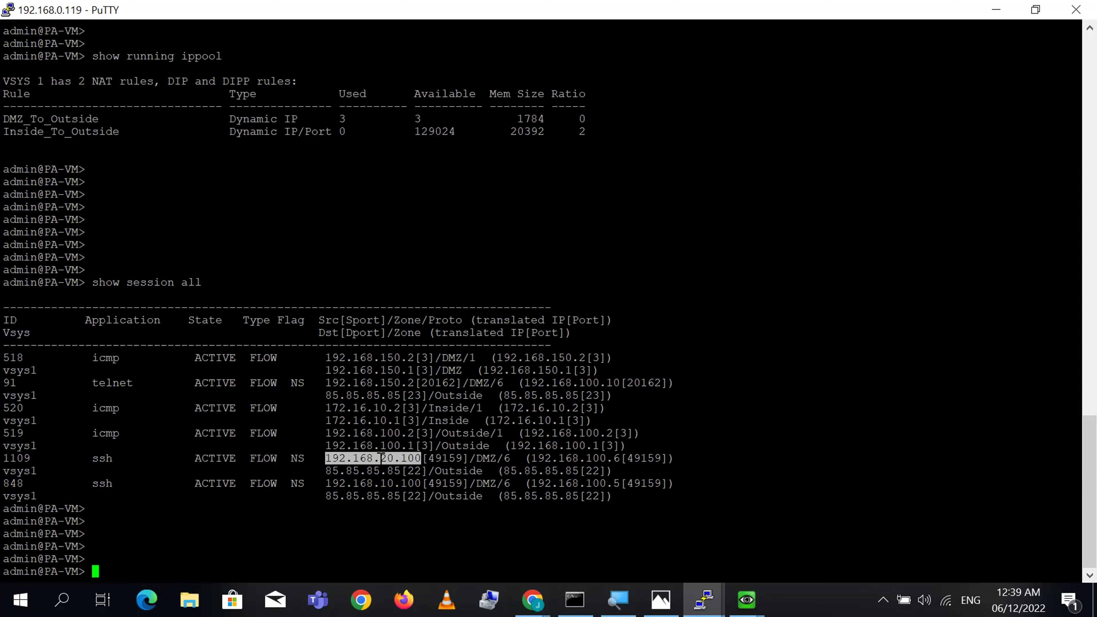
double_click(453, 458)
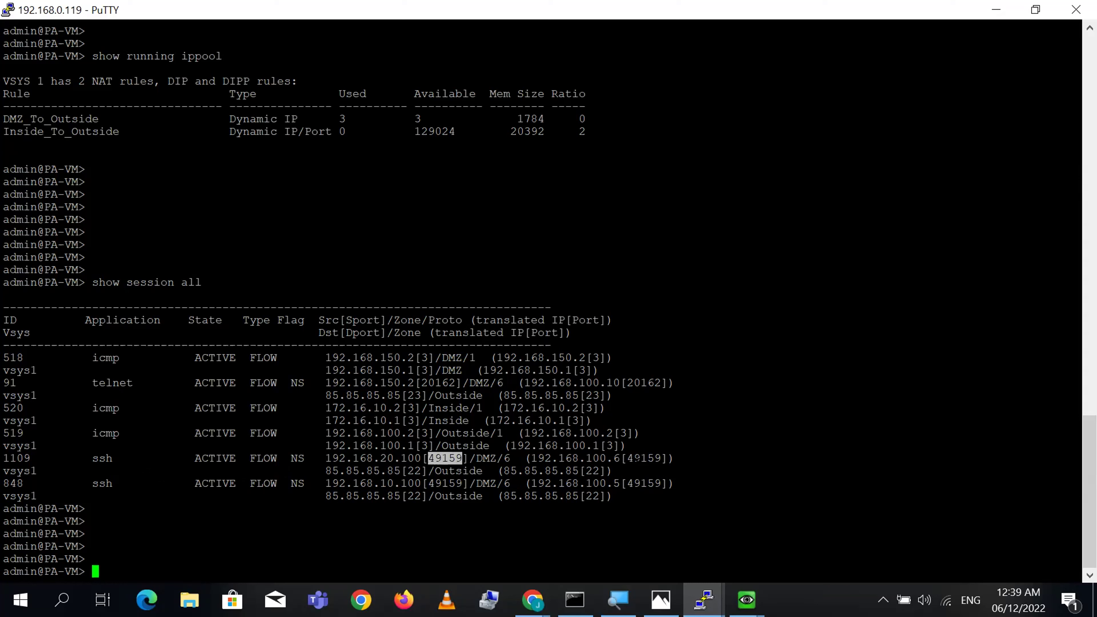
double_click(491, 459)
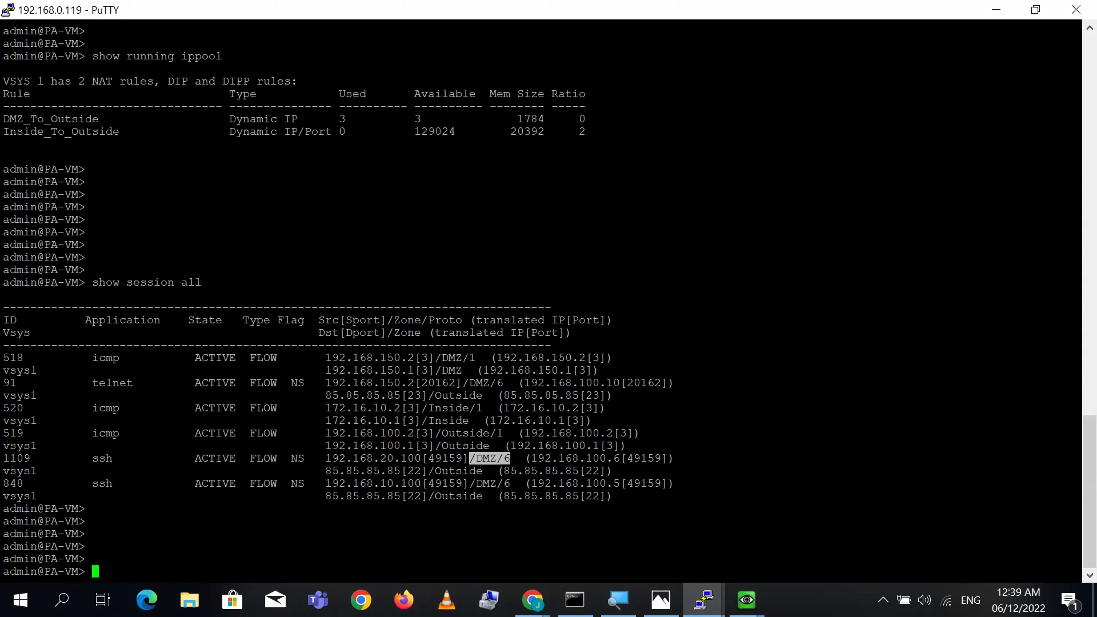
double_click(582, 459)
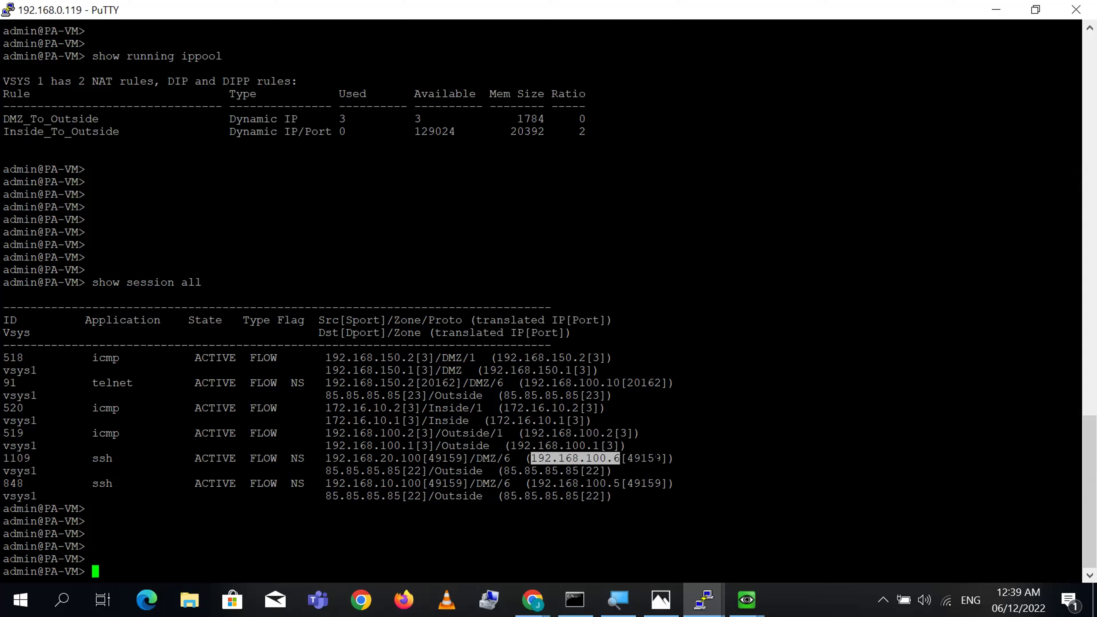
double_click(649, 459)
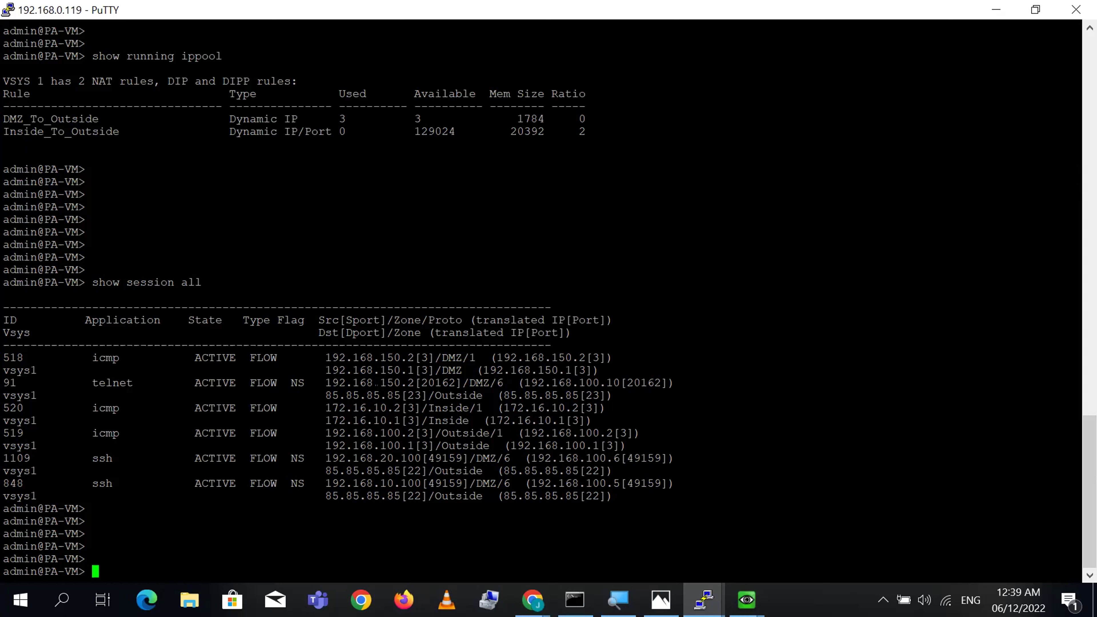
- Highlight telnet session 91 from 192.168.150.2 port 20162 translated to 192.168.100.10, then restore down PuTTY
double_click(377, 383)
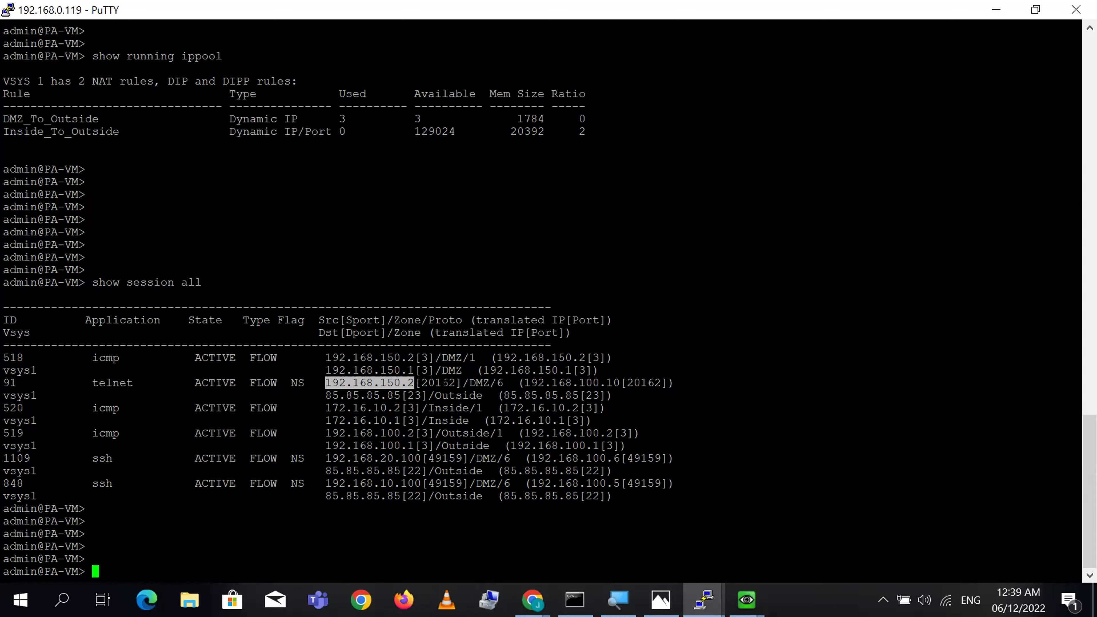
double_click(444, 383)
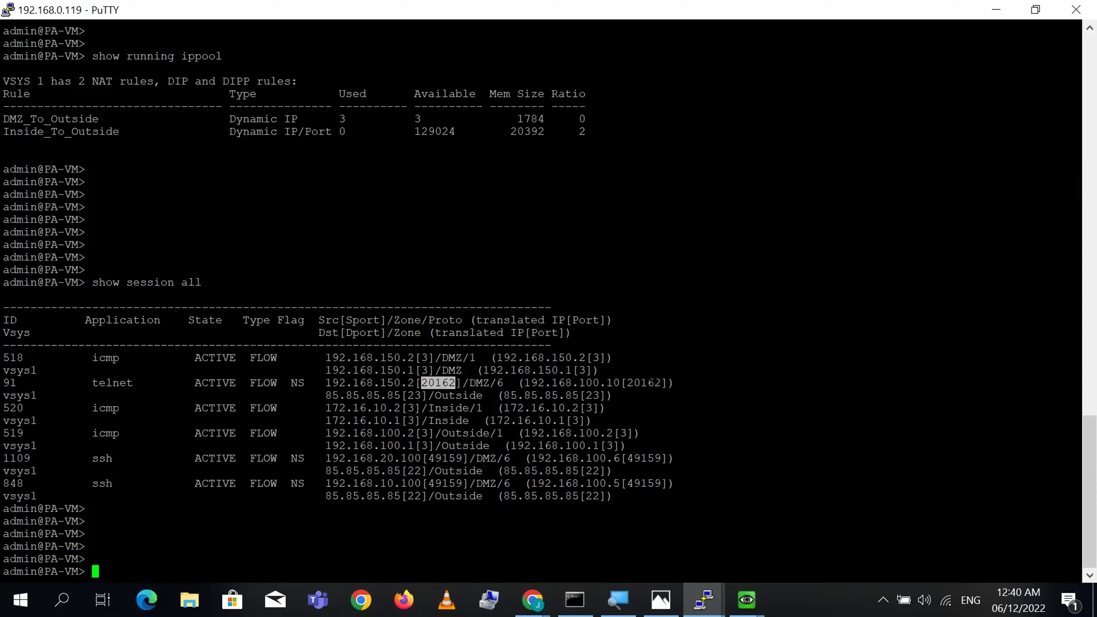
double_click(656, 383)
double_click(562, 383)
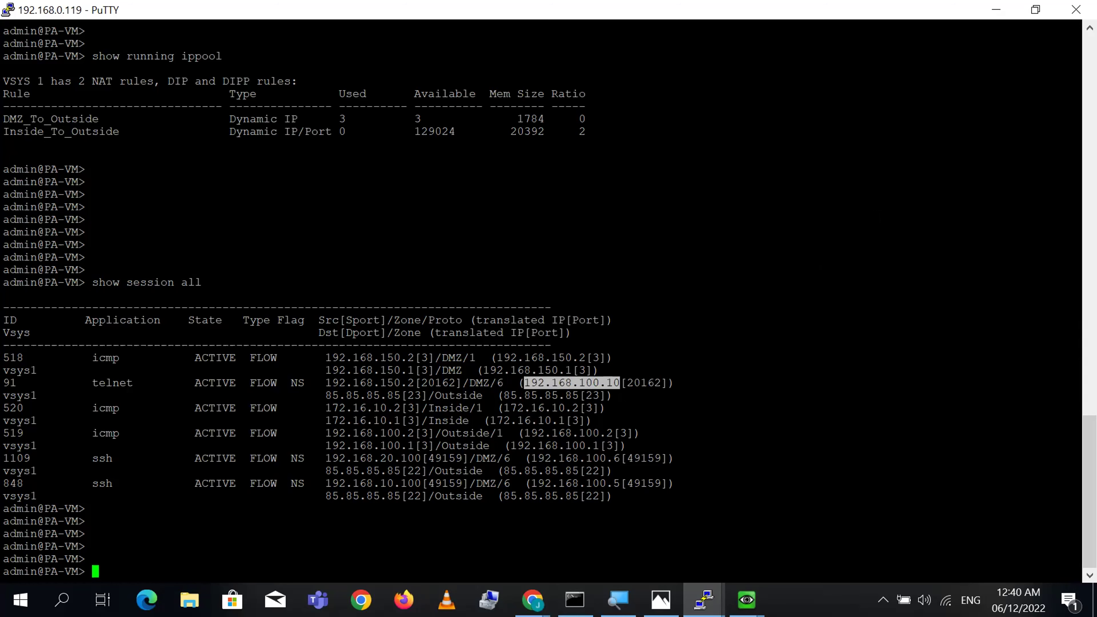
left_click(1035, 9)
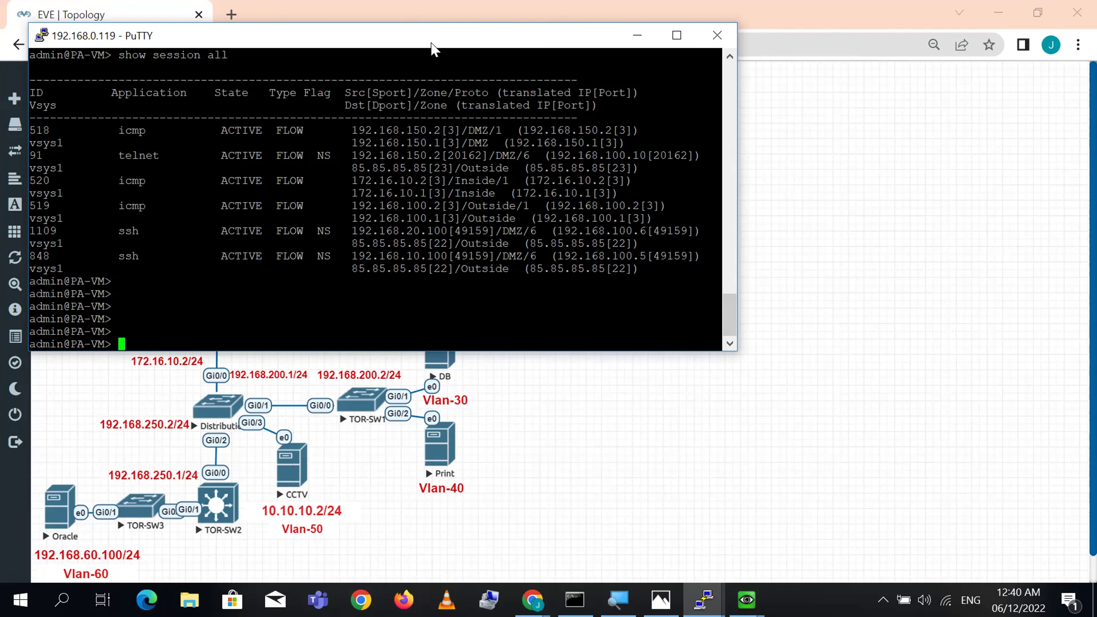
- Slide the PuTTY terminal to the right and return to the EVE topology canvas
left_click_drag(433, 49, 786, 84)
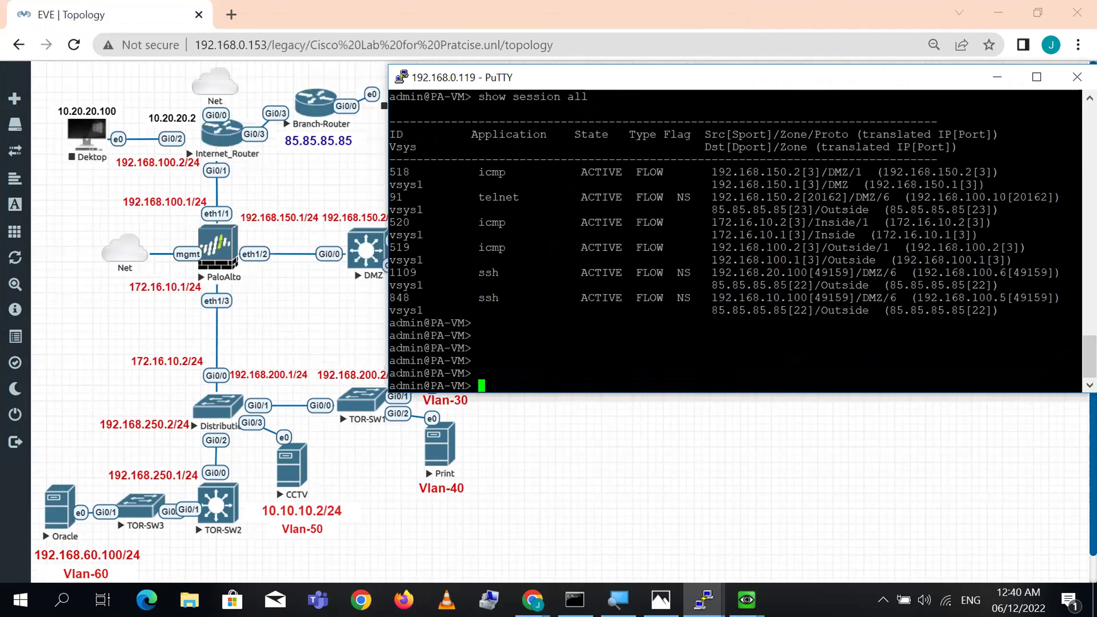
left_click(748, 458)
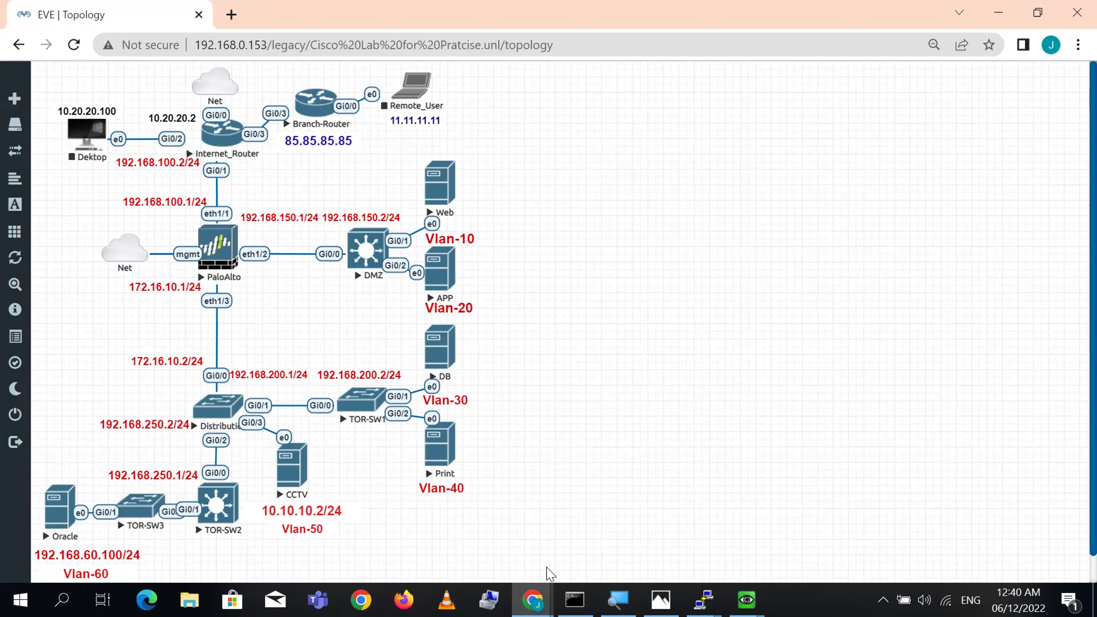
- Bring the PA-VM web interface forward and maximize its window
mouse_move(538, 598)
left_click(627, 548)
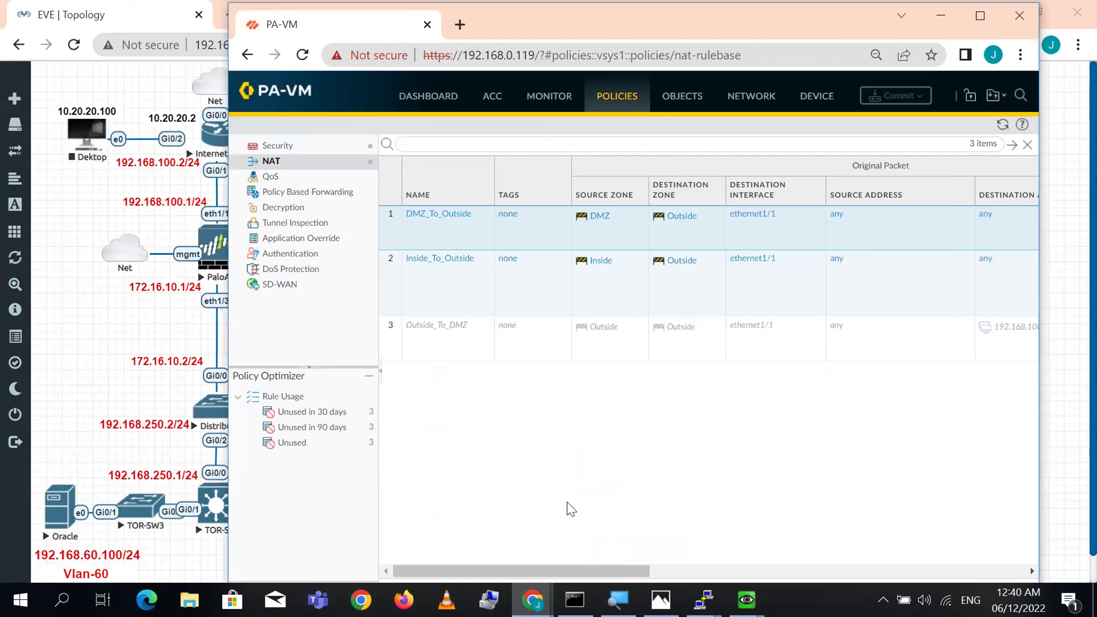
left_click(989, 19)
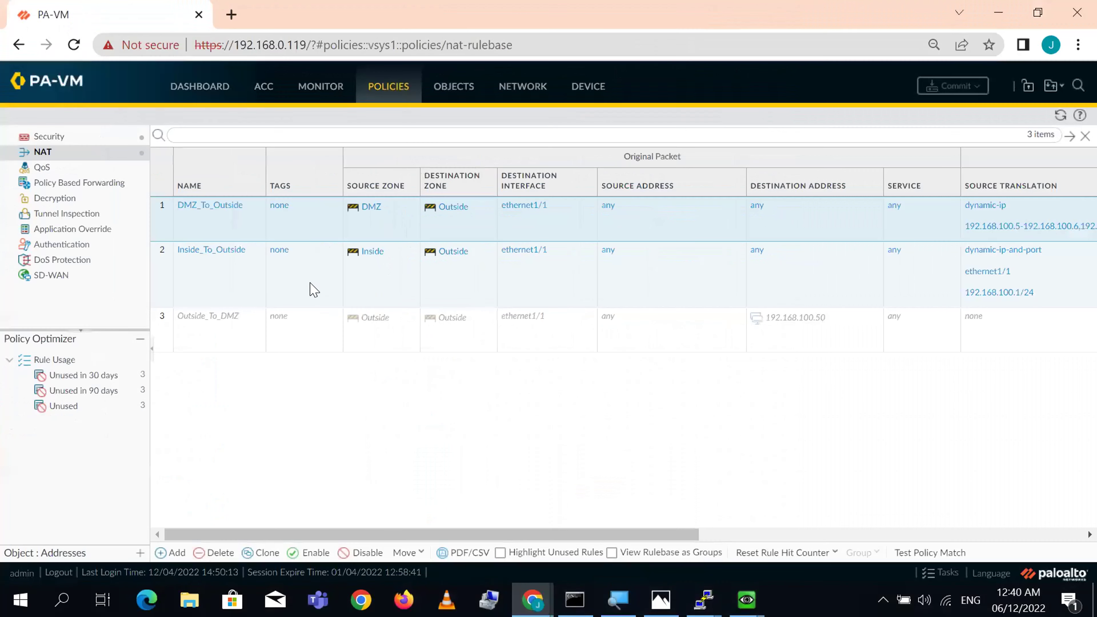
- In the Inside_To_Outside rule, set the source translation type to Dynamic IP
left_click(209, 255)
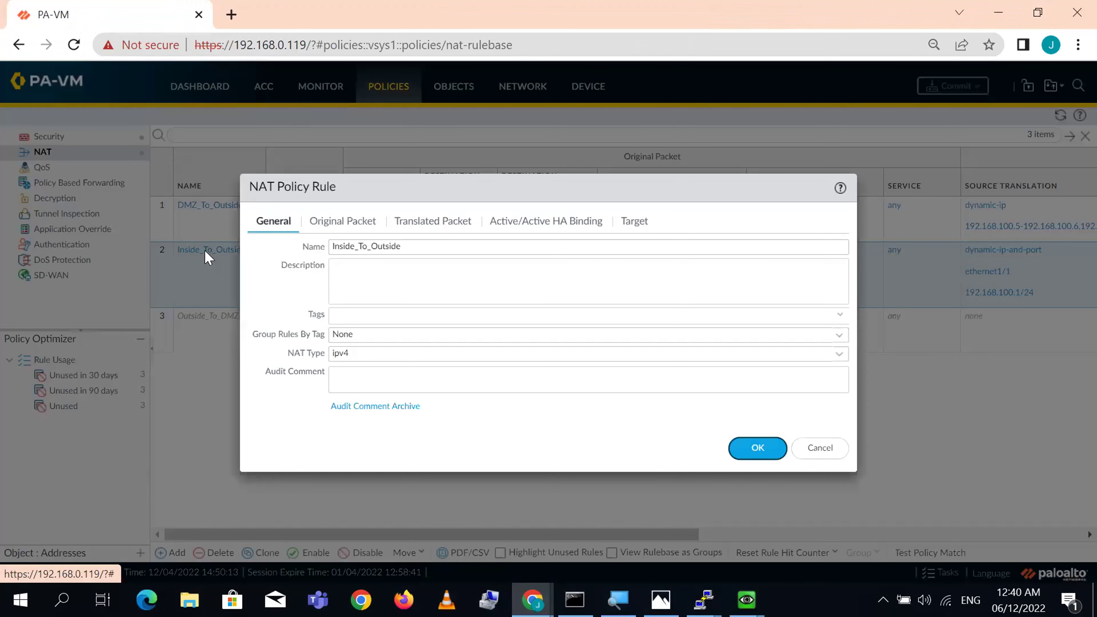
left_click(343, 221)
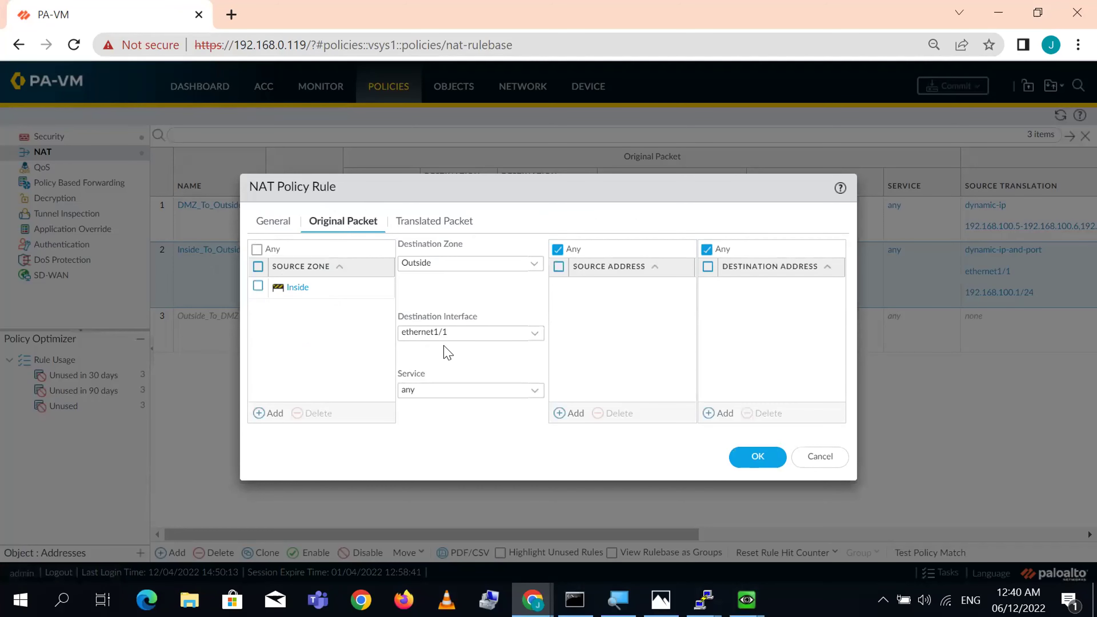
left_click(441, 226)
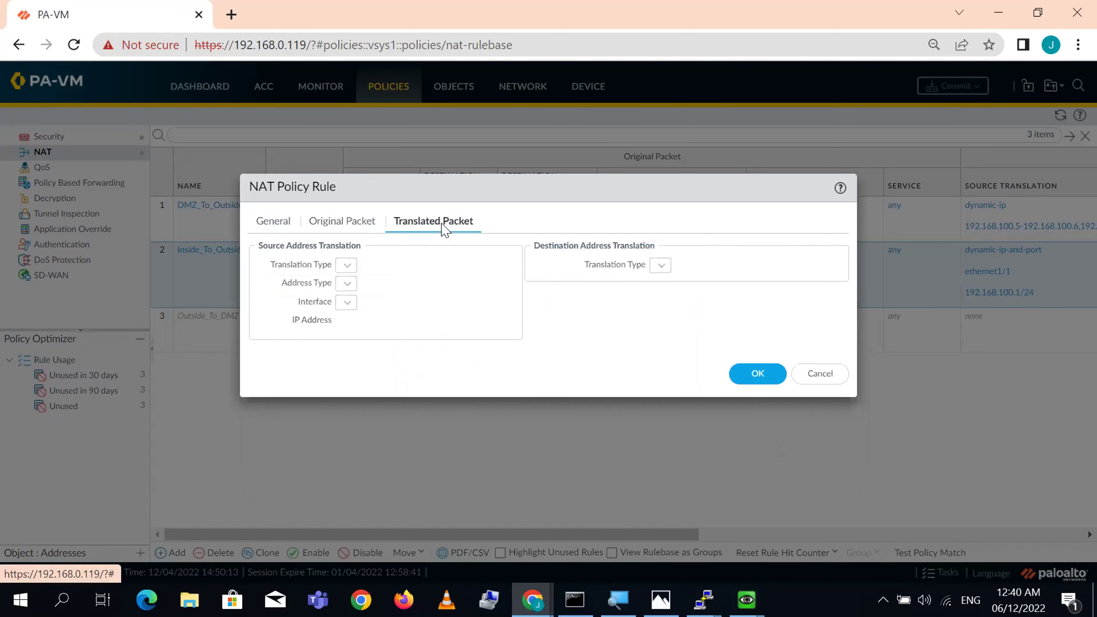
left_click(532, 265)
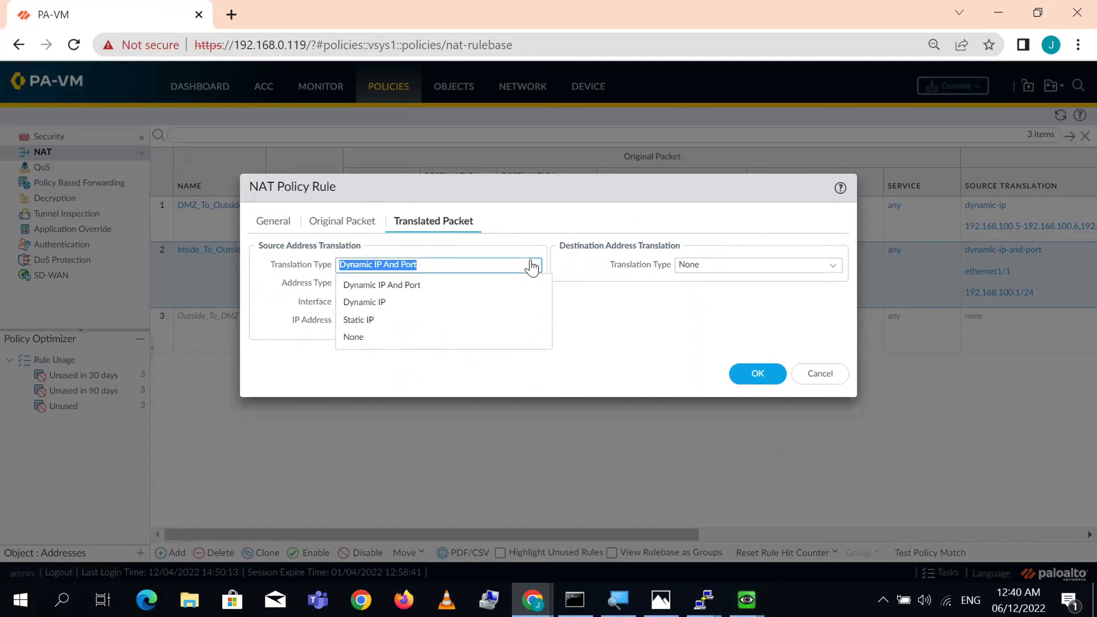
left_click(410, 308)
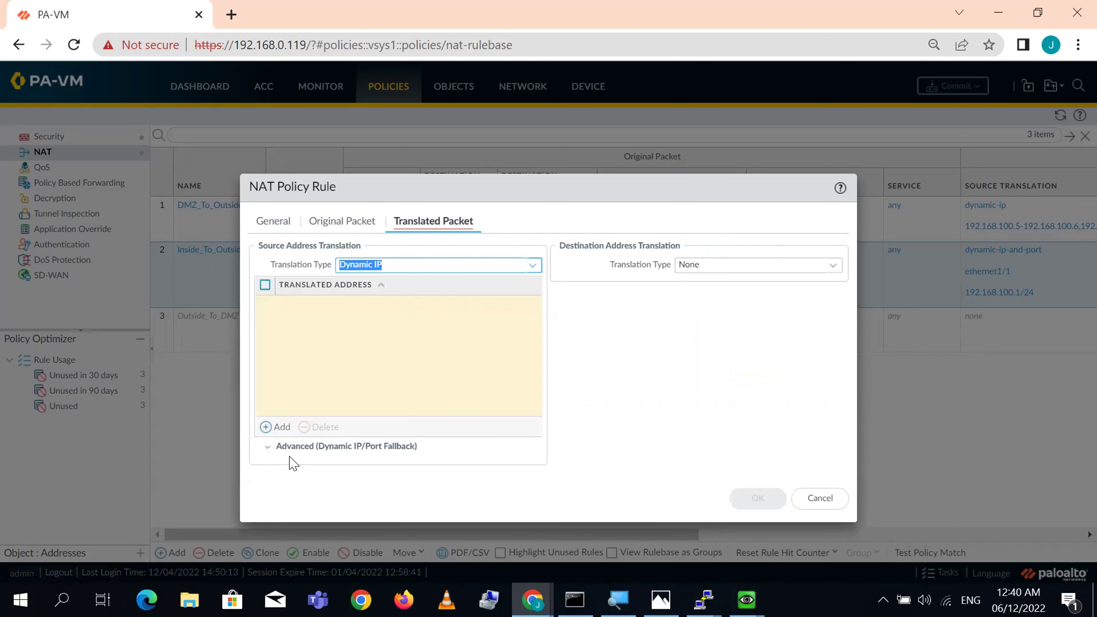
- Add translated addresses 192.168.100.15-192.168.100.16 and save the rule
left_click(278, 428)
type("1")
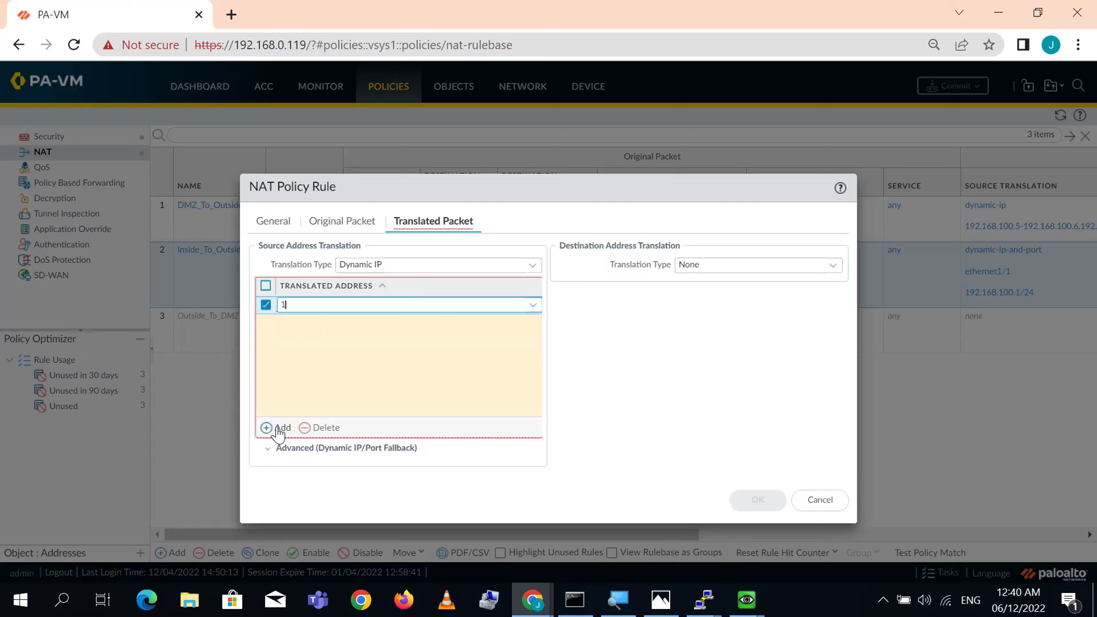
type("92.168.15.")
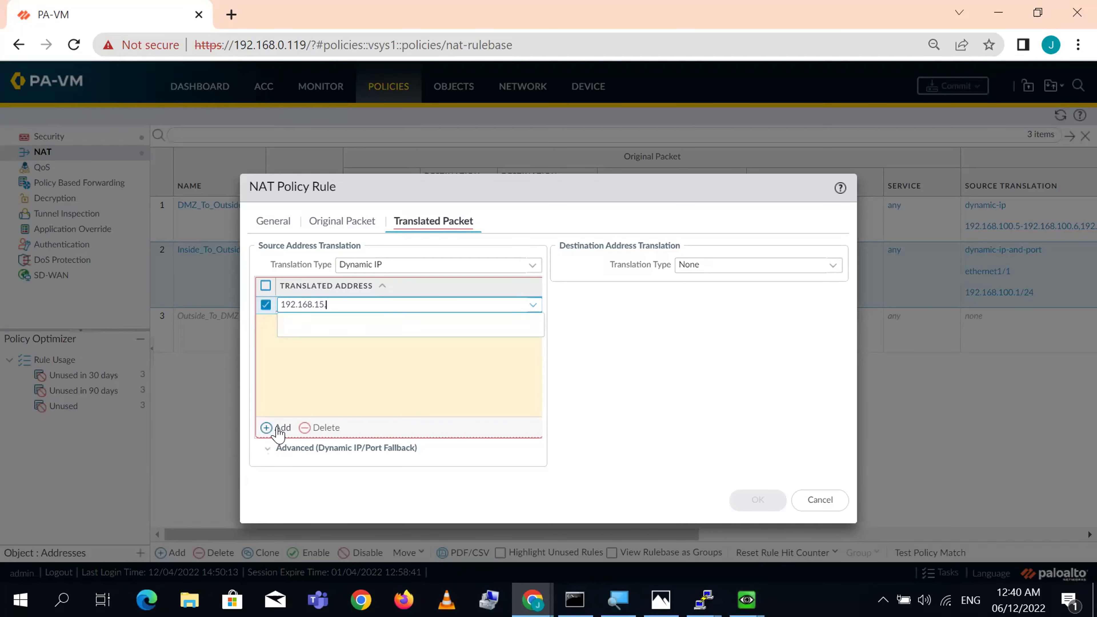
key("BackSpace")
type("00.15-192.168.100.16")
left_click(278, 428)
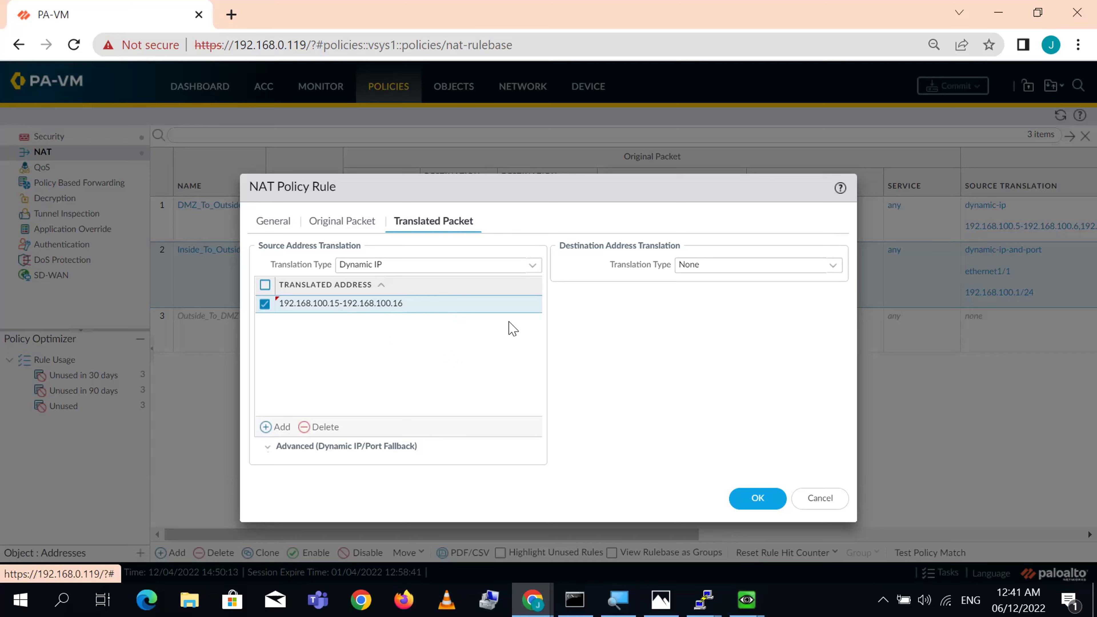
left_click(757, 499)
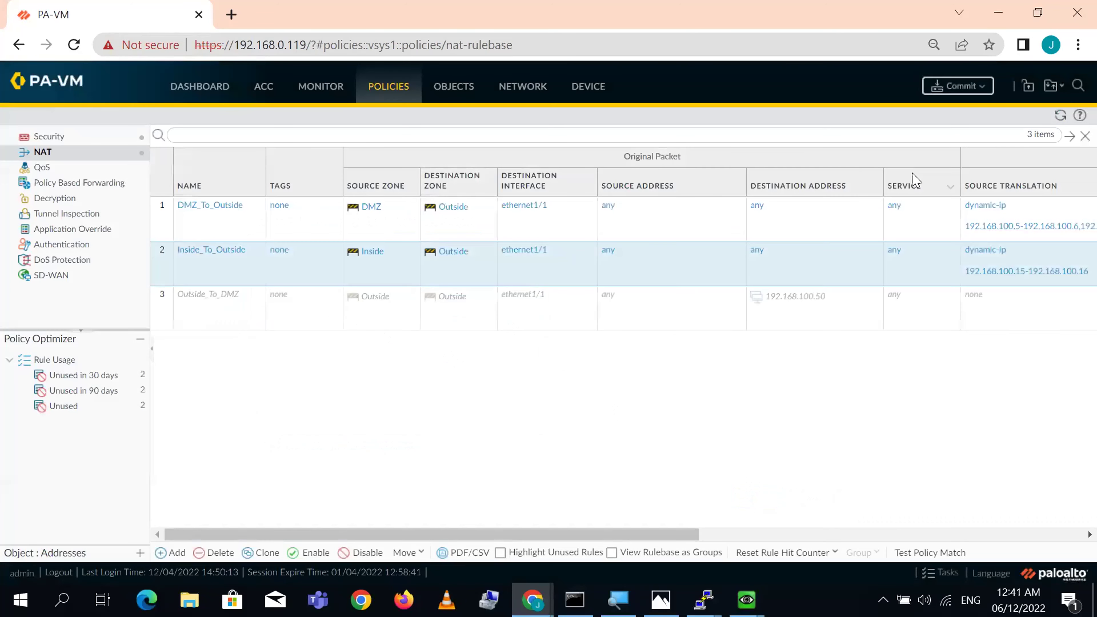
- Commit the Inside_To_Outside change to the firewall and close the Successful commit report
left_click(956, 88)
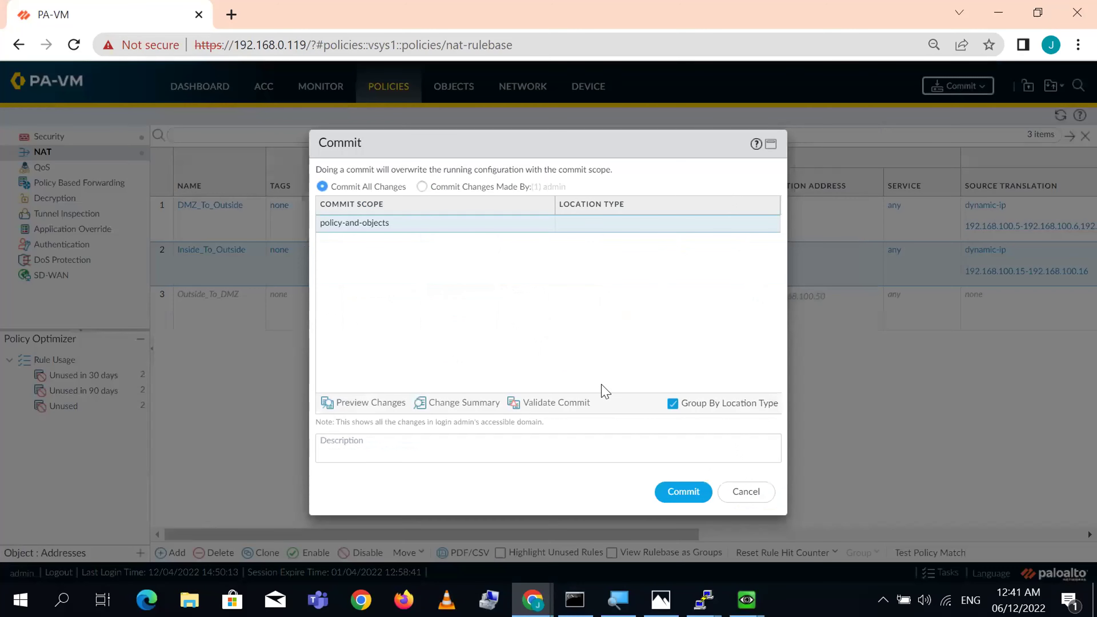
left_click(695, 497)
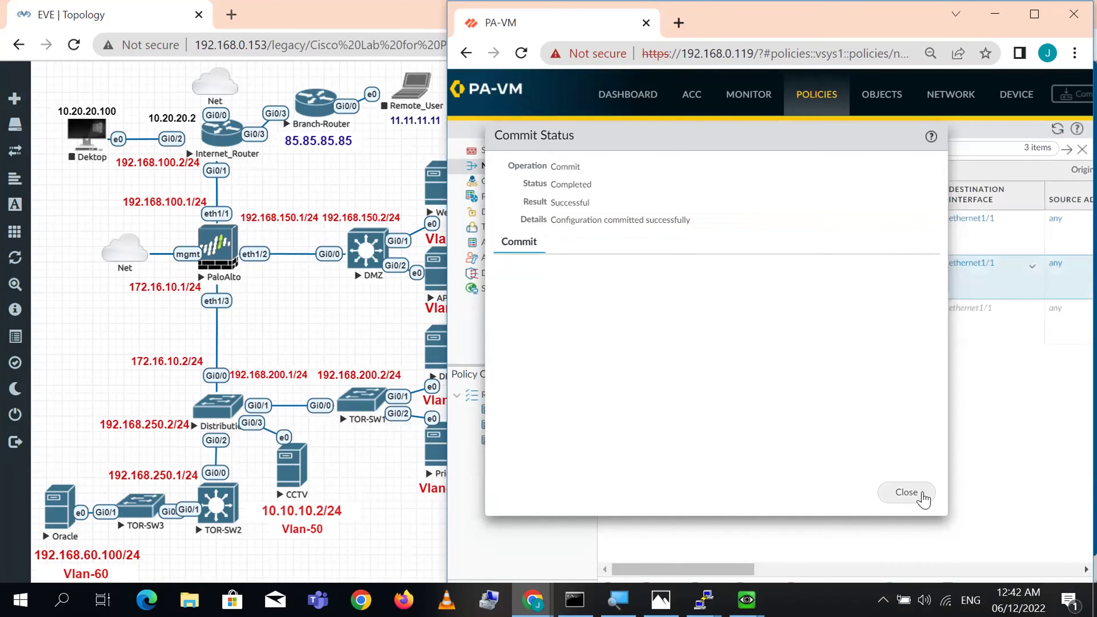
left_click(907, 493)
left_click_drag(752, 570, 972, 562)
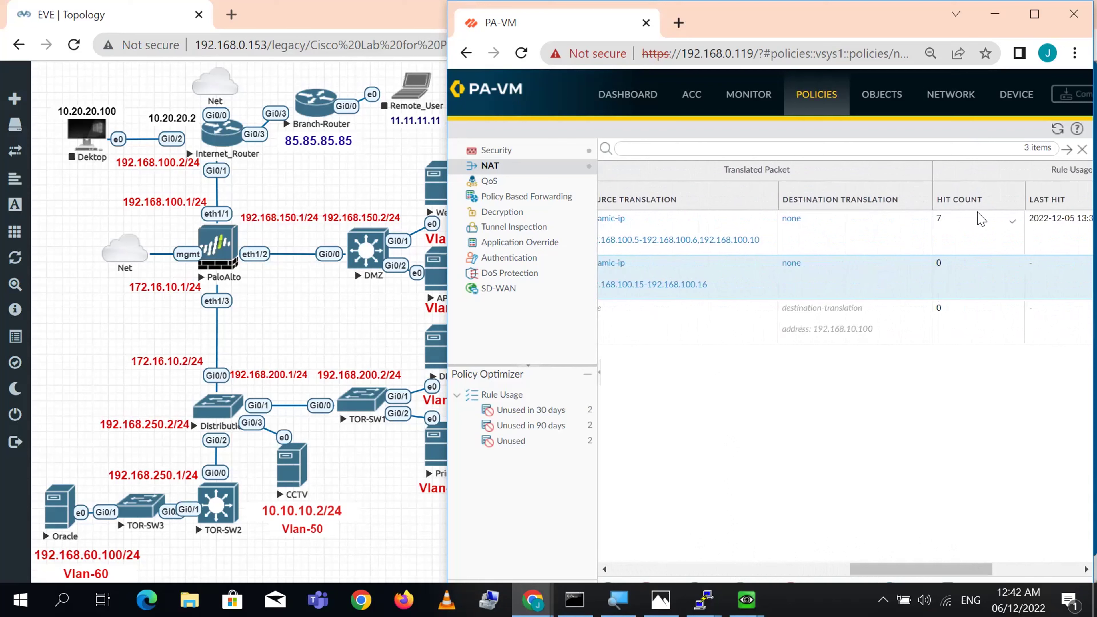
- Check the dynamic-ip pools 192.168.100.15-192.168.100.16 and DMZ's, then show the PuTTY windows
left_click_drag(942, 572, 889, 545)
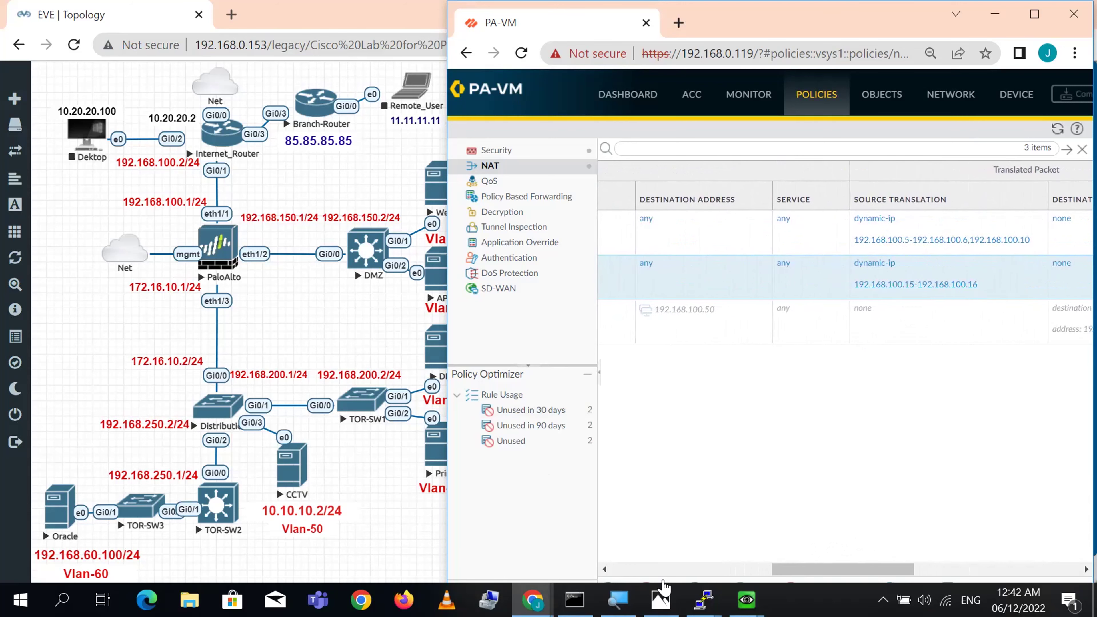
left_click(704, 600)
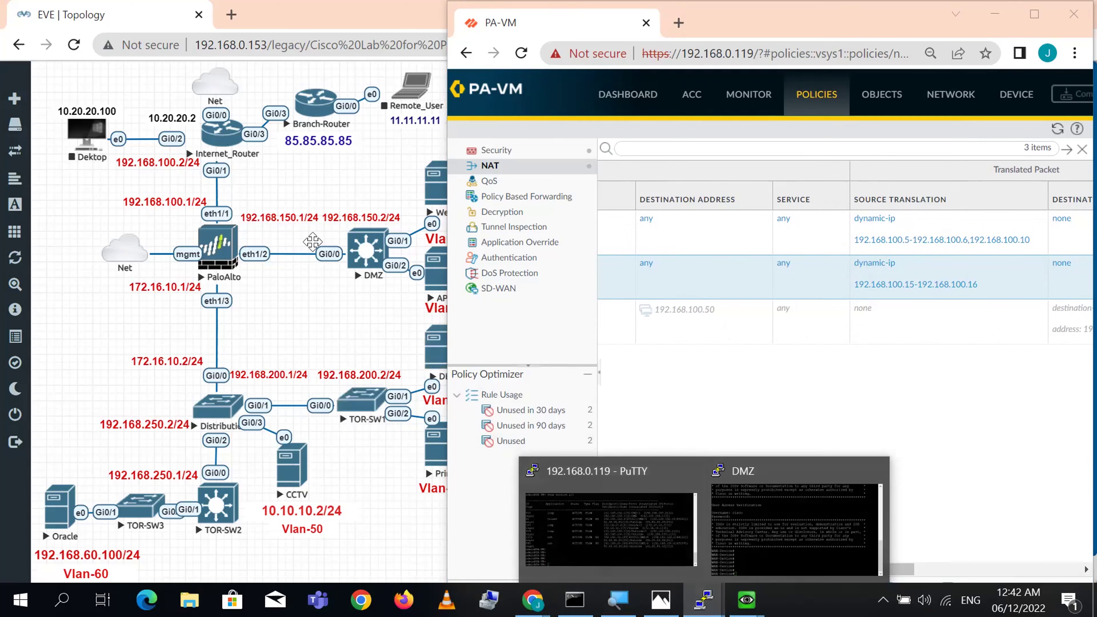
- Place the PA-VM PuTTY session left of the NAT rules and highlight the old Inside_To_Outside pool row
left_click(634, 559)
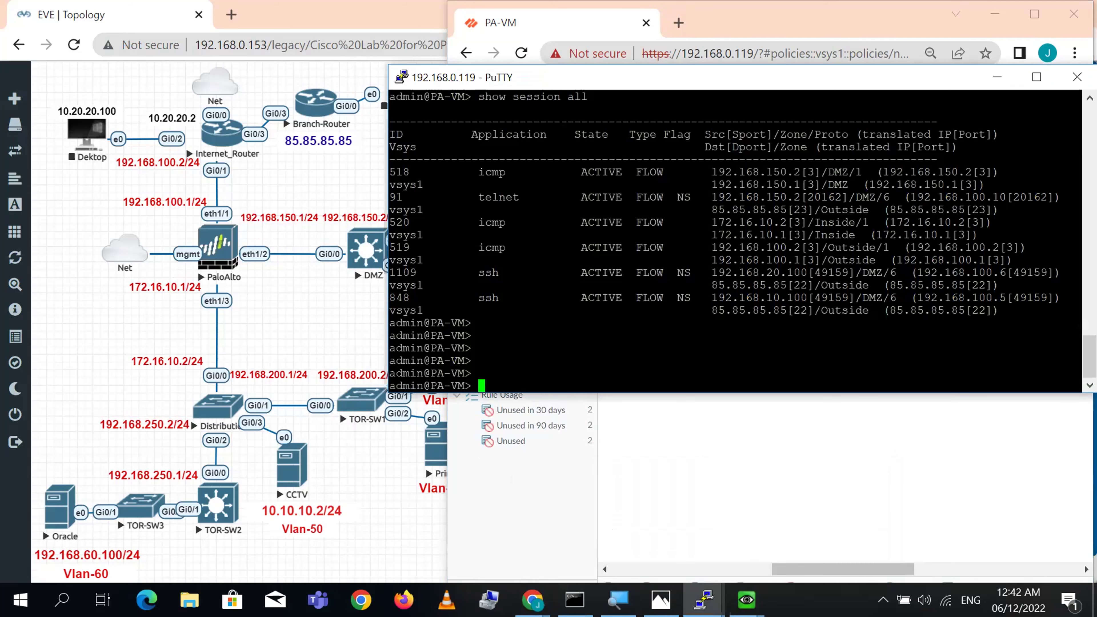
left_click_drag(564, 80, 212, 80)
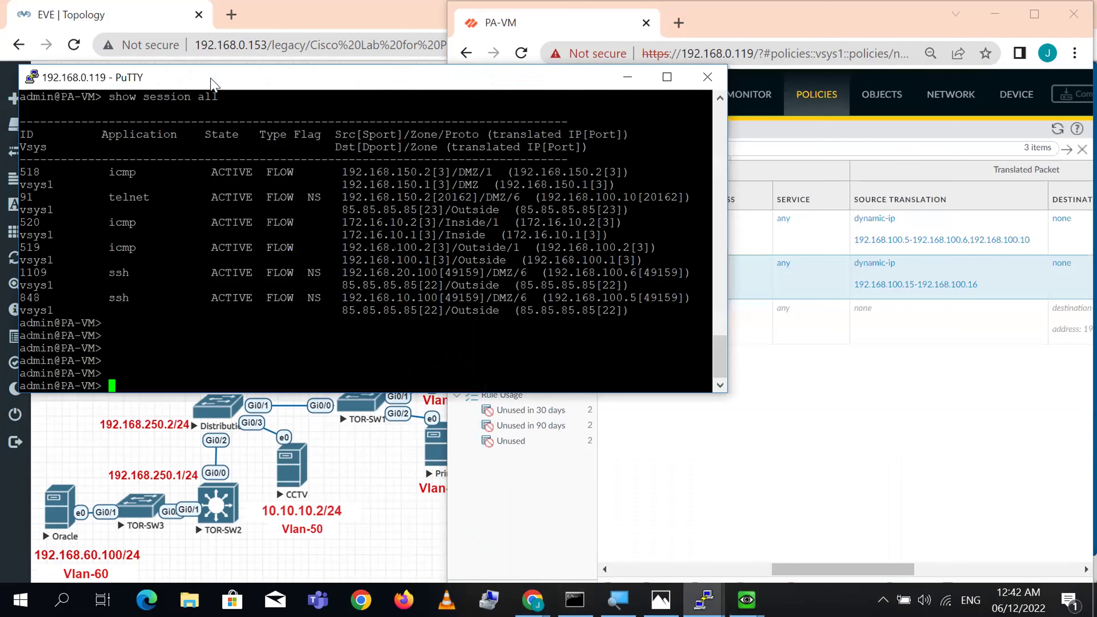
left_click_drag(719, 356, 22, 310)
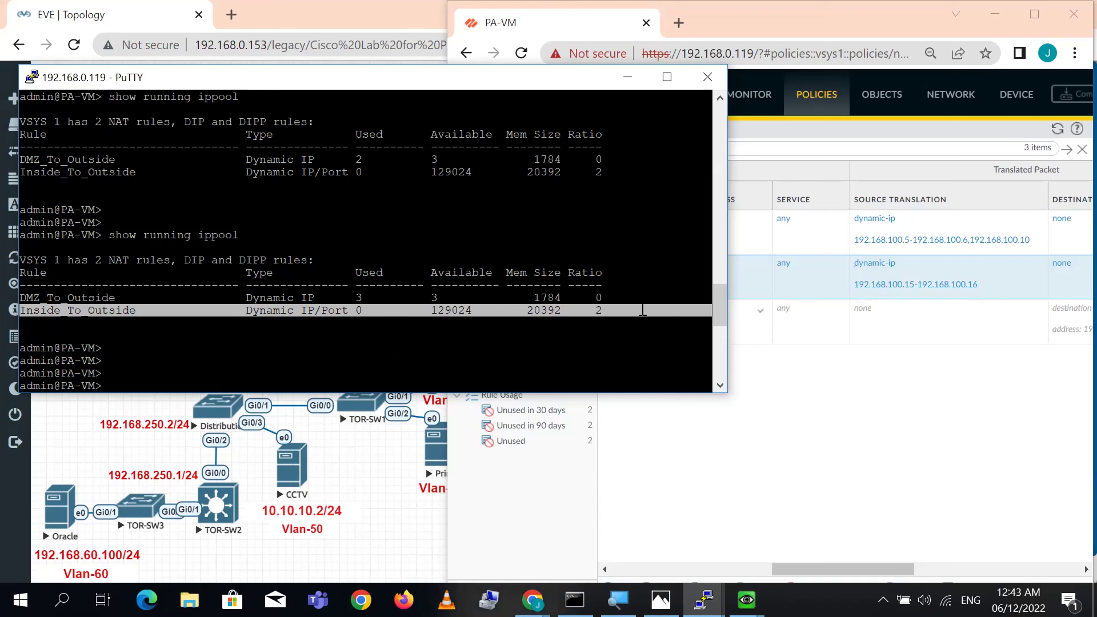
left_click_drag(597, 311, 561, 310)
double_click(319, 311)
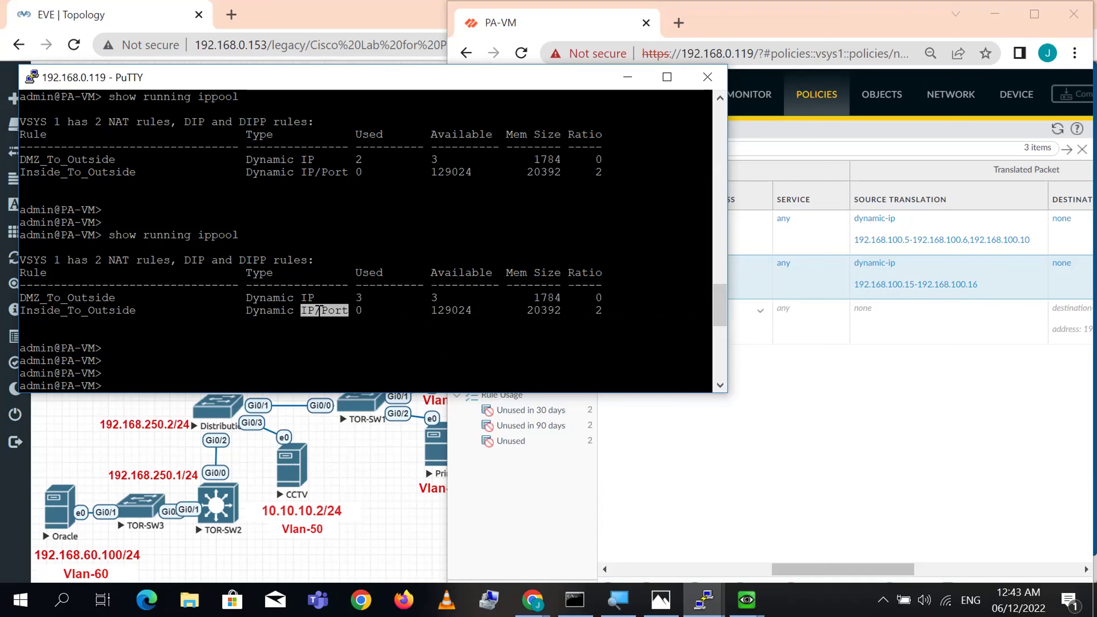
triple_click(319, 310)
scroll(319, 310, "down", 10)
- Rerun 'show running ippool' and highlight Inside_To_Outside's Dynamic type and 2 available addresses
key("Up")
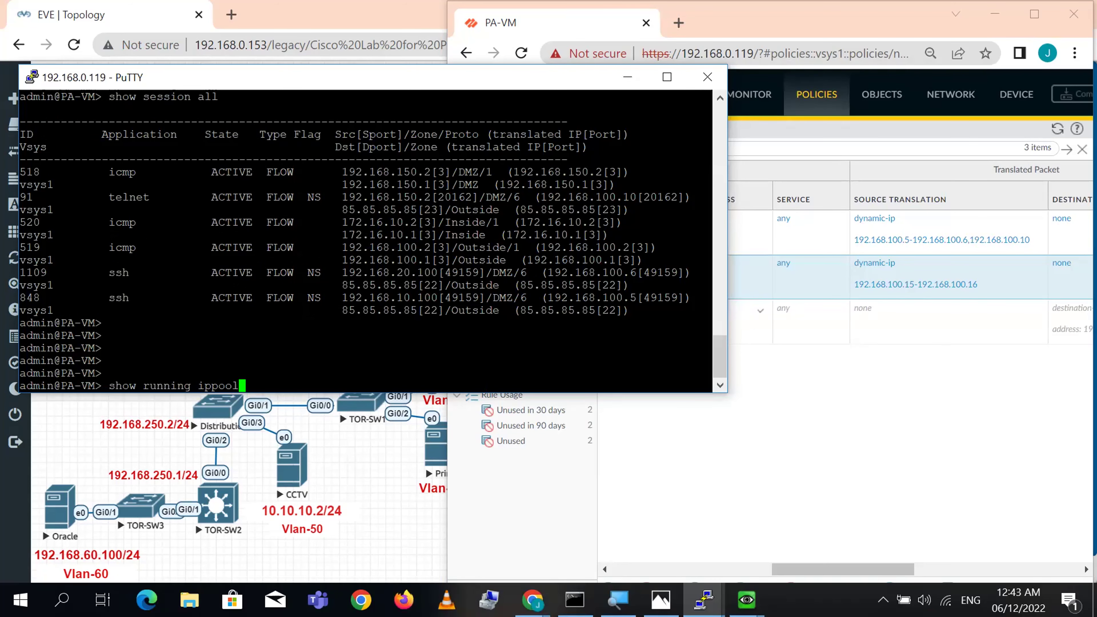
key("Return")
key("Return")
key("Return")
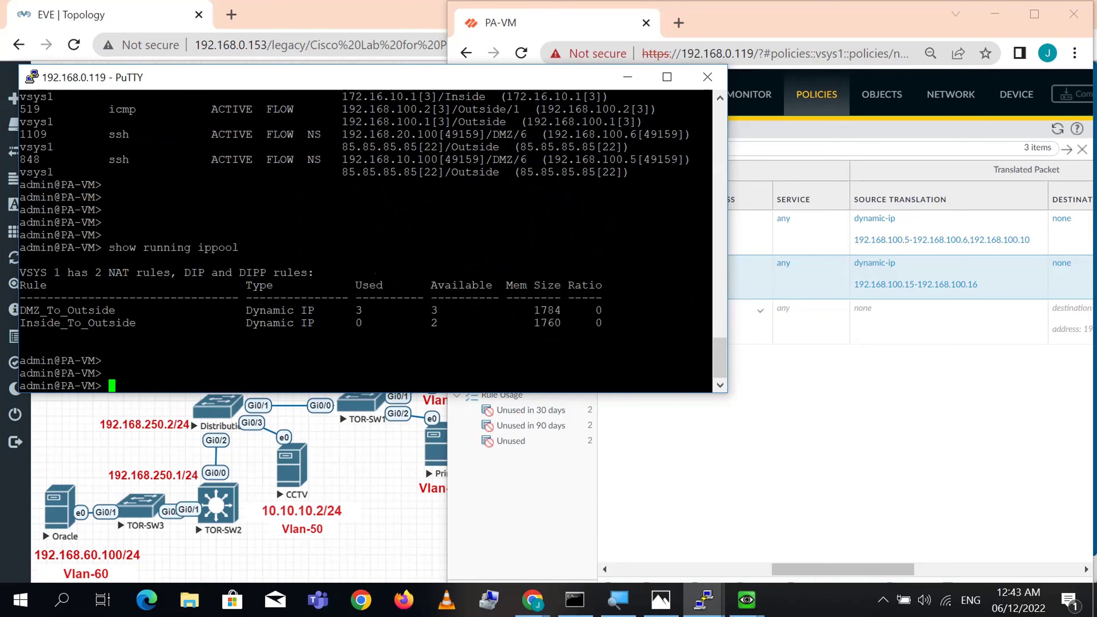
double_click(270, 323)
triple_click(288, 323)
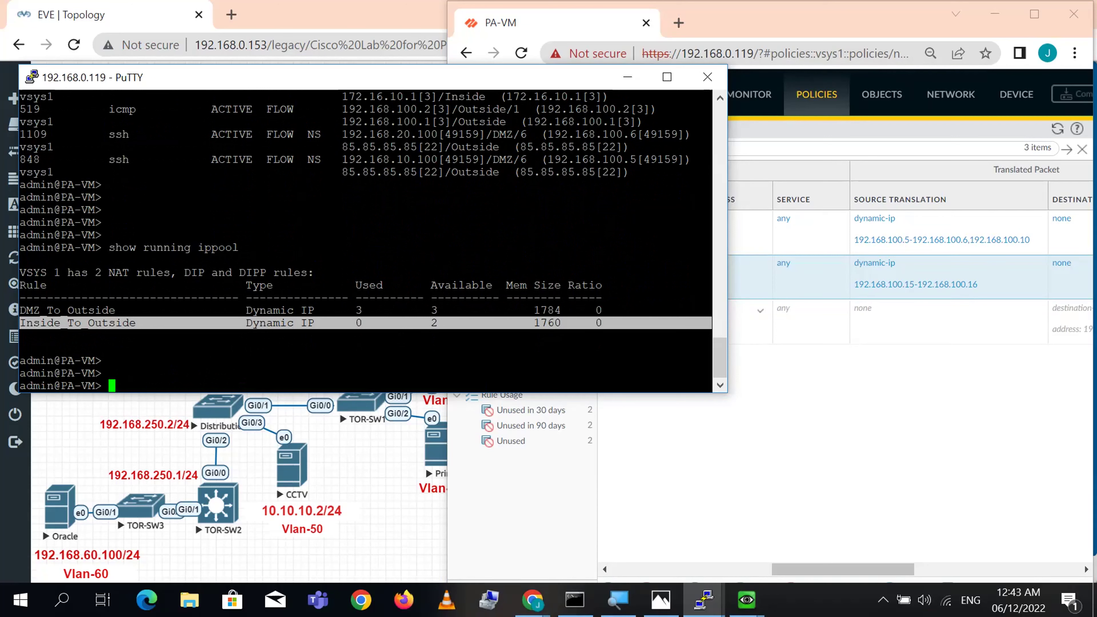
left_click(317, 323)
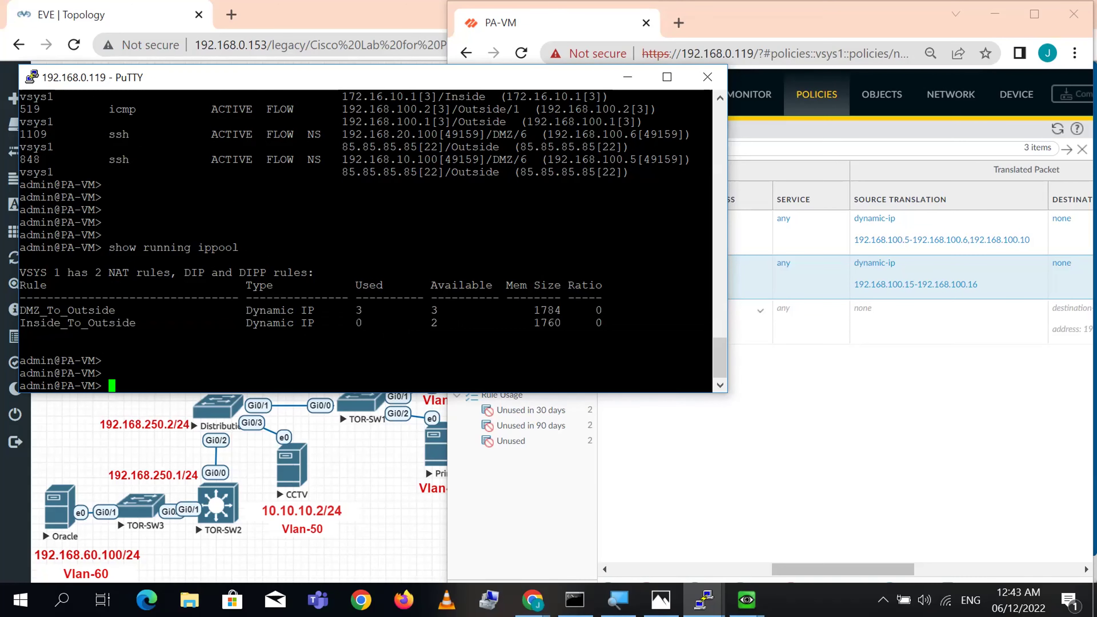
double_click(439, 323)
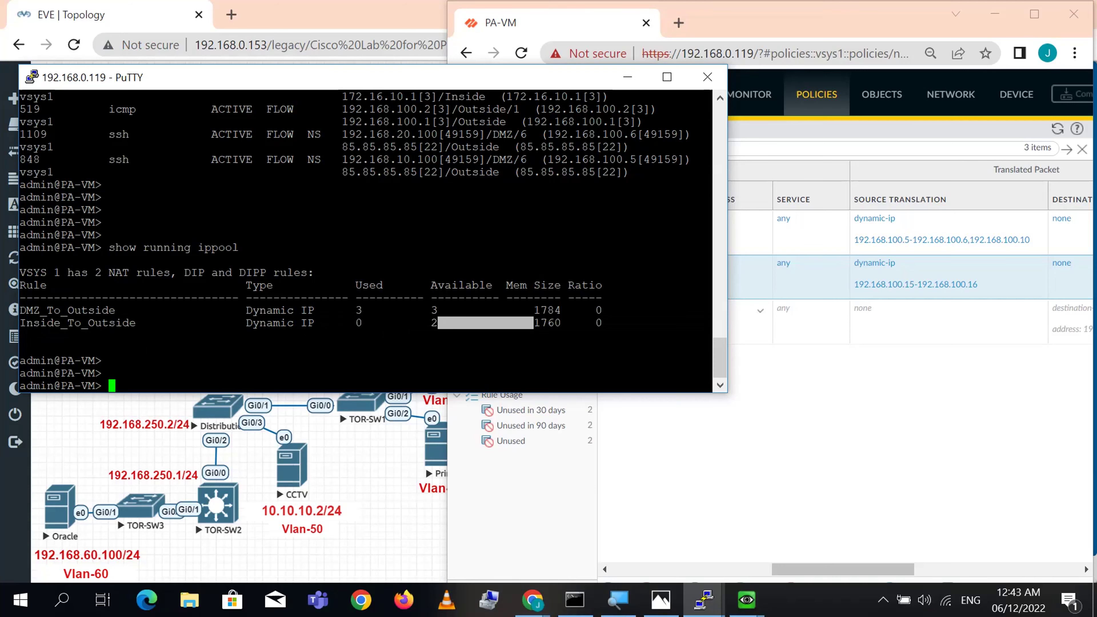
double_click(77, 323)
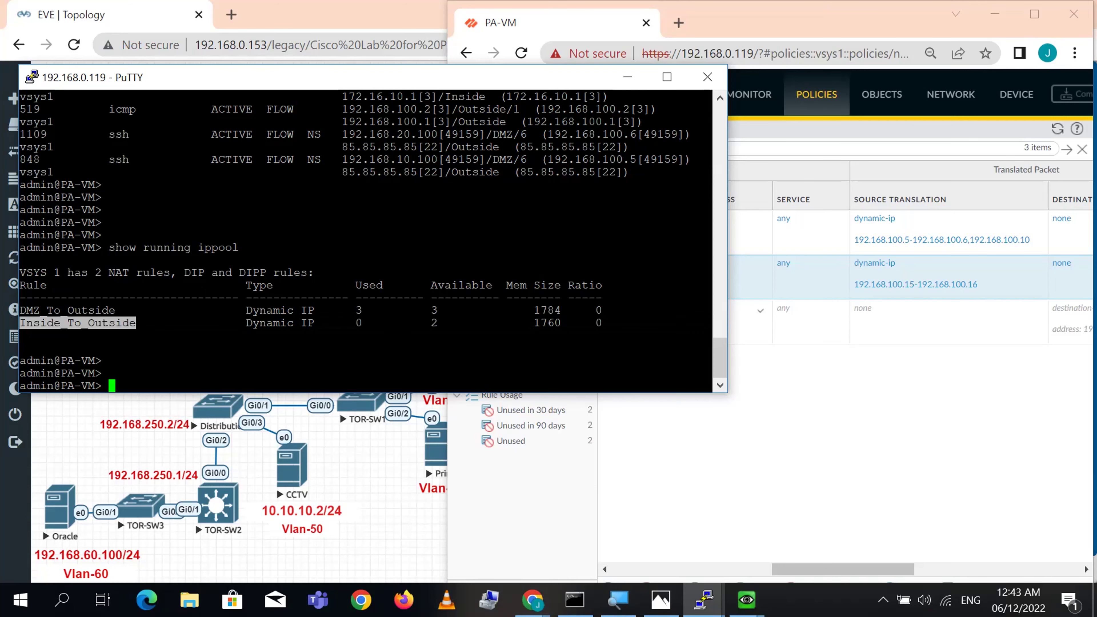
- Open the DB host's VNC console from the EVE topology and launch PuTTY inside it
left_click(363, 496)
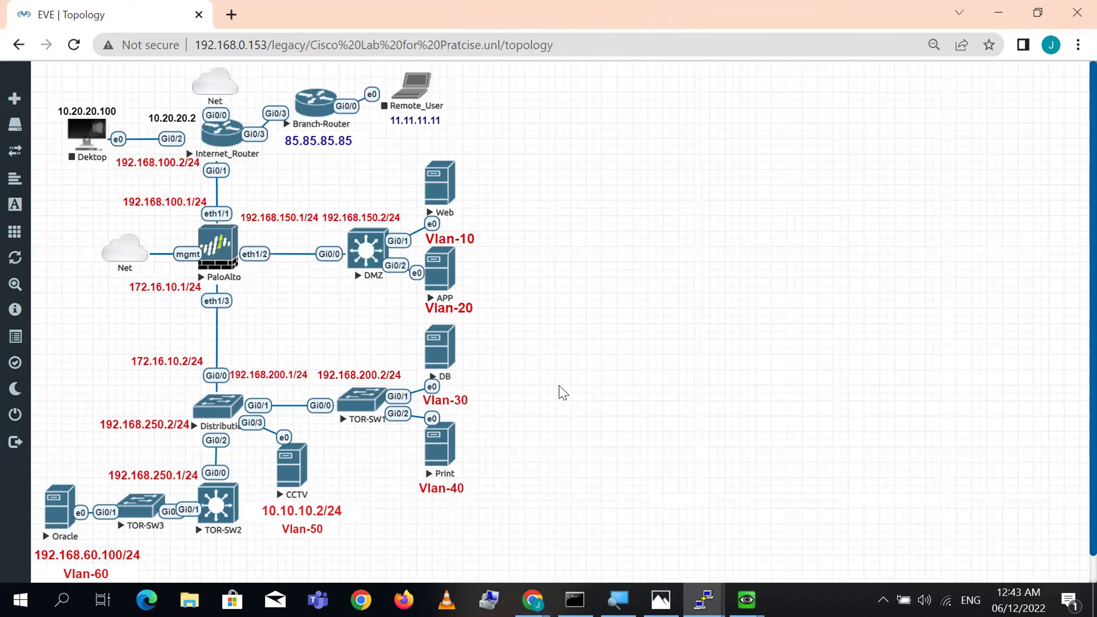
left_click(445, 356)
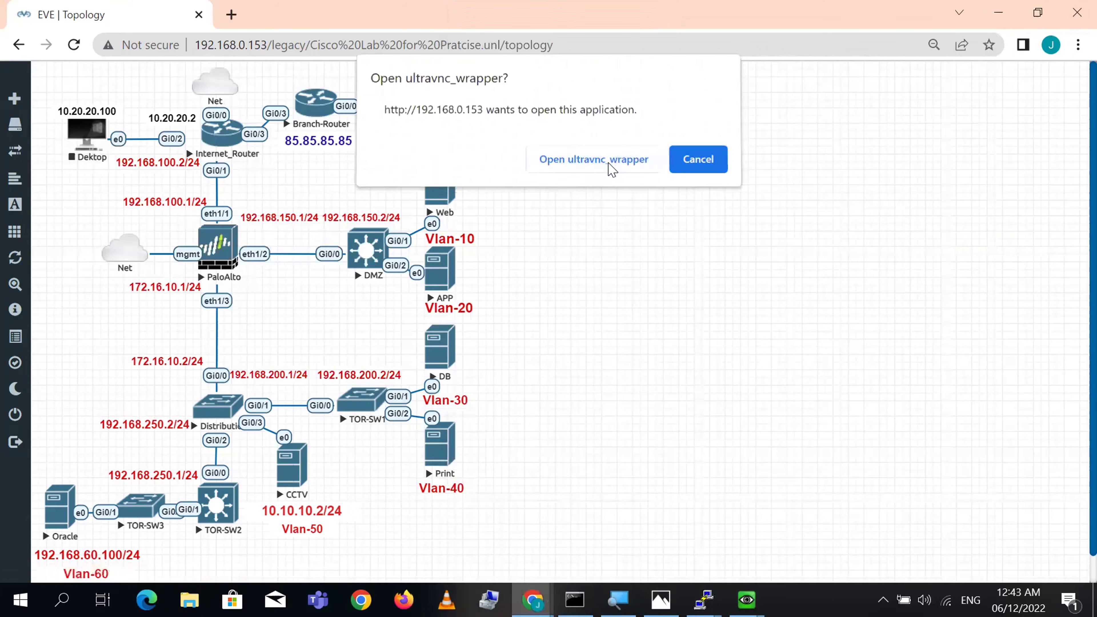
left_click(613, 170)
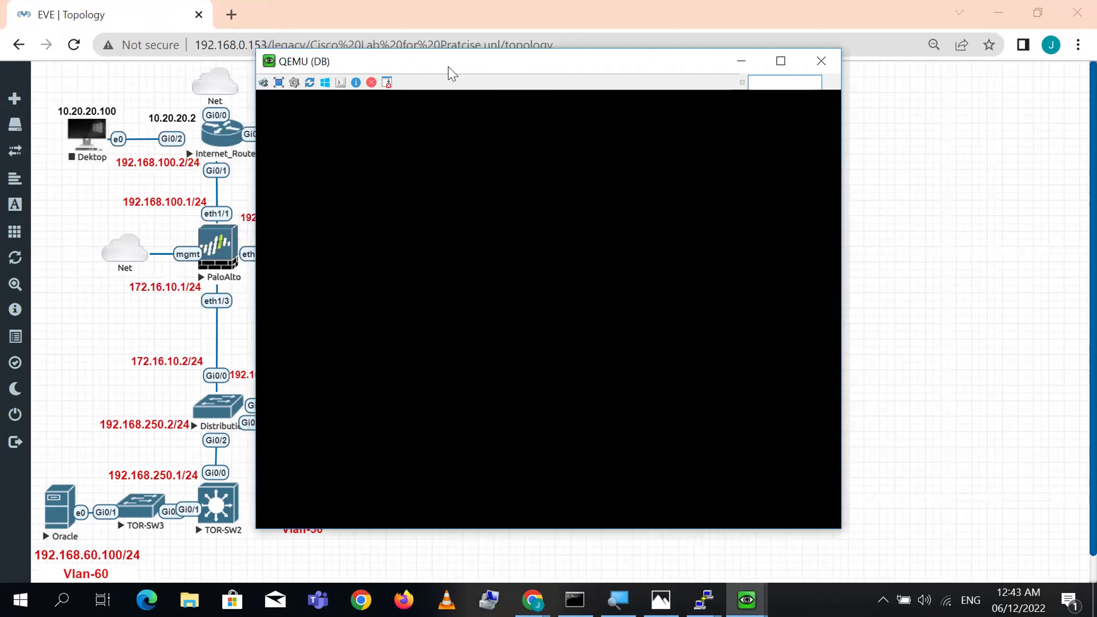
left_click_drag(449, 68, 633, 91)
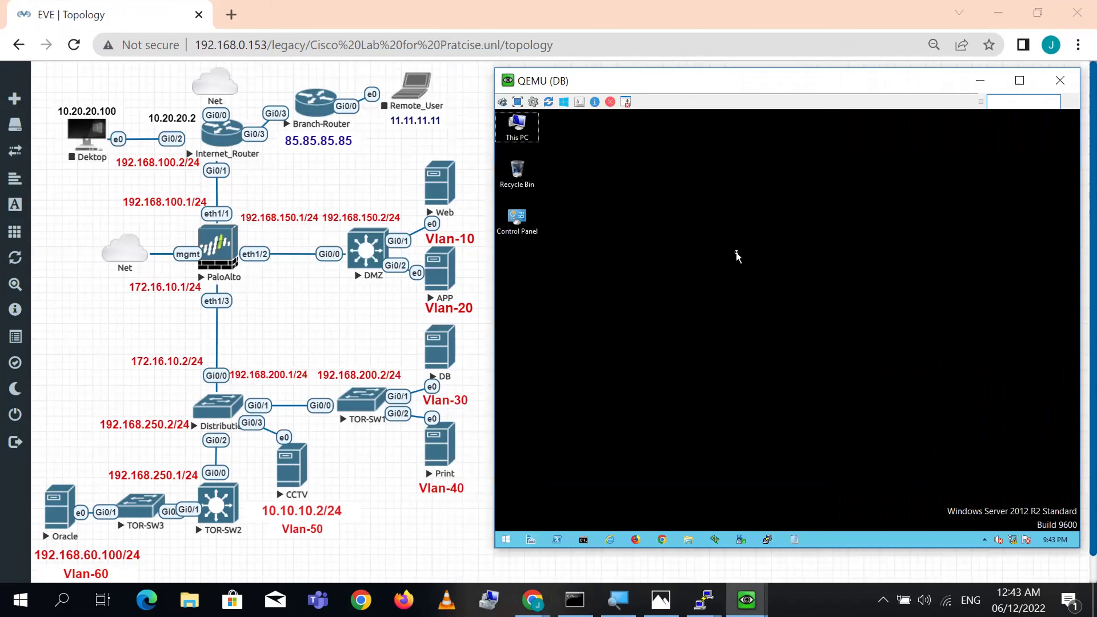
left_click(767, 540)
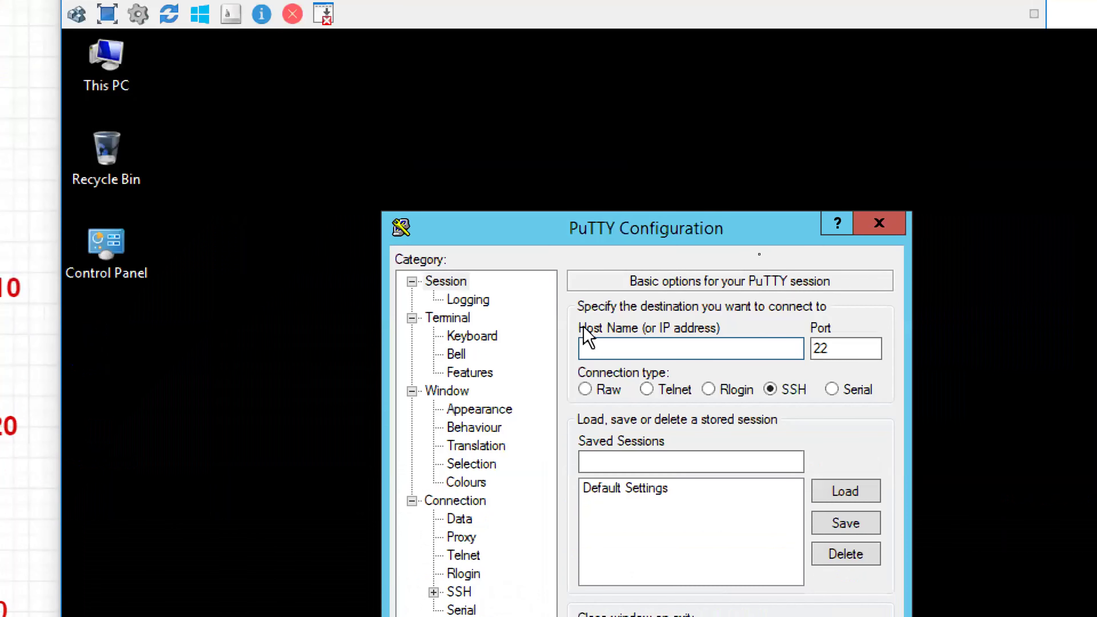
- SSH from the DB host to 85.85.85.85 and log in with the device credentials
left_click(635, 346)
type("85.85.85.85")
key("Return")
type("cisco")
key("Return")
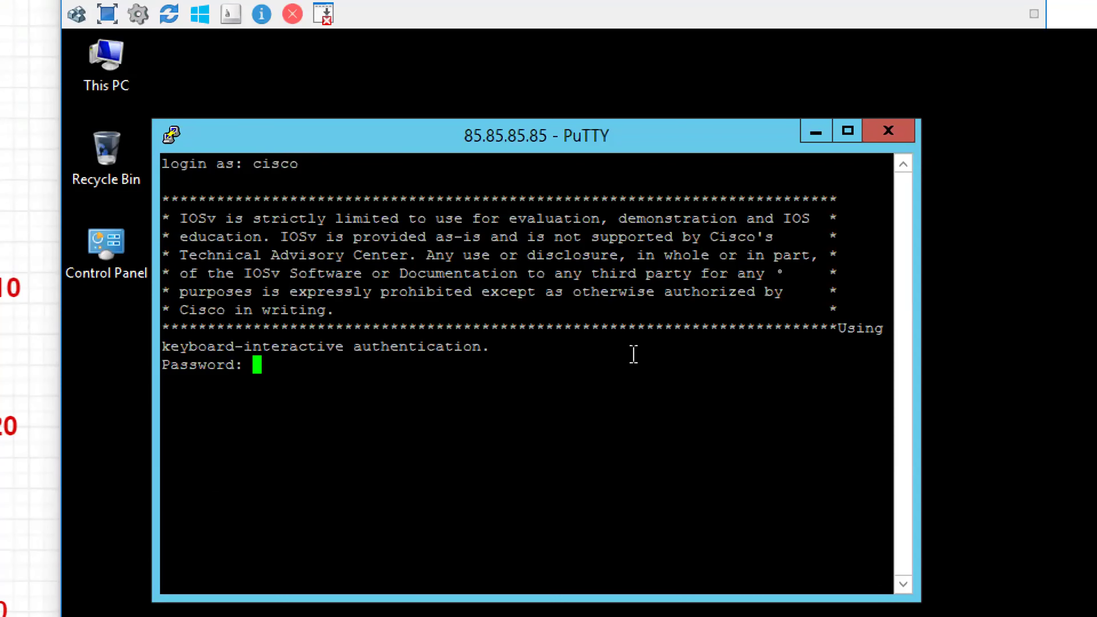
type("cisco")
key("Return")
key("Return")
key("Return")
key("Return")
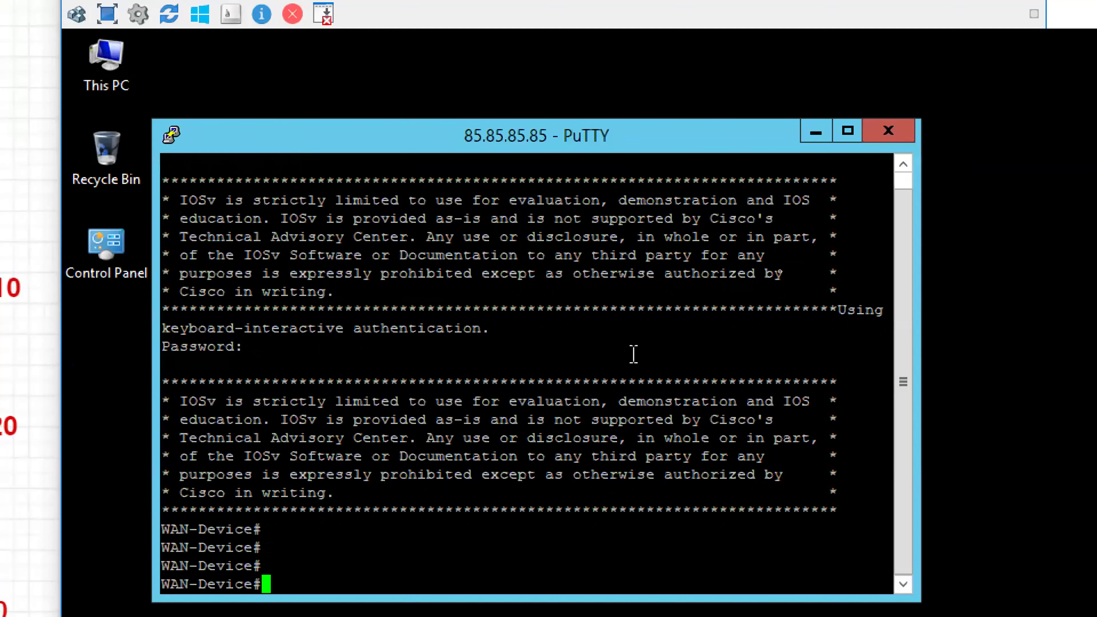
- Run 'sh ip int bri | ex unas' to list the device's active interfaces
key("Return")
key("Return")
type("sh ip intg br")
key("BackSpace")
key("BackSpace")
key("BackSpace")
key("BackSpace")
key("BackSpace")
type("bri | ex unas")
key("Return")
key("Return")
key("Return")
key("Return")
key("Return")
key("Return")
- Run 'sh cdp neighbors' to find neighbor IR on Gig 0/3, then leave the DB console
type("sh cdp")
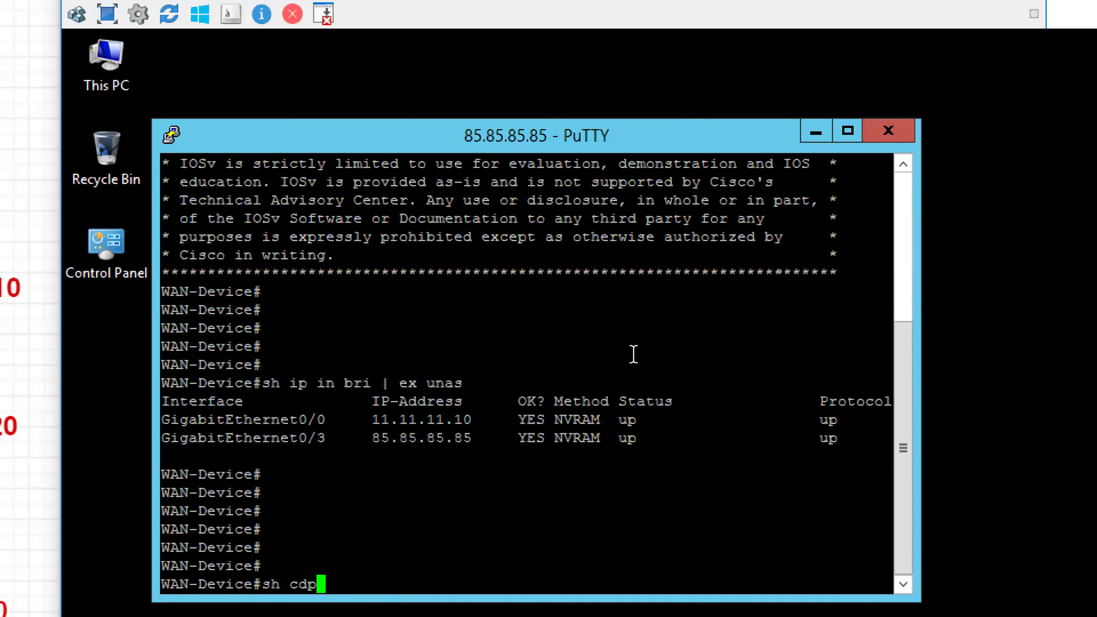
type(" nbei")
key("BackSpace")
key("BackSpace")
key("BackSpace")
type("ei")
key("Tab")
key("Return")
key("Return")
key("Return")
key("Return")
key("Return")
key("Return")
key("Return")
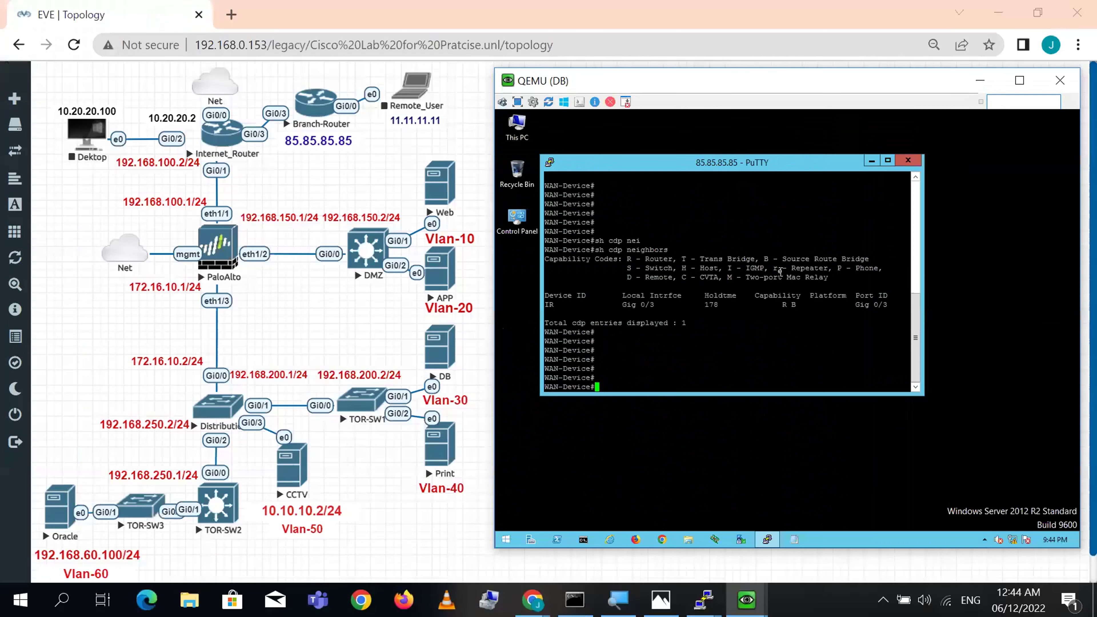
key("alt+Tab")
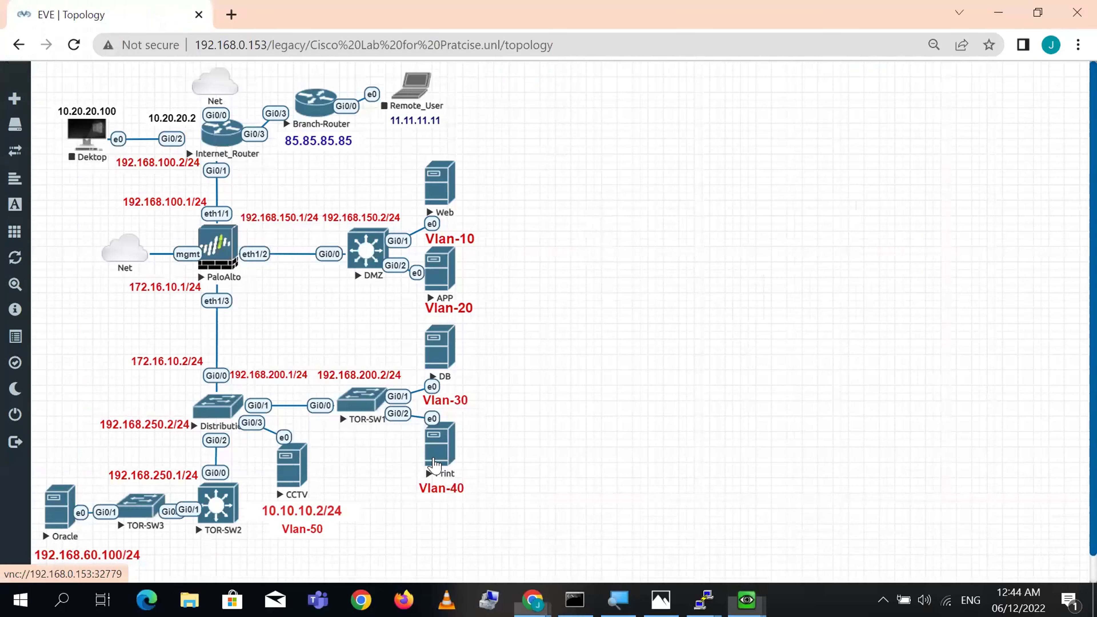
- Open the Print host's VNC console, shift it right, and launch PuTTY inside it
left_click(594, 164)
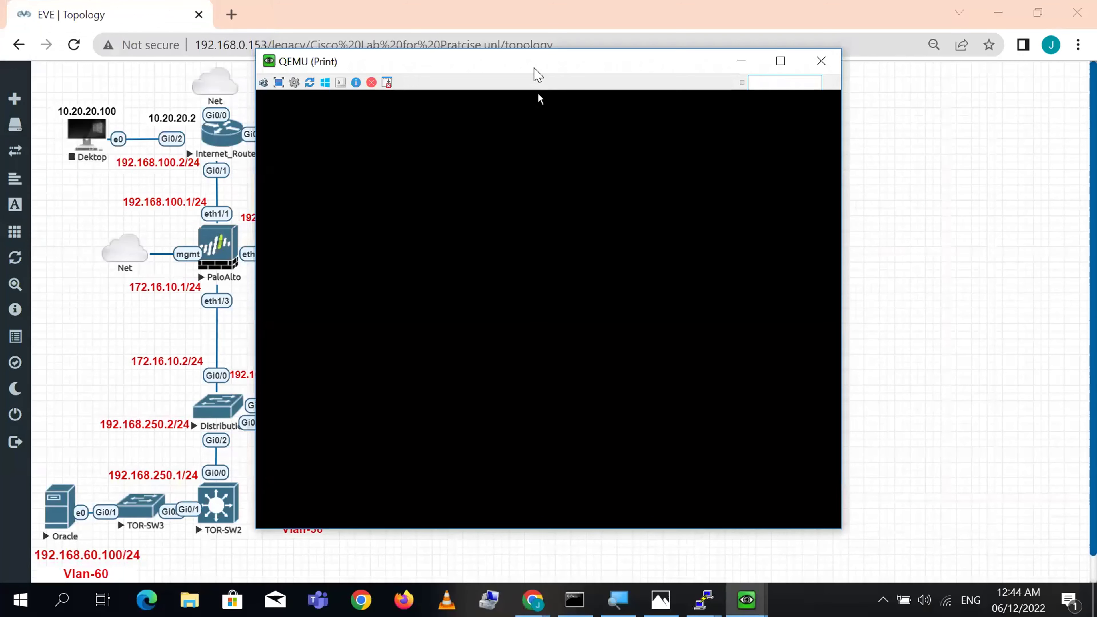
left_click_drag(539, 74, 746, 73)
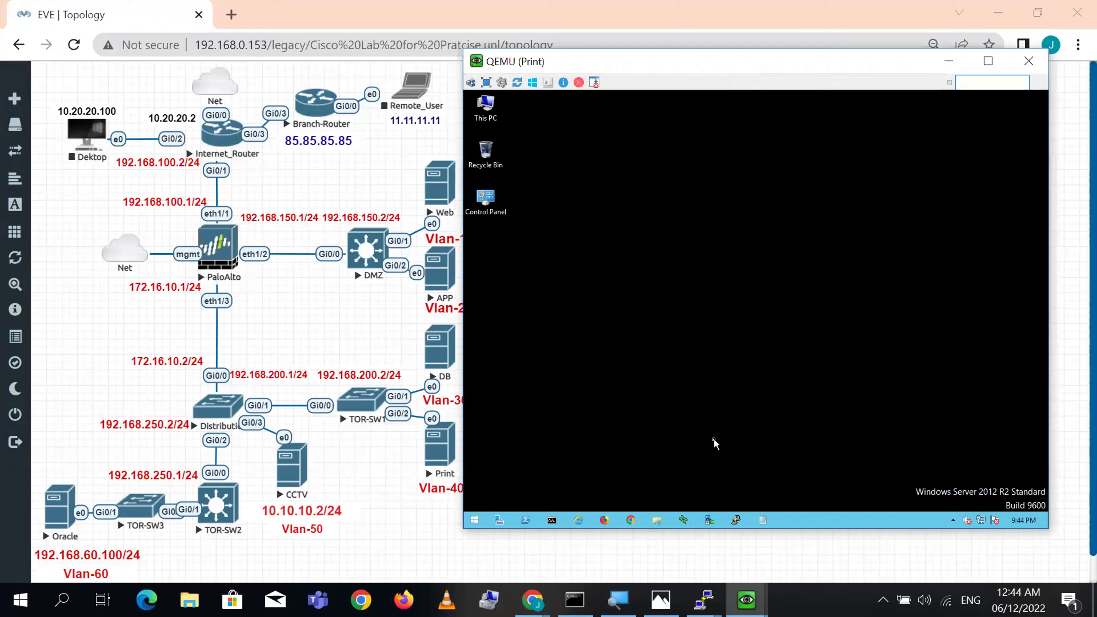
left_click(736, 520)
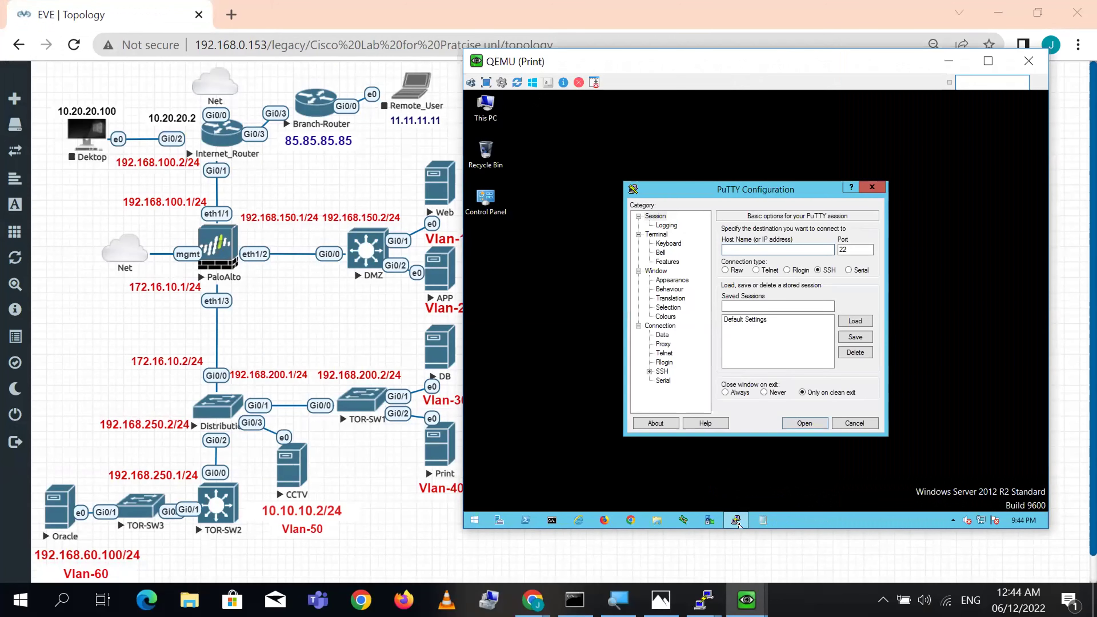
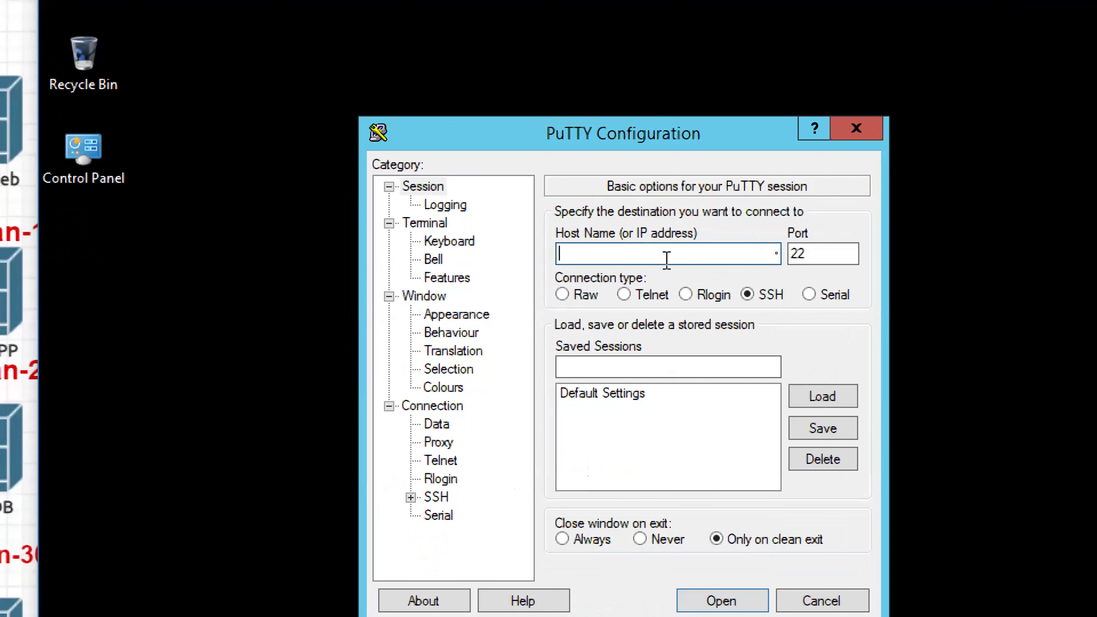
- SSH into 85.85.85.85 as cisco and run 'sh ip int bri' to list interfaces
type("85.85.85.85")
key("Return")
type("cisco")
key("Return")
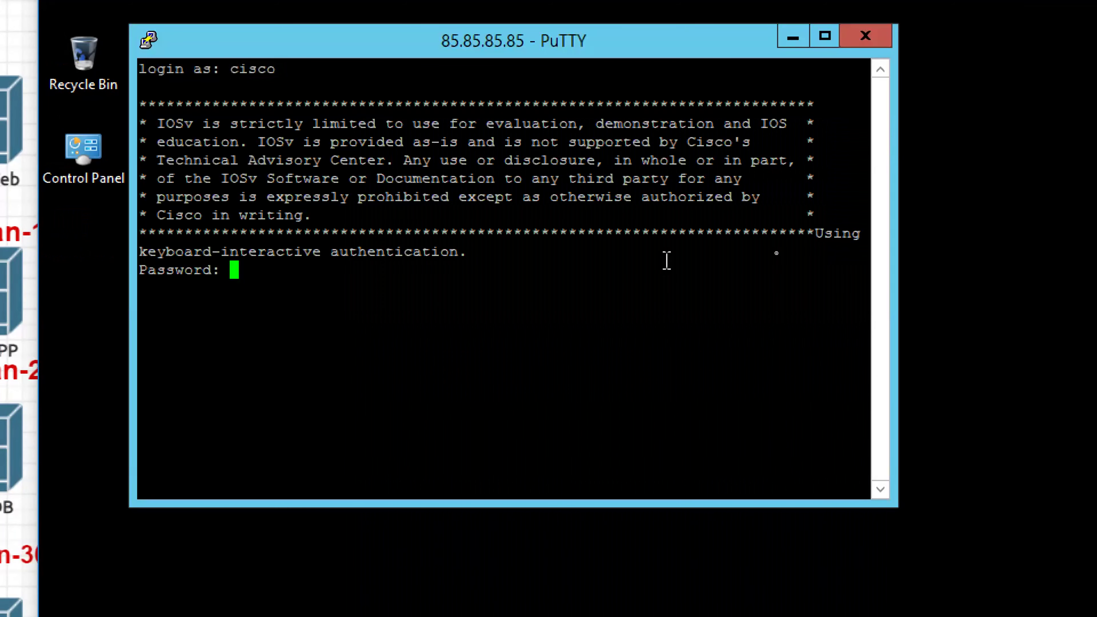
key("Return")
key("Return")
key("Return")
key("Return")
type("sh ip int br")
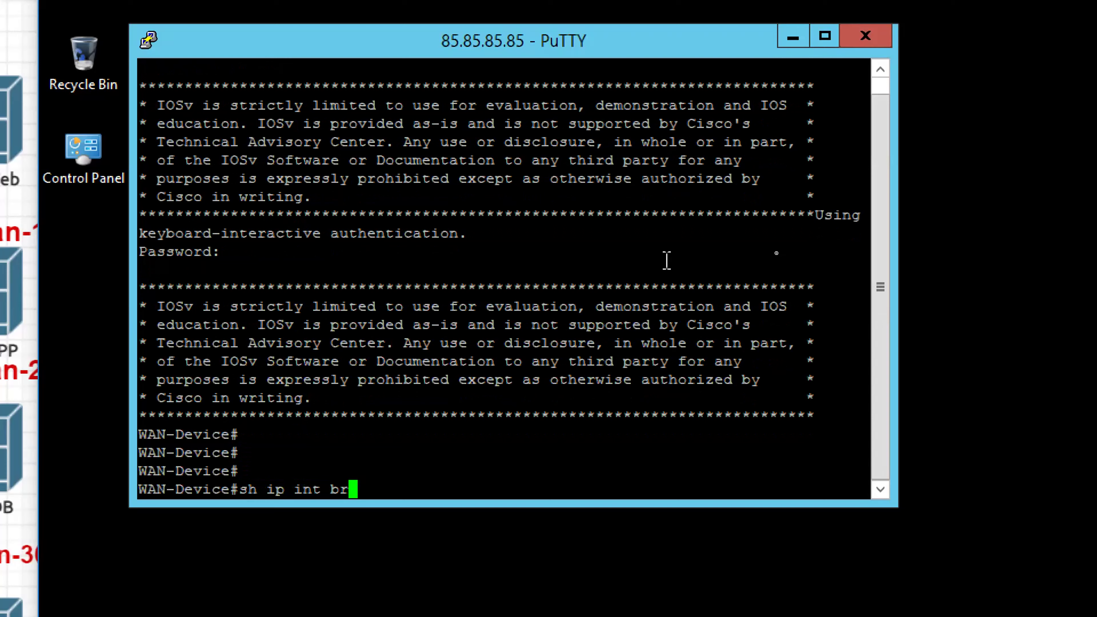
type("i")
key("Return")
key("Return")
key("Return")
key("Return")
key("Return")
key("Return")
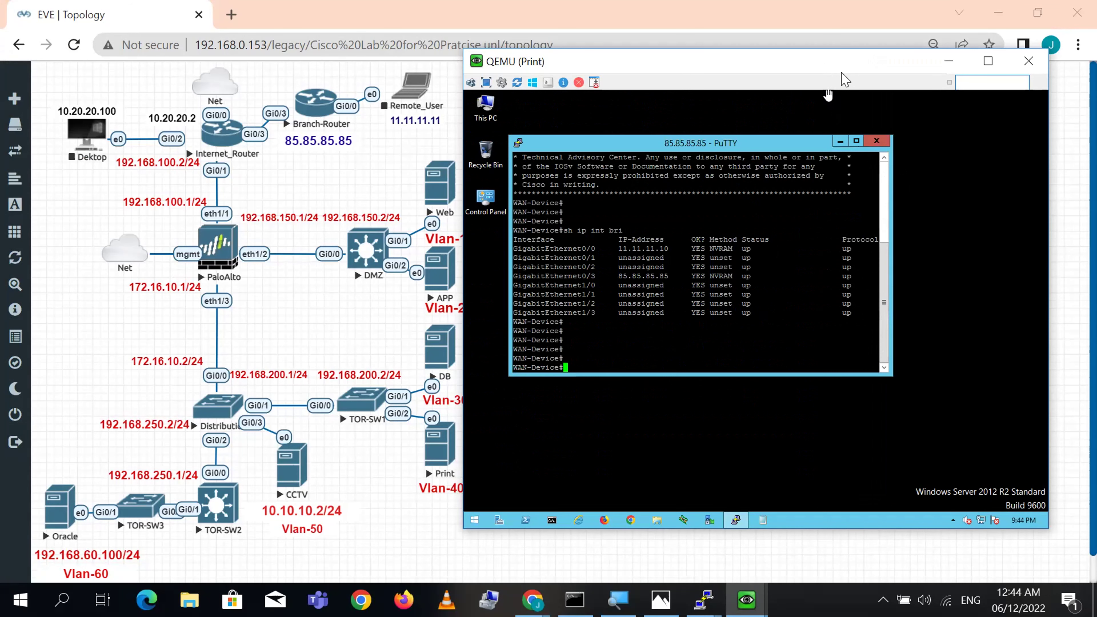
- Rerun 'show running ippool' on the firewall and mark Inside_To_Outside's Used and Available counts
left_click(948, 61)
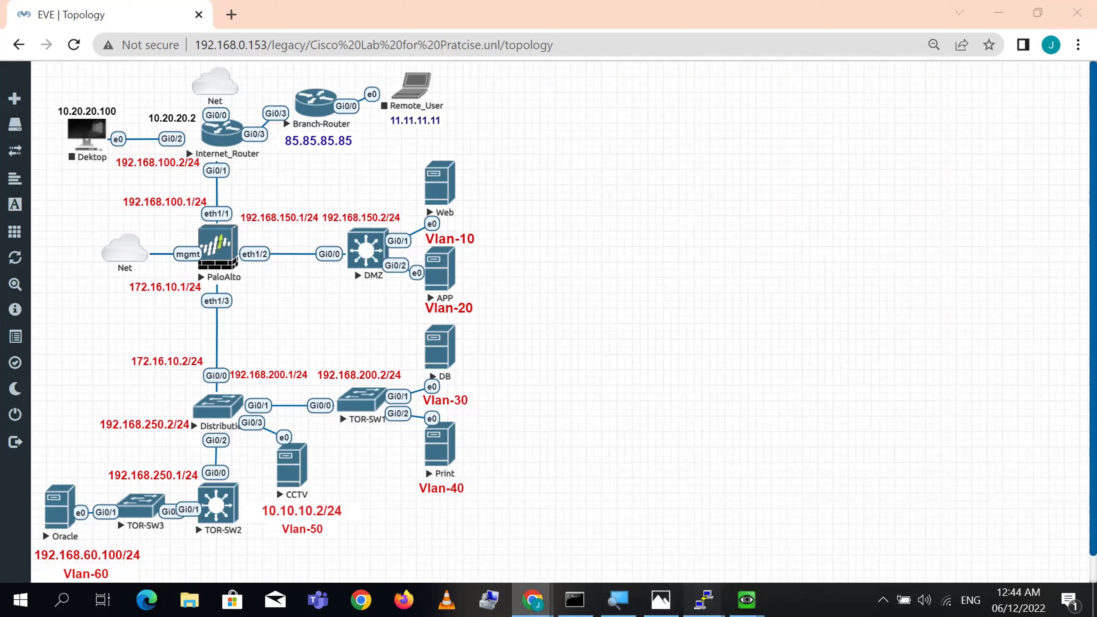
mouse_move(704, 600)
left_click(623, 552)
key("Return")
key("Up")
key("Return")
key("Return")
key("Return")
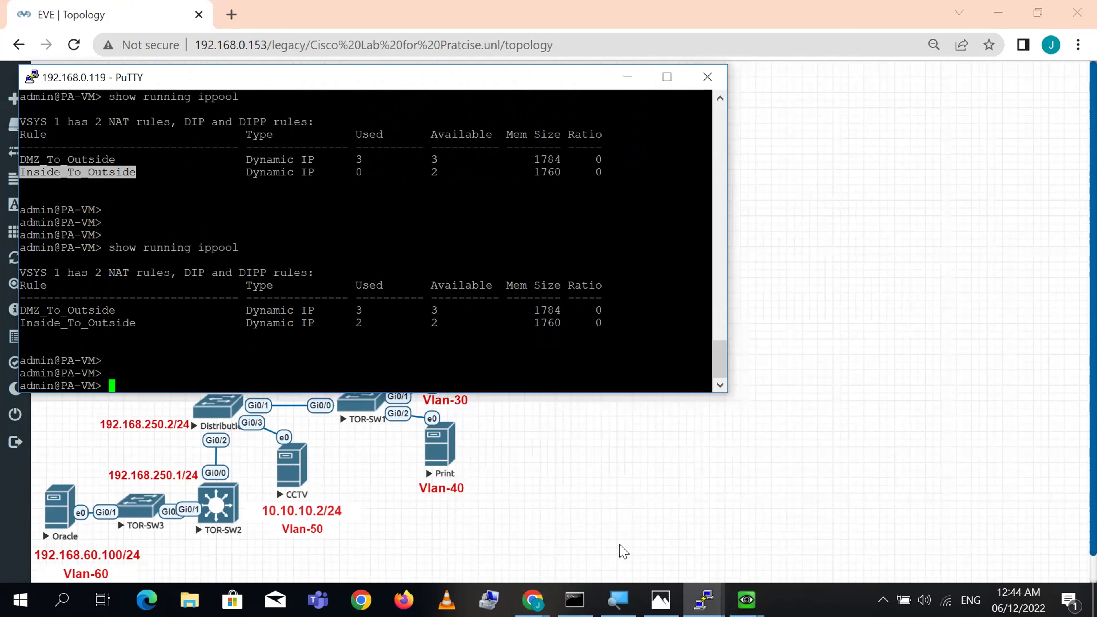
double_click(359, 323)
double_click(434, 323)
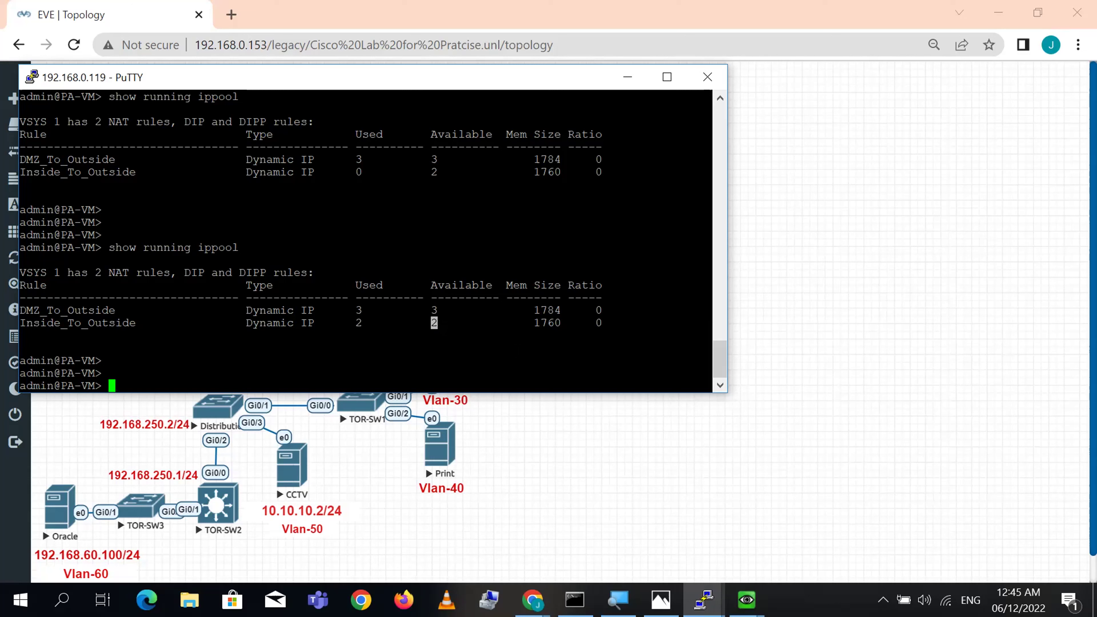
- Maximize the firewall terminal and run 'show session all'
key("Up")
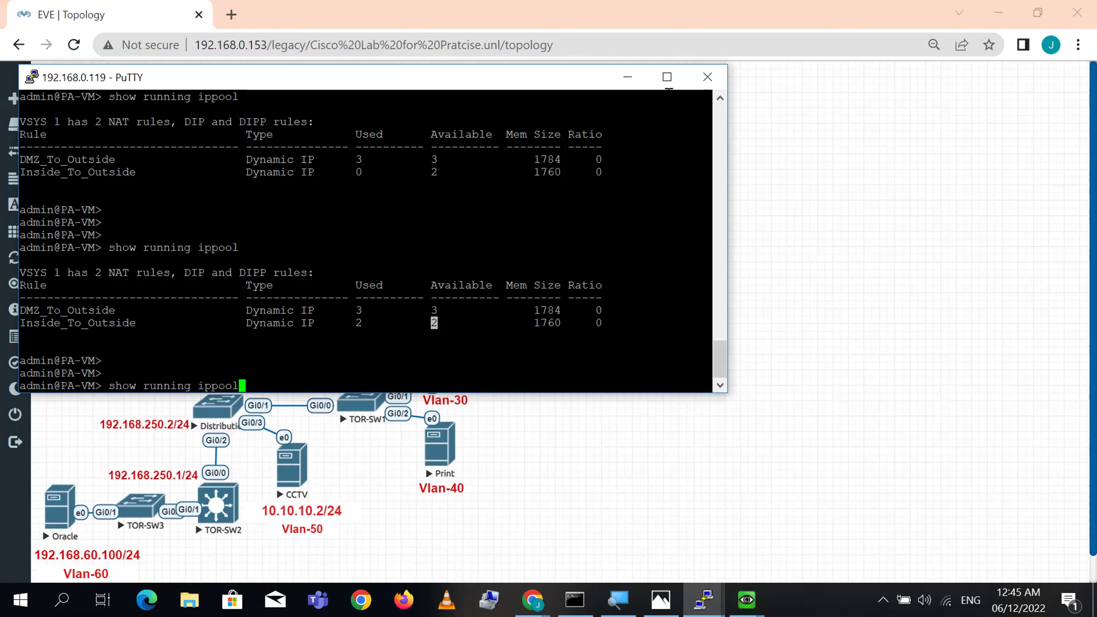
left_click(667, 77)
key("Up")
key("Return")
key("Return")
key("Return")
key("Return")
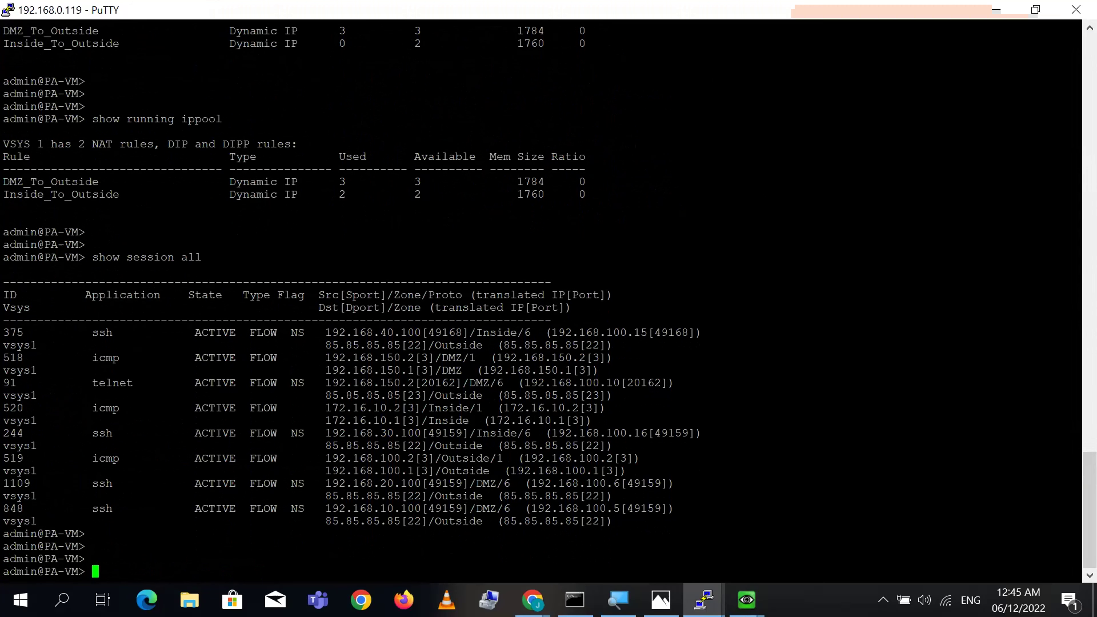
left_click_drag(648, 421, 735, 527)
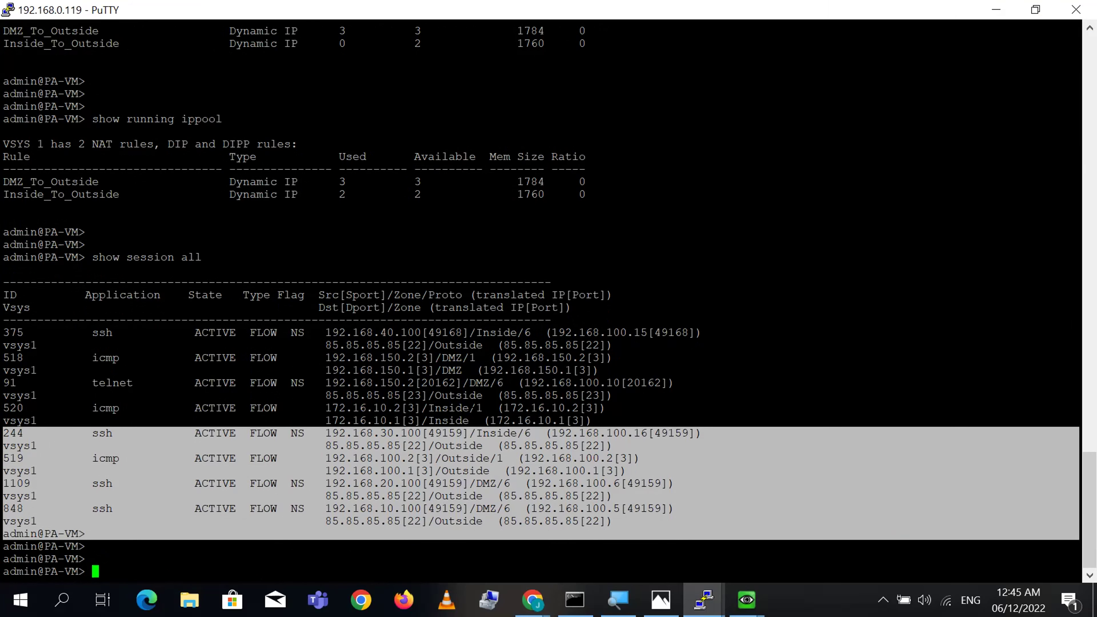
left_click(908, 539)
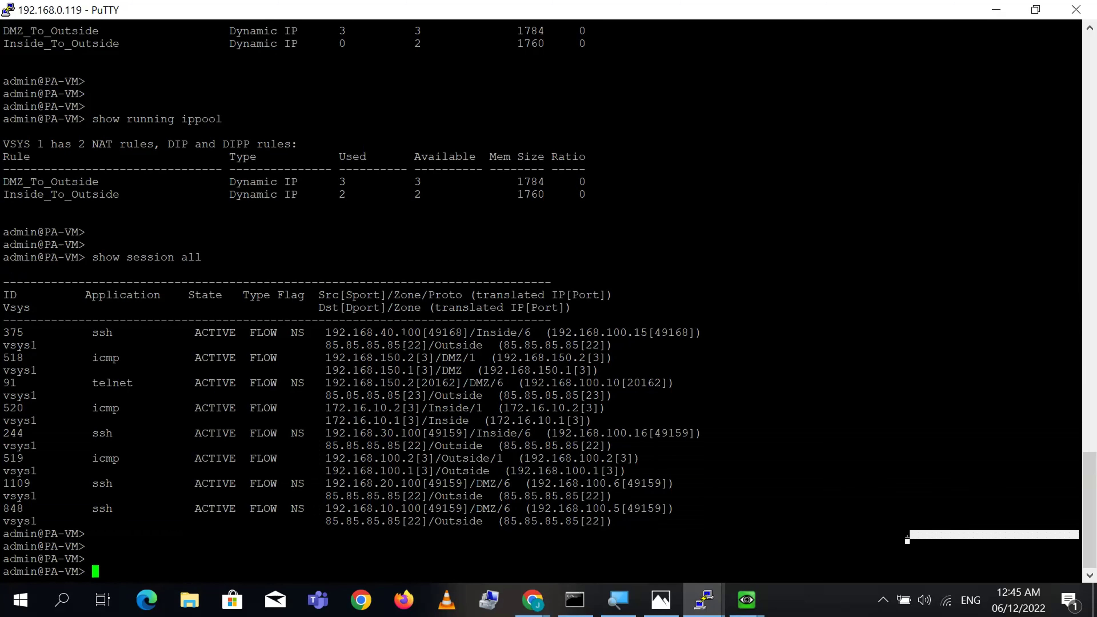
double_click(397, 333)
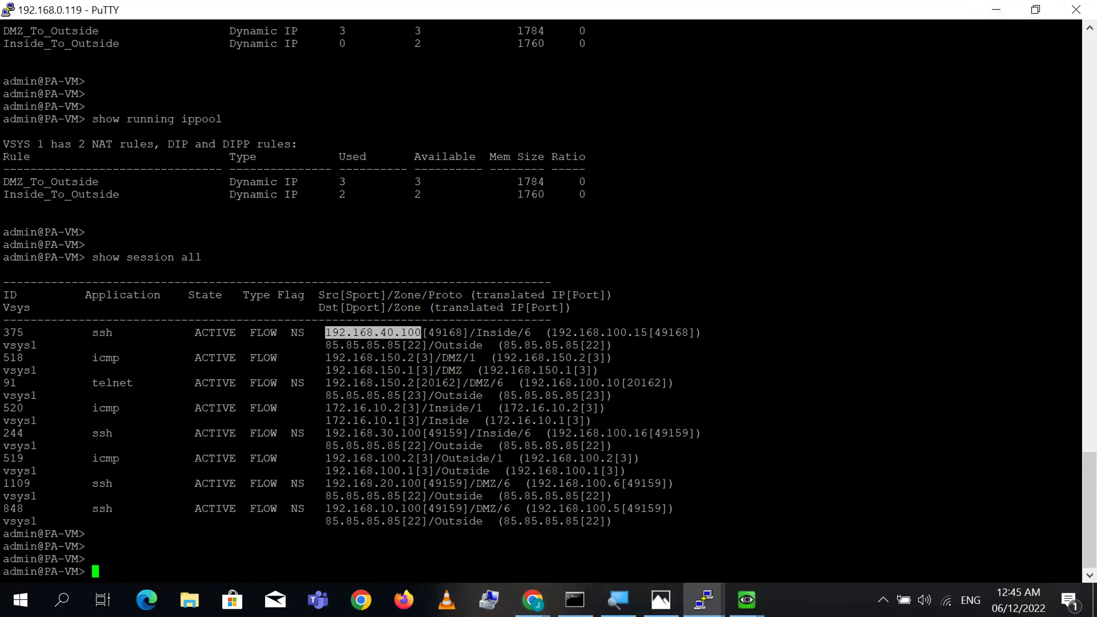
left_click(533, 600)
left_click(463, 543)
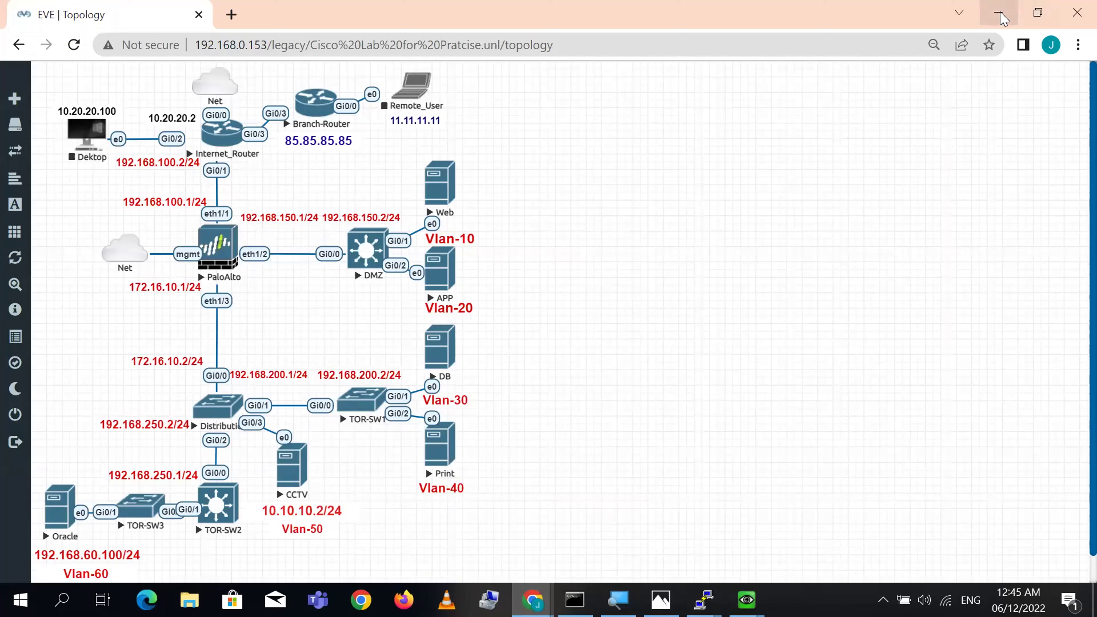
left_click(1000, 15)
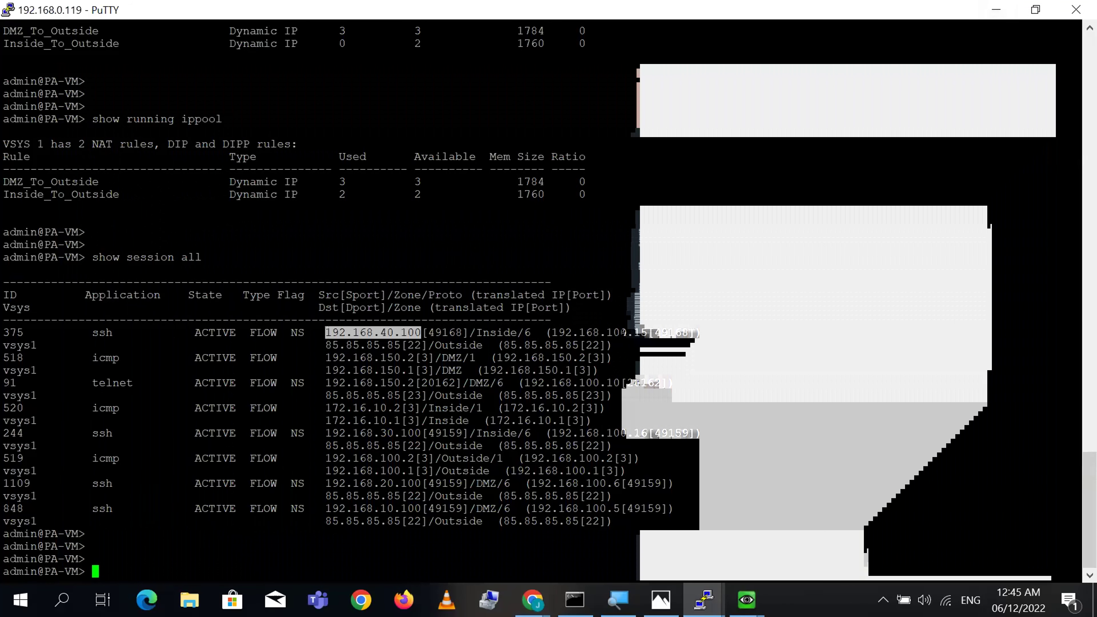
double_click(383, 332)
double_click(300, 332)
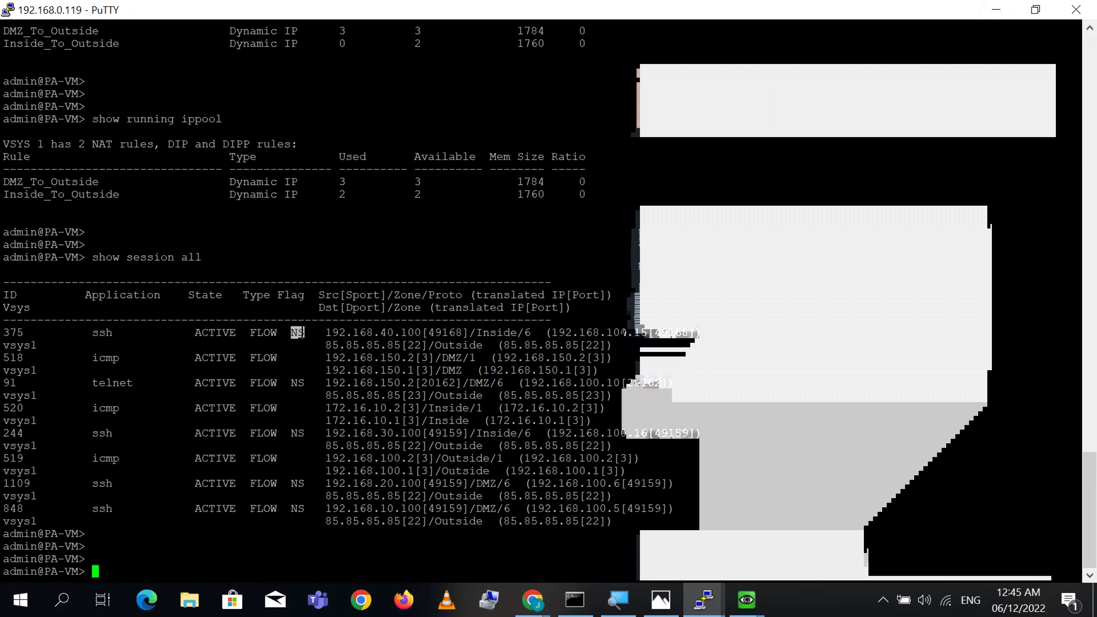
double_click(105, 334)
double_click(13, 332)
double_click(297, 333)
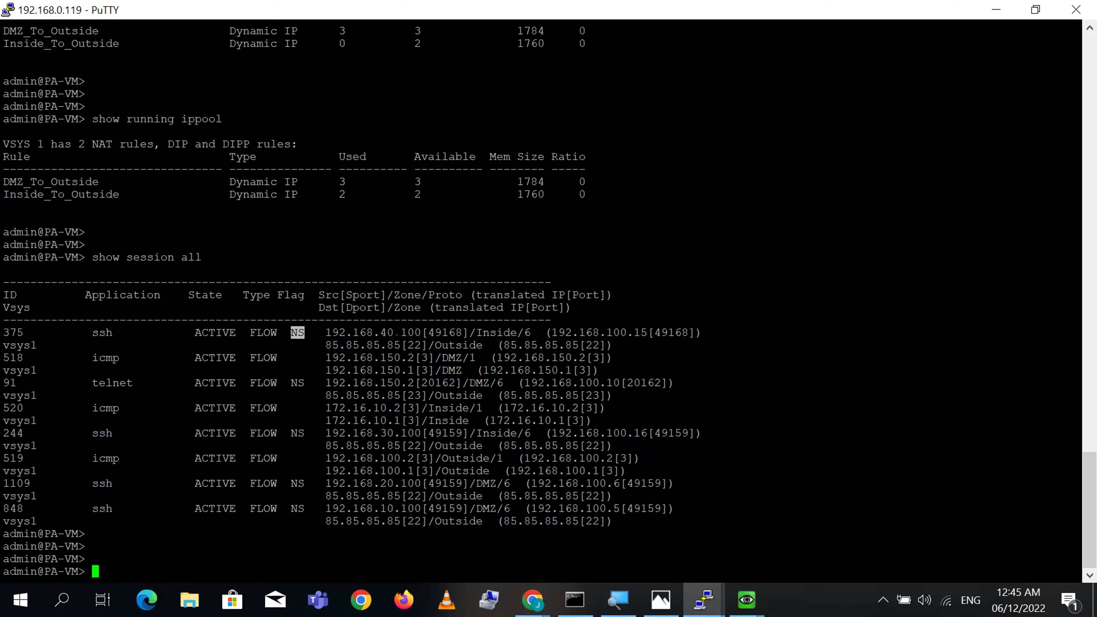
double_click(396, 333)
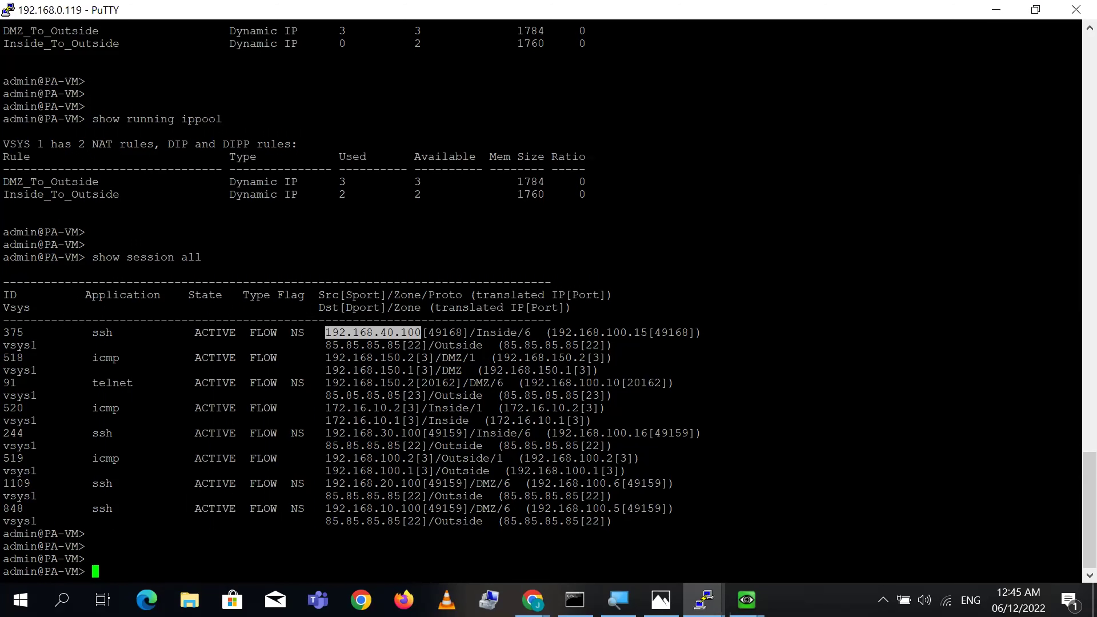
double_click(335, 295)
double_click(374, 333)
double_click(363, 295)
double_click(441, 333)
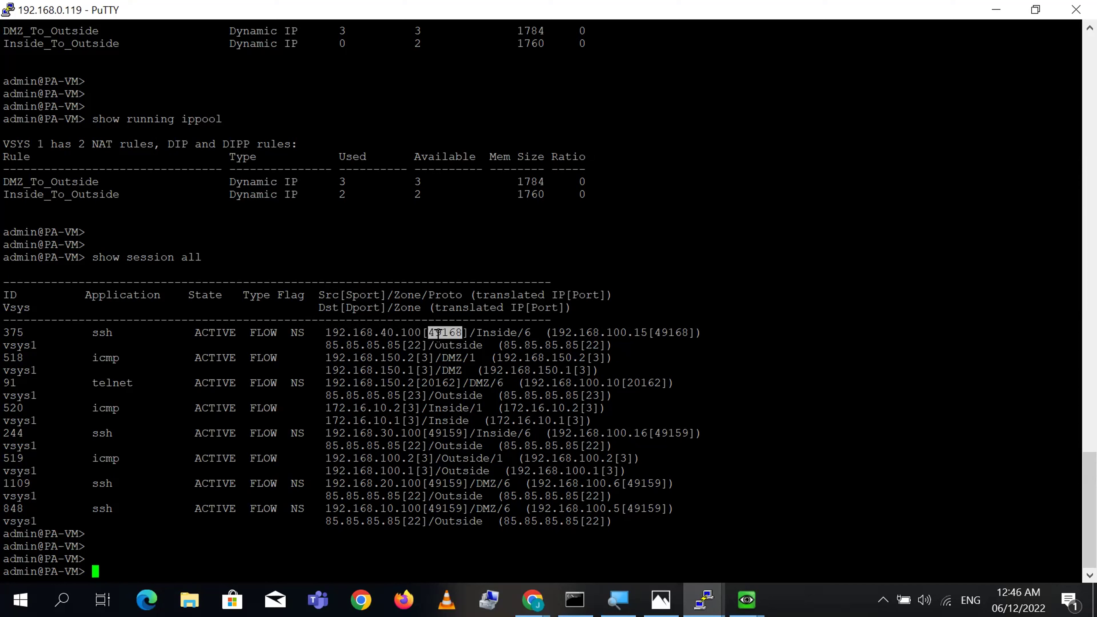
double_click(493, 333)
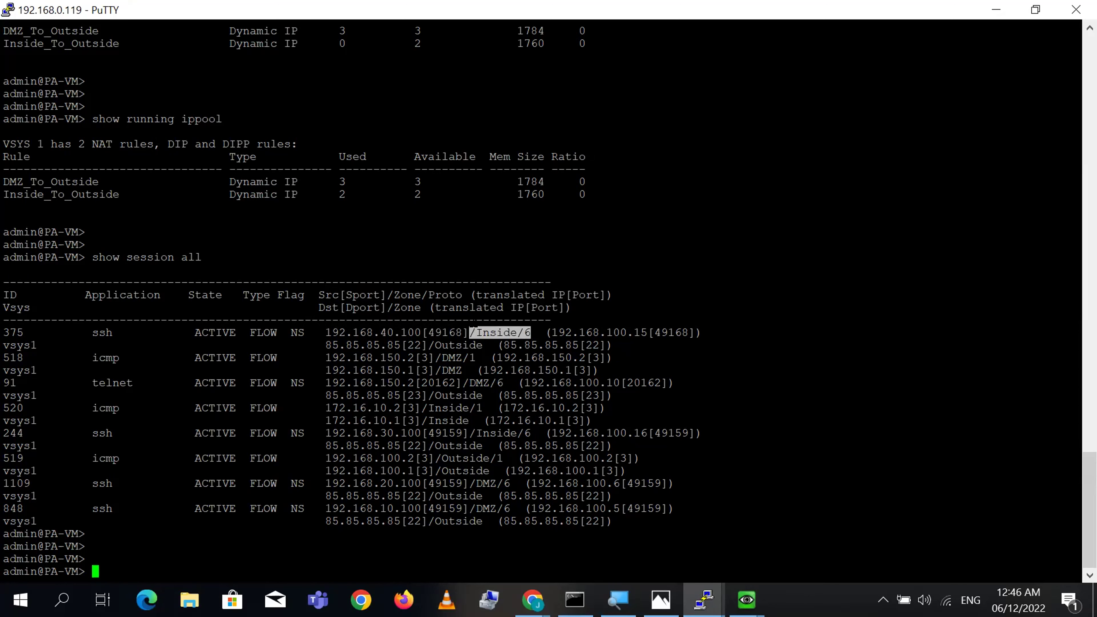
double_click(423, 295)
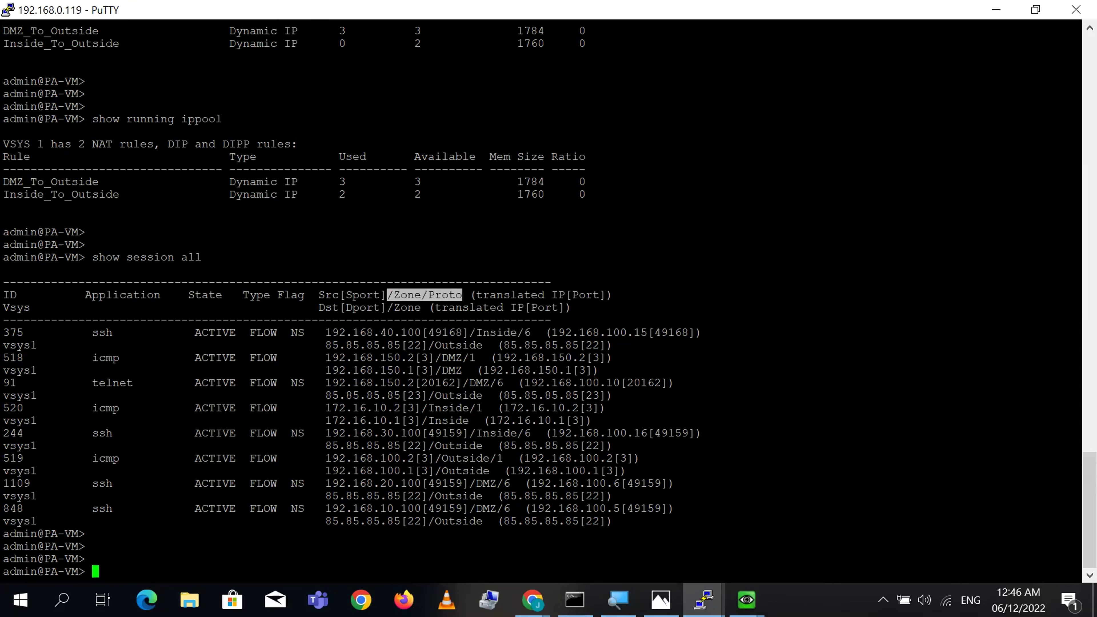
left_click(547, 339)
triple_click(582, 336)
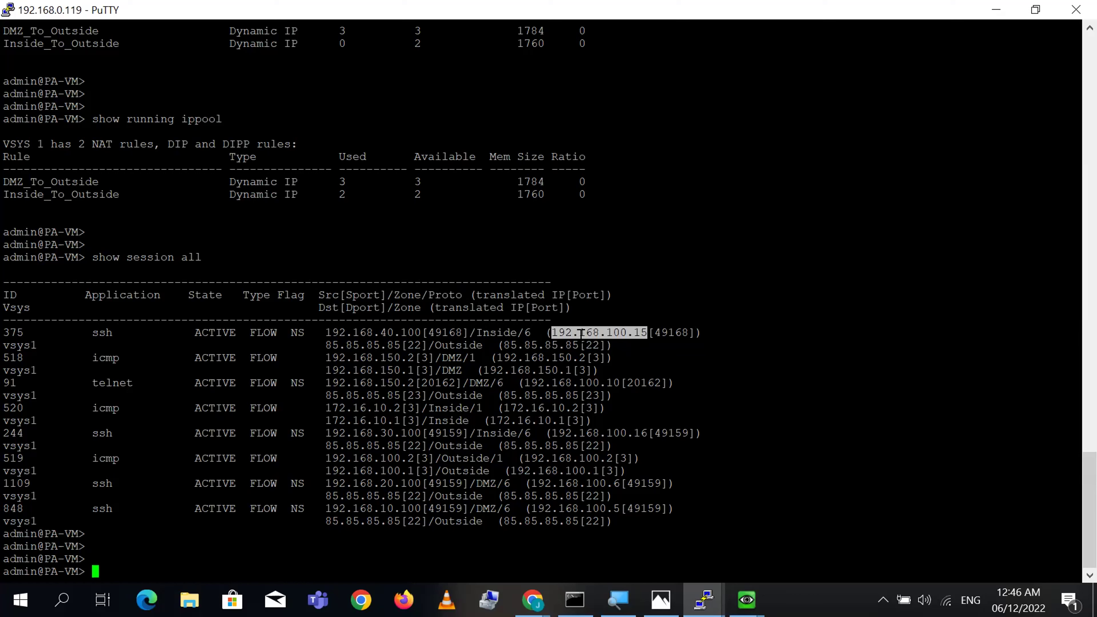
left_click_drag(600, 345, 612, 345)
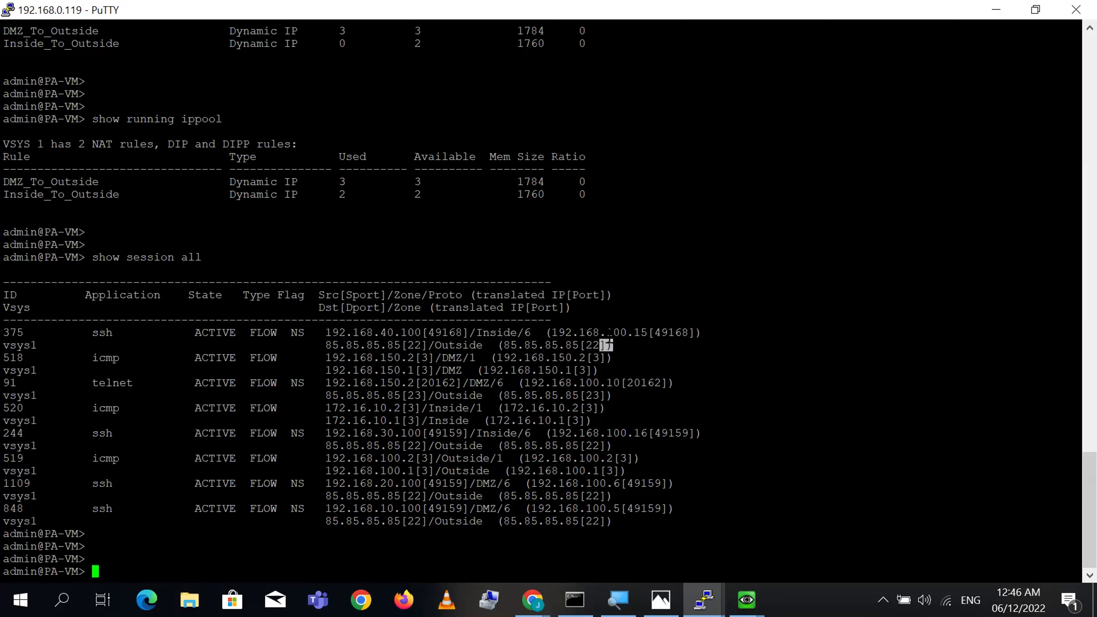
double_click(610, 333)
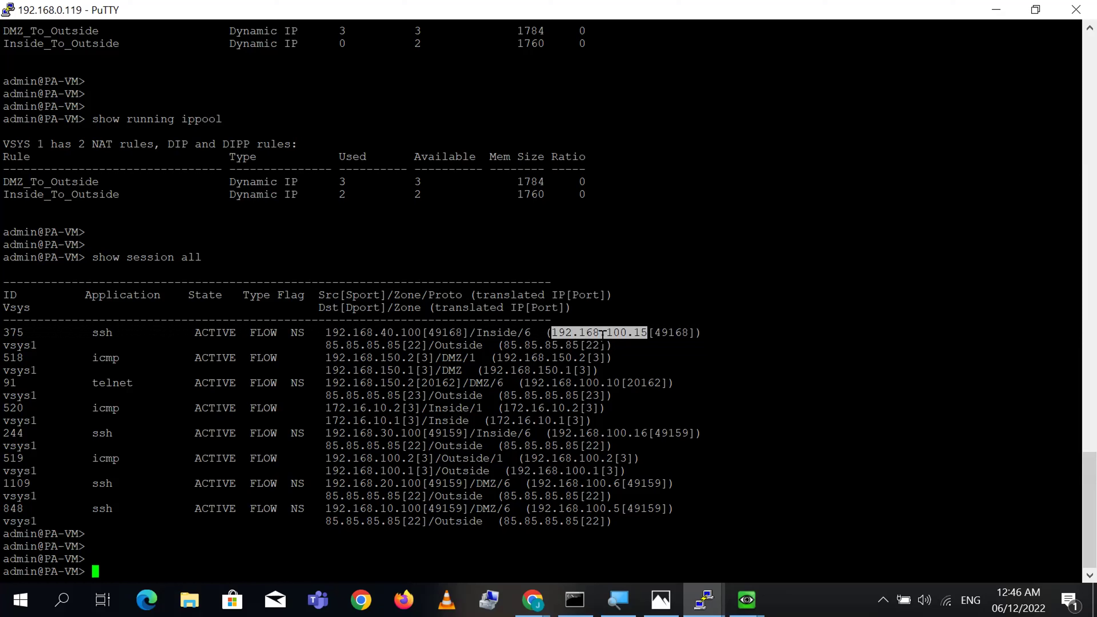
double_click(388, 333)
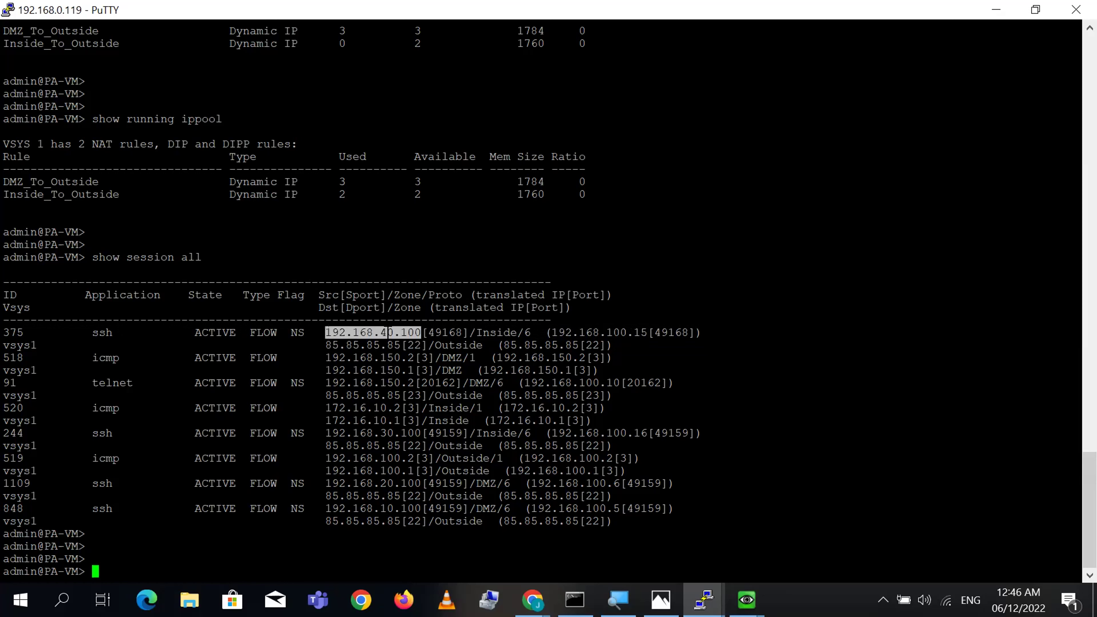
double_click(613, 333)
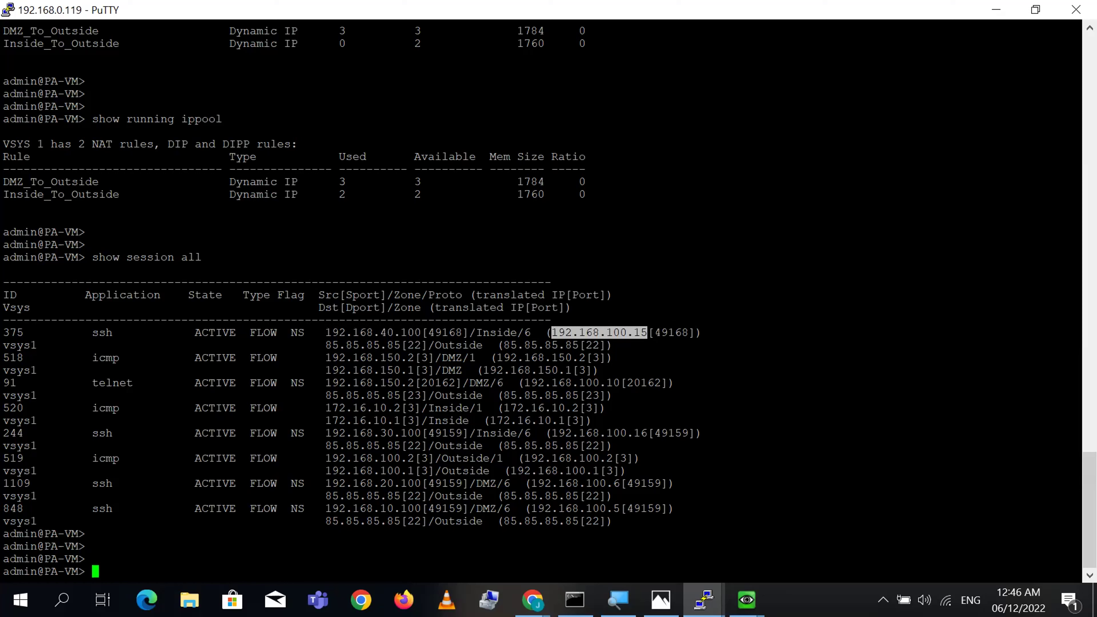
double_click(445, 333)
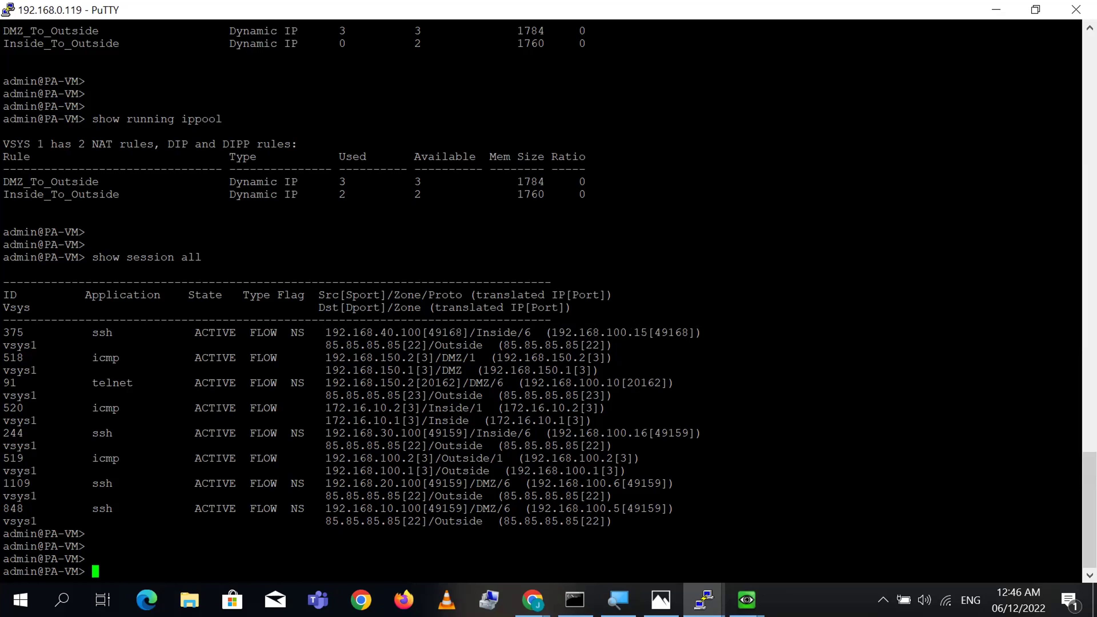
double_click(671, 333)
double_click(386, 345)
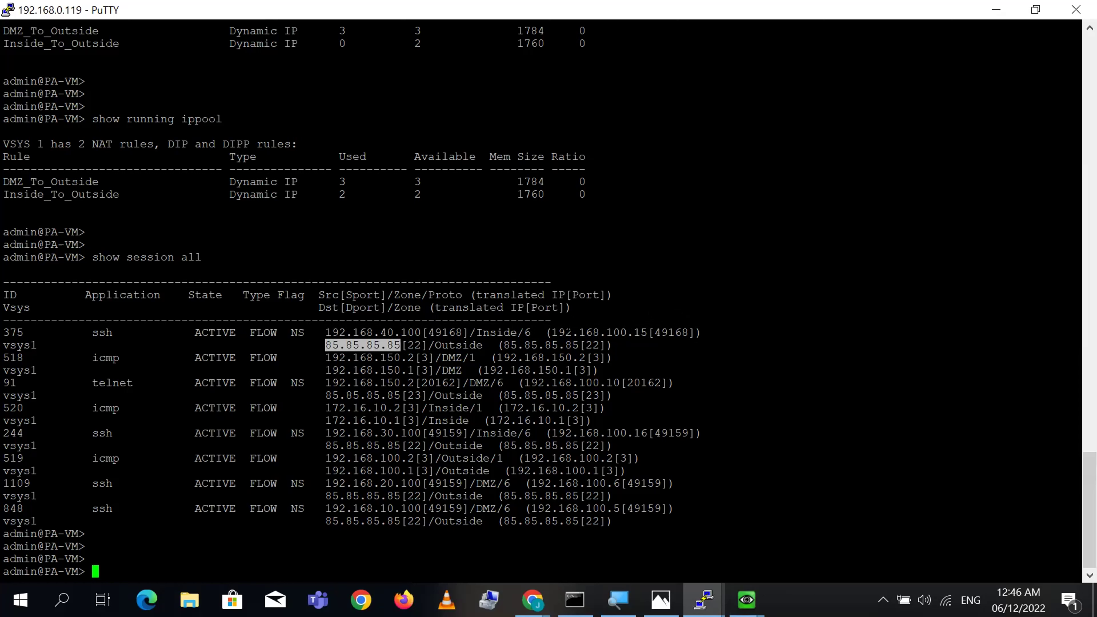
double_click(620, 333)
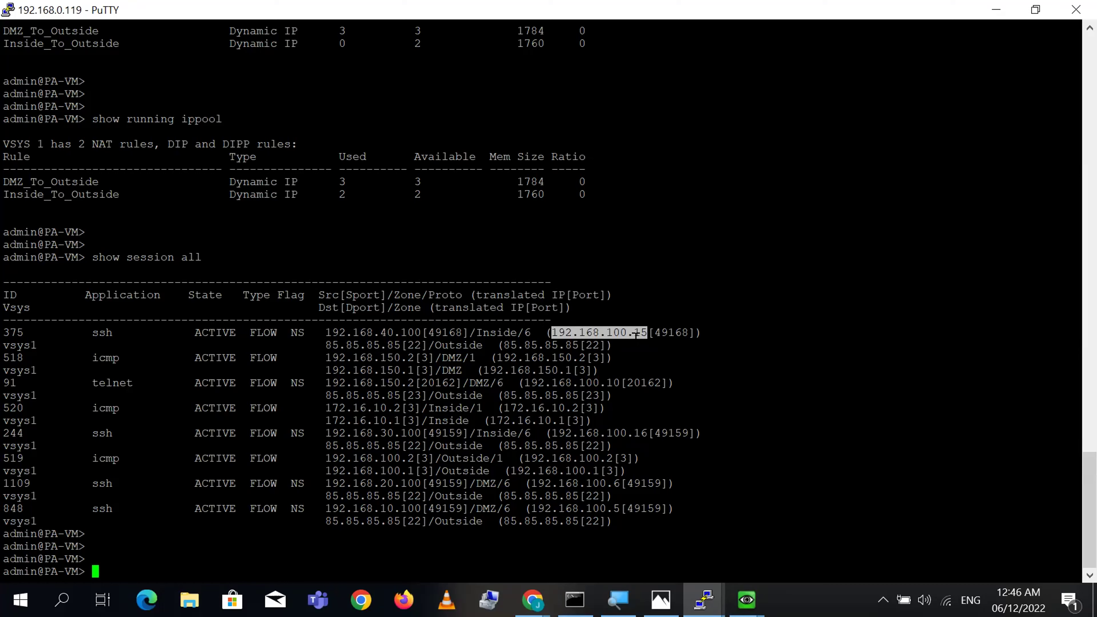
double_click(390, 332)
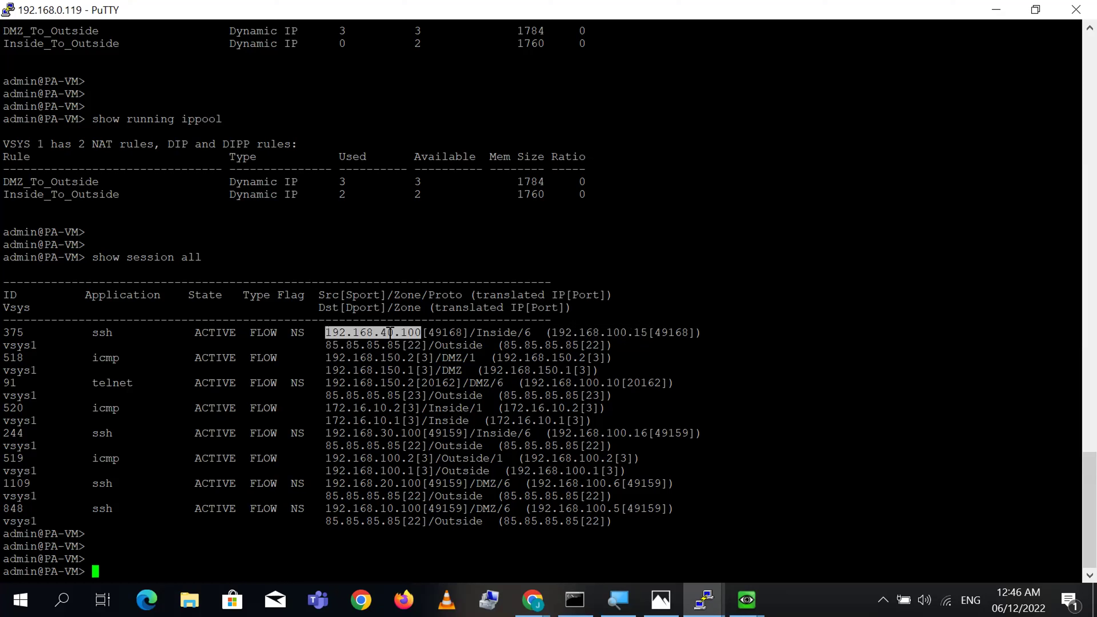
double_click(565, 345)
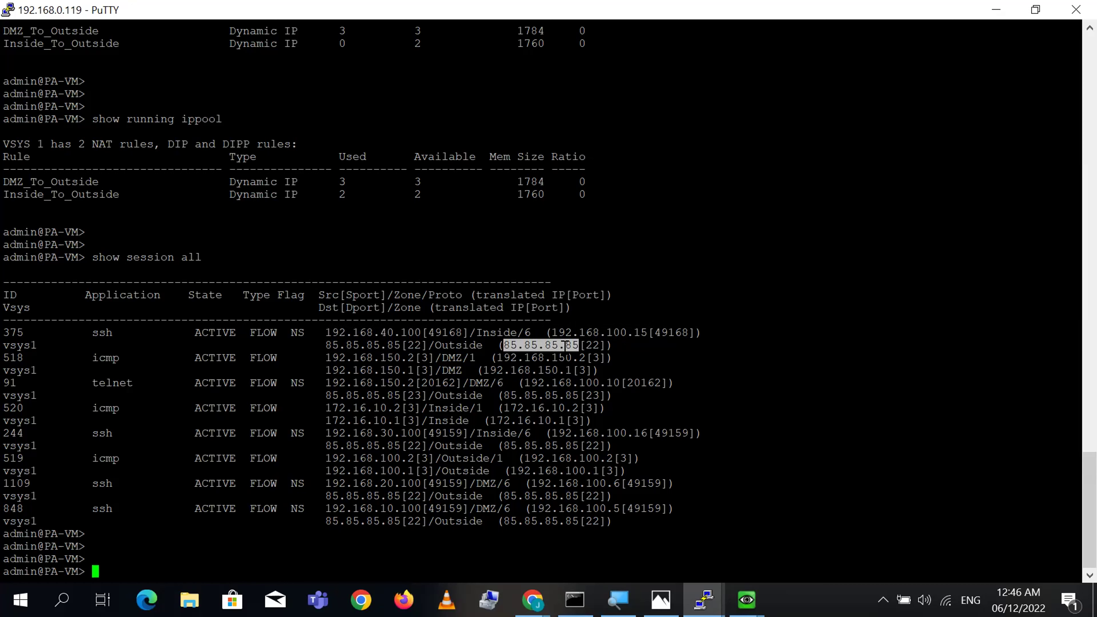
left_click(451, 357)
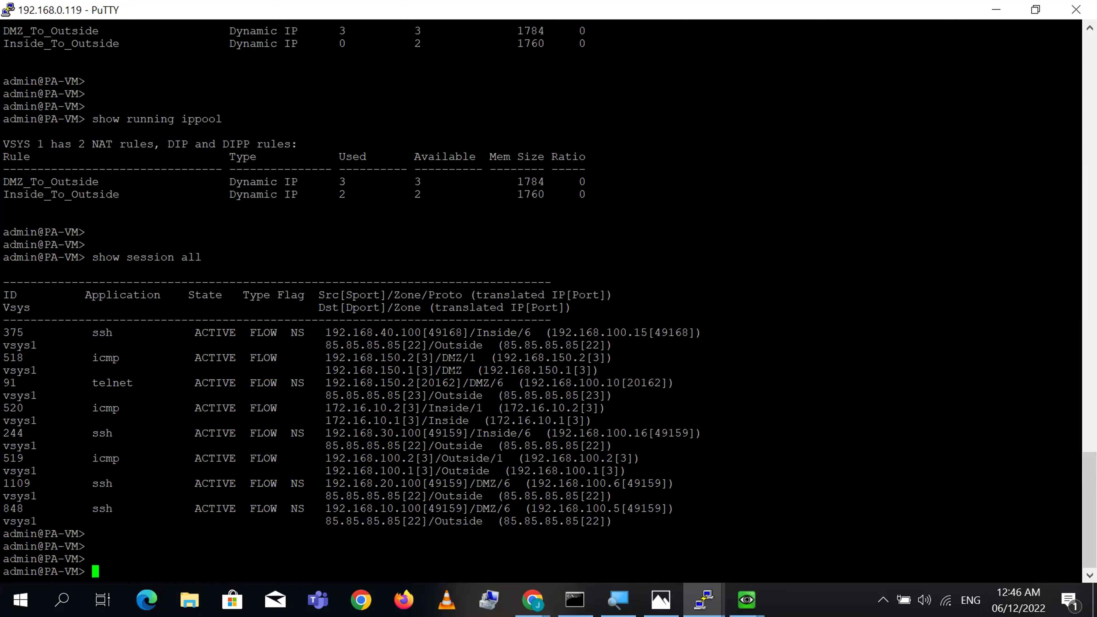
triple_click(487, 434)
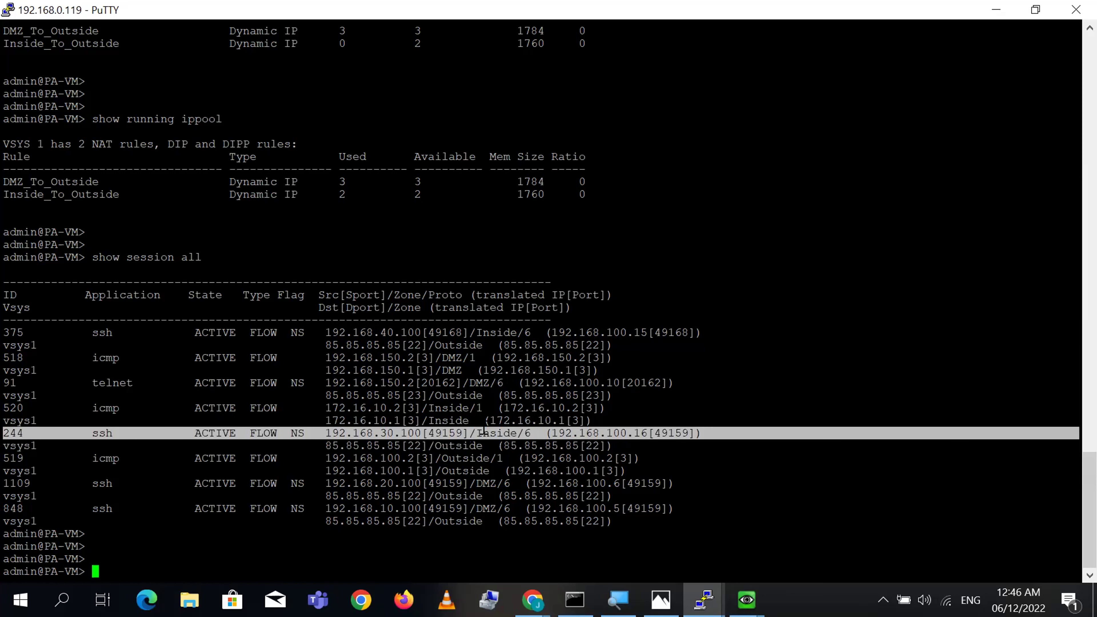
left_click(378, 436)
double_click(377, 433)
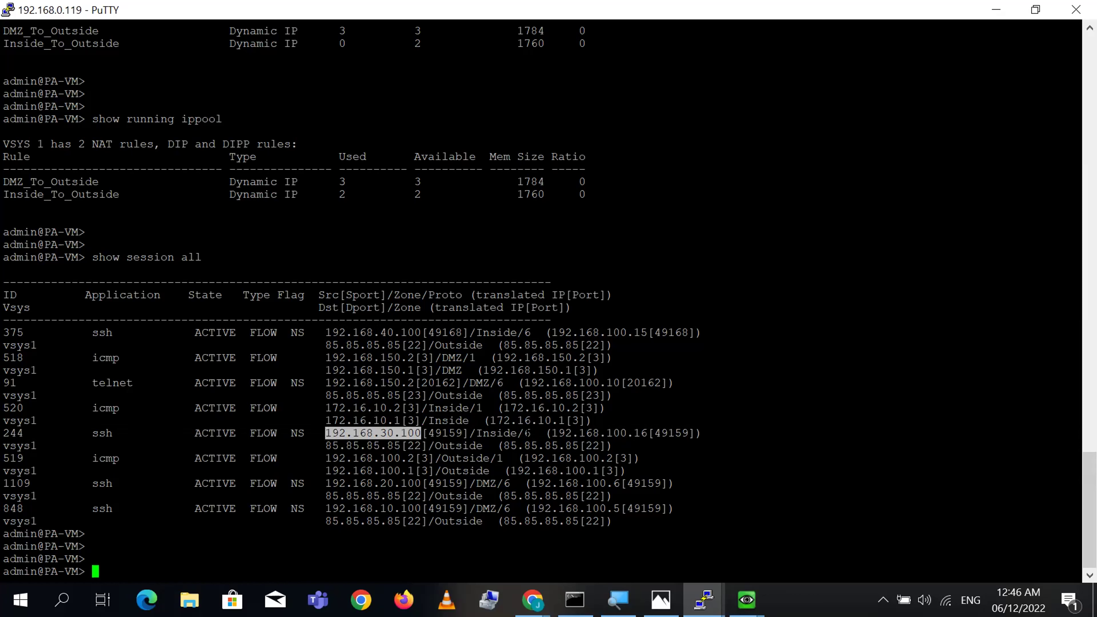
double_click(451, 433)
double_click(502, 433)
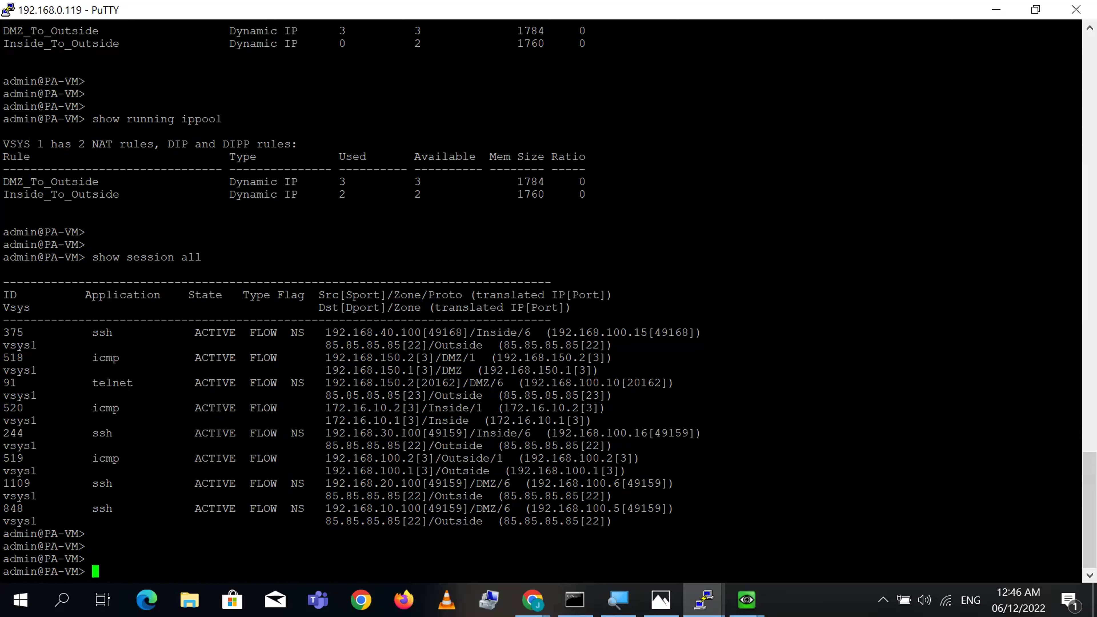
double_click(600, 433)
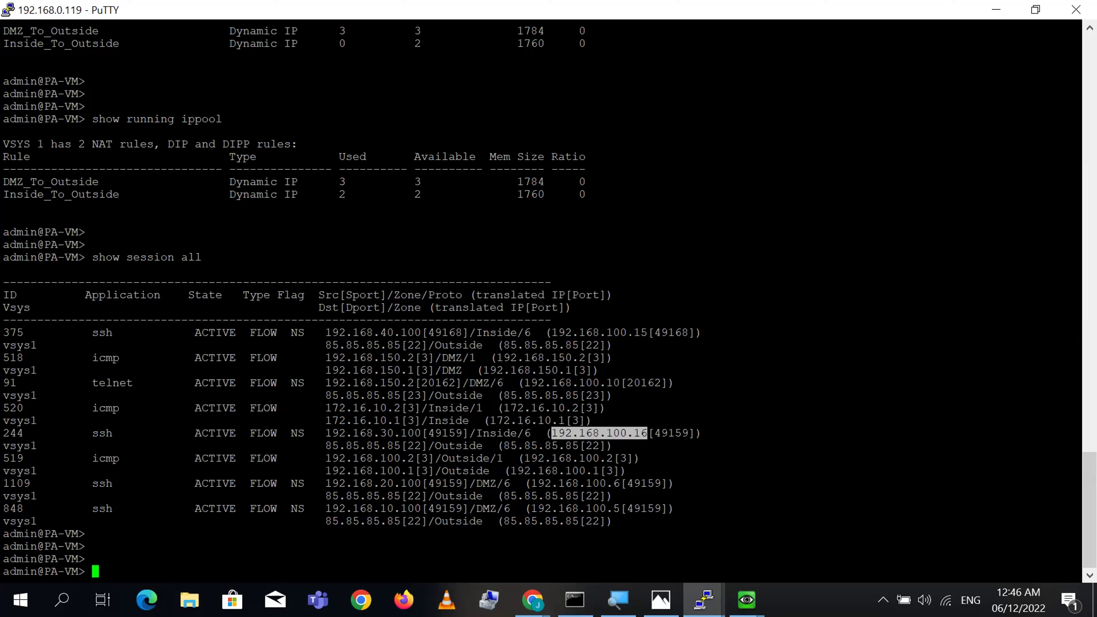
double_click(687, 433)
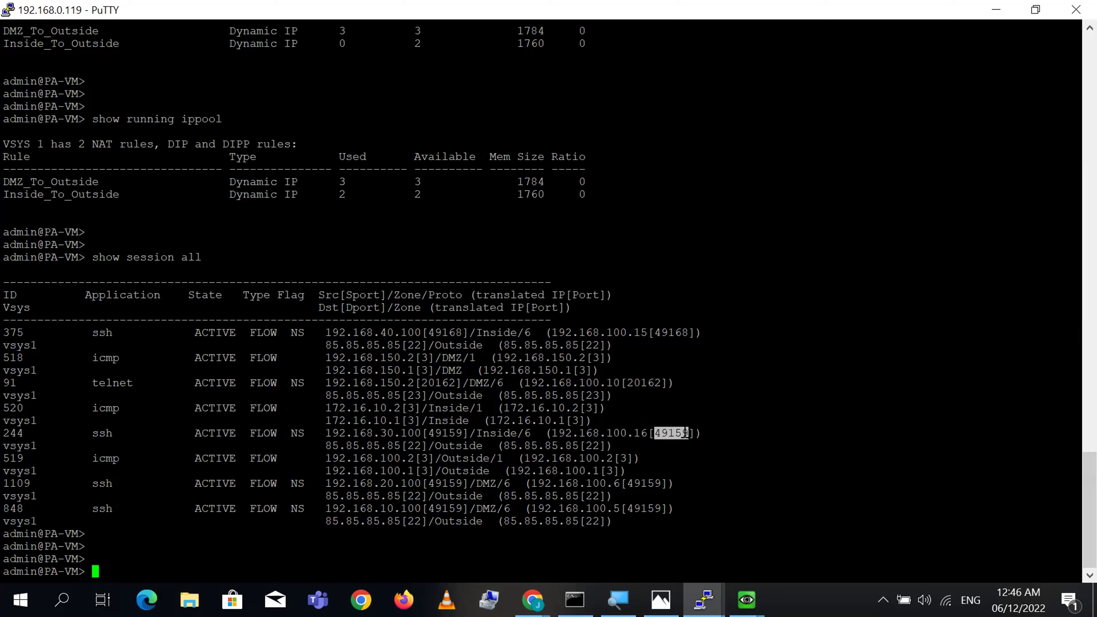
triple_click(459, 433)
left_click(459, 433)
double_click(459, 434)
double_click(459, 433)
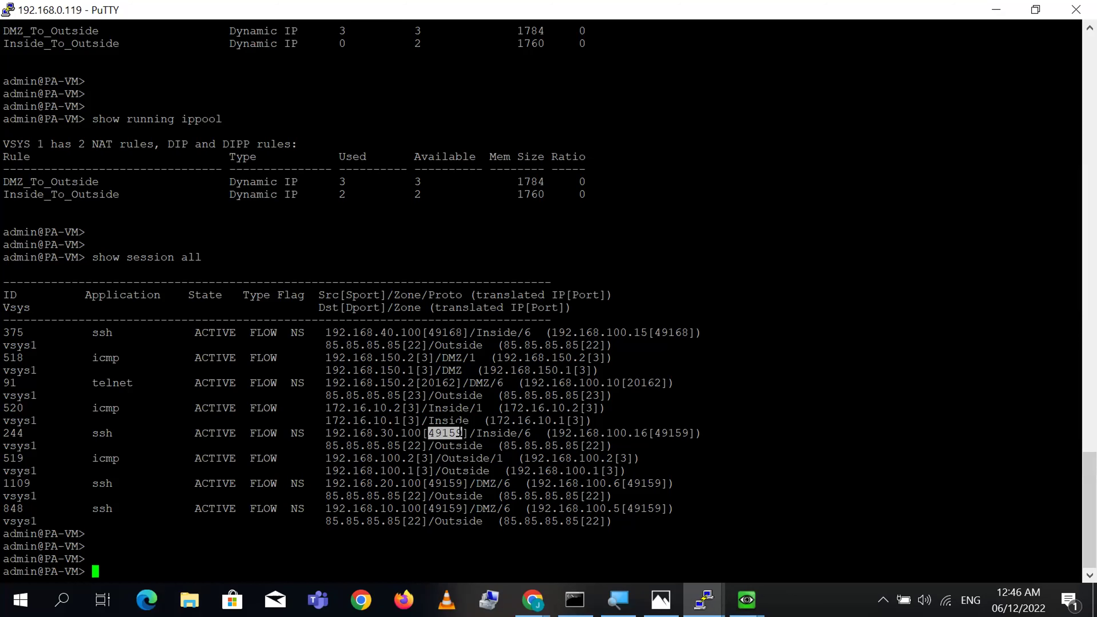
- Display the details of session 375 with 'show session id 375'
key("Return")
key("Return")
key("Return")
key("Return")
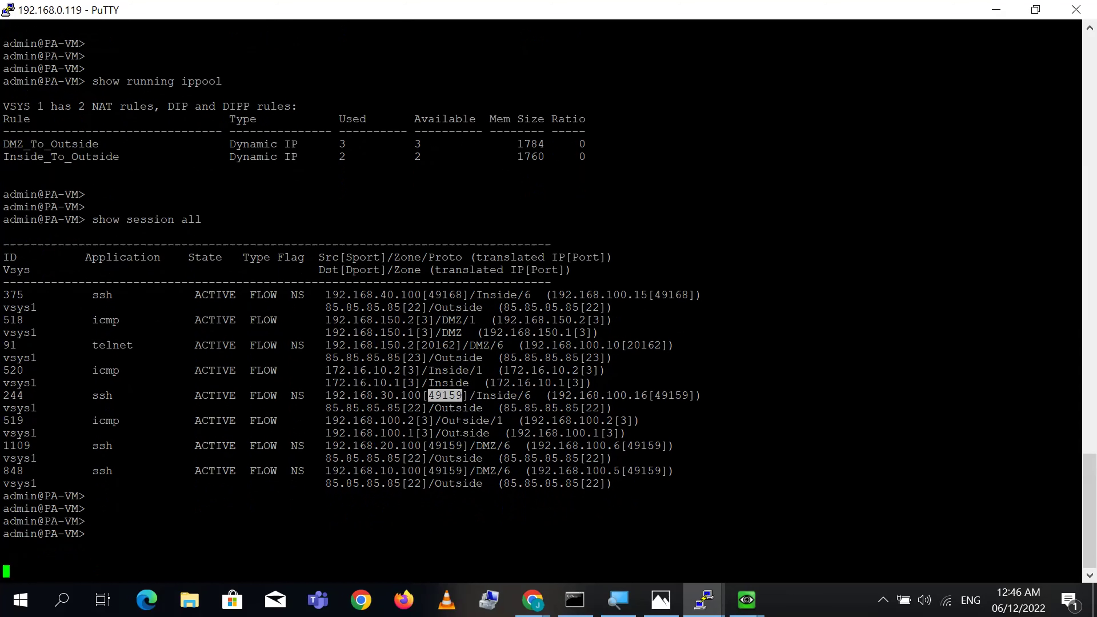
type("show session if")
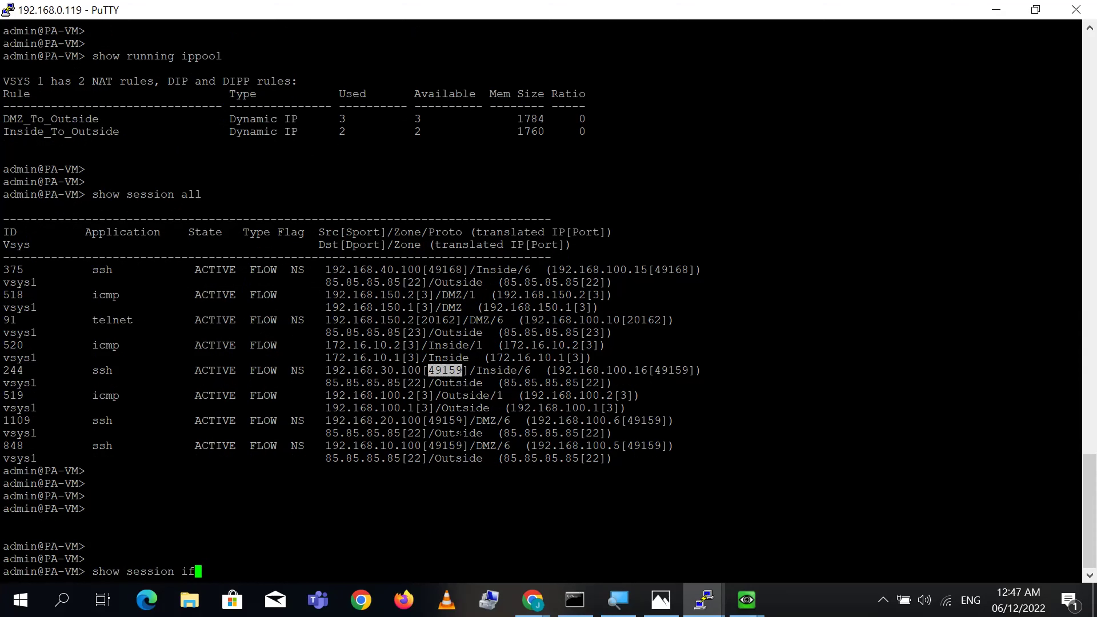
key("BackSpace")
type("d")
double_click(13, 269)
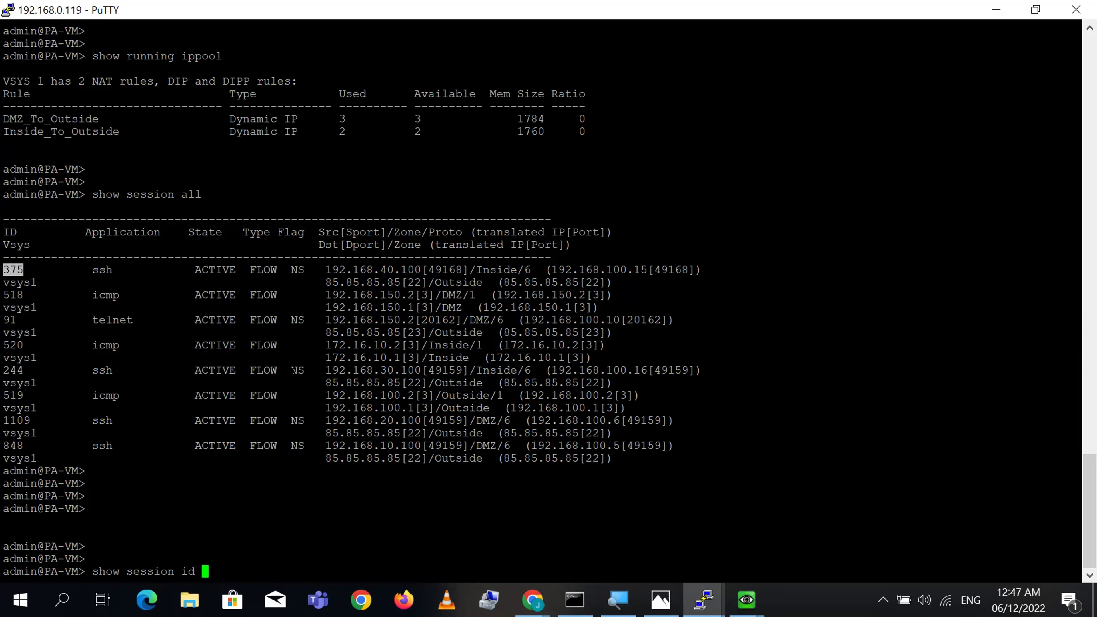
type("375")
key("Return")
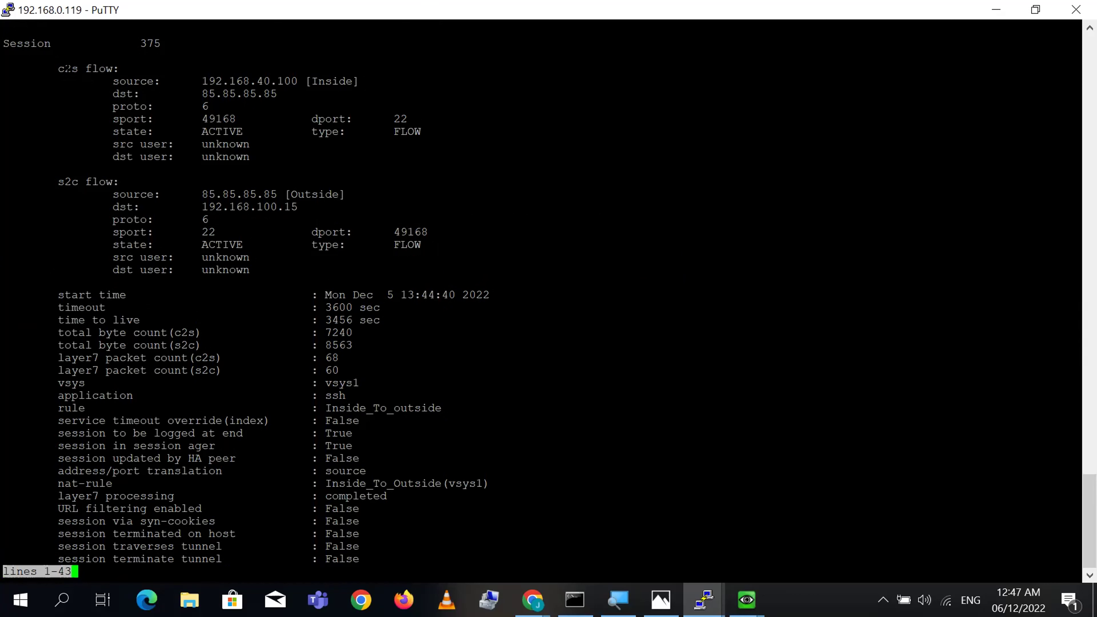
- Highlight the c2s flow: source 192.168.40.100 (Inside), destination 85.85.85.85, port 49168
double_click(59, 68)
left_click_drag(78, 69, 104, 68)
double_click(125, 94)
double_click(259, 81)
double_click(331, 81)
double_click(232, 94)
double_click(218, 119)
double_click(145, 107)
double_click(215, 119)
triple_click(218, 119)
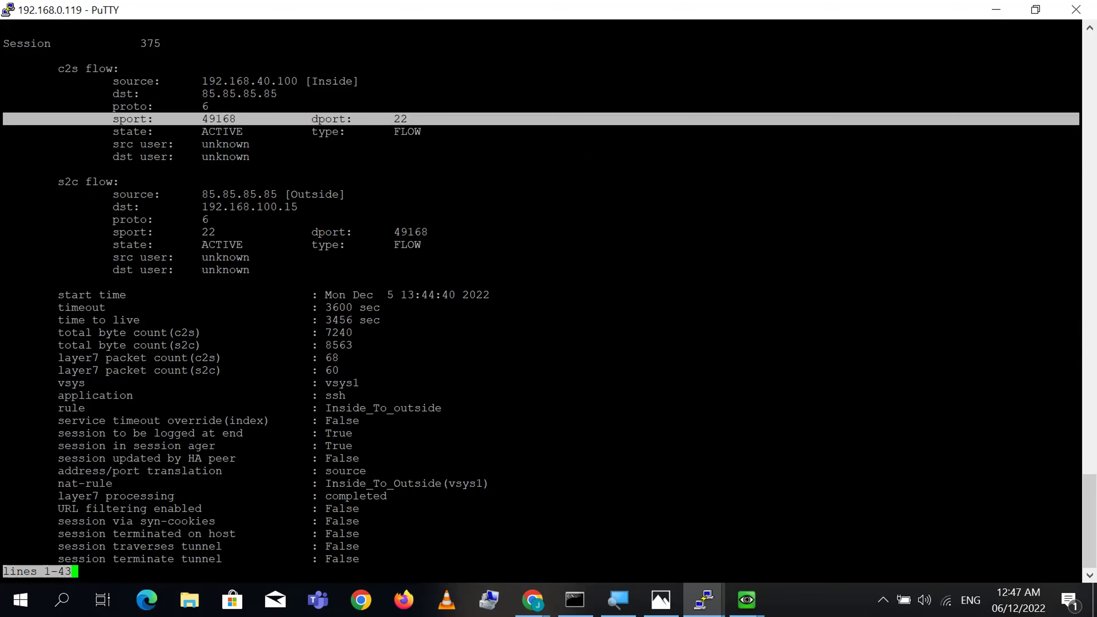
- Highlight the s2c flow: source 85.85.85.85 and destination 192.168.100.15
left_click_drag(60, 182, 113, 181)
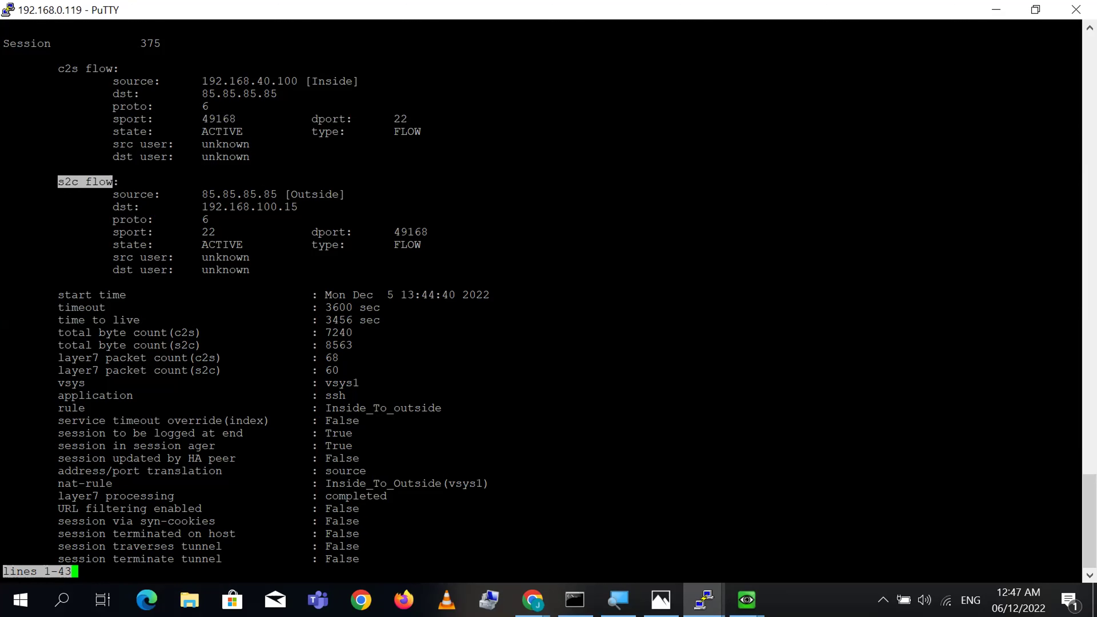
double_click(123, 207)
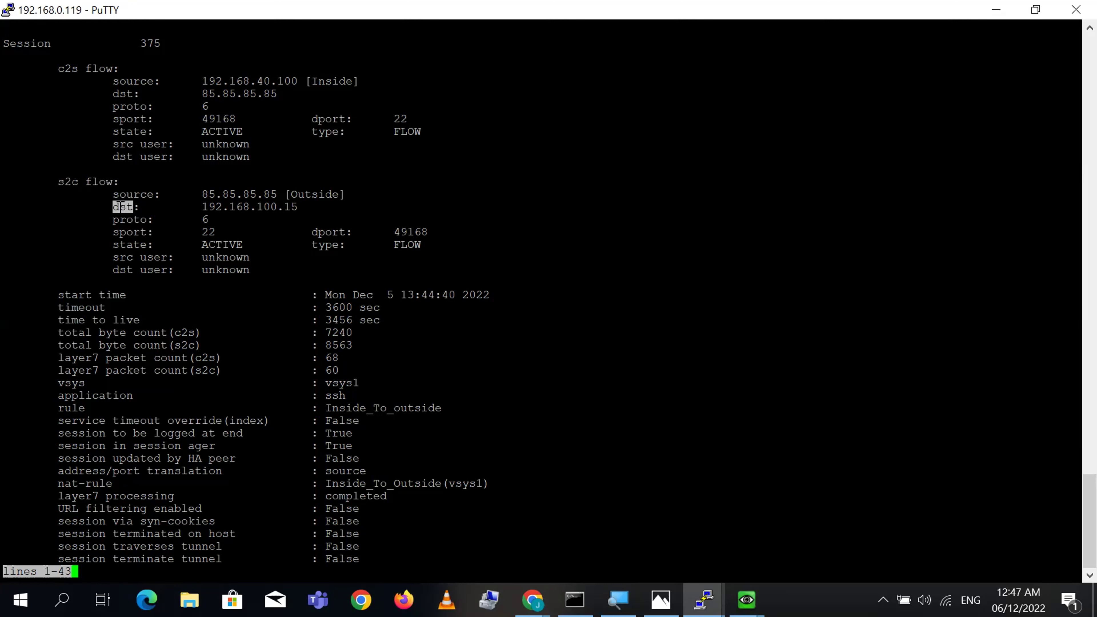
double_click(271, 207)
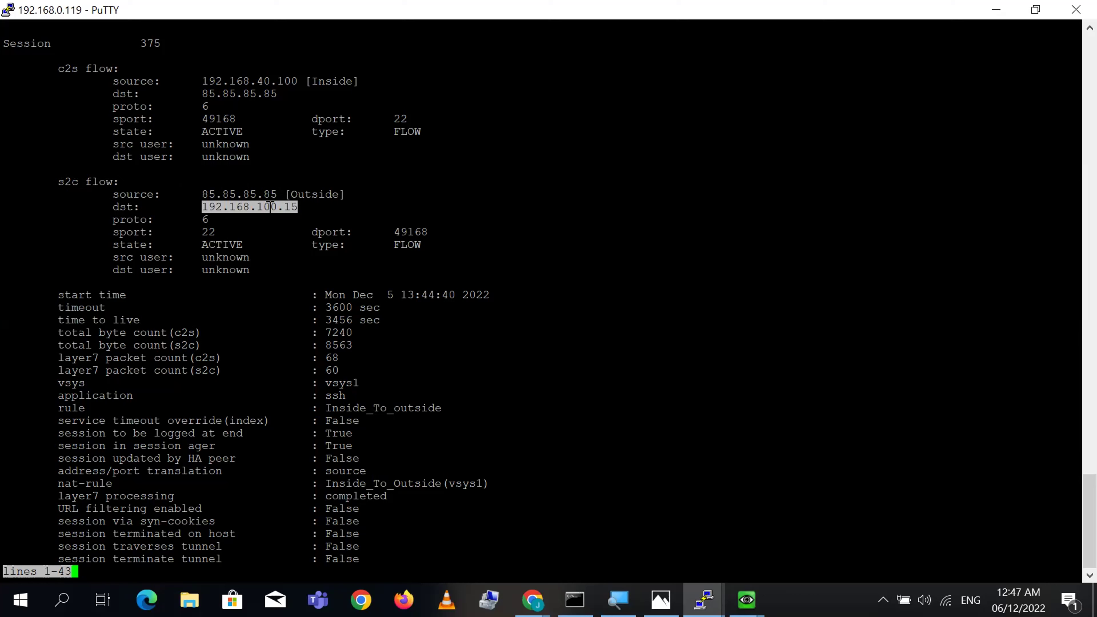
left_click(274, 207)
double_click(274, 208)
double_click(253, 195)
double_click(264, 207)
scroll(1074, 527, "up", 13)
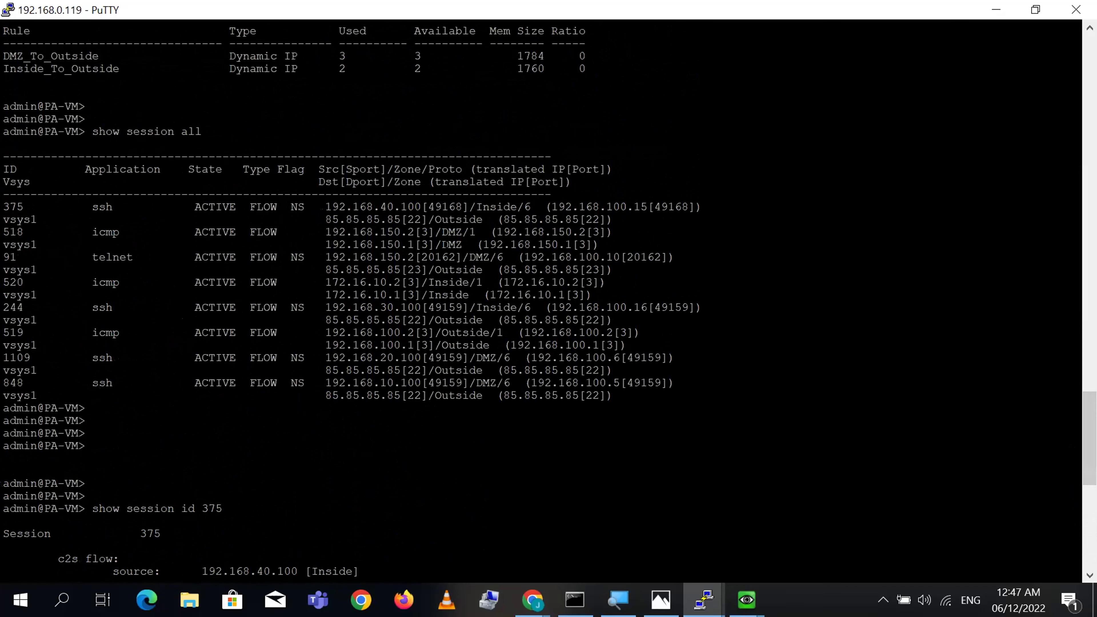
double_click(385, 207)
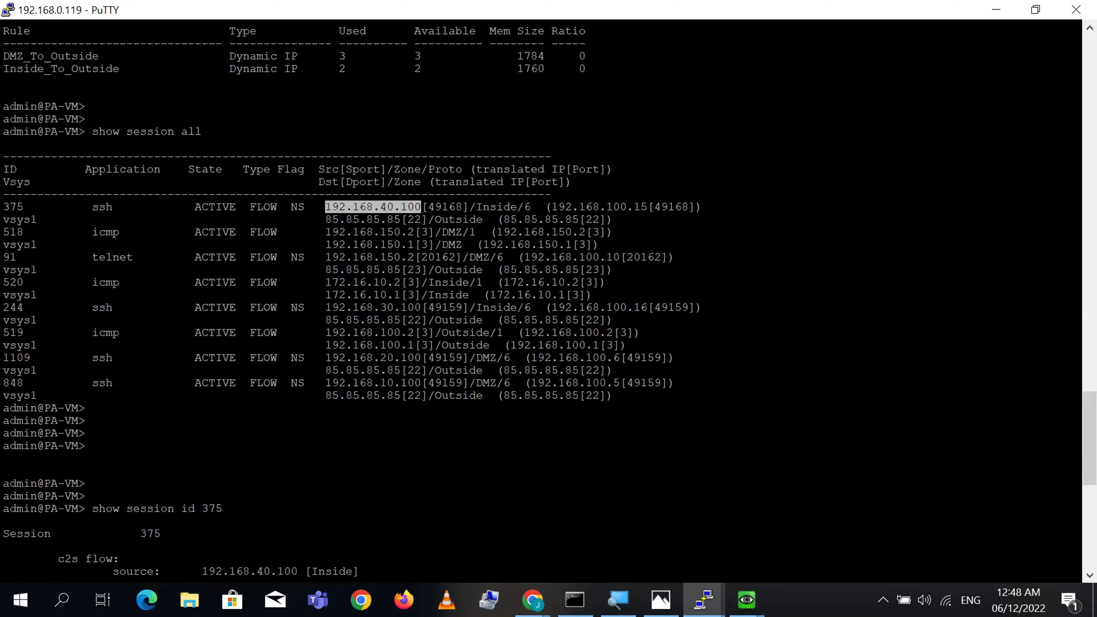
double_click(595, 207)
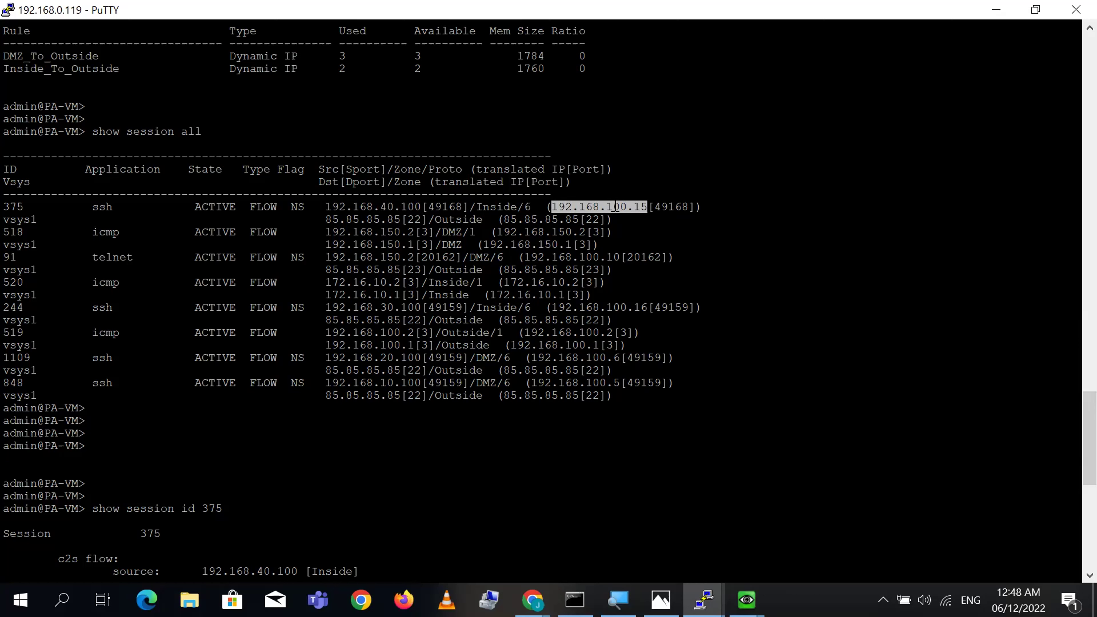
left_click(600, 207)
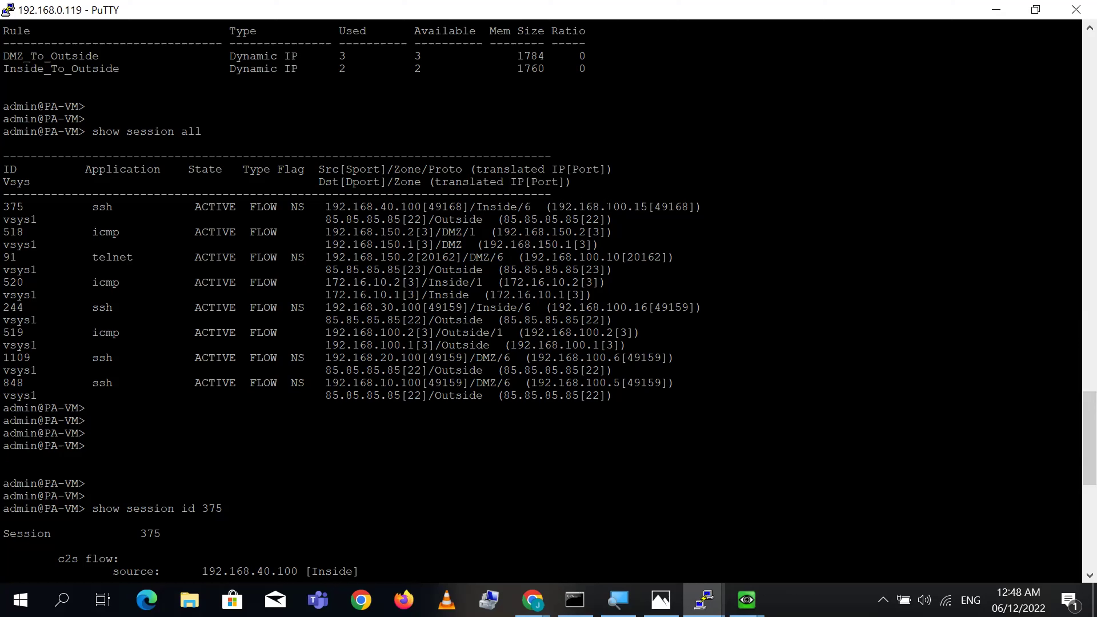
double_click(608, 207)
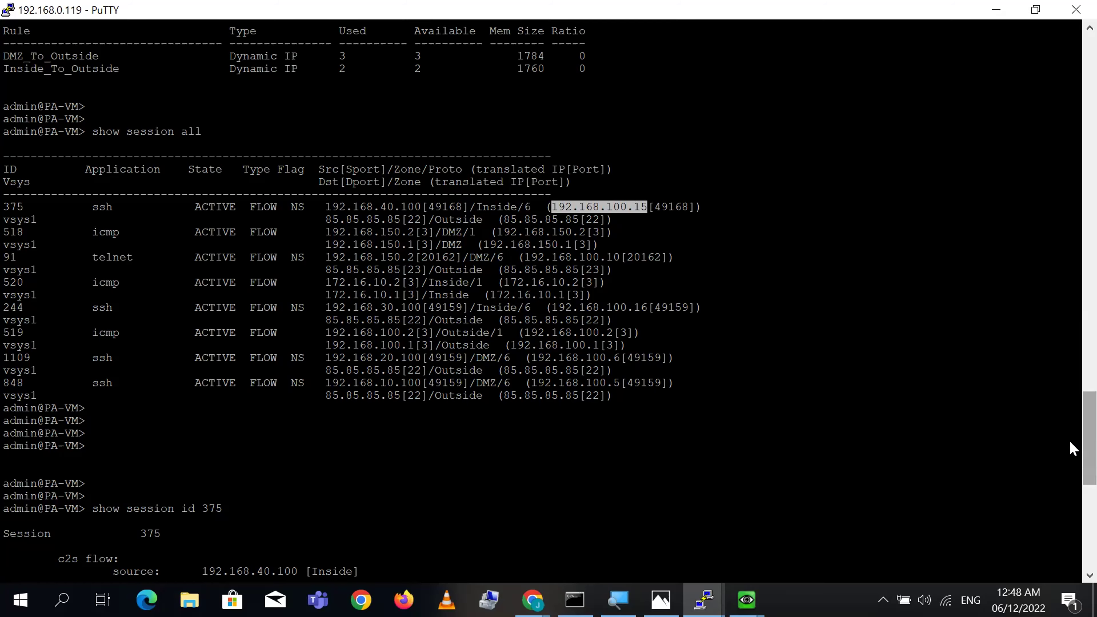
scroll(1075, 448, "down", 12)
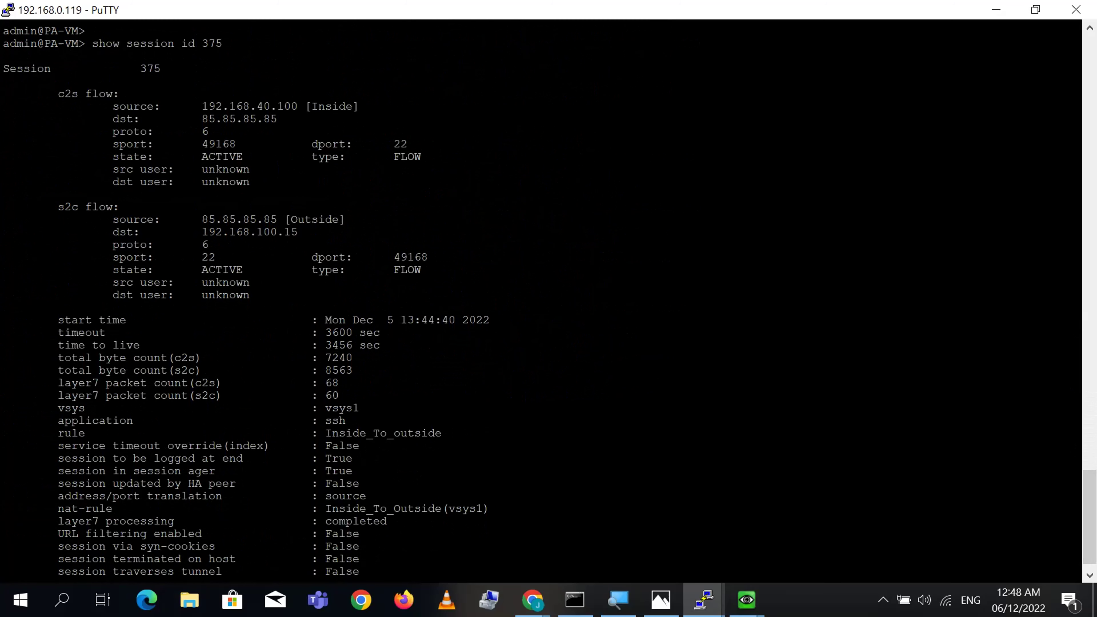
- Highlight the s2c flow heading, source 85.85.85.85 and destination 192.168.100.15
left_click_drag(58, 207, 117, 207)
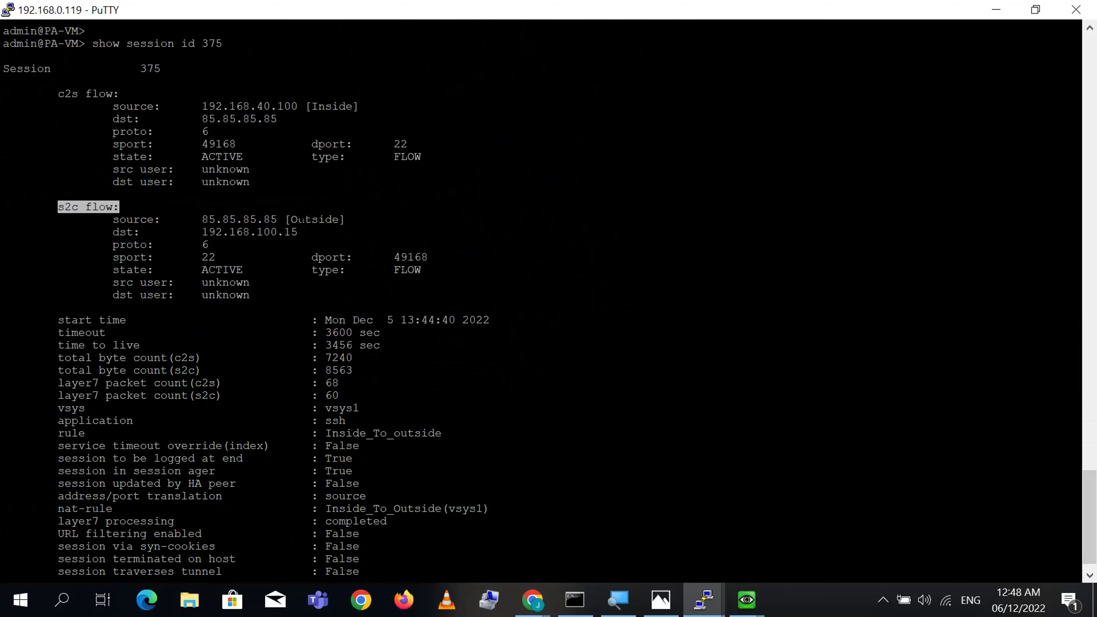
double_click(253, 232)
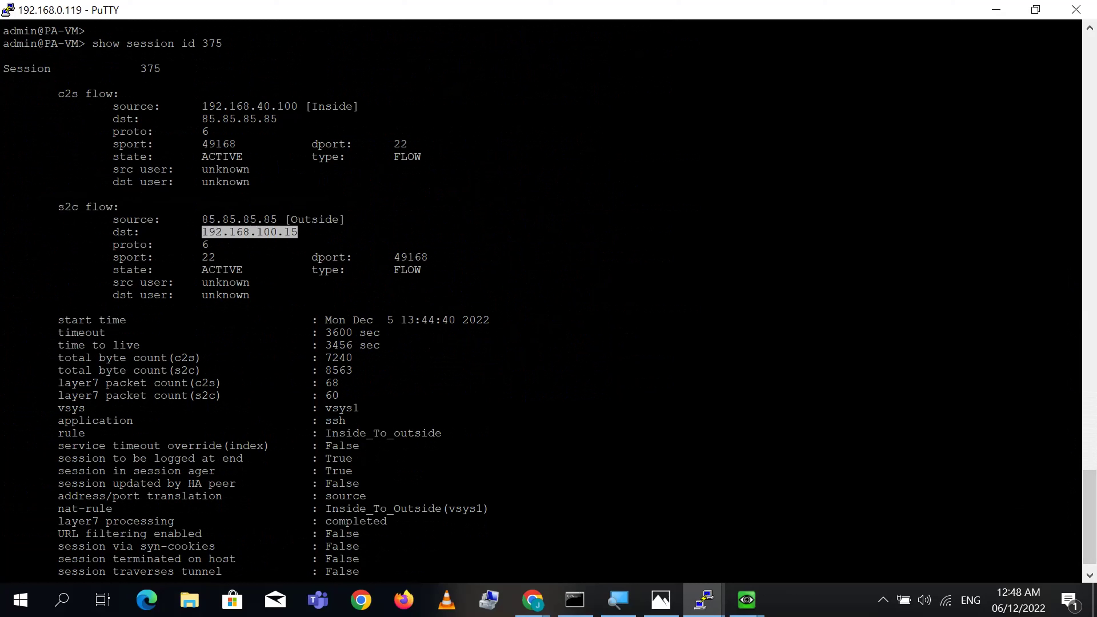
double_click(267, 221)
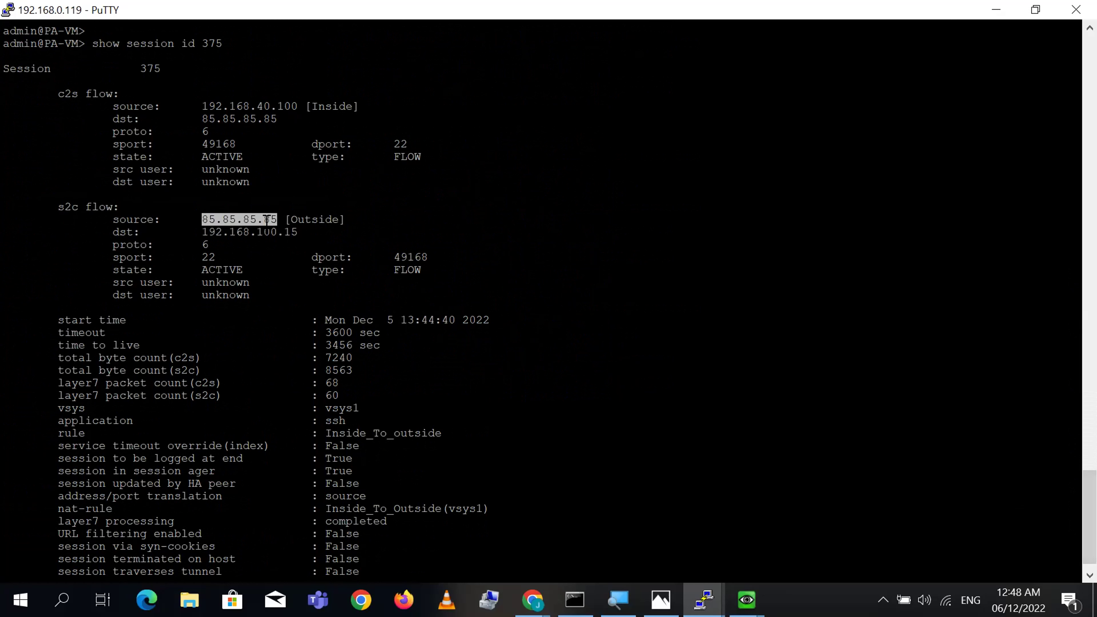
double_click(275, 232)
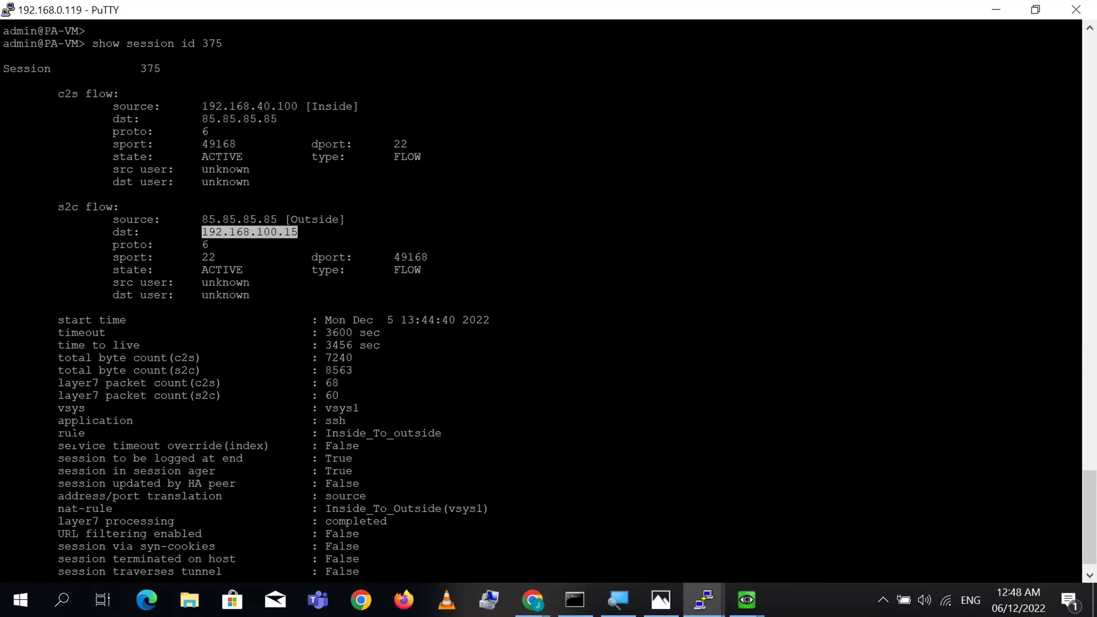
- Highlight the ssh application, Inside_To_outside rule and Inside_To_Outside nat-rule lines, then finish the output
triple_click(71, 421)
double_click(72, 433)
triple_click(383, 434)
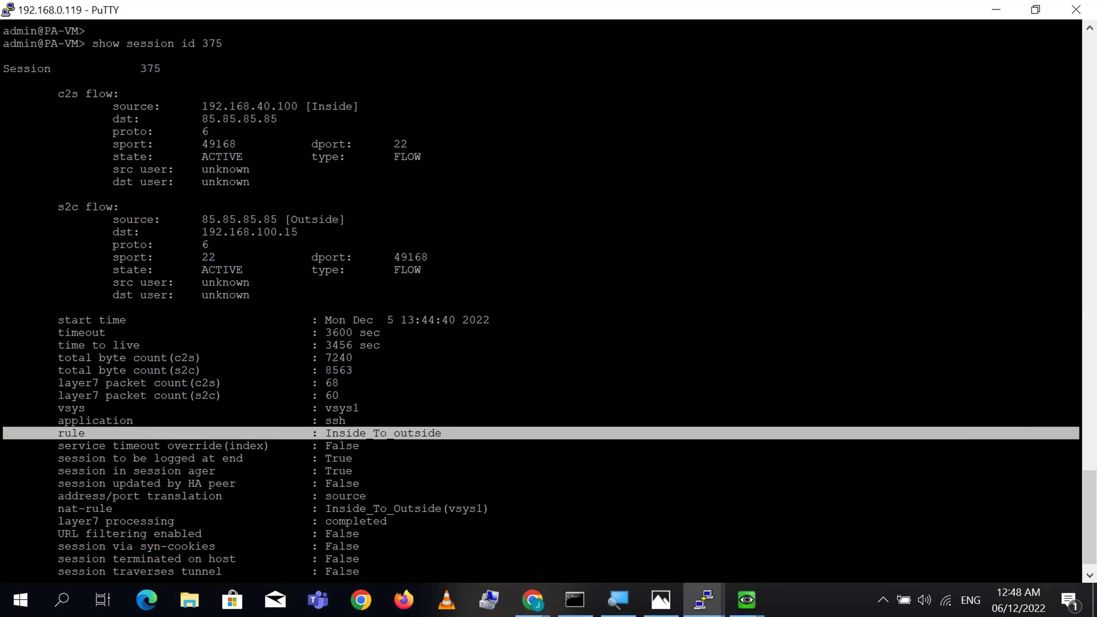
double_click(94, 508)
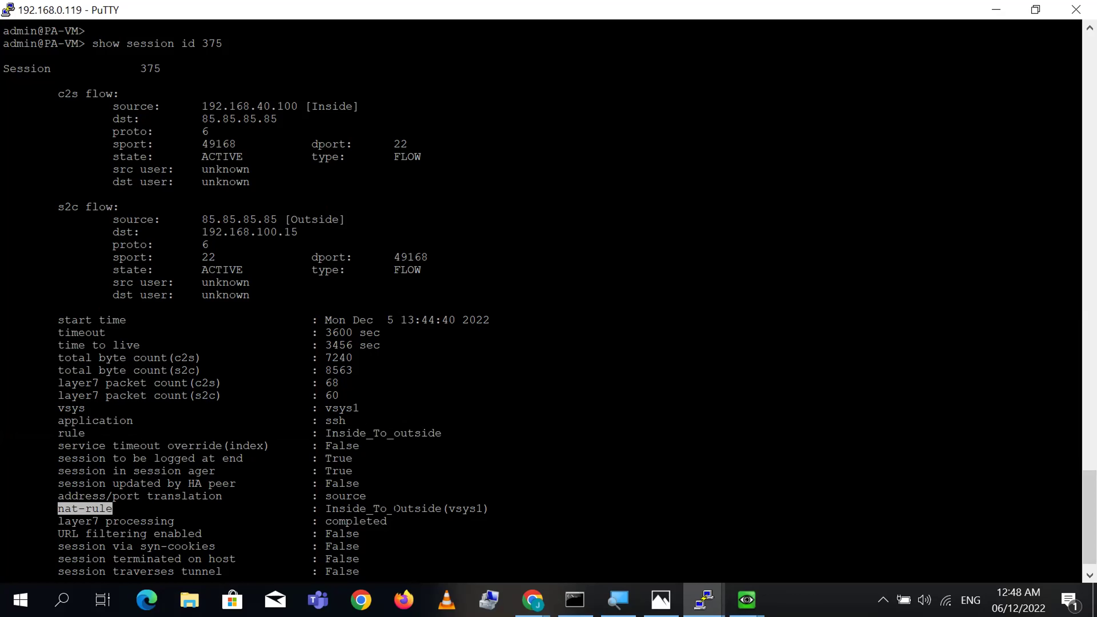
triple_click(365, 509)
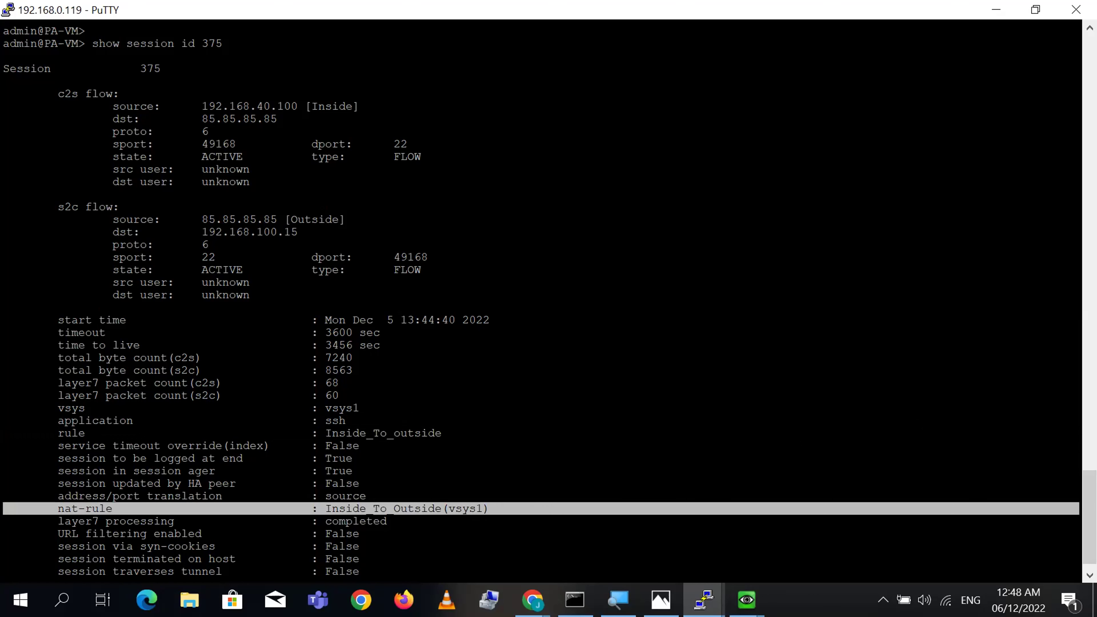
scroll(1075, 487, "down", 1)
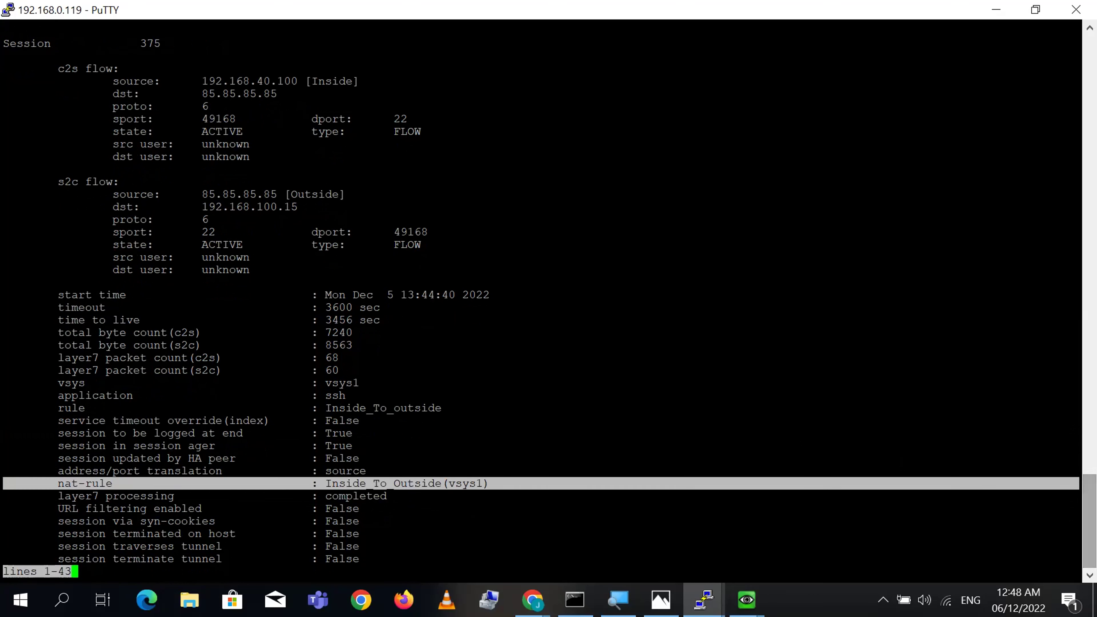
key("Return")
key("Return")
key("Return")
key("Return")
key("Return")
key("Return")
key("Return")
key("Return")
key("Return")
key("Return")
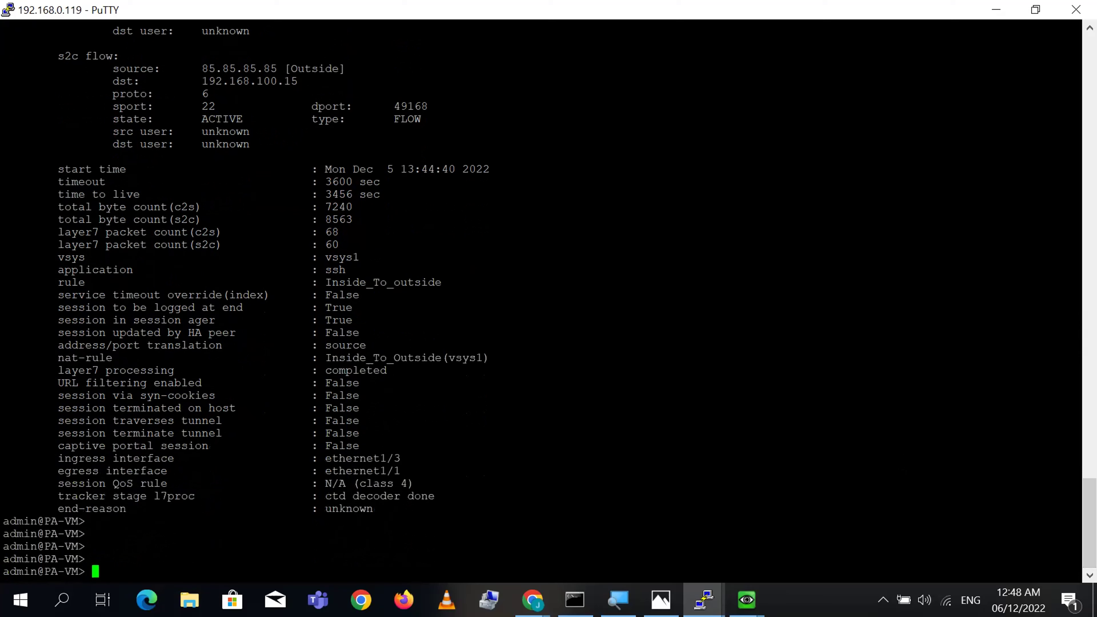
key("Return")
- Restore the terminal size and bring up the EVE topology and PA-VM NAT policies pages
left_click(1035, 9)
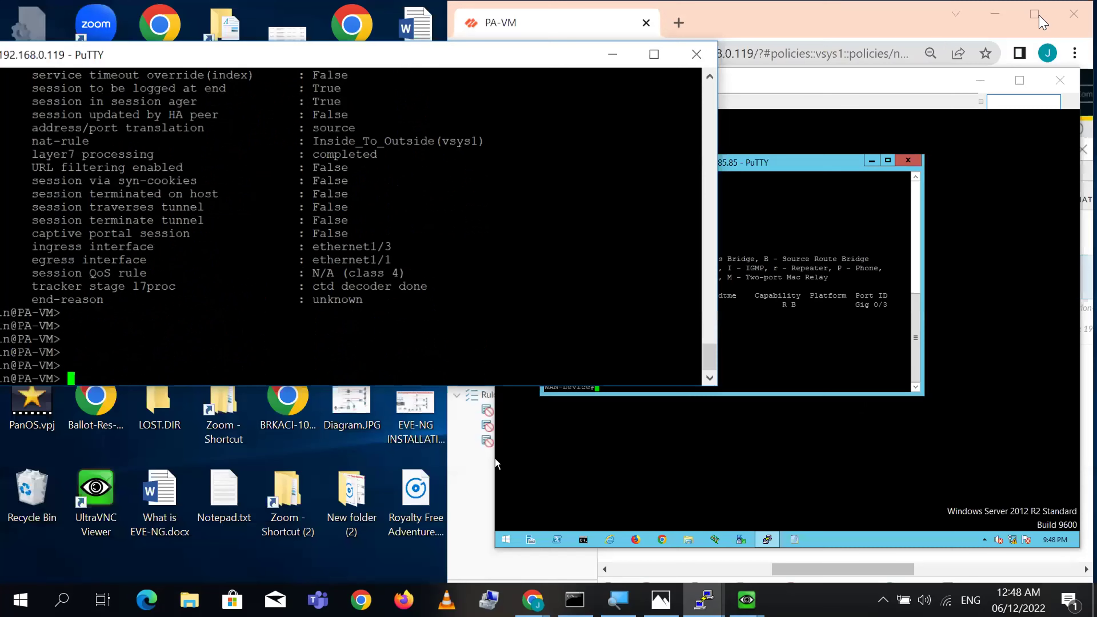
left_click(533, 600)
left_click(409, 557)
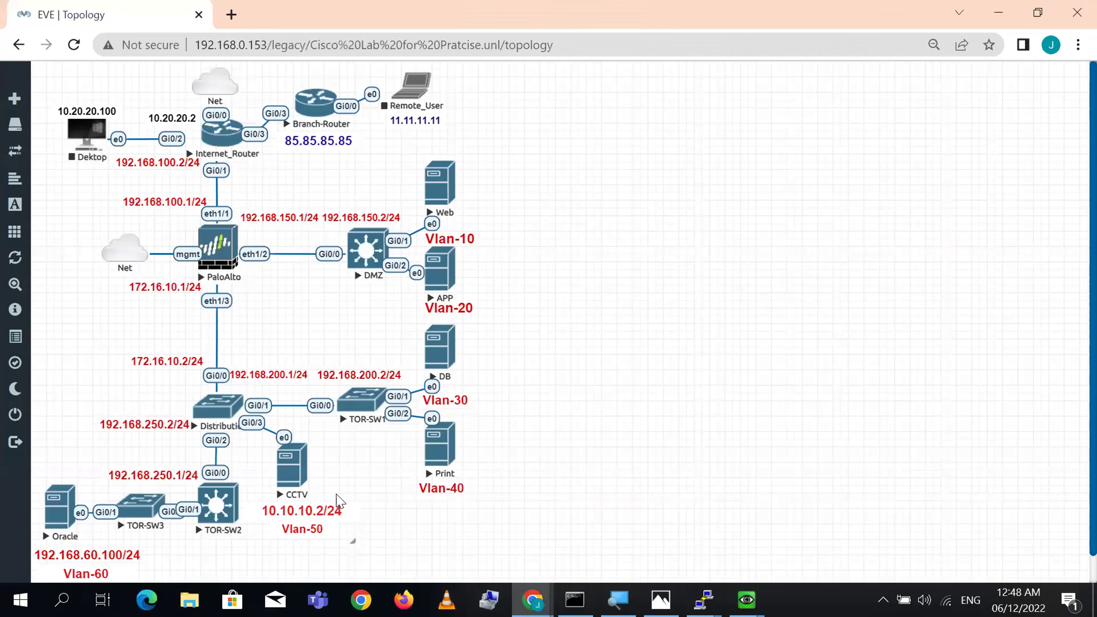
mouse_move(746, 600)
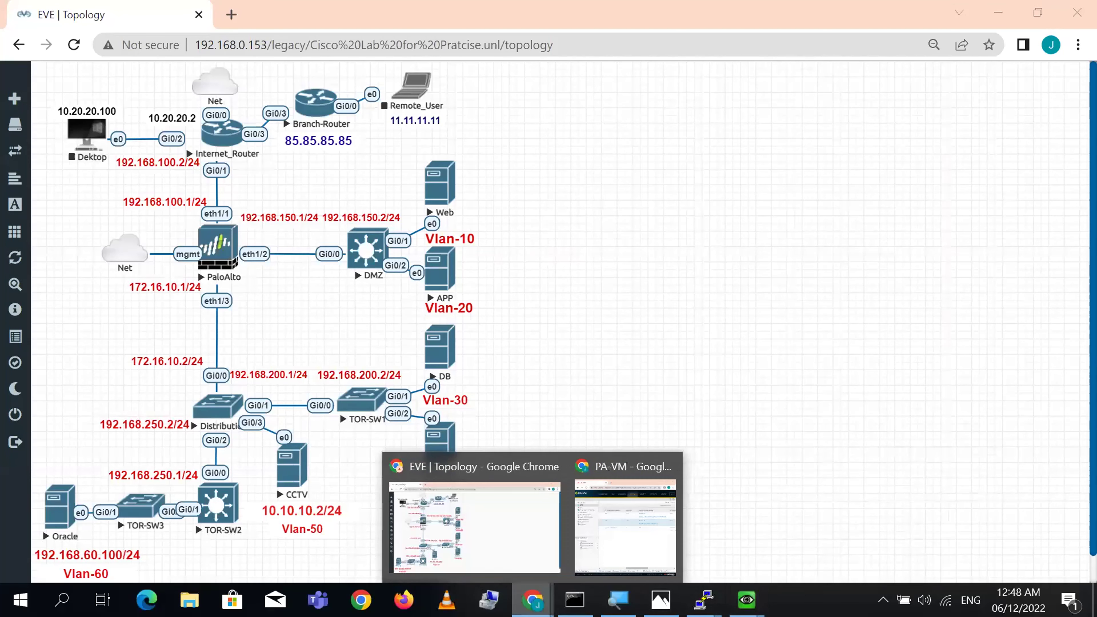
left_click(627, 534)
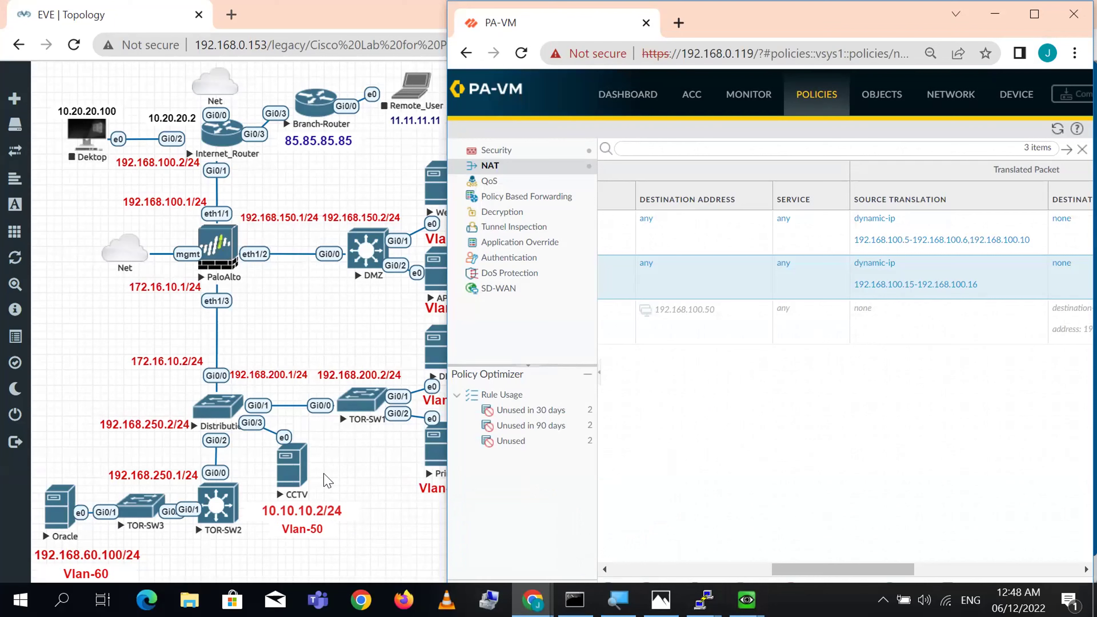
- Close the Web and APP server QEMU consoles
left_click(747, 600)
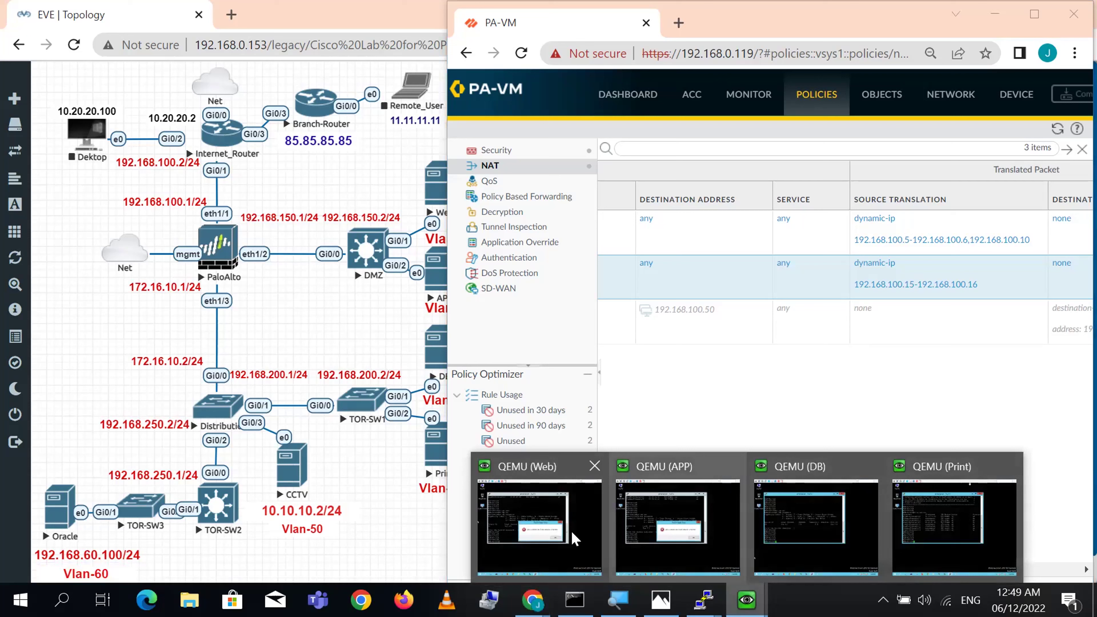
left_click(596, 467)
left_click(665, 467)
- Open the CCTV node's console through ultravnc_wrapper
left_click(295, 480)
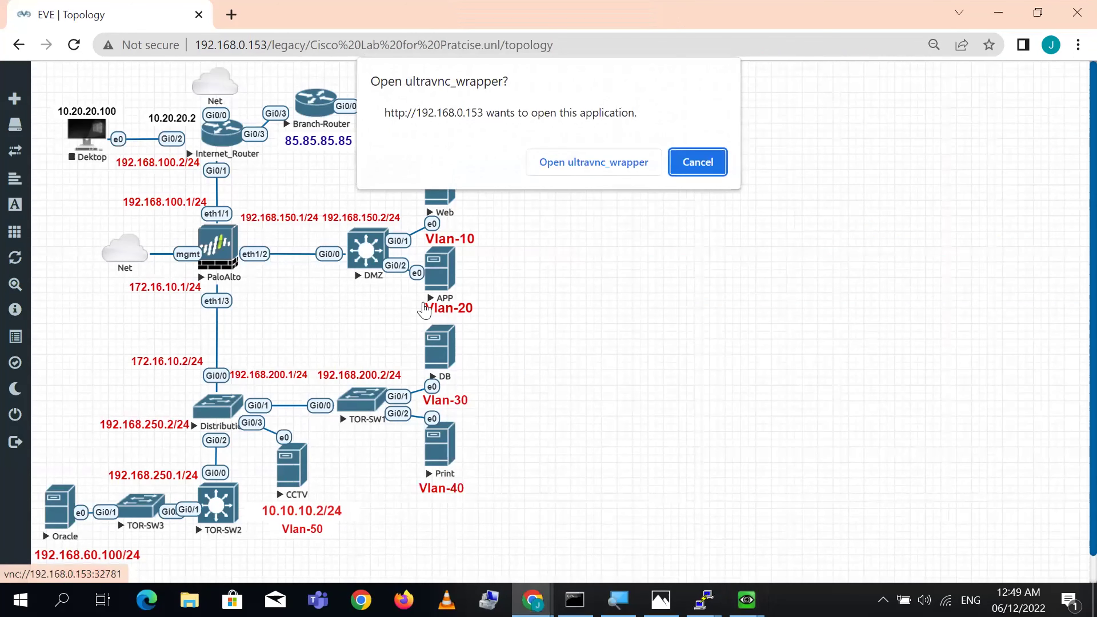
left_click(625, 171)
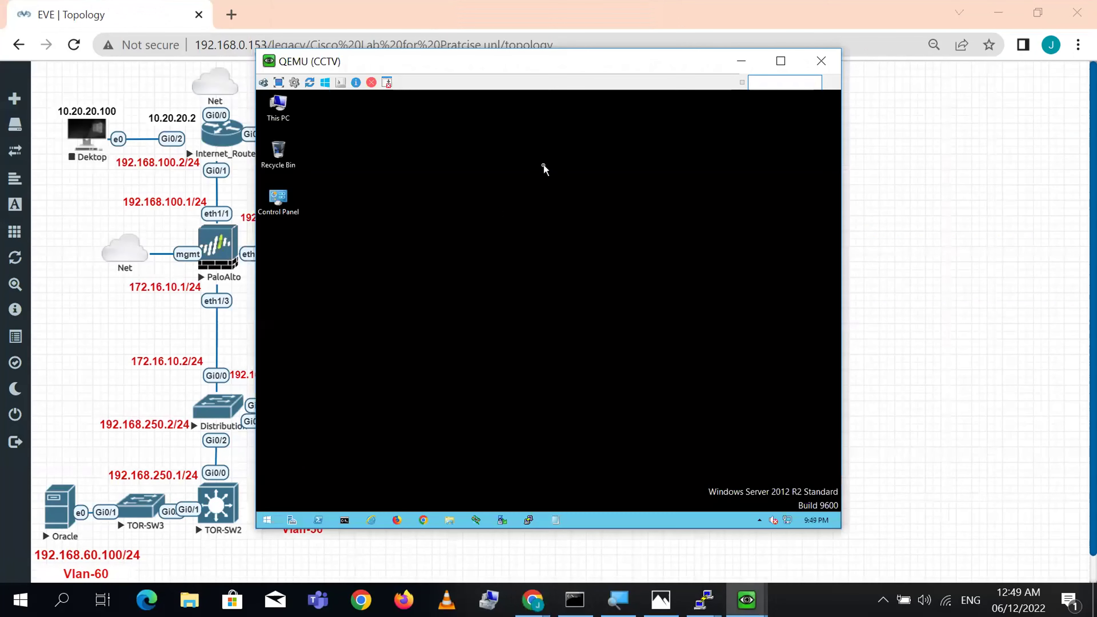
left_click_drag(533, 69, 676, 73)
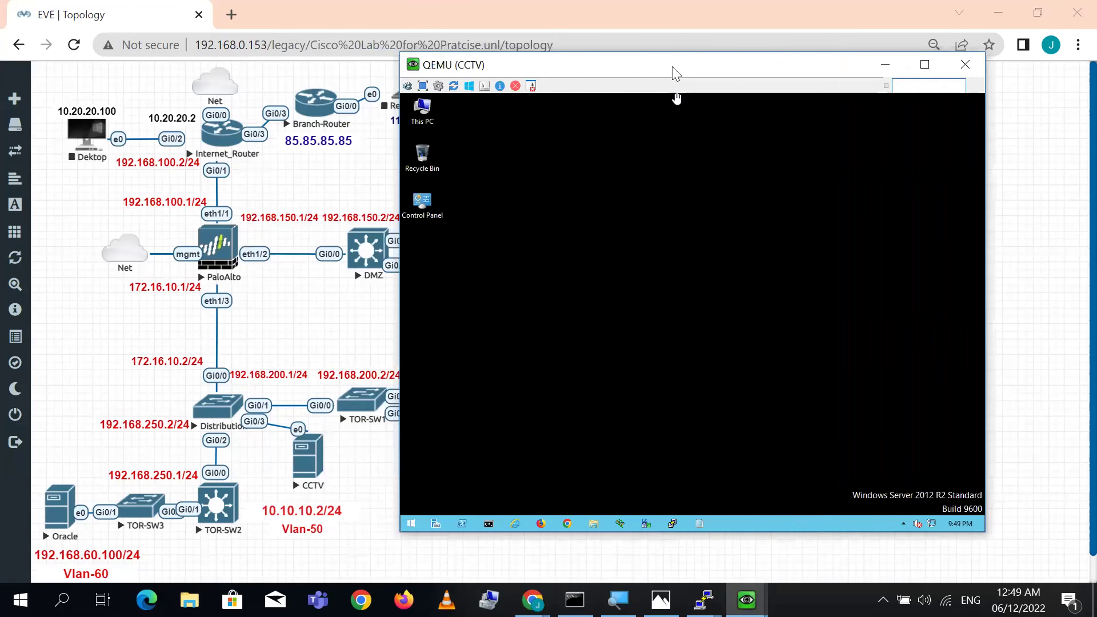
- Start a PuTTY SSH connection to 85.85.85.85 on the CCTV machine, then cancel the console reopen
left_click(673, 524)
type("192")
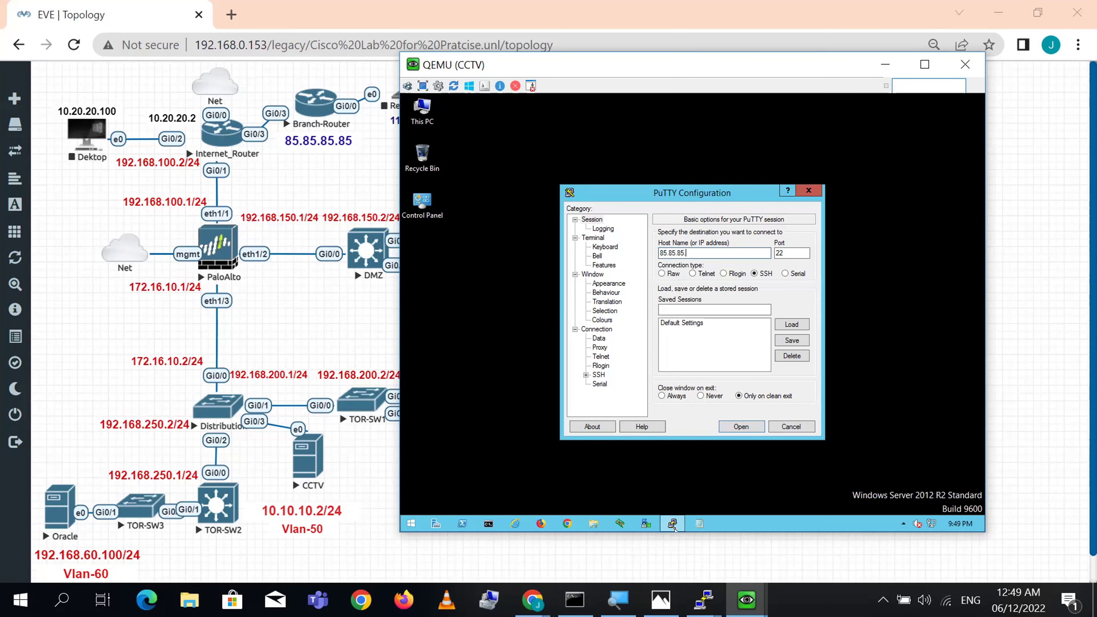
key("Return")
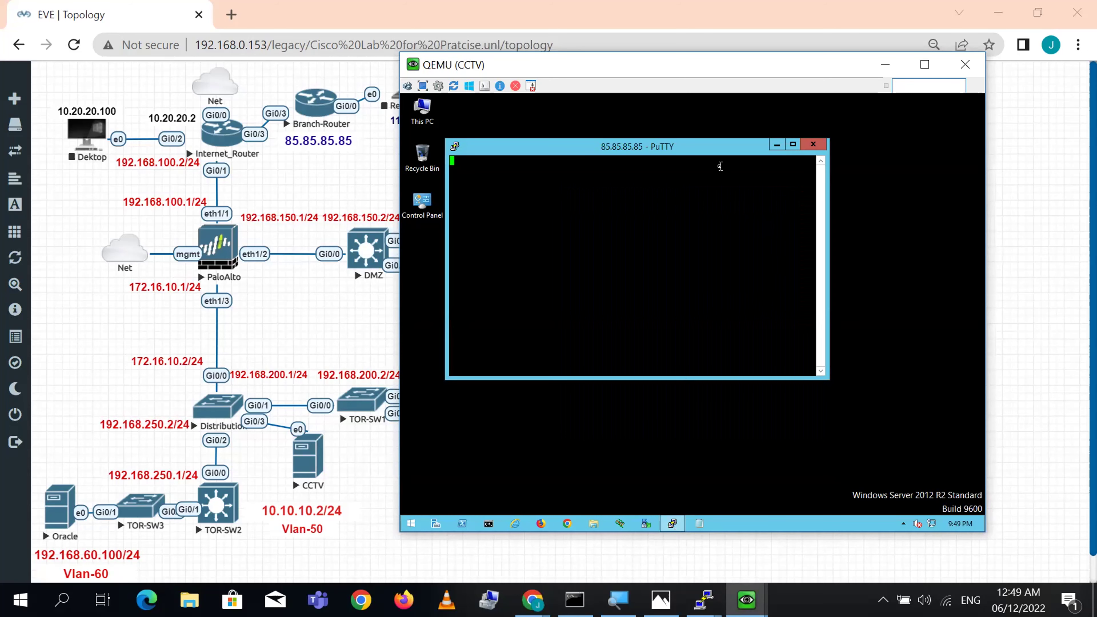
left_click_drag(695, 149, 782, 161)
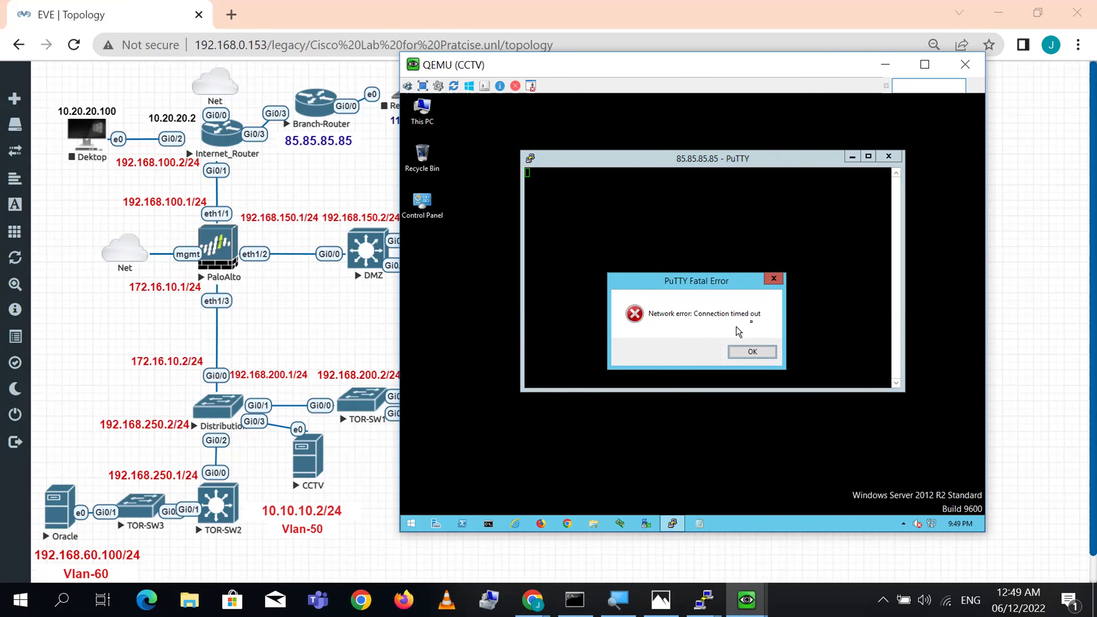
left_click_drag(311, 467, 297, 482)
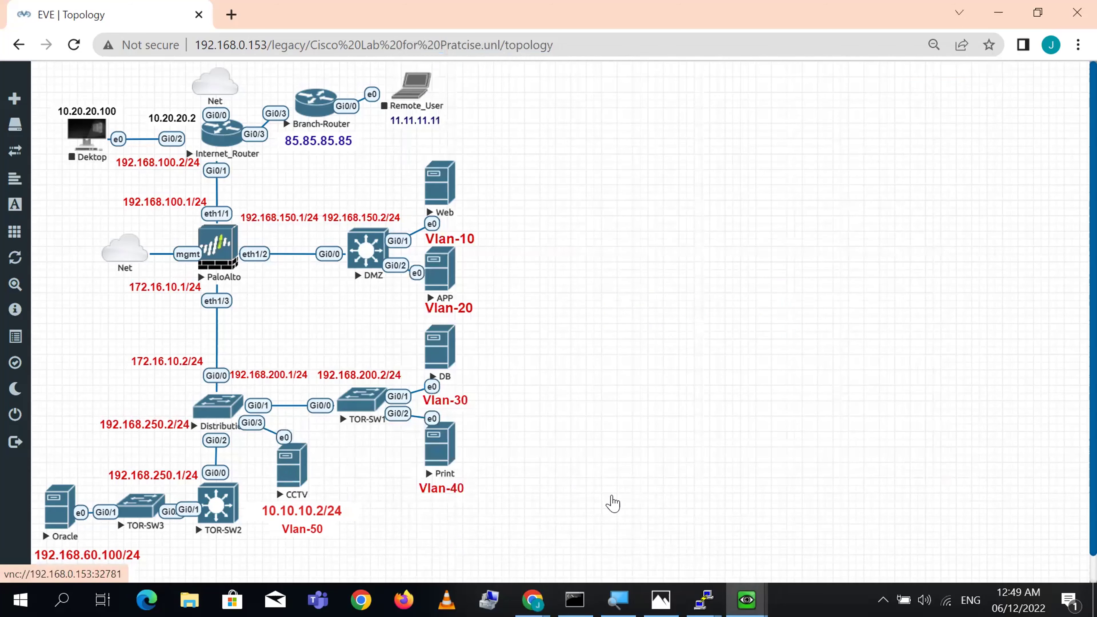
left_click(699, 162)
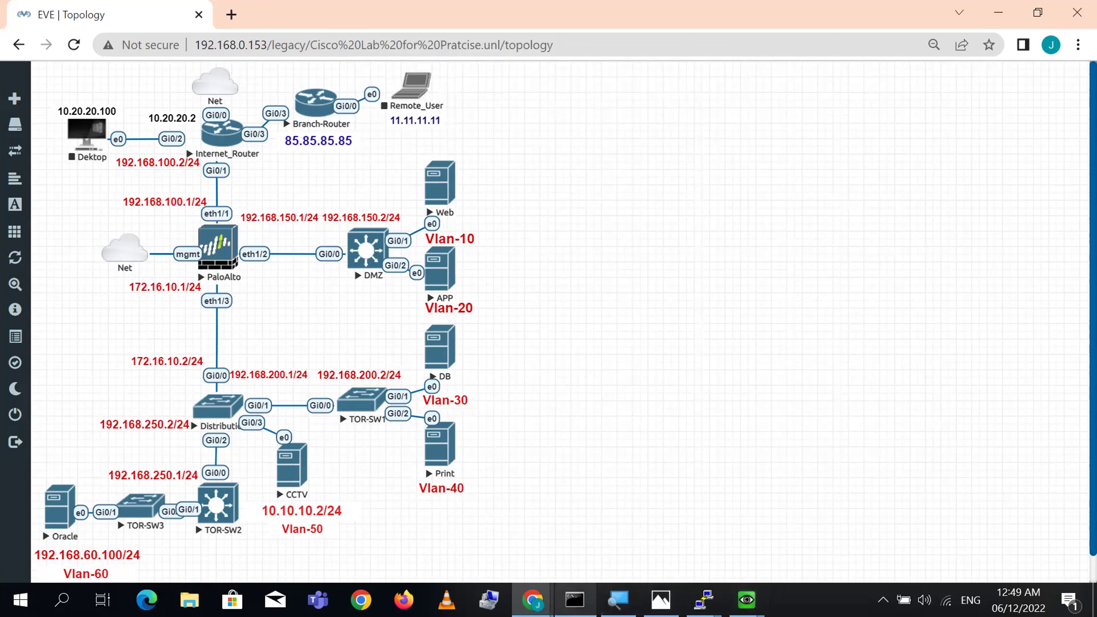
- Maximize the PA-VM web UI, go to MONITOR > Packet Capture and switch Filtering ON
mouse_move(533, 601)
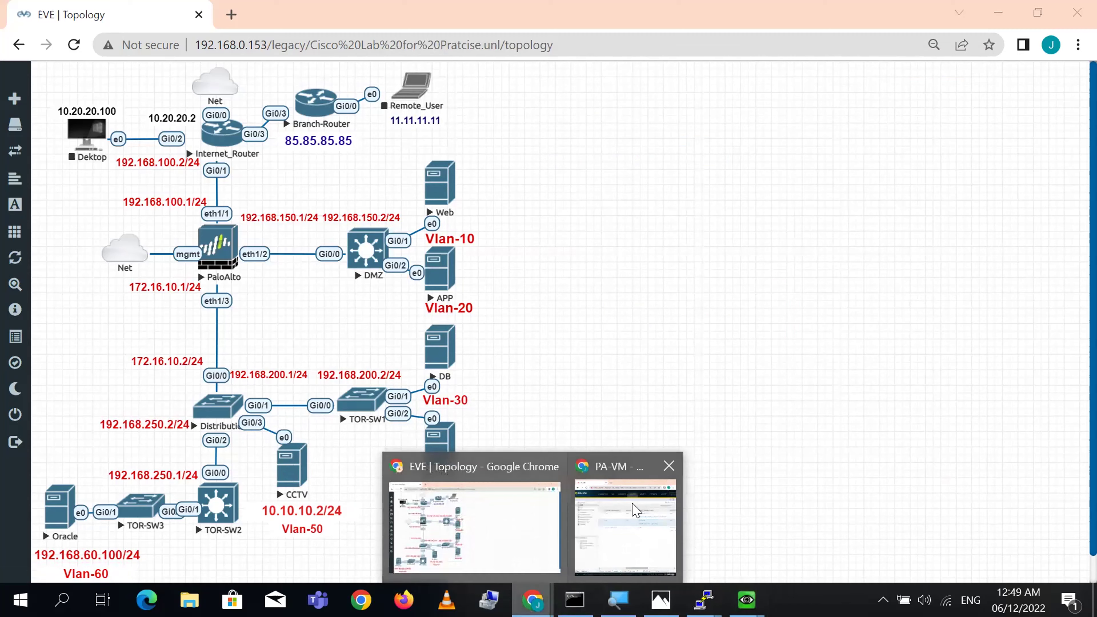
left_click(600, 521)
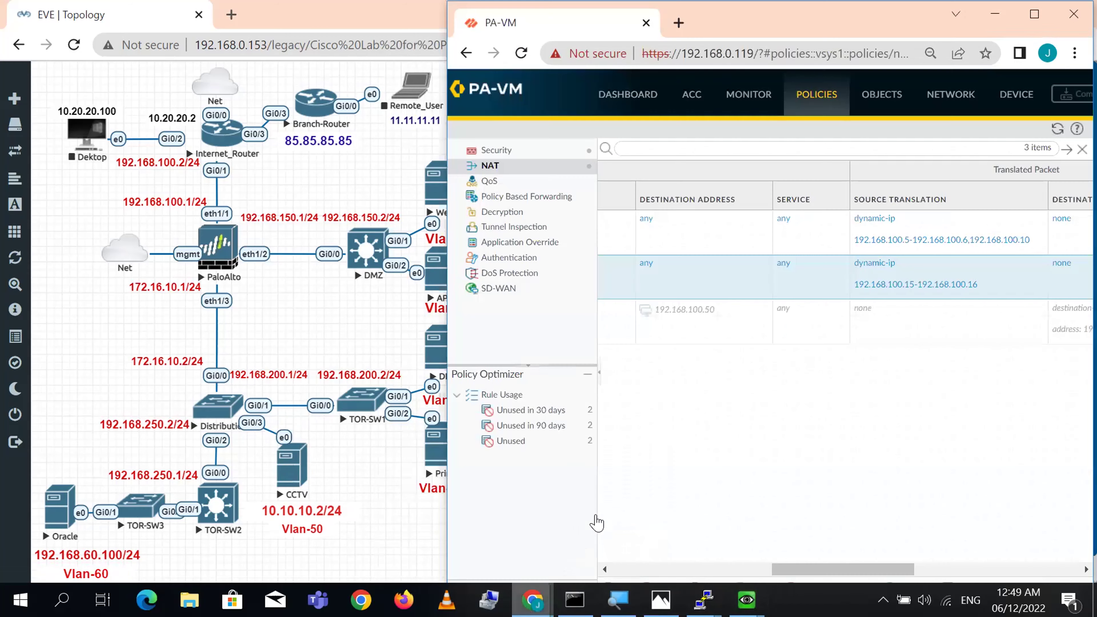
double_click(920, 34)
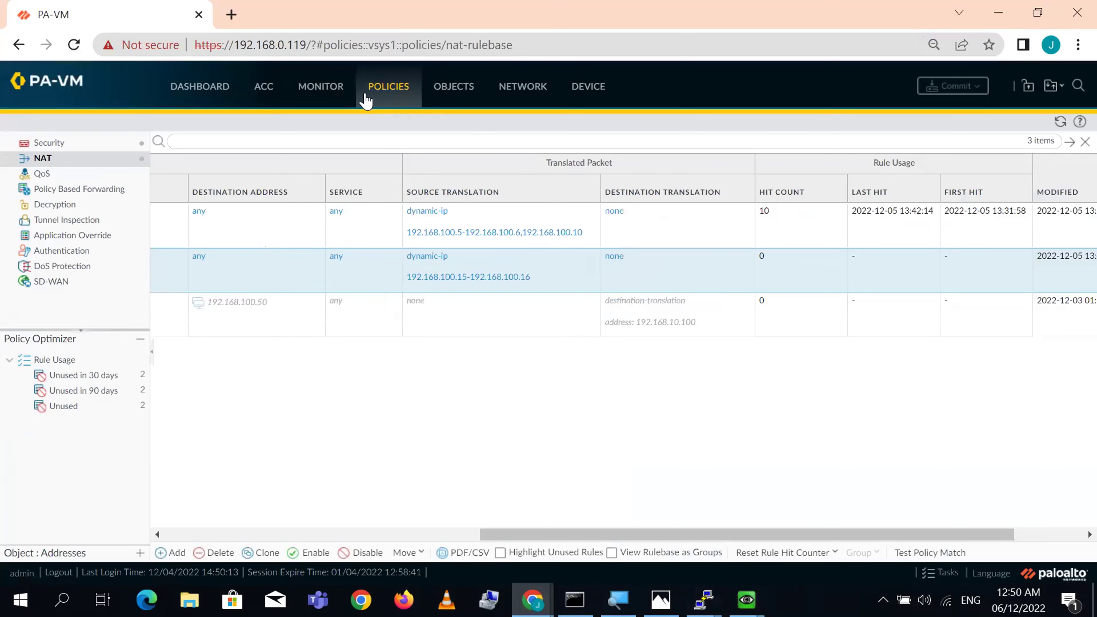
left_click(326, 93)
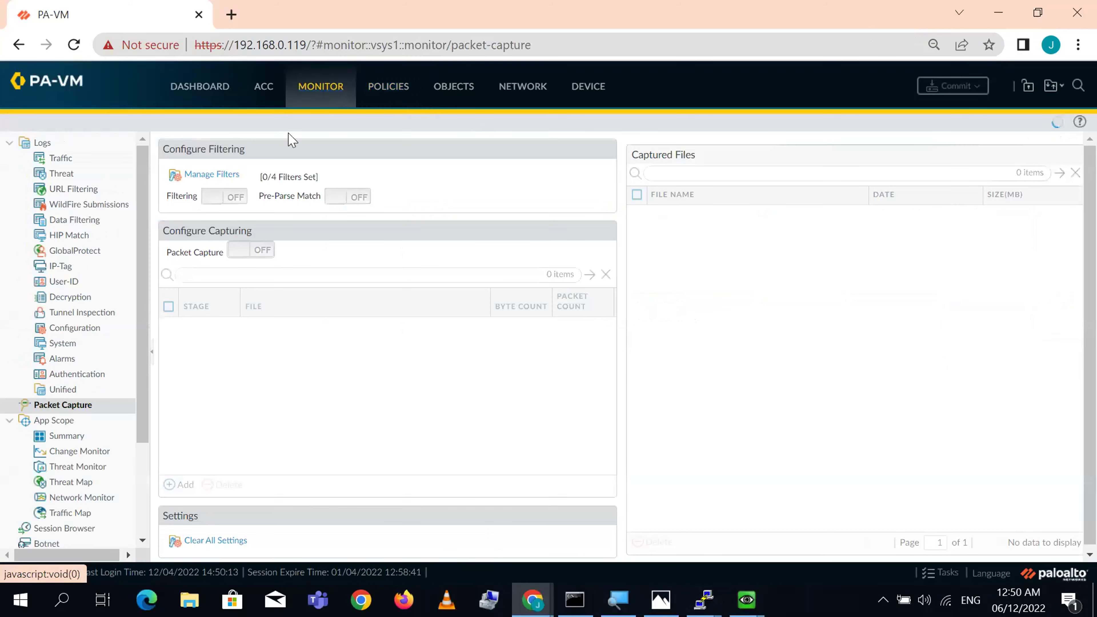
left_click(209, 197)
left_click(239, 203)
left_click(212, 196)
left_click(211, 197)
- Add capture filter ID 1 with source 10.10.10.2 and destination 85.85.85.85
left_click(222, 175)
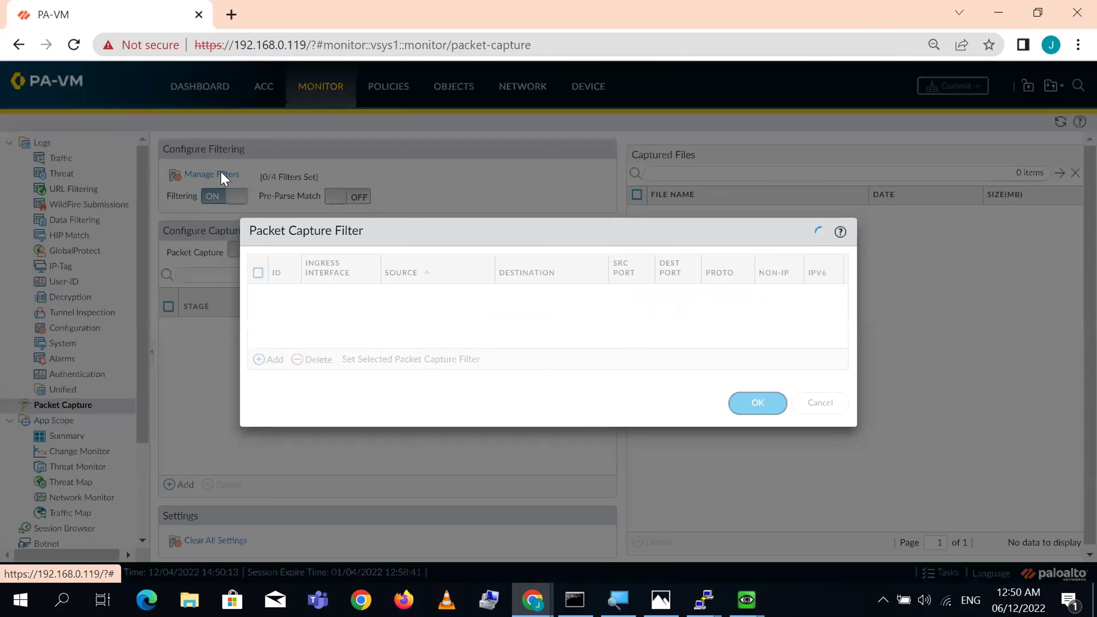
left_click(274, 361)
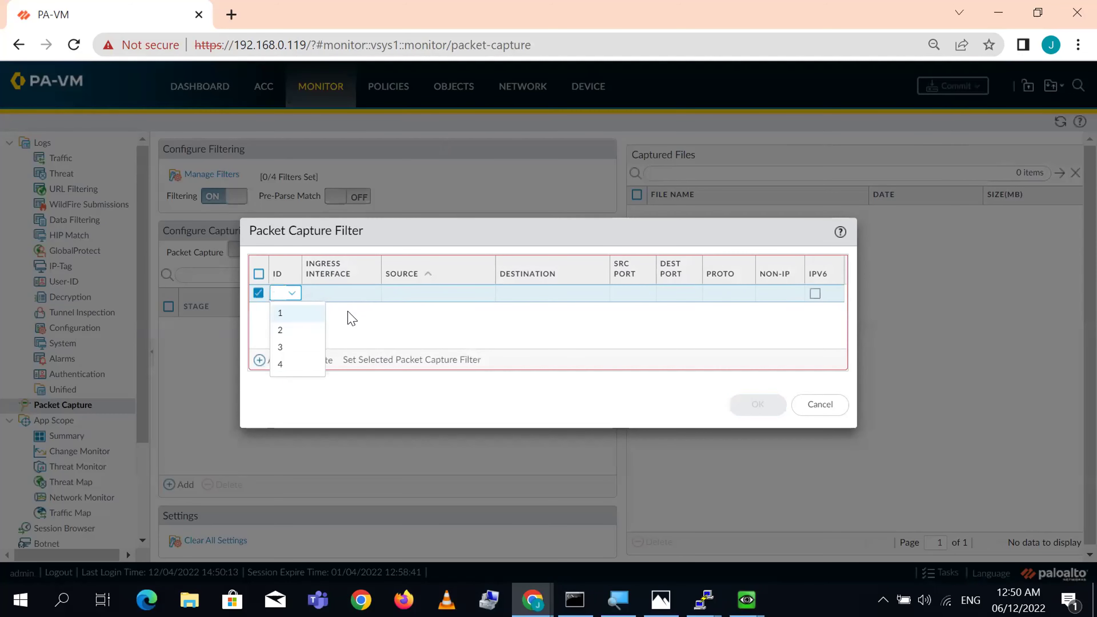
left_click(300, 314)
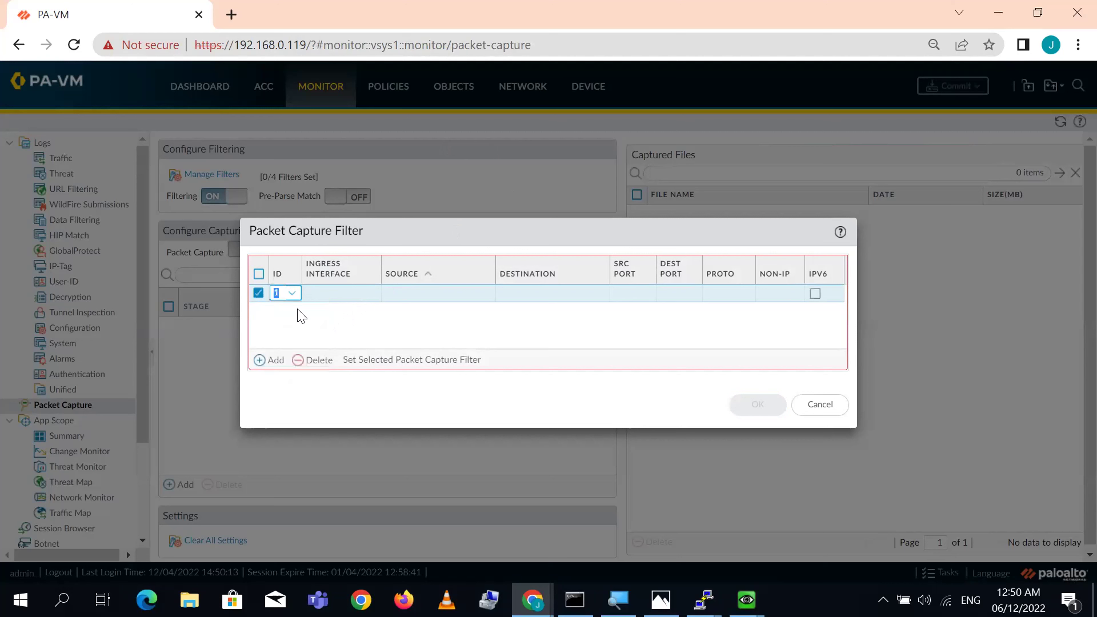
left_click(432, 299)
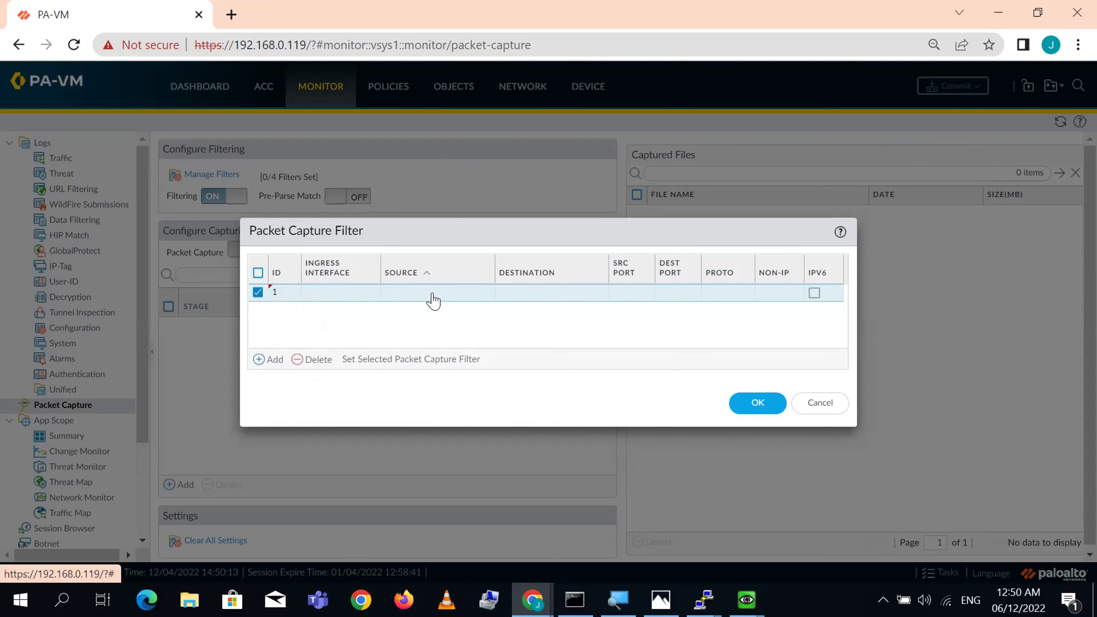
left_click(433, 299)
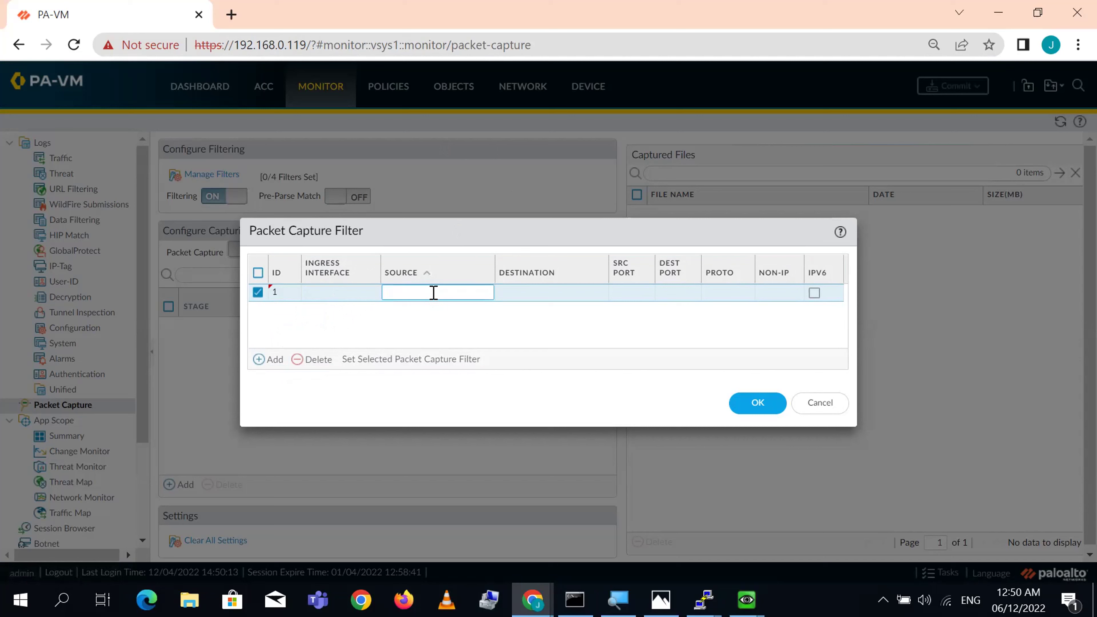
type("10.10.1")
key("Return")
left_click(553, 291)
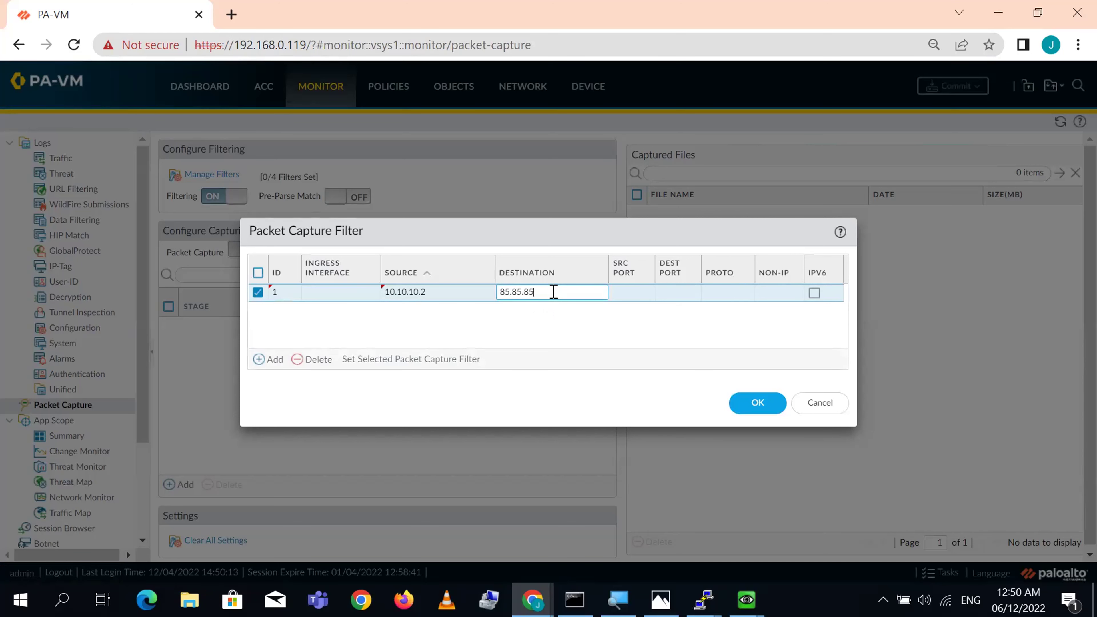
- Add filter ID 2 from 85.85.85.85 to 10.10.10.2, save both filters, and minimize Chrome
left_click(259, 359)
left_click(417, 318)
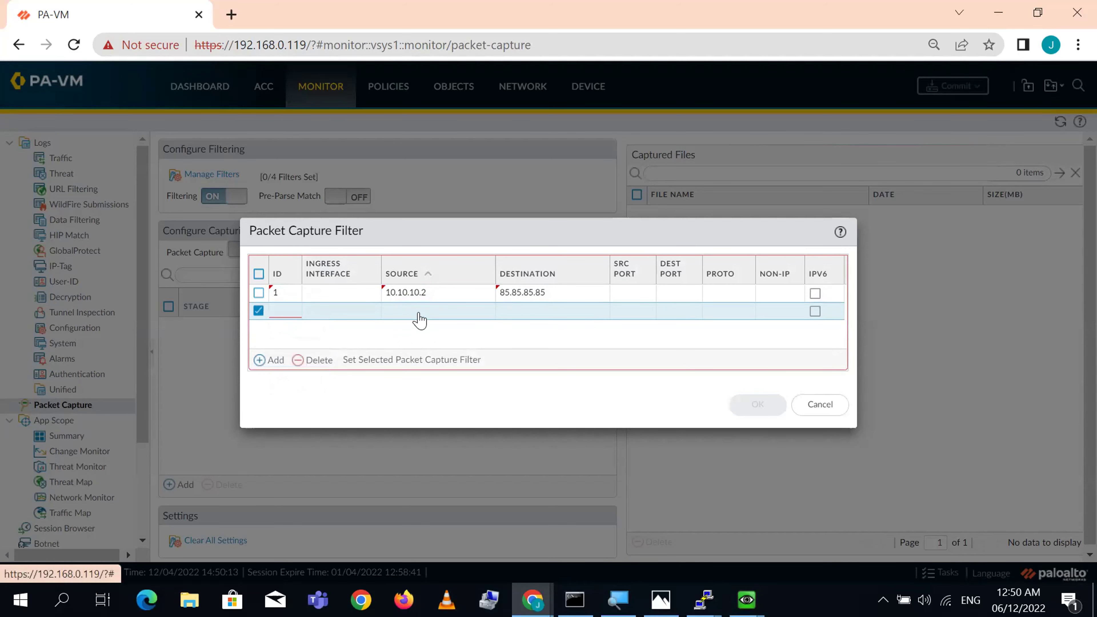
left_click(282, 312)
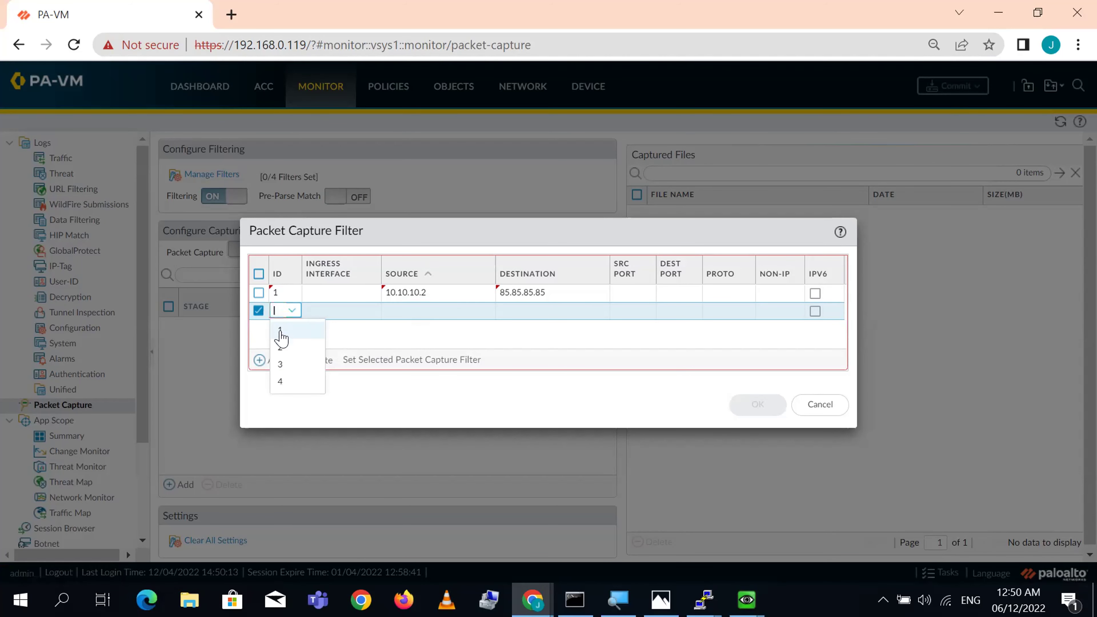
left_click(280, 346)
left_click(430, 309)
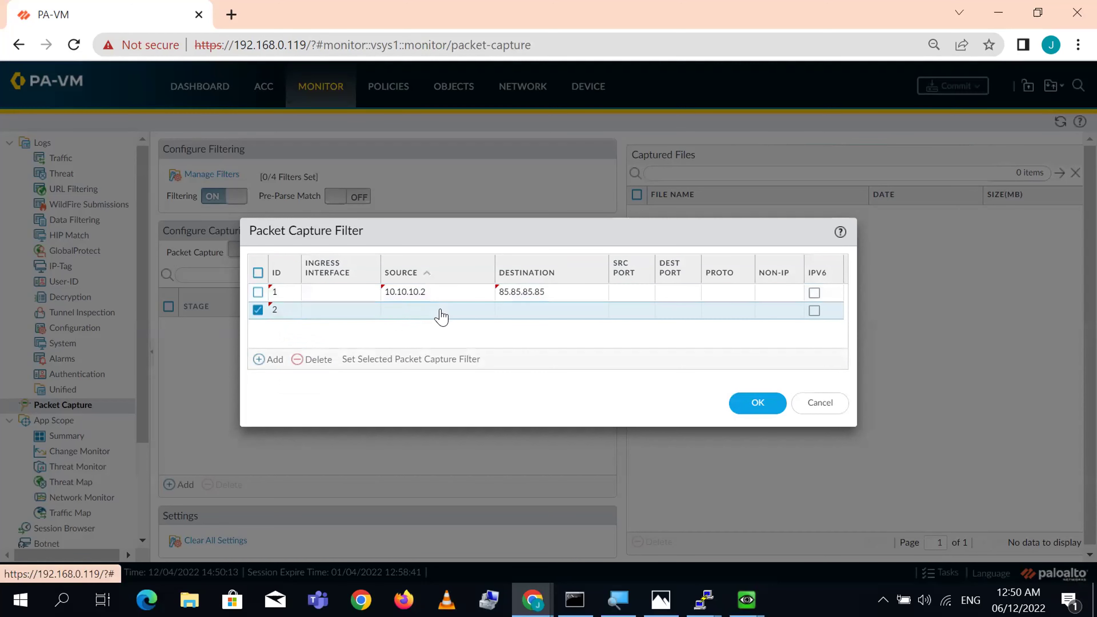
left_click(441, 309)
type("85.85.85.85")
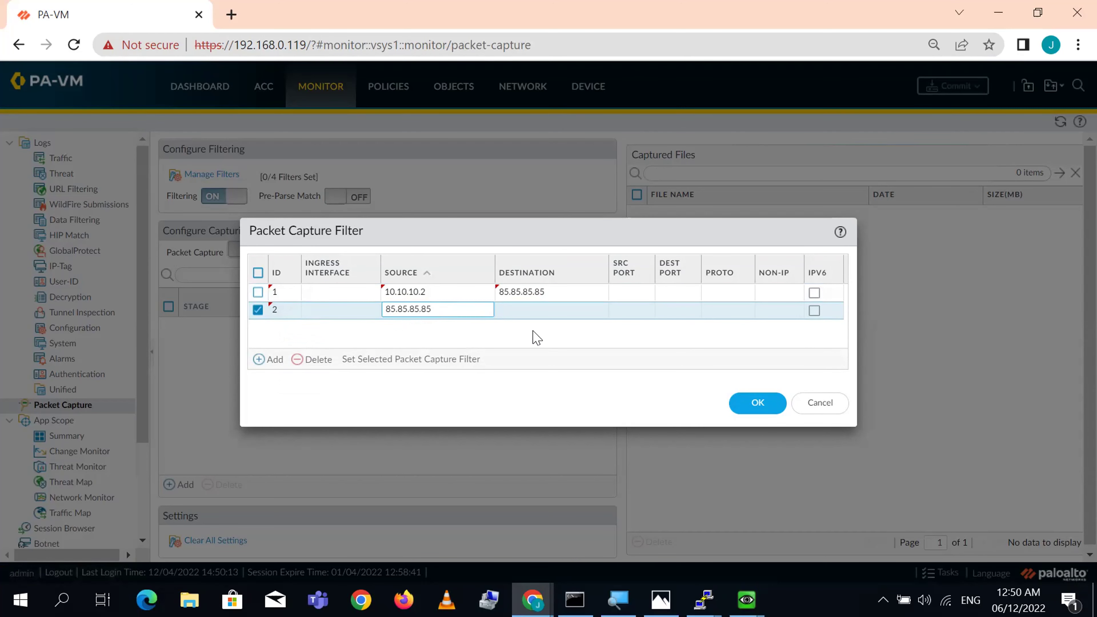
left_click(548, 316)
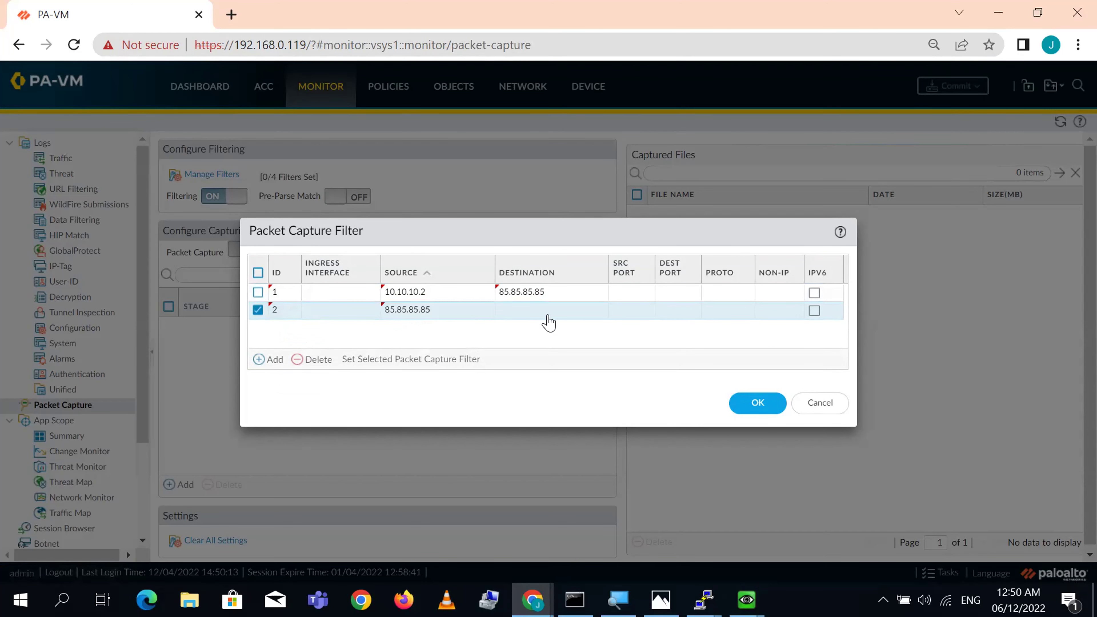
left_click(549, 316)
type("10.10.10.2")
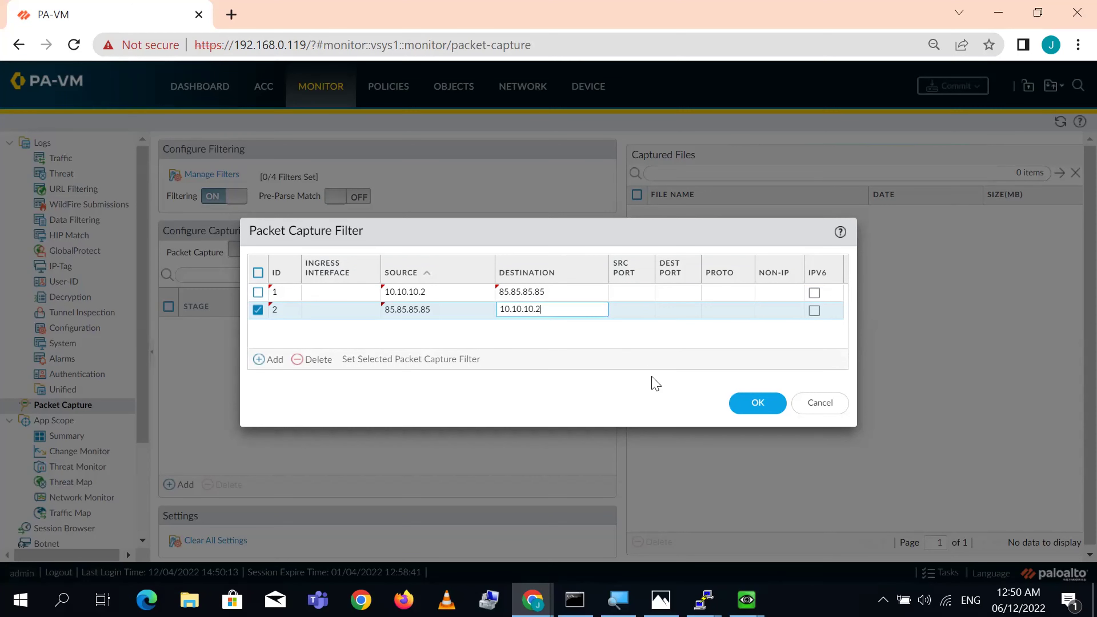
left_click(758, 408)
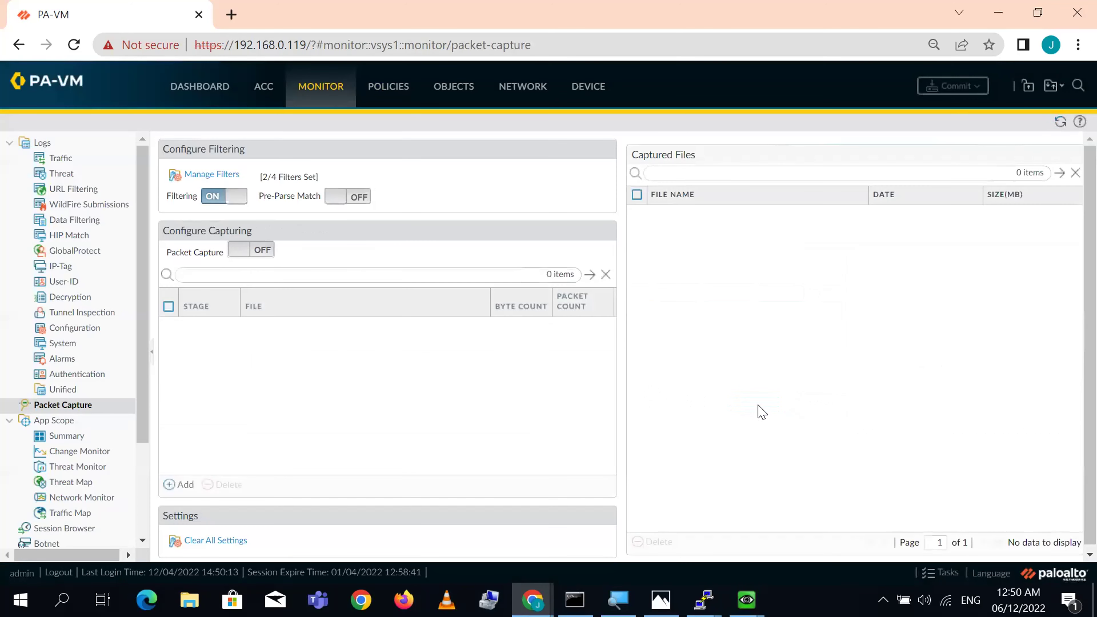
left_click(998, 13)
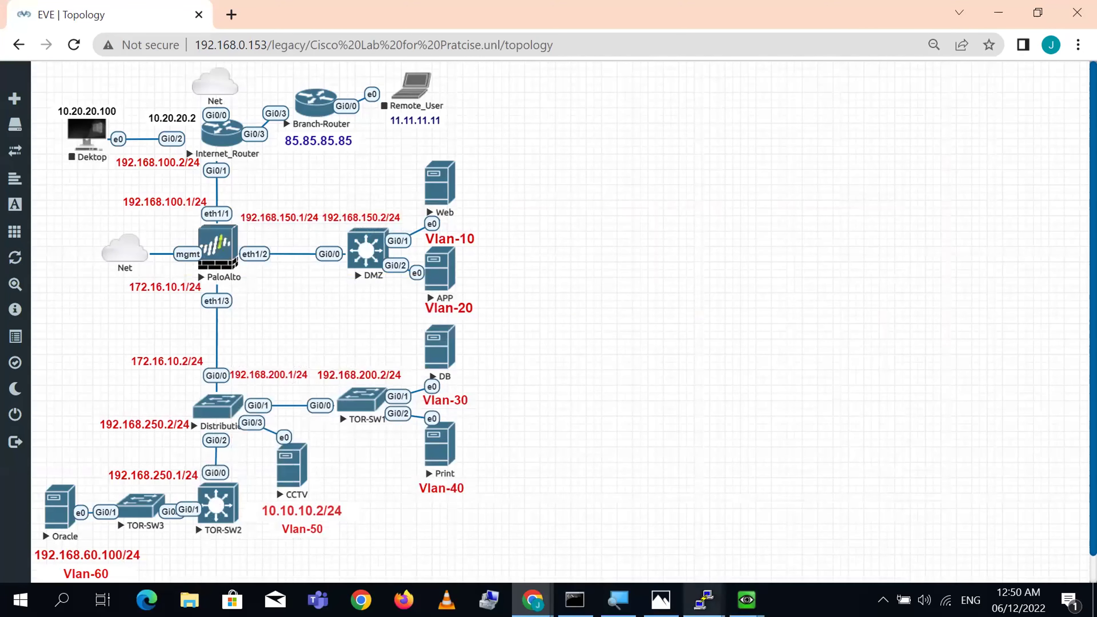
- Dismiss the CCTV PuTTY timeout error, restart its session, and return to the firewall CLI
mouse_move(746, 600)
left_click(894, 534)
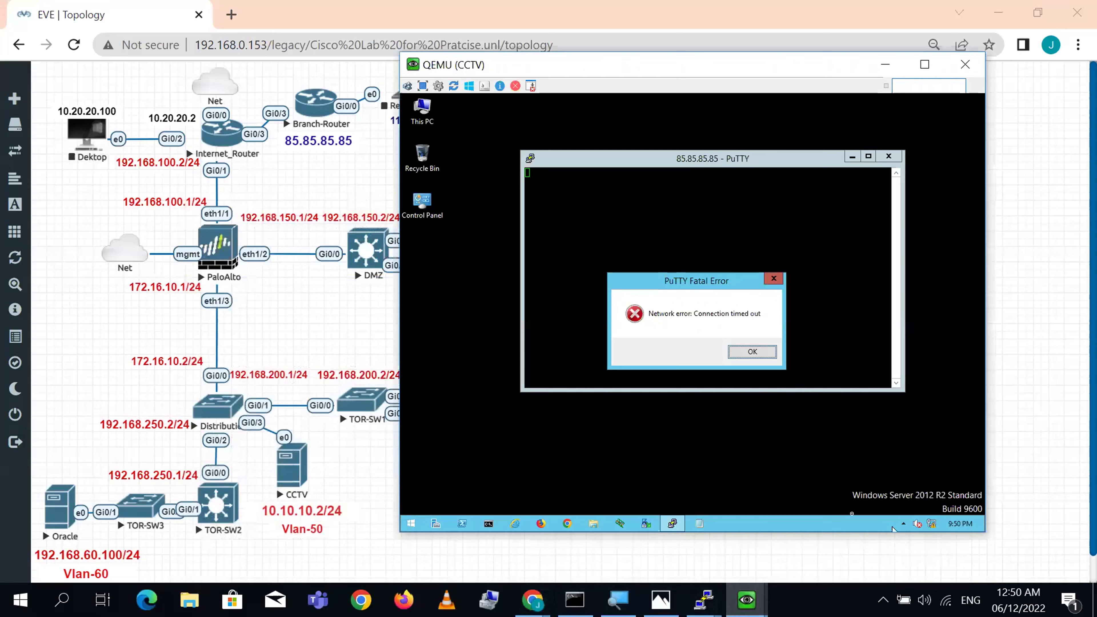
left_click(752, 351)
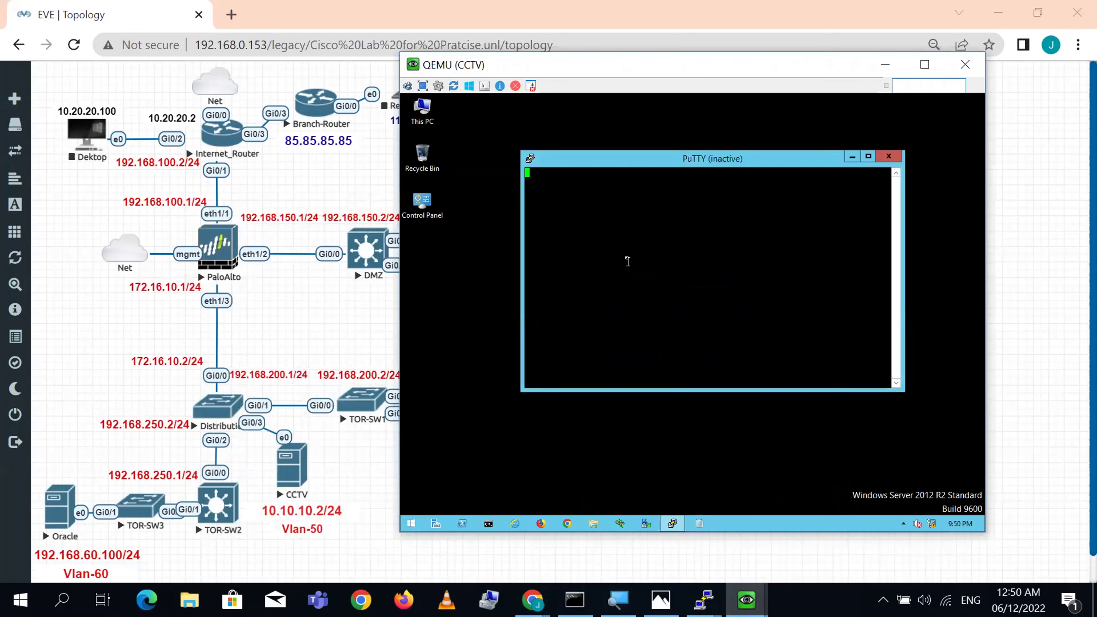
left_click(531, 160)
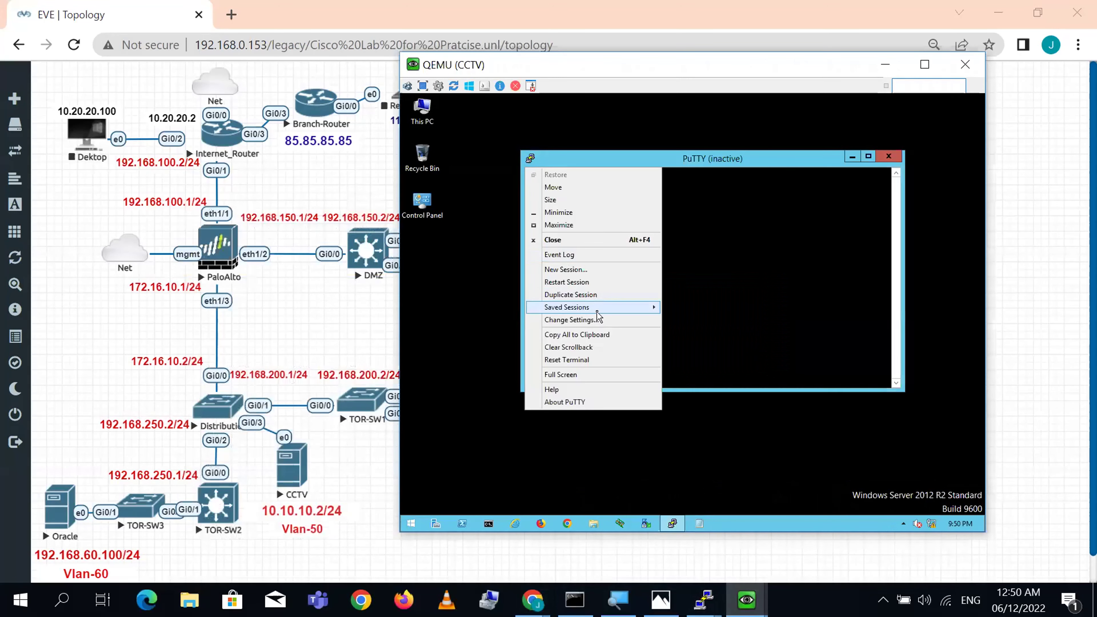
left_click(588, 281)
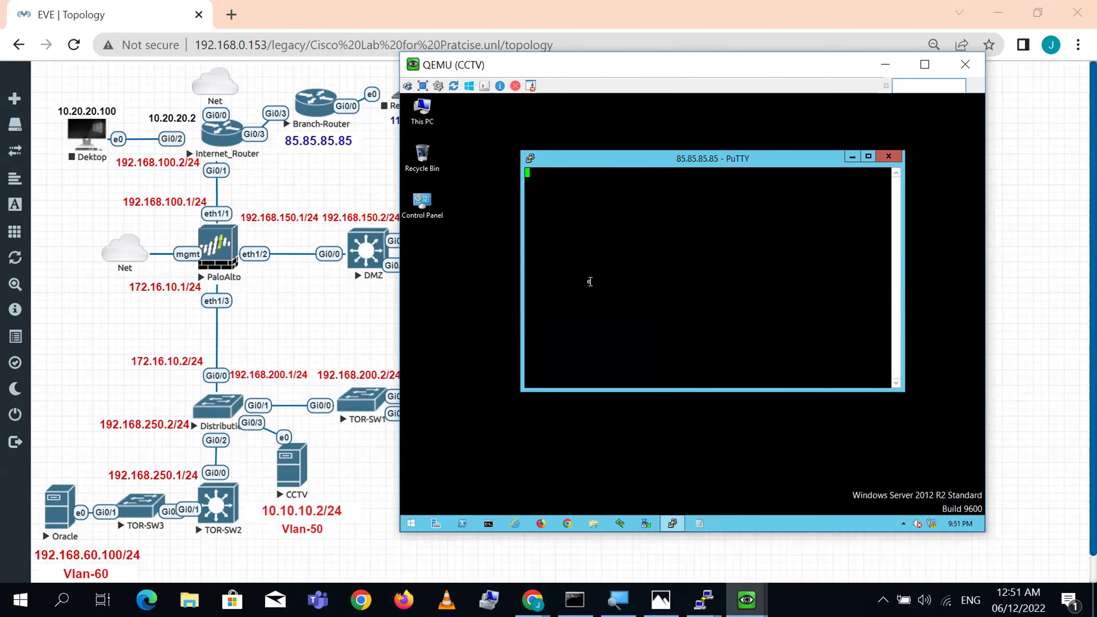
left_click(704, 600)
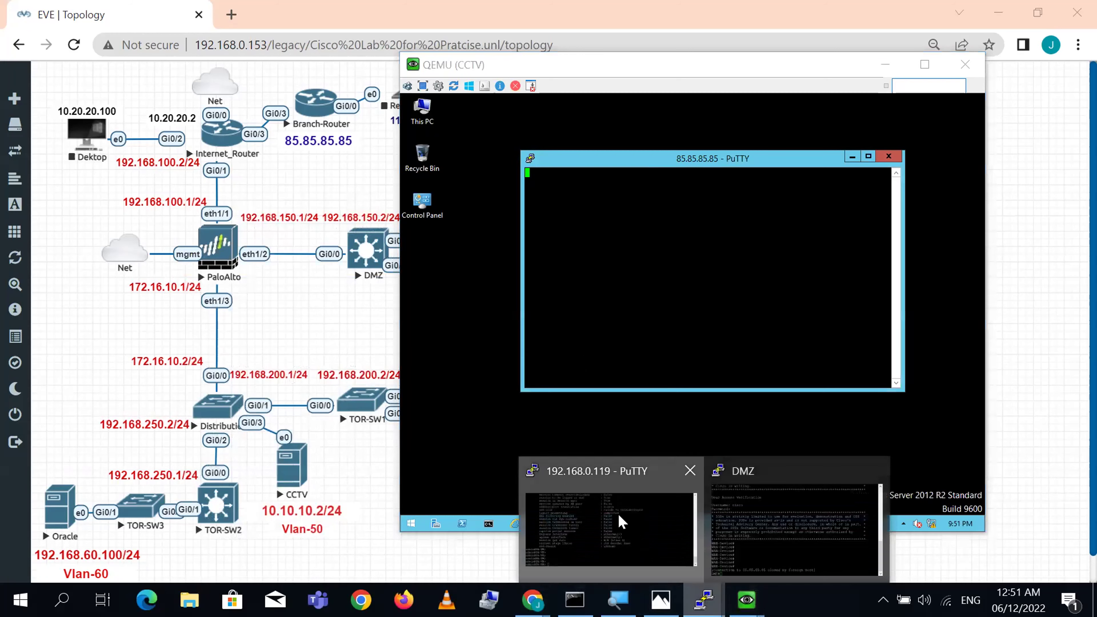
left_click(623, 522)
- Rerun 'show running ippool' to check NAT pool usage
key("Return")
key("Return")
key("Return")
key("Up")
key("Up")
key("Up")
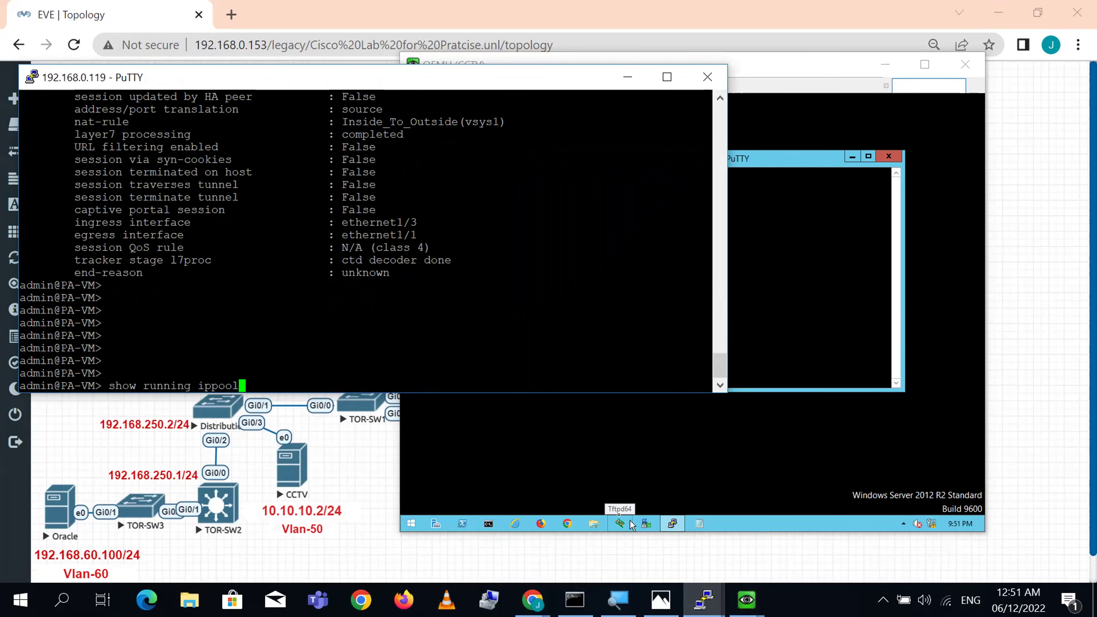
key("Return")
key("Return")
key("Return")
key("Return")
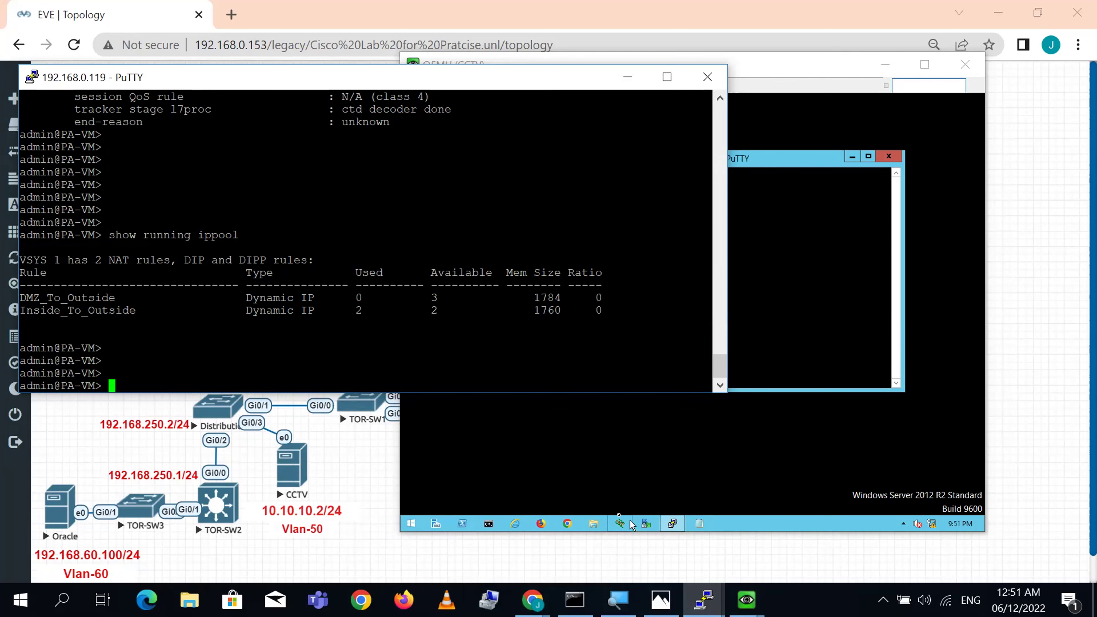
- Run 'show counter global filter delta yes packet-filter yes', maximize the terminal, and rerun it
type("show ")
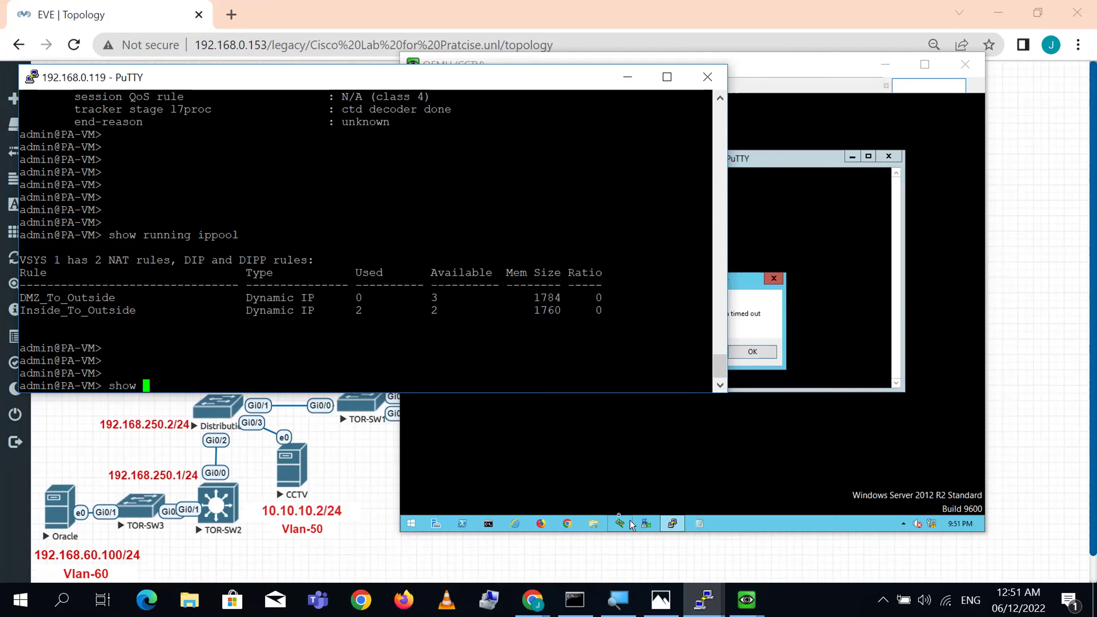
type("counter ")
type("global ")
type("GI")
key("BackSpace")
key("BackSpace")
type("filter delta ")
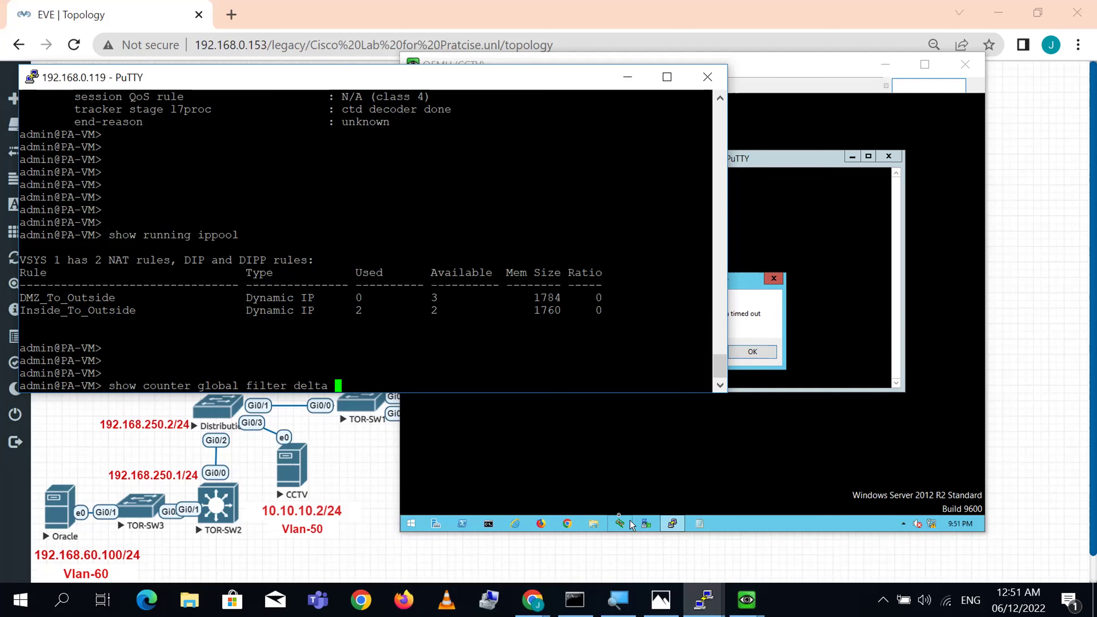
type("yes packet-filter yes")
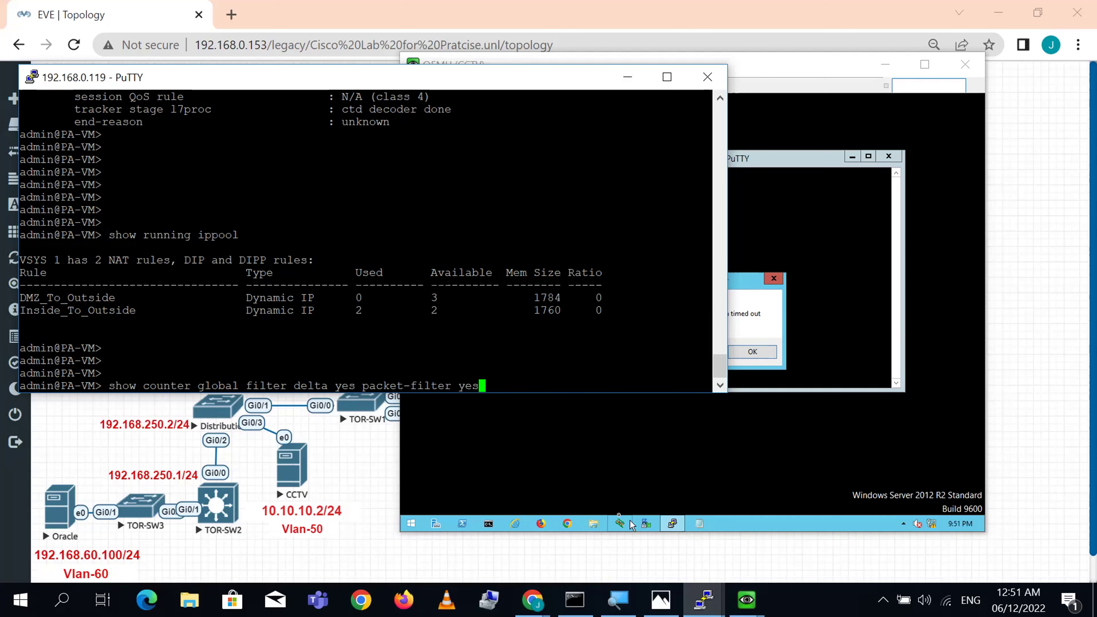
key("Return")
key("Return")
key("Return")
key("Return")
key("Return")
key("Return")
key("Return")
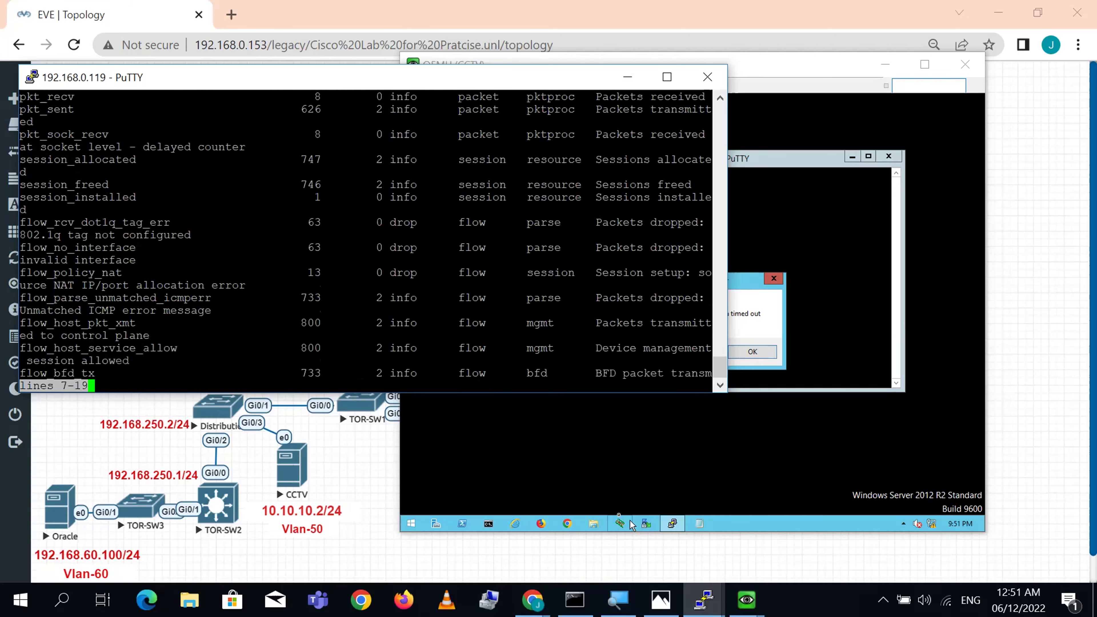
key("Return")
key("Return")
key("Return")
key("Return")
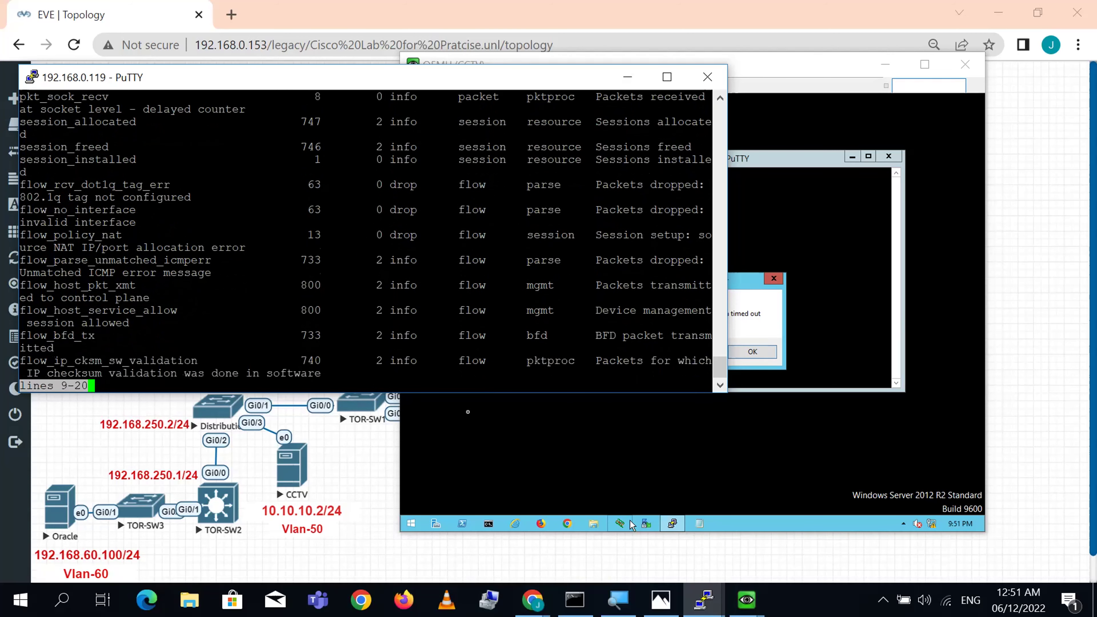
key("Return")
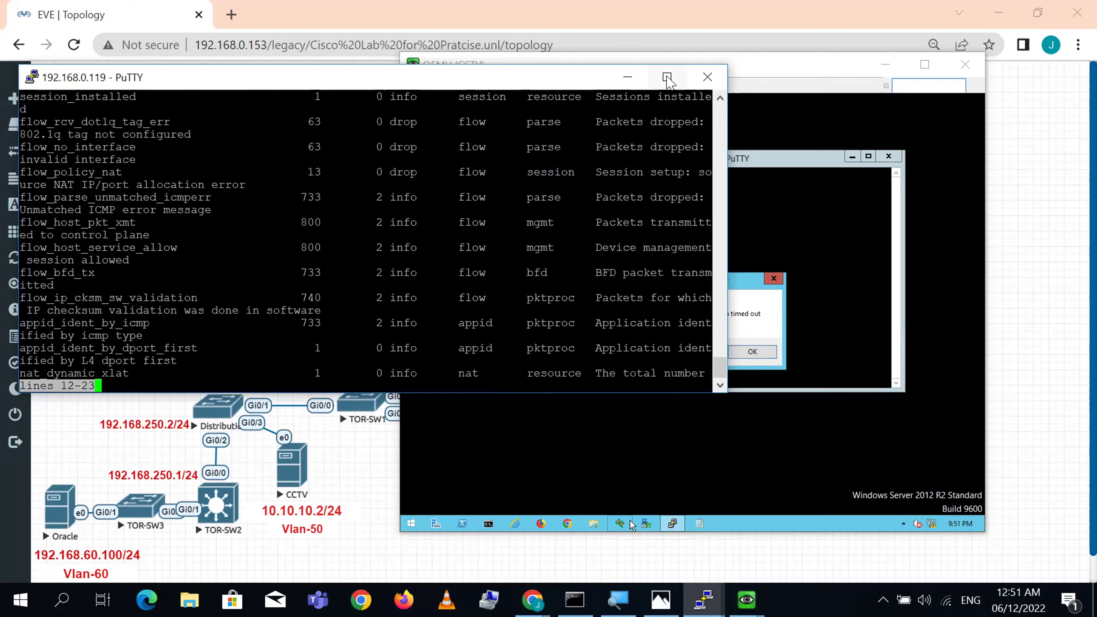
left_click(667, 77)
key("q")
key("Return")
key("Return")
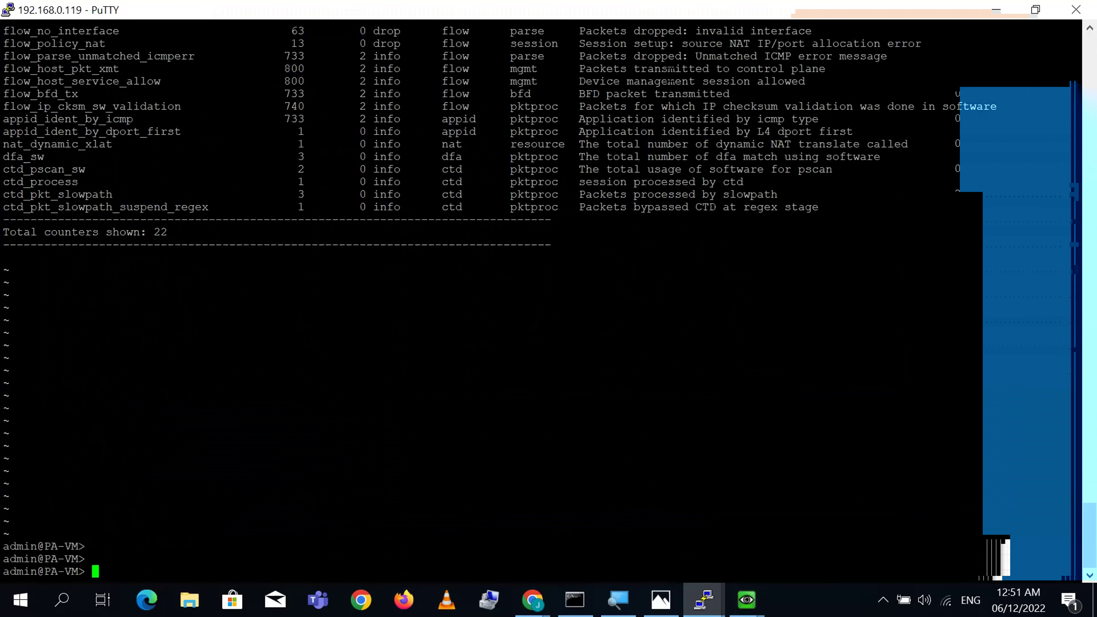
key("Up")
key("Return")
key("Return")
key("Return")
key("Return")
key("Return")
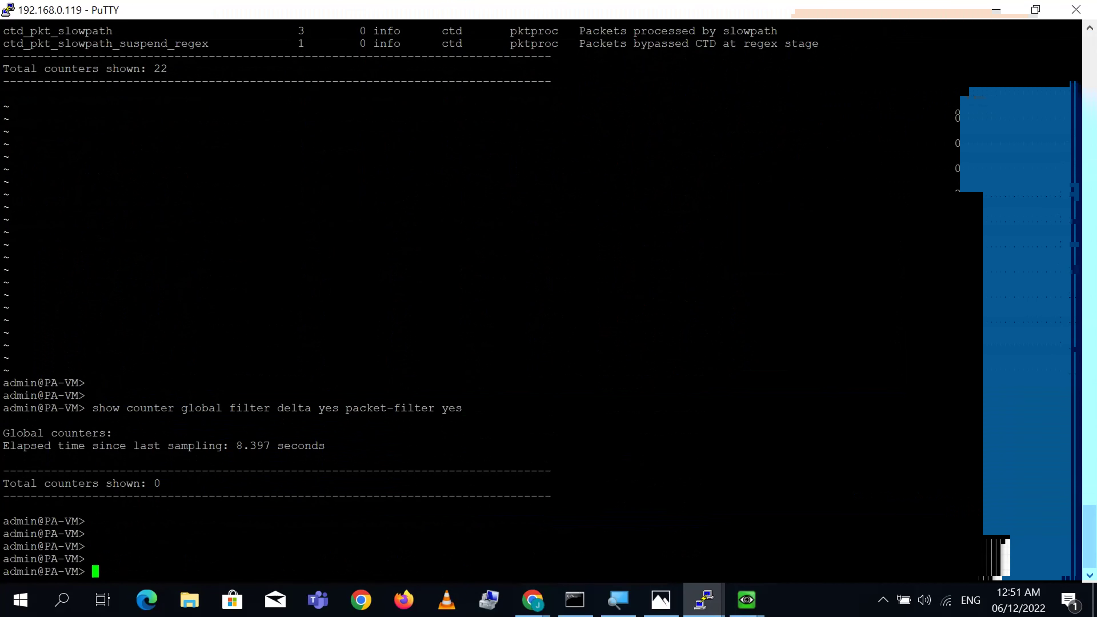
- Clear the CCTV VM's connection timeout and restart its PuTTY session to 85.85.85.85
mouse_move(747, 600)
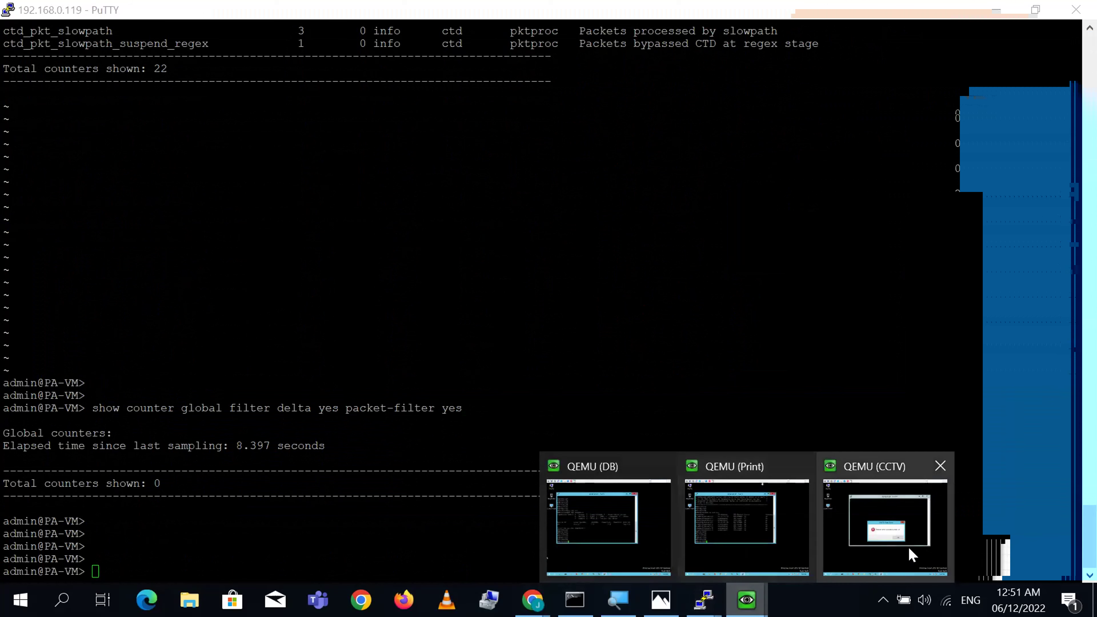
left_click(911, 545)
left_click(761, 352)
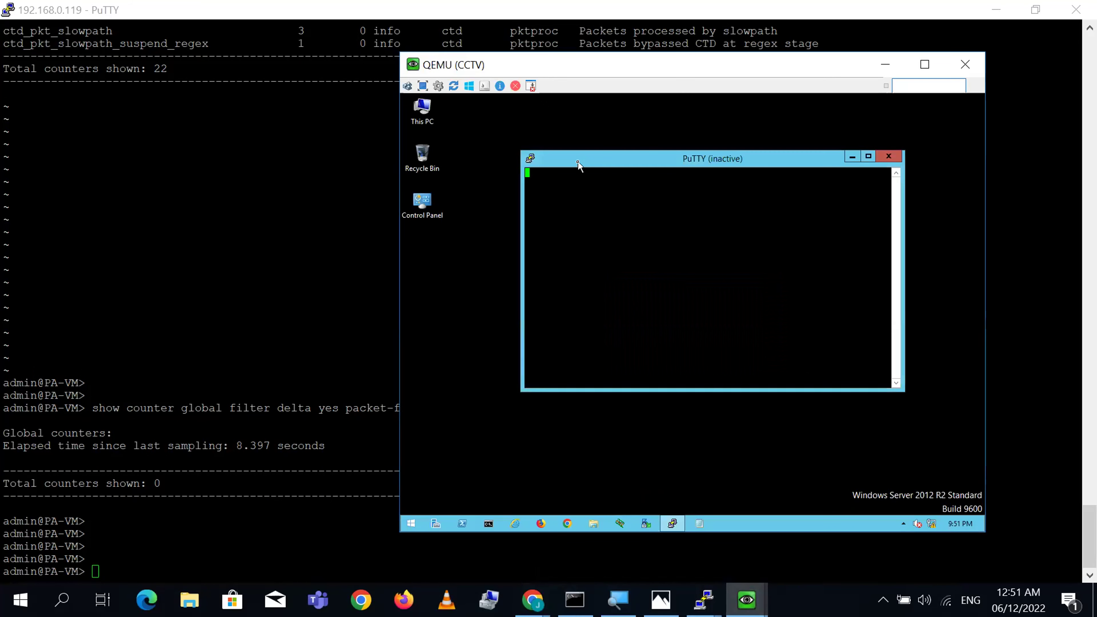
left_click(531, 159)
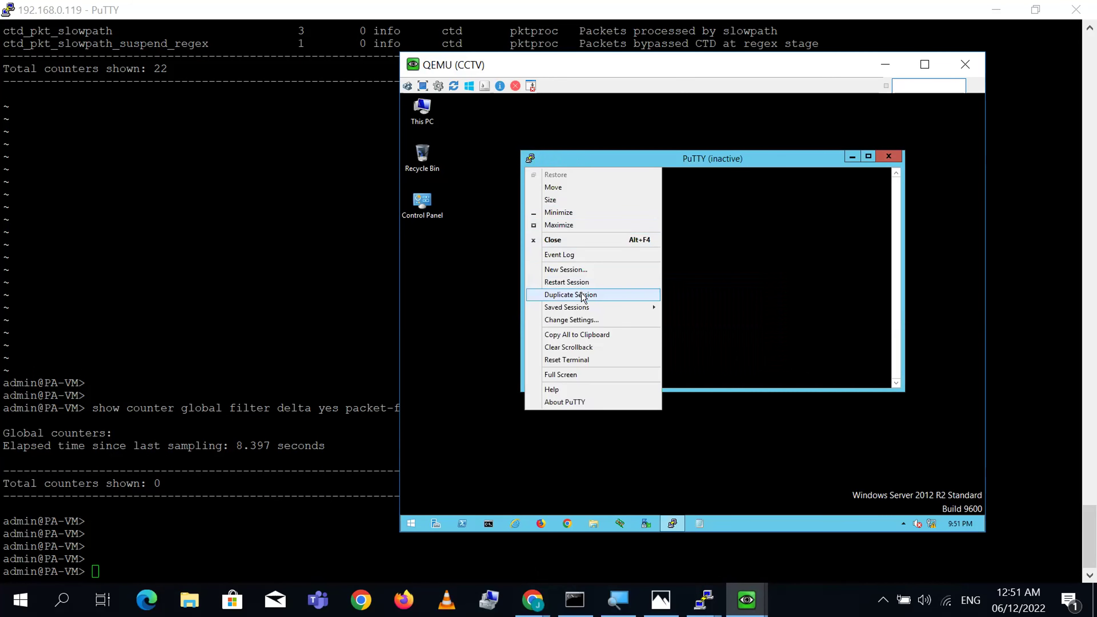
left_click(580, 284)
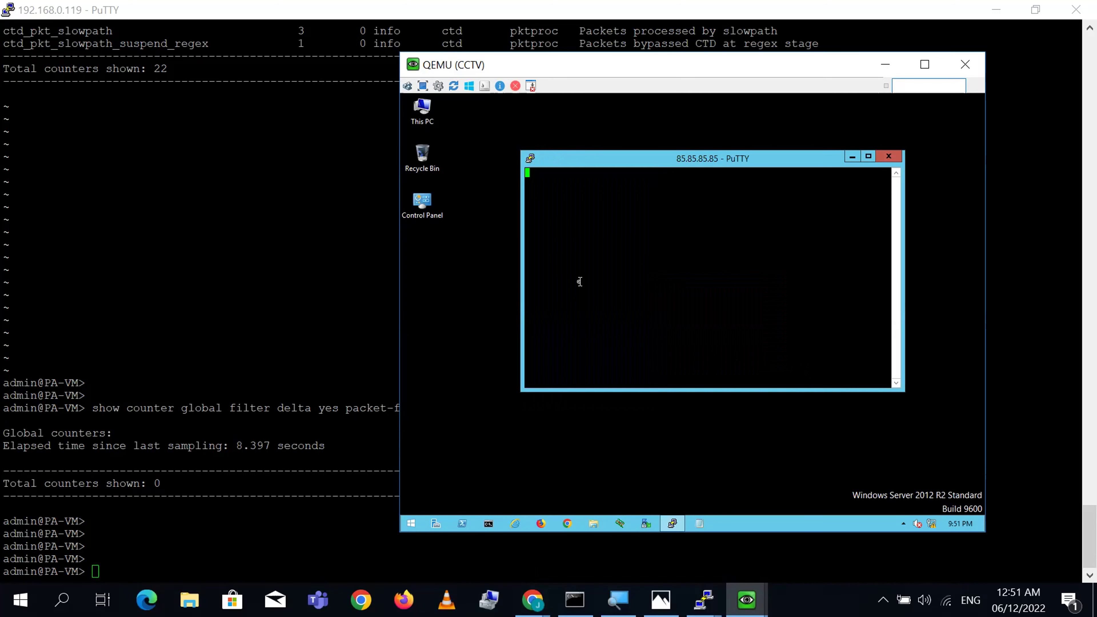
left_click(380, 339)
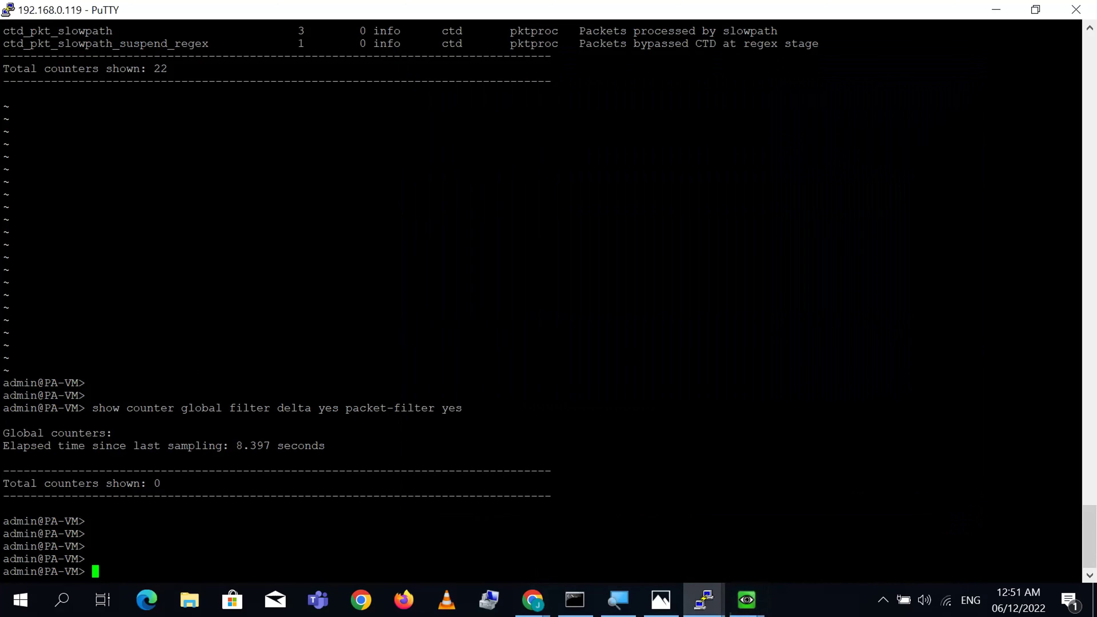
key("Up")
- Rerun the counter check and highlight the flow_policy_nat drop for source NAT allocation errors
key("Return")
key("Return")
key("Return")
key("Return")
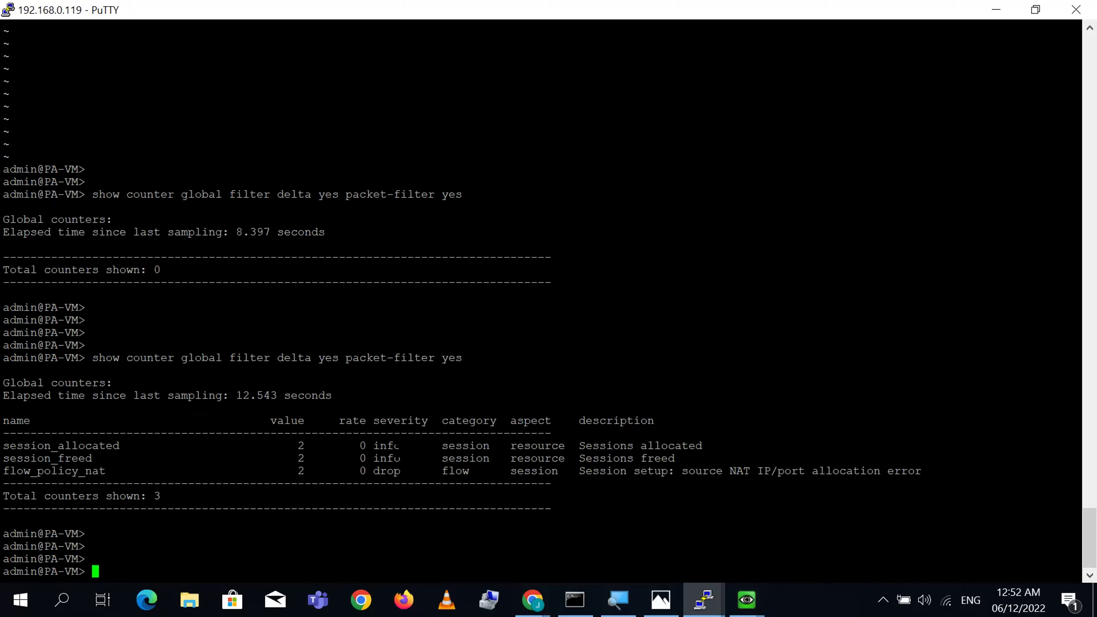
triple_click(323, 471)
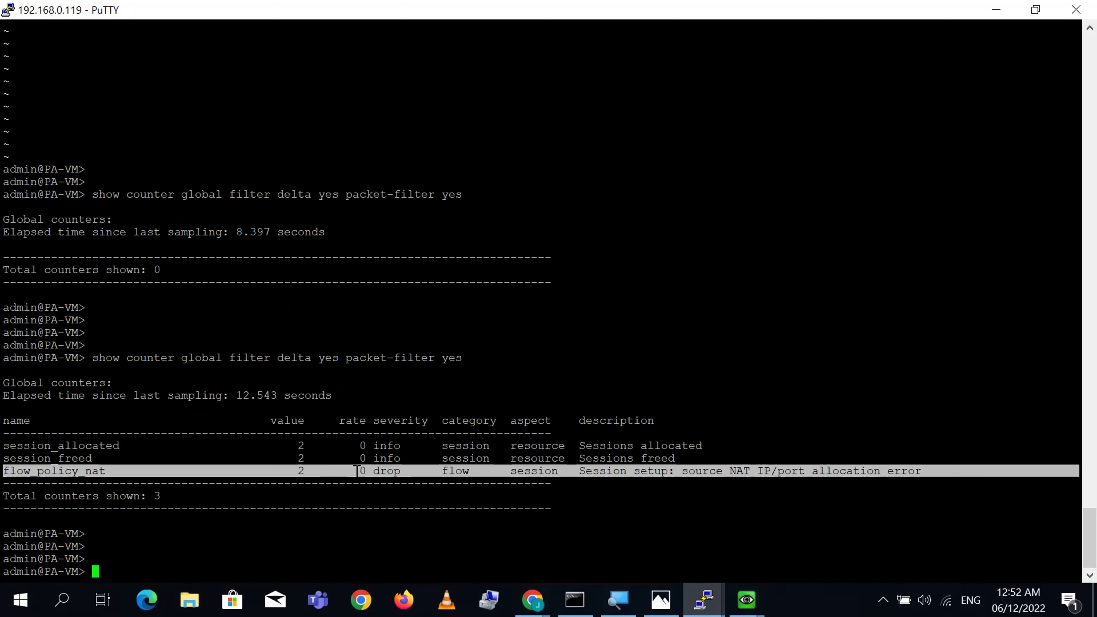
double_click(386, 471)
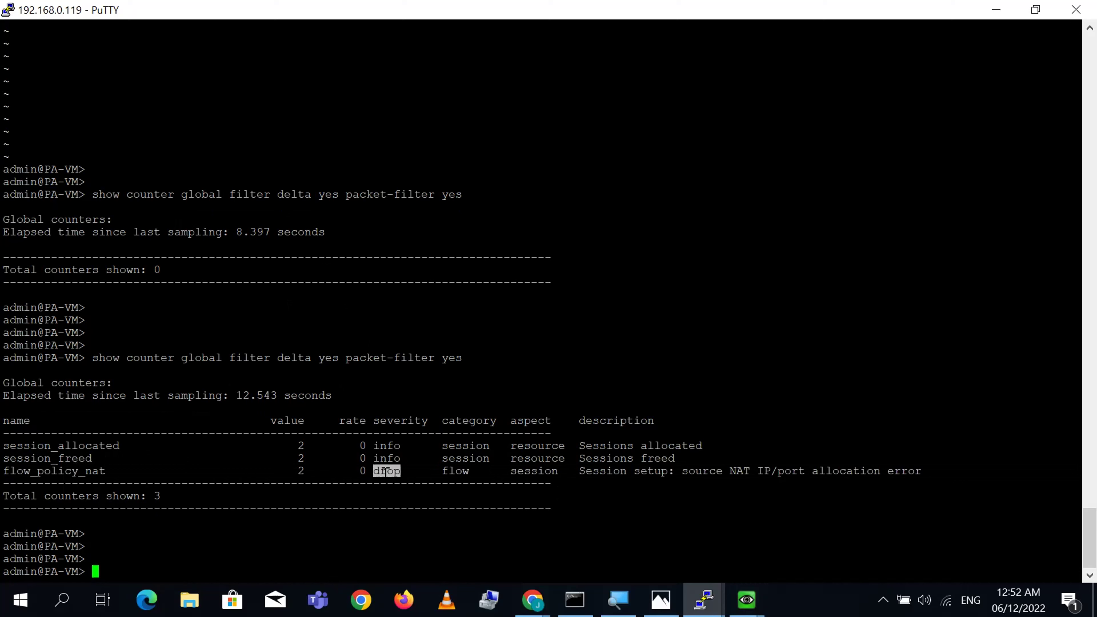
double_click(538, 471)
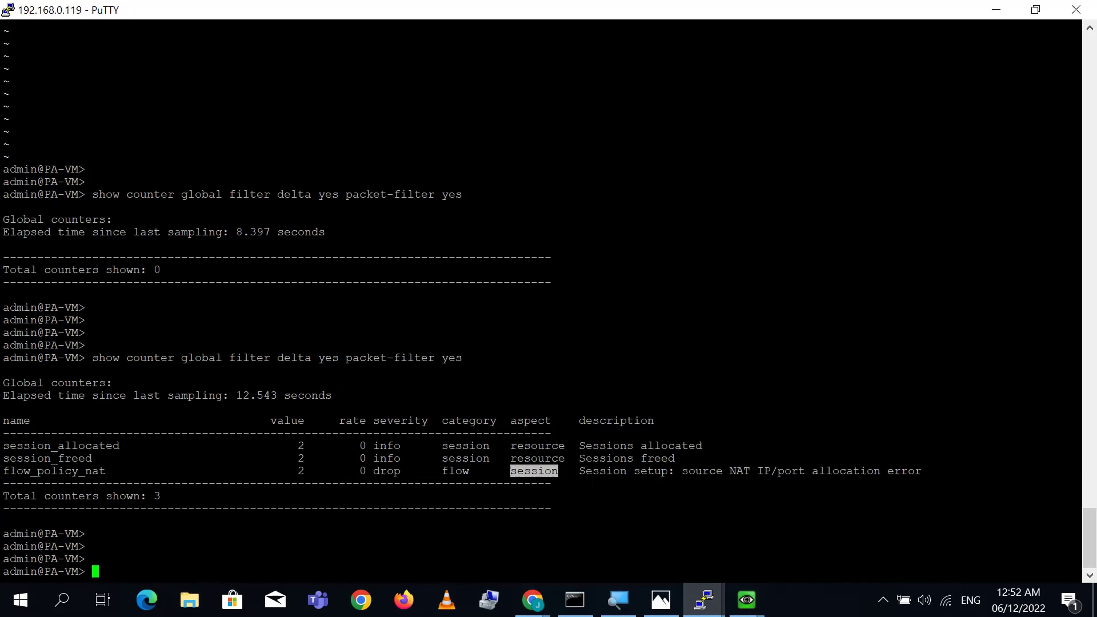
double_click(589, 471)
left_click_drag(683, 471, 922, 471)
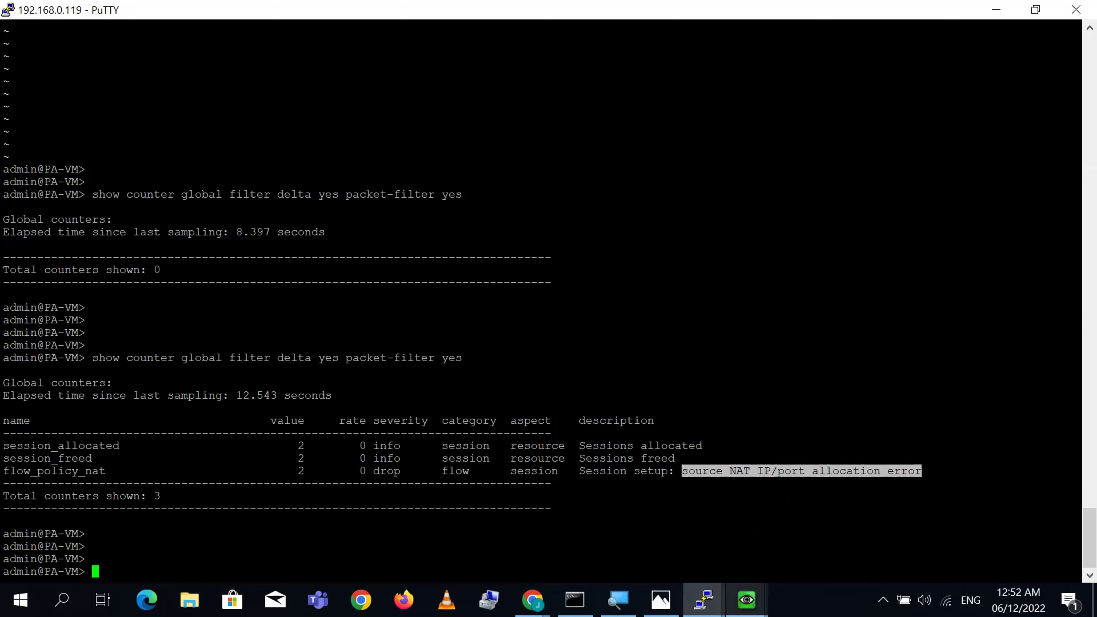
- Re-highlight the flow_policy_nat NAT allocation description, then switch to the firewall web UI
mouse_move(746, 600)
left_click(889, 520)
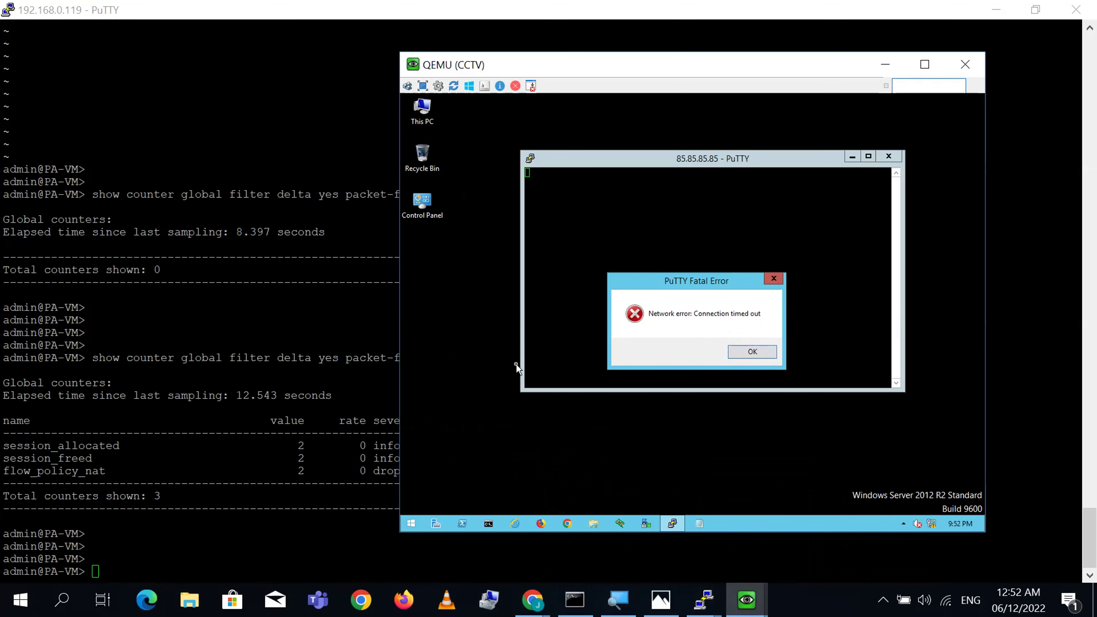
key("alt+Tab")
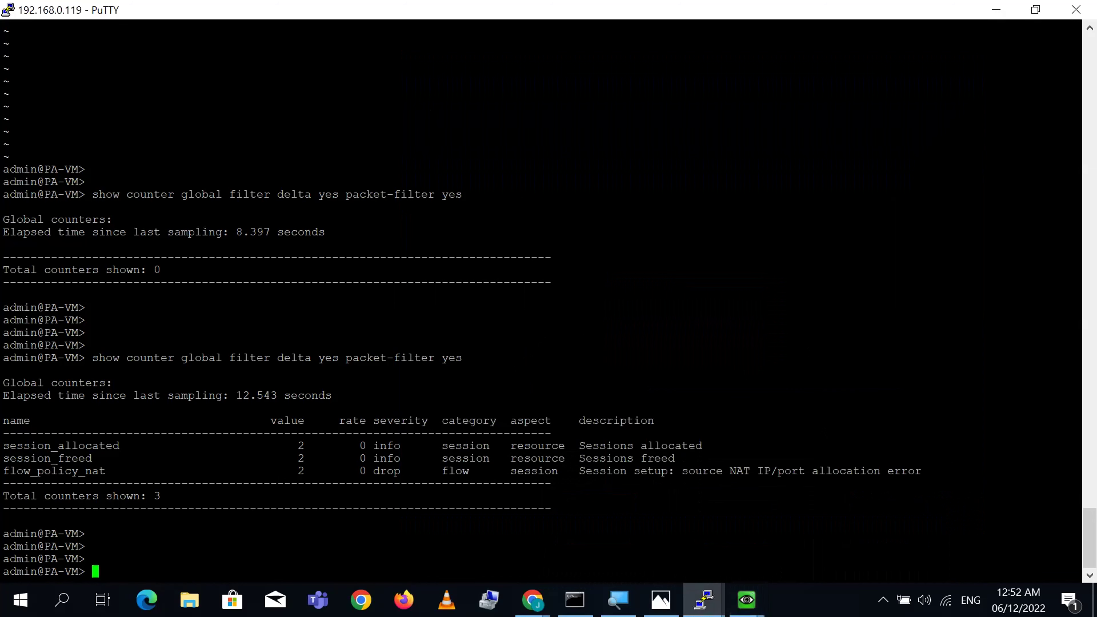
double_click(739, 471)
left_click(733, 471)
left_click_drag(581, 471, 932, 471)
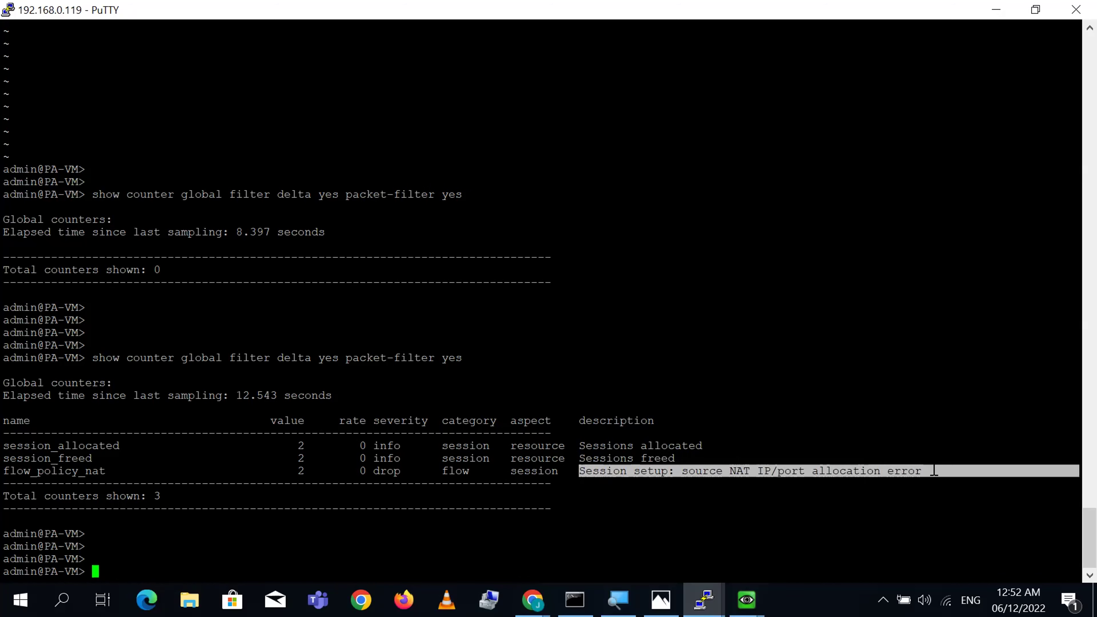
double_click(393, 471)
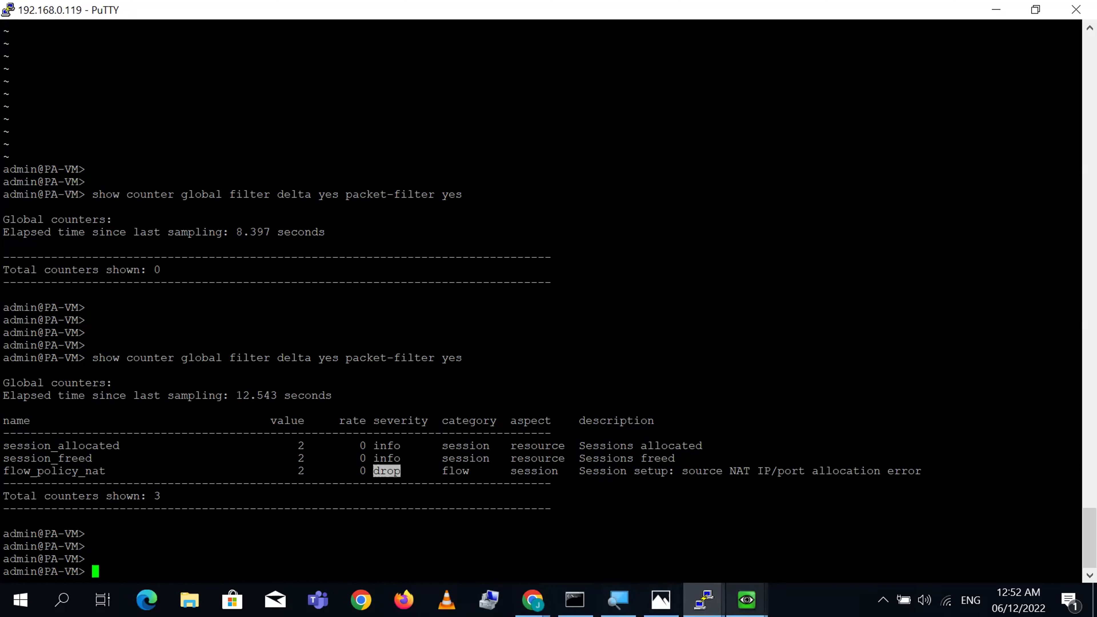
left_click(532, 600)
left_click(599, 558)
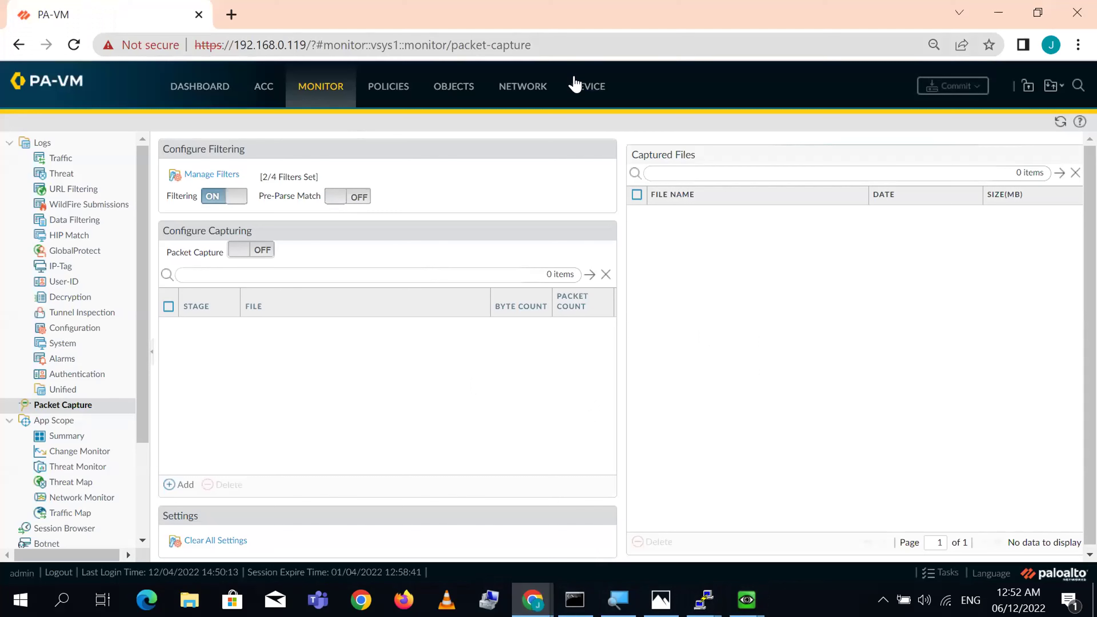
- Open the Inside_To_Outside NAT rule's Translated Packet settings and reveal the Dynamic IP/Port fallback options
left_click(516, 91)
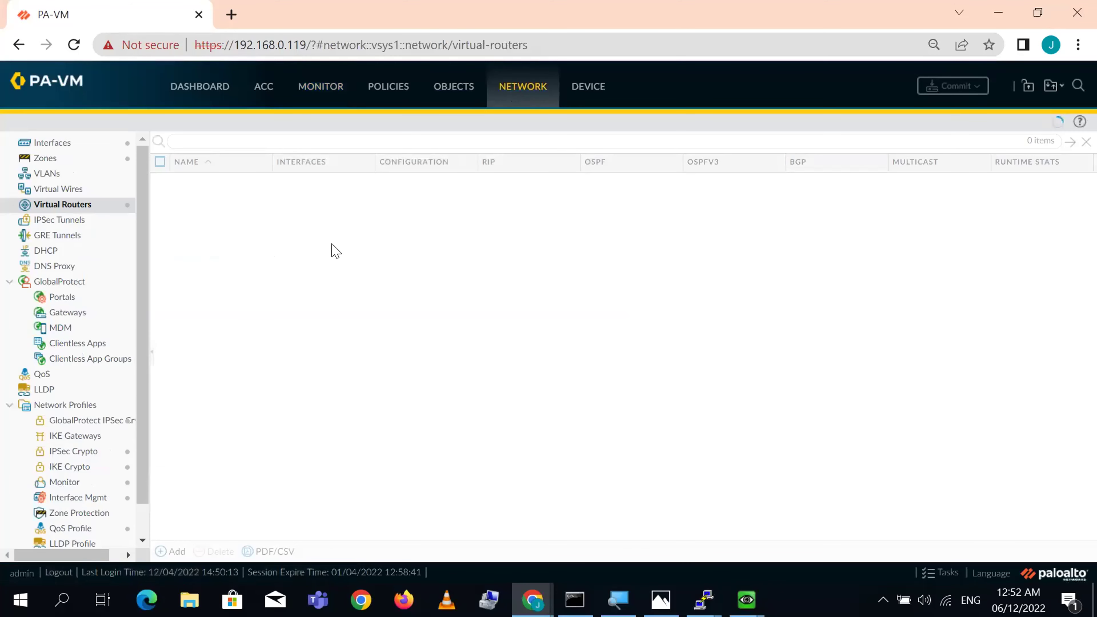
left_click(382, 93)
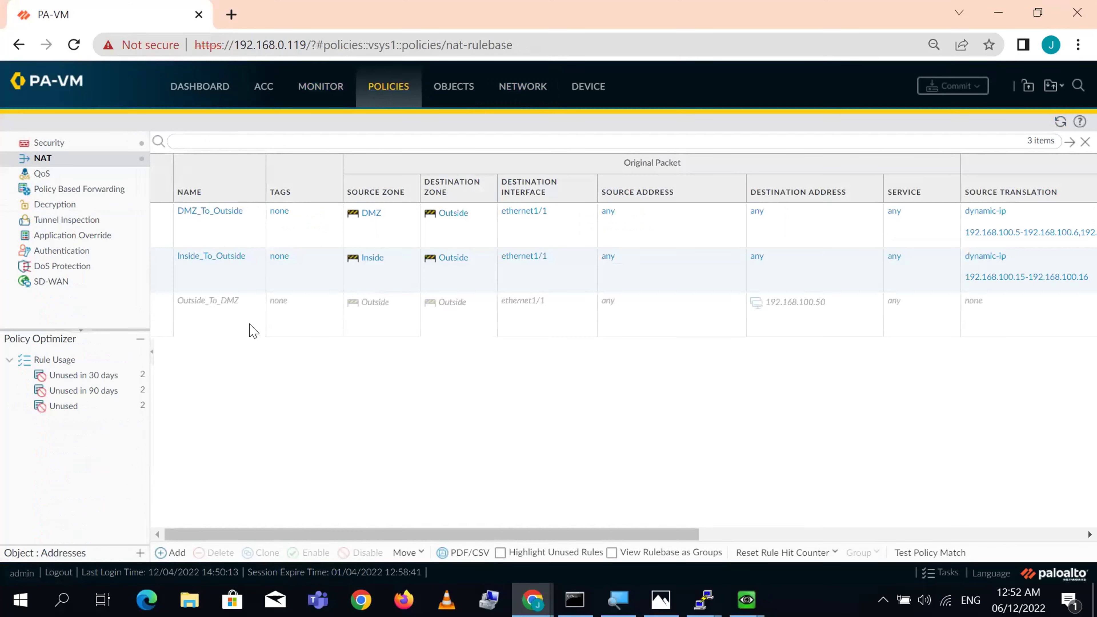
left_click(216, 255)
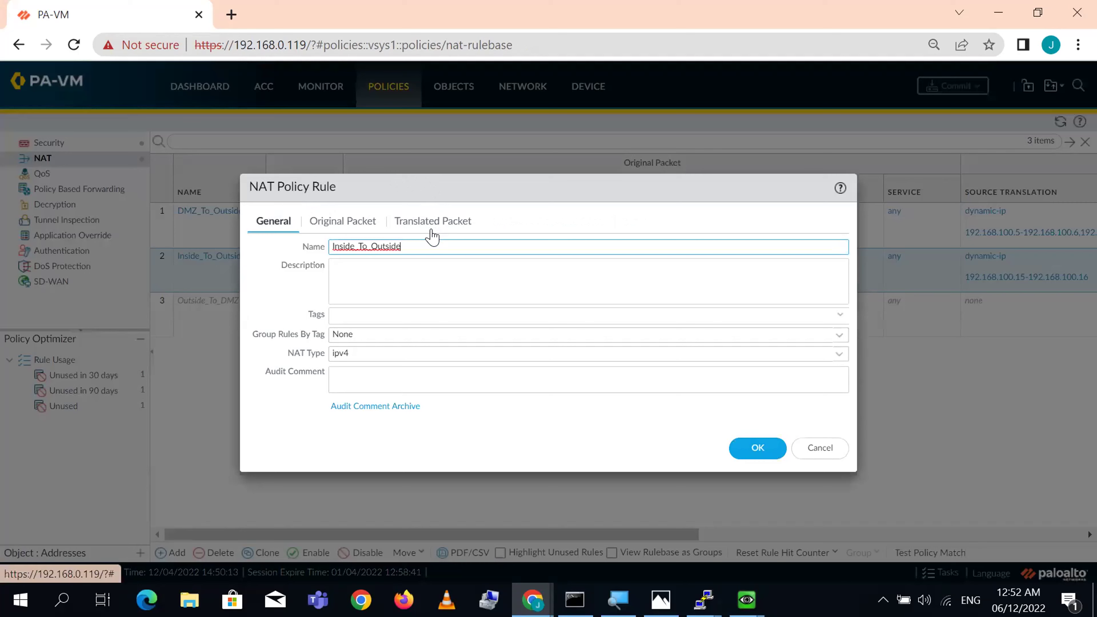
left_click(432, 226)
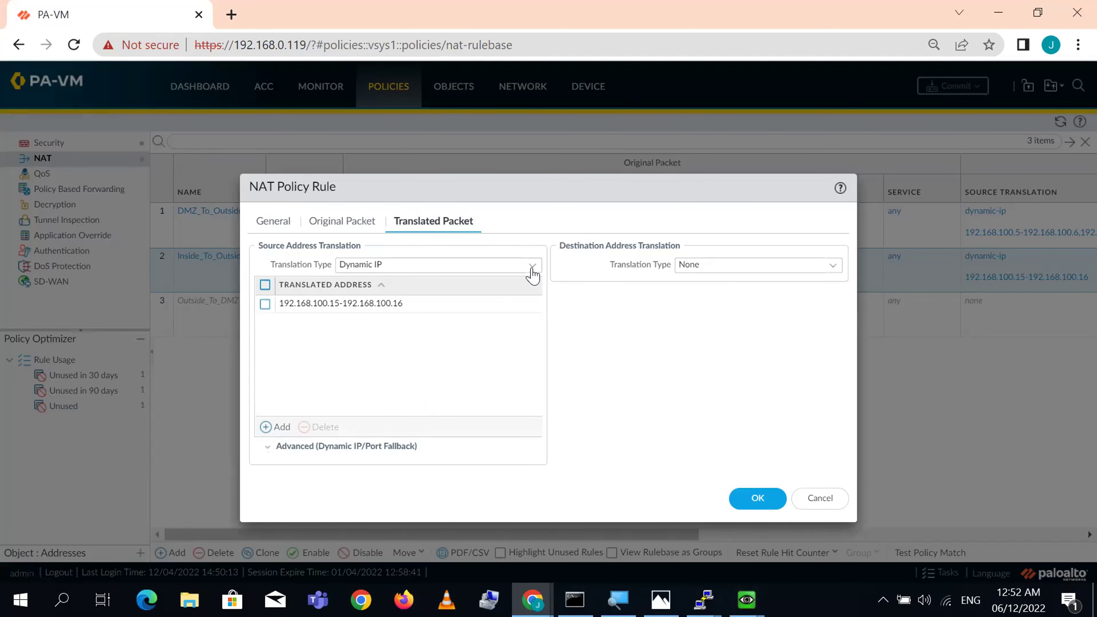
left_click_drag(559, 199, 554, 147)
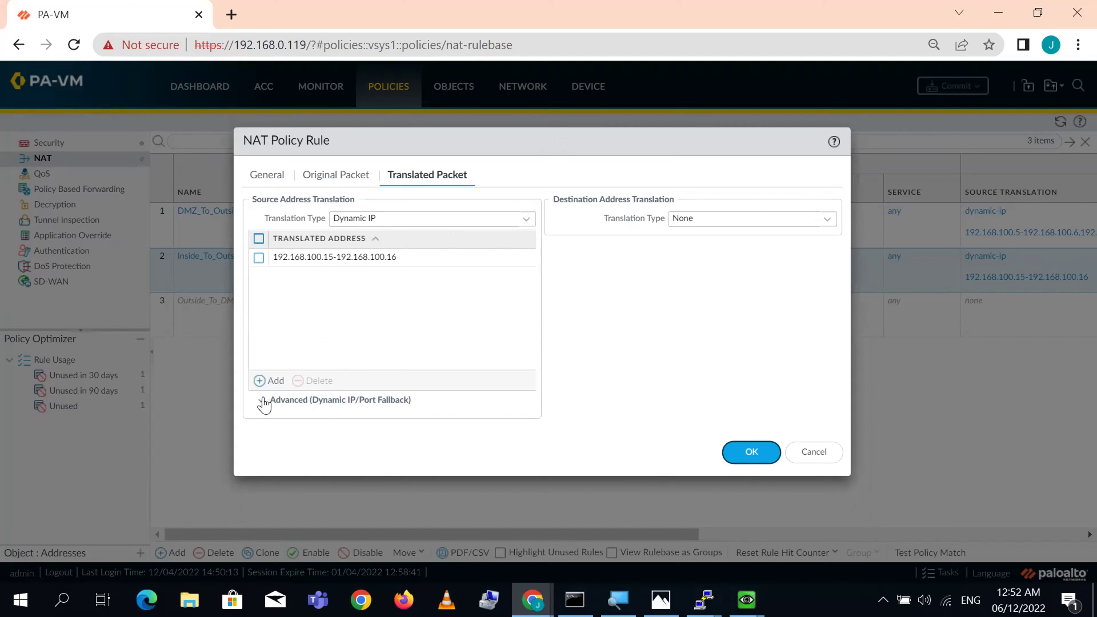
left_click(272, 399)
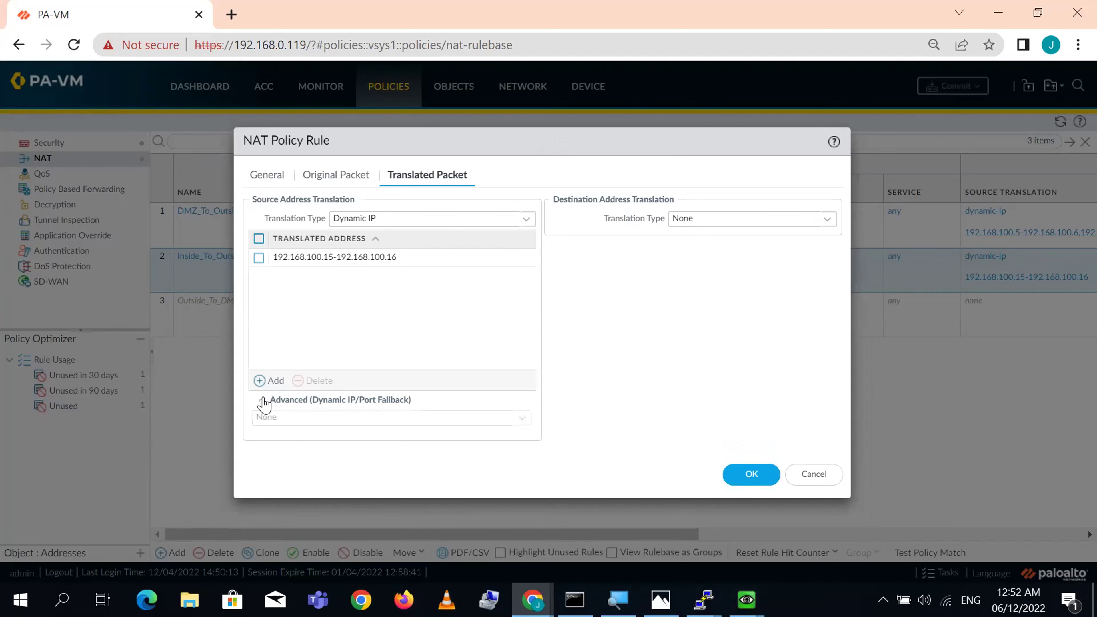
- Set the fallback to Interface Address on ethernet1/1 with IP 192.168.100.1/24
left_click(521, 420)
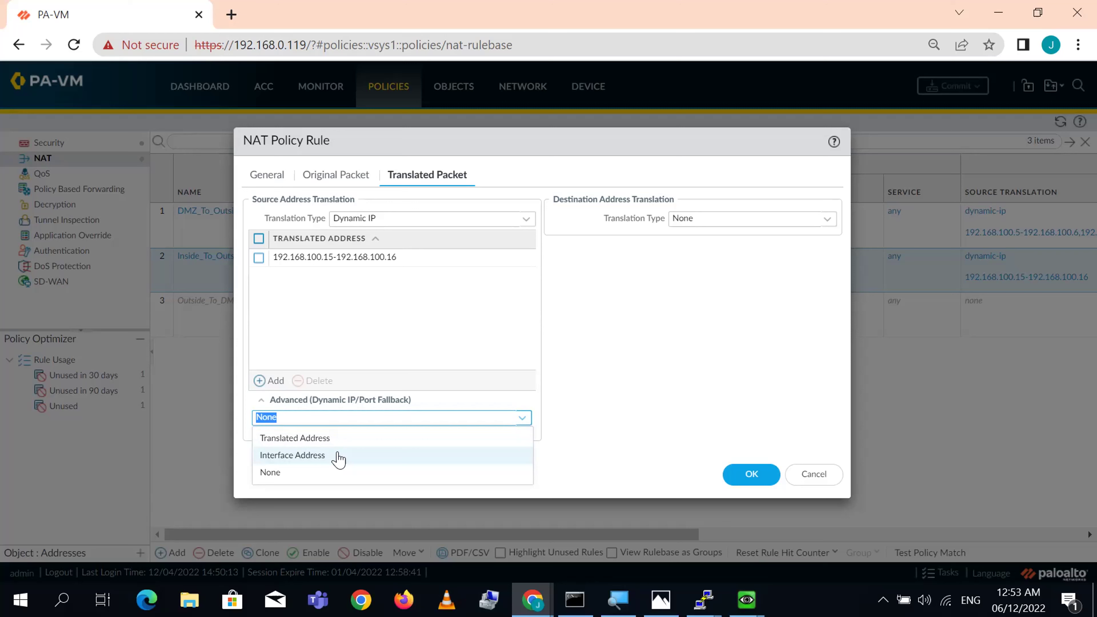
left_click(339, 458)
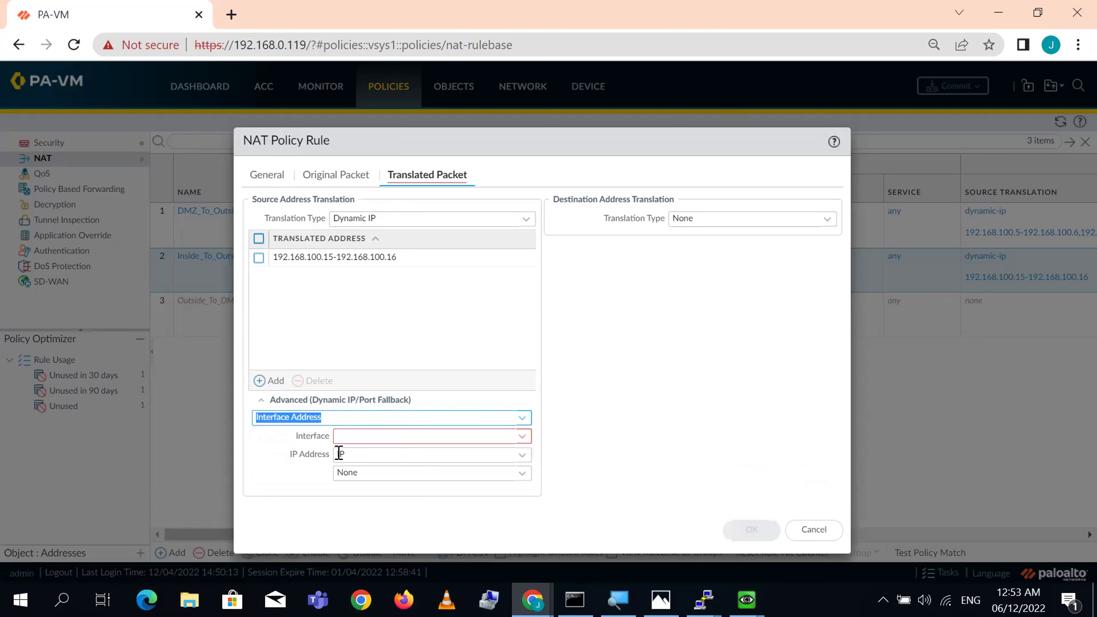
left_click(524, 438)
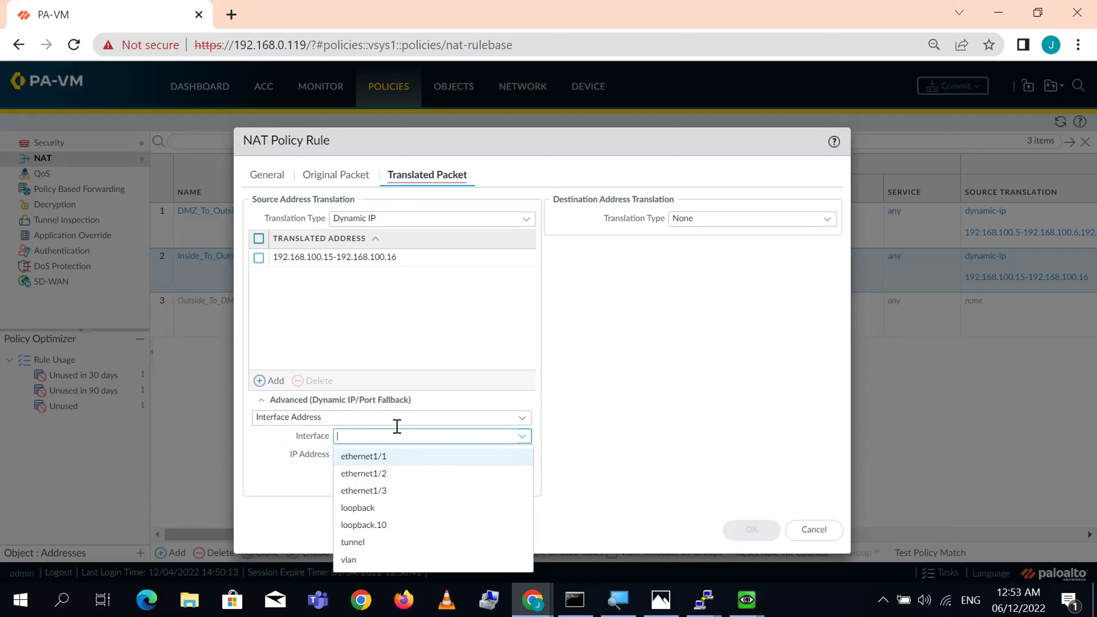
left_click(384, 459)
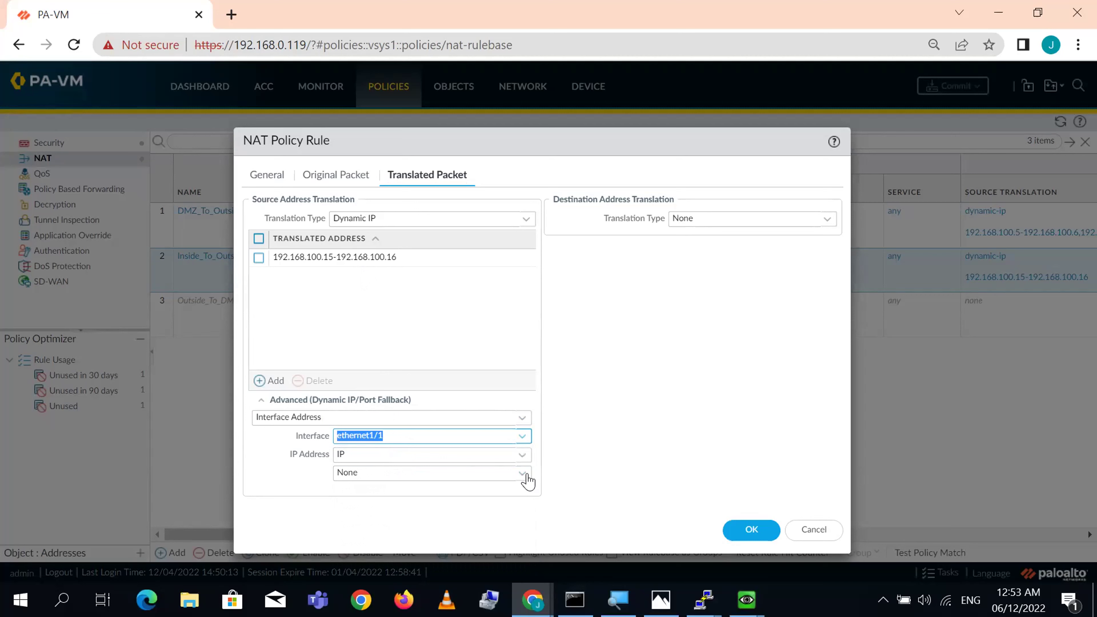
left_click(526, 455)
left_click(367, 473)
left_click(523, 473)
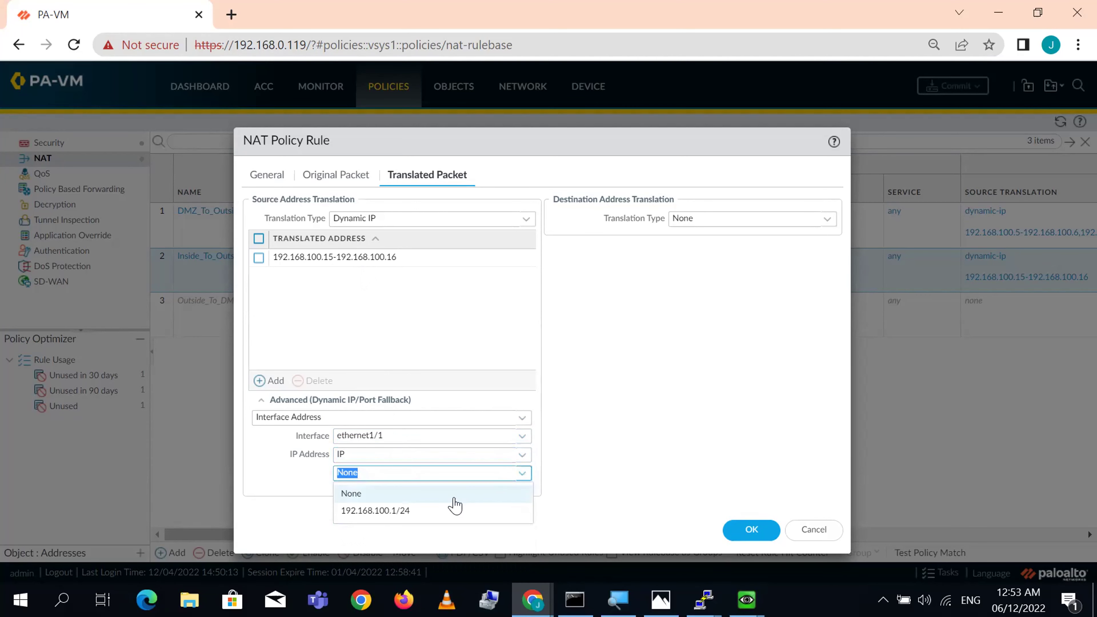
left_click(416, 512)
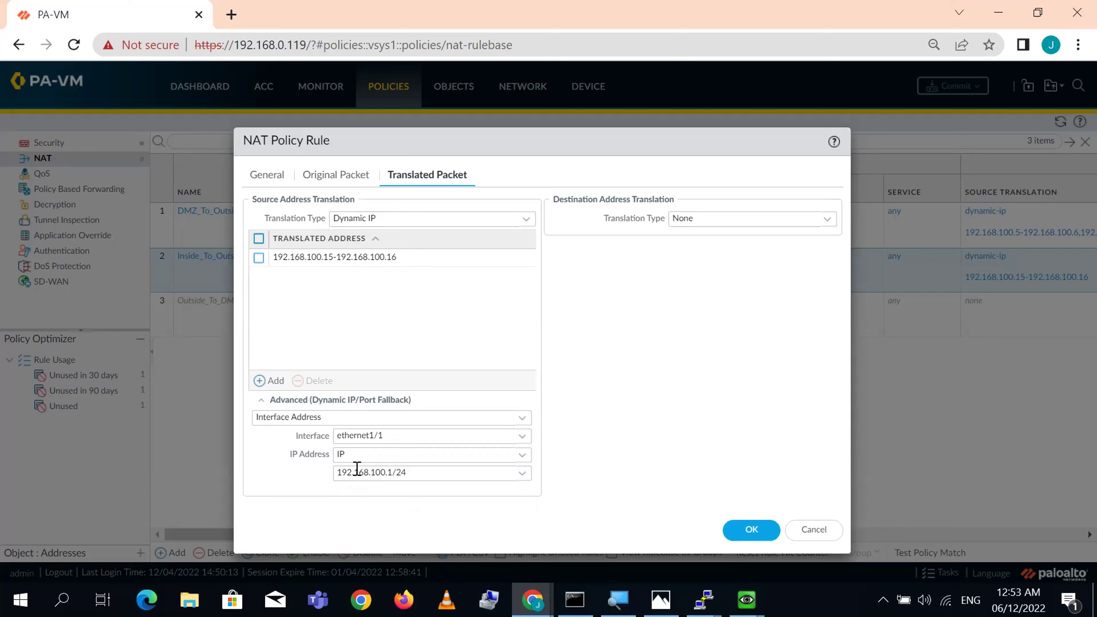
- Keep Dynamic IP as the source translation type and save the NAT rule
left_click(527, 220)
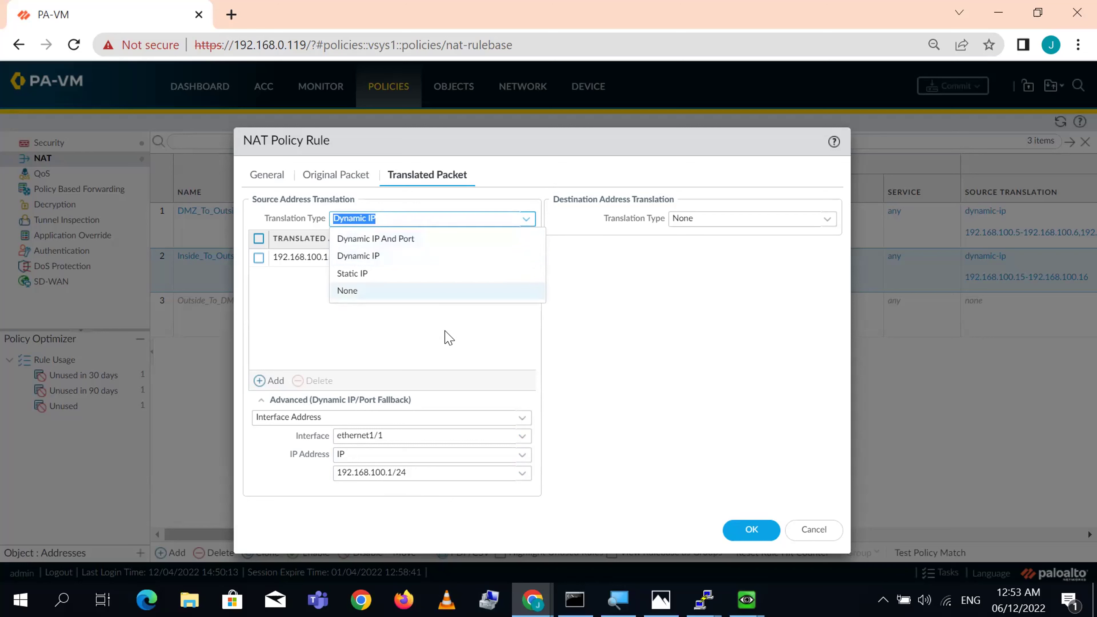
left_click(652, 409)
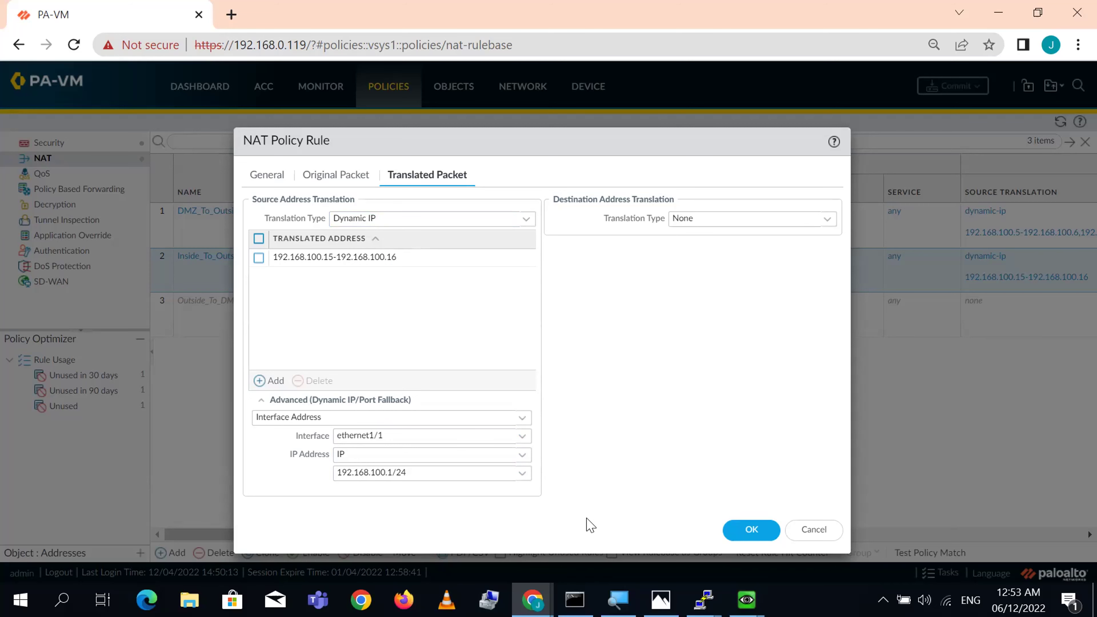
left_click(752, 530)
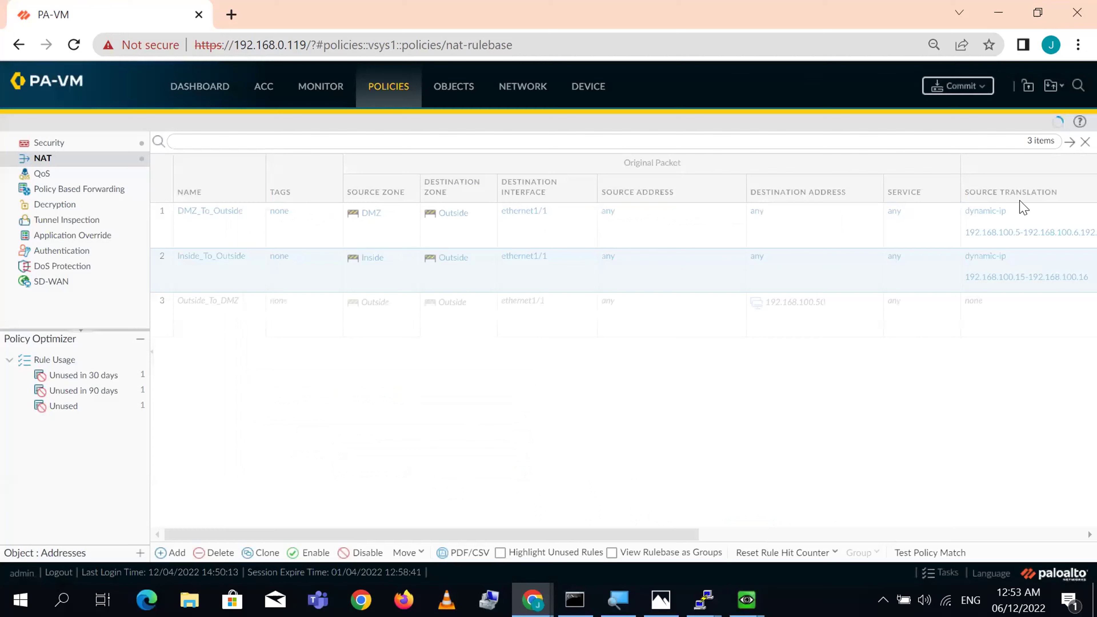
- Commit the configuration and close the status once 'Configuration committed successfully' appears
left_click(971, 89)
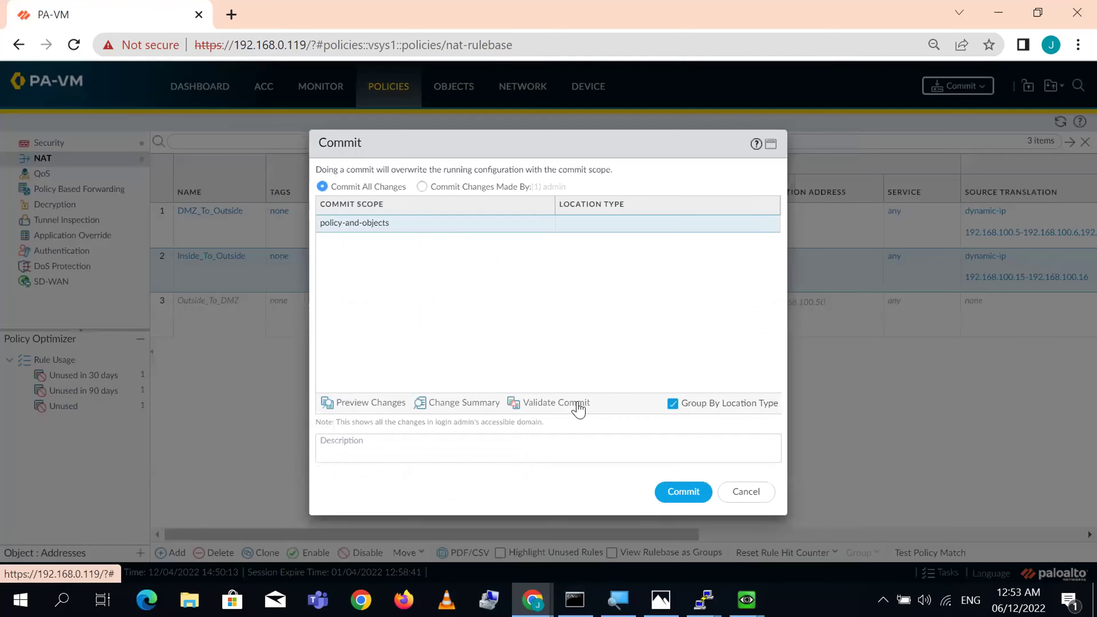
left_click(692, 492)
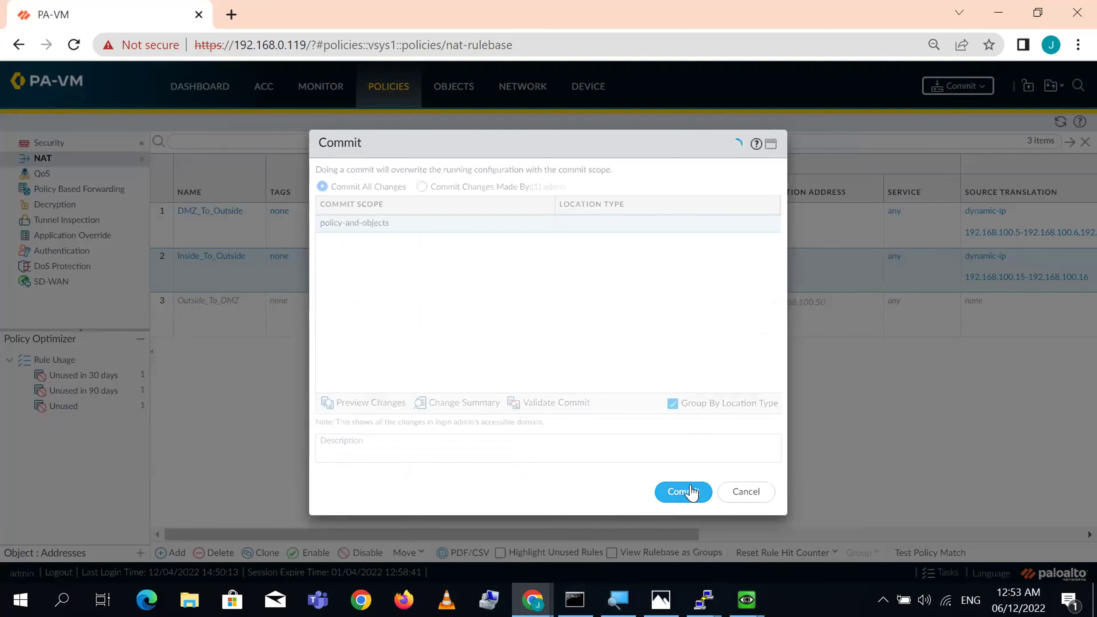
left_click_drag(559, 141, 549, 82)
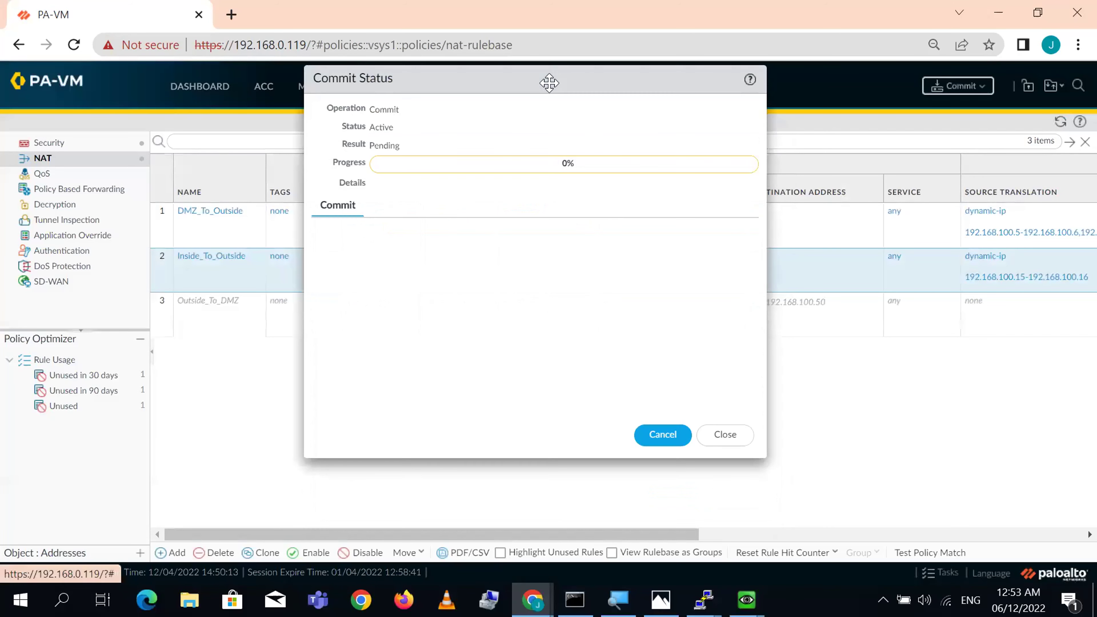
left_click_drag(550, 82, 368, 78)
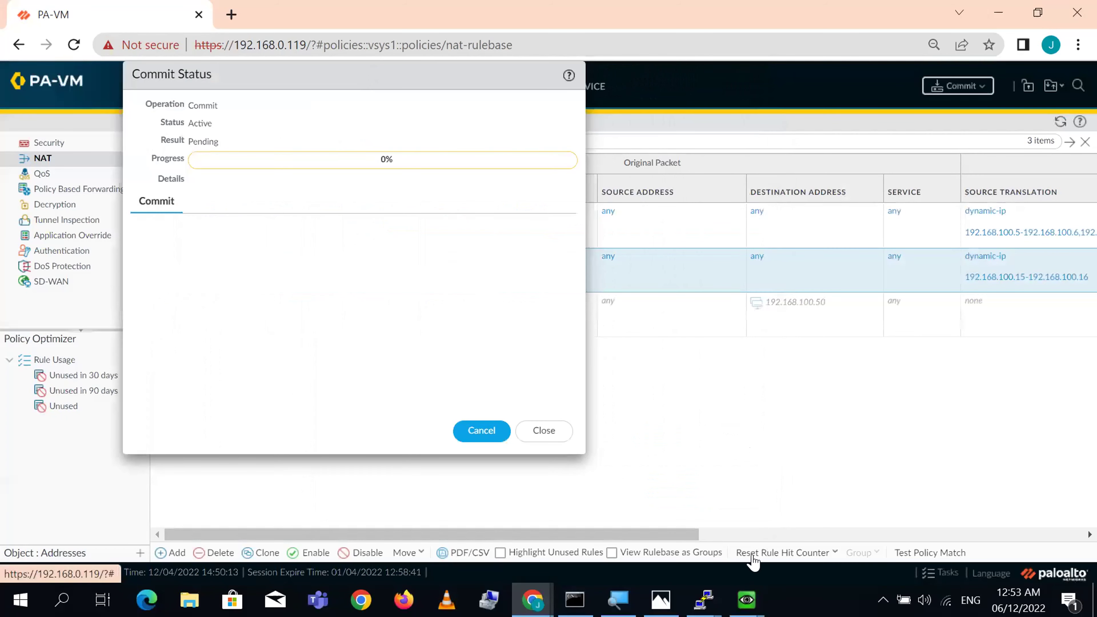
mouse_move(746, 600)
left_click(867, 524)
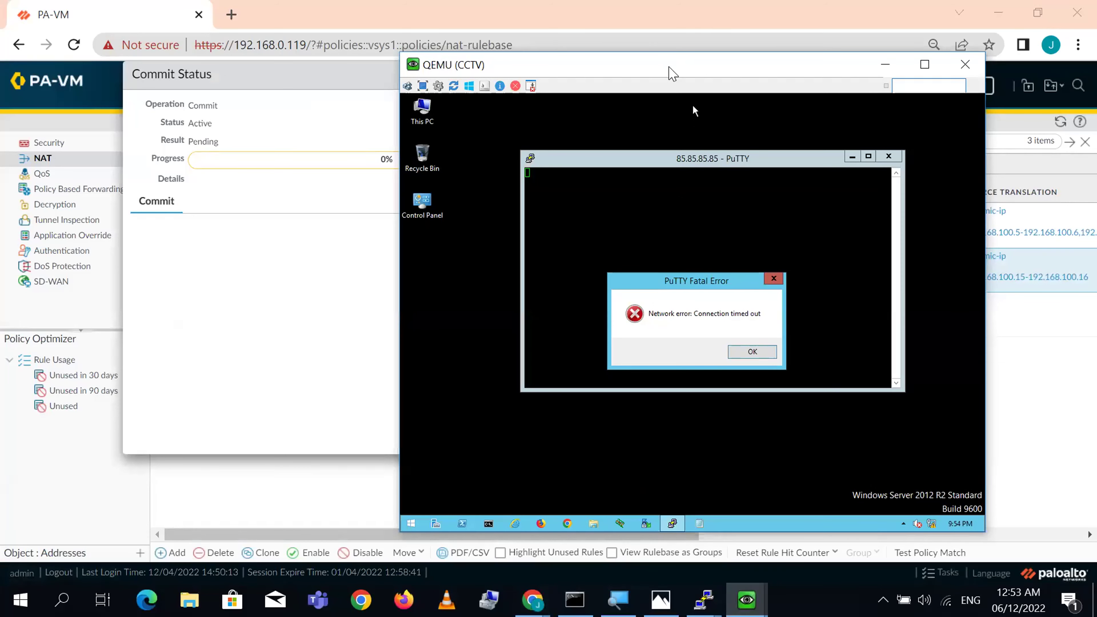
left_click_drag(669, 73, 768, 89)
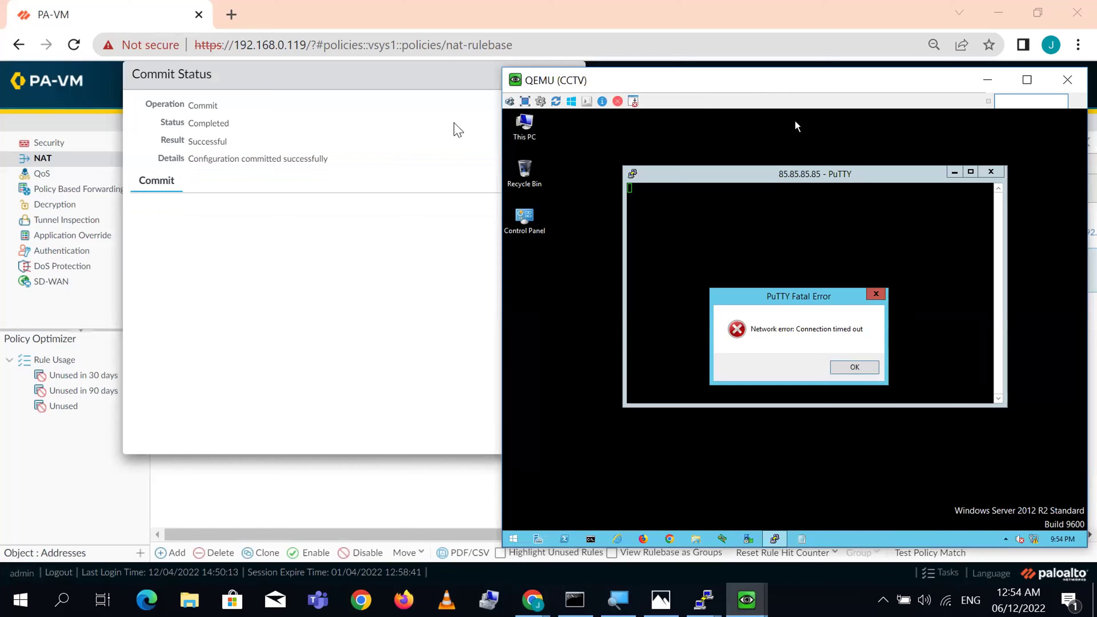
left_click(374, 171)
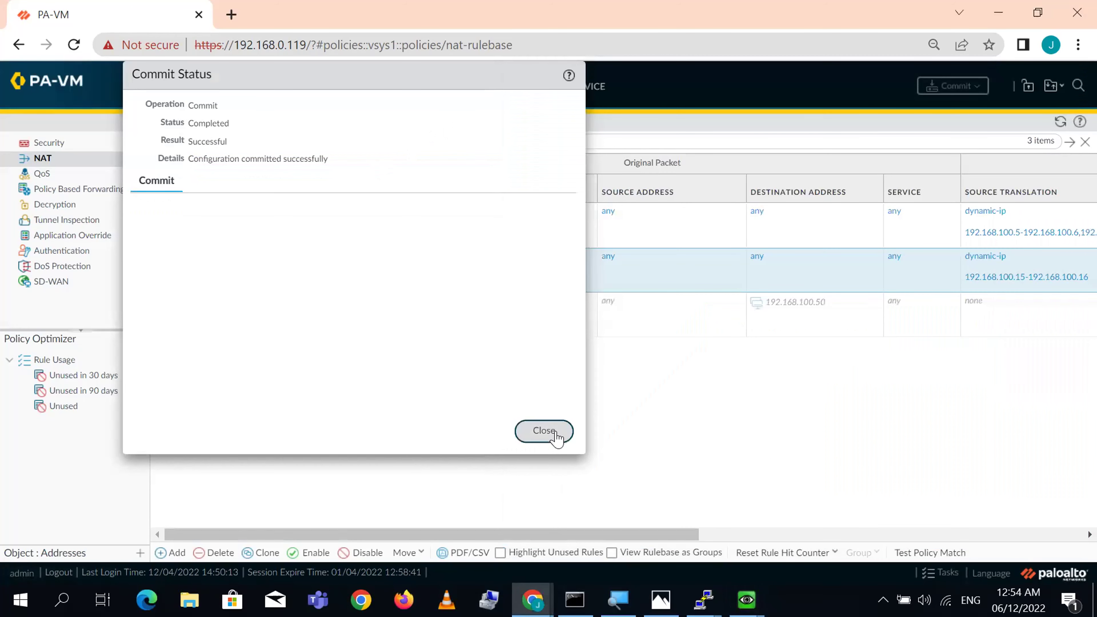
left_click(555, 434)
- Acknowledge the CCTV VM's timeout error and duplicate its 85.85.85.85 PuTTY session
mouse_move(747, 602)
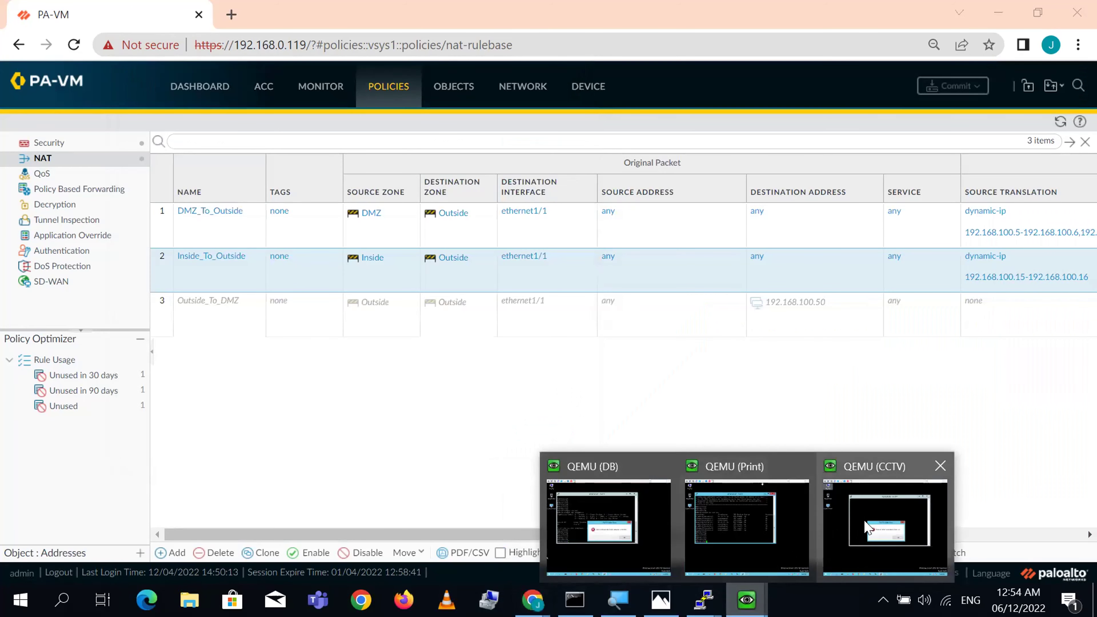
left_click(860, 524)
left_click(854, 368)
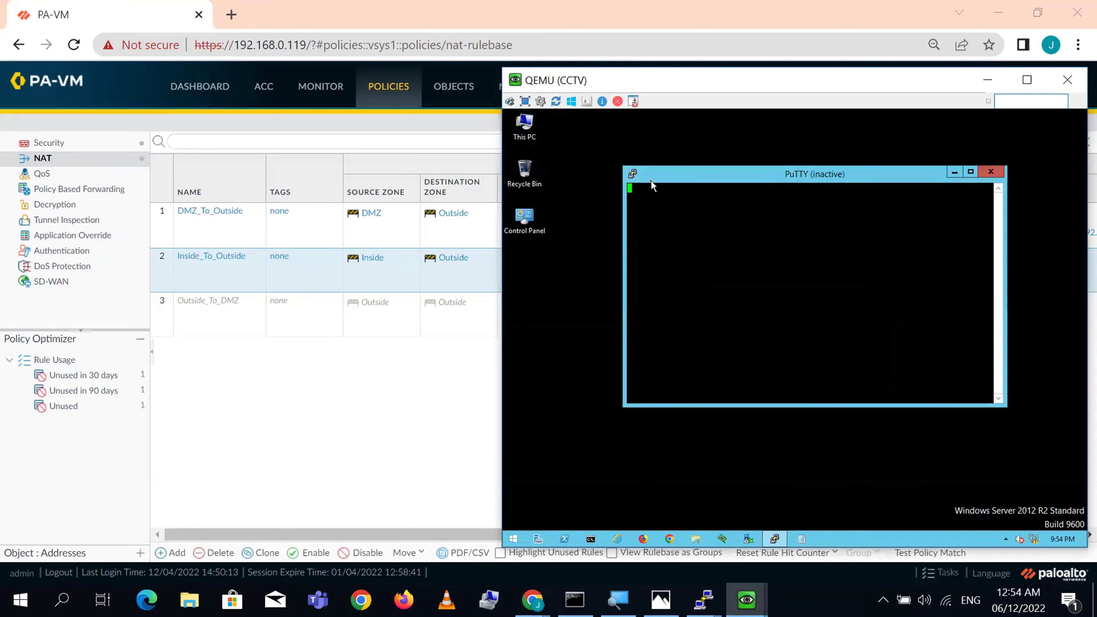
left_click(634, 174)
left_click(685, 308)
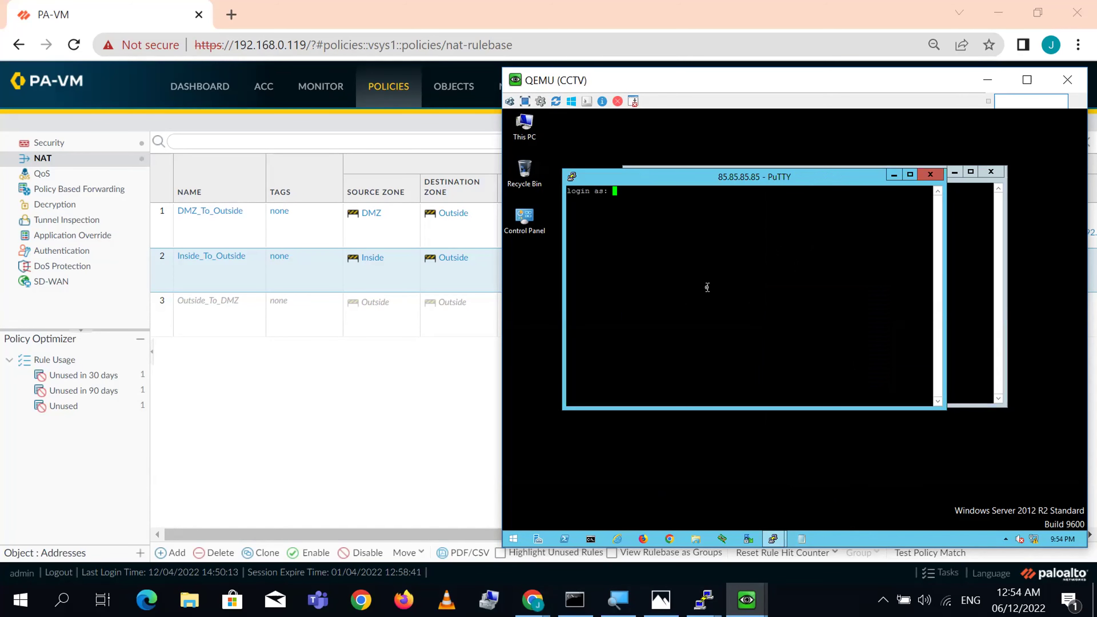
- Log in to the WAN-Device router and close the old inactive session window
type("cisco")
key("Return")
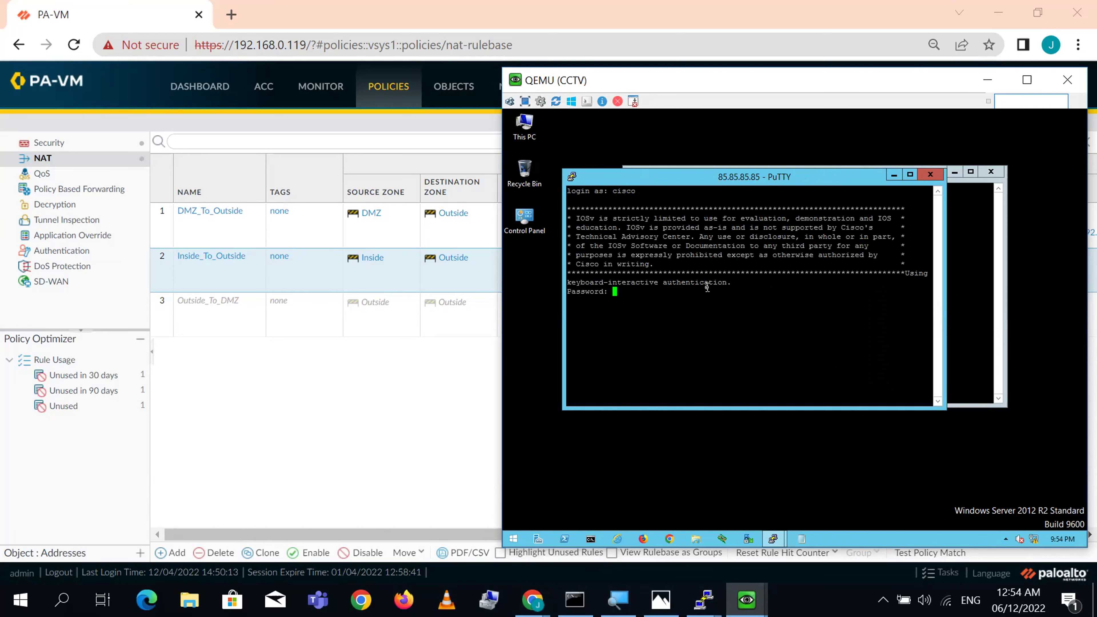
key("Return")
key("Return")
key("Return")
key("Return")
key("Return")
key("Return")
key("Return")
key("Return")
key("Return")
key("Return")
key("Return")
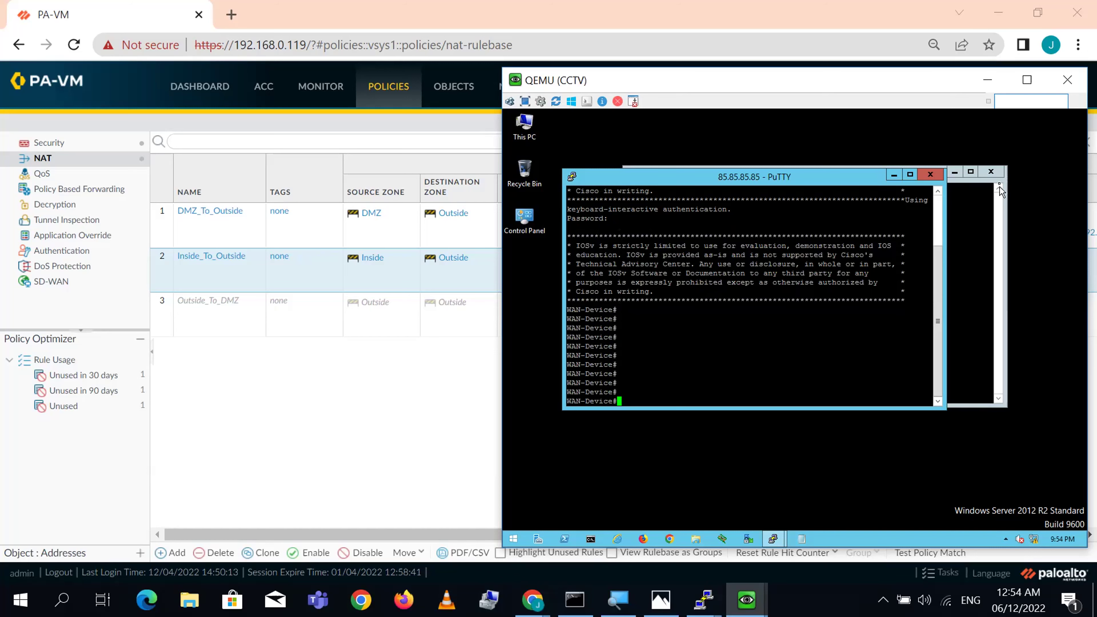
left_click(996, 171)
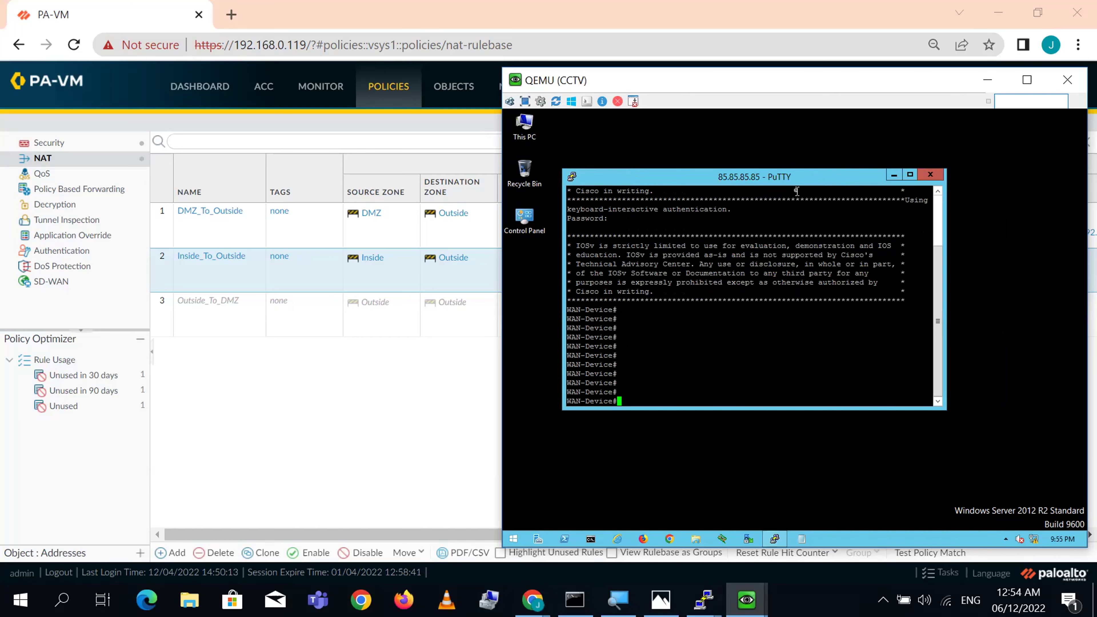
left_click_drag(798, 184, 867, 174)
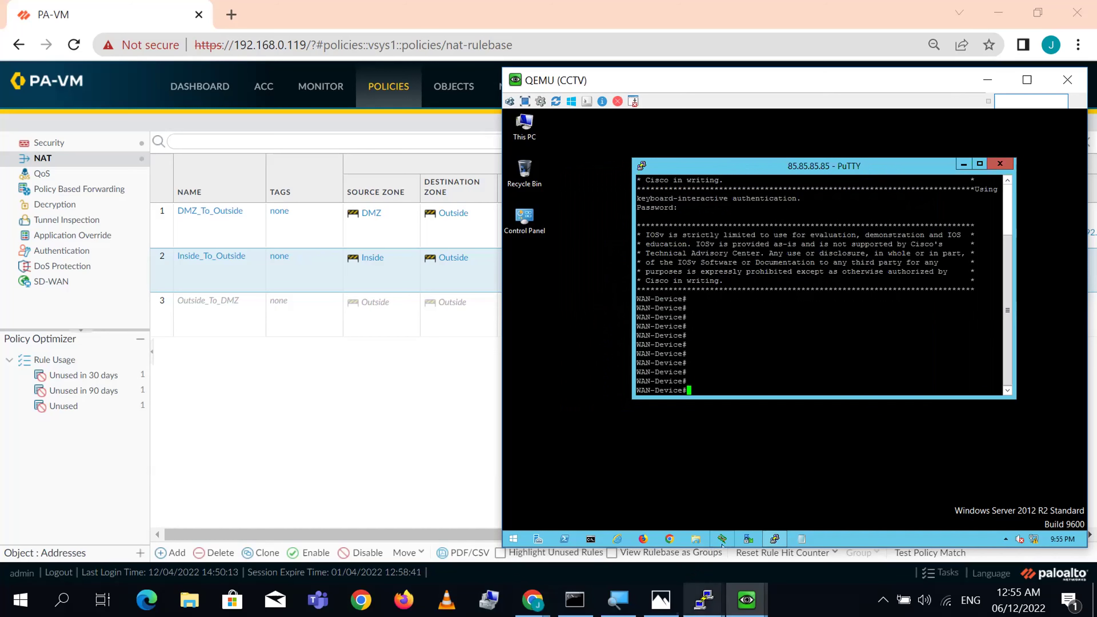
- Run 'show running ippool' on the firewall and mark Inside_To_Outside's Dynamic IP row (1 used)
mouse_move(704, 600)
left_click(644, 564)
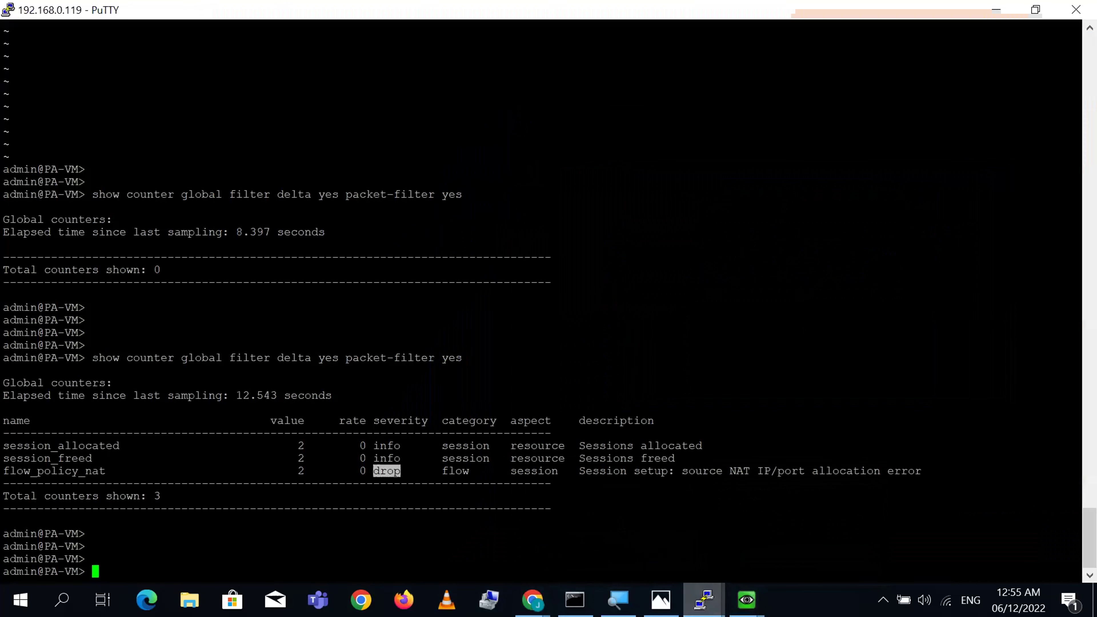
left_click(1036, 18)
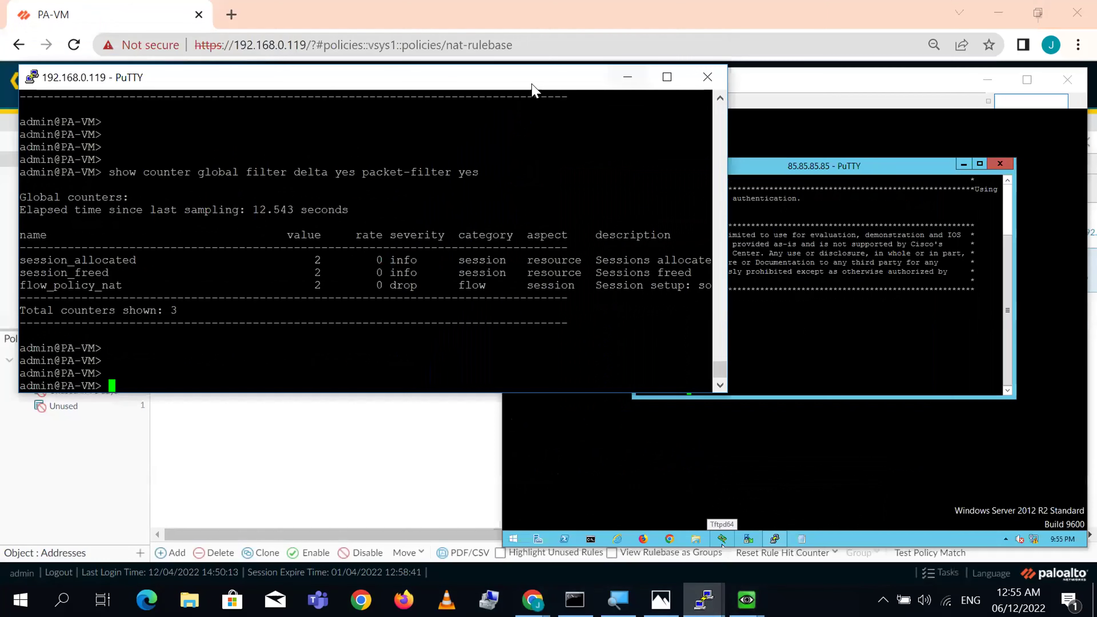
left_click_drag(487, 80, 479, 61)
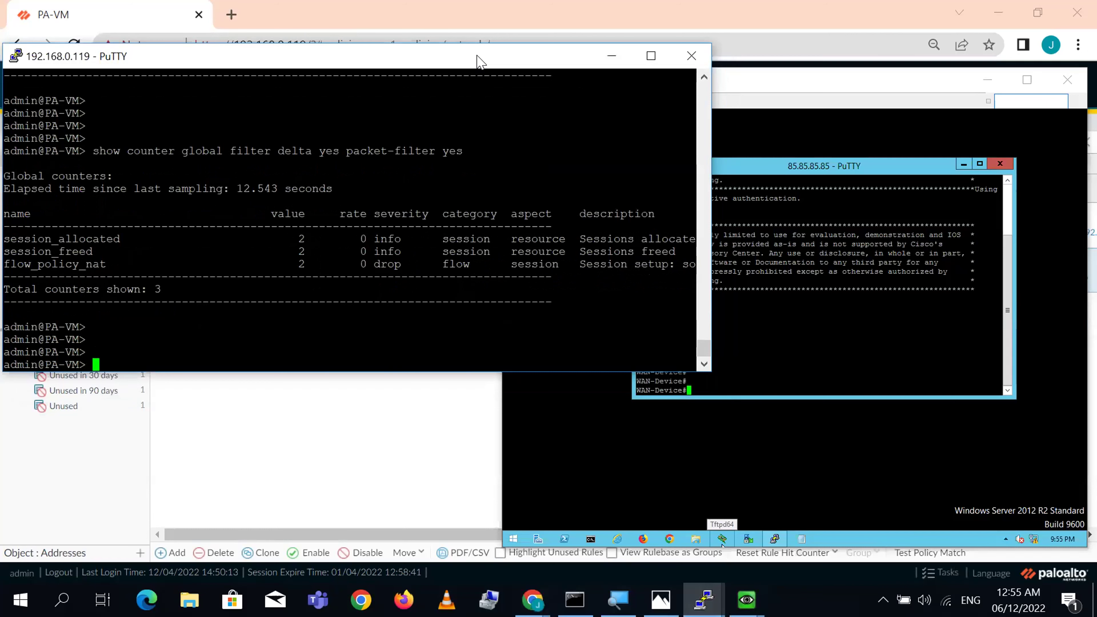
key("Up")
key("Up")
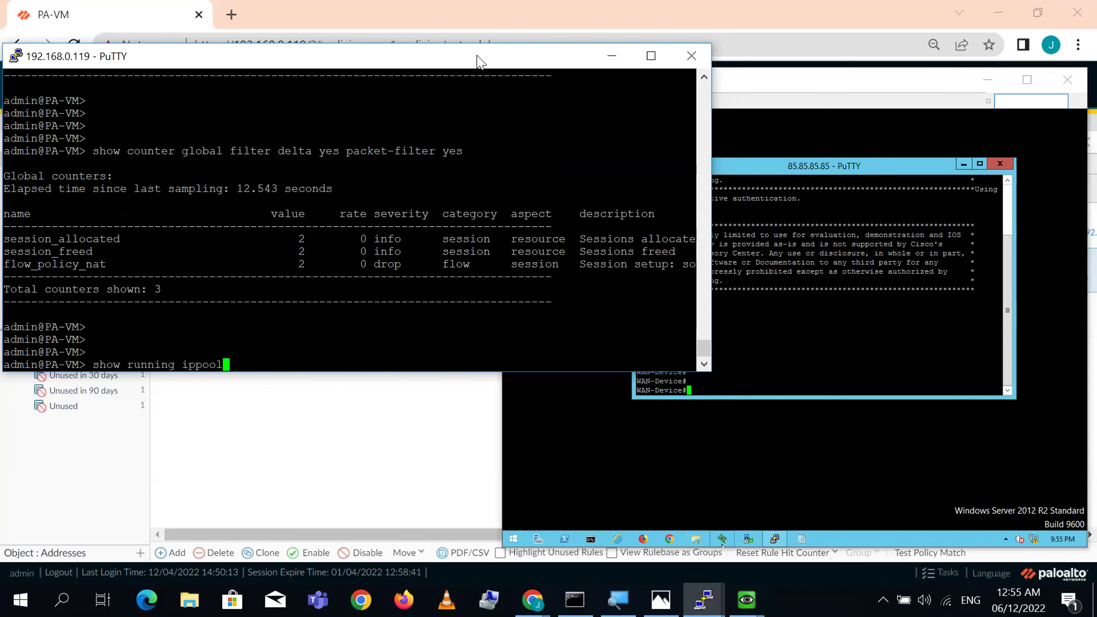
key("Return")
key("Return")
key("Return")
key("Return")
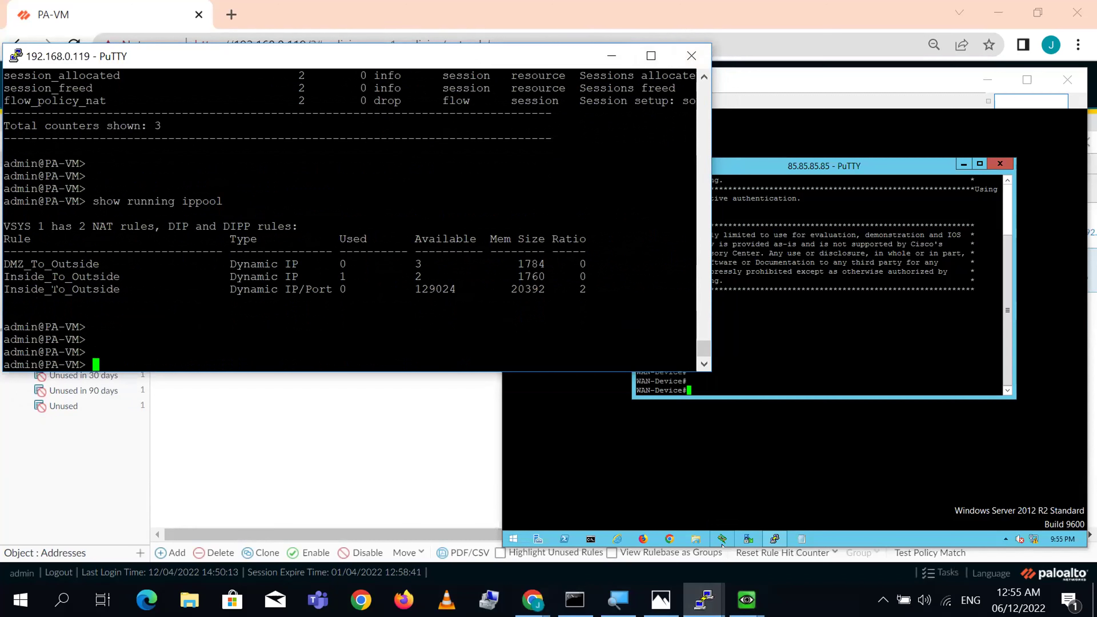
triple_click(51, 277)
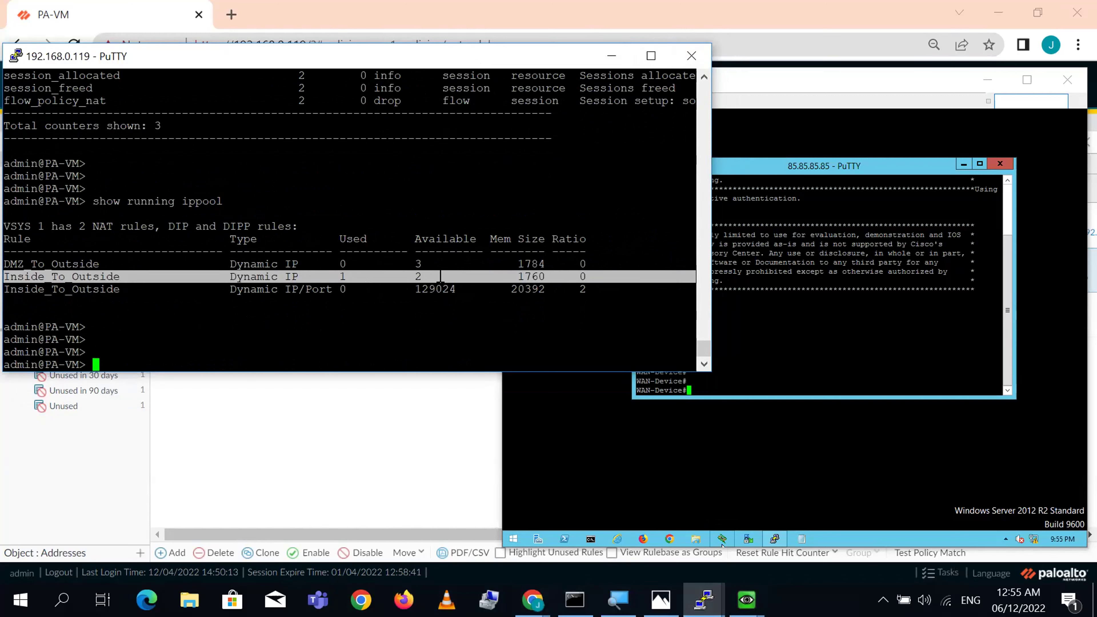
left_click(417, 277)
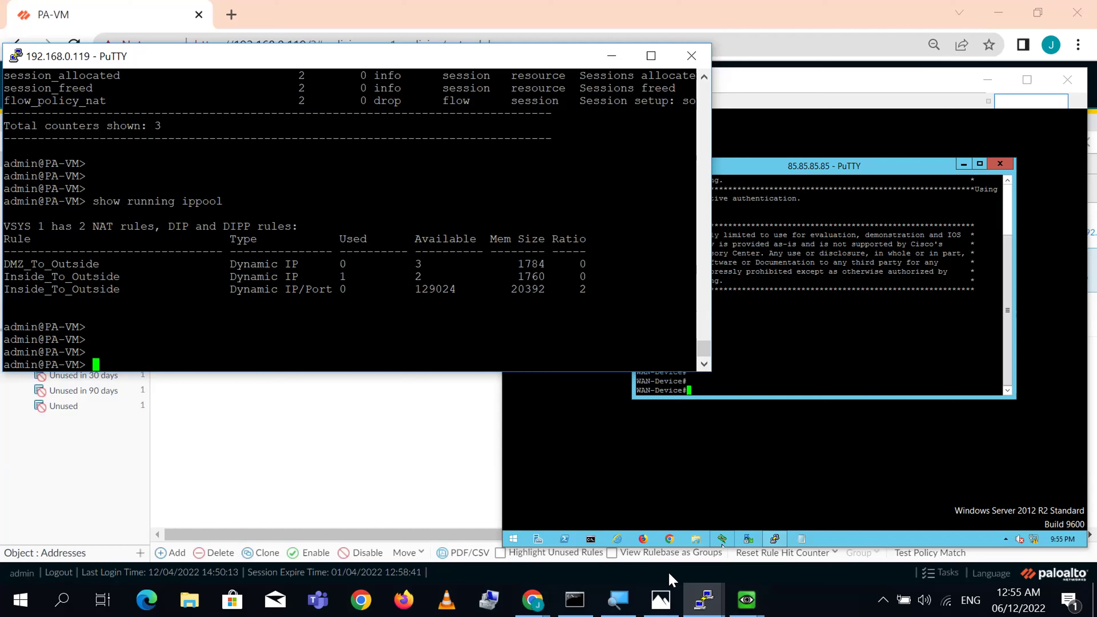
left_click(746, 600)
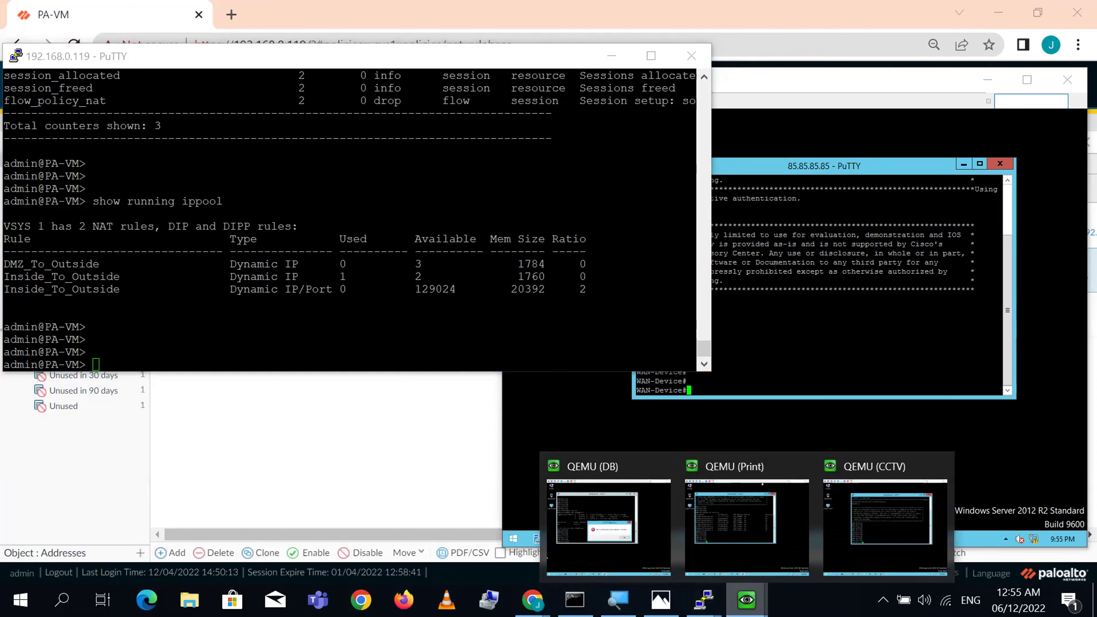
- Restart the DB VM's SSH session to 85.85.85.85 and log in
mouse_move(533, 600)
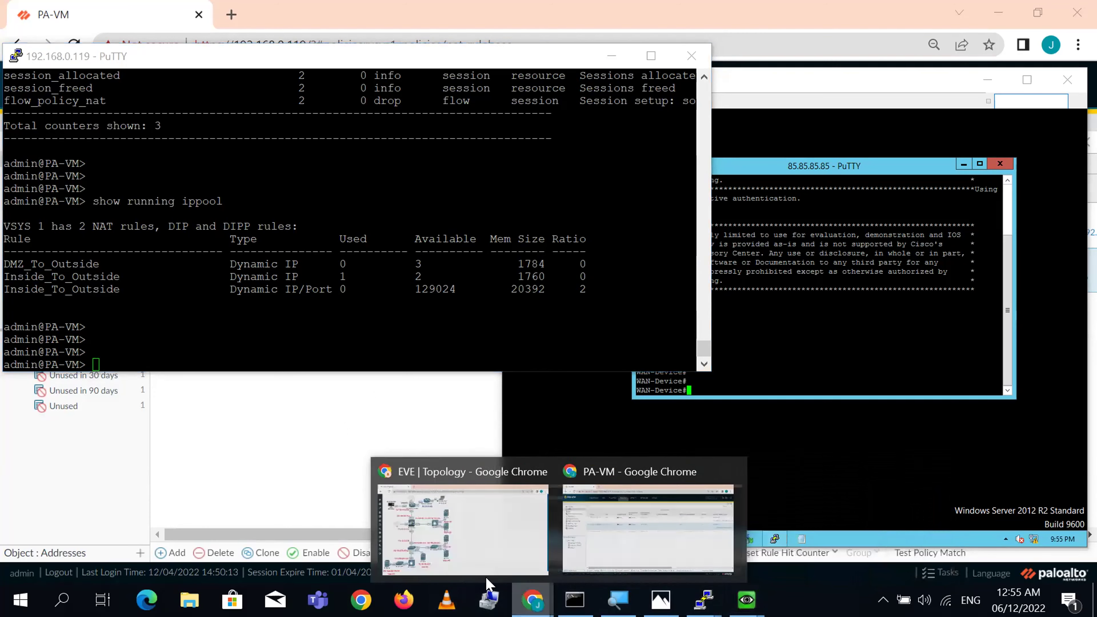
left_click(453, 528)
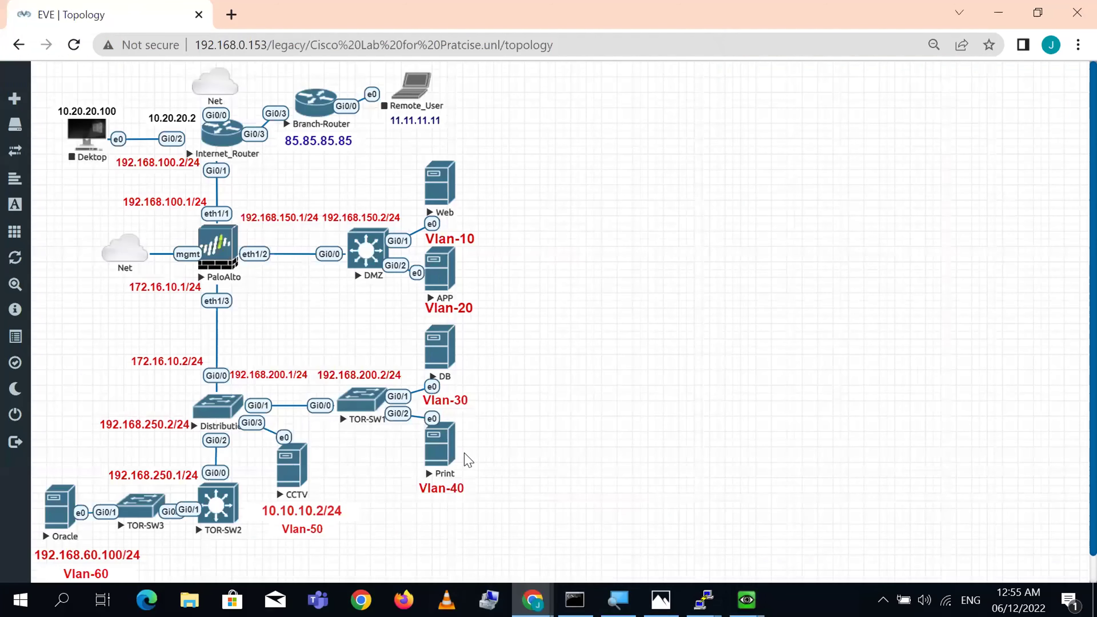
mouse_move(524, 584)
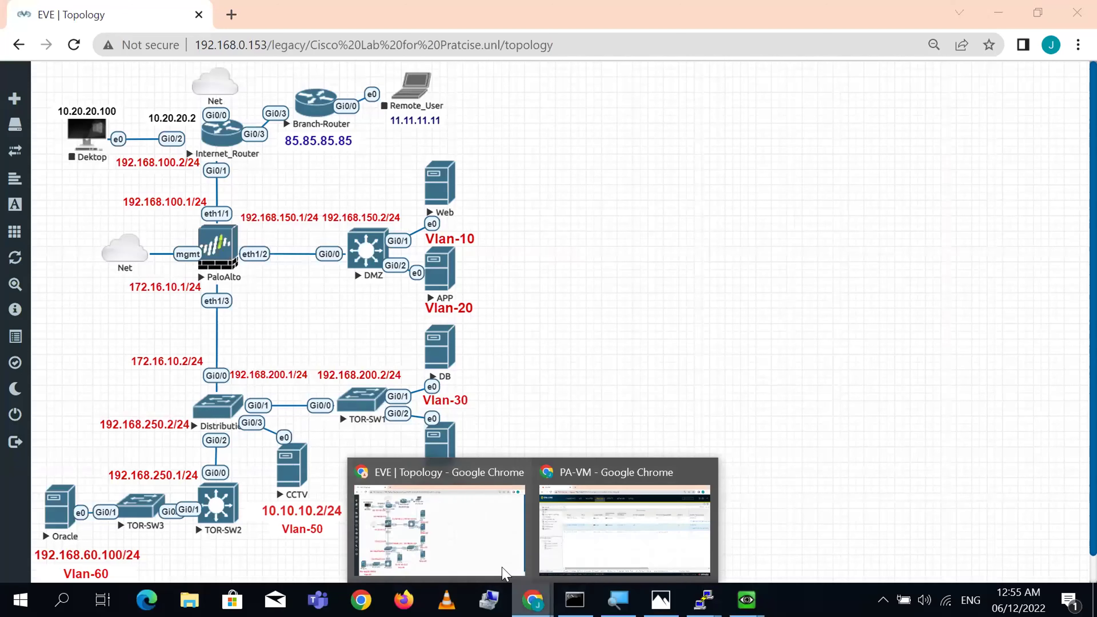
mouse_move(746, 599)
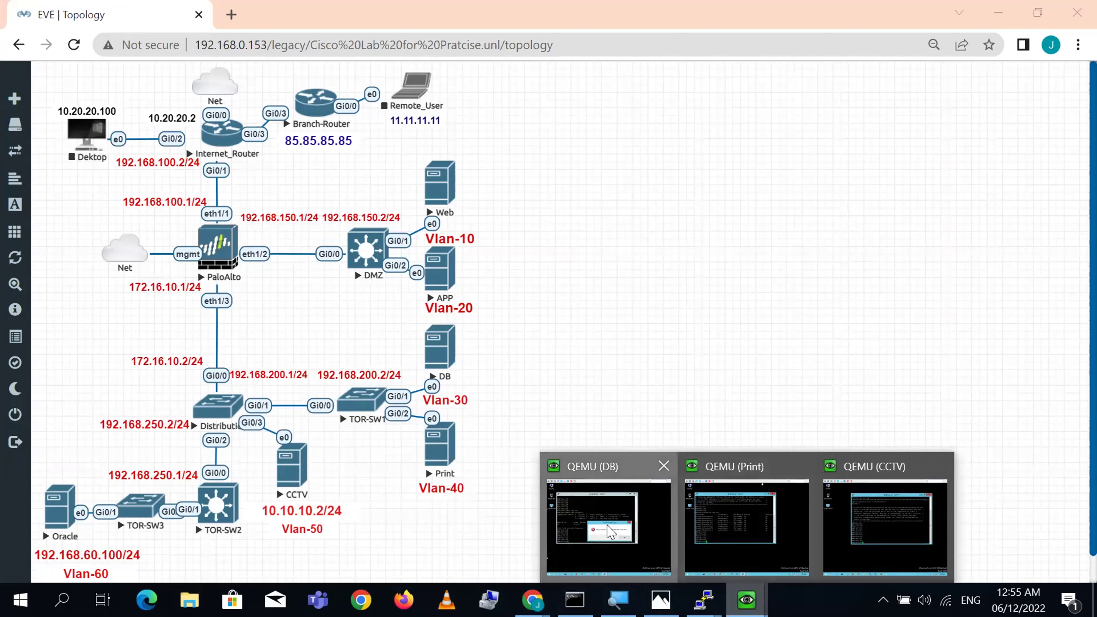
left_click(609, 525)
left_click(863, 368)
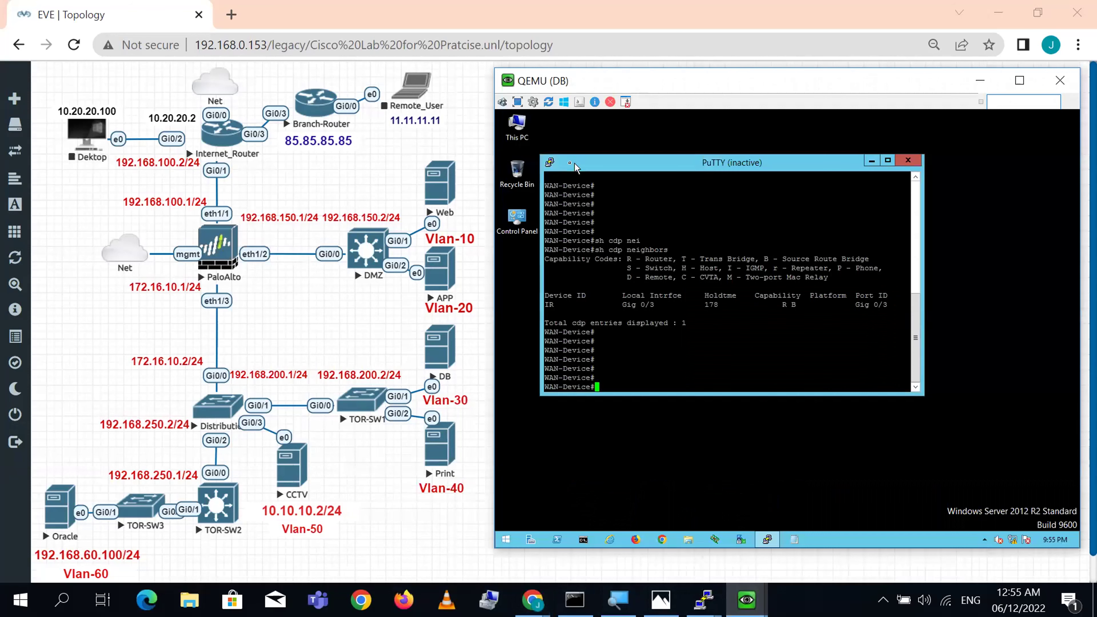
left_click(550, 165)
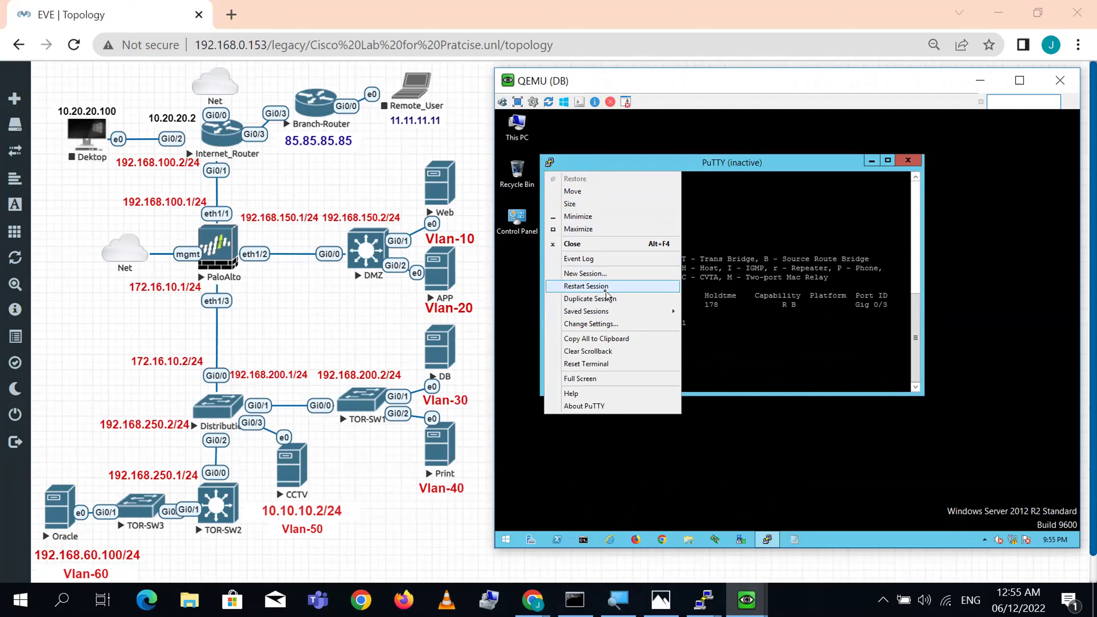
left_click(596, 286)
type("cis")
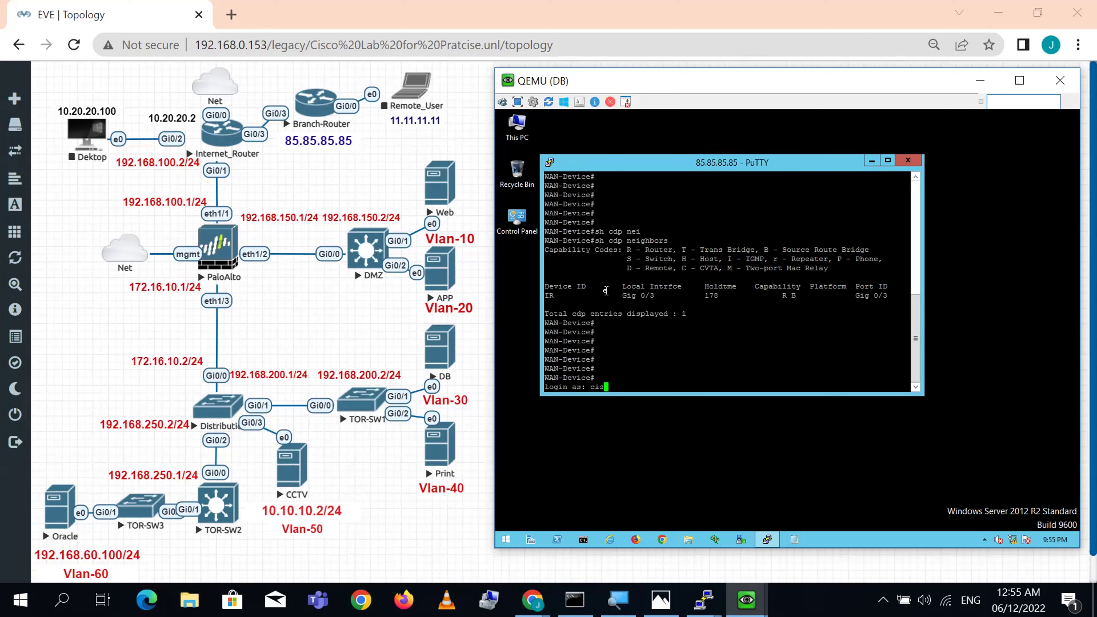
type("co")
key("Return")
type("cisco")
key("Return")
key("Return")
key("Return")
key("Return")
key("Return")
key("Return")
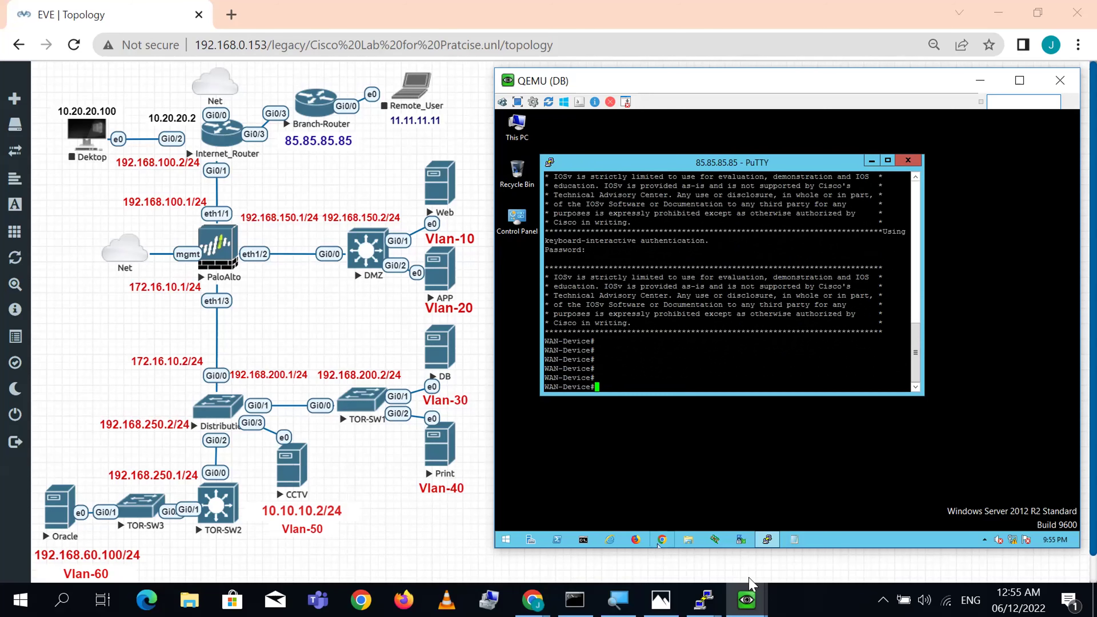
- Restart the Print VM's SSH session to 85.85.85.85 and log in to WAN-Device
mouse_move(747, 598)
left_click(740, 529)
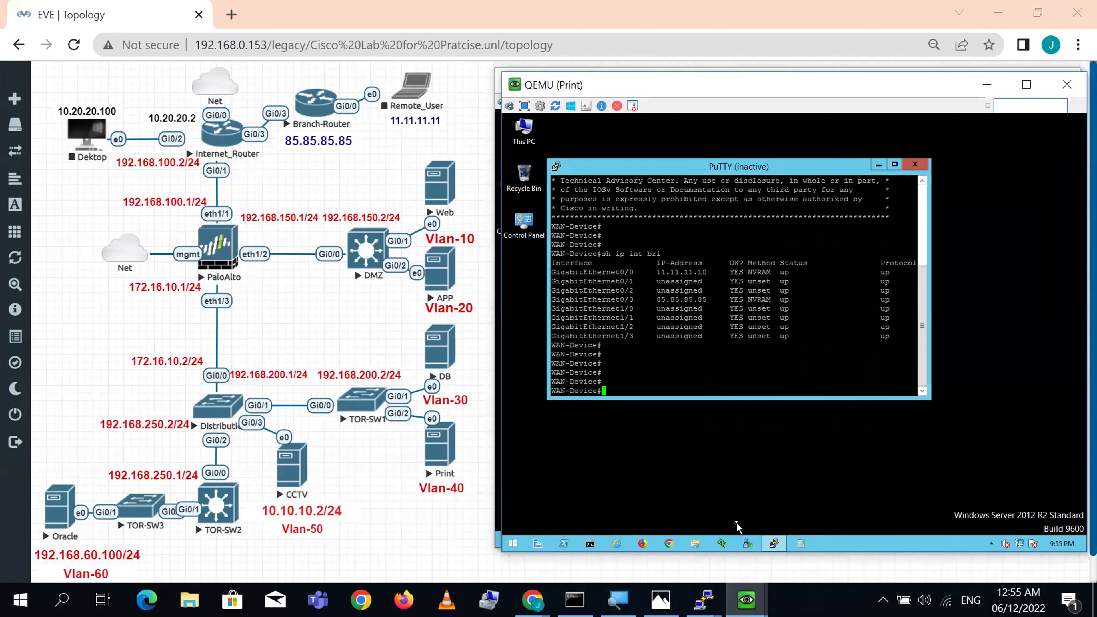
left_click(557, 168)
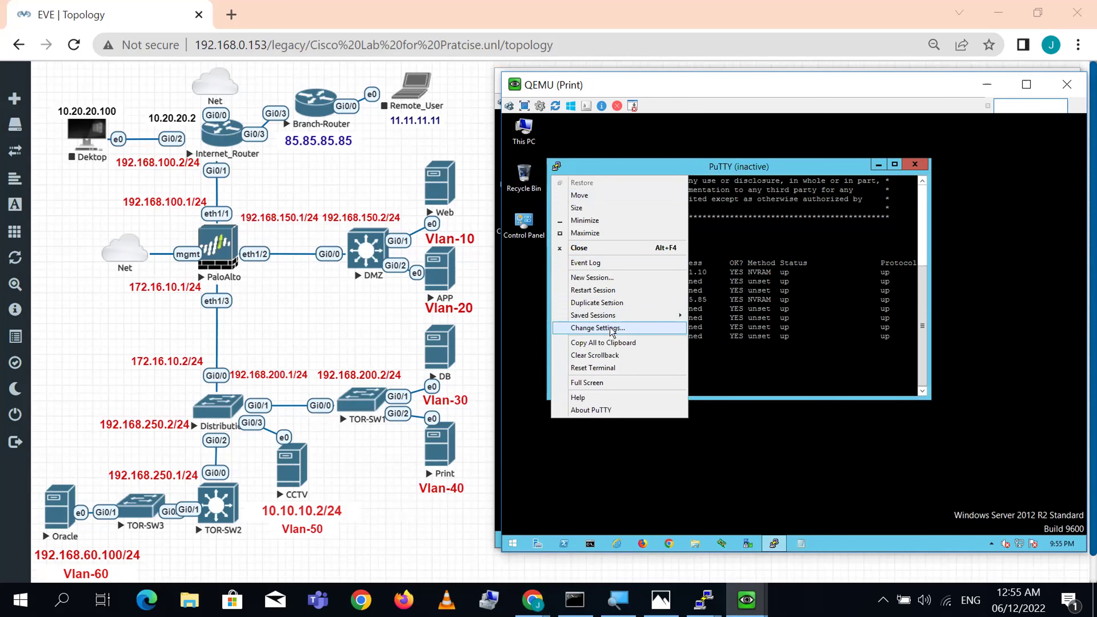
left_click(611, 290)
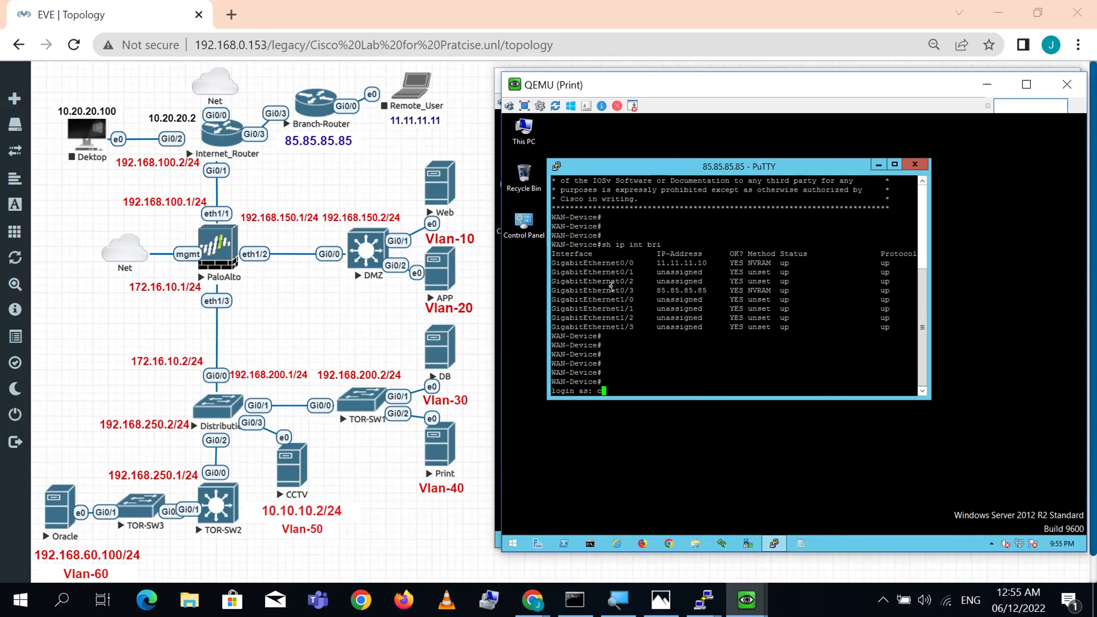
type("cisco")
key("Return")
type("cisco")
key("Return")
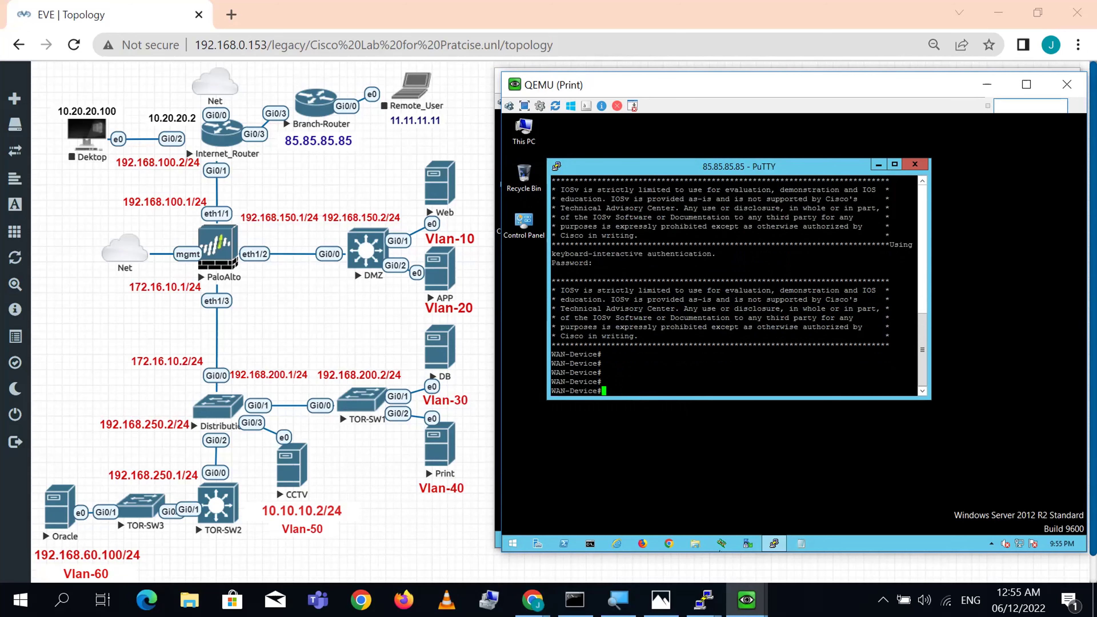
- Bring up the CCTV VM's console and add fresh prompts to confirm its session works
mouse_move(747, 600)
left_click(898, 518)
key("Return")
key("Return")
key("Return")
key("Return")
key("Return")
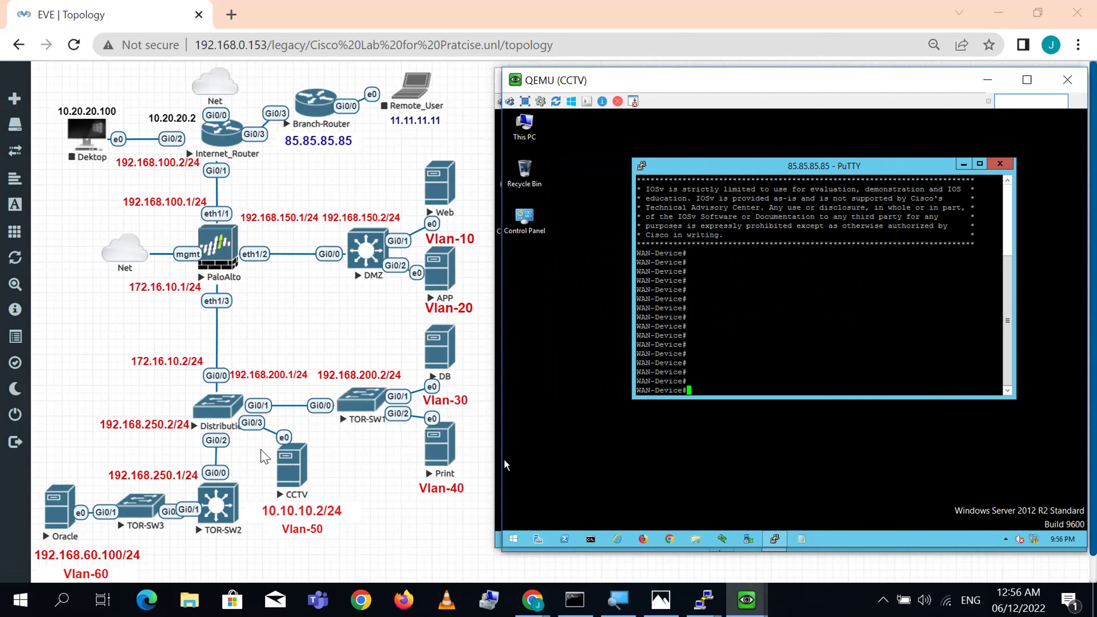
- Rerun 'show running ippool' in the firewall terminal
mouse_move(704, 599)
left_click(624, 501)
key("Up")
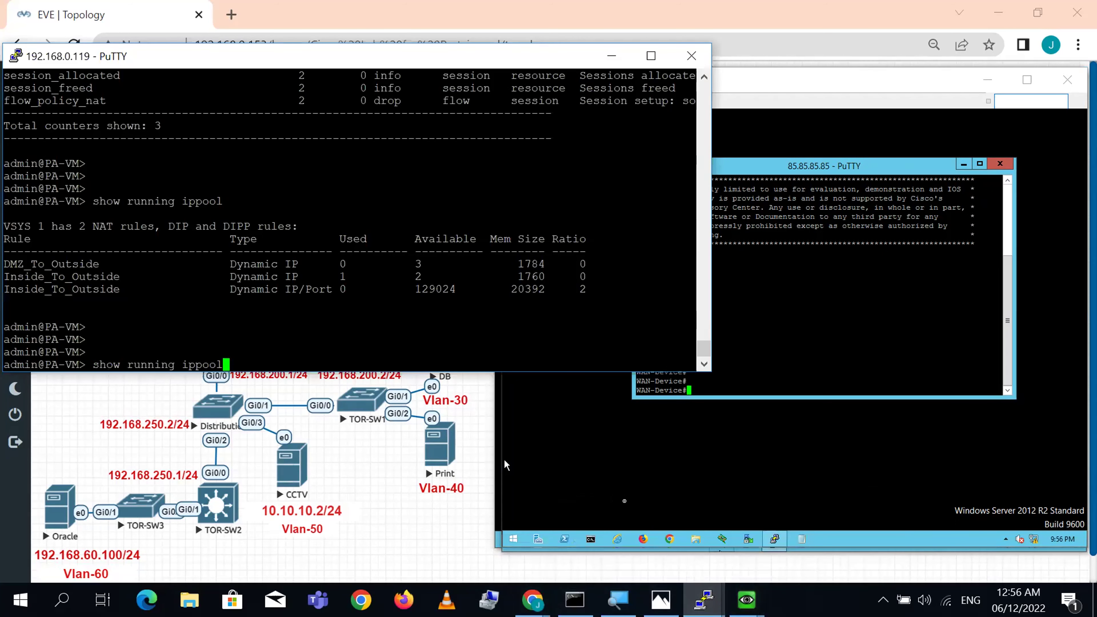
key("Return")
key("Return")
key("Return")
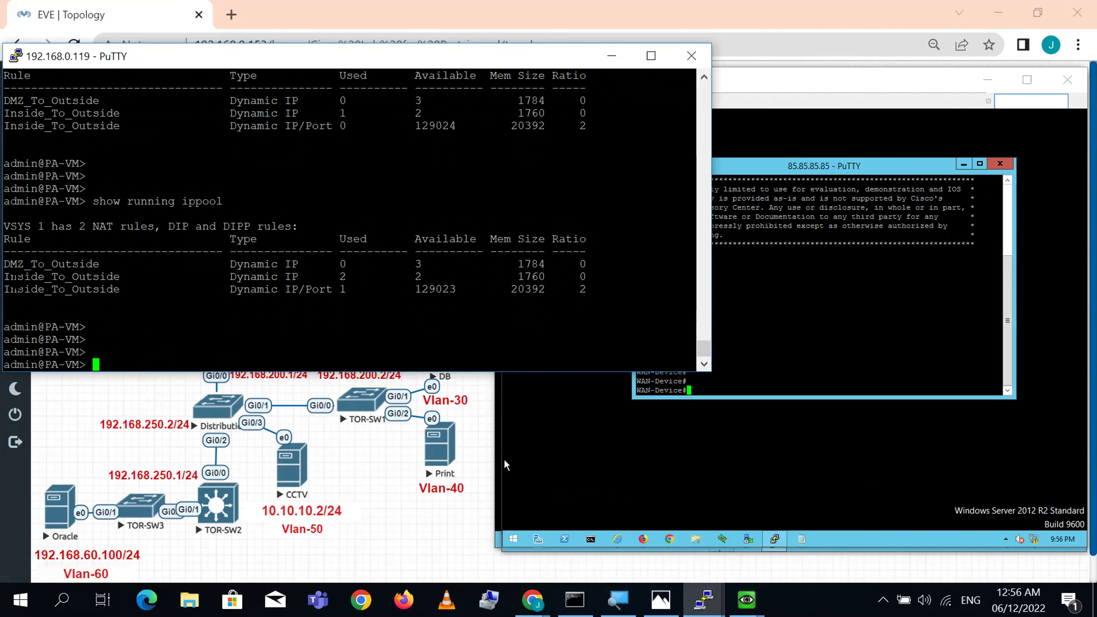
- Mark Inside_To_Outside's rows showing Dynamic IP 2 used and IP/Port 1 used, then return to EVE topology
left_click_drag(5, 277, 430, 277)
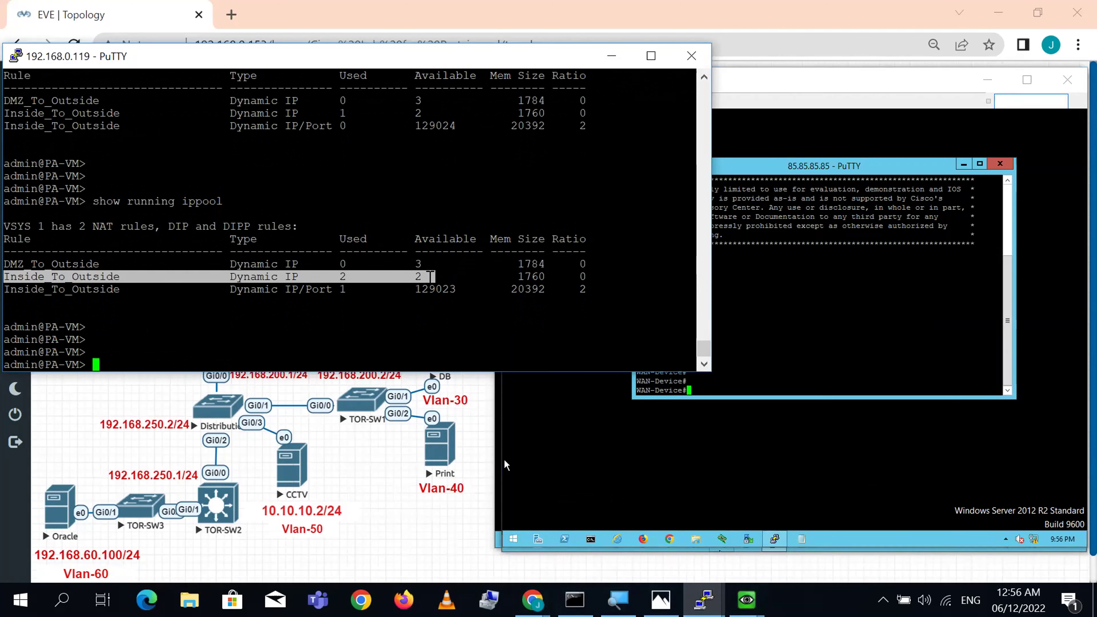
double_click(86, 289)
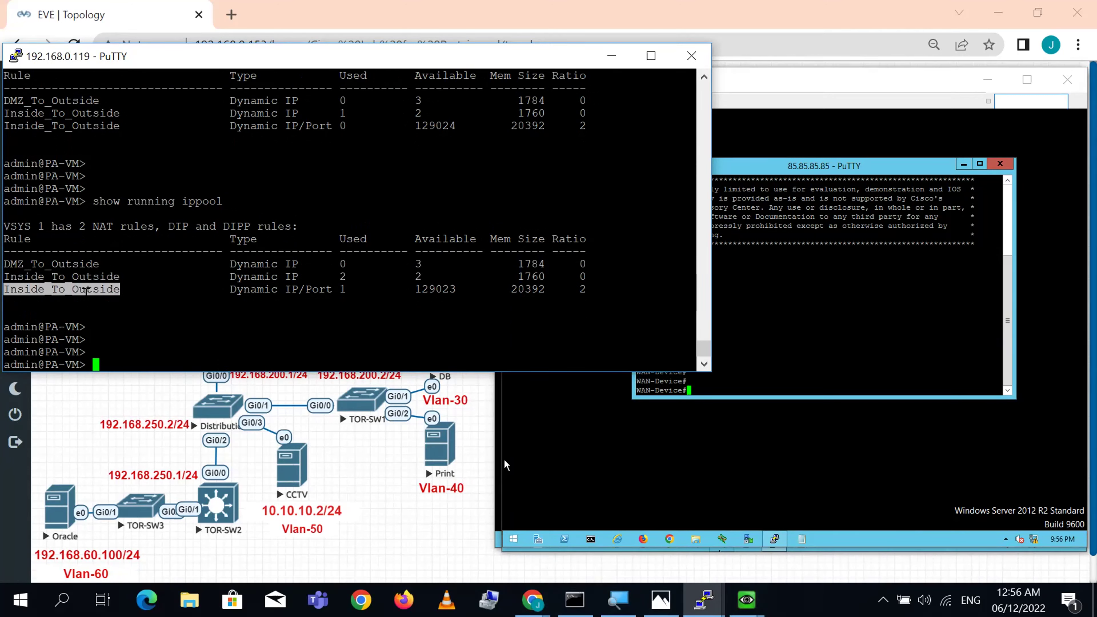
double_click(296, 290)
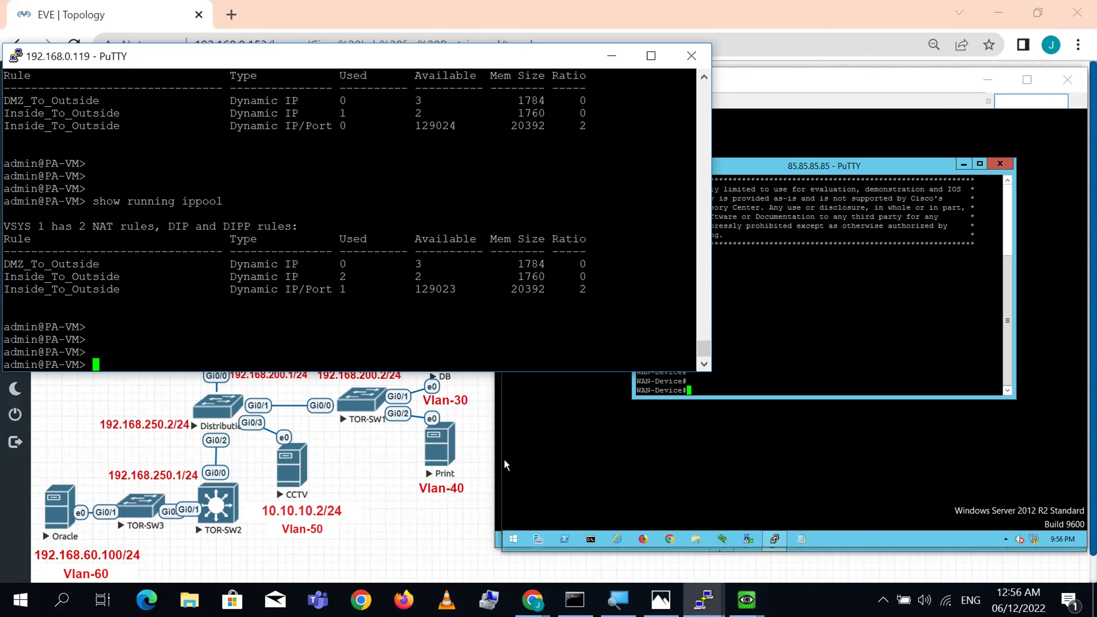
double_click(253, 289)
double_click(342, 289)
left_click(704, 77)
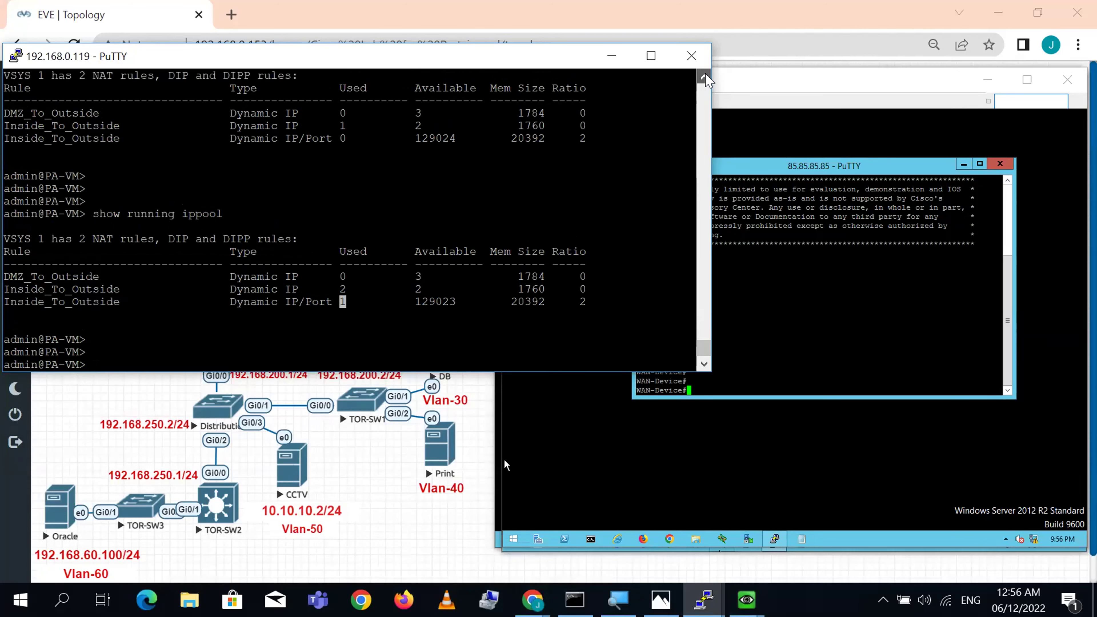
left_click(705, 77)
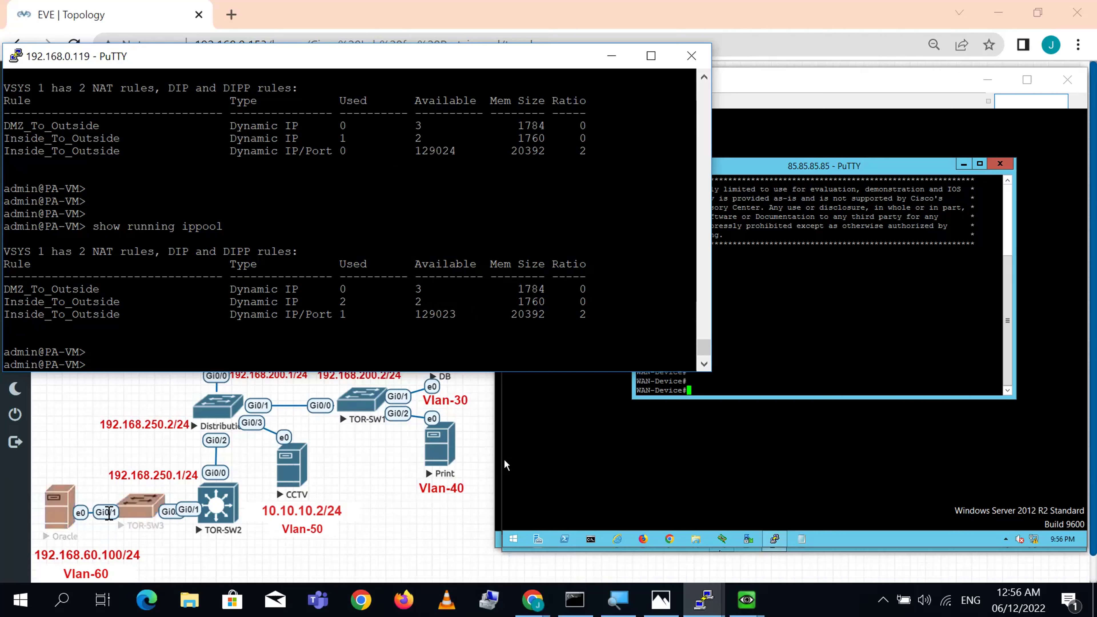
left_click(60, 518)
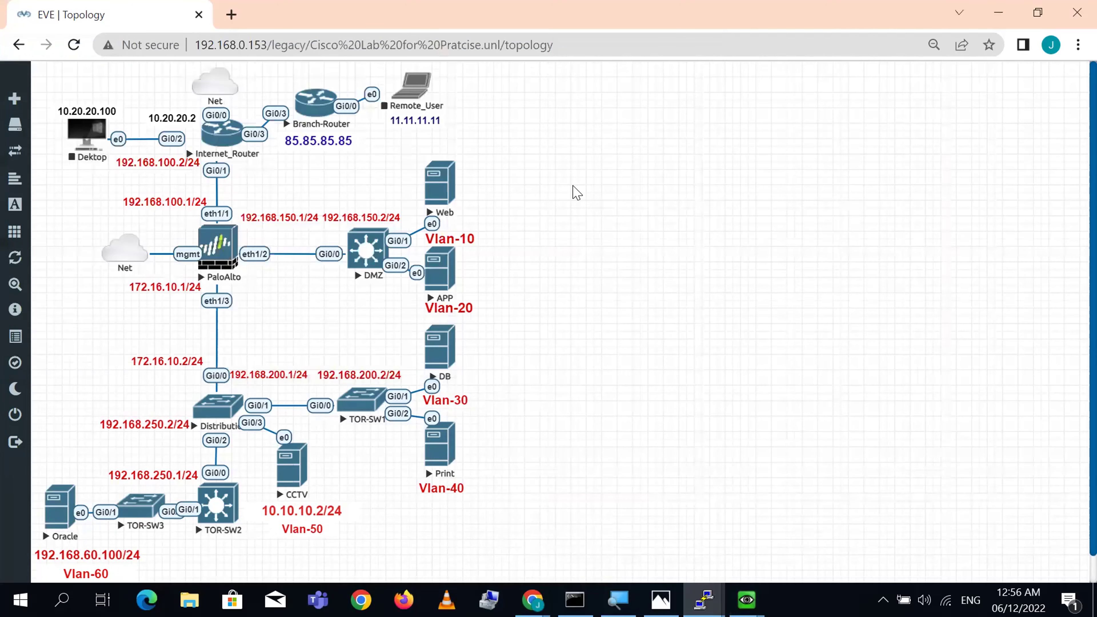
- From the Oracle VM, open a PuTTY SSH session to 85.85.85.85 and log in
left_click(603, 173)
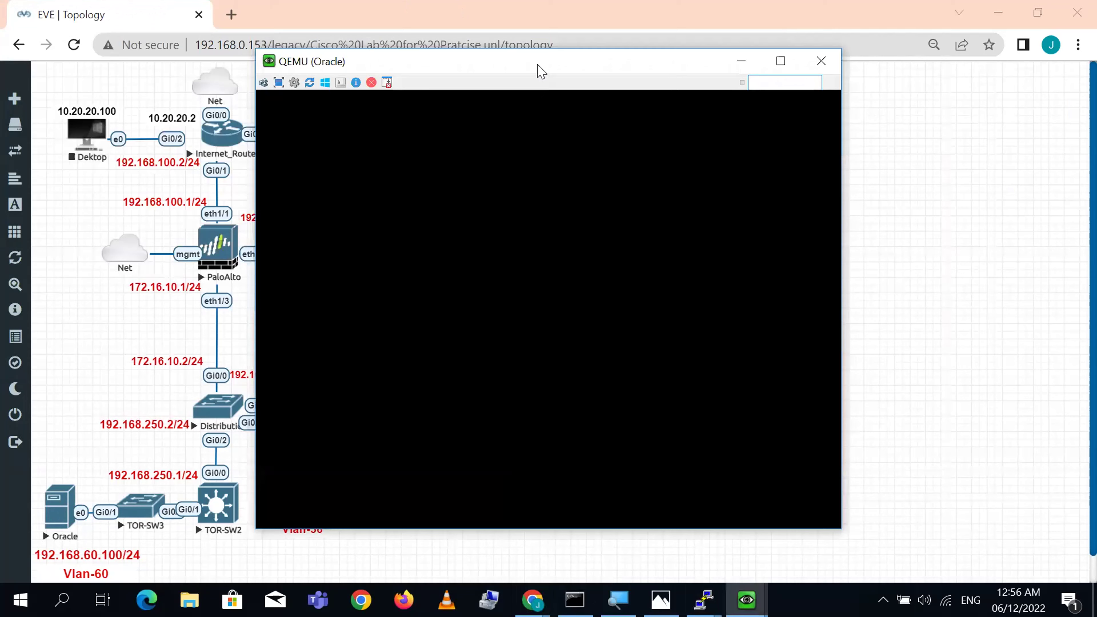
left_click_drag(548, 65, 768, 73)
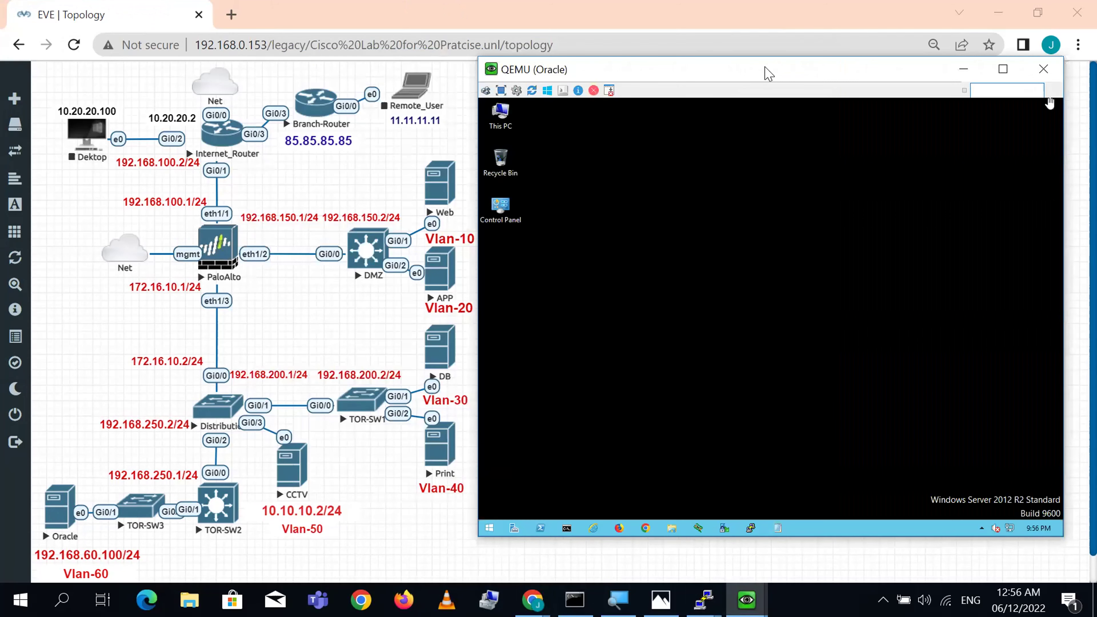
left_click(752, 528)
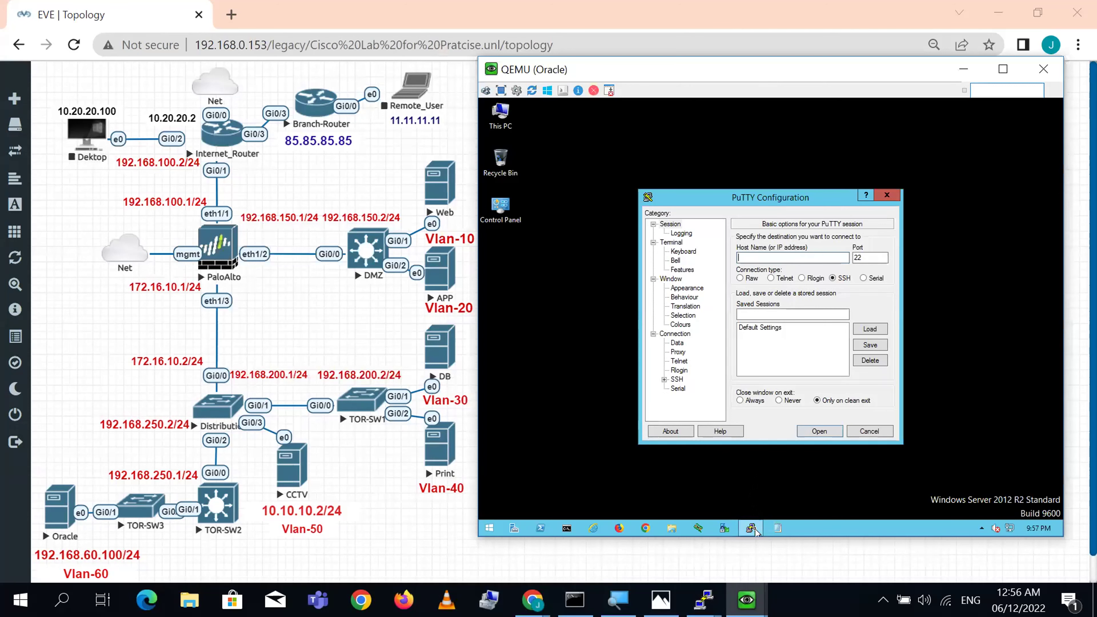
type("85.85.85.85")
key("Return")
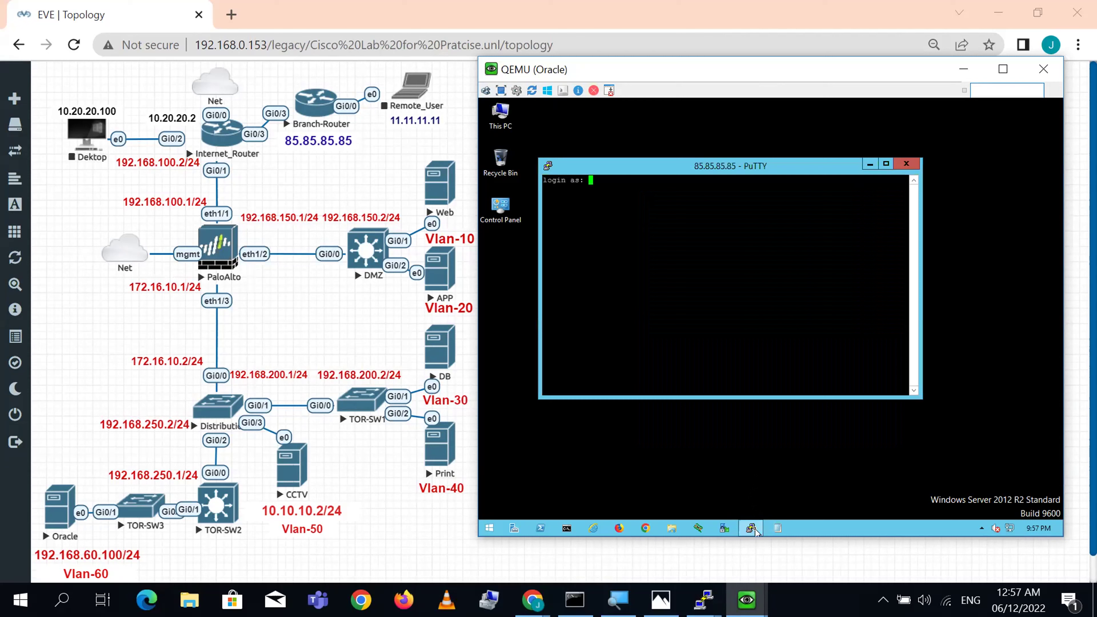
type("cisco")
key("Return")
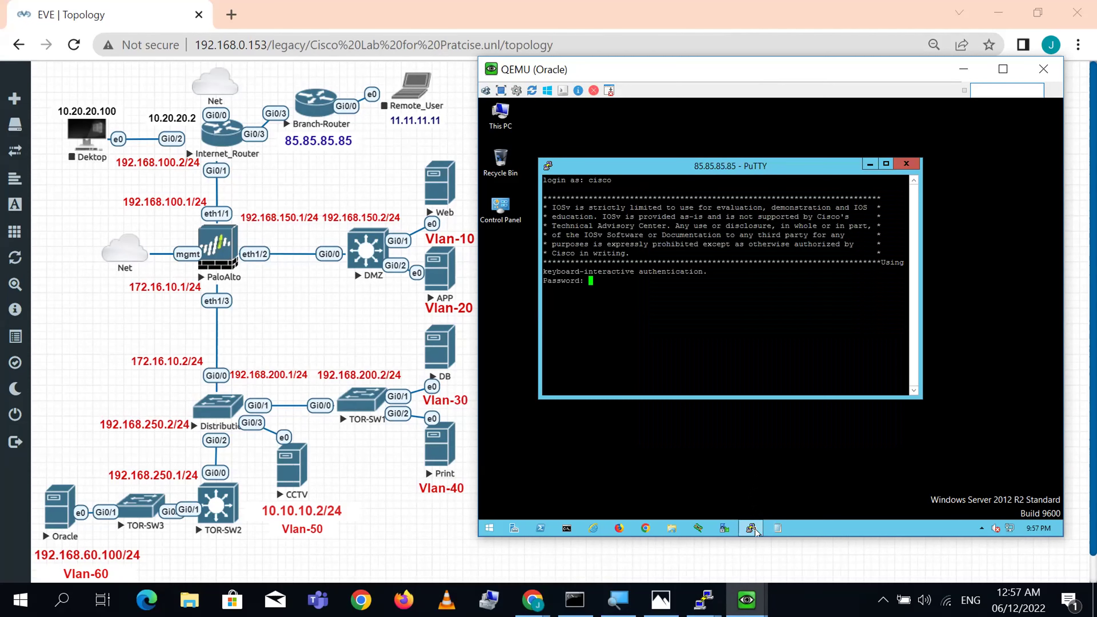
key("Return")
key("Return")
key("Return")
key("Return")
key("Return")
key("Return")
key("Return")
key("Return")
key("Return")
key("Return")
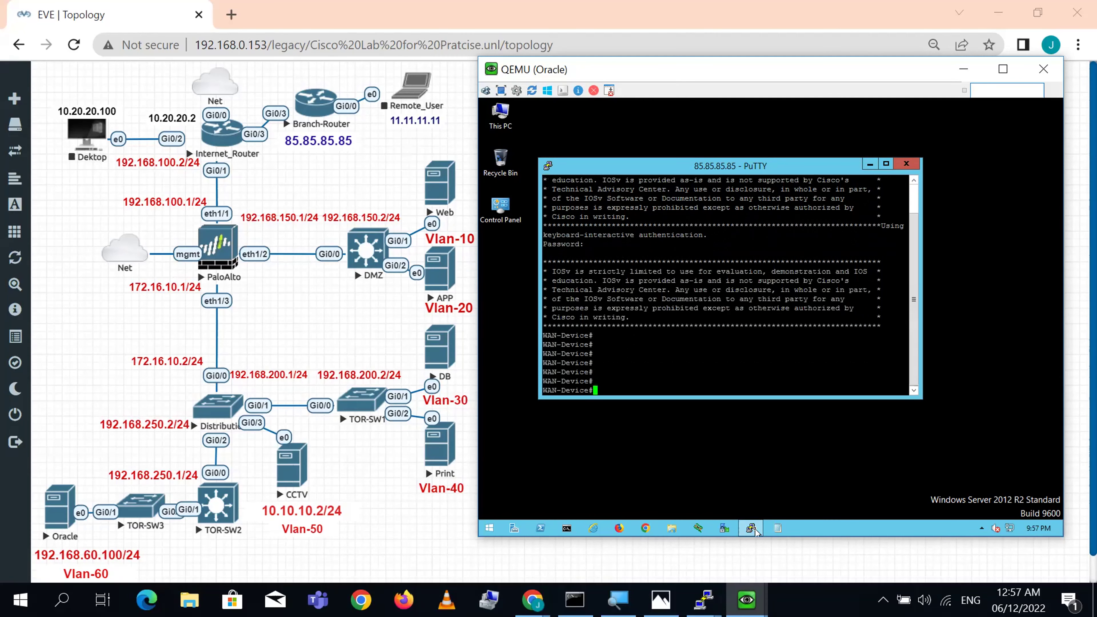
- Rerun 'show running ippool' on the firewall, now showing Dynamic IP/Port 2 used
mouse_move(754, 533)
mouse_move(704, 600)
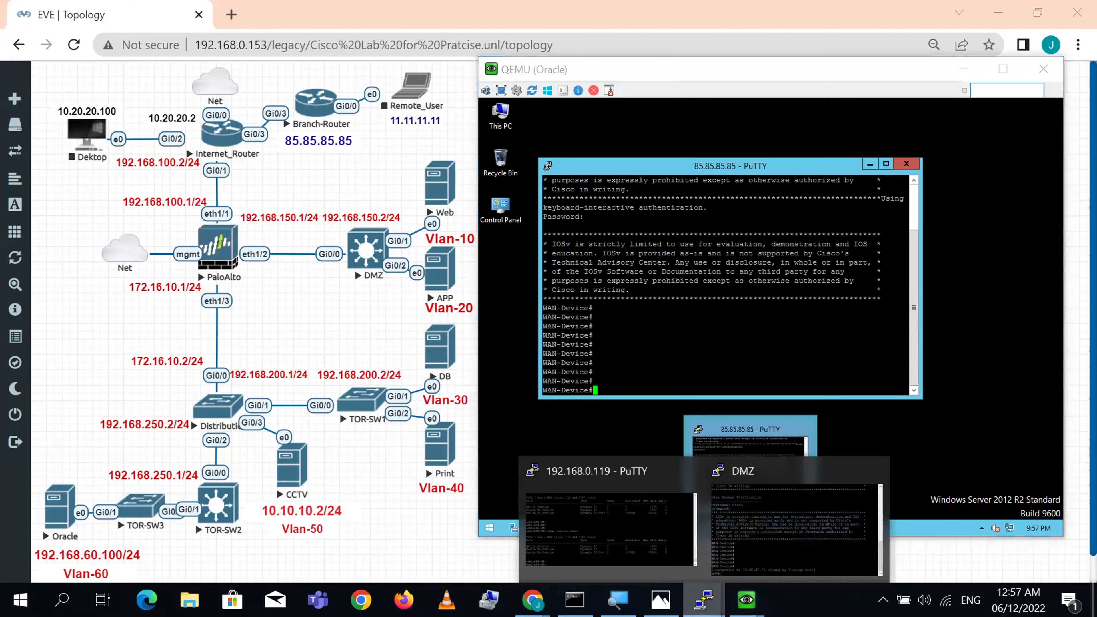
left_click(627, 542)
key("Return")
key("Return")
key("Up")
key("Return")
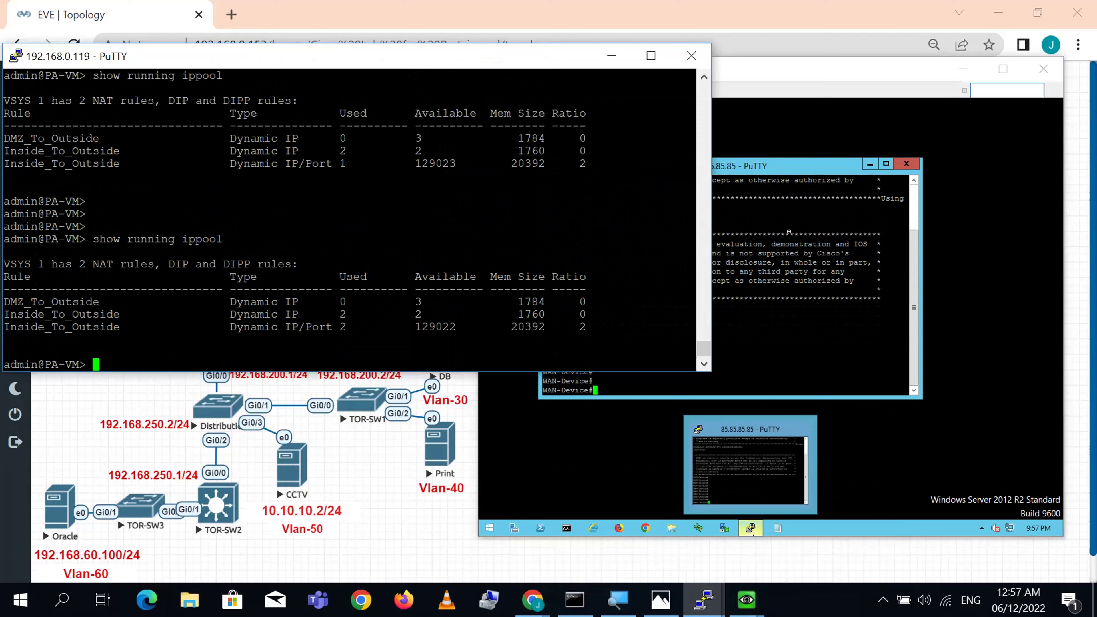
double_click(343, 327)
double_click(296, 327)
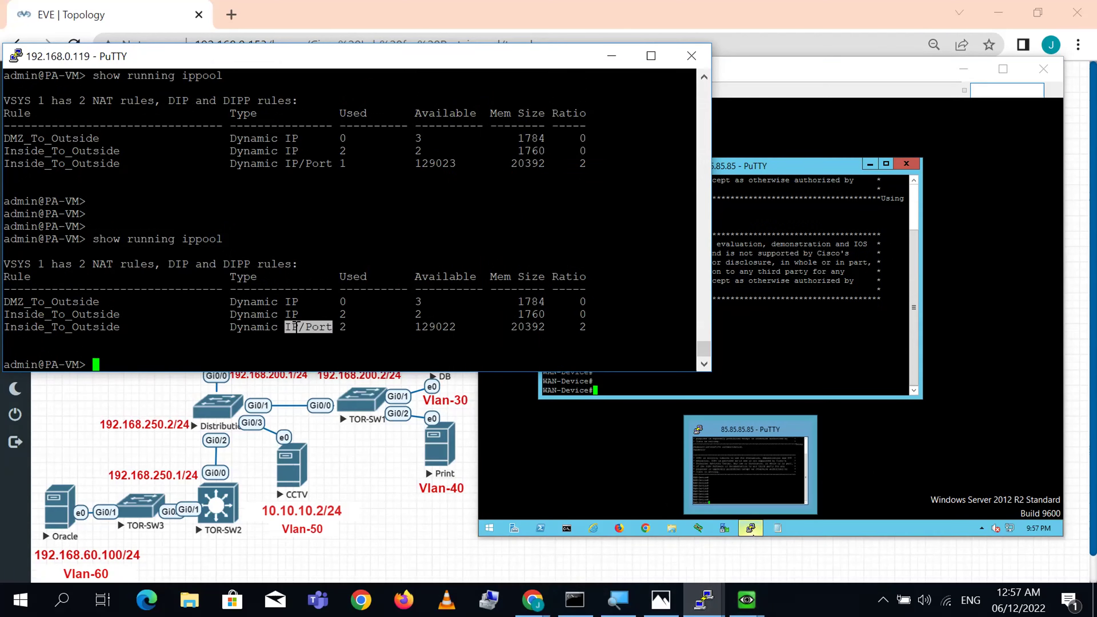
double_click(450, 327)
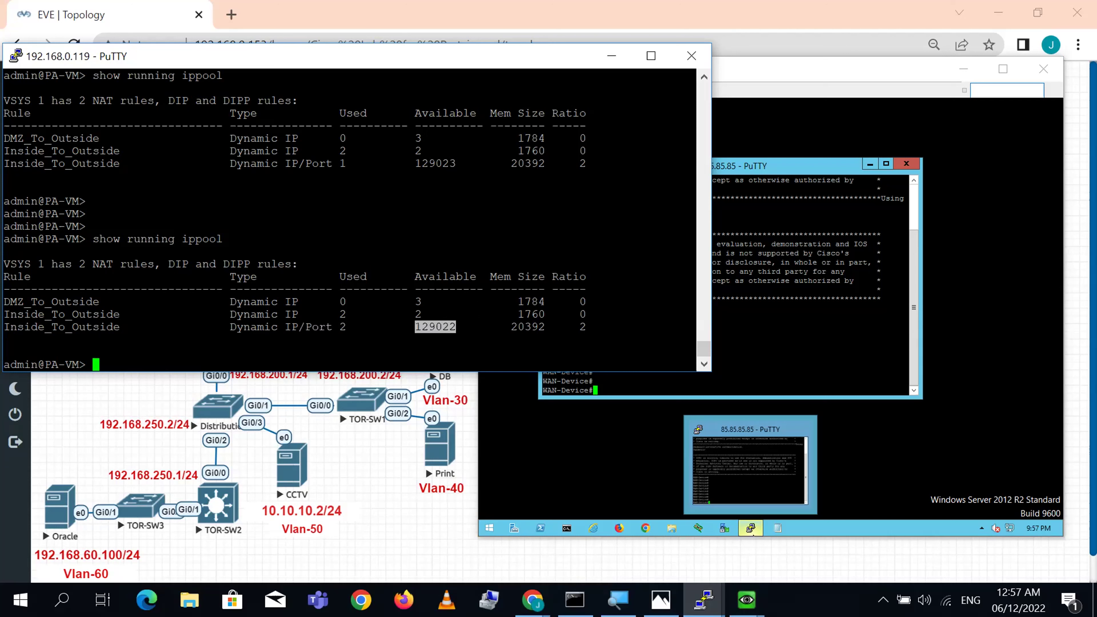
double_click(444, 163)
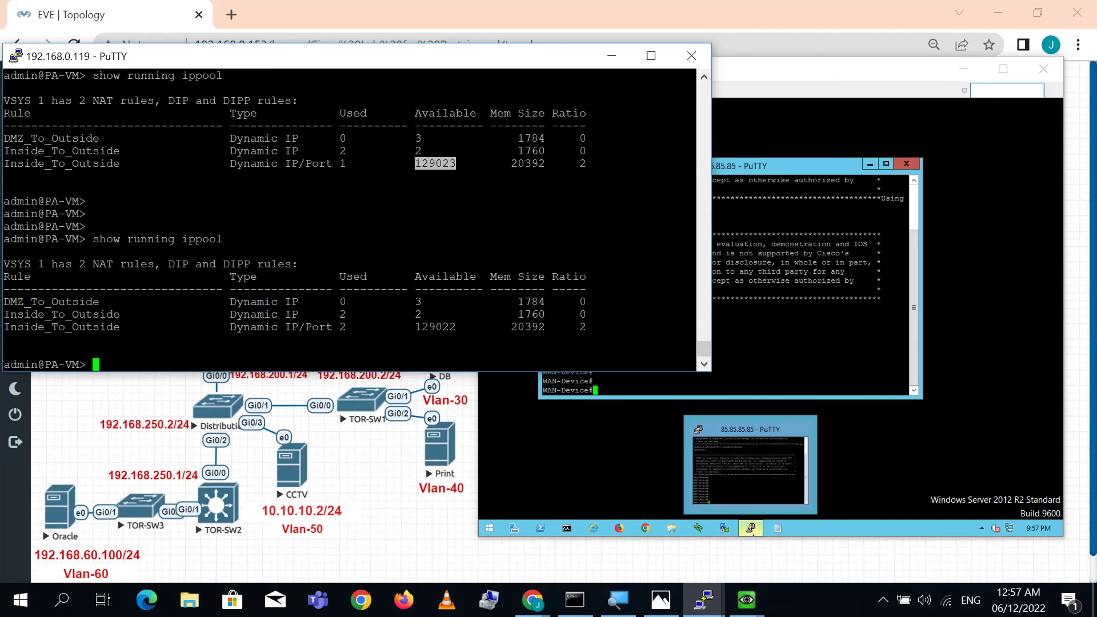
left_click(703, 77)
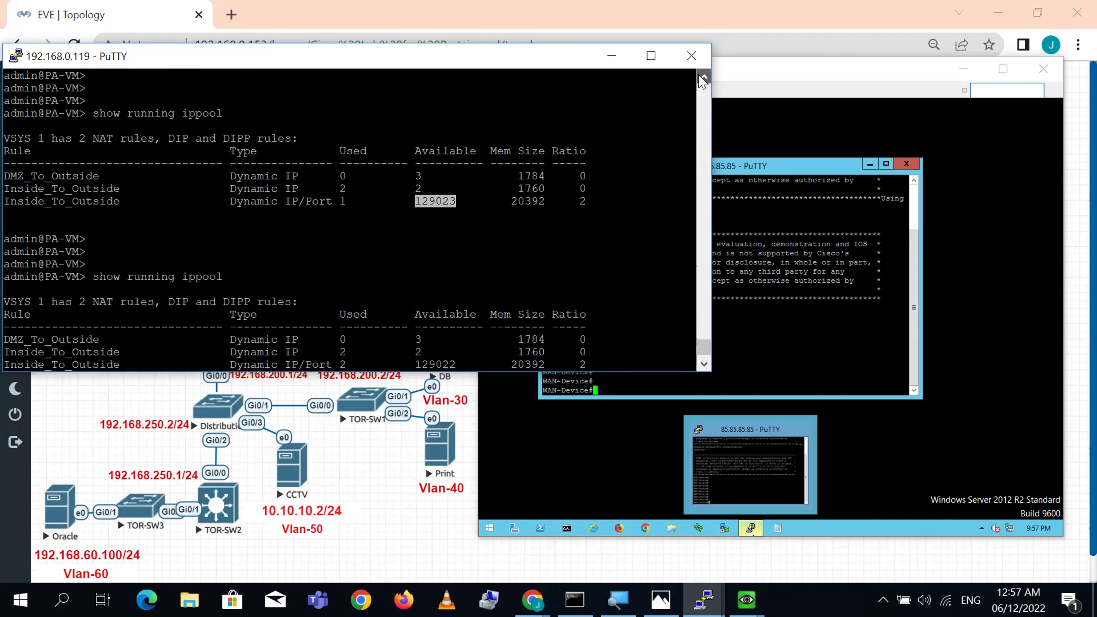
left_click(703, 78)
left_click(703, 78)
double_click(438, 89)
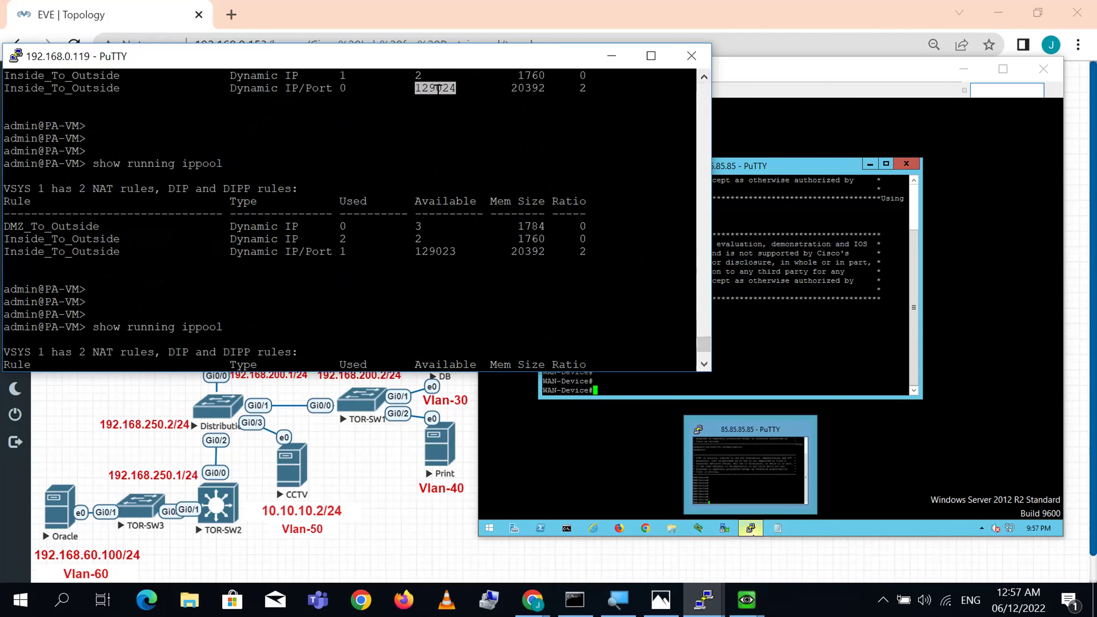
double_click(435, 251)
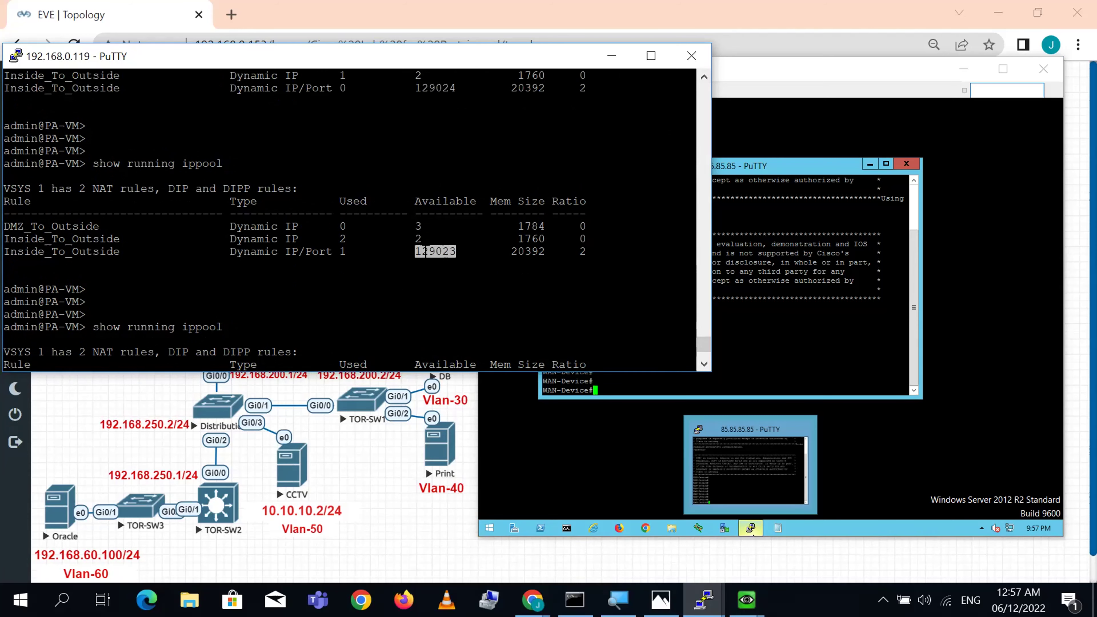
left_click(435, 251)
double_click(435, 252)
left_click(704, 364)
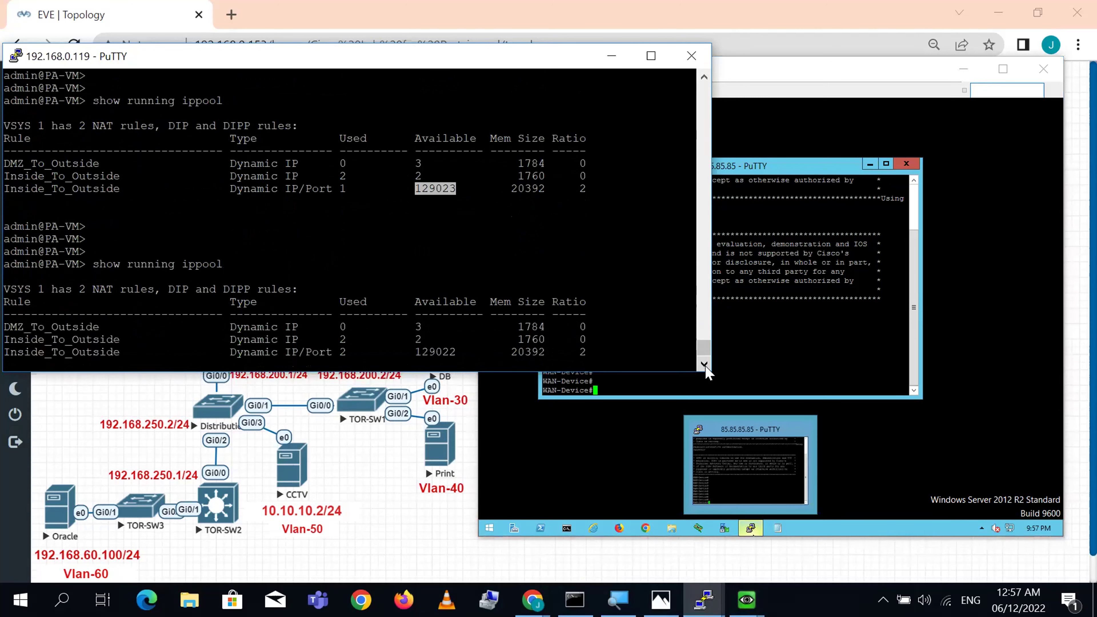
left_click(704, 366)
double_click(445, 340)
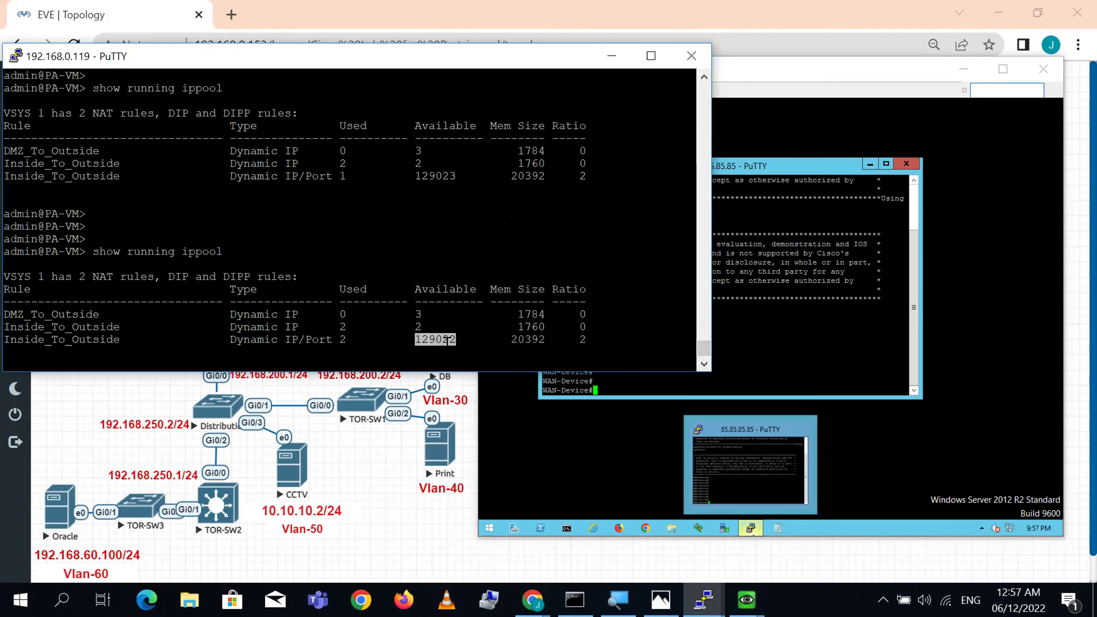
double_click(314, 339)
left_click(314, 340)
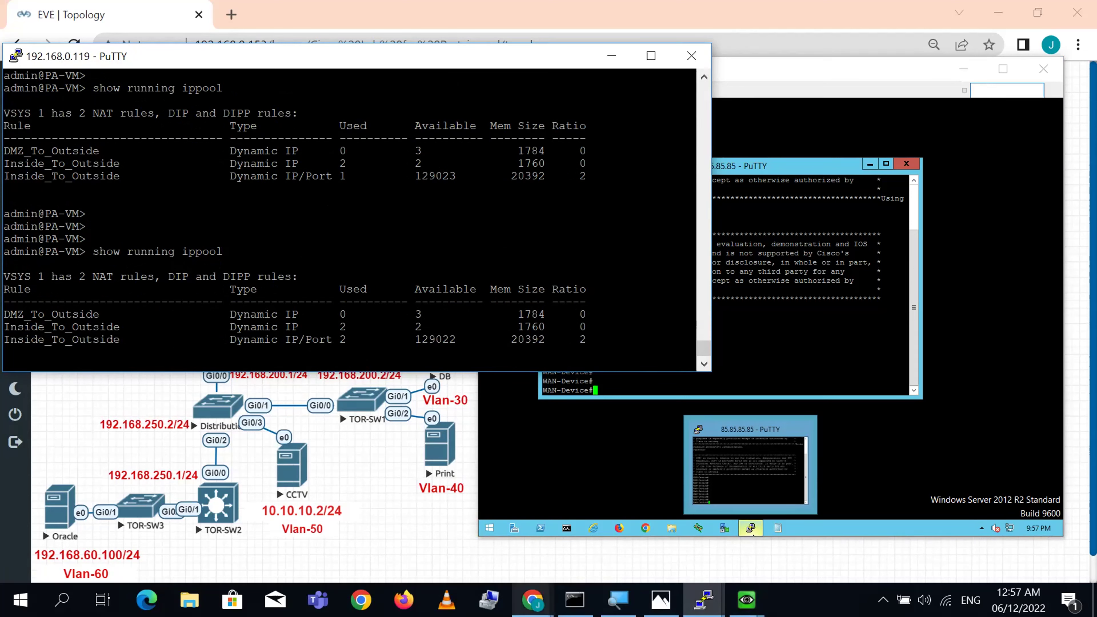
- Open Inside_To_Outside's Translated Packet fallback, showing ethernet1/1 with 192.168.100.1/24
left_click(532, 600)
left_click(618, 541)
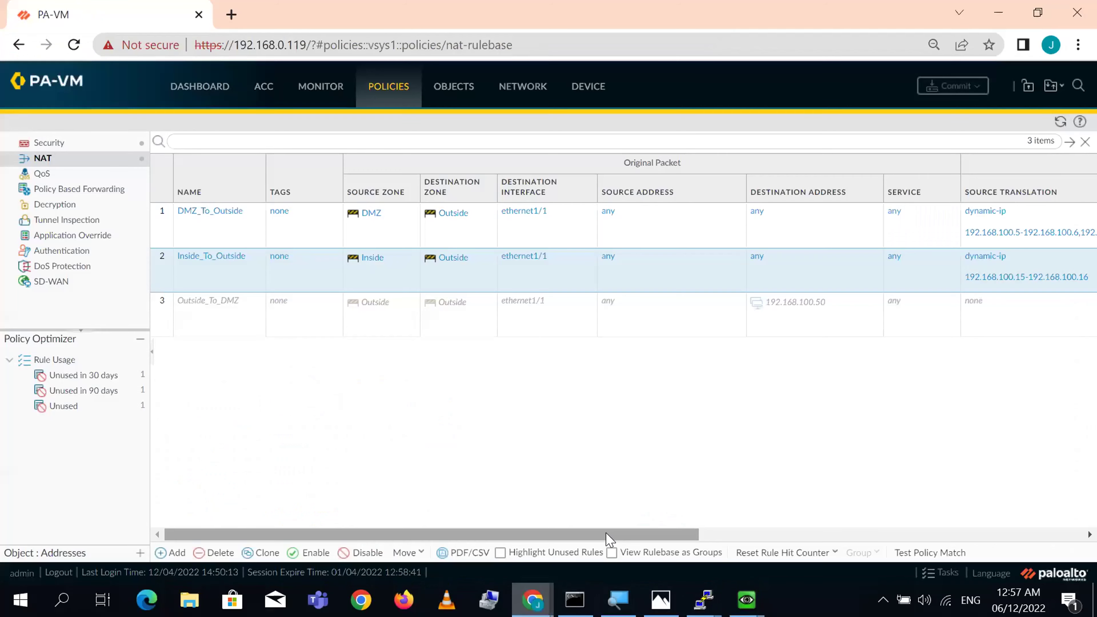
left_click(223, 256)
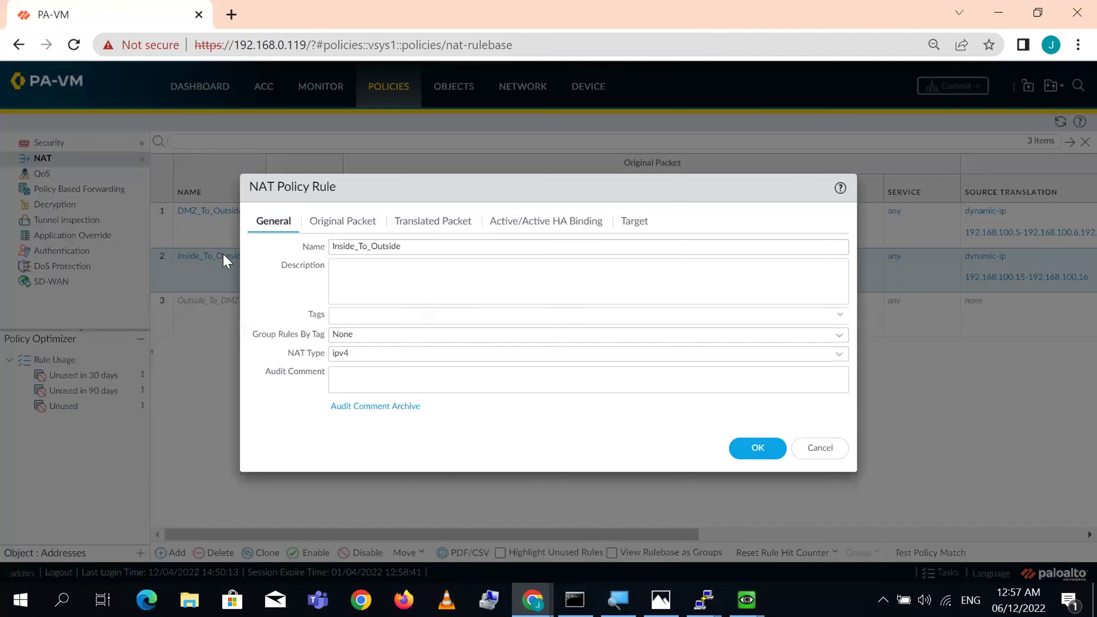
left_click(433, 219)
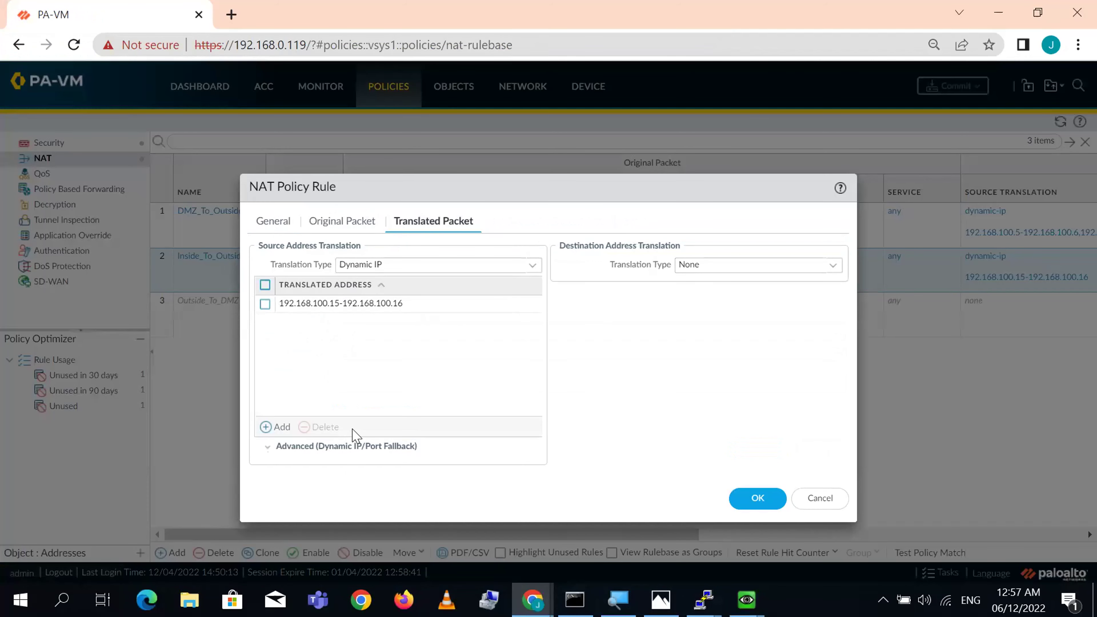
left_click(269, 447)
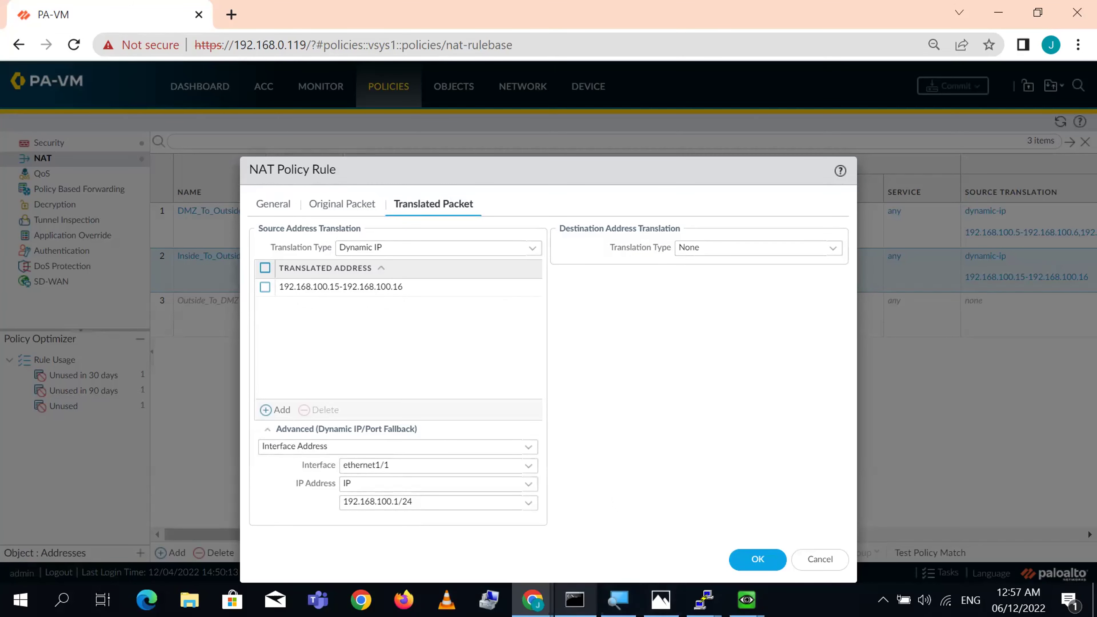
- View and close the NAT types reference picture, then return to the firewall terminal
left_click(661, 599)
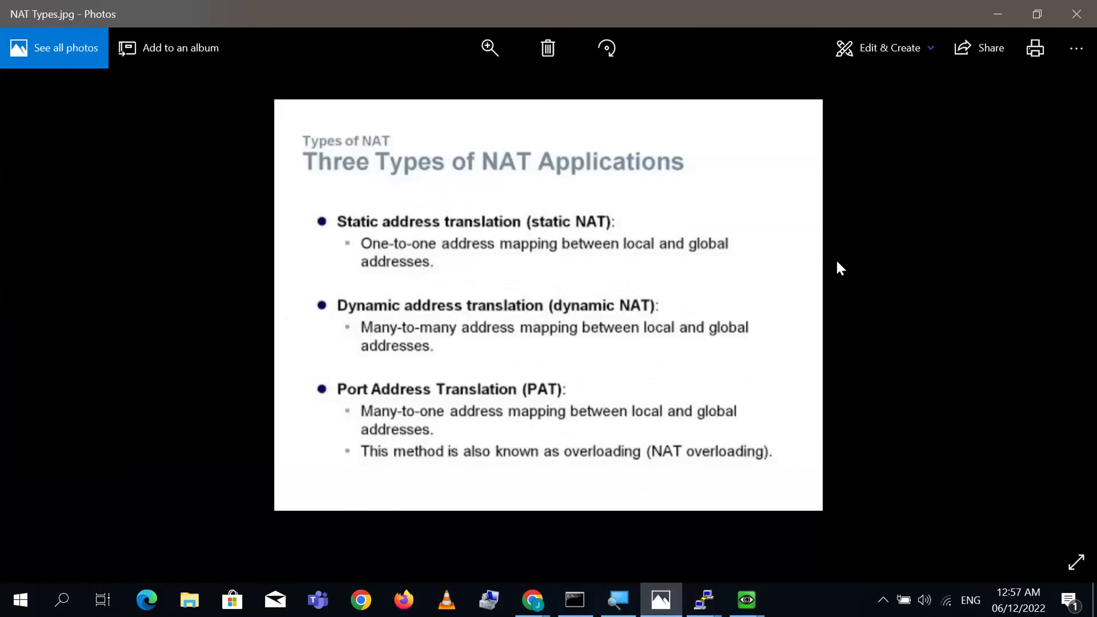
left_click(998, 14)
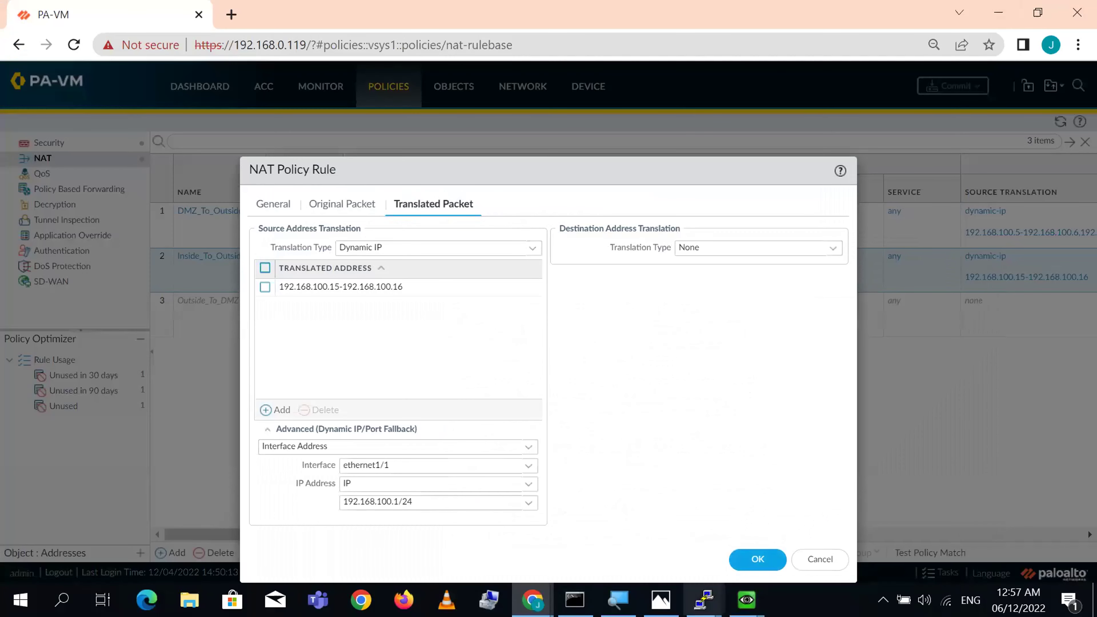
mouse_move(704, 600)
mouse_move(533, 599)
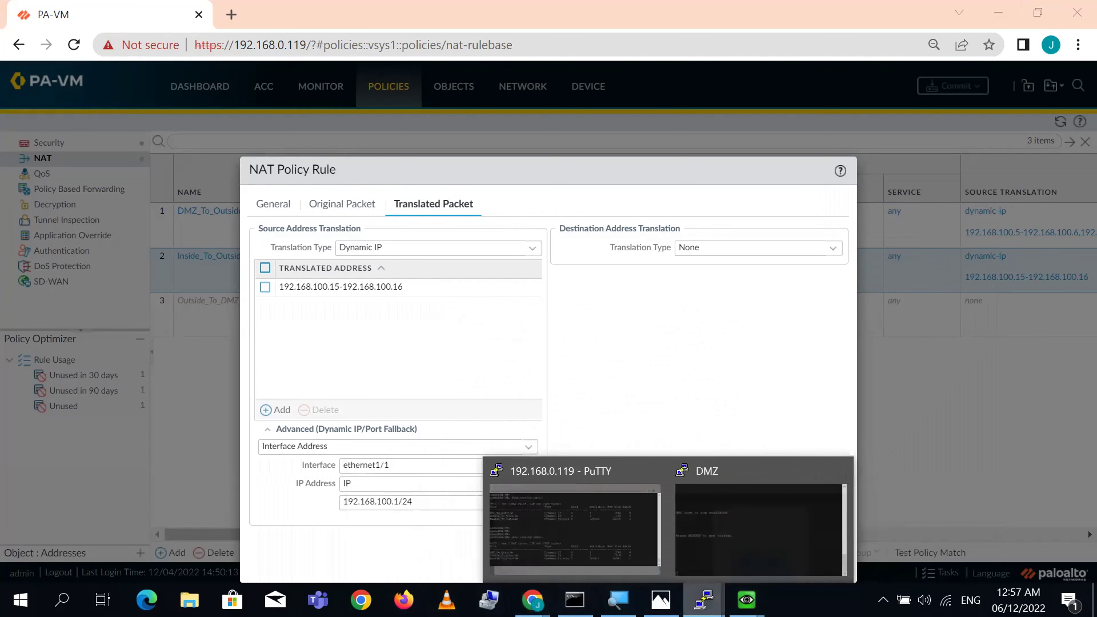
left_click(581, 541)
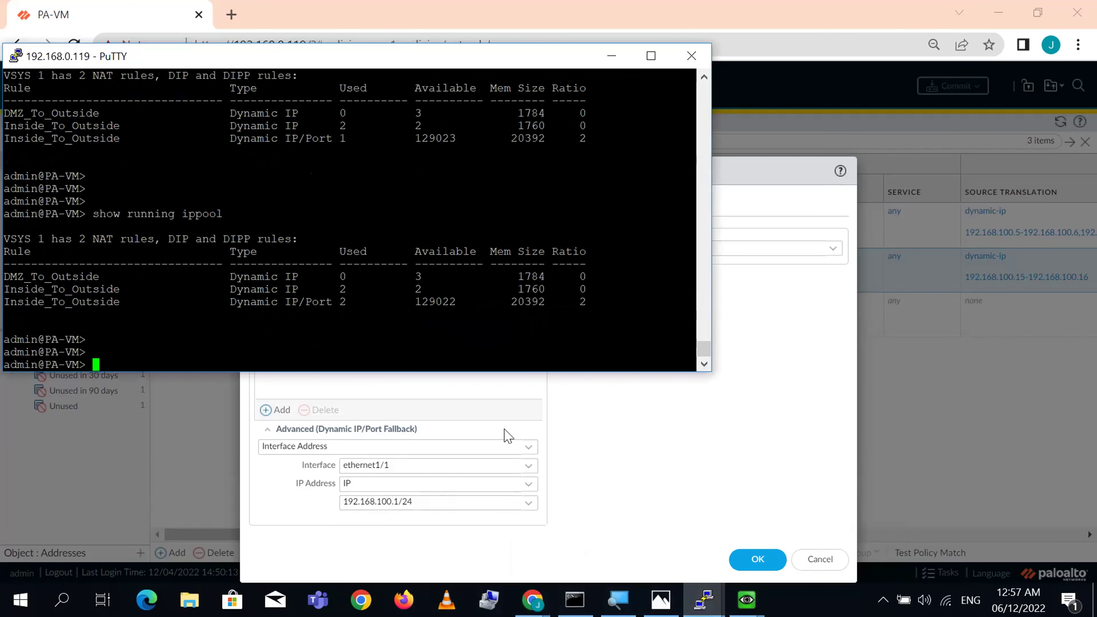
- Maximize the terminal and list all active sessions with 'show session all'
left_click(651, 57)
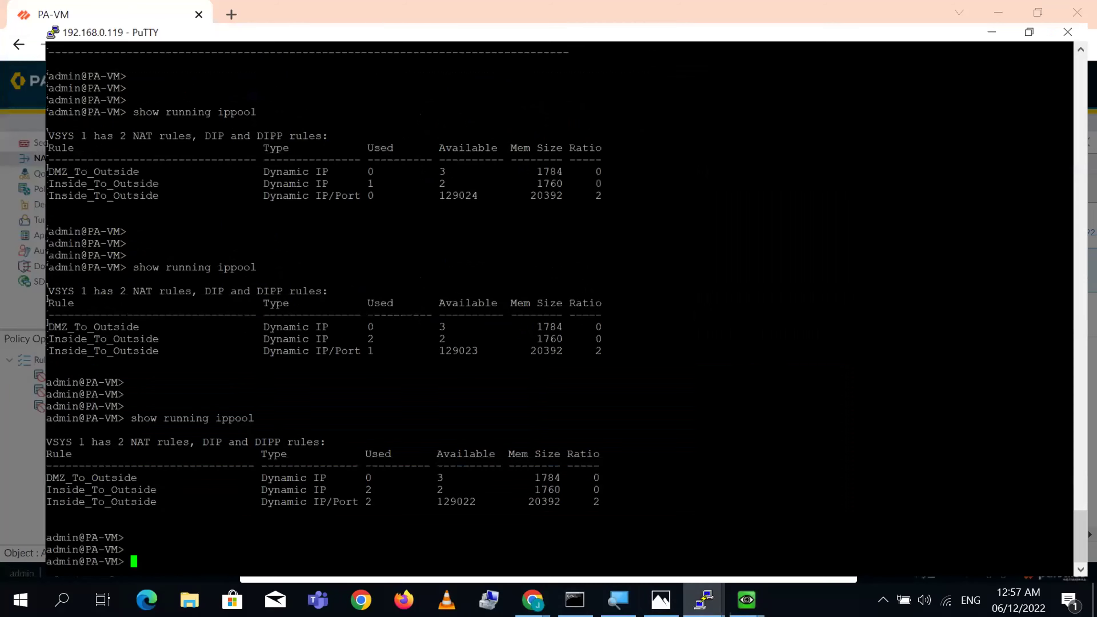
type("show s")
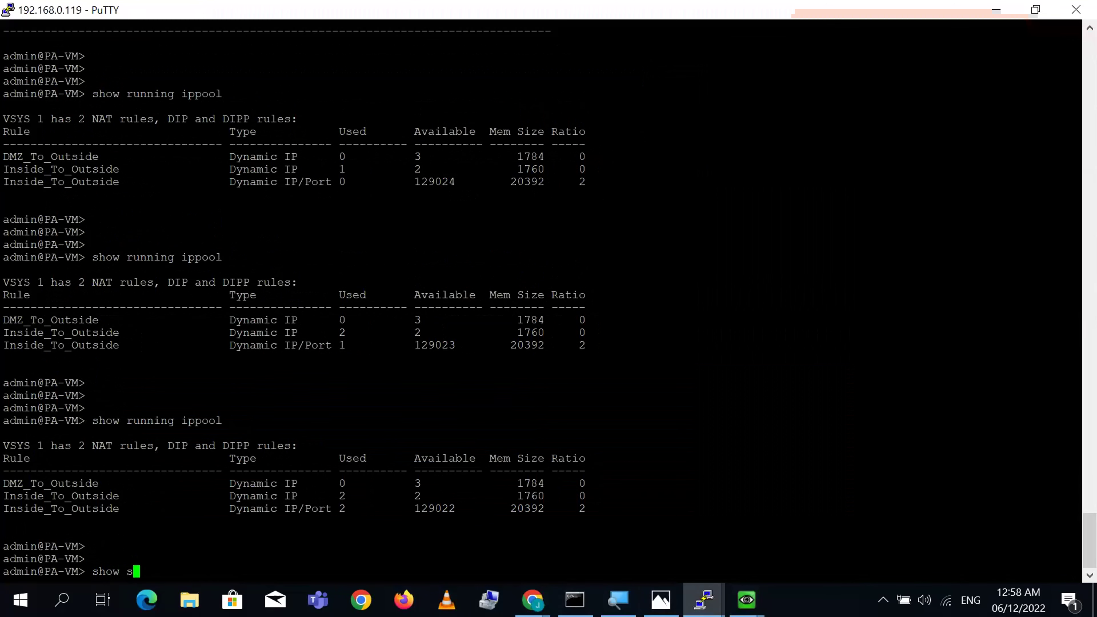
type("ession all")
key("Return")
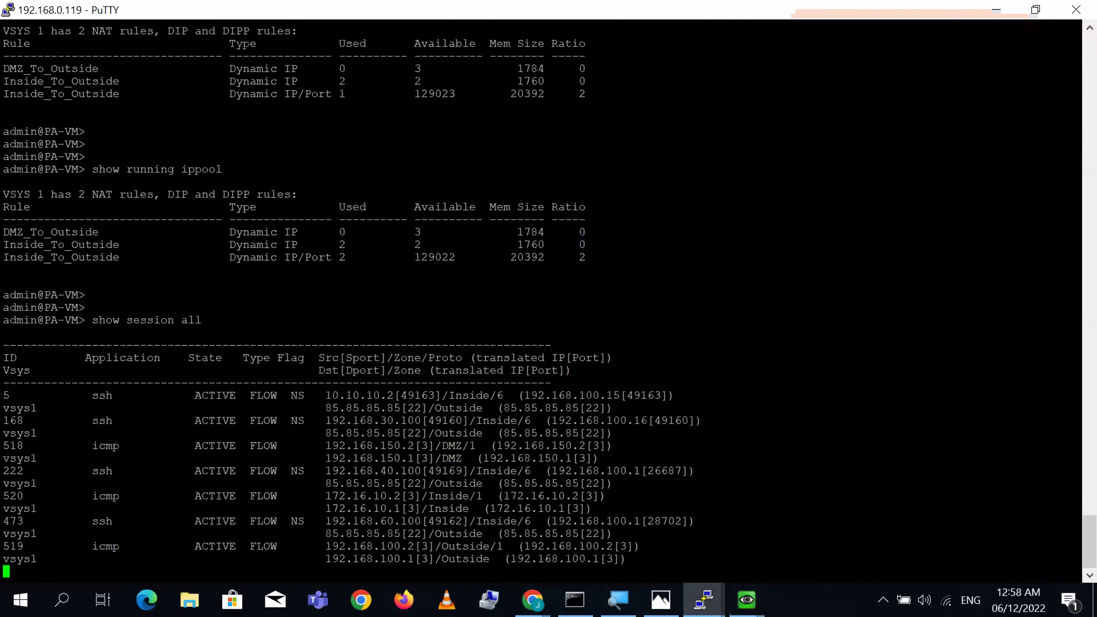
key("Return")
key("Return")
key("Return")
key("Return")
key("Return")
key("Return")
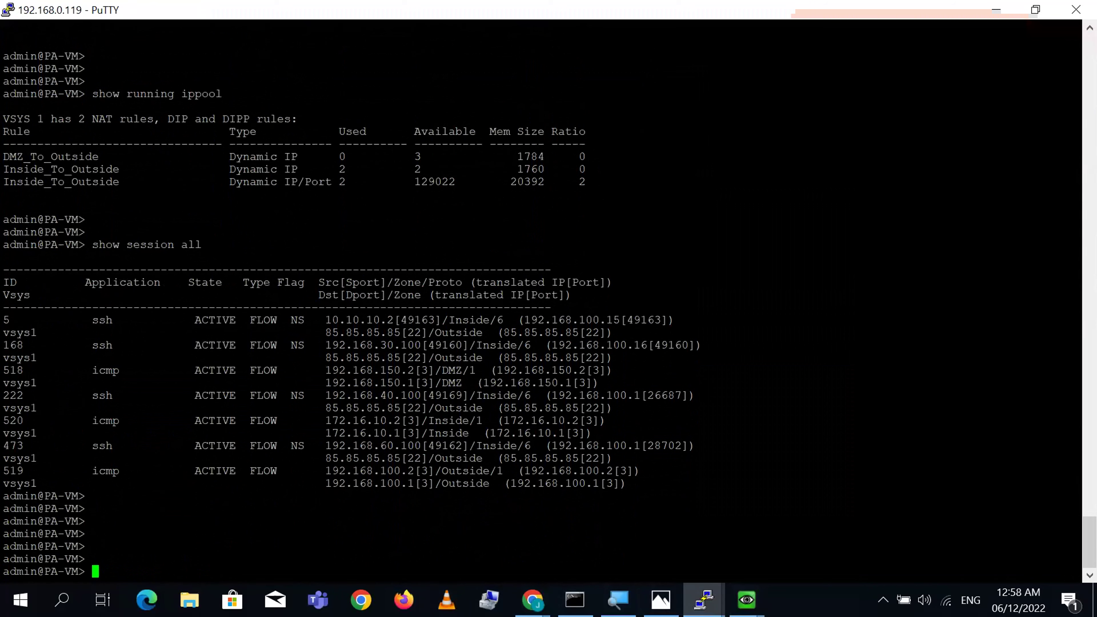
- Highlight sessions 5 and 168, noting session 168's source and translated port 49160
triple_click(480, 320)
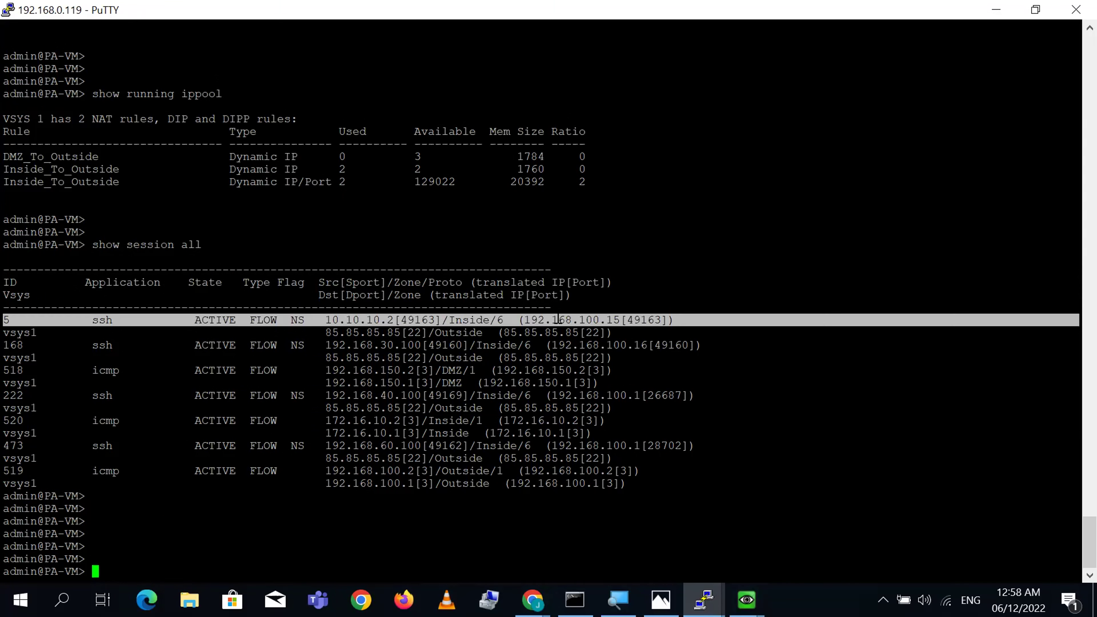
left_click(415, 325)
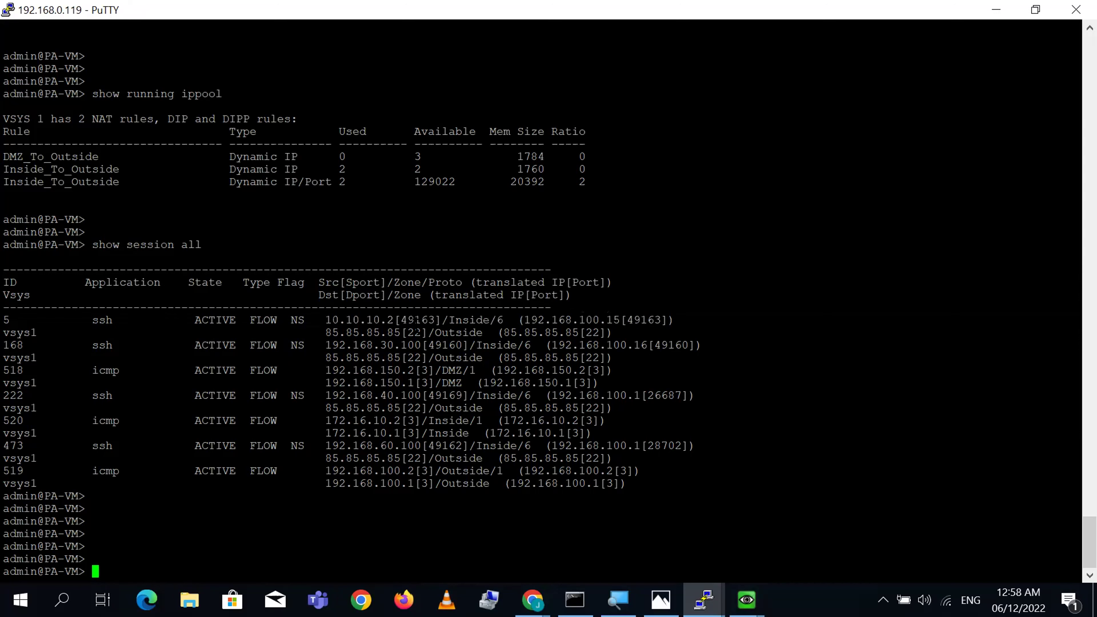
triple_click(402, 345)
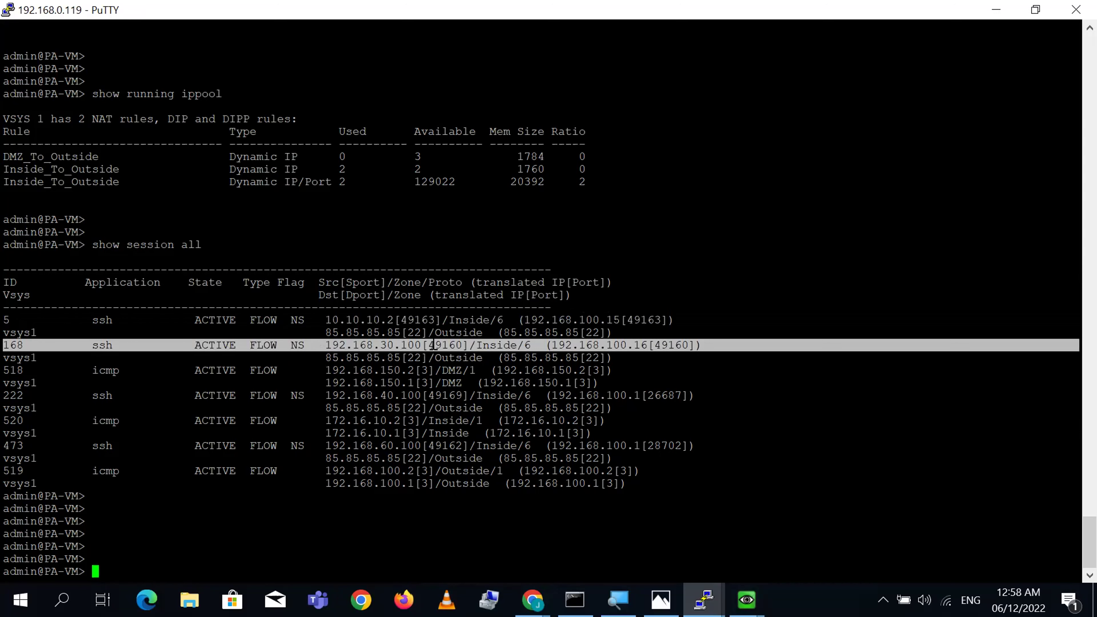
left_click(403, 345)
double_click(451, 345)
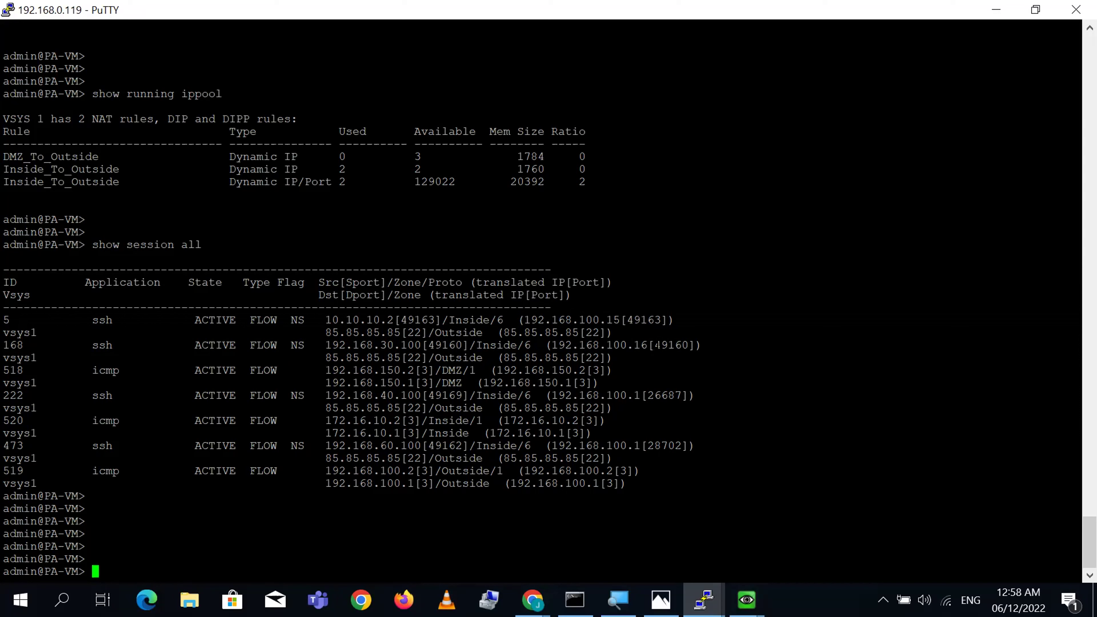
double_click(657, 346)
- Inspect session 222: Inside source 192.168.40.100:49169 translated to 192.168.100.1, unlike session 168's 192.168.100.16
triple_click(403, 396)
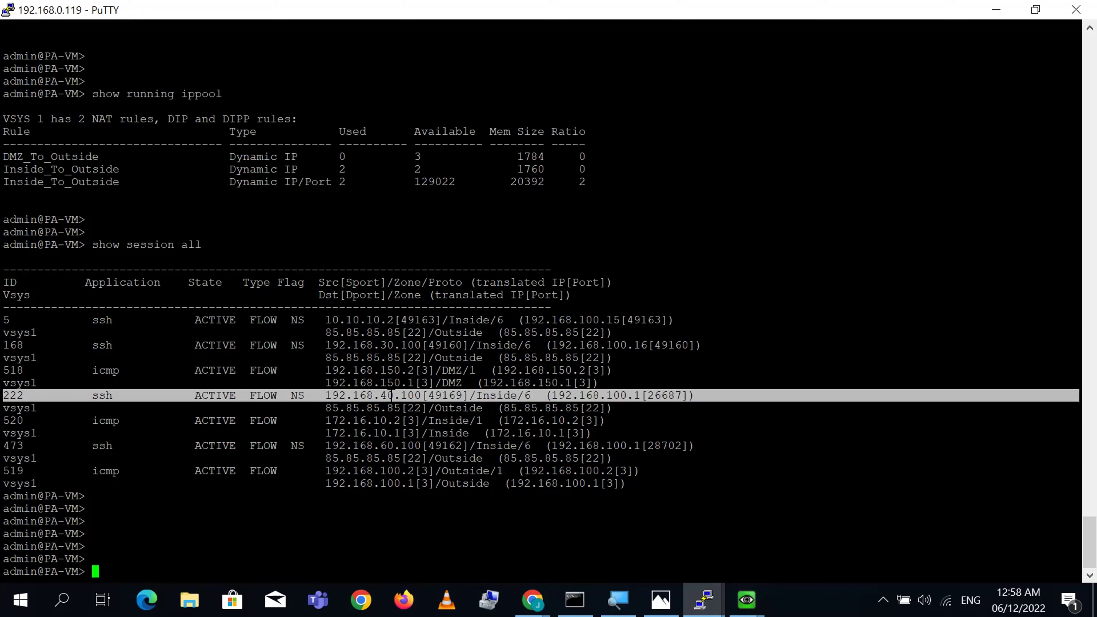
double_click(412, 396)
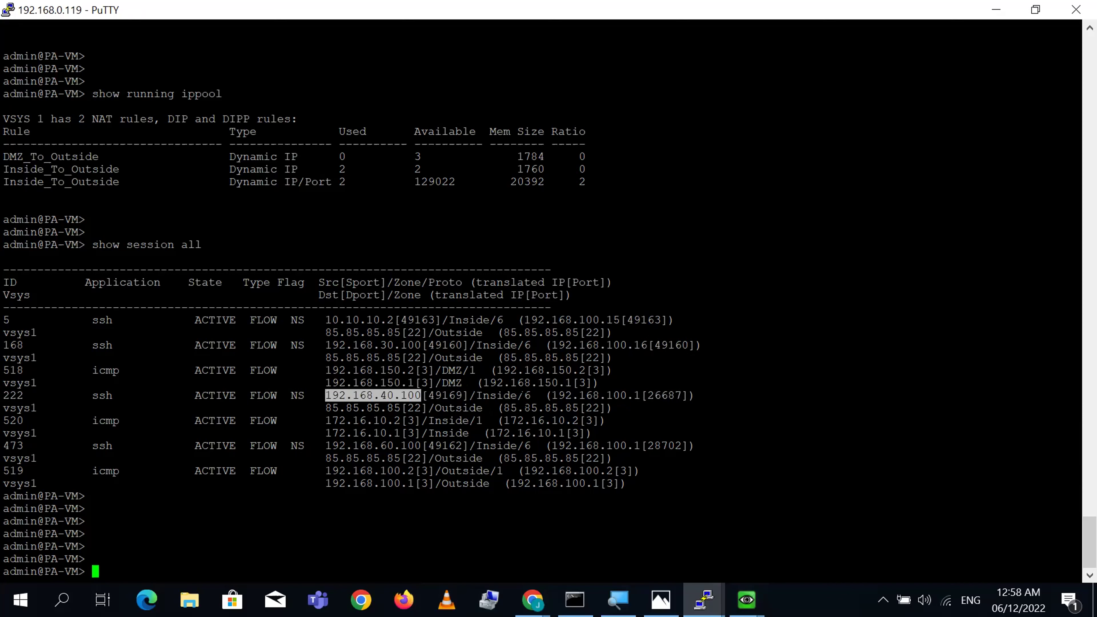
double_click(503, 396)
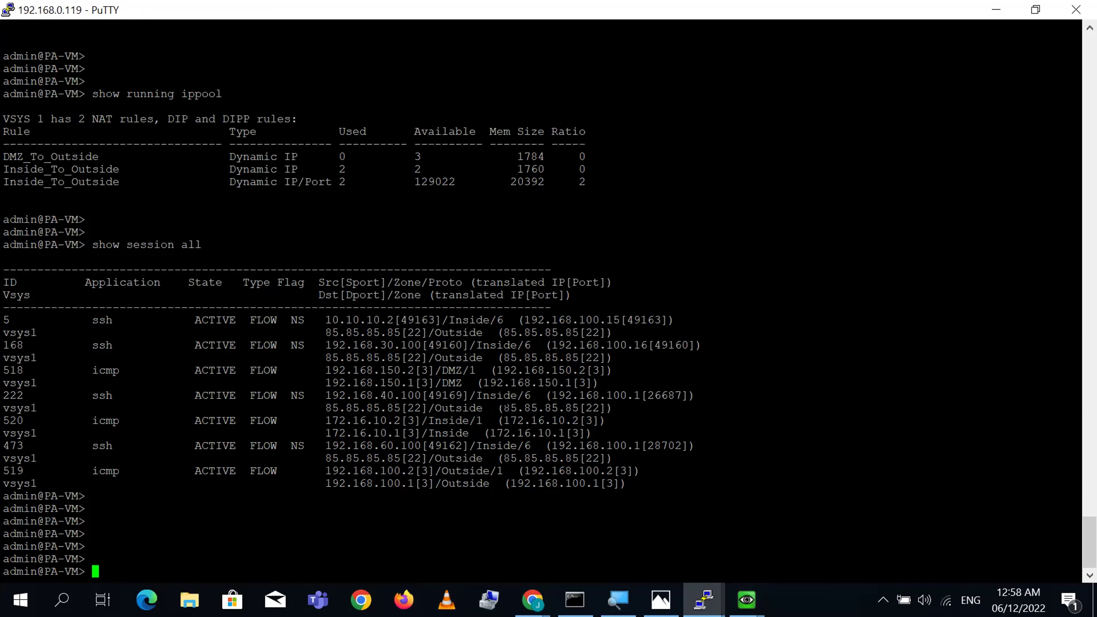
double_click(594, 396)
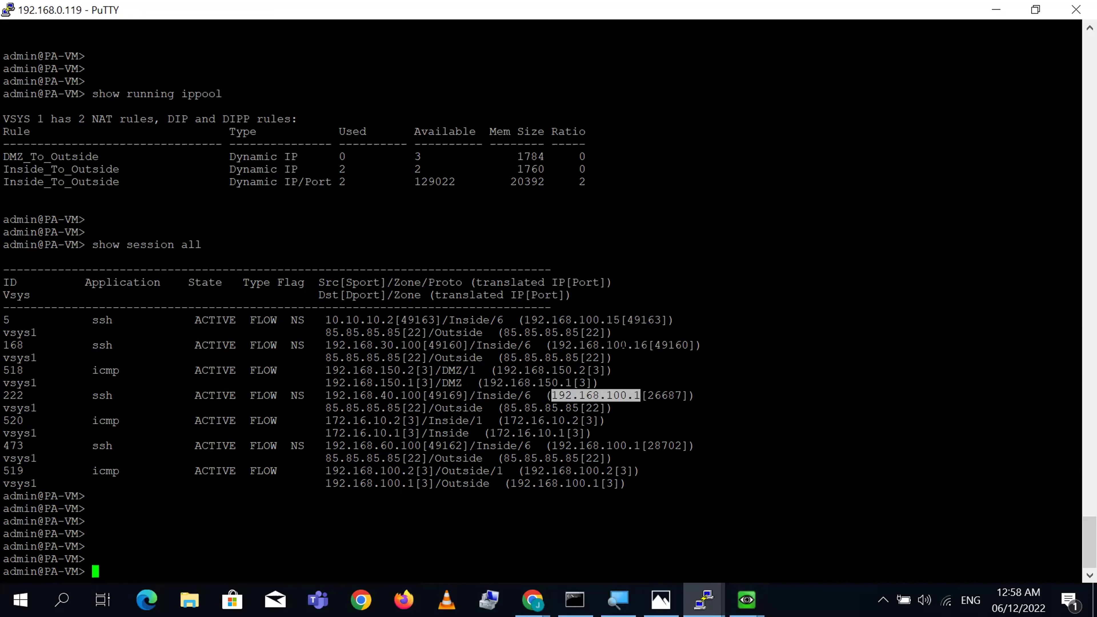
double_click(623, 345)
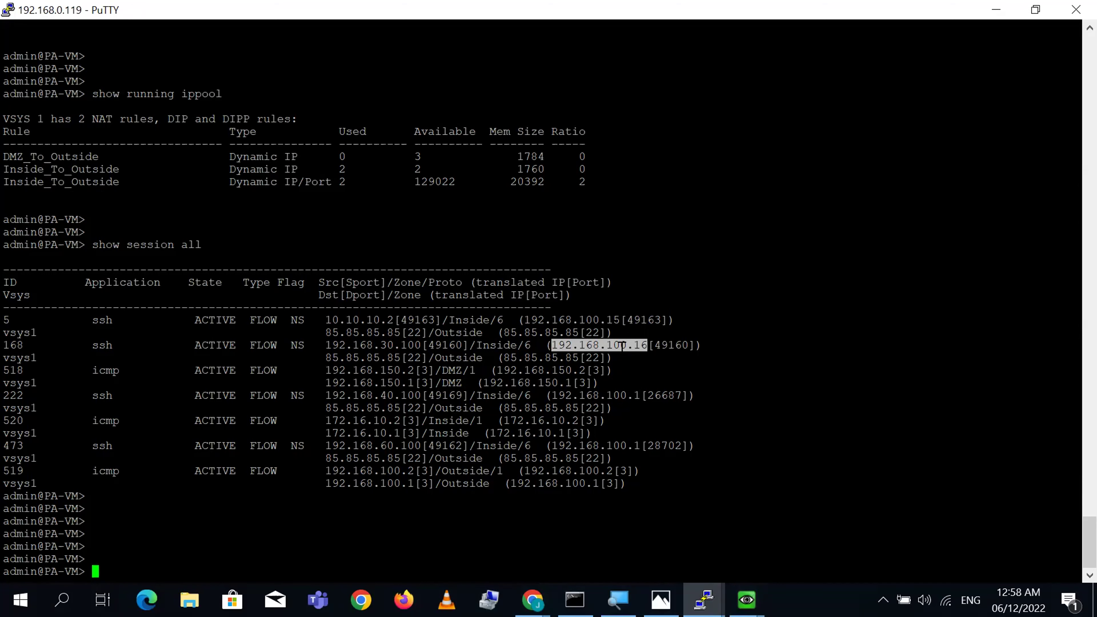
double_click(602, 395)
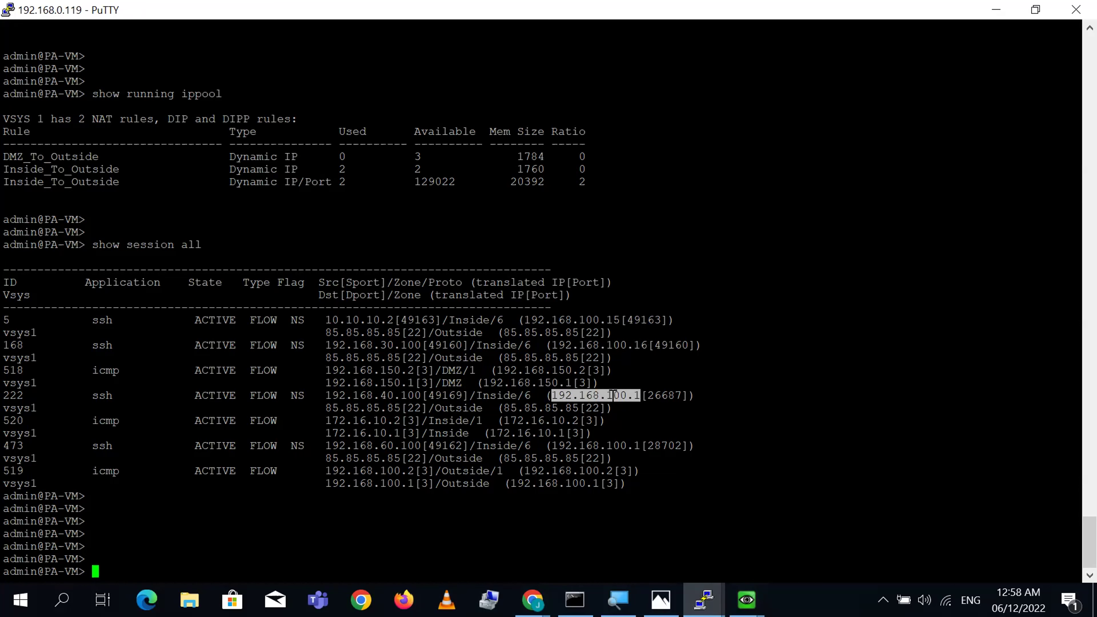
double_click(445, 396)
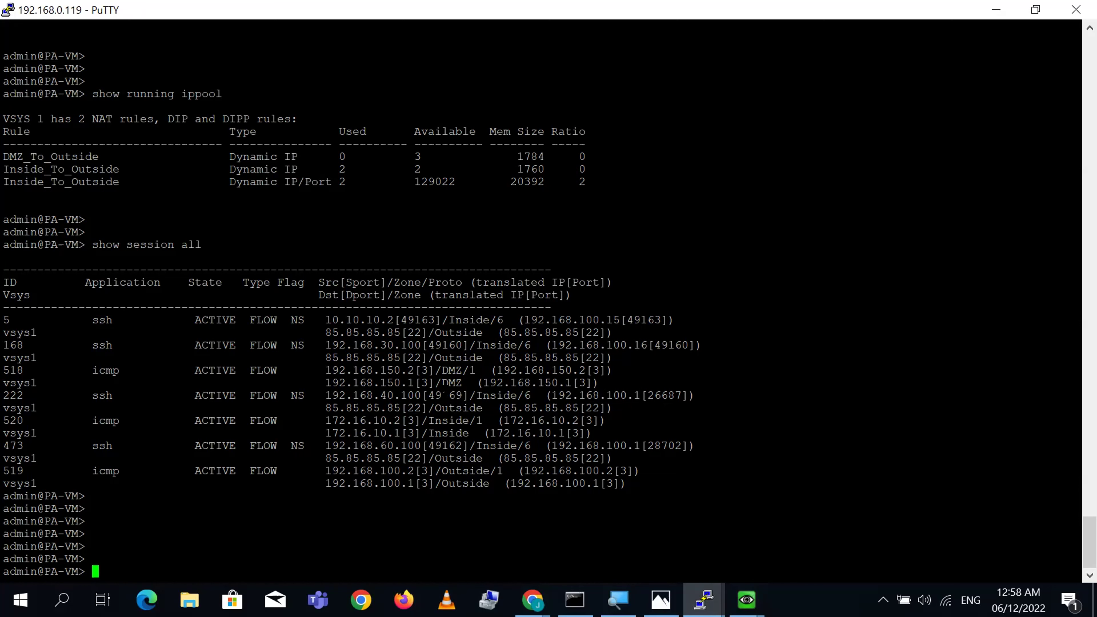
triple_click(644, 396)
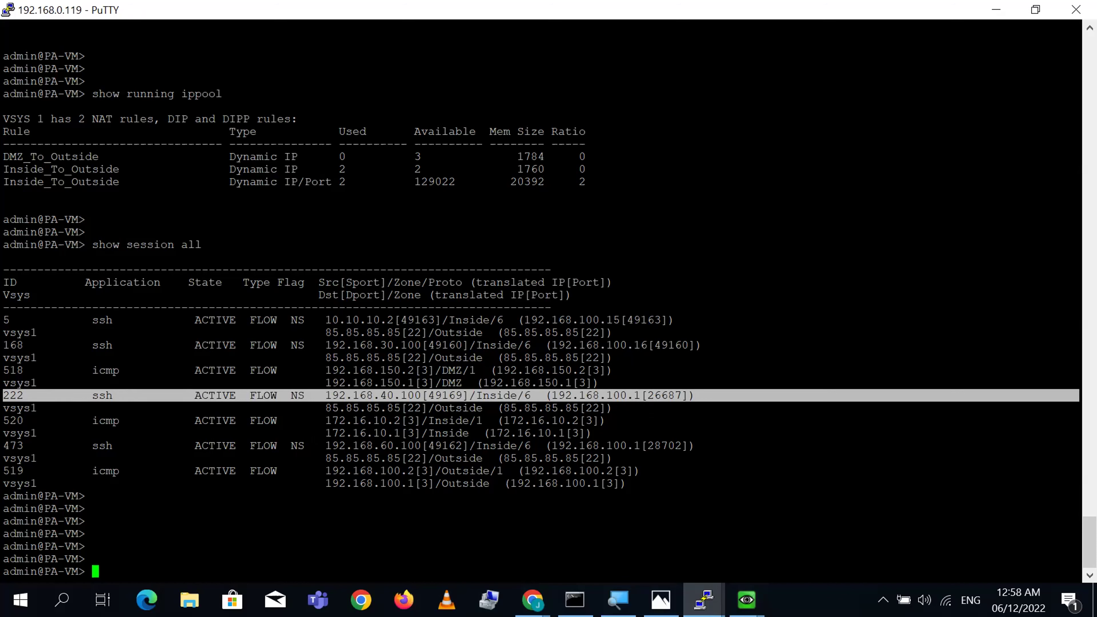
- Inspect session 473: source 192.168.60.100:49162 translated to 192.168.100.1 port 28702
double_click(297, 445)
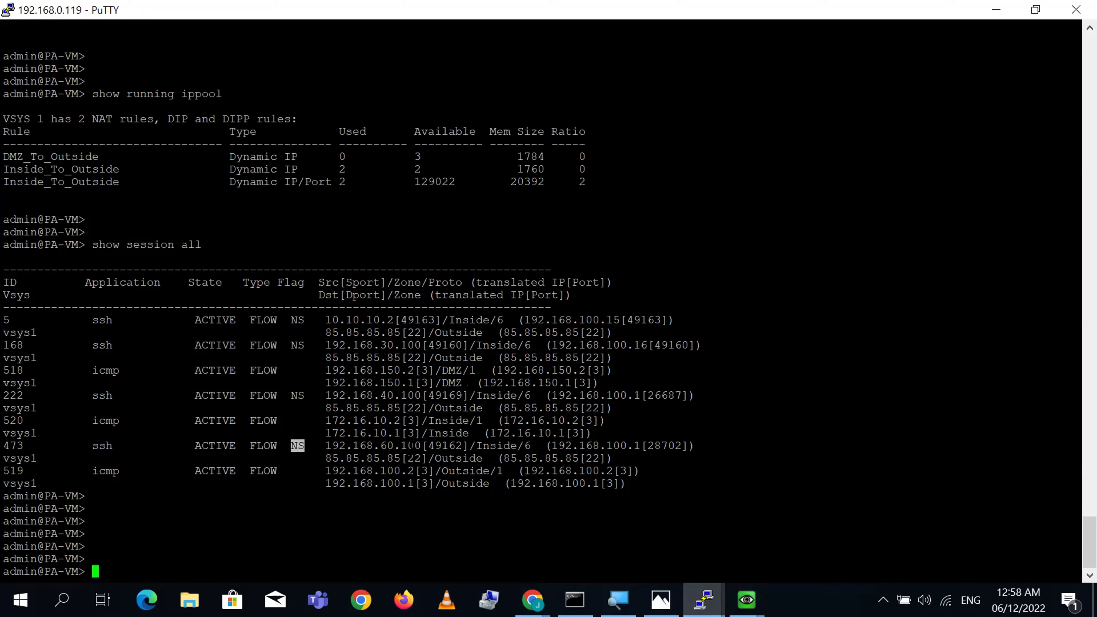
double_click(412, 445)
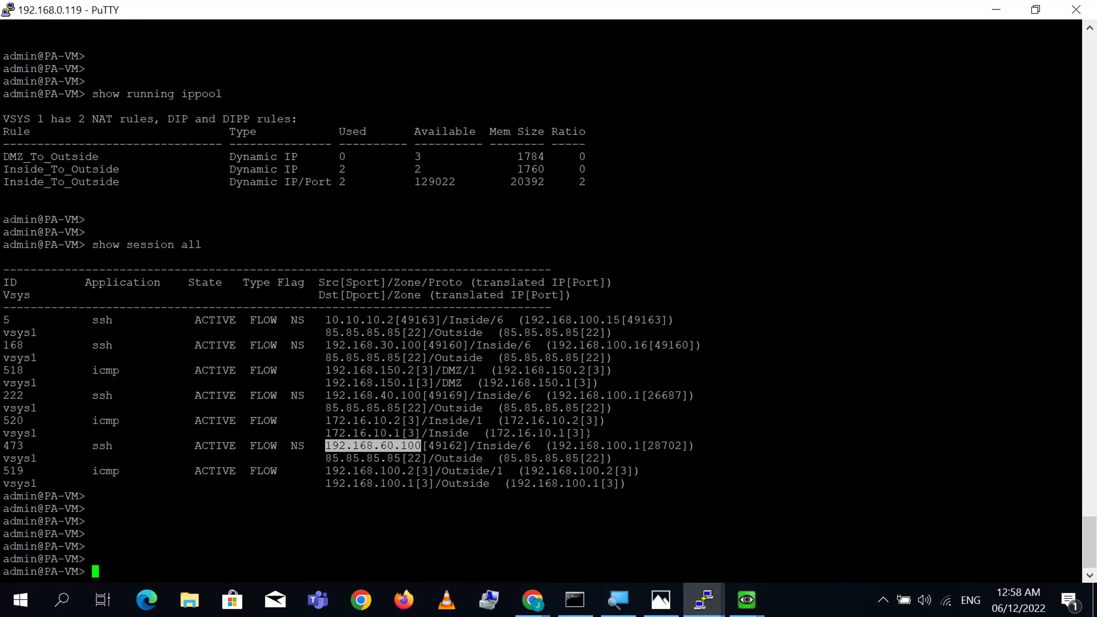
double_click(616, 446)
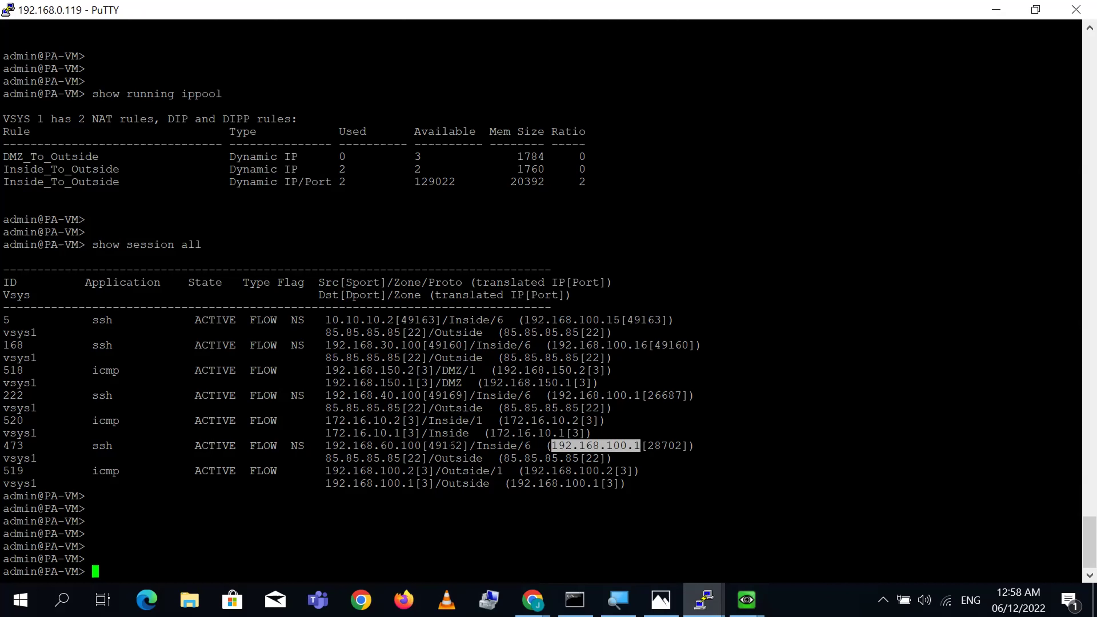
double_click(450, 445)
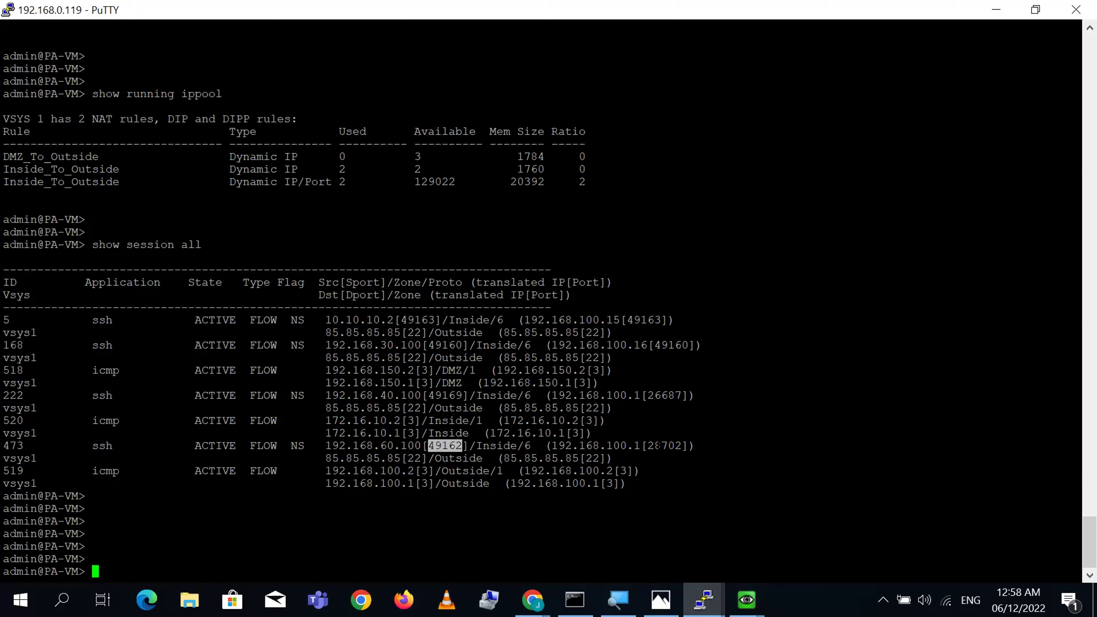
double_click(657, 445)
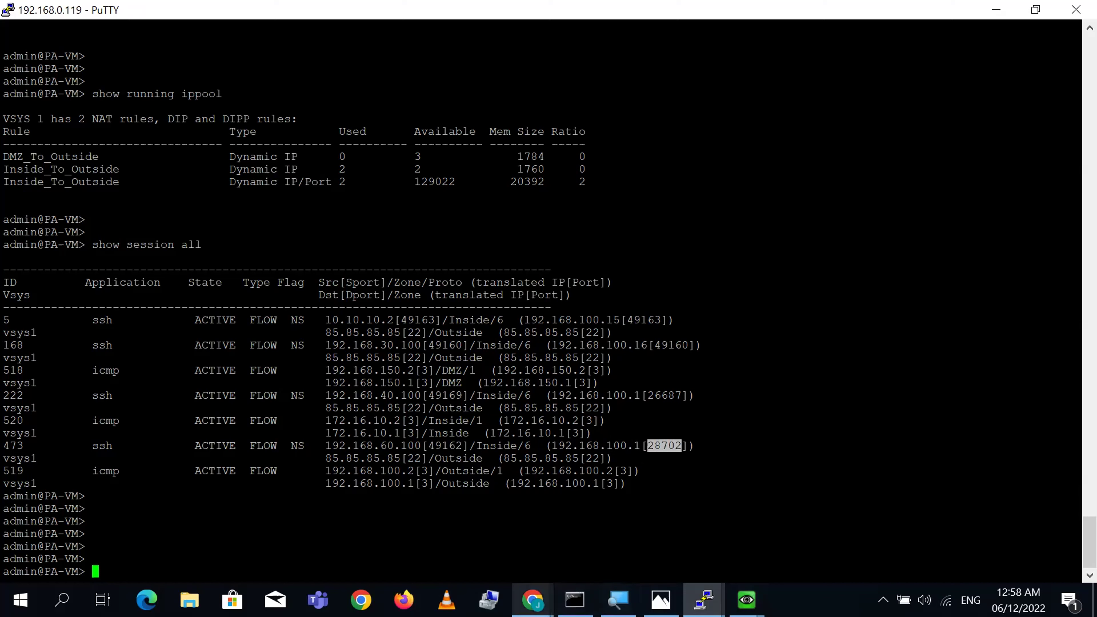
left_click(532, 600)
- Change the Inside_To_Outside rule's fallback type to Translated Address, keeping interface ethernet1/1
left_click(594, 567)
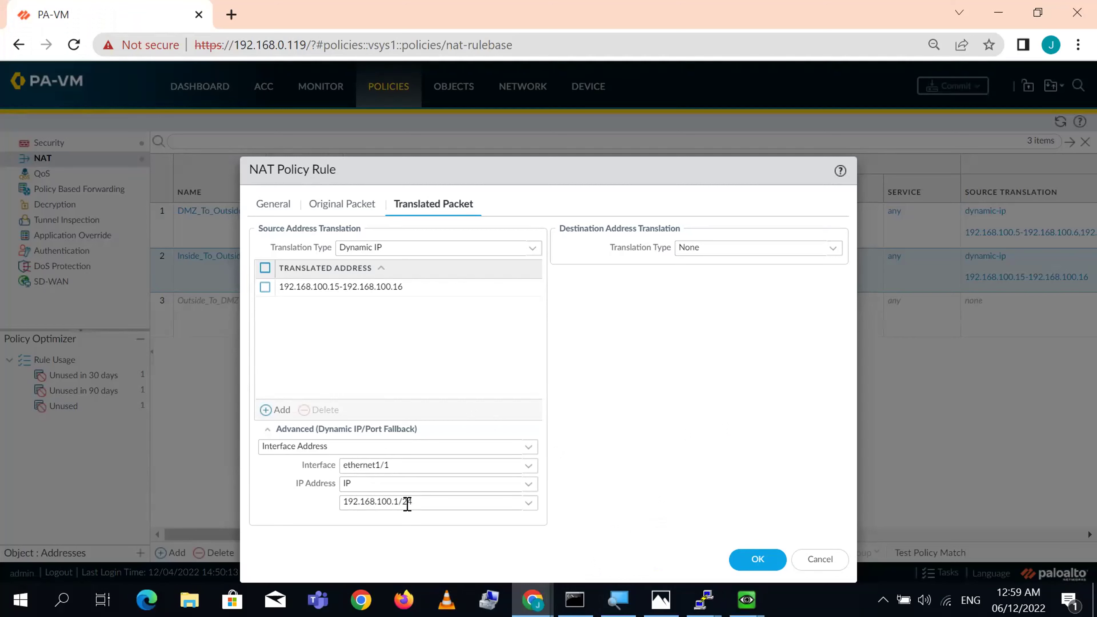
left_click(533, 468)
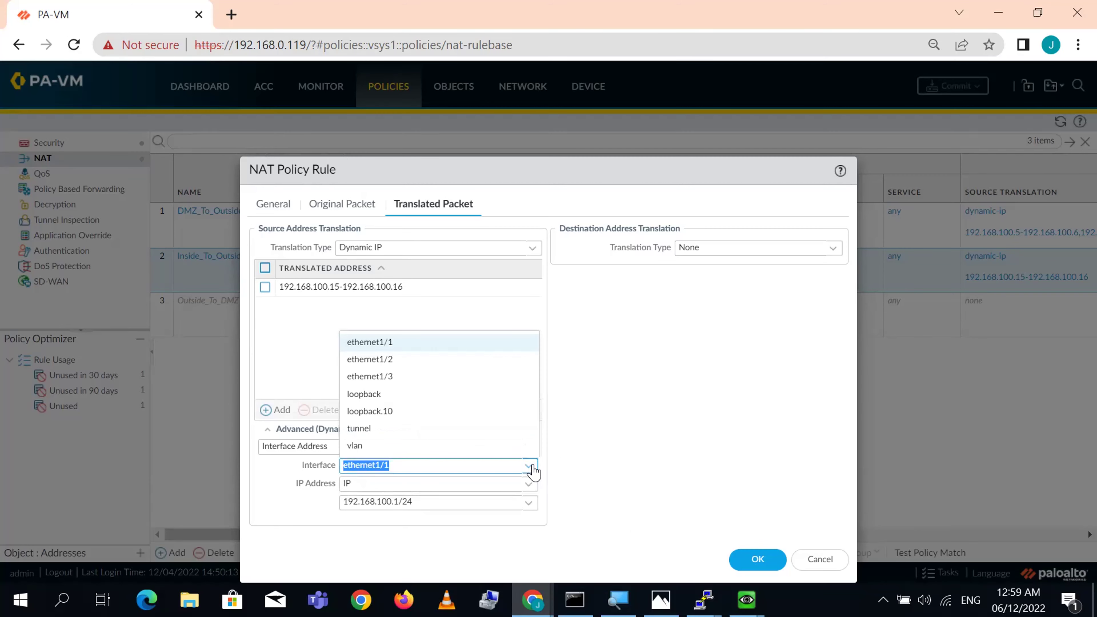
left_click(533, 468)
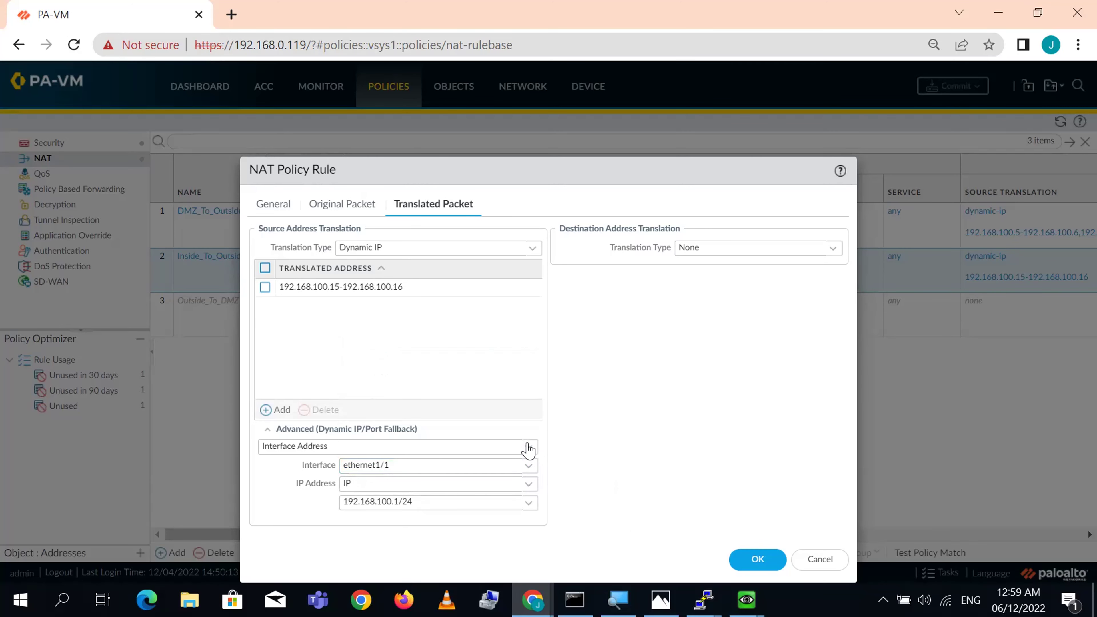
left_click(528, 448)
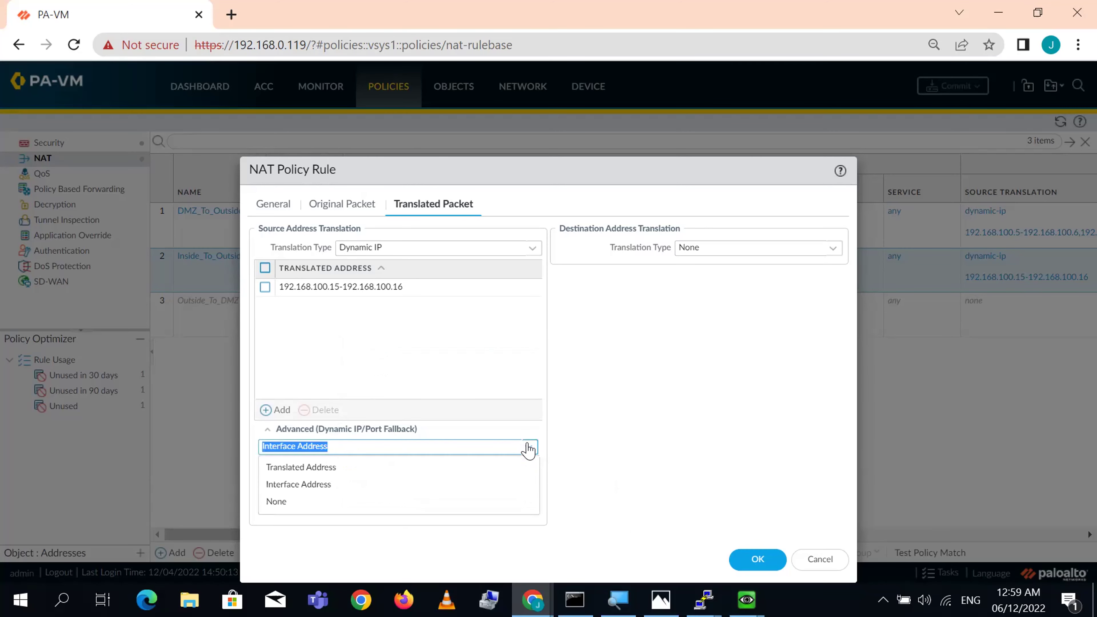
left_click(316, 486)
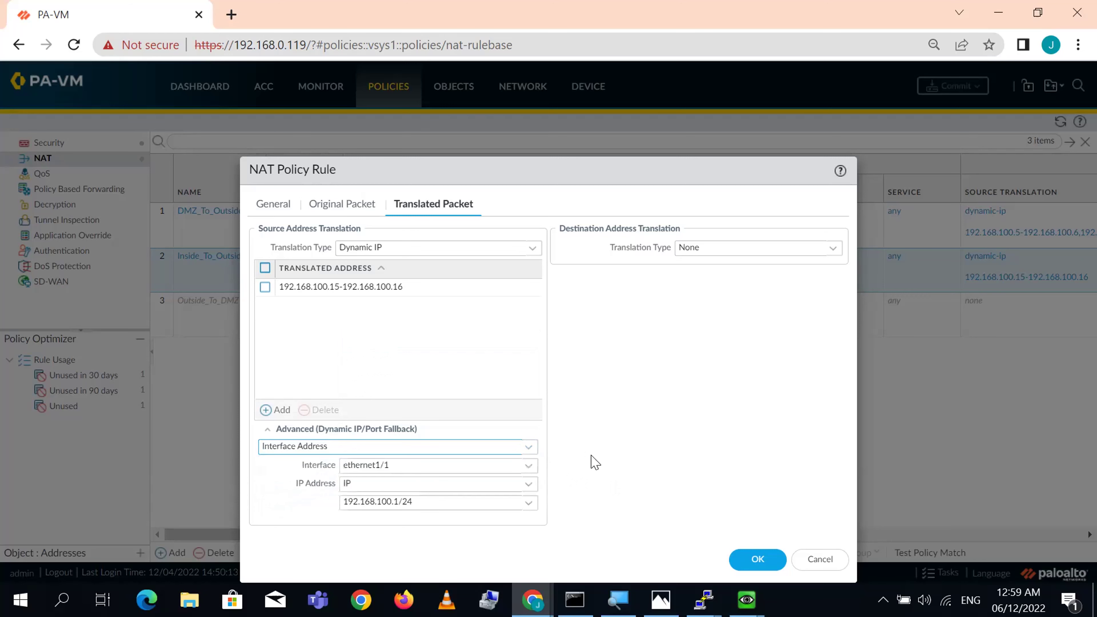
left_click(528, 448)
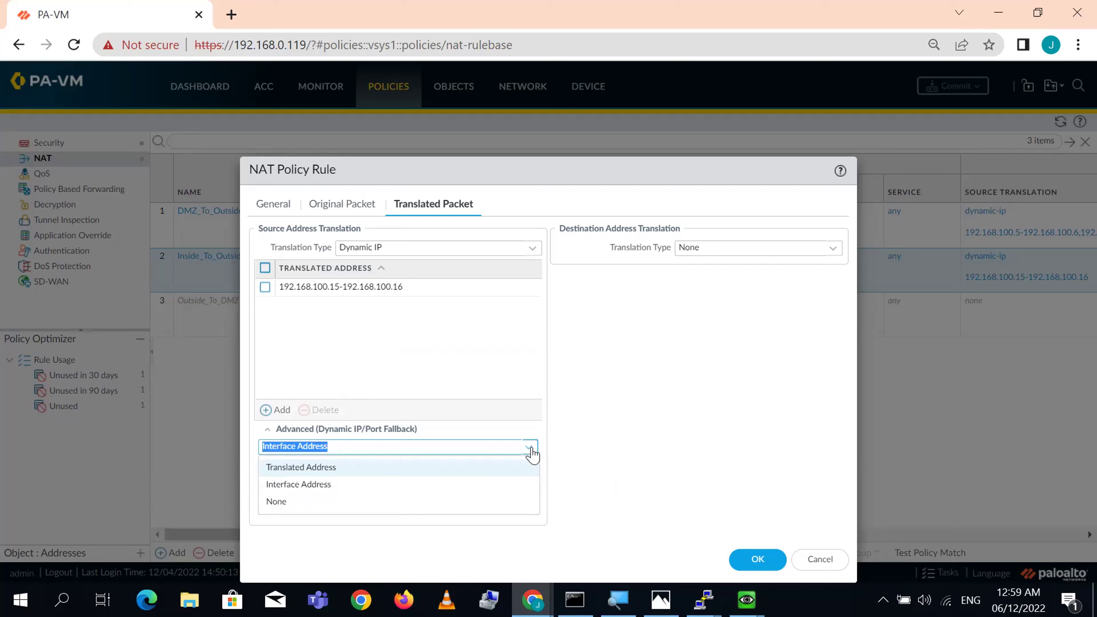
left_click(382, 470)
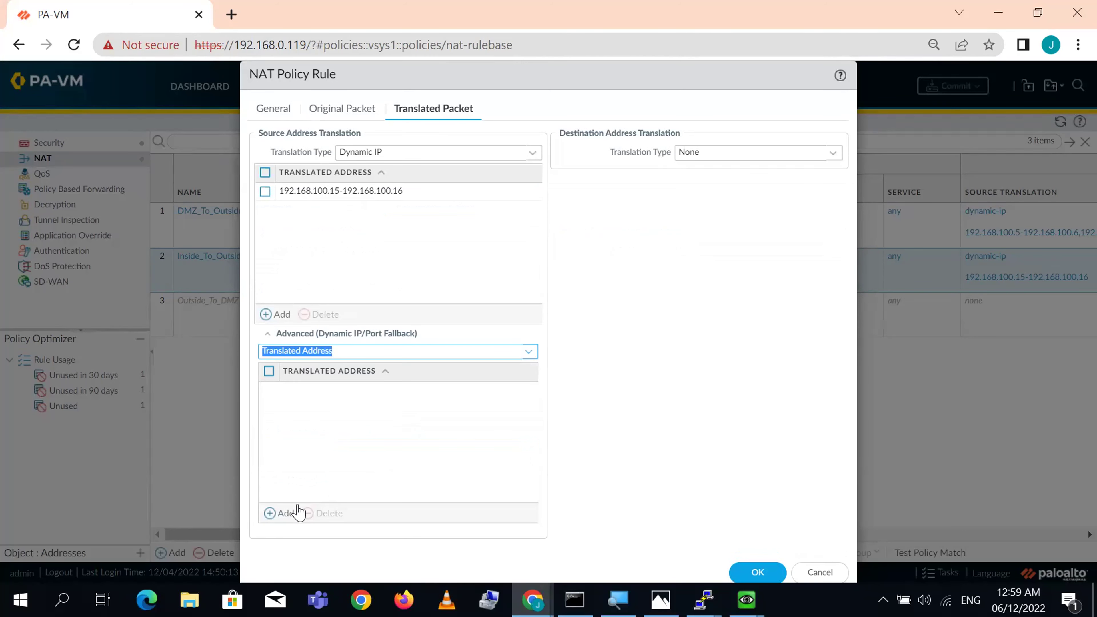
- Add fallback address 192.168.100.20, save the NAT rule, and commit the configuration
left_click(282, 513)
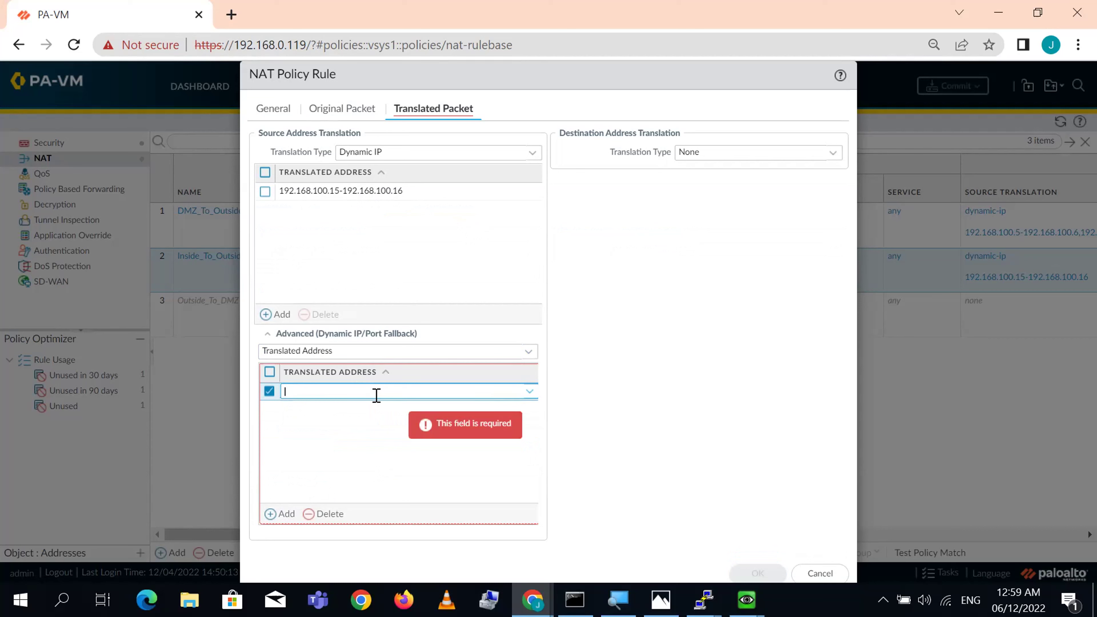
type("192.168")
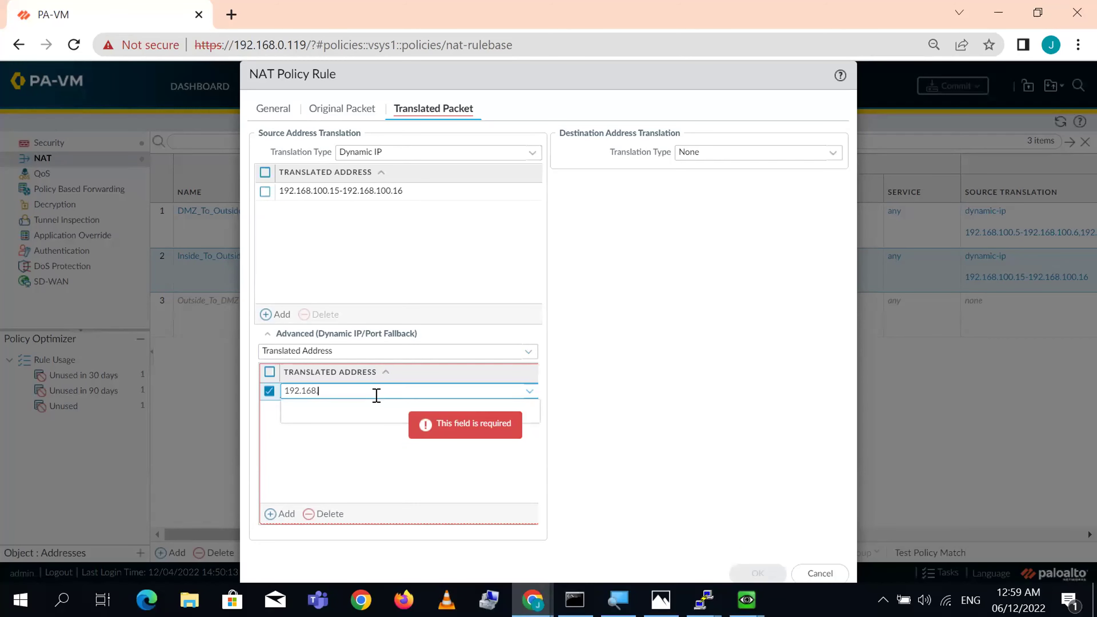
type("100.20")
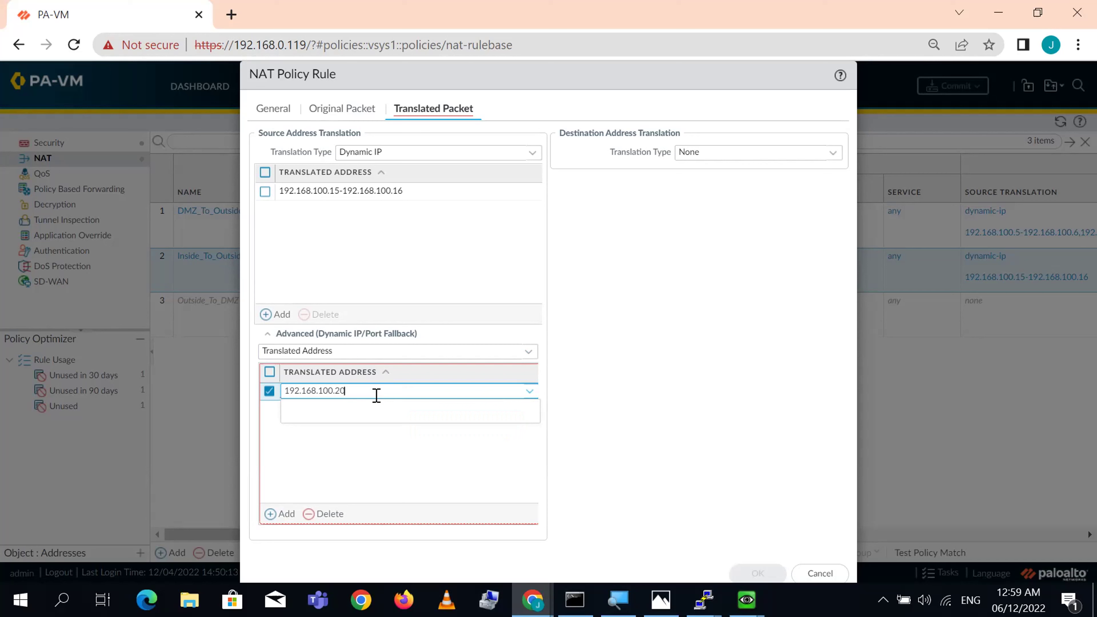
left_click(654, 409)
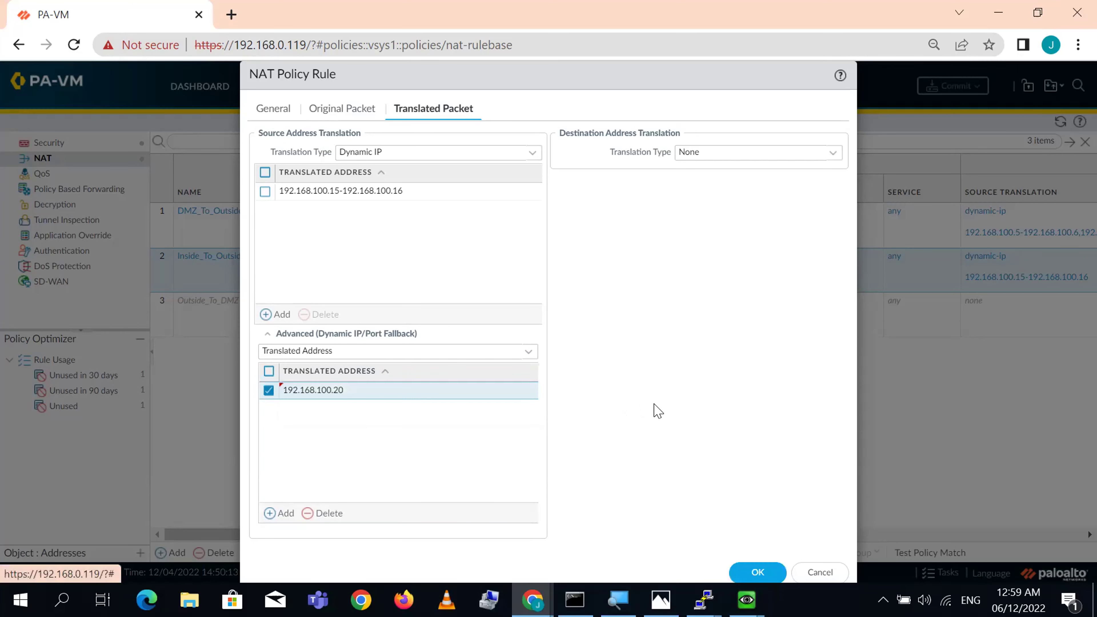
left_click(756, 575)
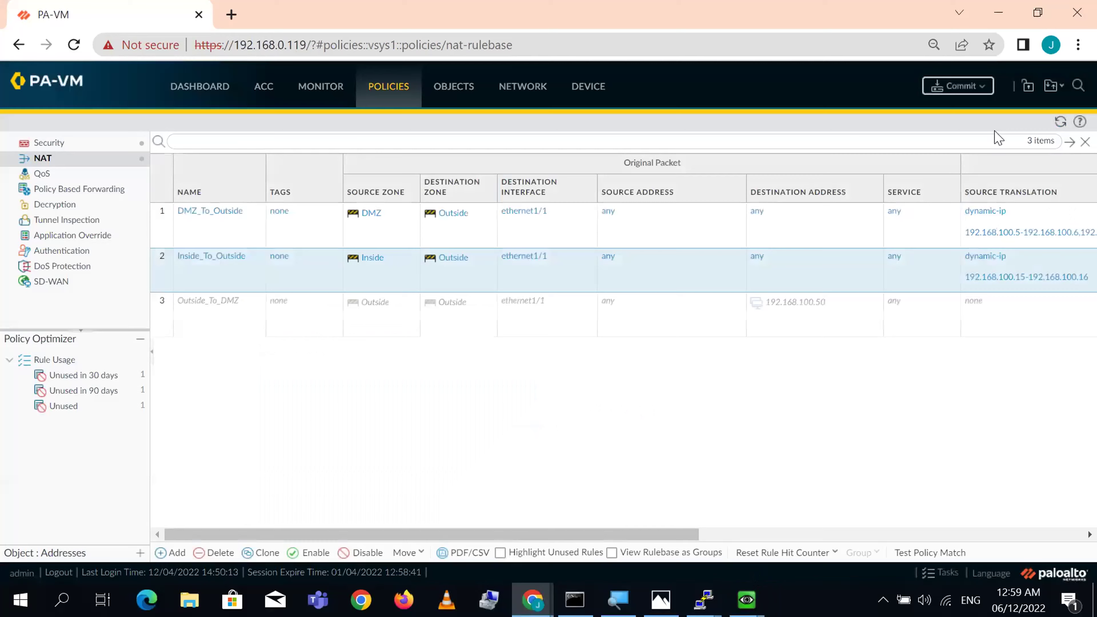
left_click(972, 86)
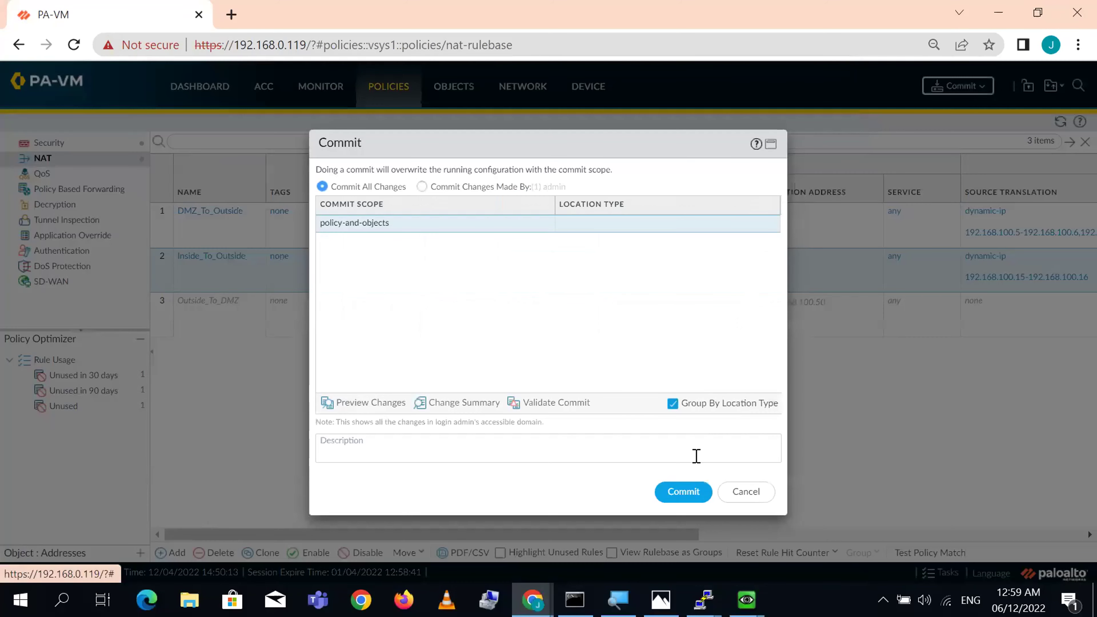
left_click(679, 492)
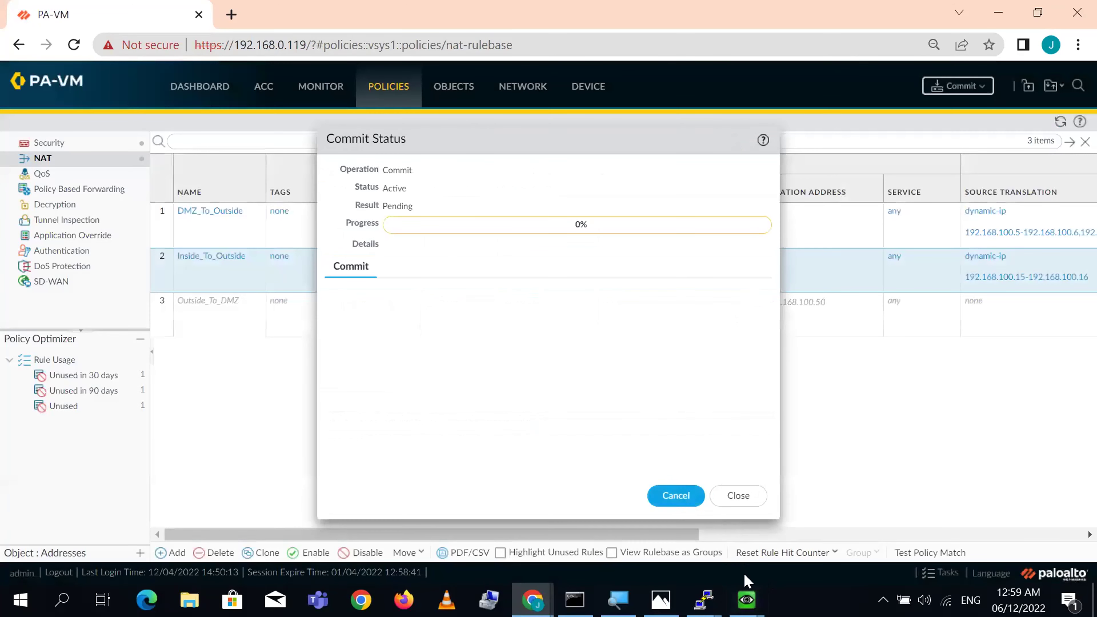
- Exit the SSH sessions on the DB and Print machines
mouse_move(747, 600)
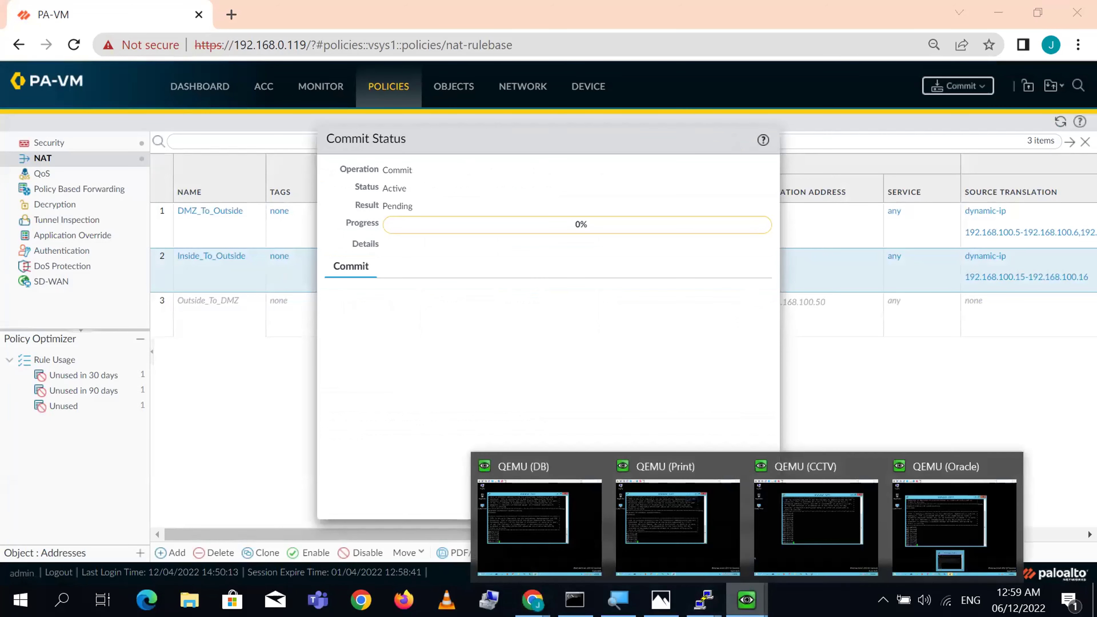
left_click(545, 518)
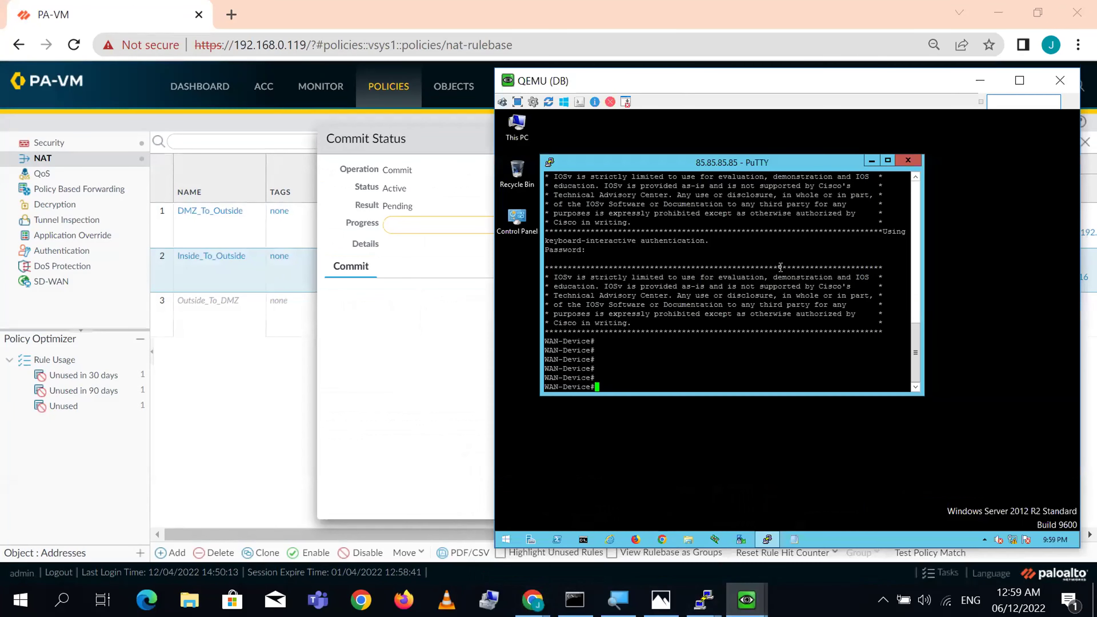
type("exit")
key("Return")
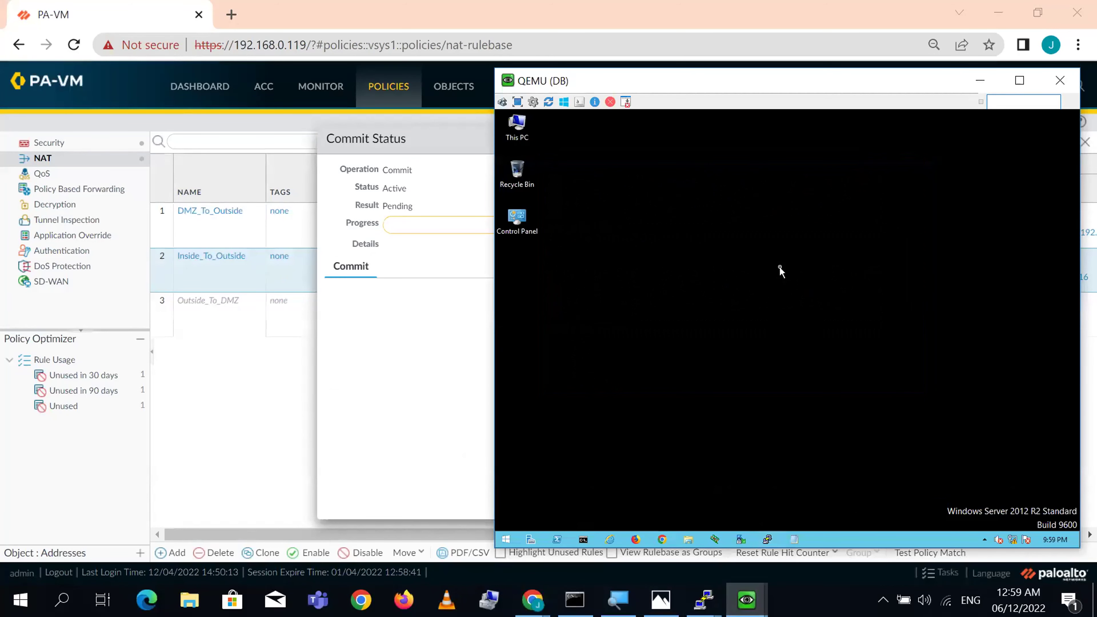
mouse_move(746, 600)
left_click(668, 520)
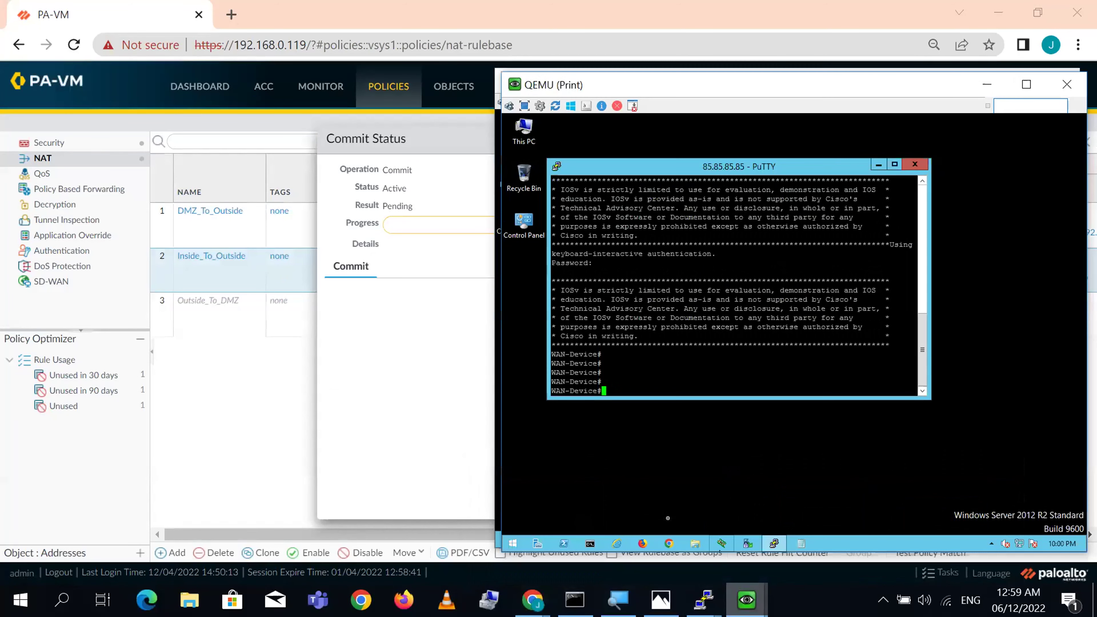
type("exit")
key("Return")
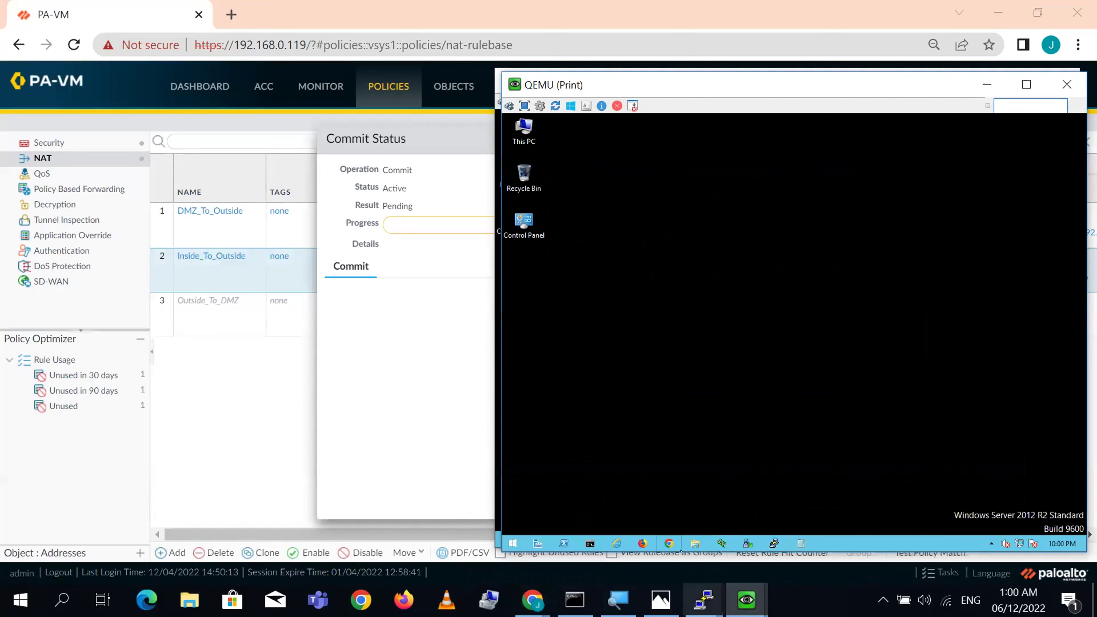
- Exit the SSH sessions on the CCTV and Oracle machines
mouse_move(746, 600)
left_click(814, 537)
type("exit")
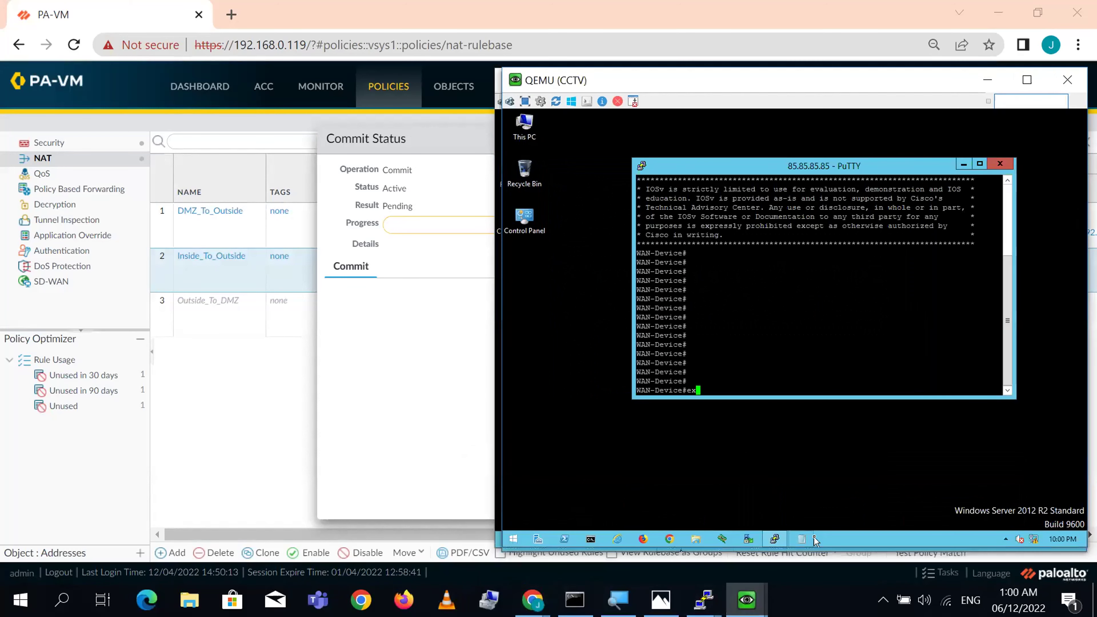
key("Return")
mouse_move(746, 600)
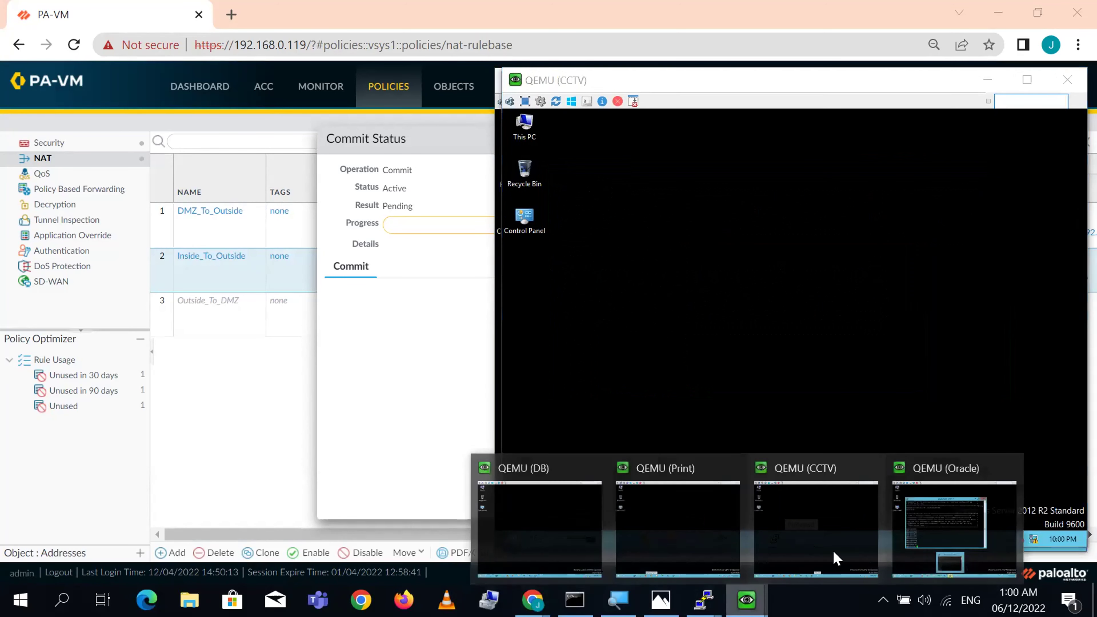
left_click(939, 516)
type("exit")
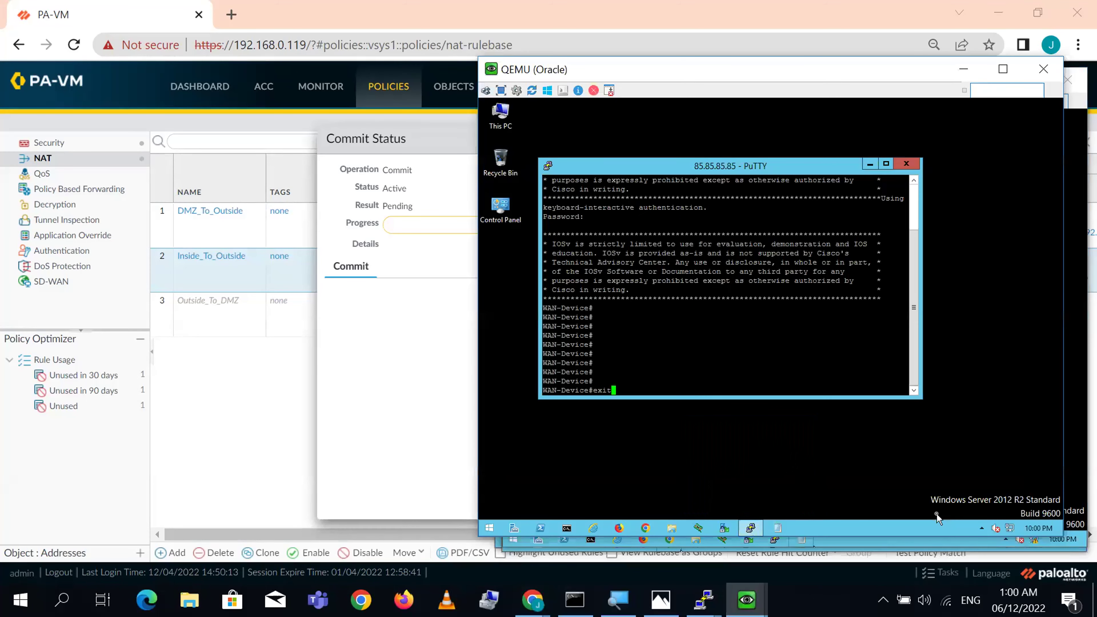
key("Return")
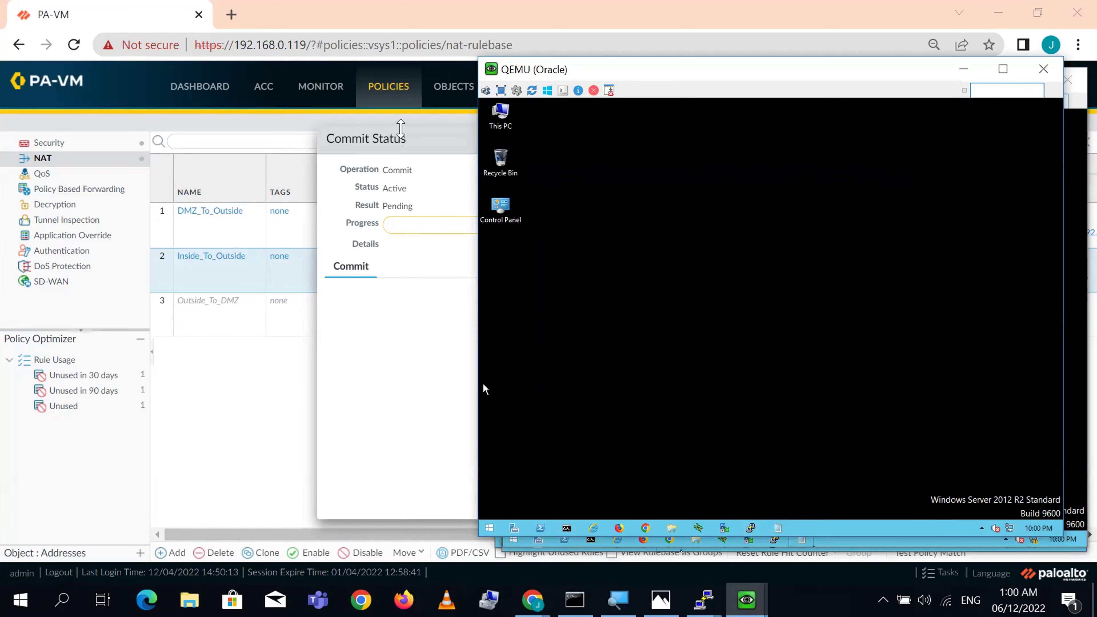
- Move the Commit Status dialog aside and recheck the DB, Print, CCTV and Oracle machines
left_click_drag(401, 142, 88, 70)
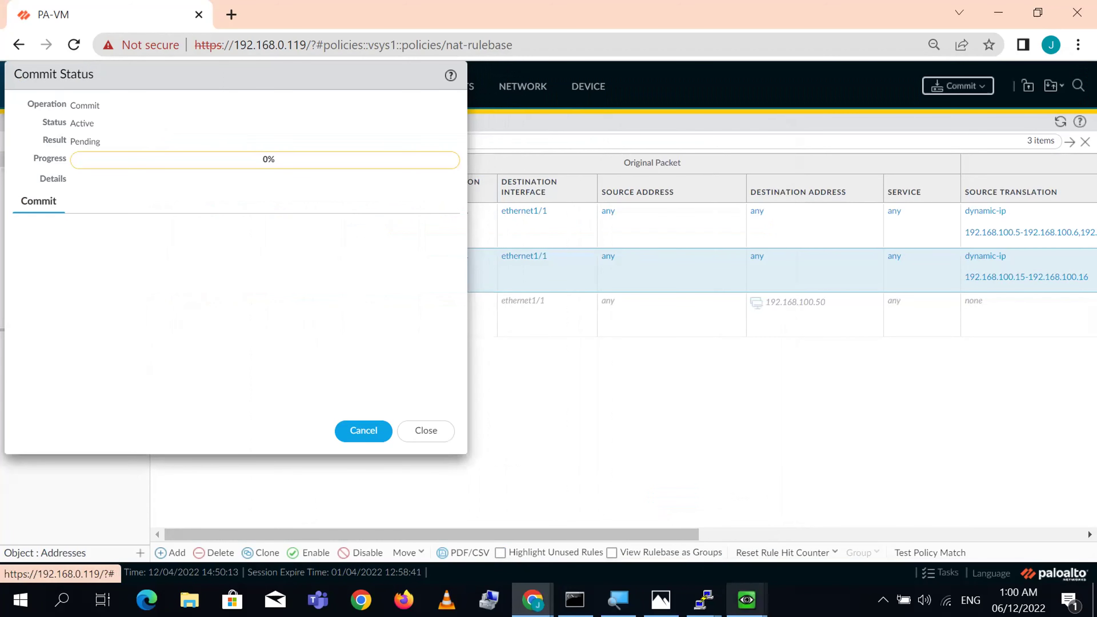
mouse_move(747, 600)
left_click(596, 514)
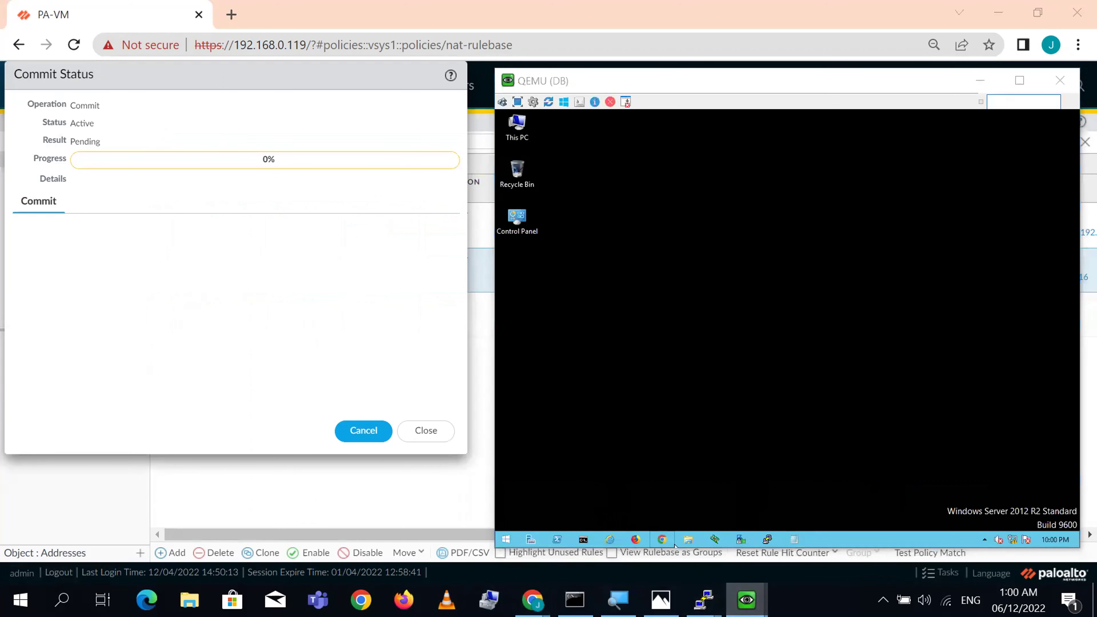
left_click(690, 541)
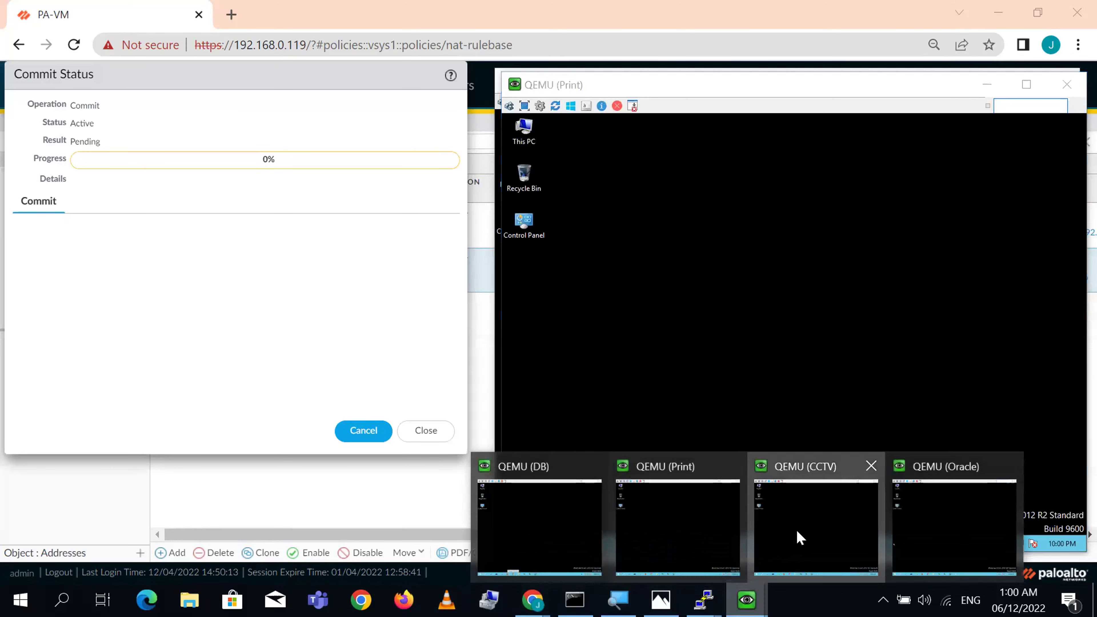
left_click(795, 538)
key("alt+Tab")
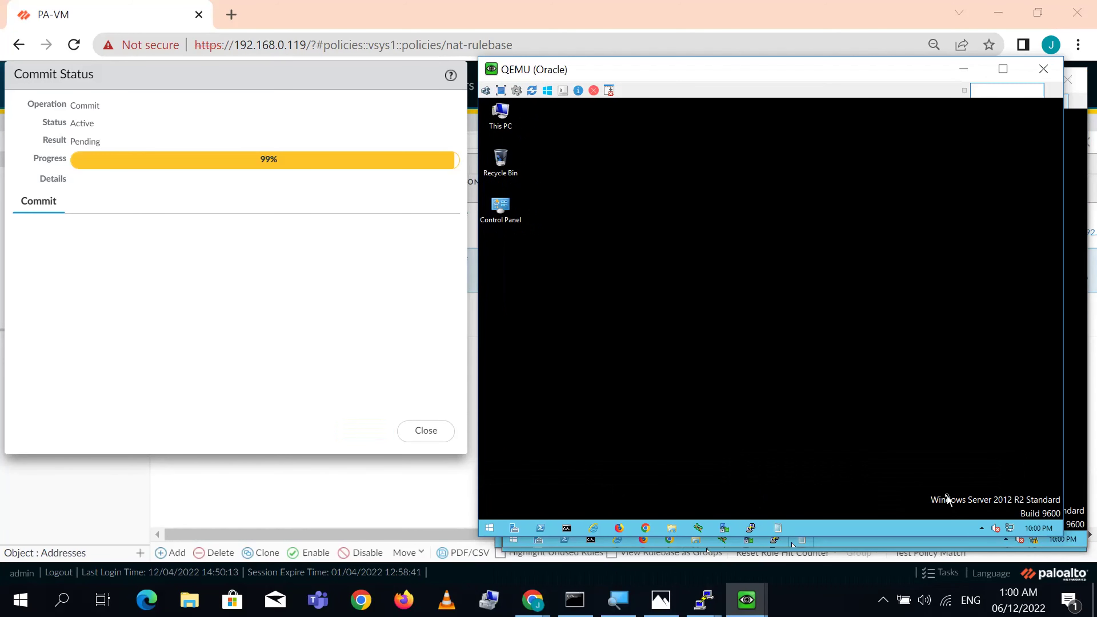
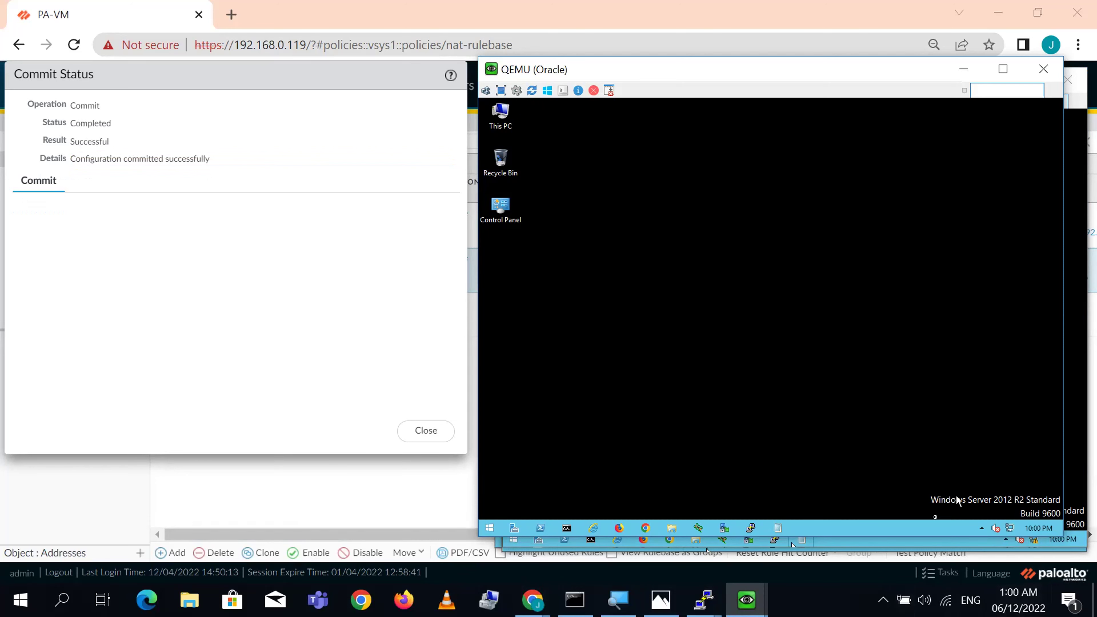
- Dismiss the commit result and bring up the QEMU (DB) VM console
left_click(418, 431)
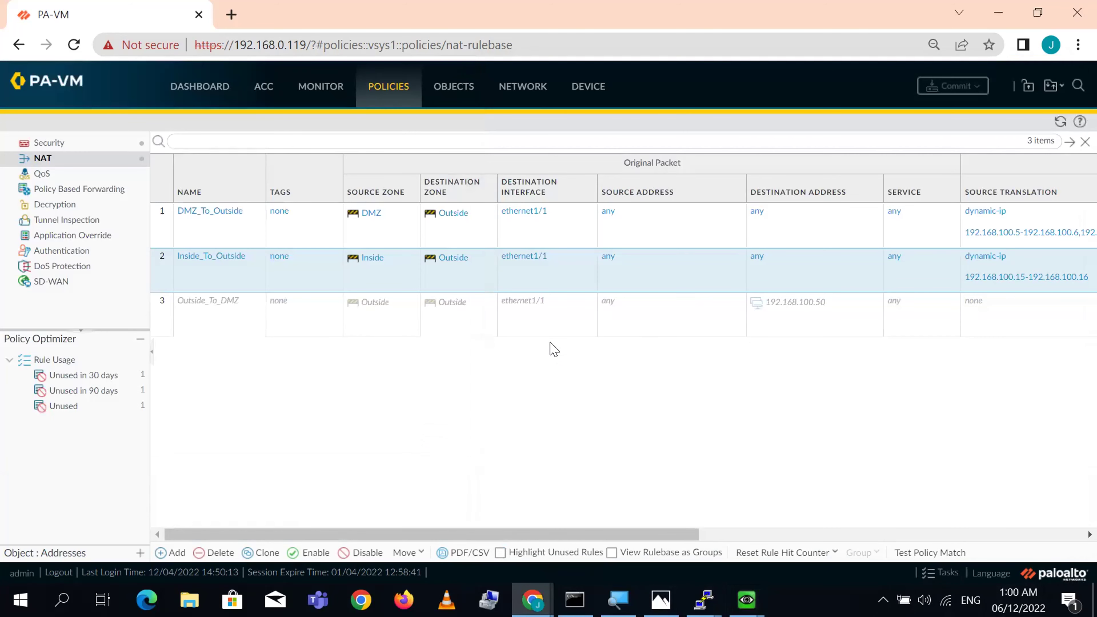
mouse_move(747, 599)
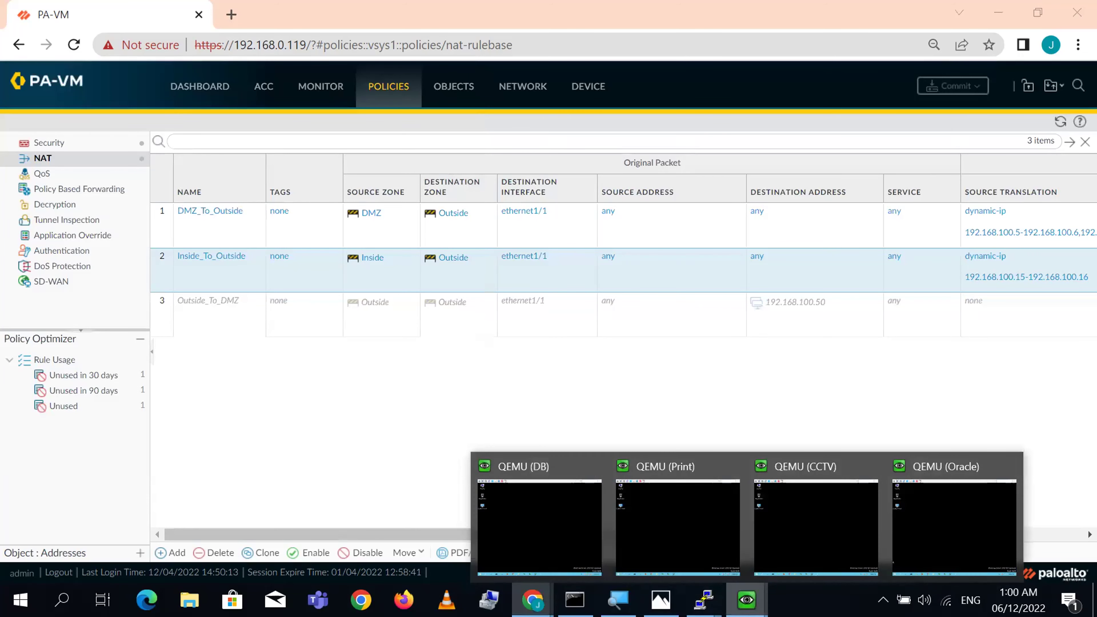
left_click(527, 517)
- From the DB VM, SSH to the WAN-Device router at 85.85.85.85 and log in
left_click(768, 539)
type("85.85.85.85")
key("Return")
type("cisco")
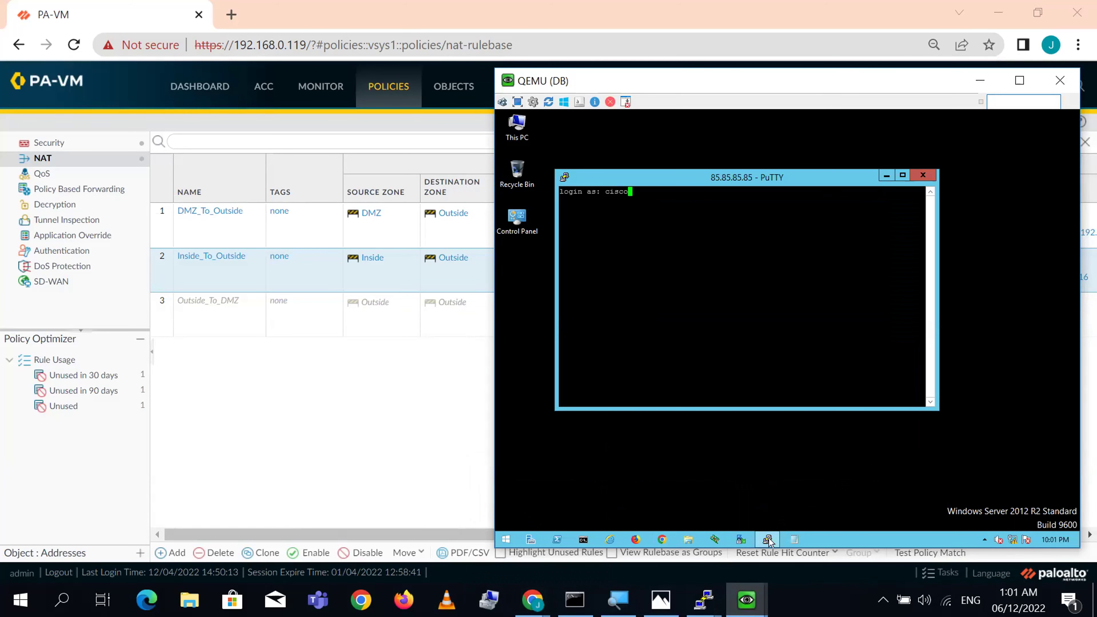
key("Return")
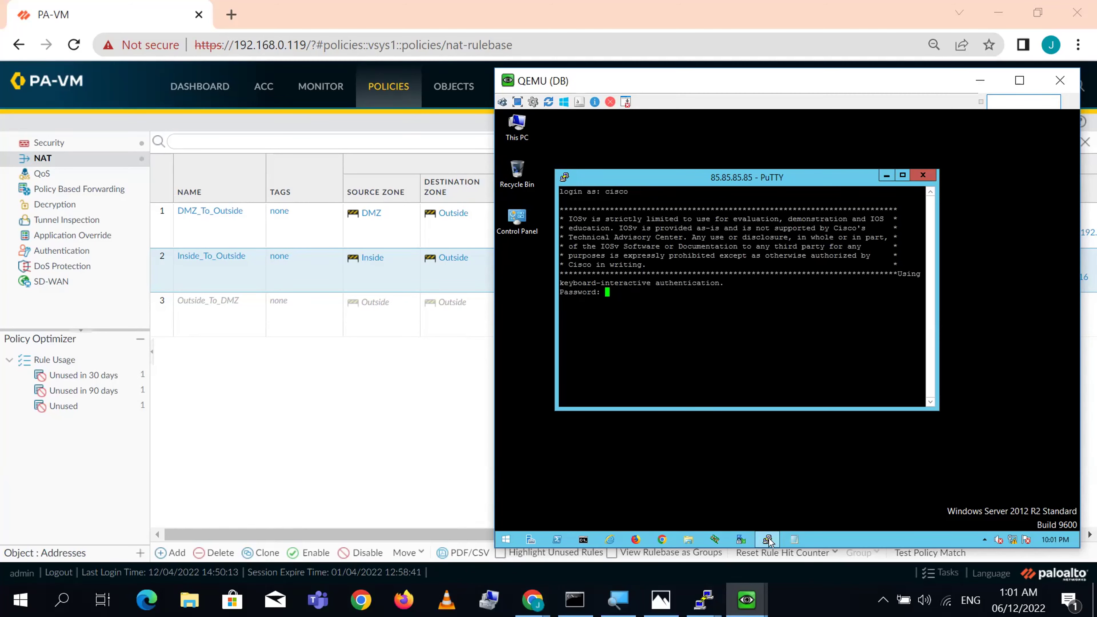
key("Return")
key("Return")
key("Return")
key("Return")
key("Return")
key("Return")
mouse_move(767, 541)
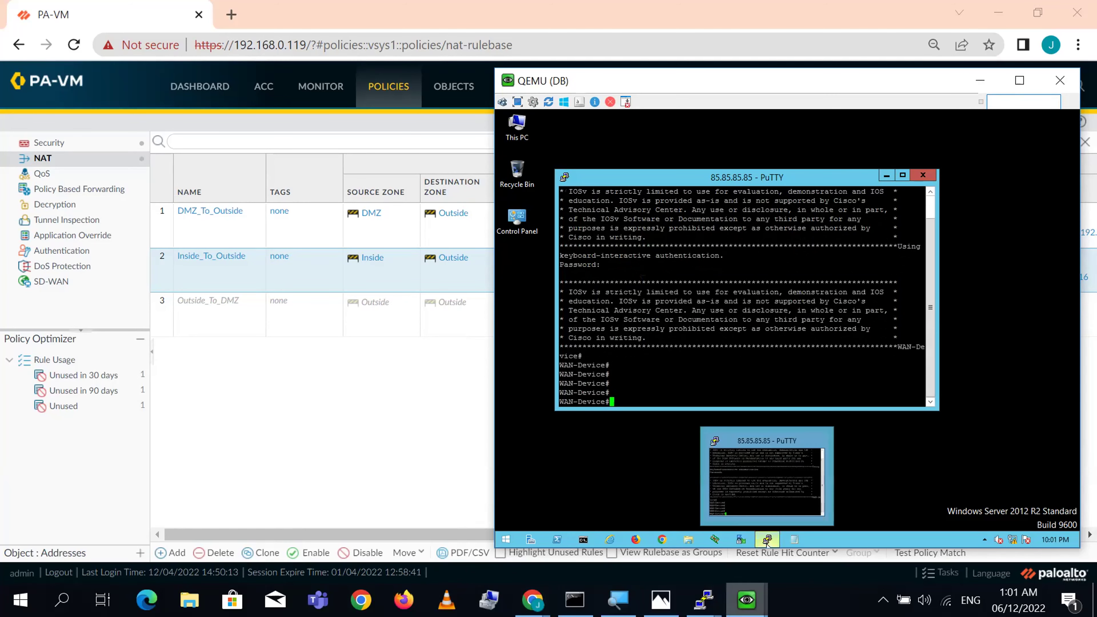
mouse_move(704, 600)
left_click(642, 554)
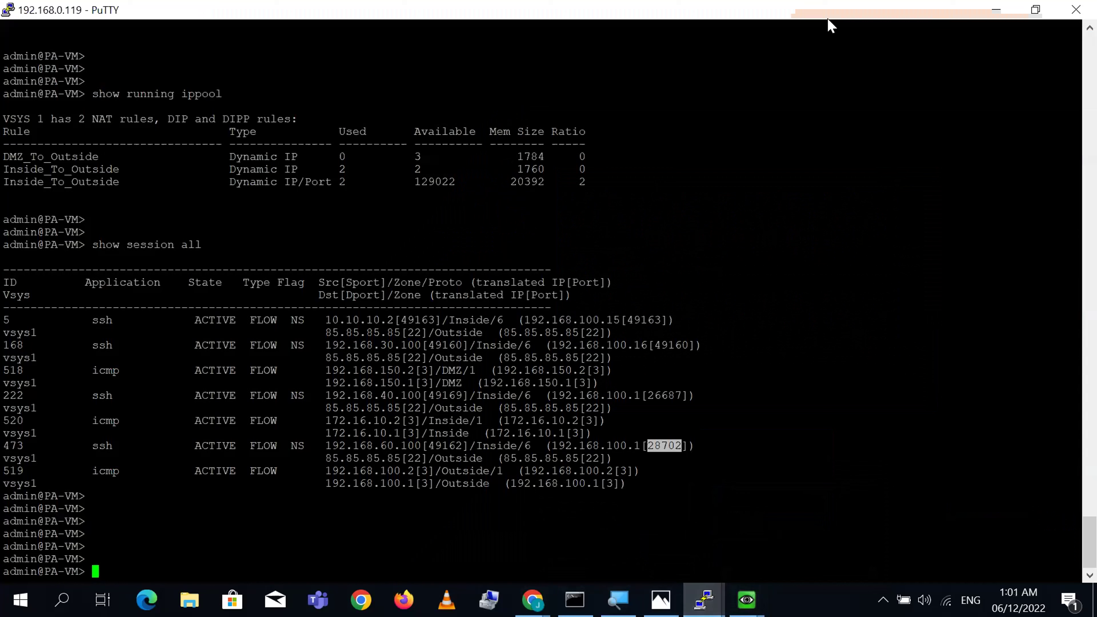
- Rerun 'show session all' in the firewall CLI
key("Return")
key("Return")
key("Return")
key("Return")
key("Return")
key("Return")
key("Return")
key("Return")
key("Return")
key("Return")
key("Return")
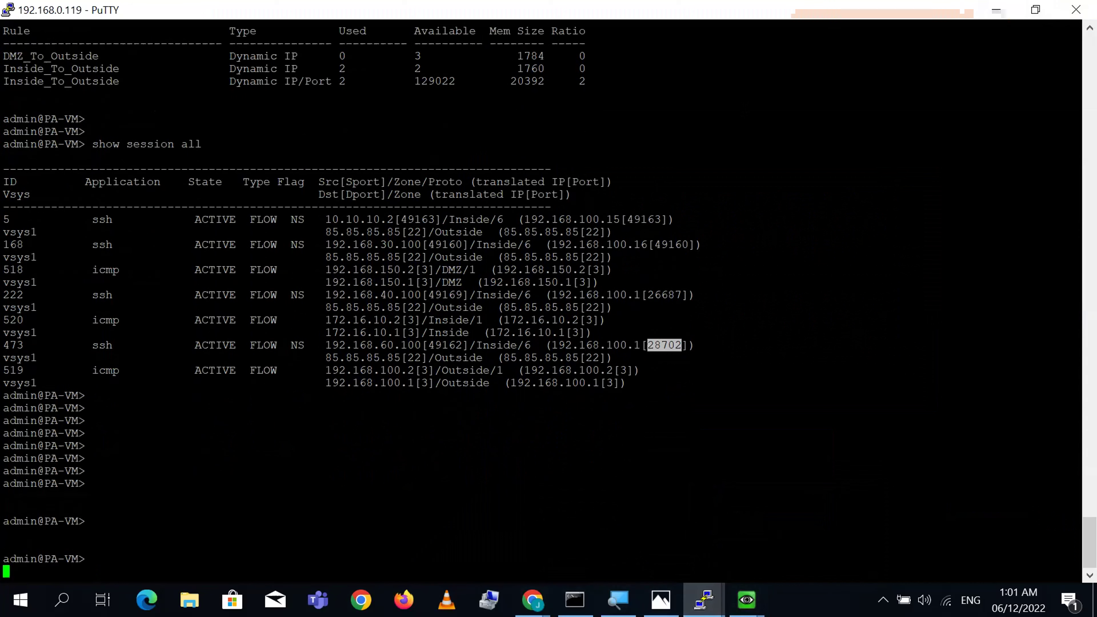
key("Return")
key("Return")
key("Return")
key("Return")
key("Return")
key("Return")
key("Up")
key("Return")
key("Return")
key("Return")
key("Return")
key("Up")
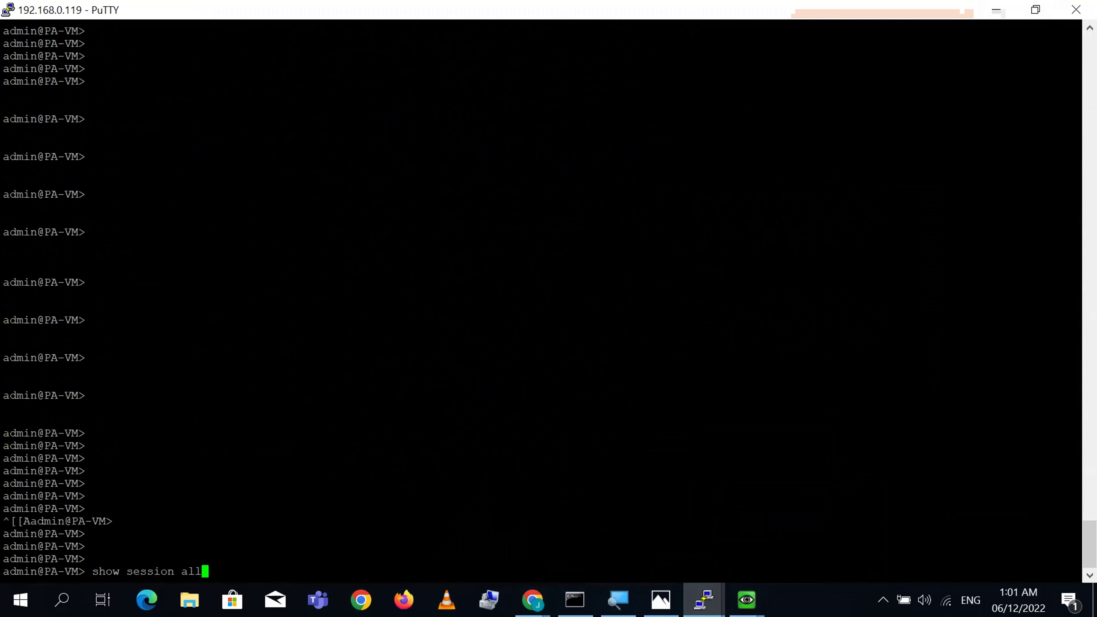
key("Return")
key("Return")
key("Return")
key("Return")
key("Return")
key("Return")
key("Return")
key("Return")
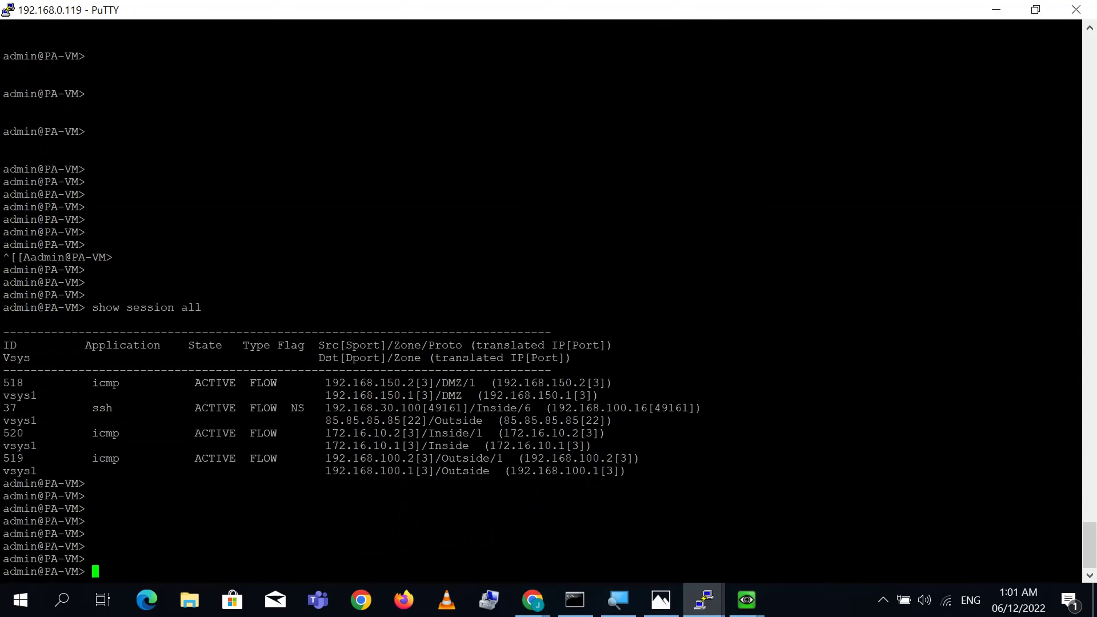
- Highlight session 37 and its translated address 192.168.100.16 in the session table
triple_click(404, 408)
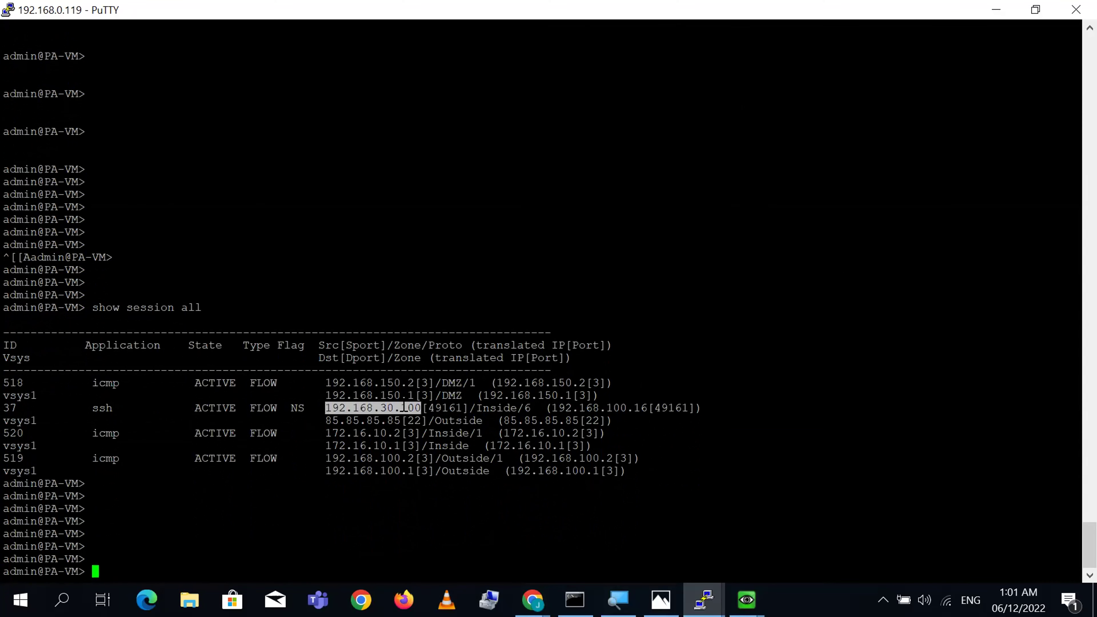
double_click(593, 408)
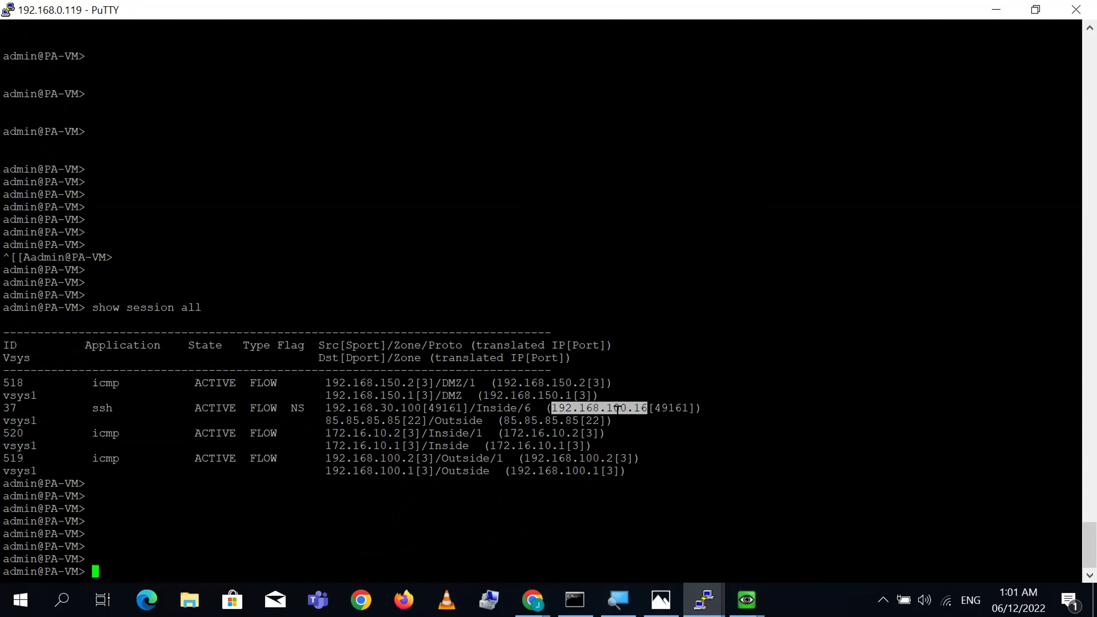
triple_click(472, 414)
left_click(472, 414)
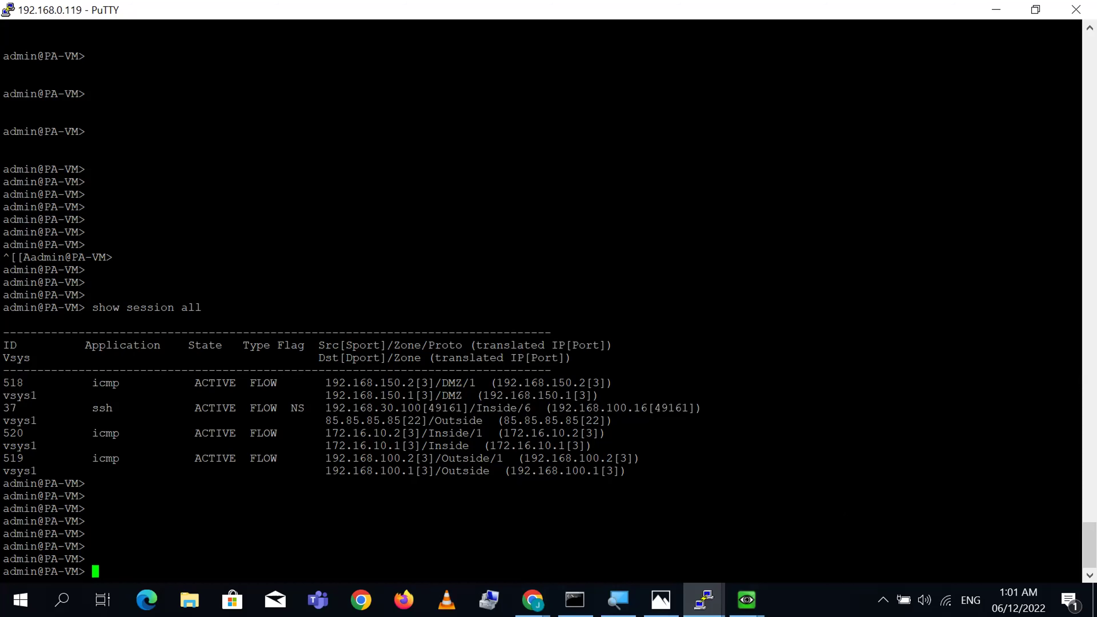
mouse_move(747, 599)
left_click(703, 537)
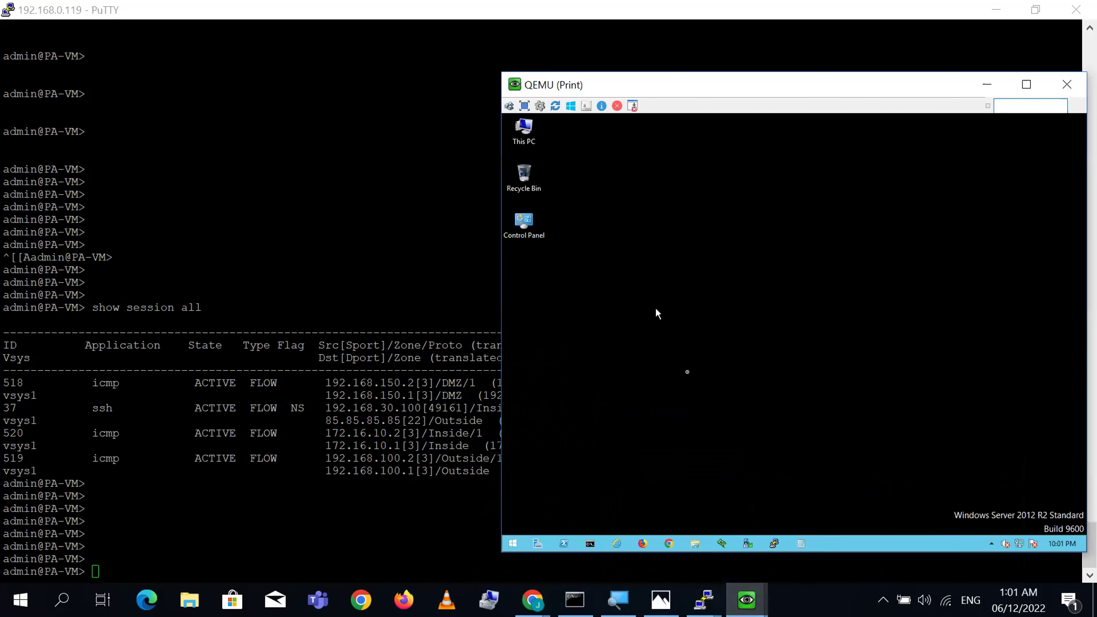
- From the Print VM, SSH to the router at 85.85.85.85 and log in
left_click(774, 544)
type("85.85.85")
key("BackSpace")
key("BackSpace")
key("BackSpace")
key("BackSpace")
key("BackSpace")
key("BackSpace")
key("BackSpace")
type("5.")
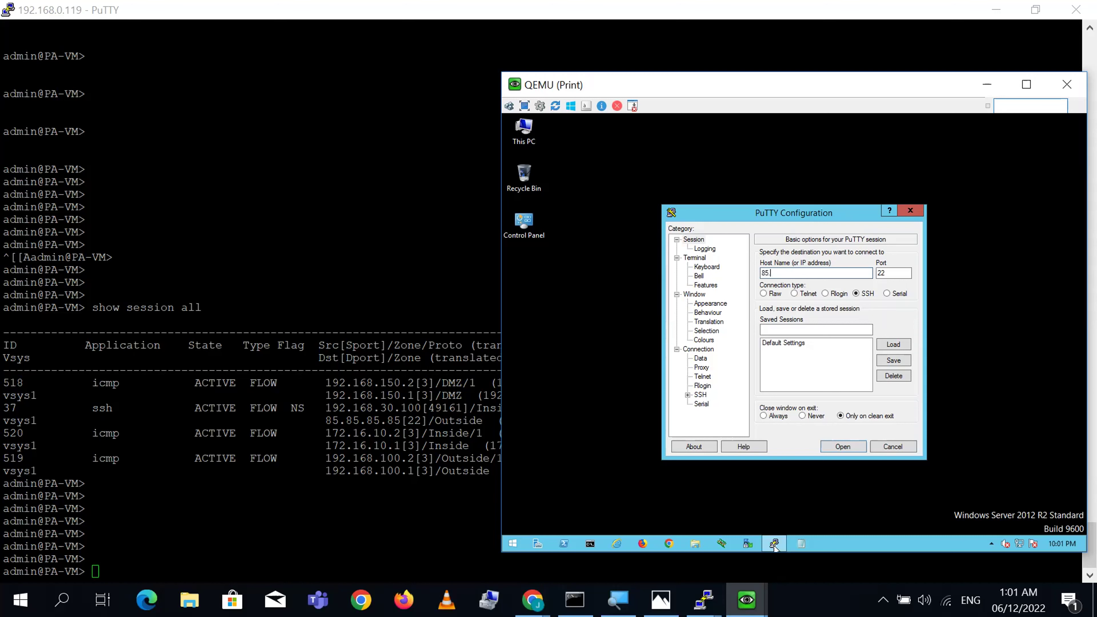
type("85/85.85.85")
key("Return")
type("cisco")
key("Return")
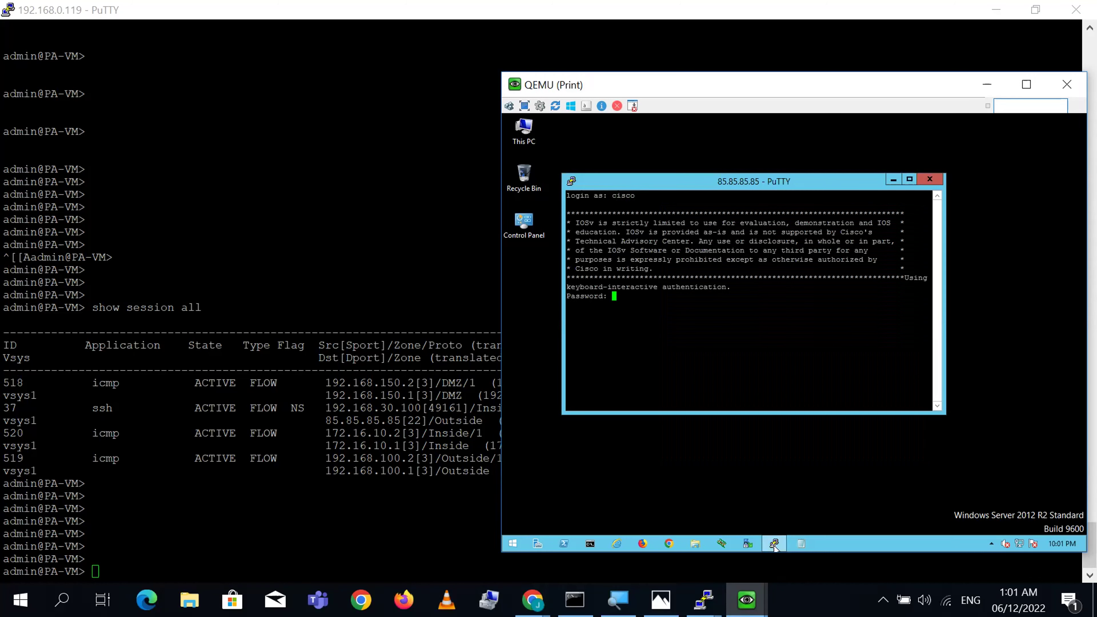
type("cisco")
key("Return")
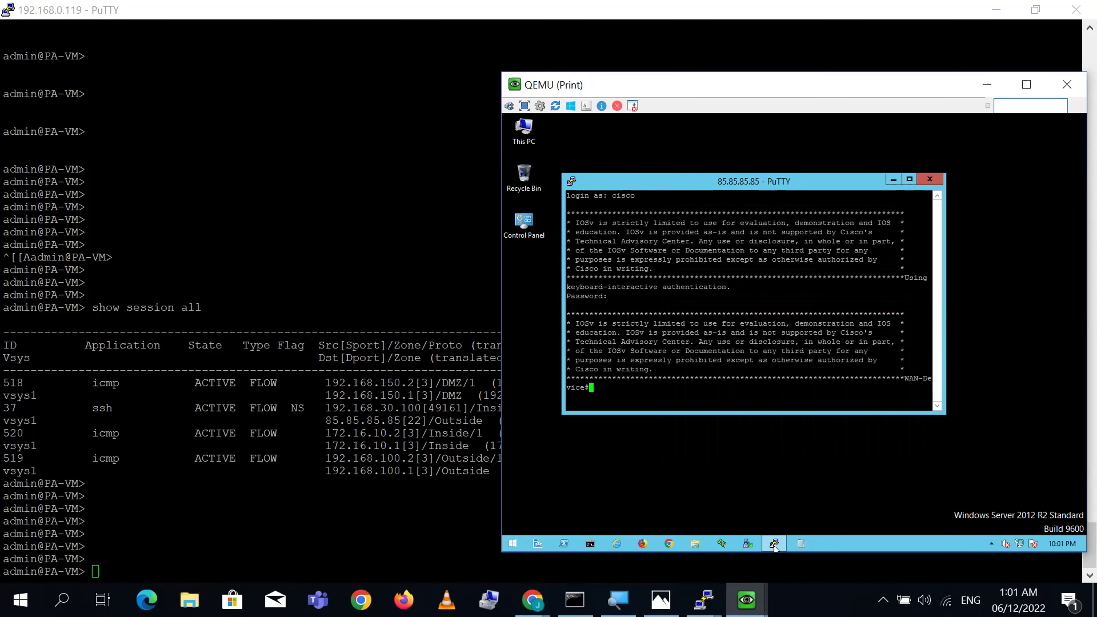
key("Return")
key("Return")
key("Return")
key("Return")
- Rerun 'show session all' in the firewall CLI
left_click(497, 495)
key("Up")
key("Return")
key("Return")
key("Return")
key("Return")
key("Return")
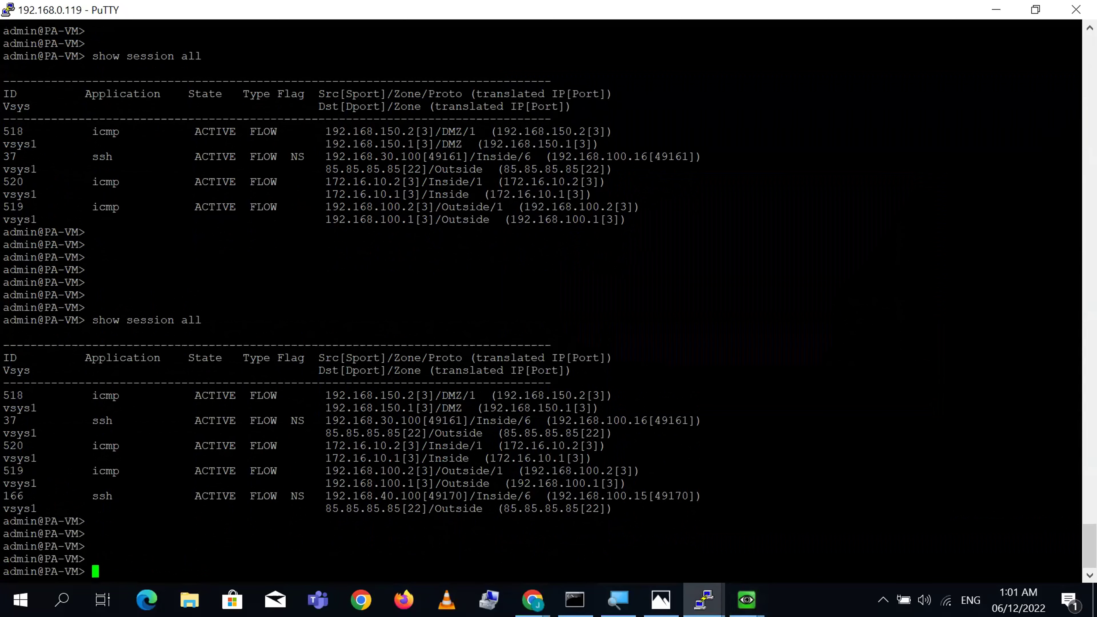
- Highlight session 166's source 192.168.40.100, port 49170 and translated address 192.168.100.15
double_click(397, 496)
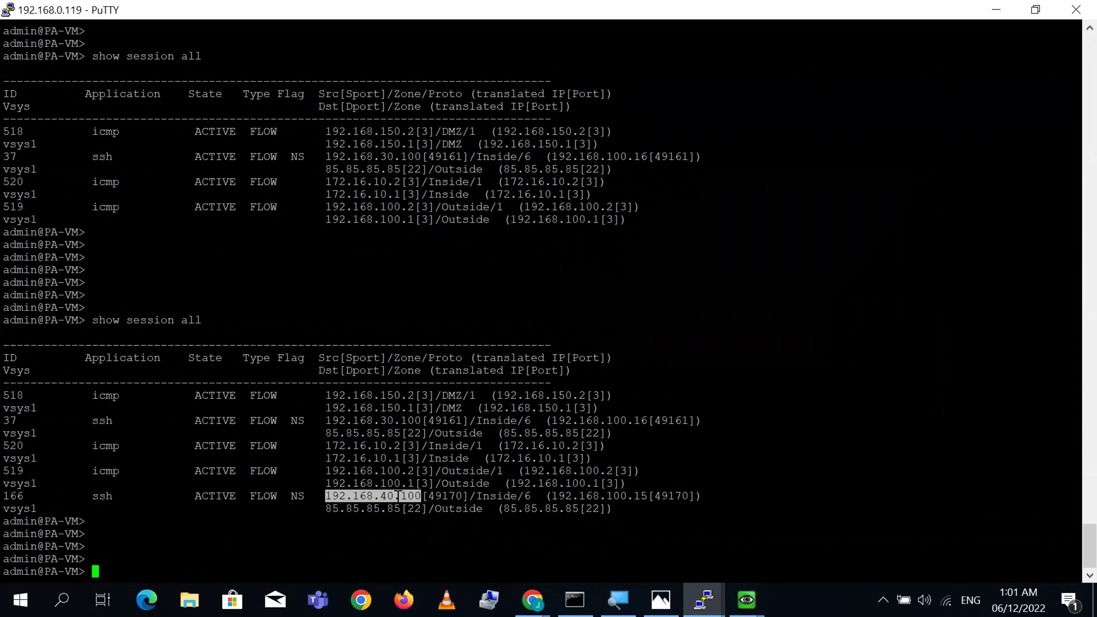
double_click(633, 496)
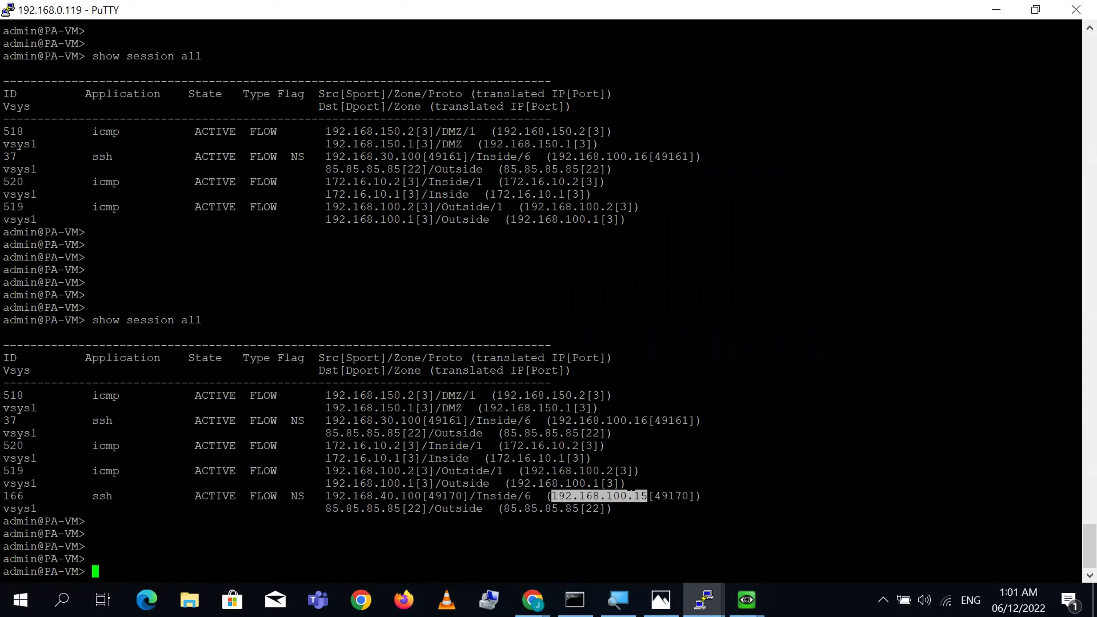
triple_click(644, 420)
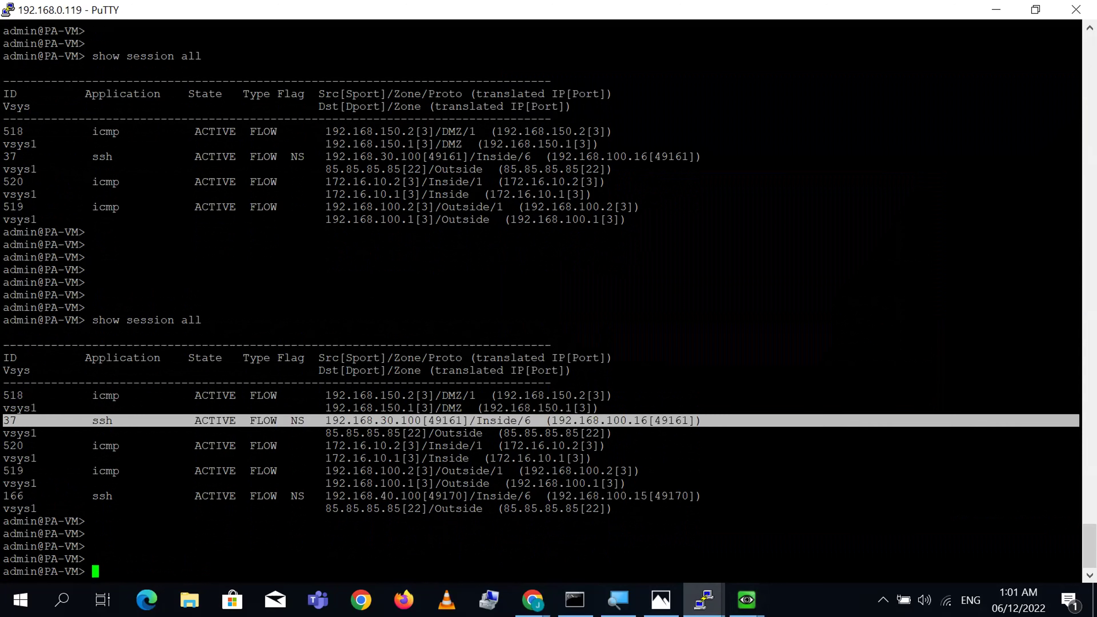
double_click(620, 496)
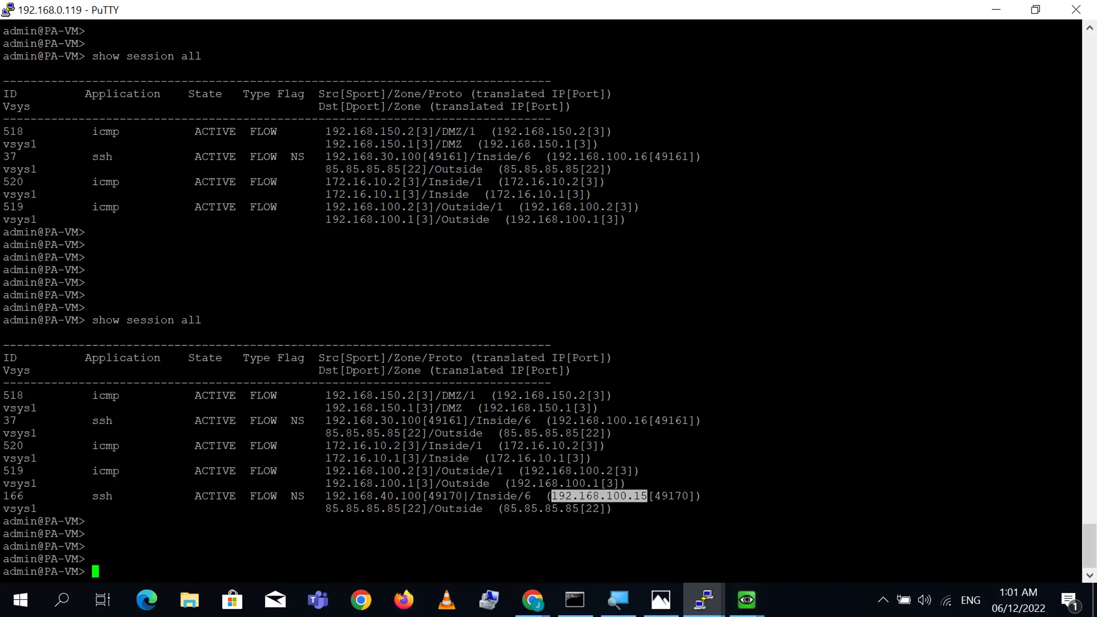
double_click(452, 496)
triple_click(453, 496)
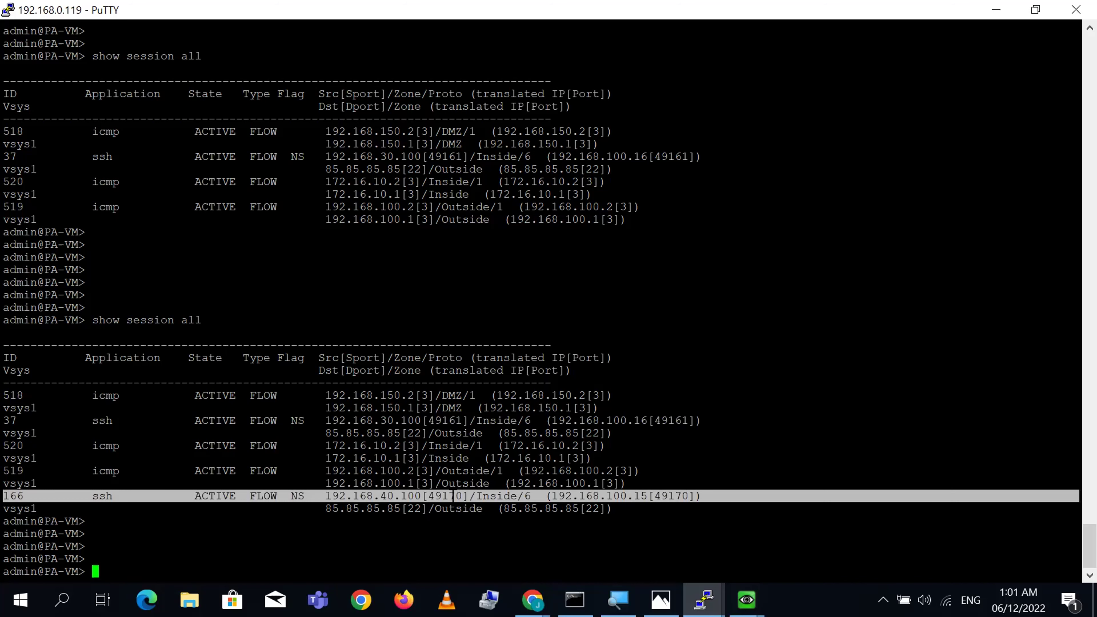
double_click(612, 496)
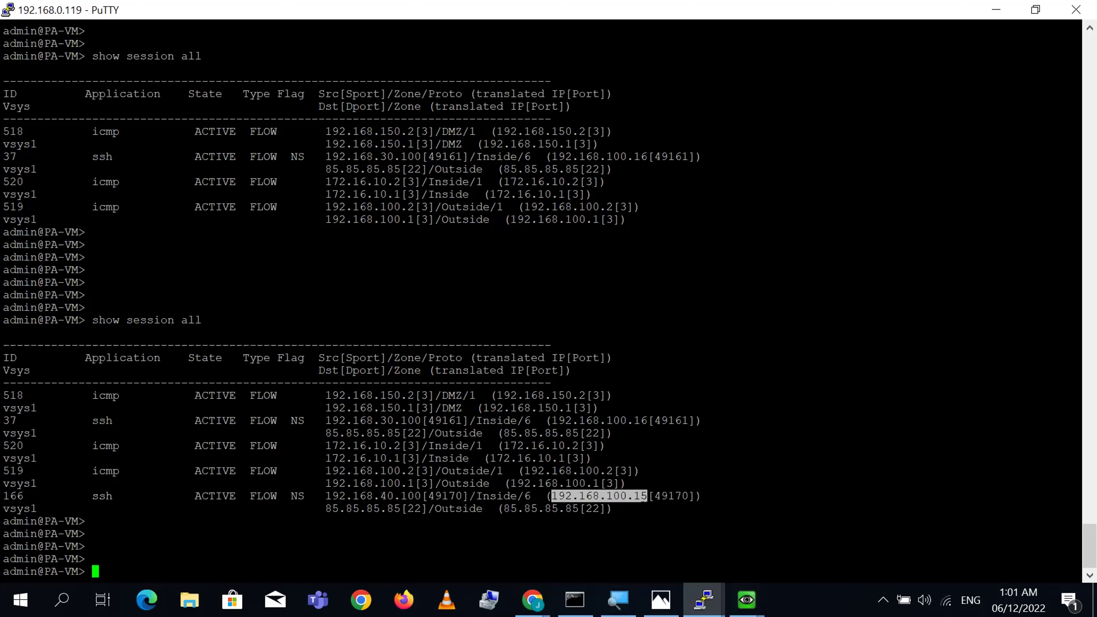
- From the CCTV VM, SSH to the router at 85.85.85.85 and log in
mouse_move(747, 599)
left_click(855, 524)
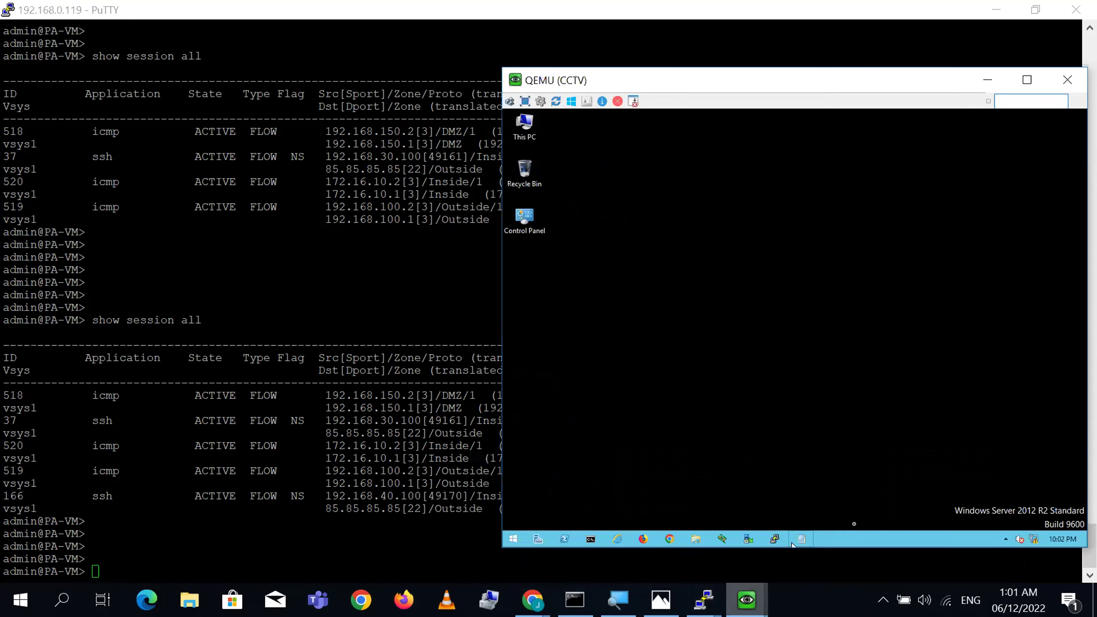
left_click(774, 539)
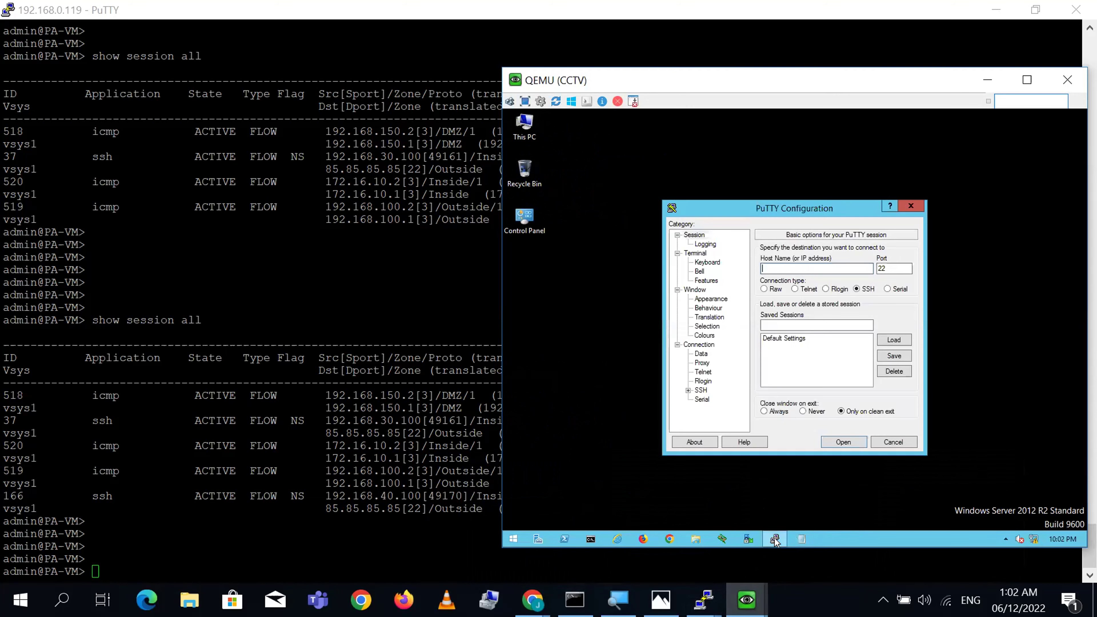
type("85.85.85/")
type("85")
key("Return")
type("cisco")
key("Return")
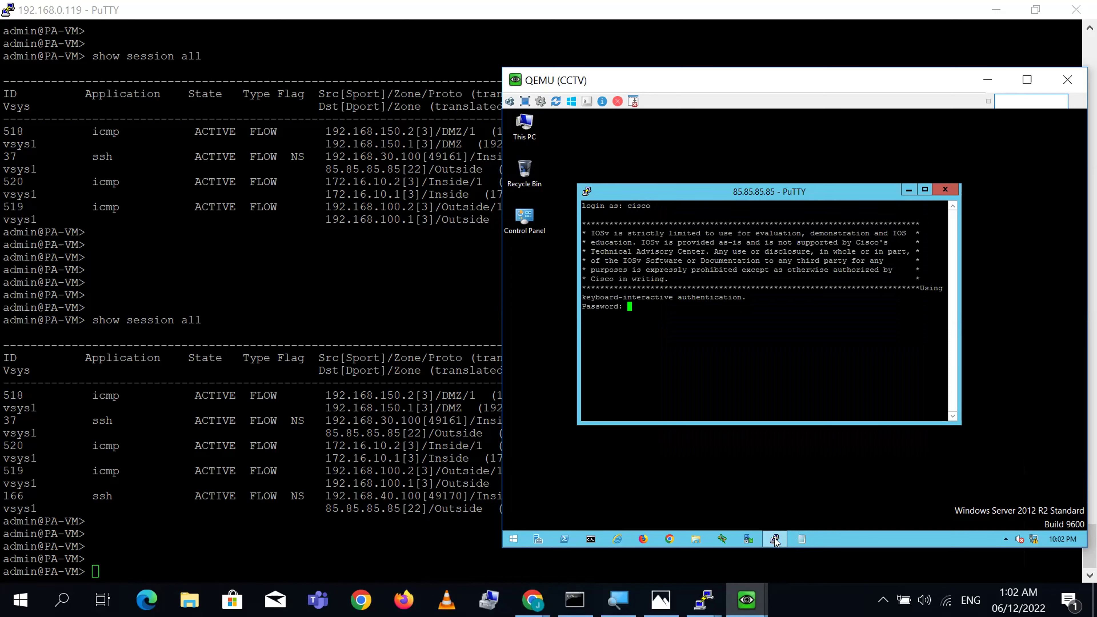
key("Return")
key("Return")
key("Return")
key("Return")
key("Return")
key("Return")
key("Return")
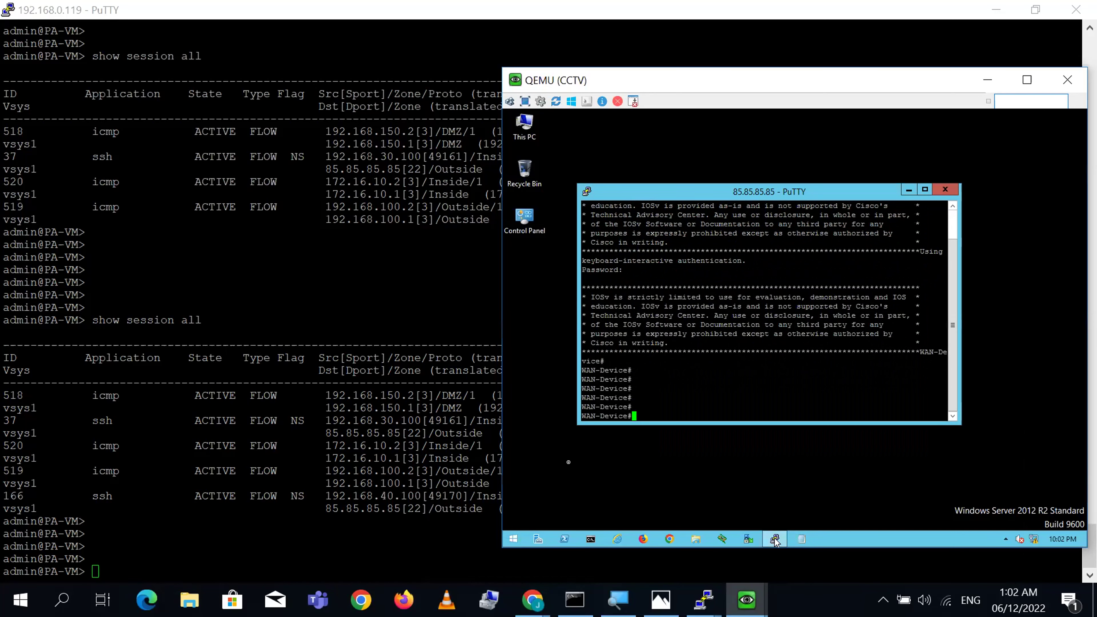
left_click(493, 432)
- Rerun 'show session all' and highlight session 37's source and translated address 192.168.100.16
key("Up")
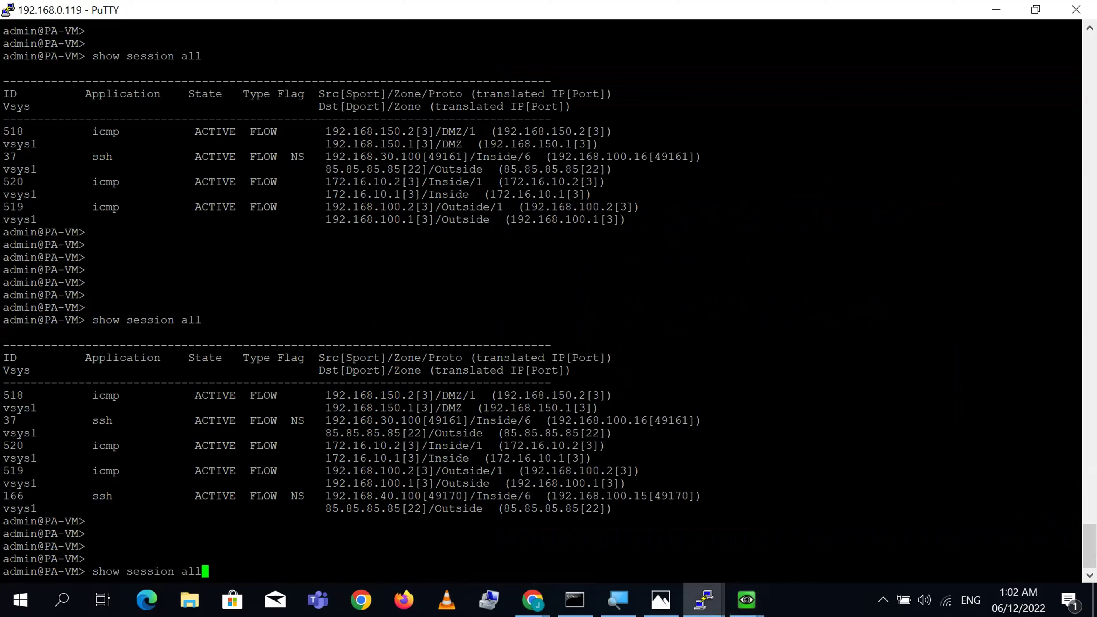
key("Return")
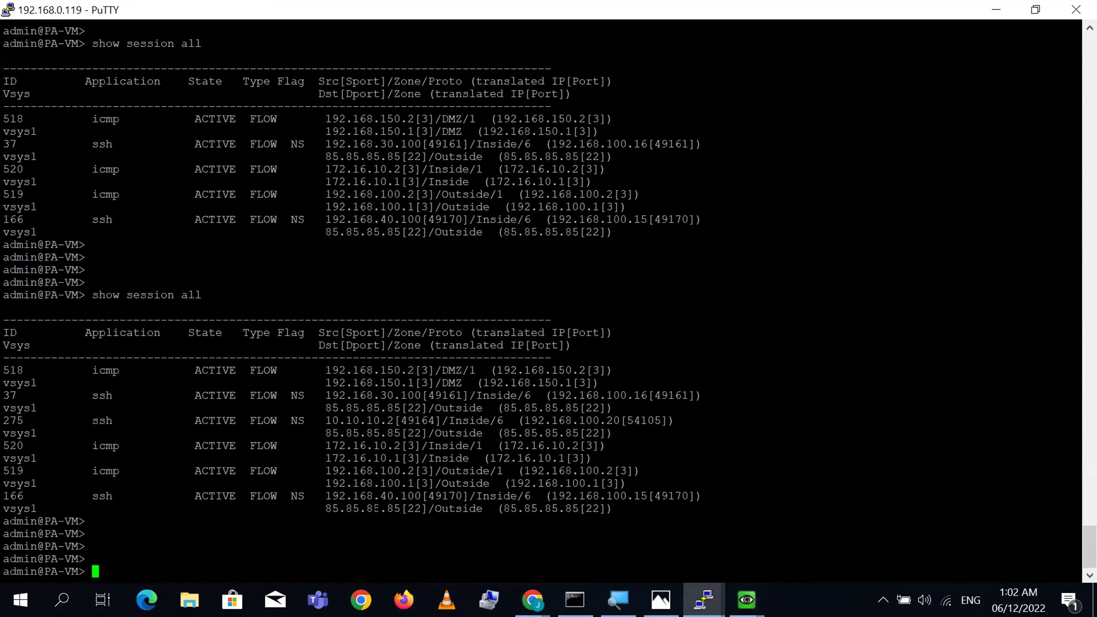
double_click(372, 396)
left_click(371, 396)
double_click(609, 396)
left_click(608, 395)
- Inspect session 275: Outside zone, port 49164, translated to 192.168.100.20[54105]; then bring up the Oracle VM
triple_click(623, 420)
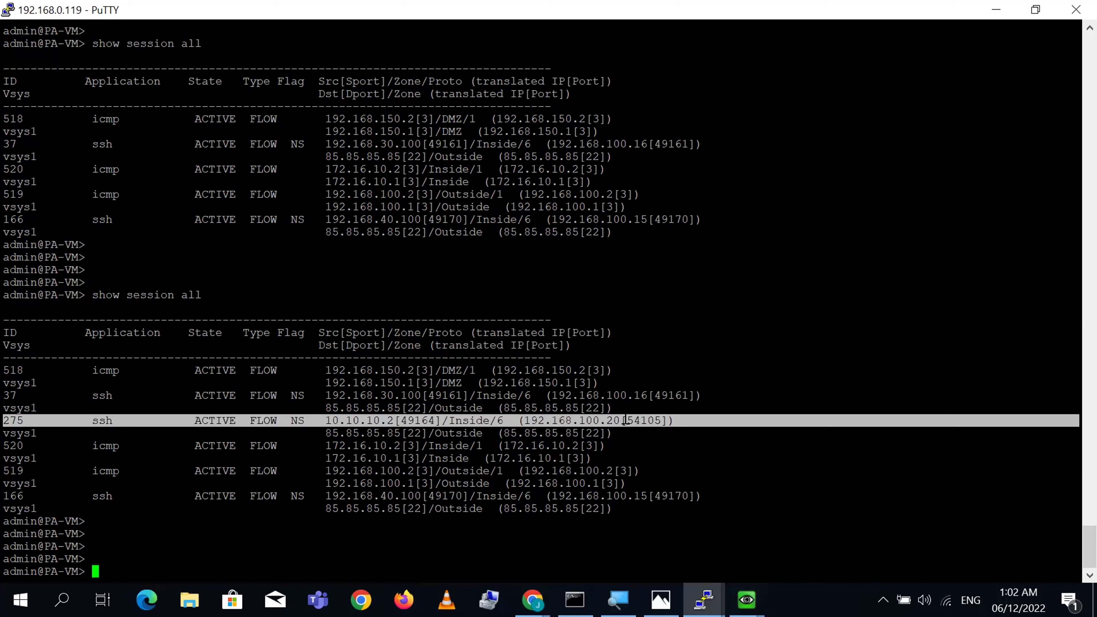
double_click(446, 433)
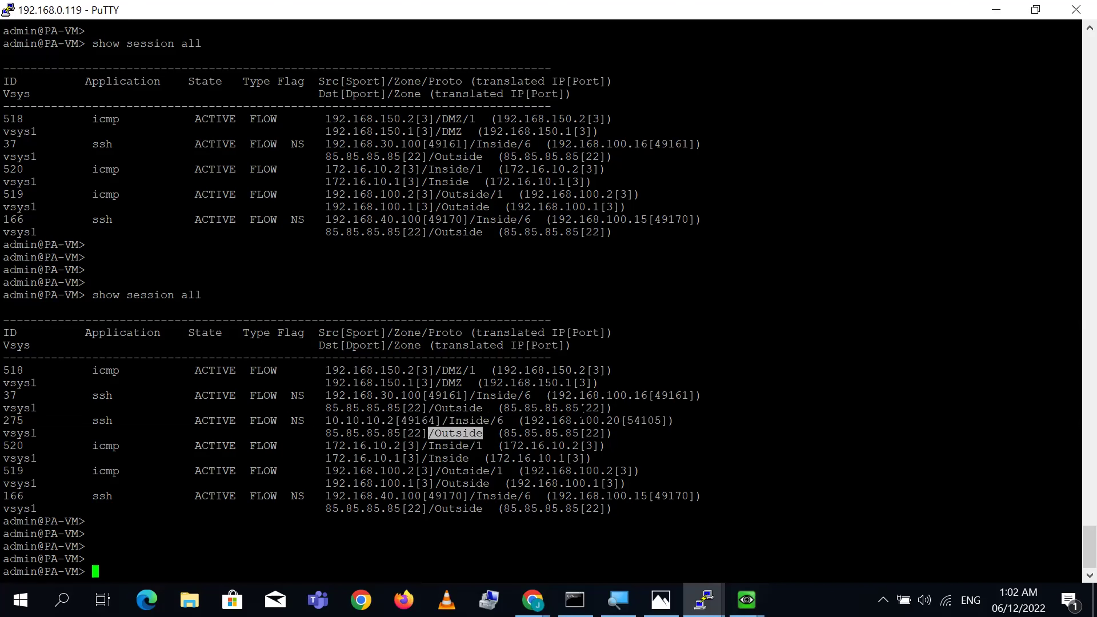
triple_click(607, 420)
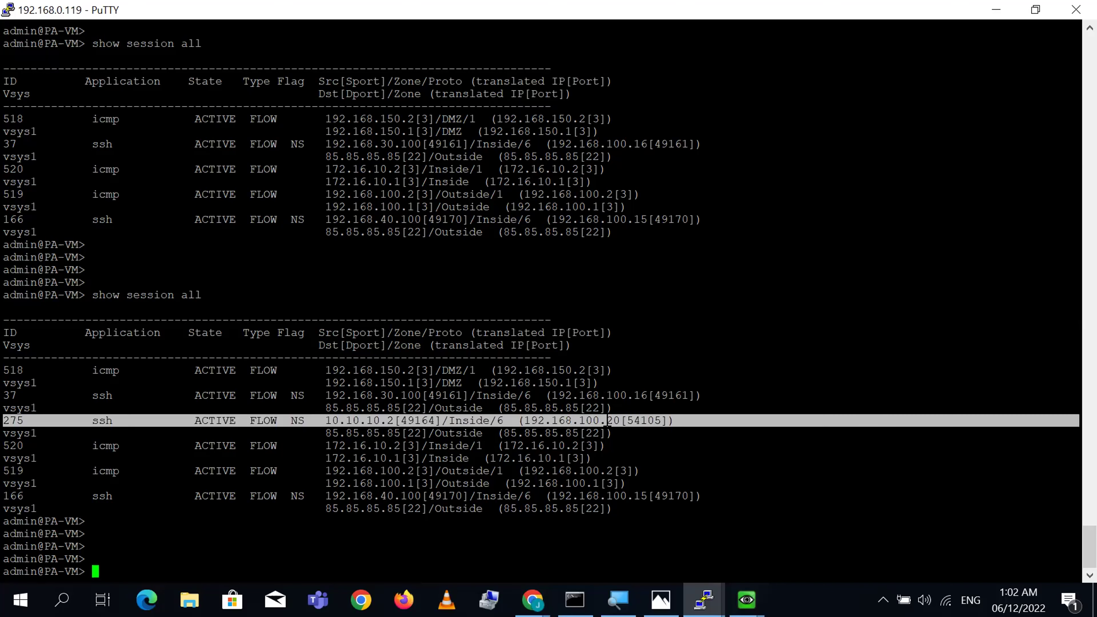
double_click(419, 421)
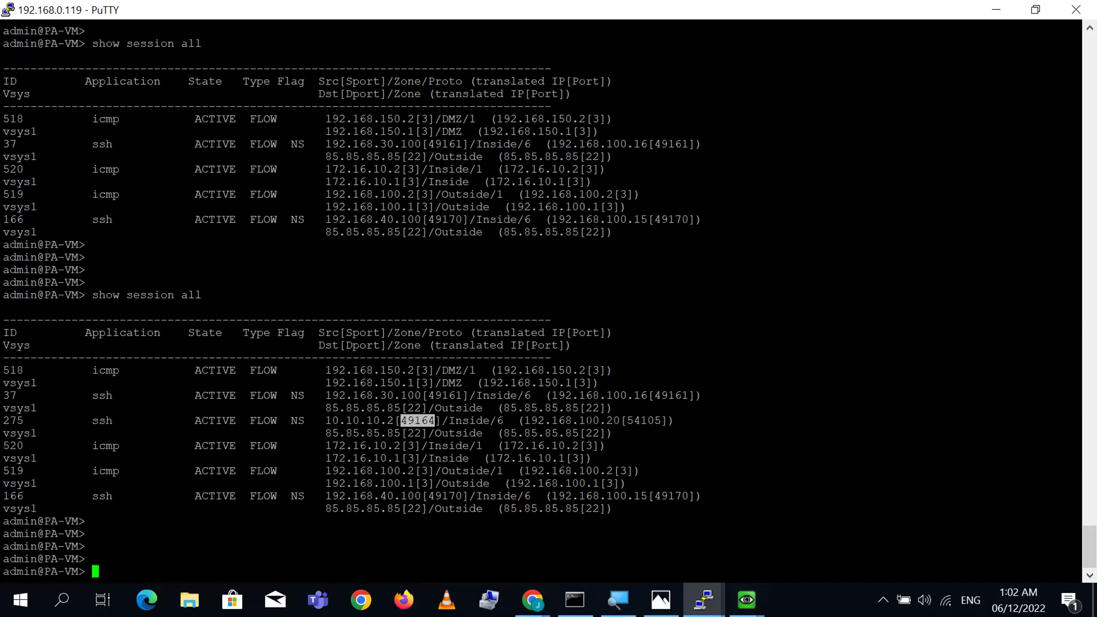
double_click(590, 421)
double_click(412, 421)
triple_click(631, 421)
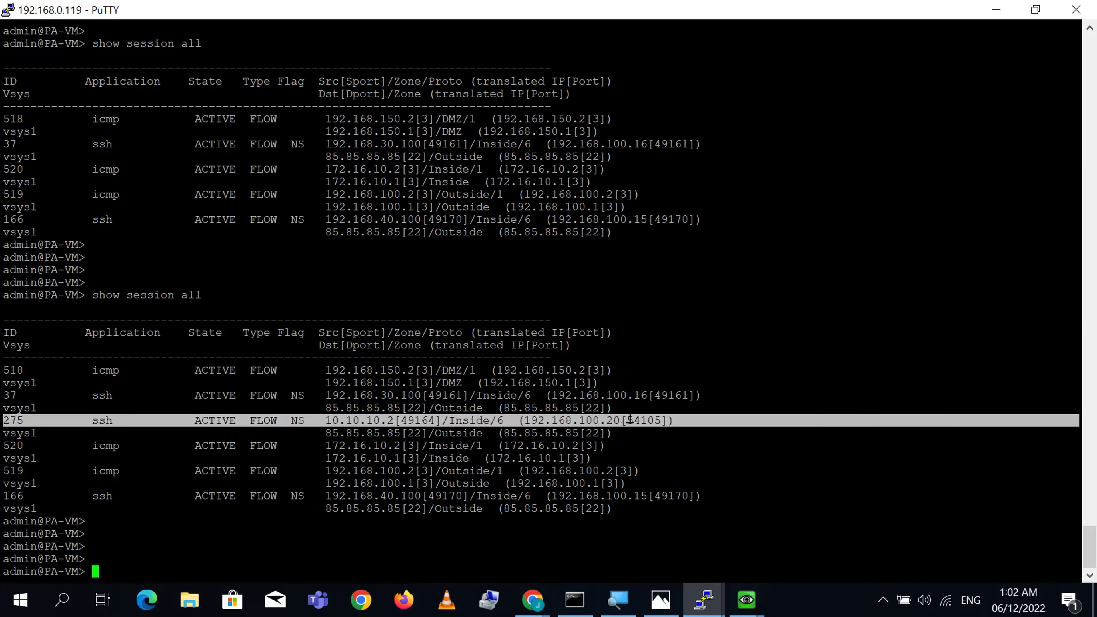
left_click(630, 420)
double_click(631, 421)
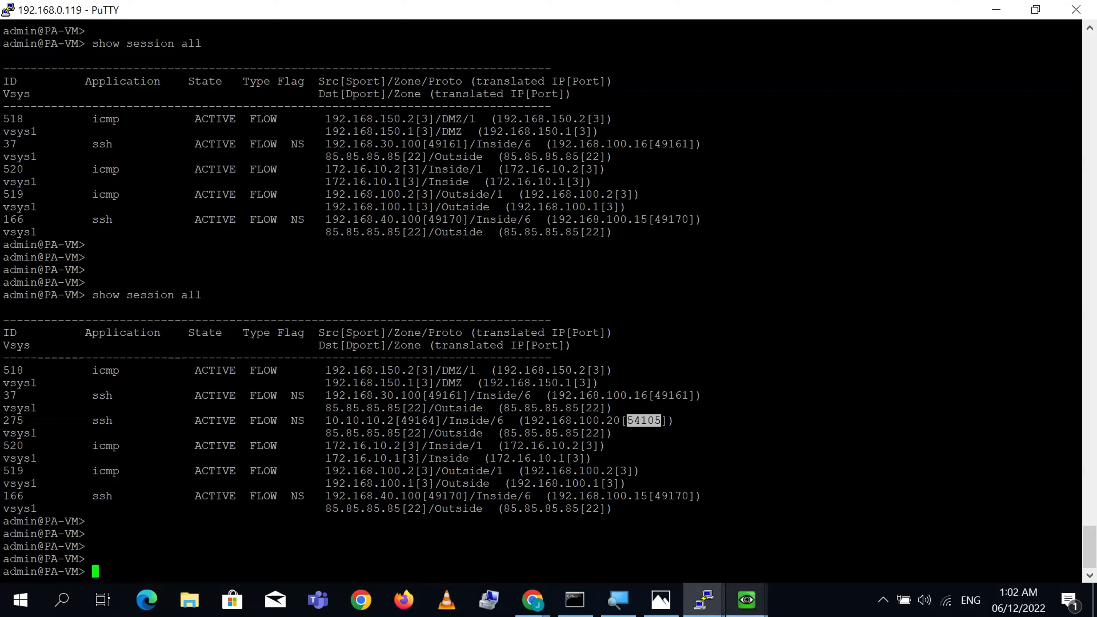
left_click(747, 600)
left_click(987, 513)
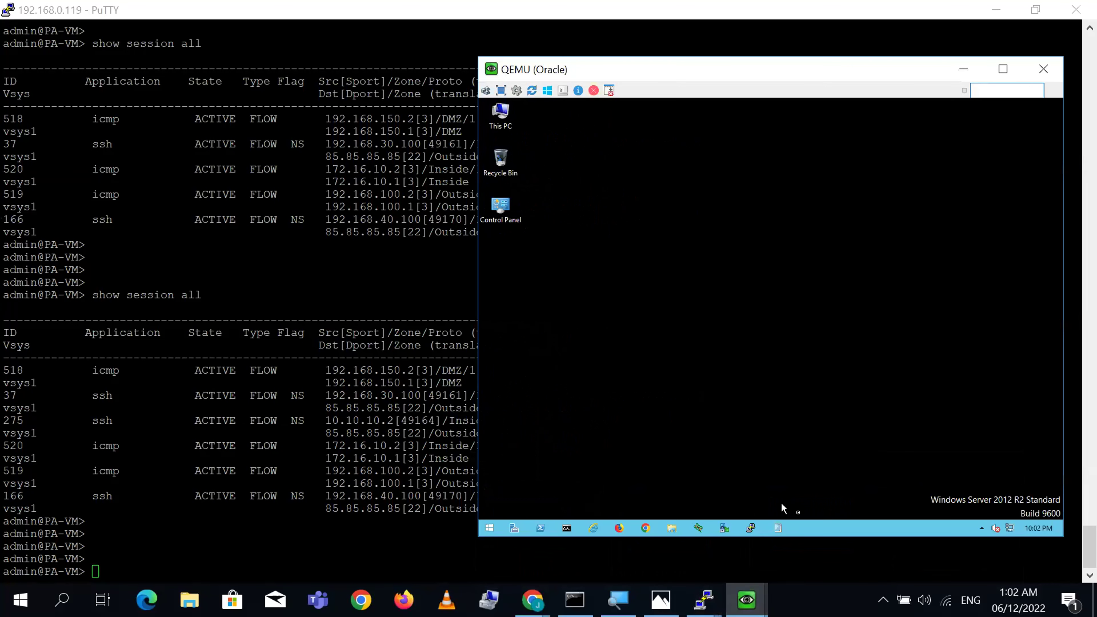
- From the Oracle VM, SSH to the router at 85.85.85.85 and log in
left_click(751, 529)
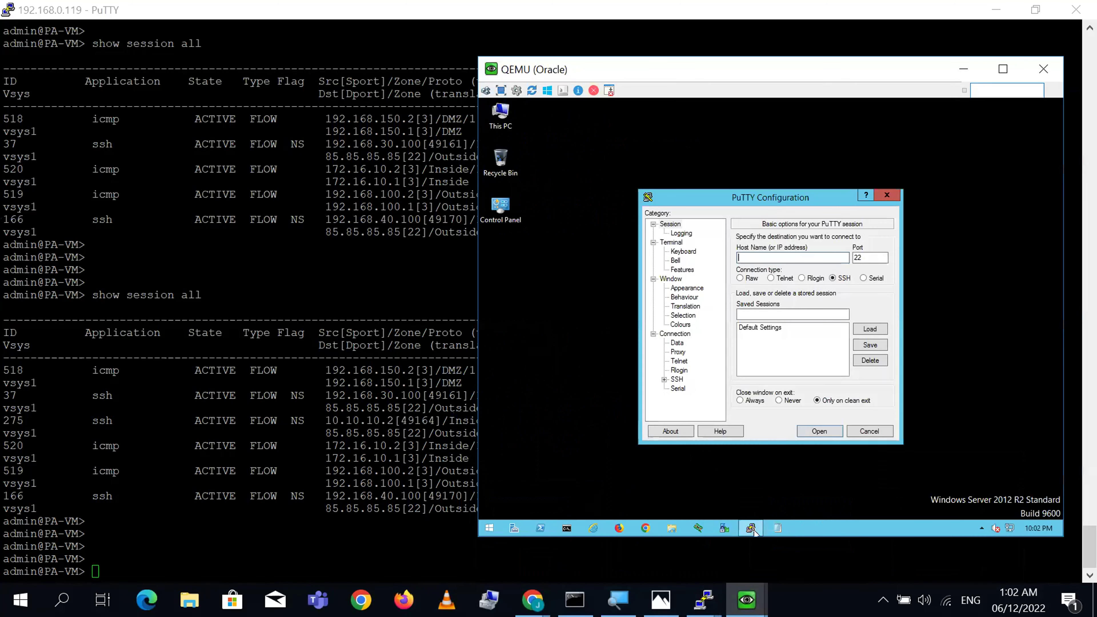
type("385.85.85")
key("BackSpace")
key("BackSpace")
key("BackSpace")
key("BackSpace")
key("BackSpace")
key("BackSpace")
key("BackSpace")
key("BackSpace")
key("BackSpace")
type("85.85.85.85")
key("Return")
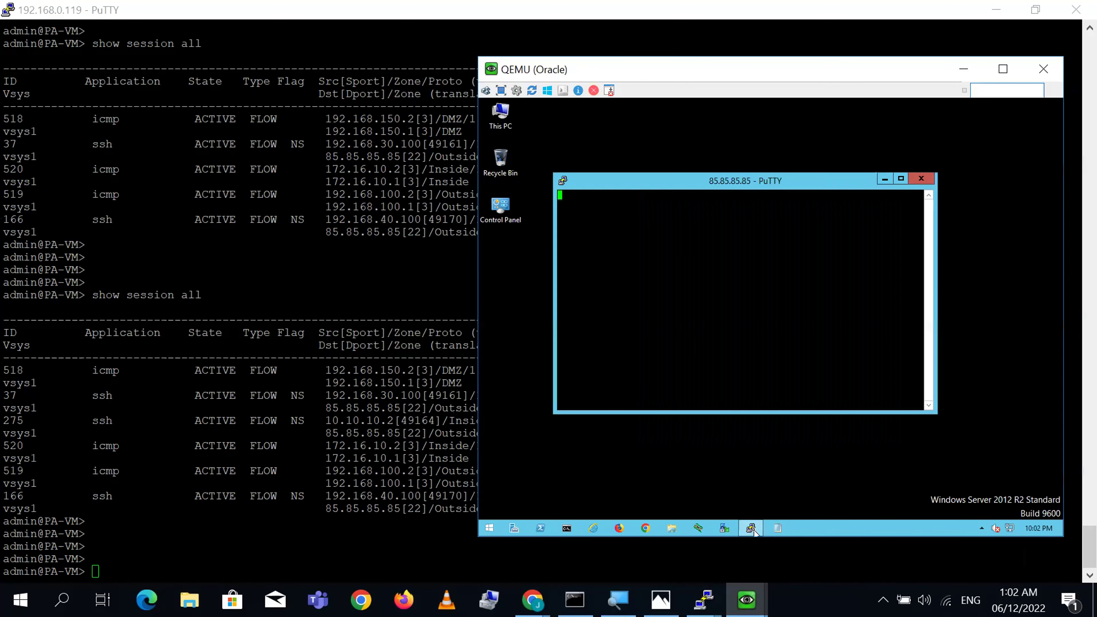
type("cisco")
key("Return")
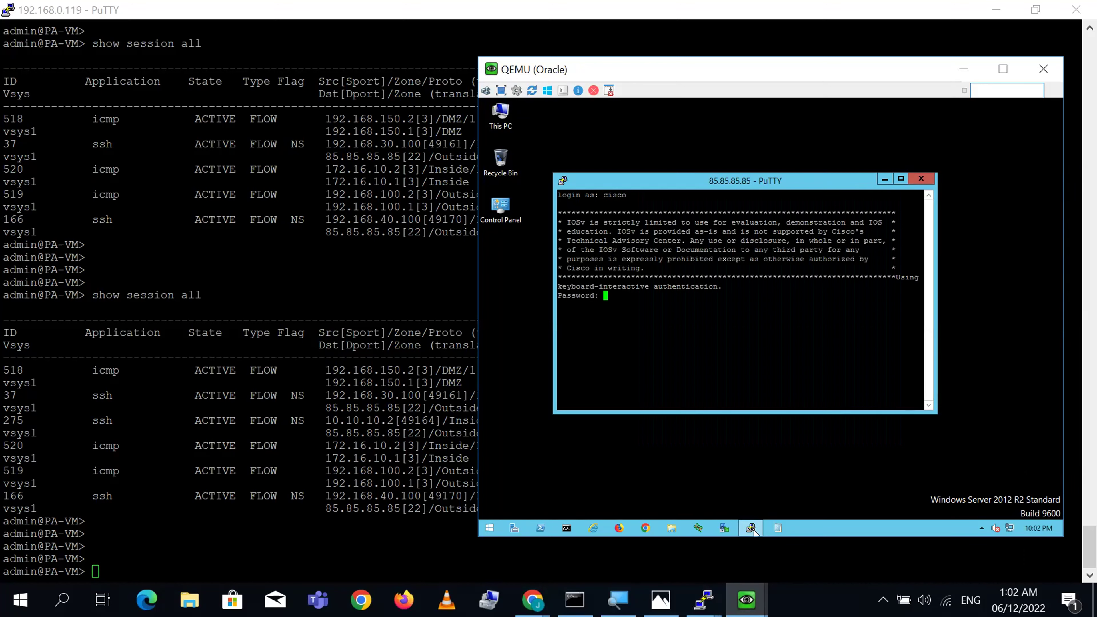
key("Return")
- Rerun 'show session all' in the firewall CLI to list new session 439
left_click(705, 600)
key("Up")
key("Return")
key("Return")
key("Return")
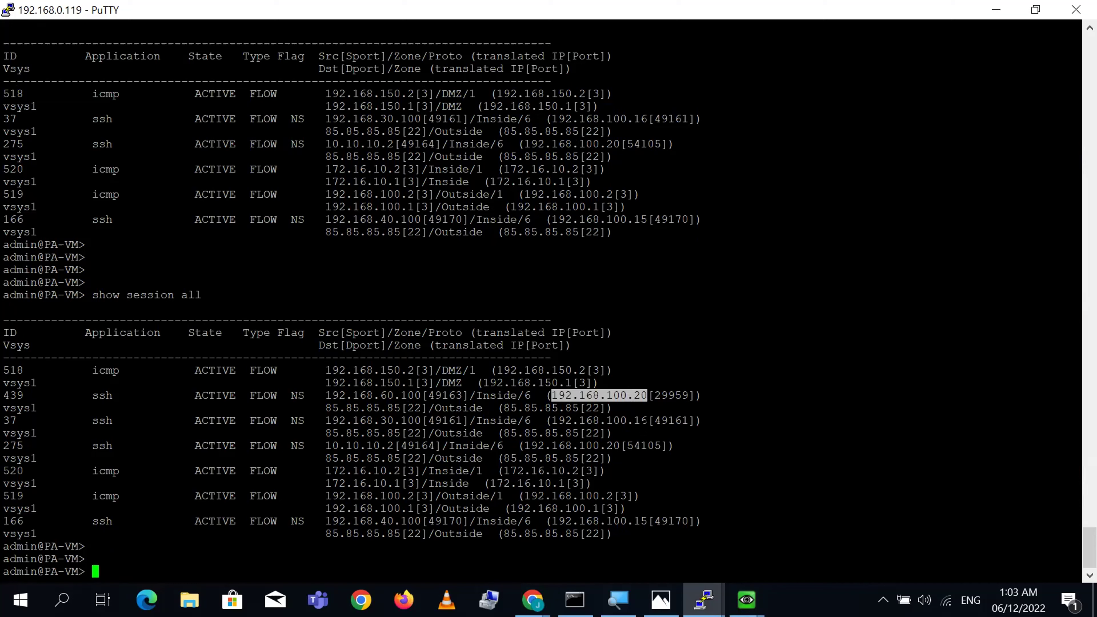
- Compare sessions 439 and 275, both translated to 192.168.100.20, then return to the PA-VM NAT page
double_click(640, 421)
triple_click(619, 445)
triple_click(612, 446)
triple_click(669, 395)
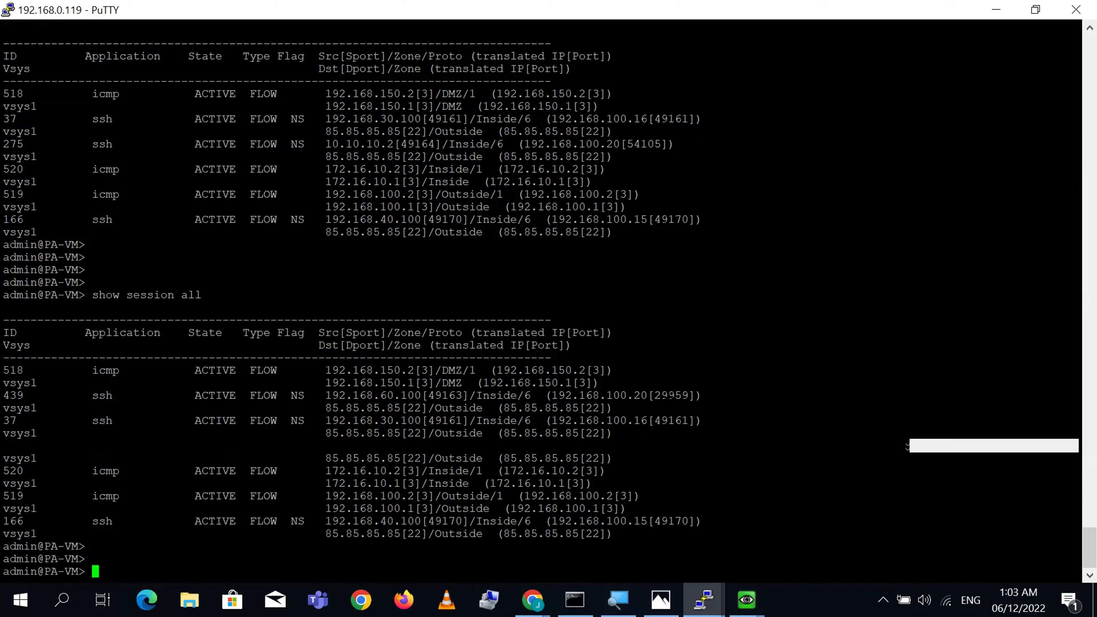
double_click(668, 408)
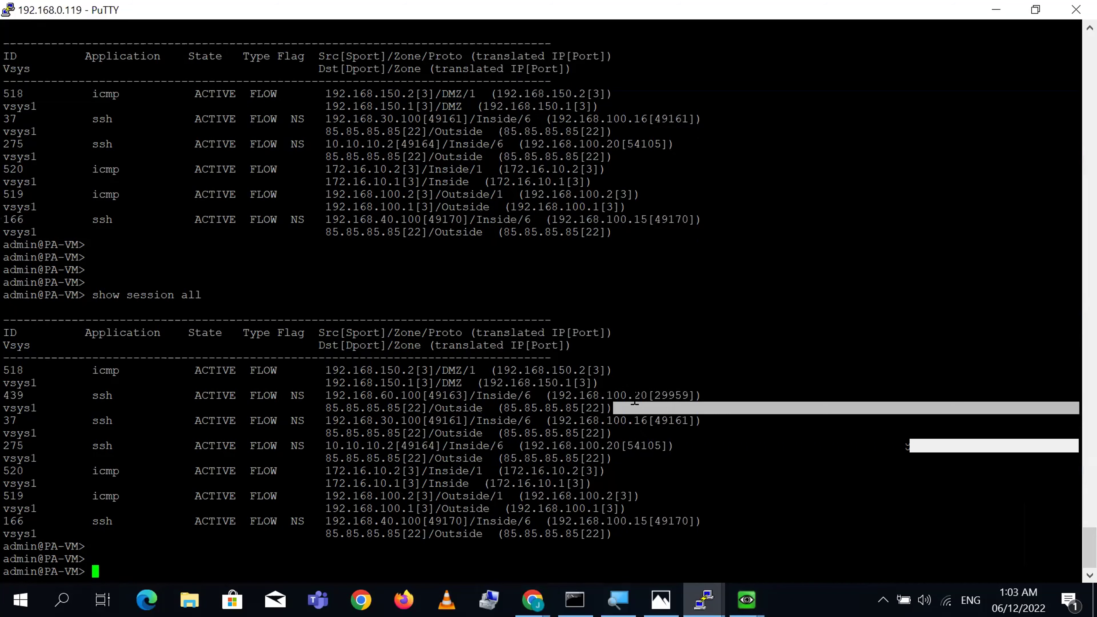
triple_click(648, 395)
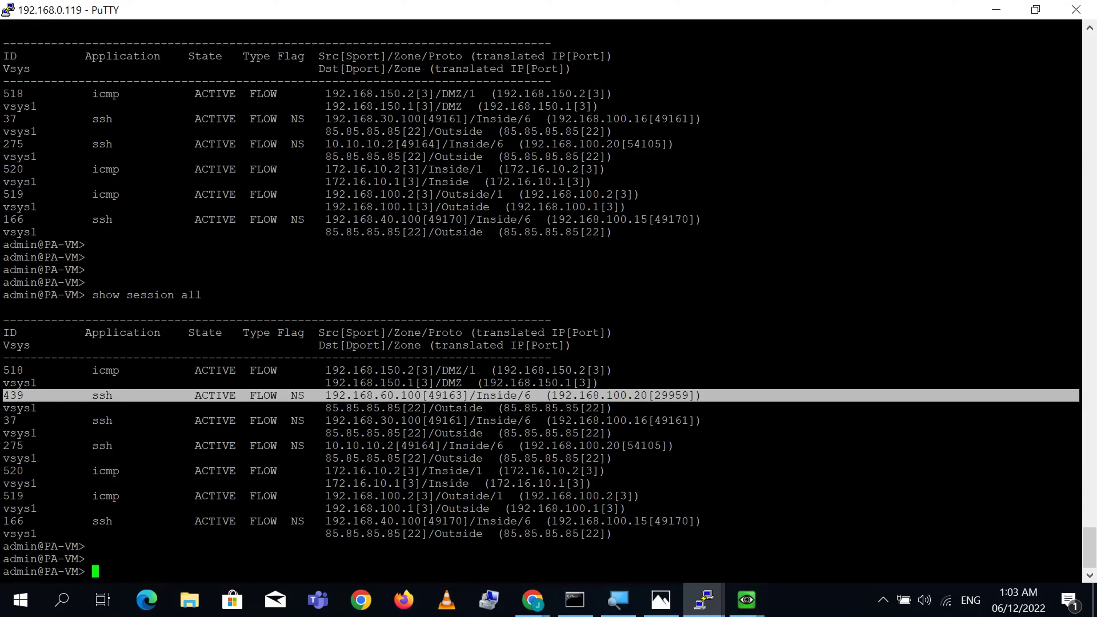
double_click(636, 395)
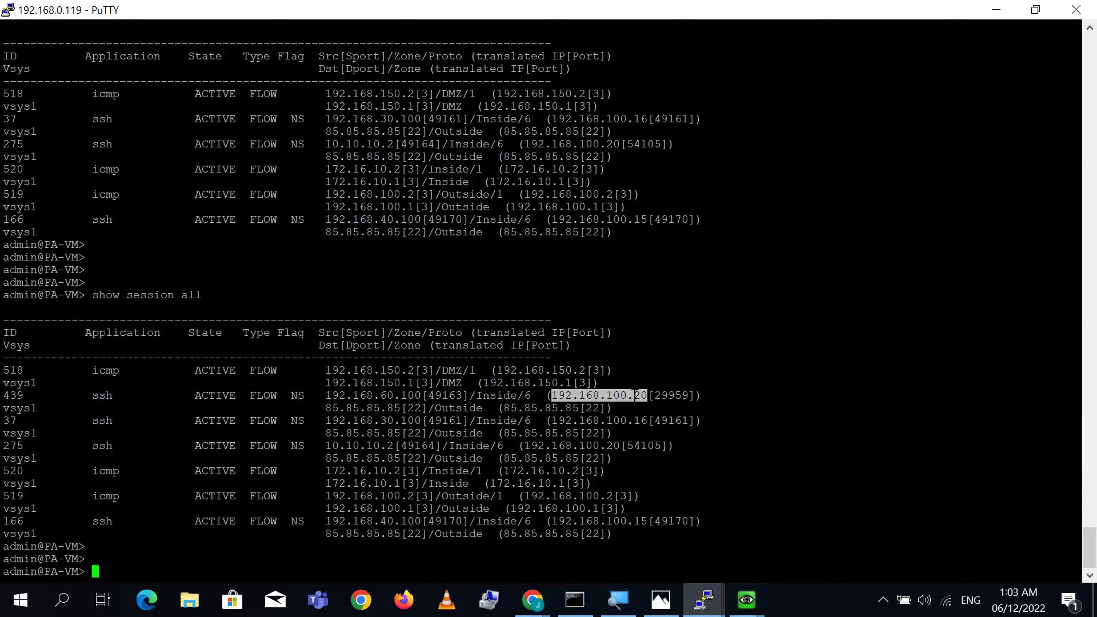
double_click(614, 445)
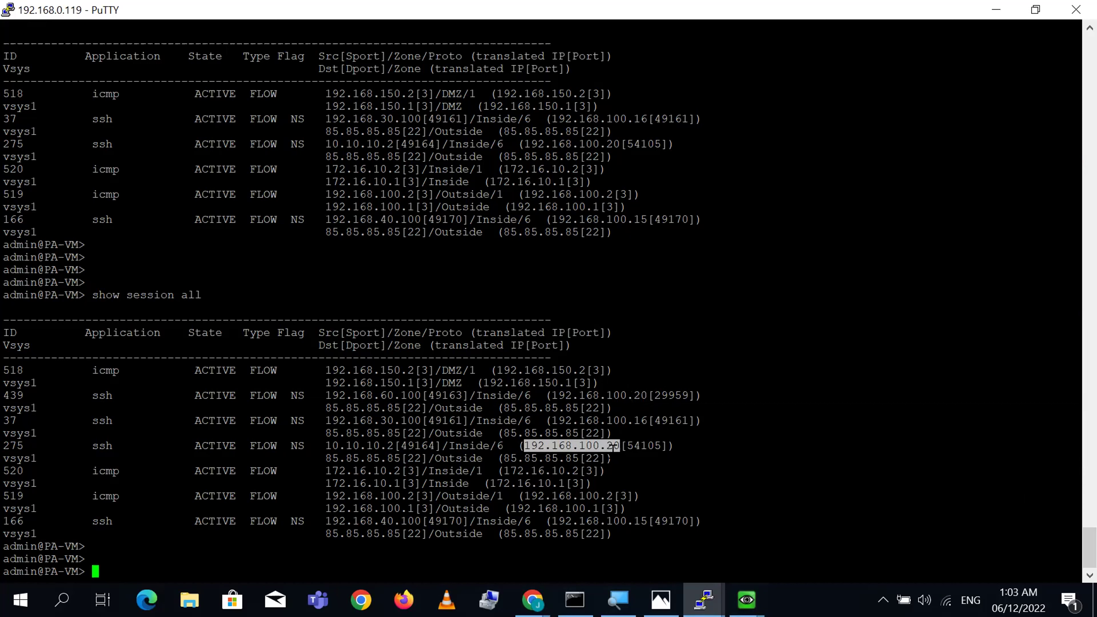
left_click(533, 600)
left_click(548, 534)
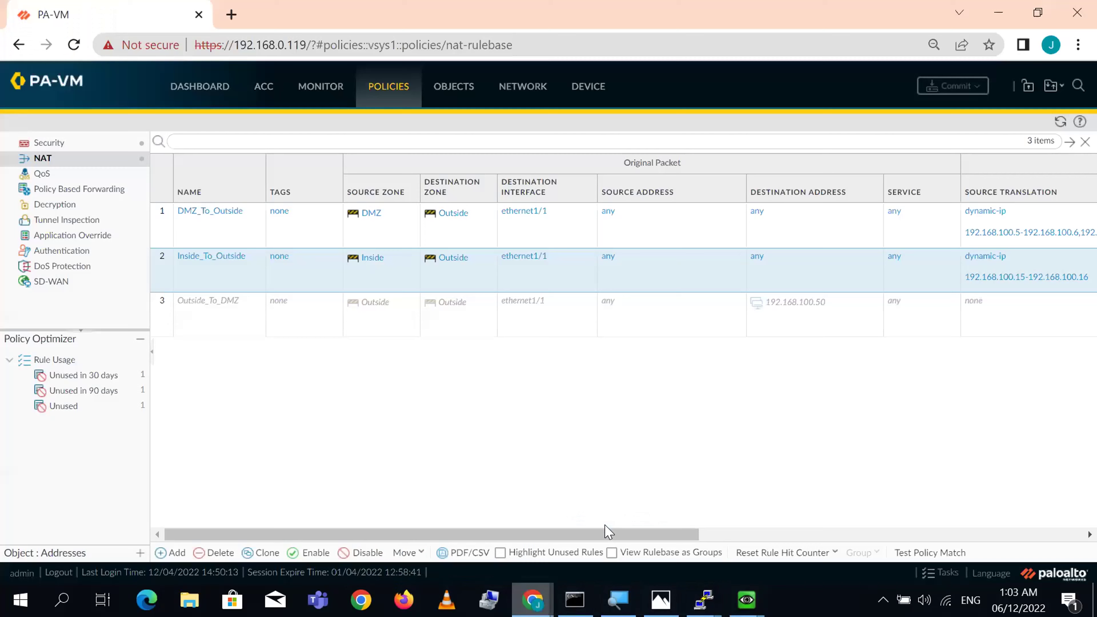
- Open Inside_To_Outside's Translated Packet tab and review its Dynamic IP fallback, keeping Translated Address
left_click(231, 255)
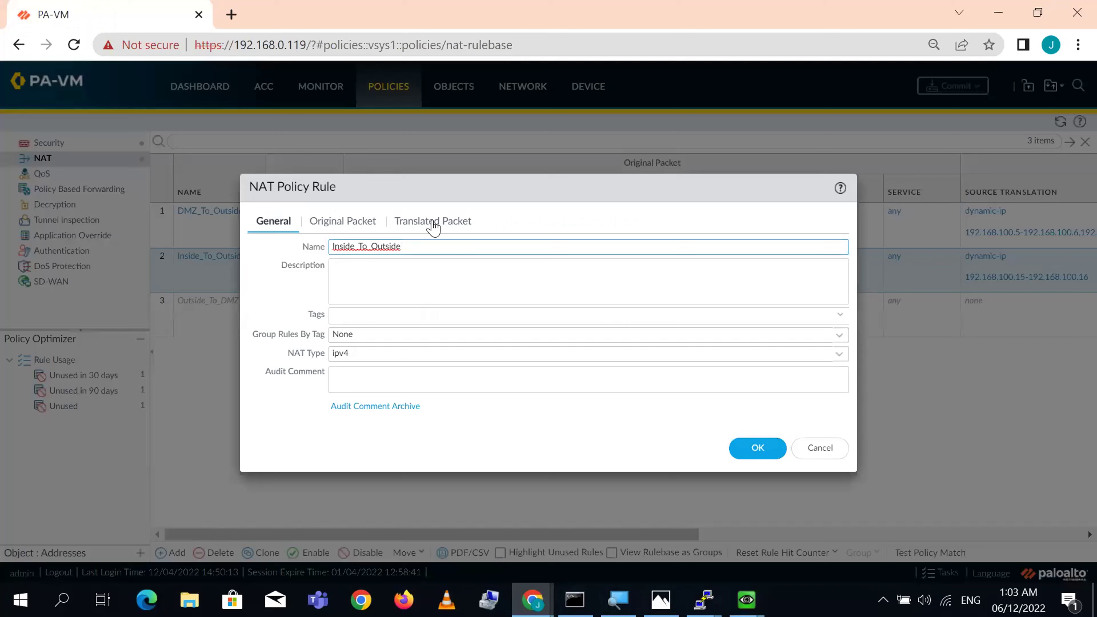
left_click(436, 221)
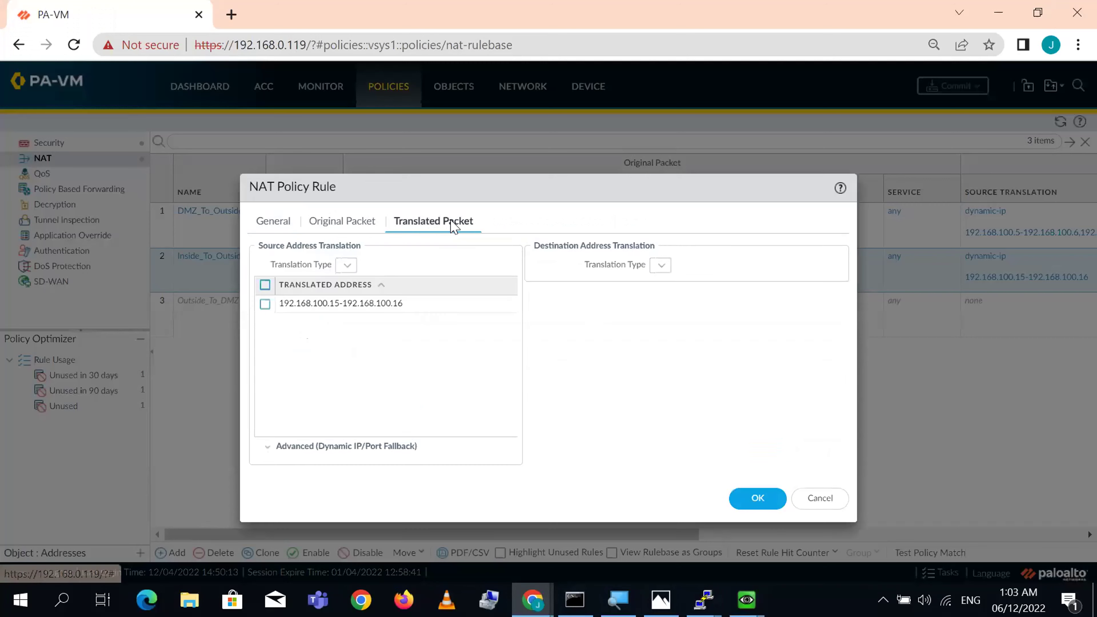
left_click(268, 446)
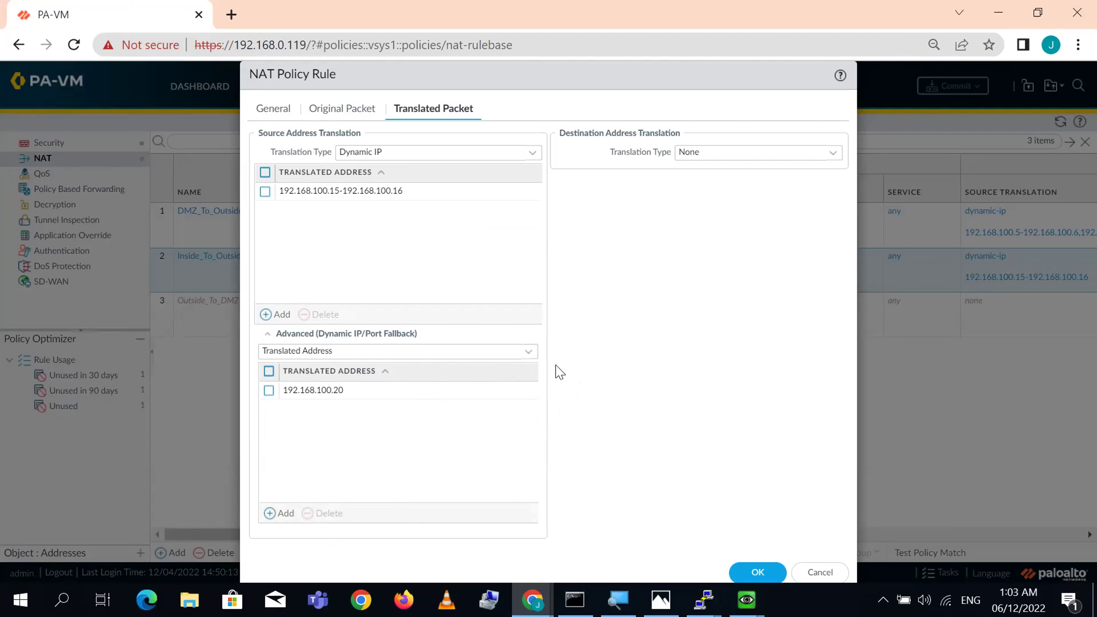
left_click(528, 355)
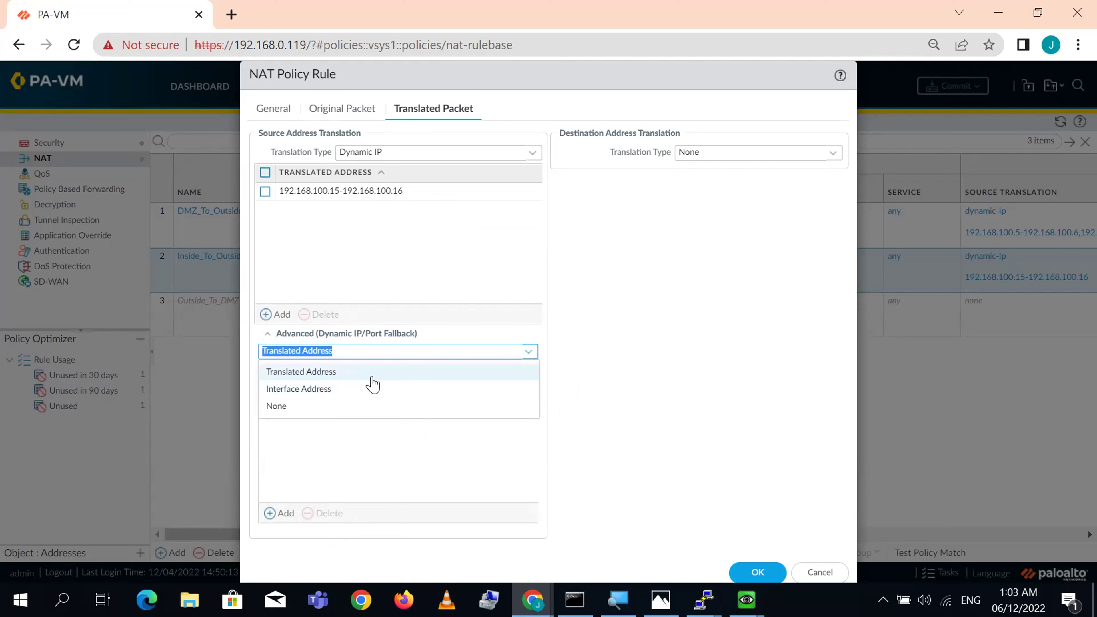
left_click(704, 396)
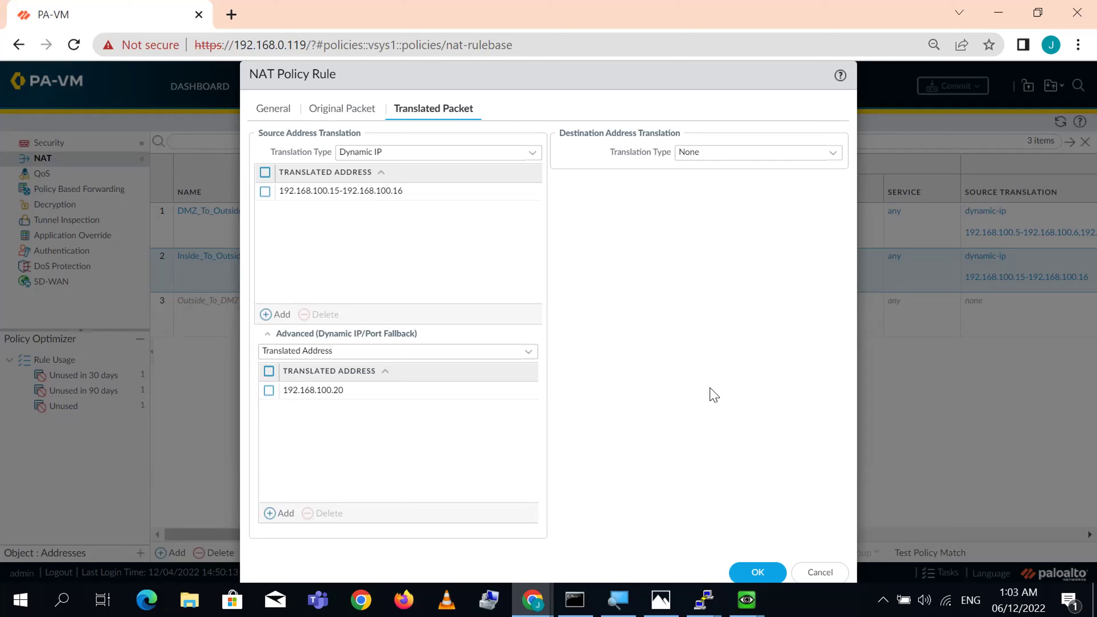
left_click(539, 159)
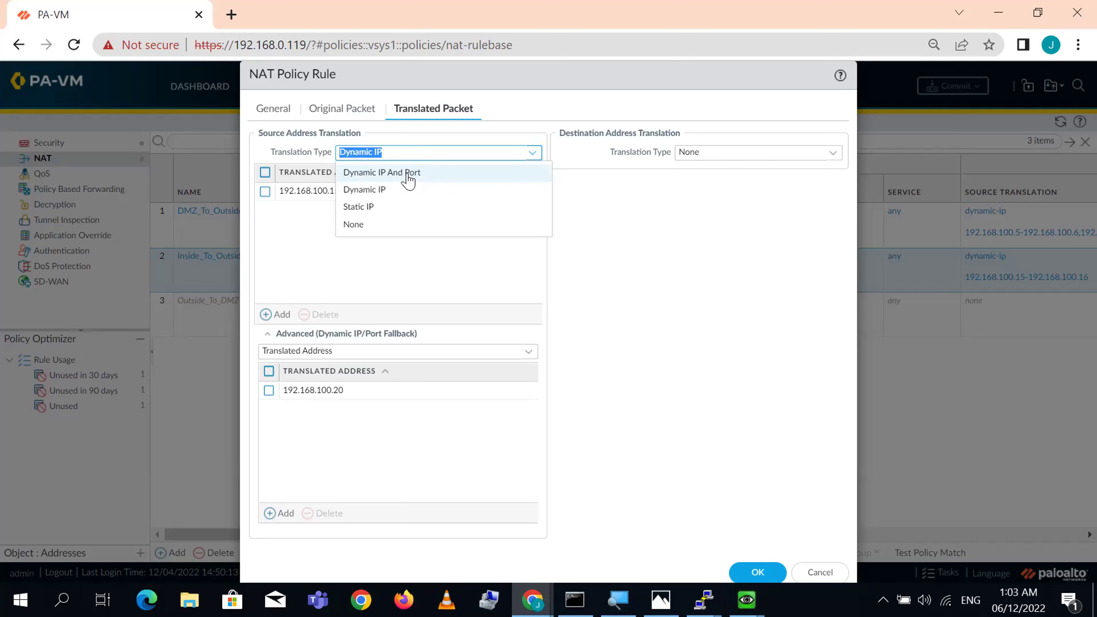
- Set source translation to Dynamic IP And Port using ethernet1/1's address 192.168.100.1/24
left_click(407, 173)
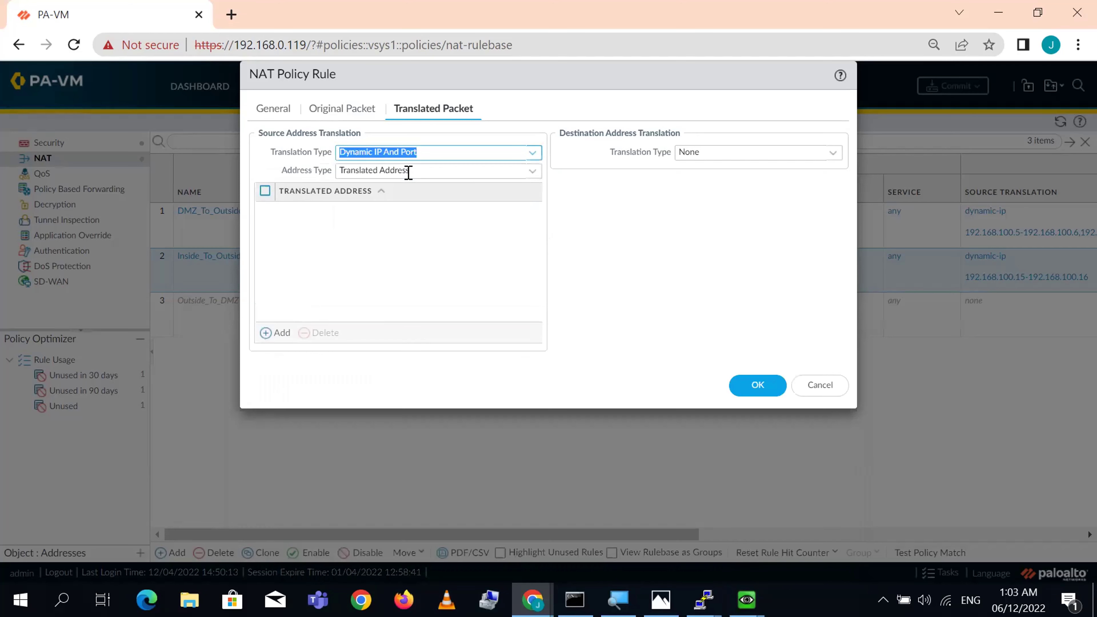
left_click(533, 173)
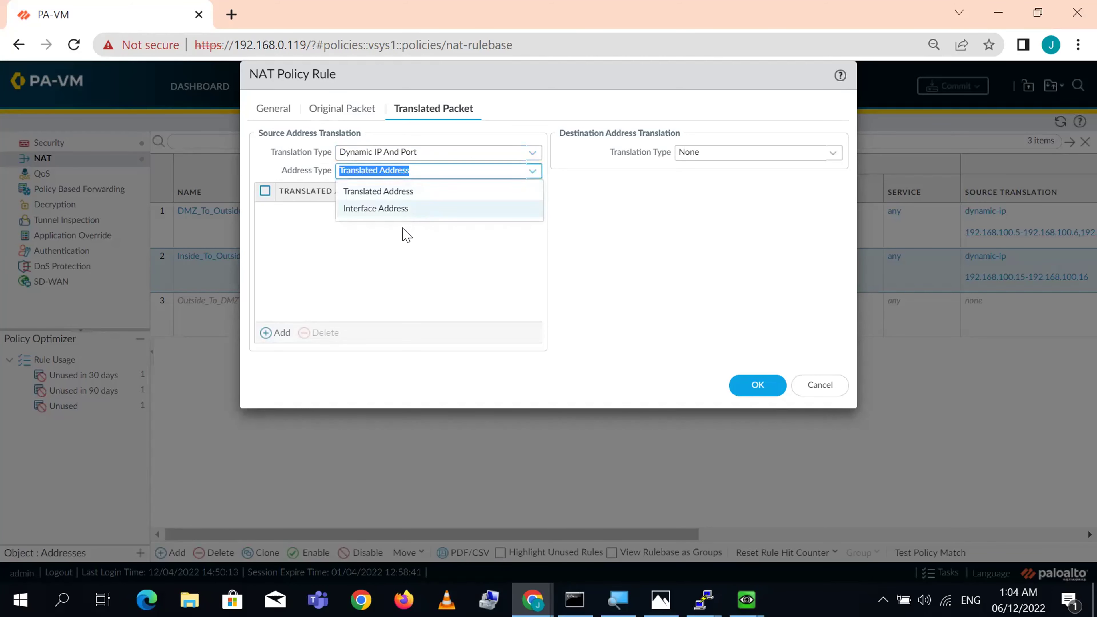
left_click(392, 209)
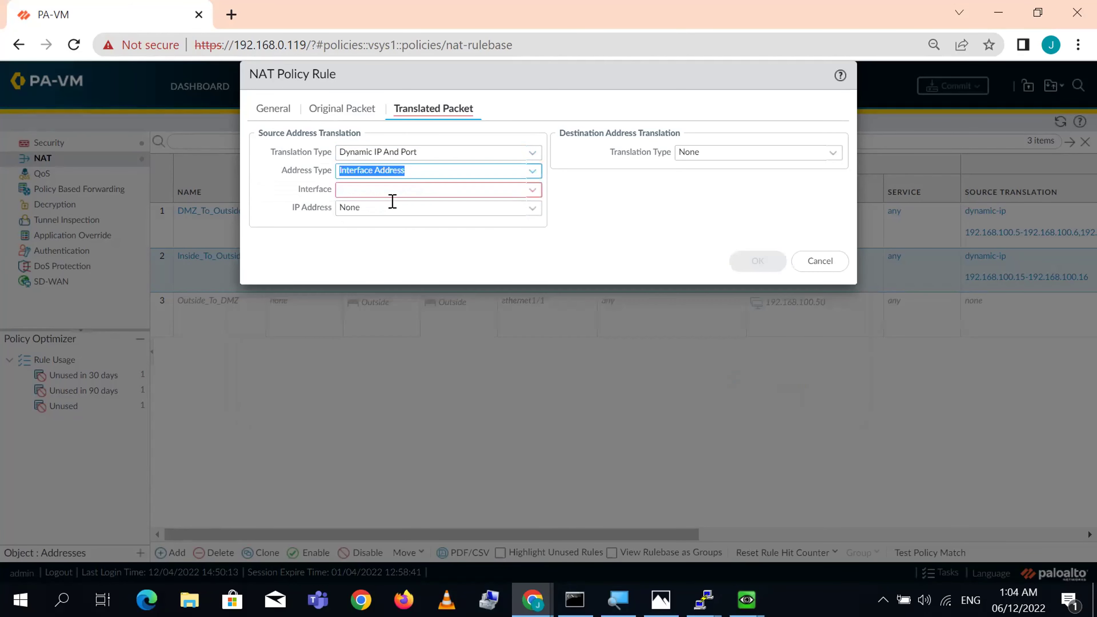
left_click(533, 193)
left_click(417, 211)
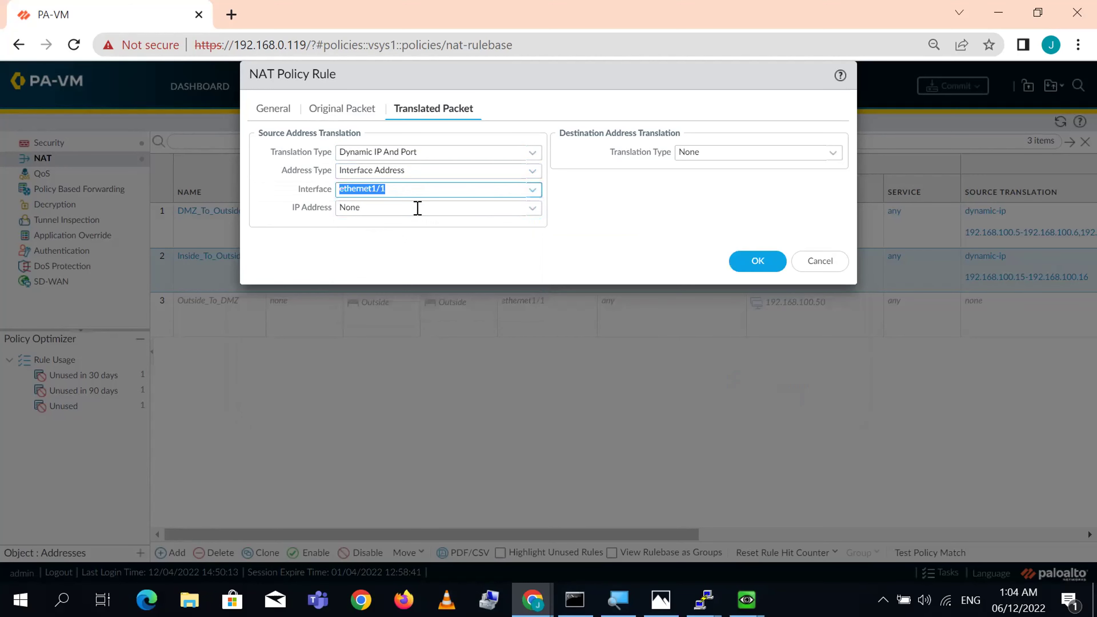
left_click(534, 213)
left_click(401, 251)
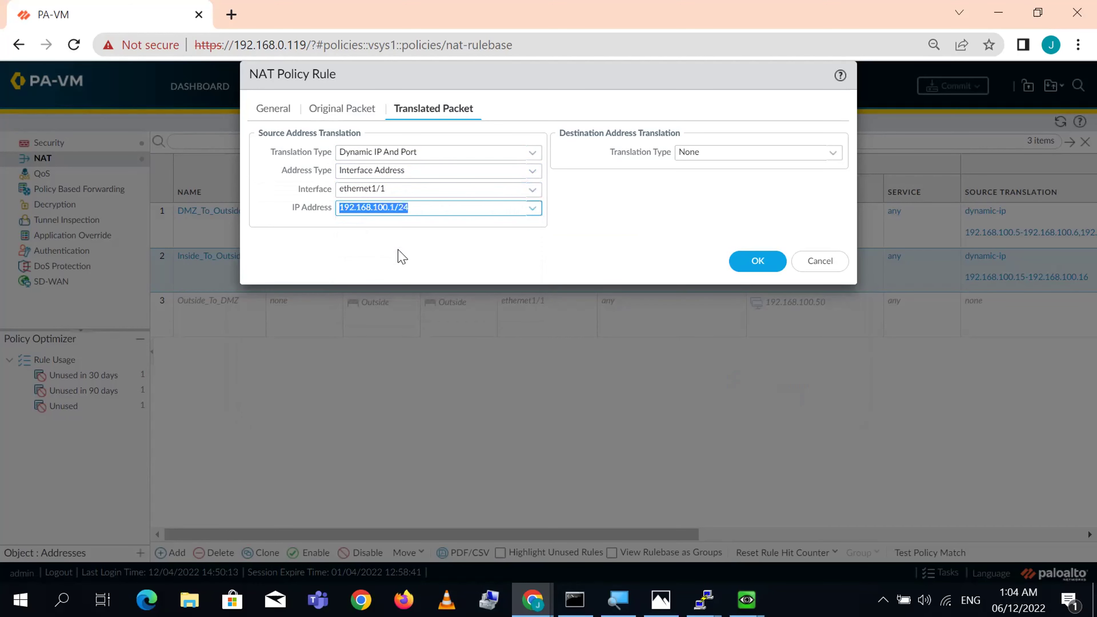
left_click(511, 248)
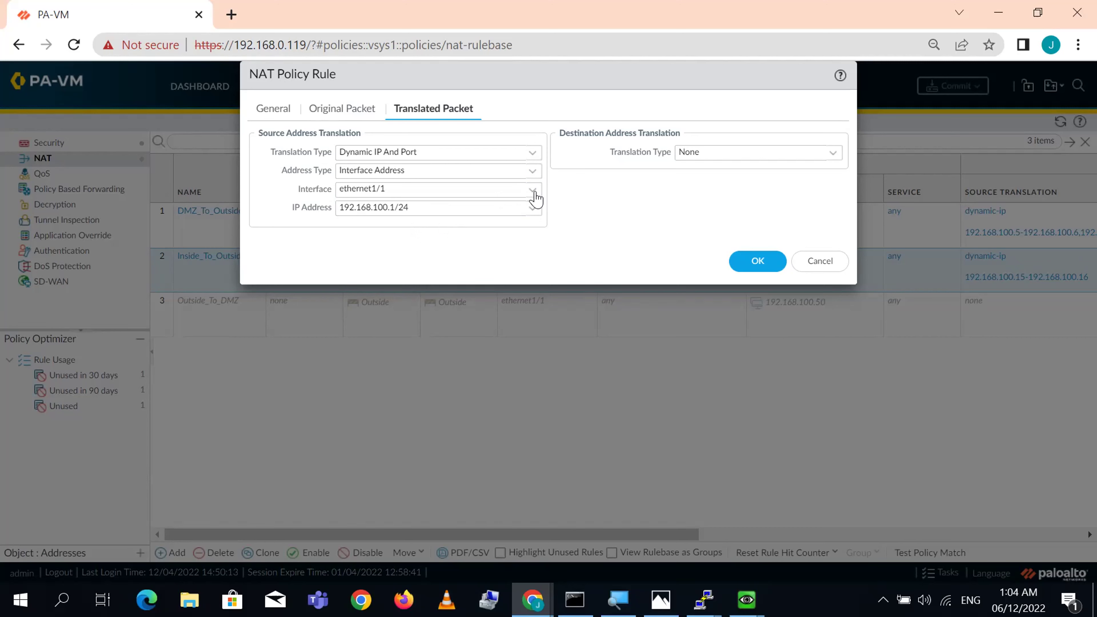
- Keep Interface Address as the type, save the rule, and commit the configuration
left_click(534, 172)
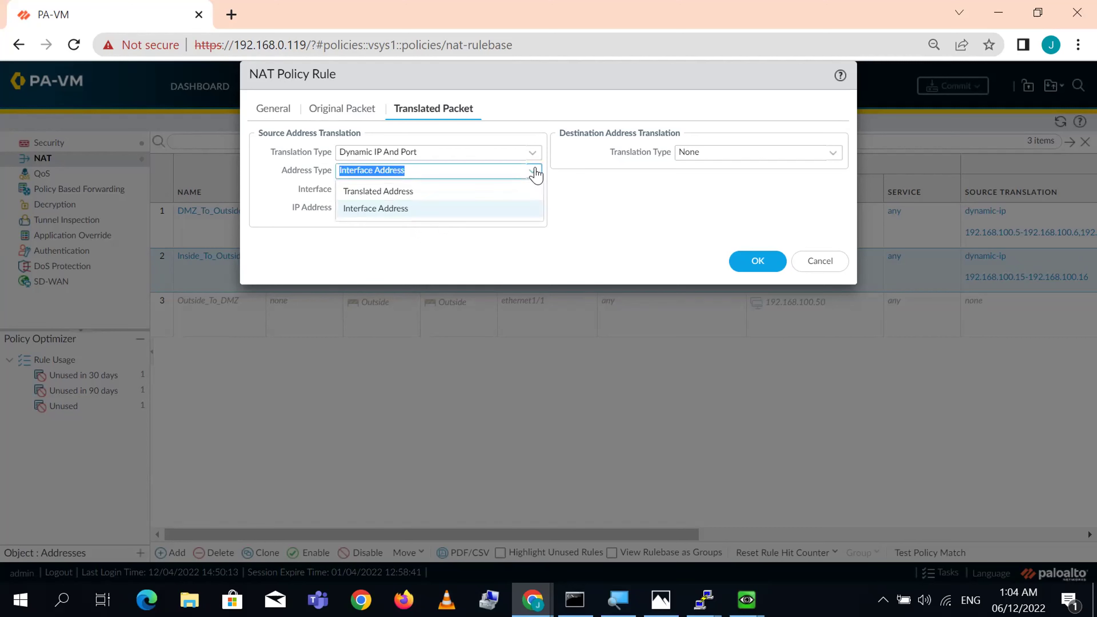
left_click(610, 272)
left_click(760, 270)
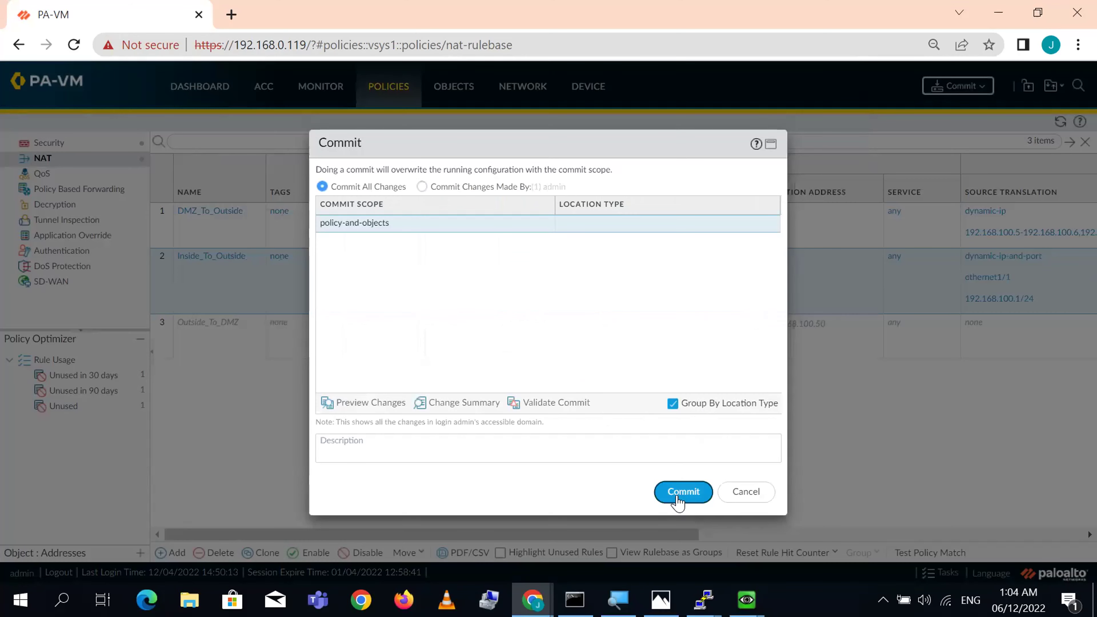
left_click(678, 497)
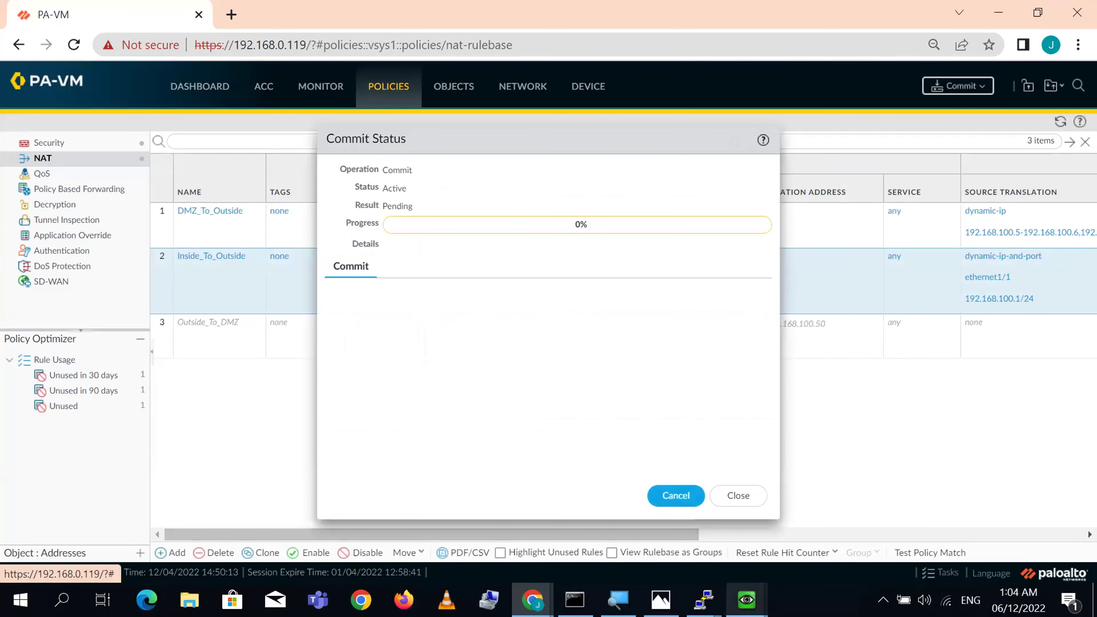
- Clear all firewall sessions with 'clear session all' in the firewall's PuTTY session
mouse_move(704, 600)
left_click(610, 530)
type("~")
key("Return")
key("Return")
key("Return")
key("Return")
type("clear ses")
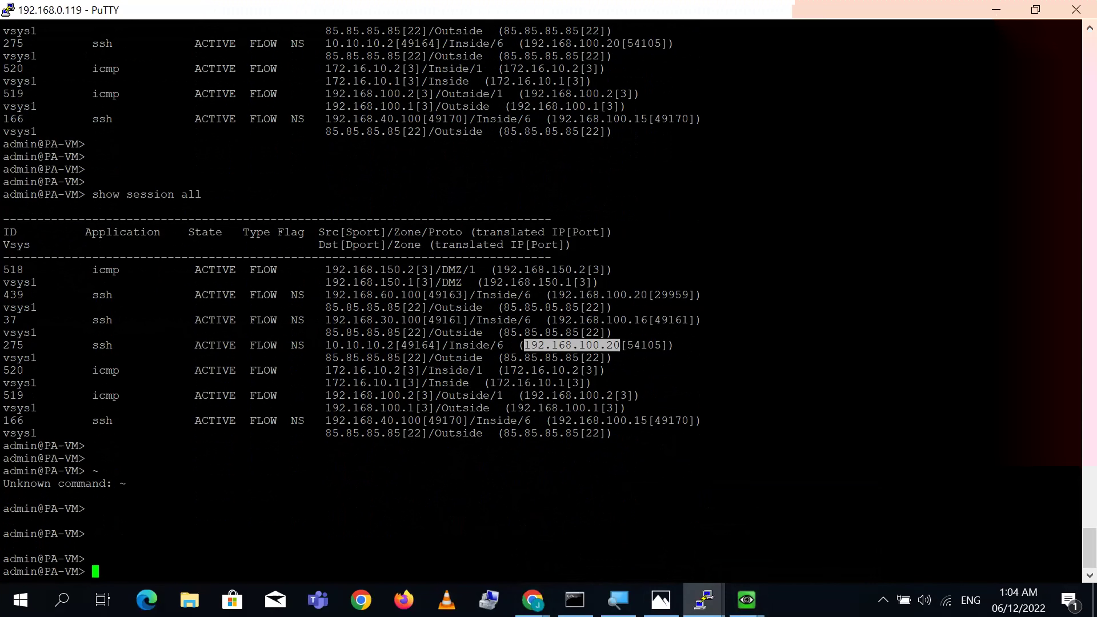
type("sion all")
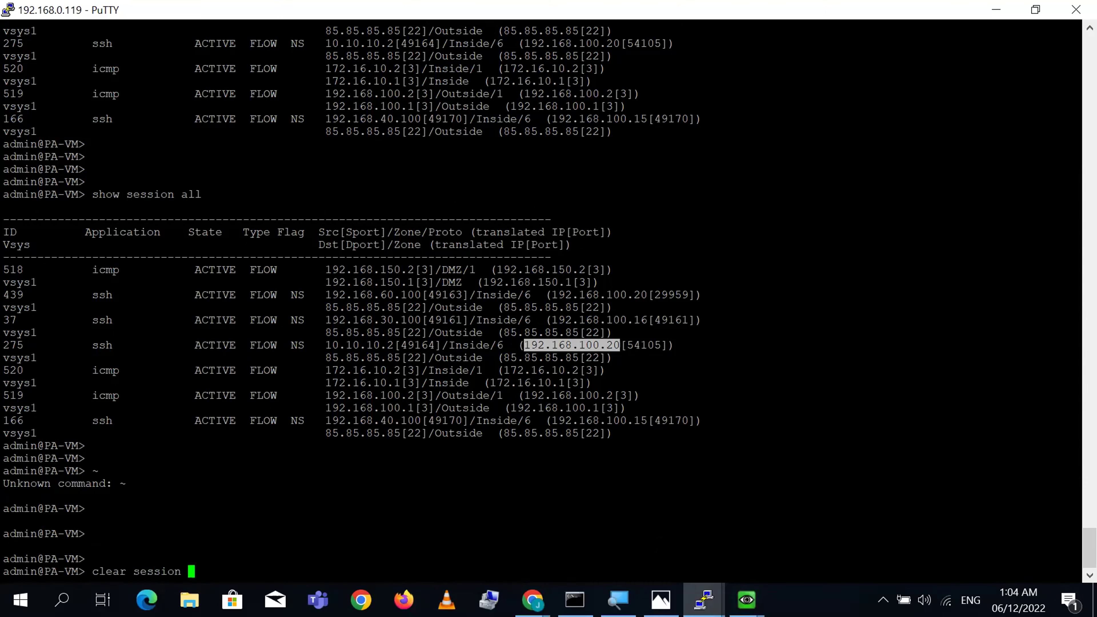
key("Return")
key("Return")
key("Return")
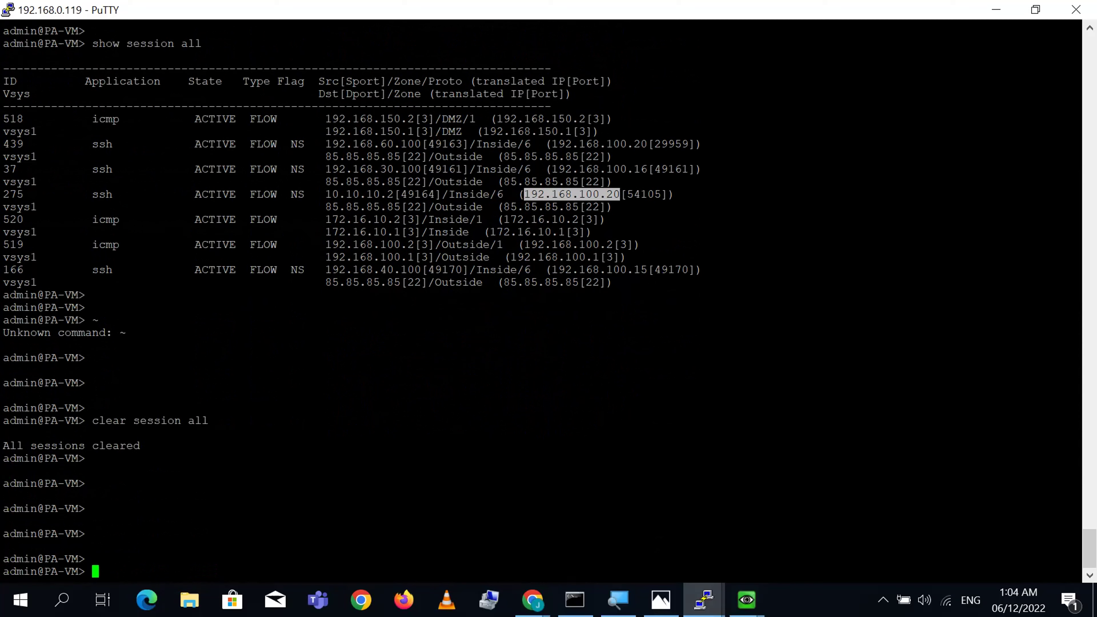
key("Return")
key("Return")
key("Return")
key("Return")
- List the running NAT IP pools with 'show running ippool'
type("show ip")
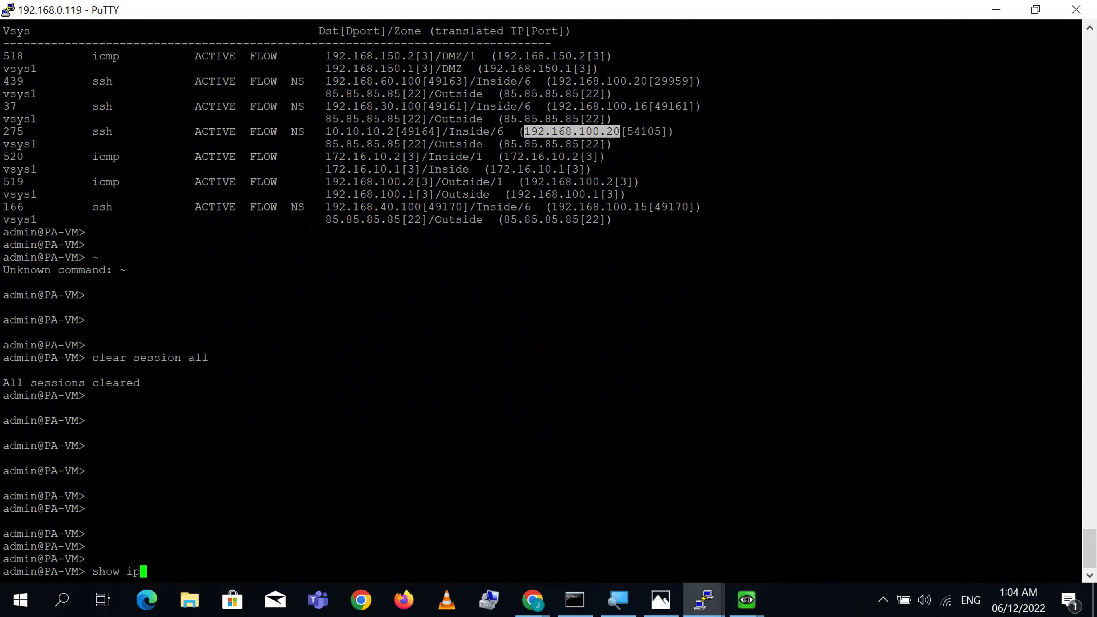
key("BackSpace")
key("BackSpace")
type("running o")
key("BackSpace")
type("ippool")
key("Return")
key("Return")
key("Return")
key("Return")
key("Return")
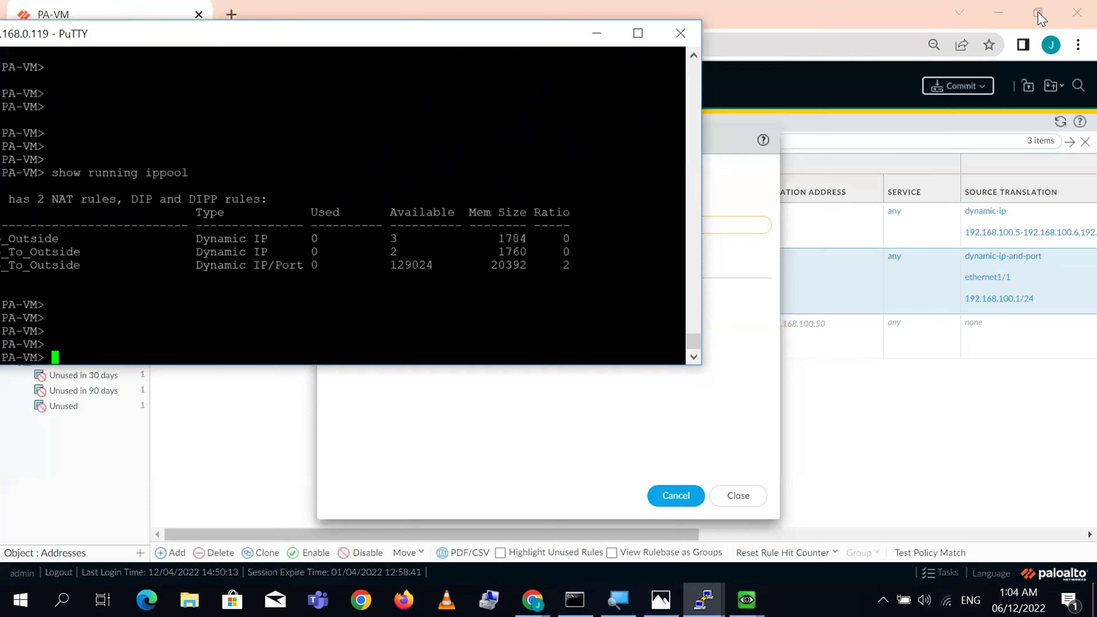
- Arrange the terminal and commit progress windows side by side, keeping the firewall terminal in front
left_click(1036, 9)
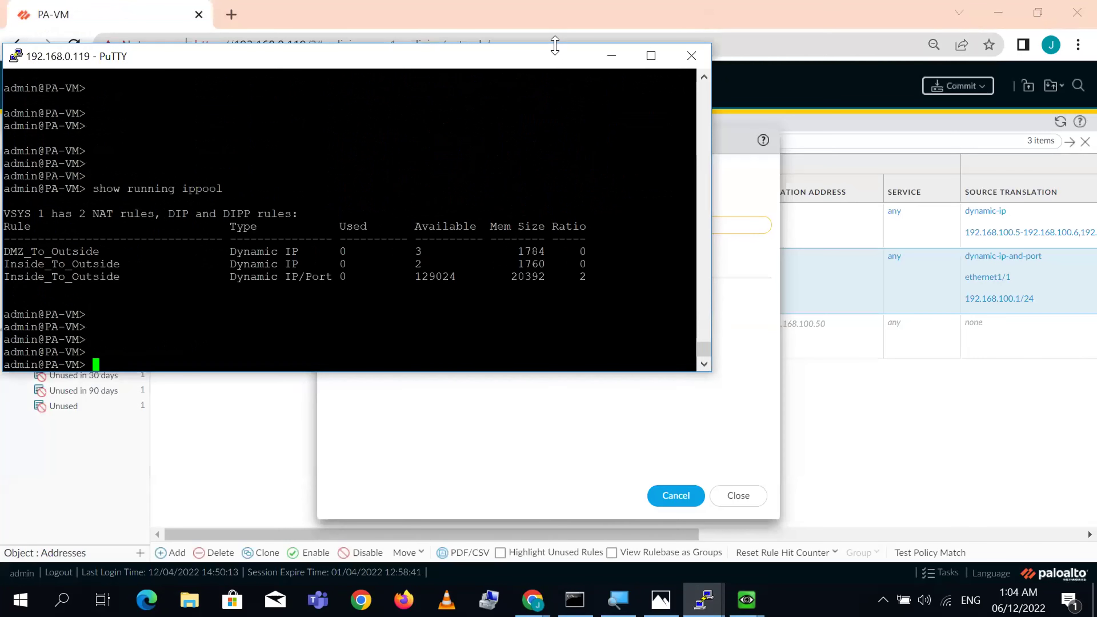
left_click_drag(560, 57, 557, 15)
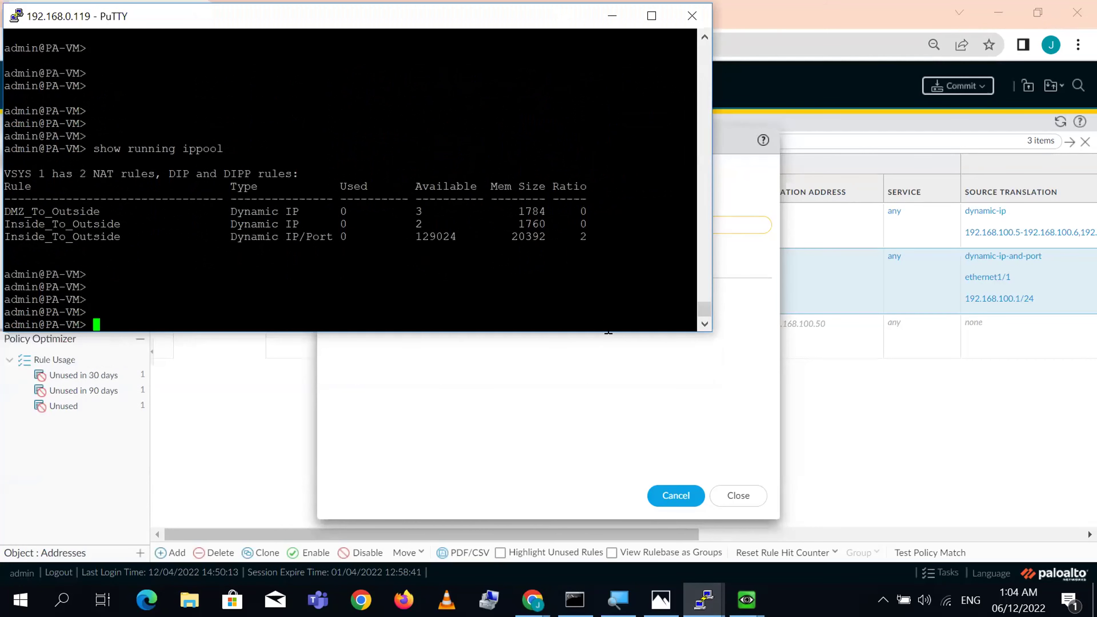
left_click(596, 407)
left_click_drag(565, 138, 861, 191)
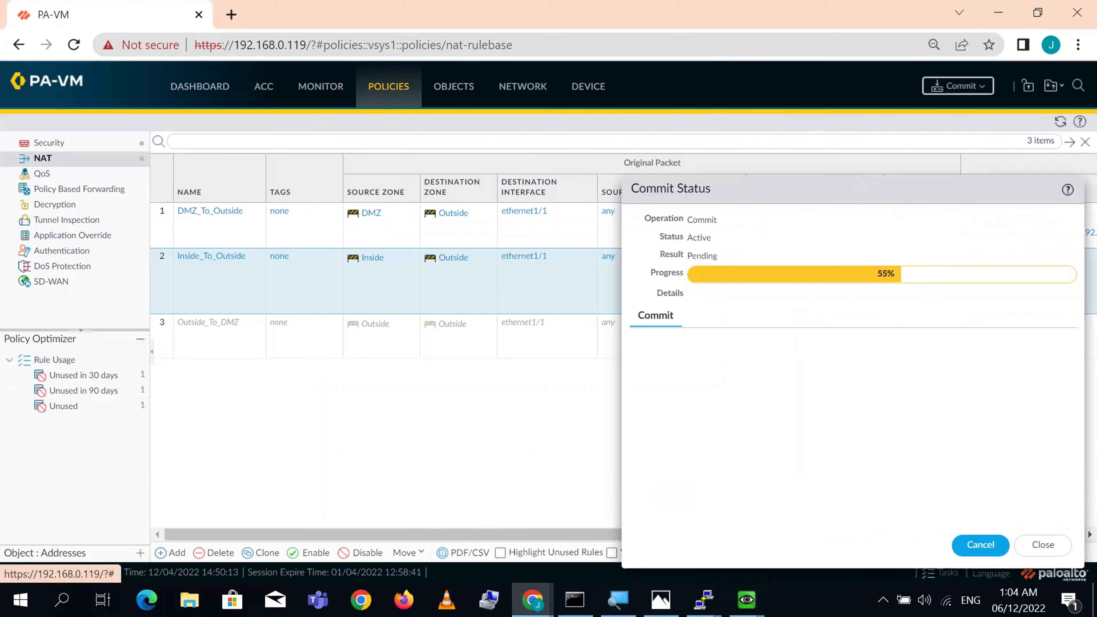
left_click(705, 600)
left_click(602, 541)
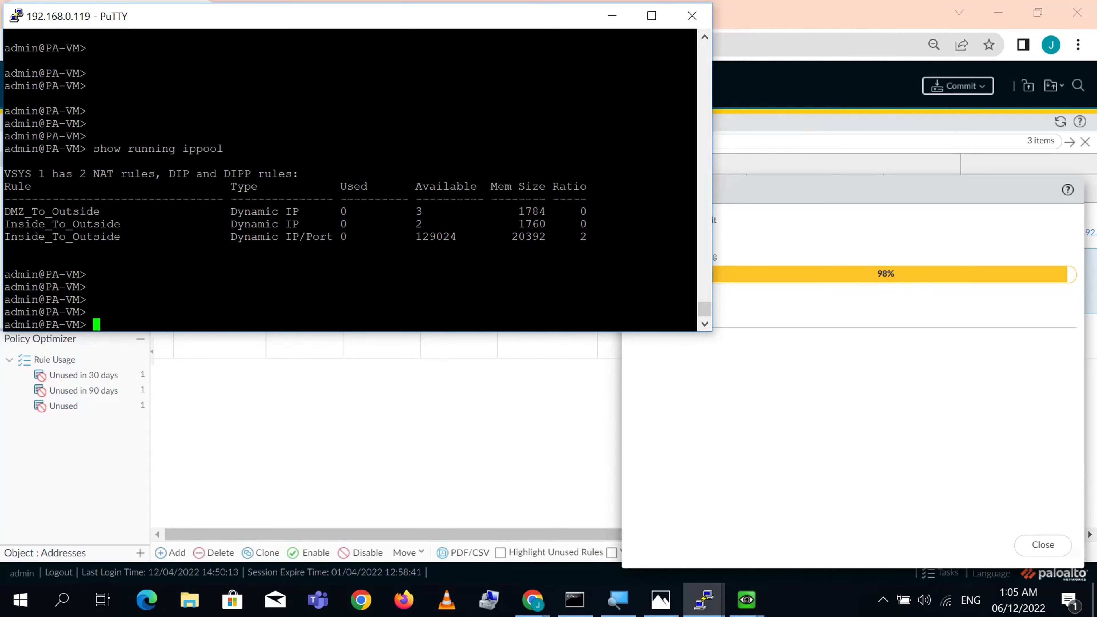
- Highlight the Inside_To_Outside Dynamic IP and Dynamic IP/Port pool rows in the output
triple_click(258, 225)
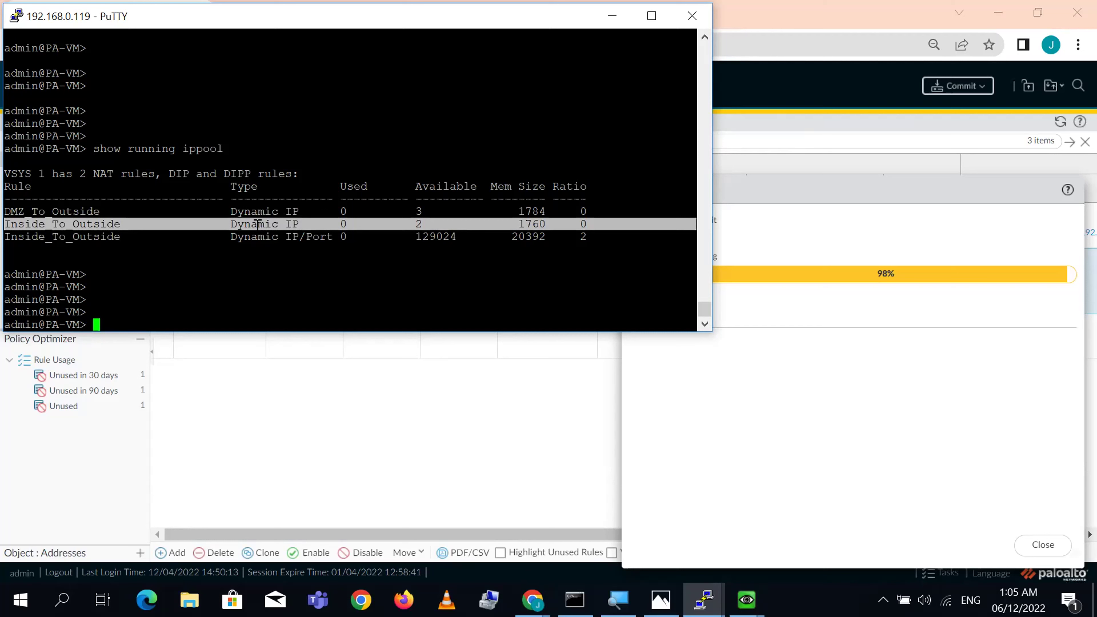
left_click(95, 228)
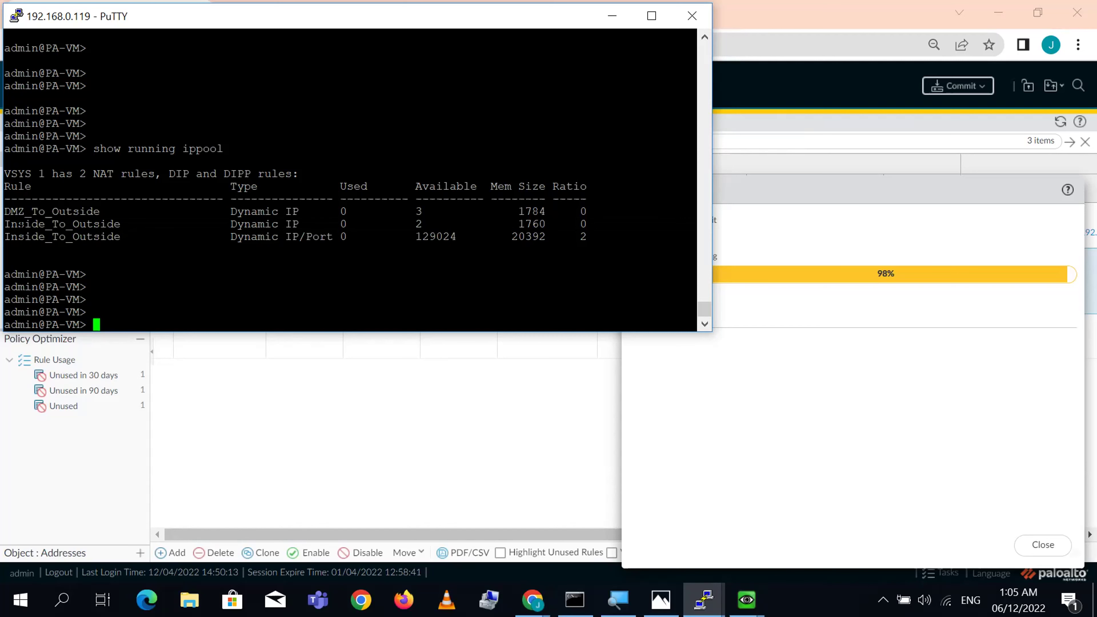
left_click_drag(5, 224, 329, 231)
left_click(328, 232)
triple_click(267, 237)
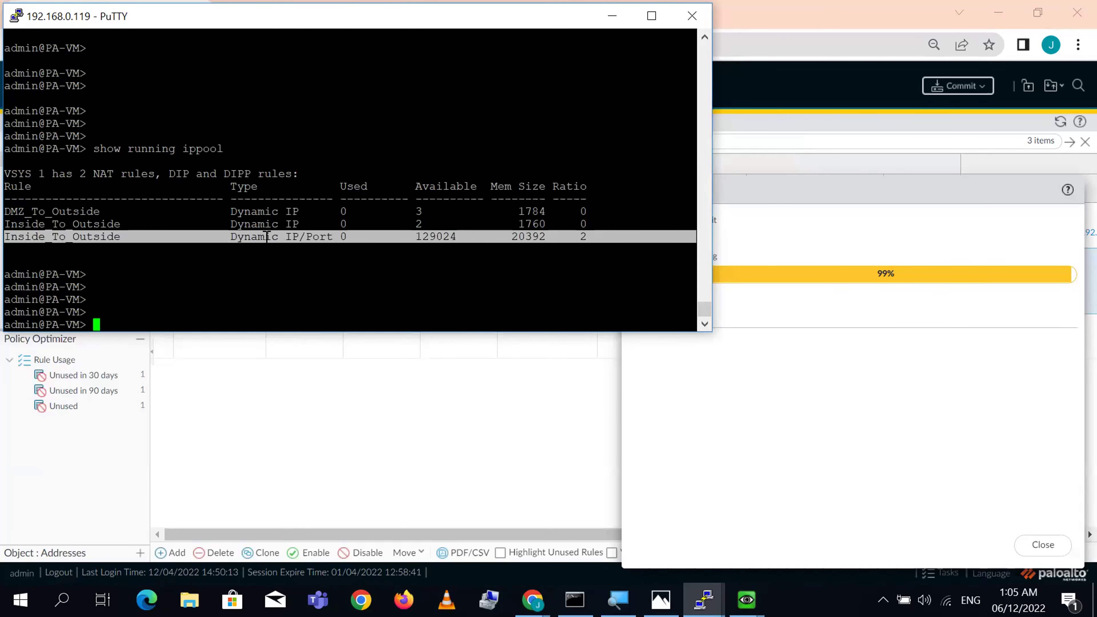
double_click(309, 237)
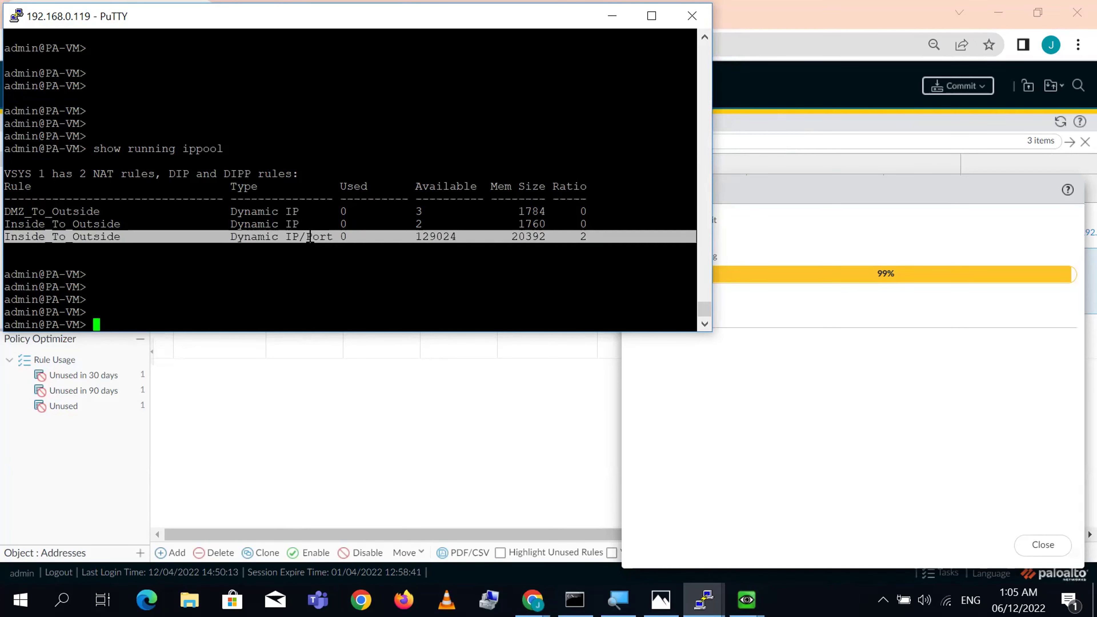
left_click(309, 236)
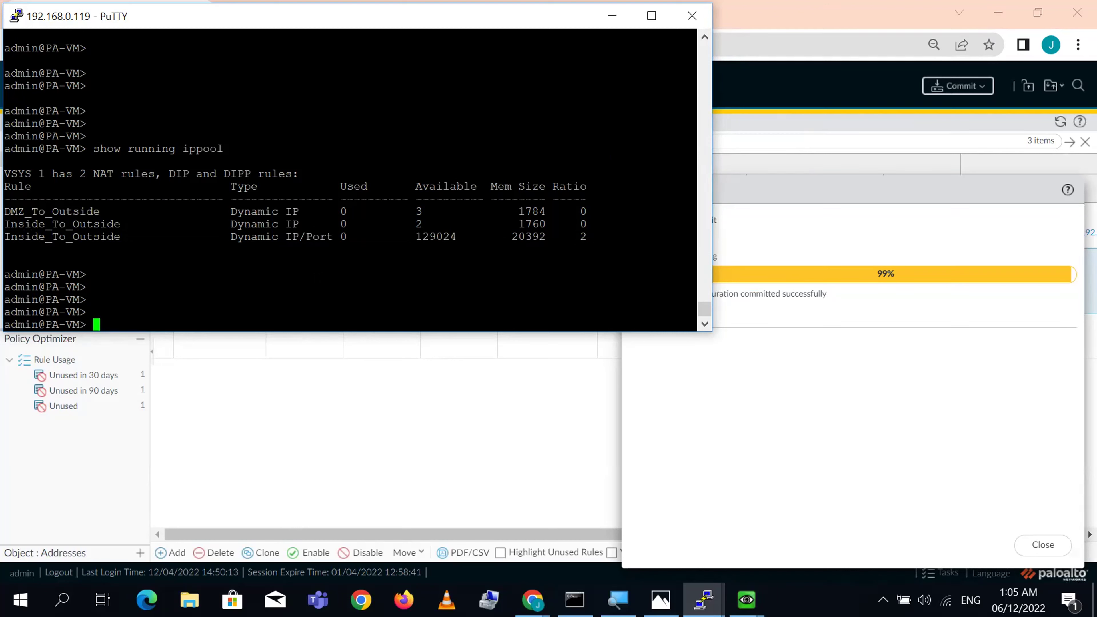
- Rerun 'show running ippool' after the commit and compare the Inside_To_Outside pool rows
key("Up")
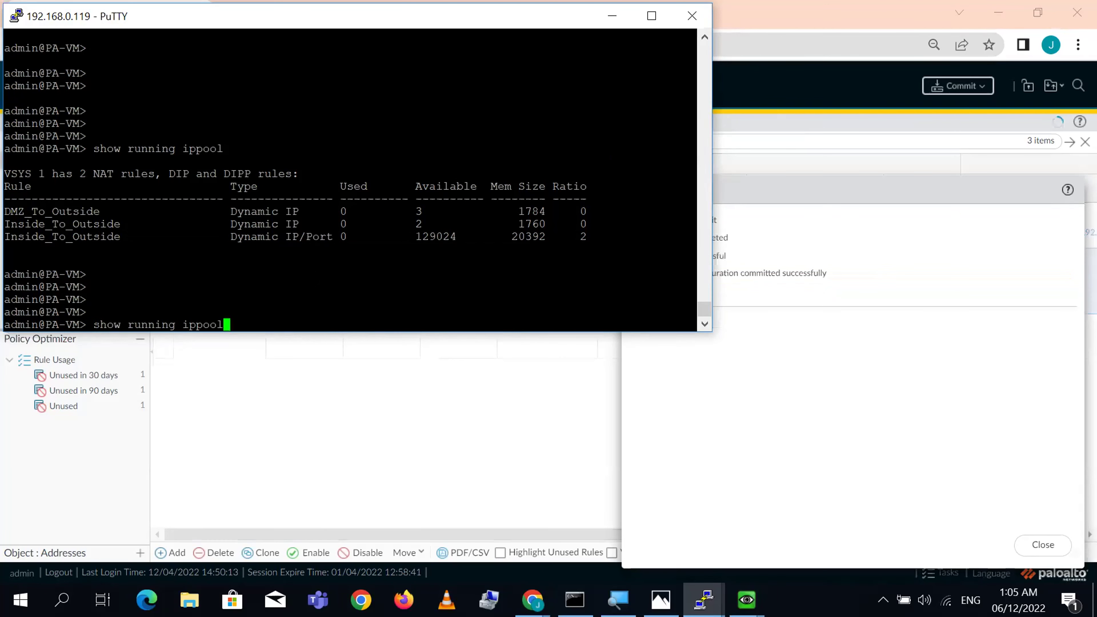
key("Return")
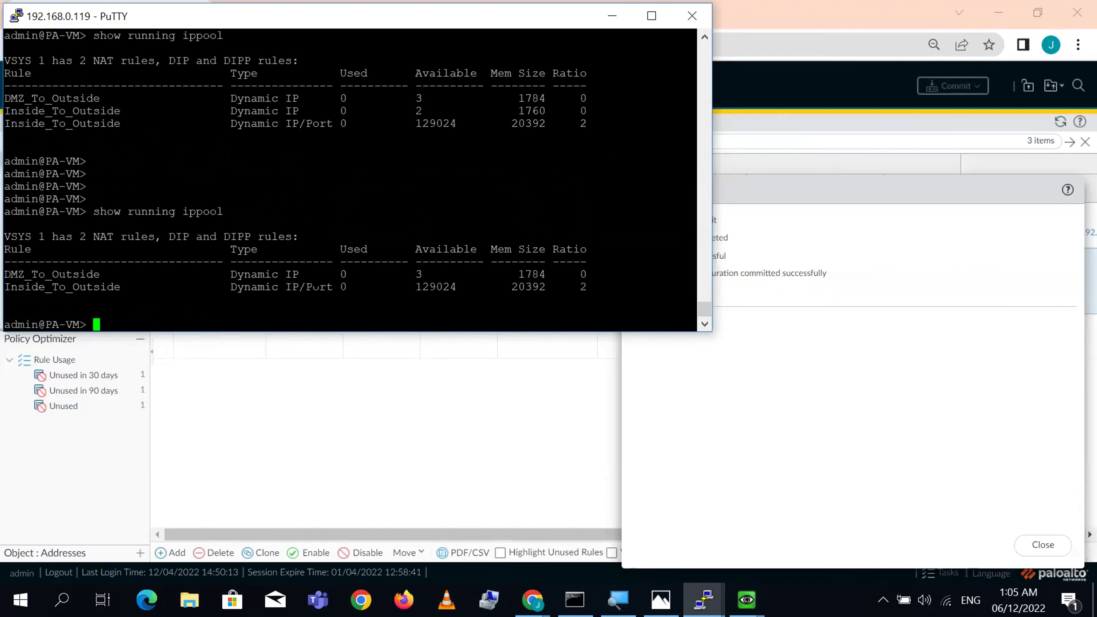
triple_click(275, 111)
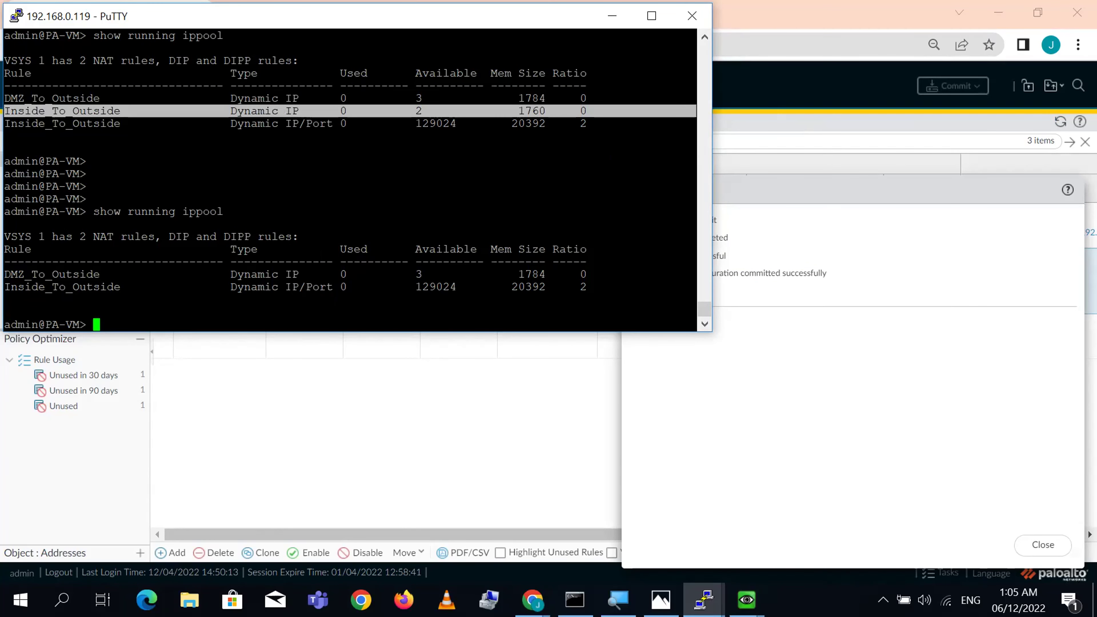
double_click(291, 287)
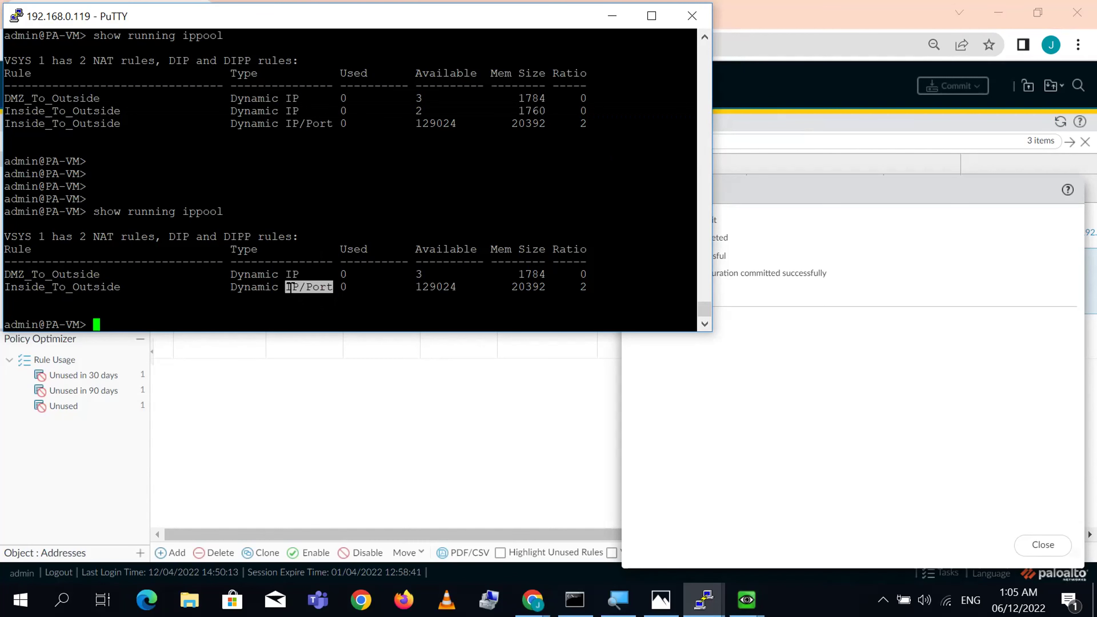
left_click(705, 600)
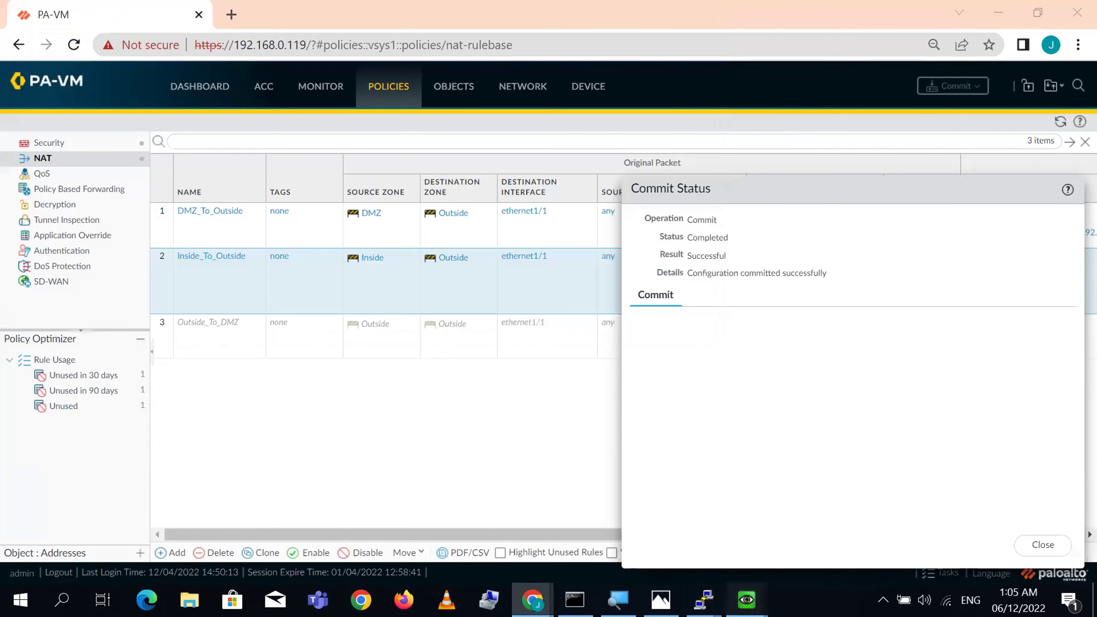
- Duplicate the 85.85.85.85 SSH session on the Oracle and CCTV VM consoles
mouse_move(746, 599)
left_click(930, 517)
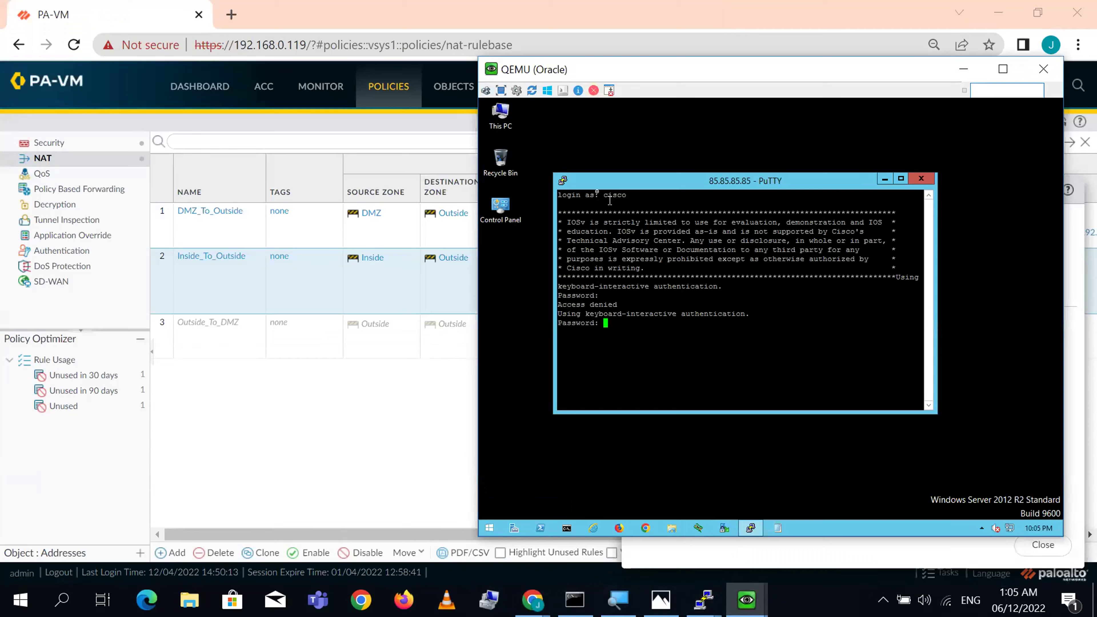
left_click(563, 181)
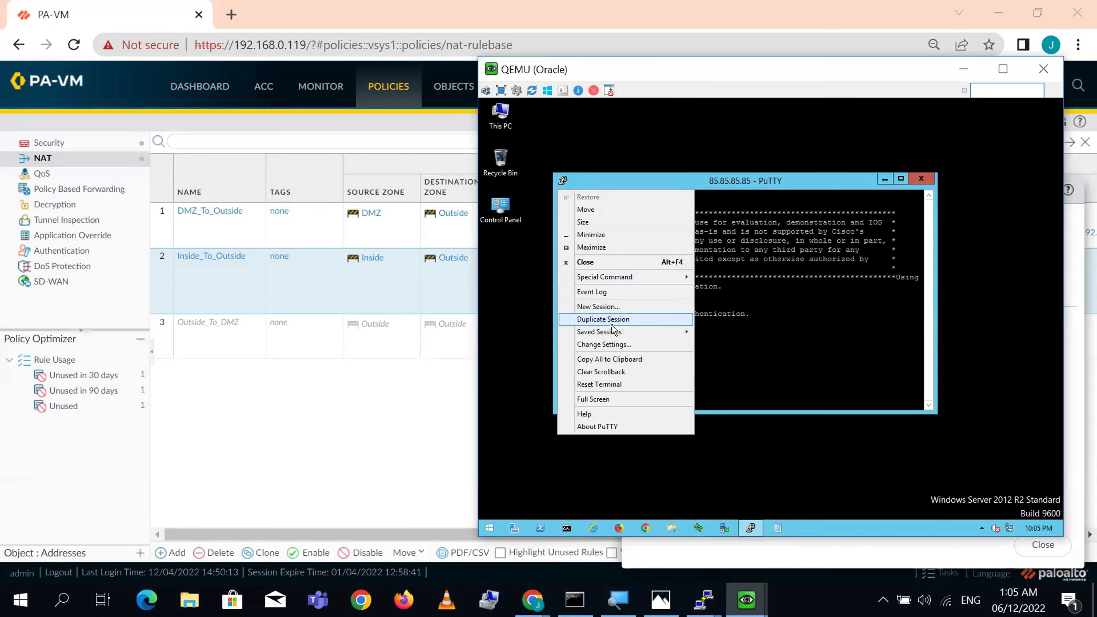
left_click(612, 321)
left_click(746, 600)
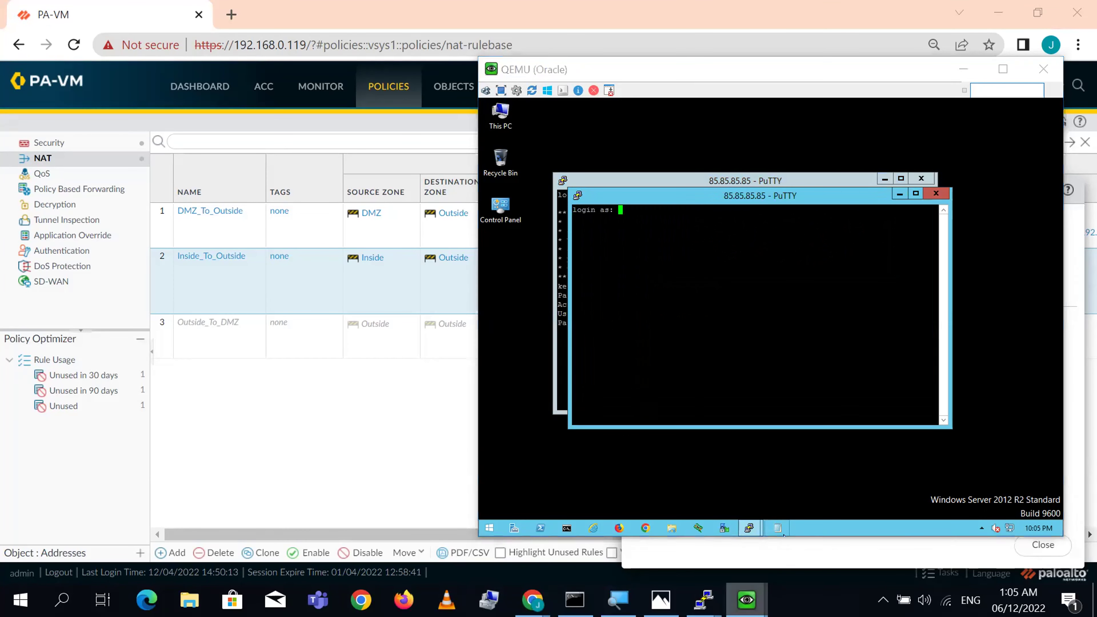
left_click(813, 532)
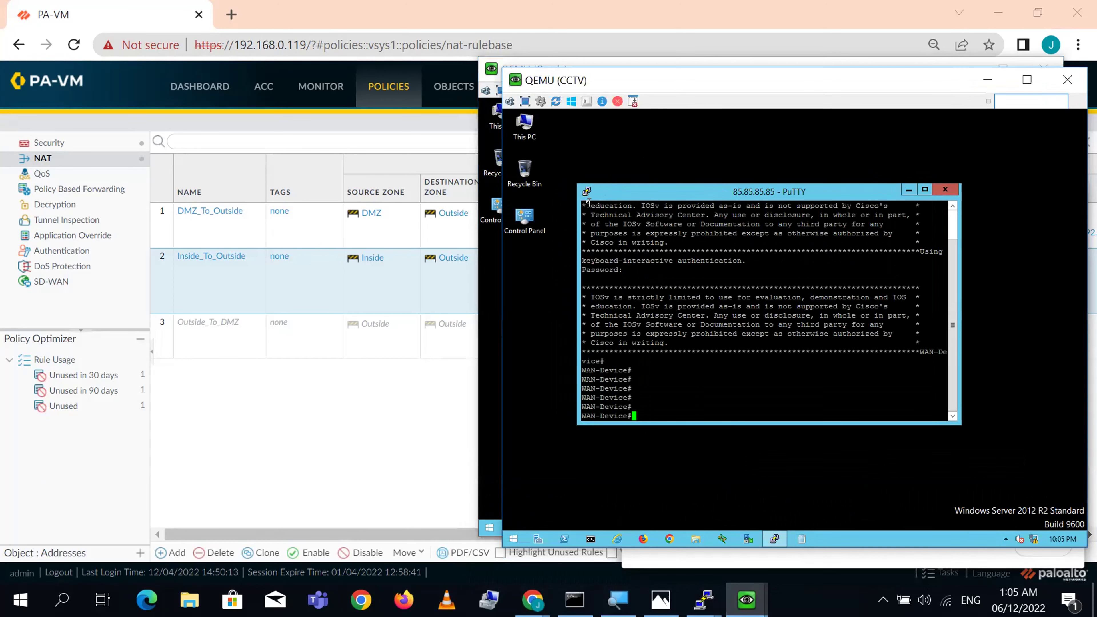
left_click(587, 192)
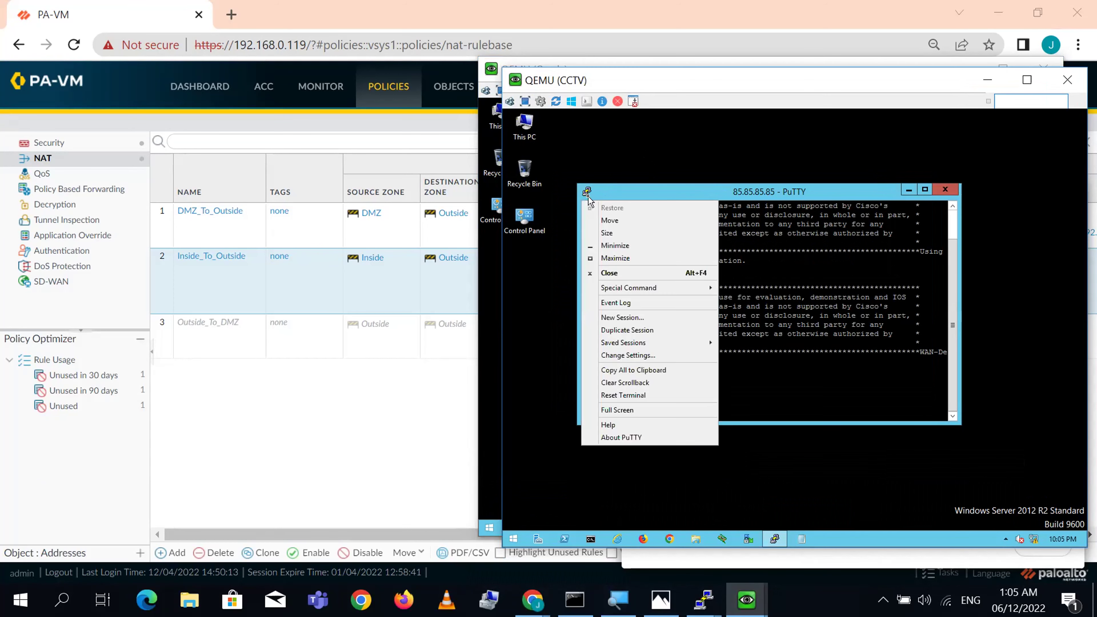
left_click(627, 333)
- Duplicate the 85.85.85.85 SSH session on the Print and DB VM consoles
left_click(747, 599)
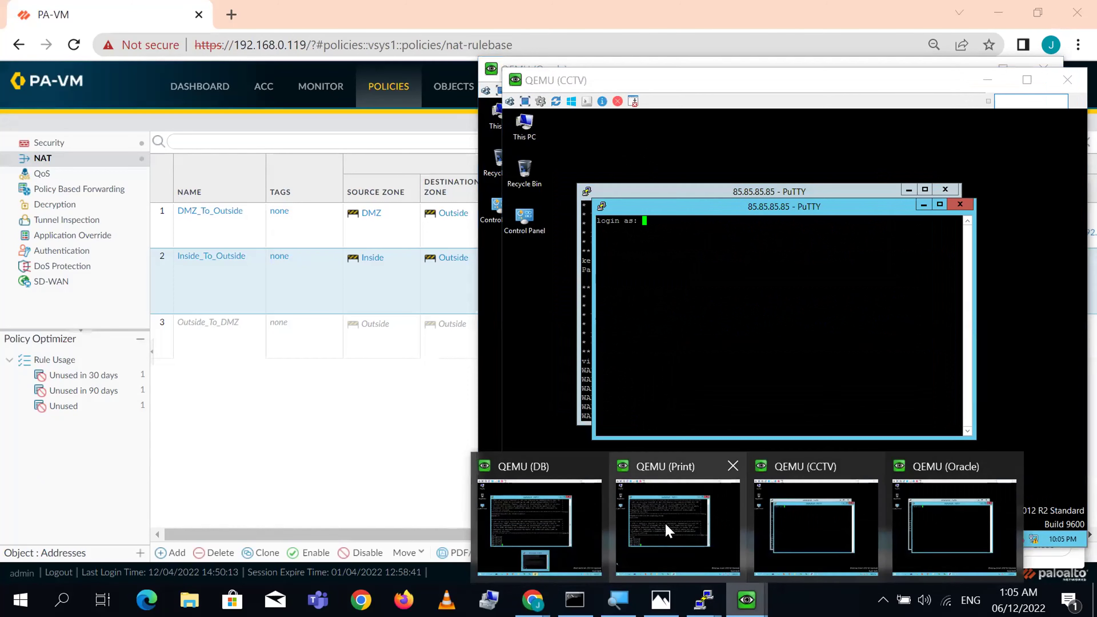
left_click(676, 534)
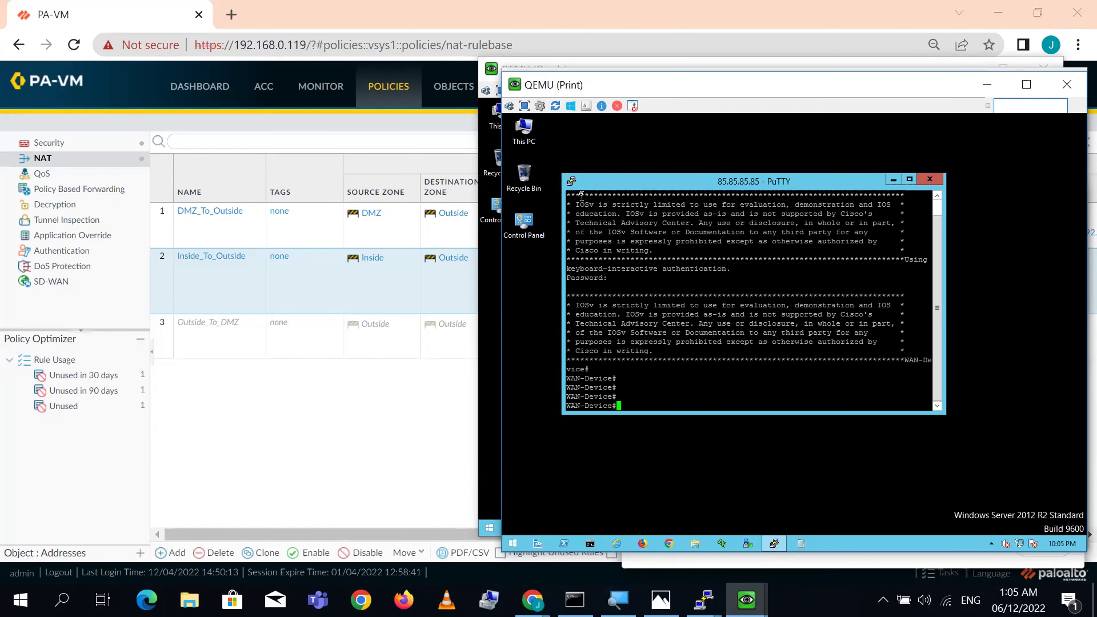
left_click(573, 184)
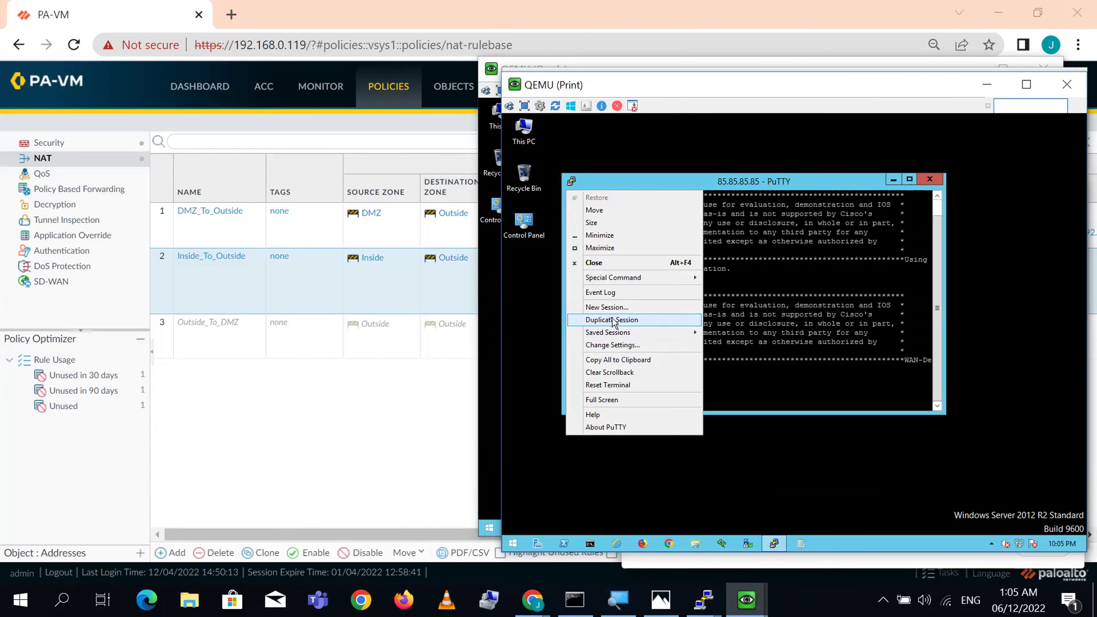
left_click(614, 319)
mouse_move(747, 599)
left_click(536, 511)
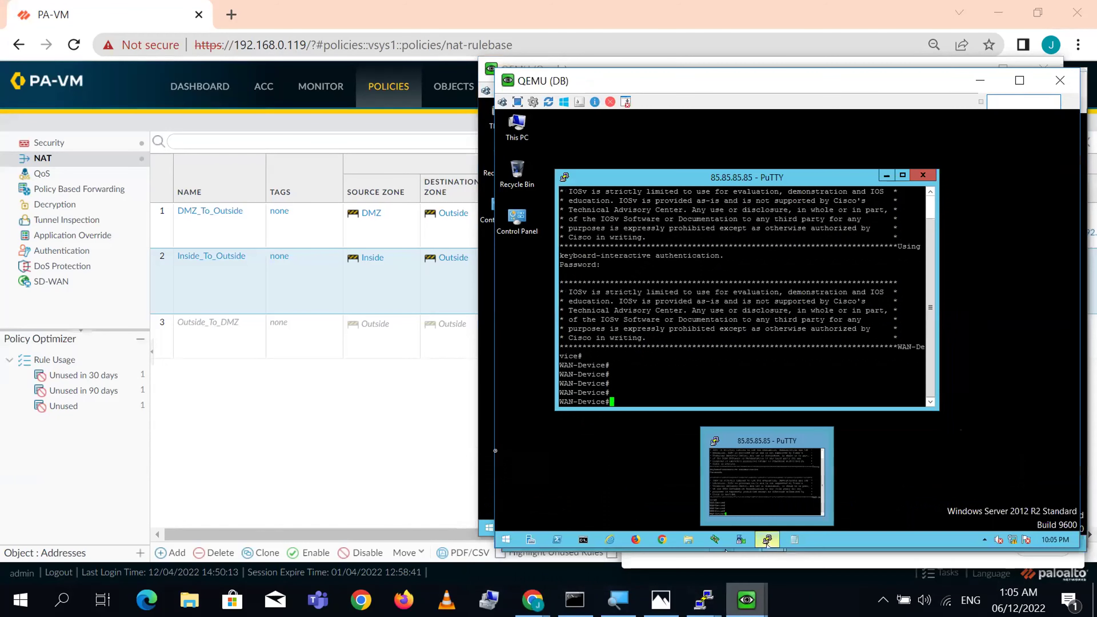
left_click(565, 178)
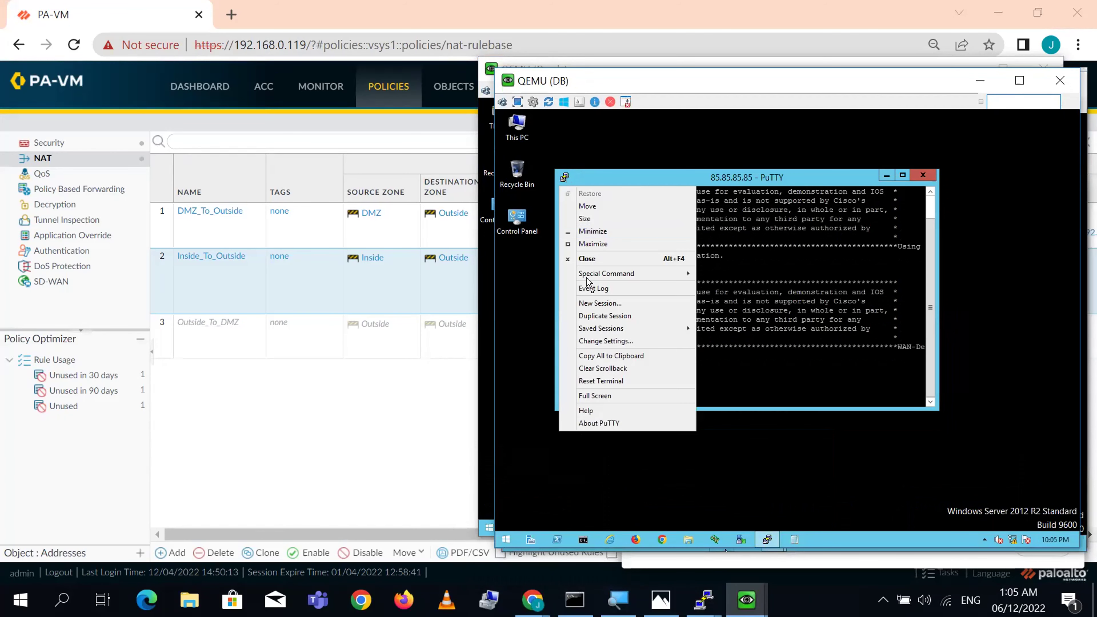
left_click(610, 316)
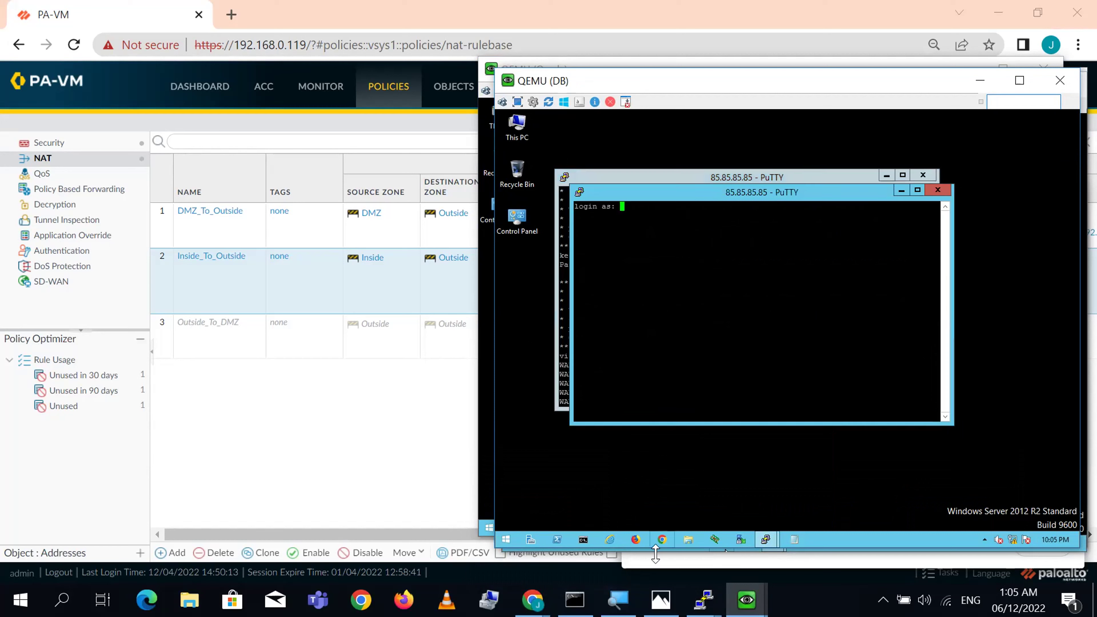
- Rerun 'show running ippool' and compare Inside_To_Outside's available count dropping from 129024 to 129020
mouse_move(698, 593)
left_click(595, 523)
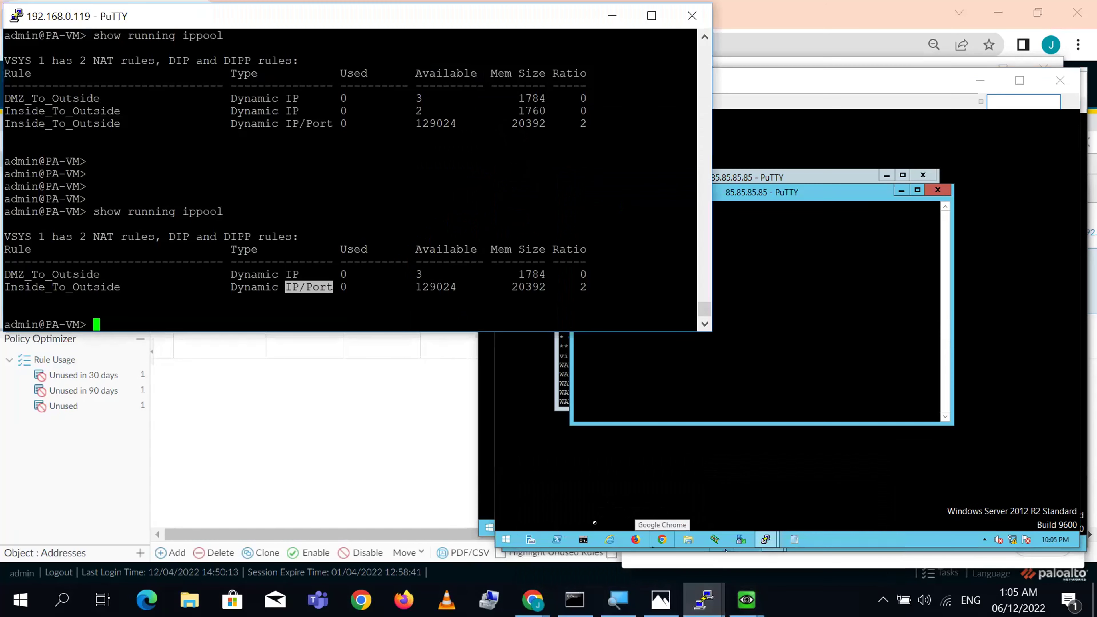
key("Up")
key("Return")
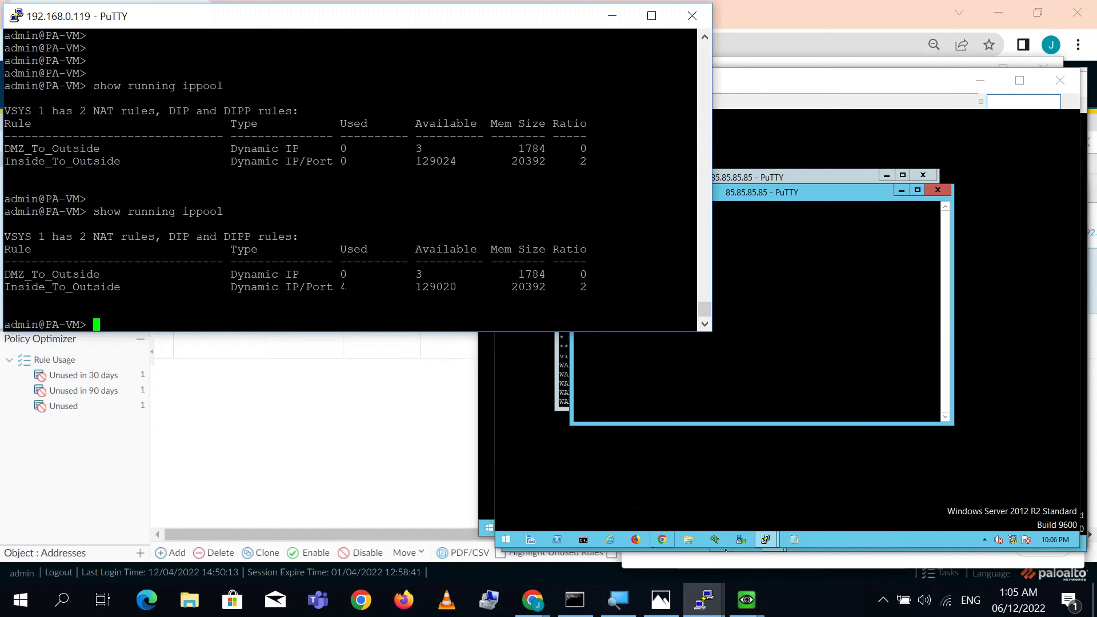
triple_click(252, 286)
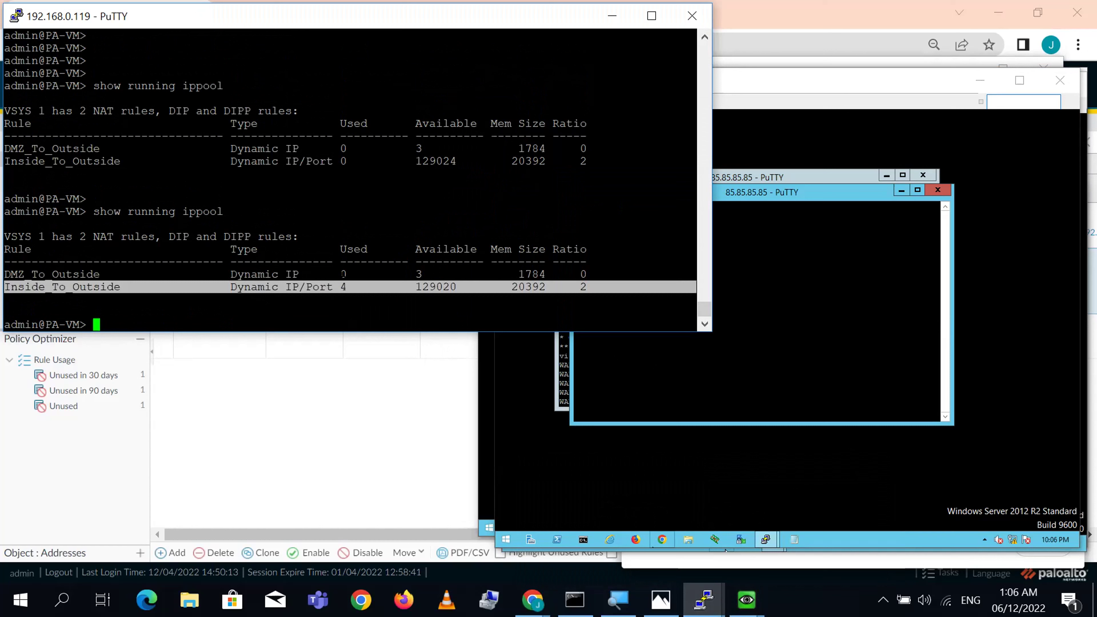
double_click(435, 161)
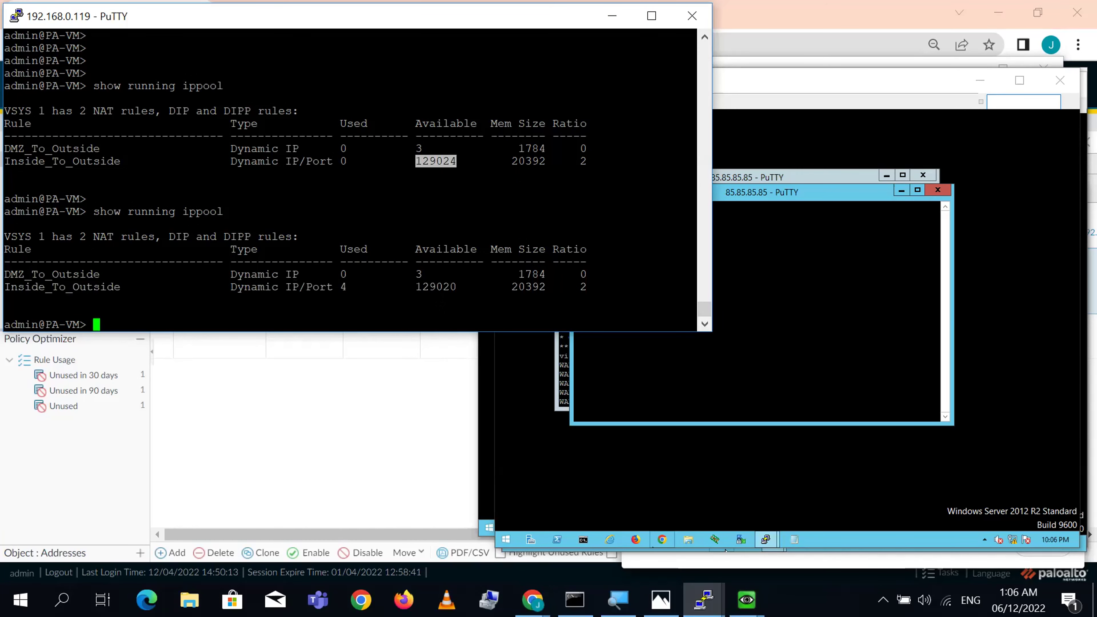
triple_click(252, 286)
left_click(252, 286)
double_click(445, 287)
left_click(409, 515)
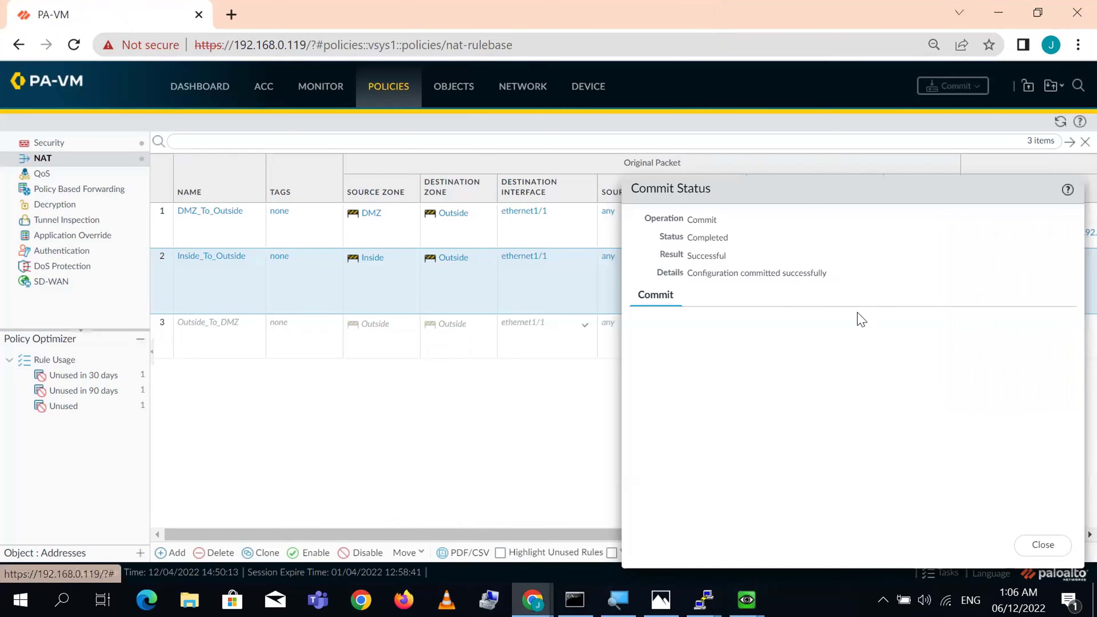
- Open the Inside_To_Outside NAT rule and set its translated address type to Translated Address
left_click(1047, 544)
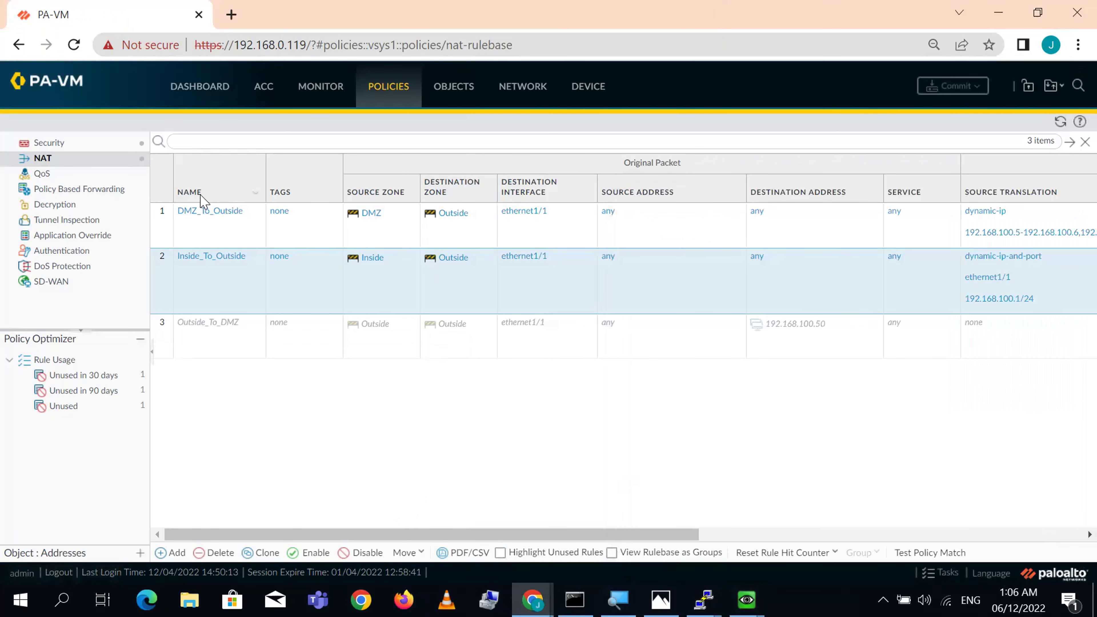
left_click(210, 258)
left_click(433, 221)
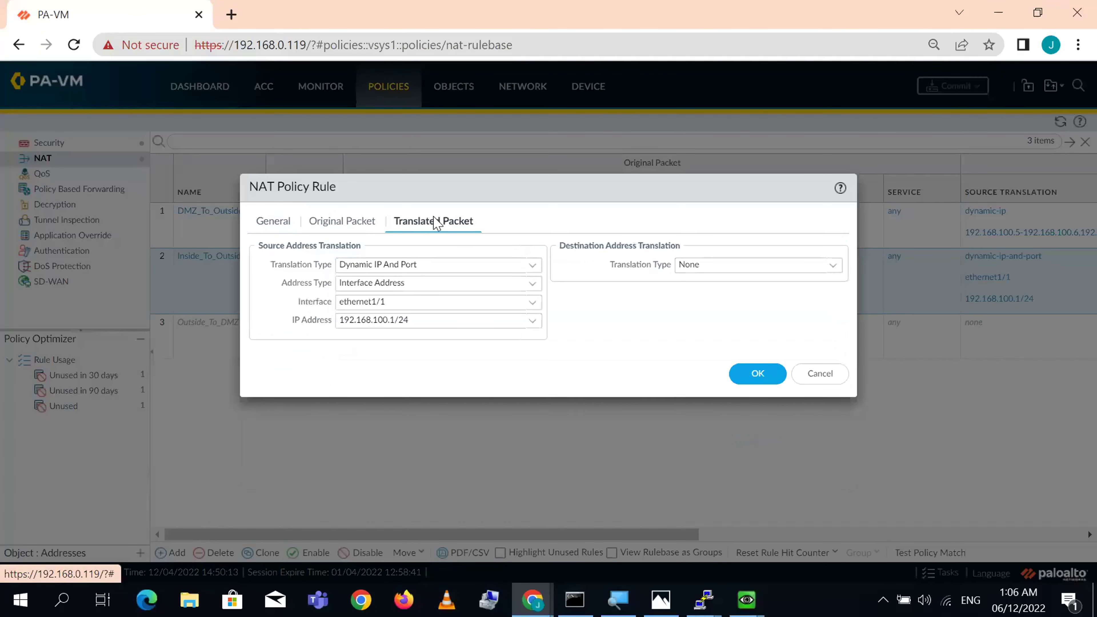
left_click(534, 284)
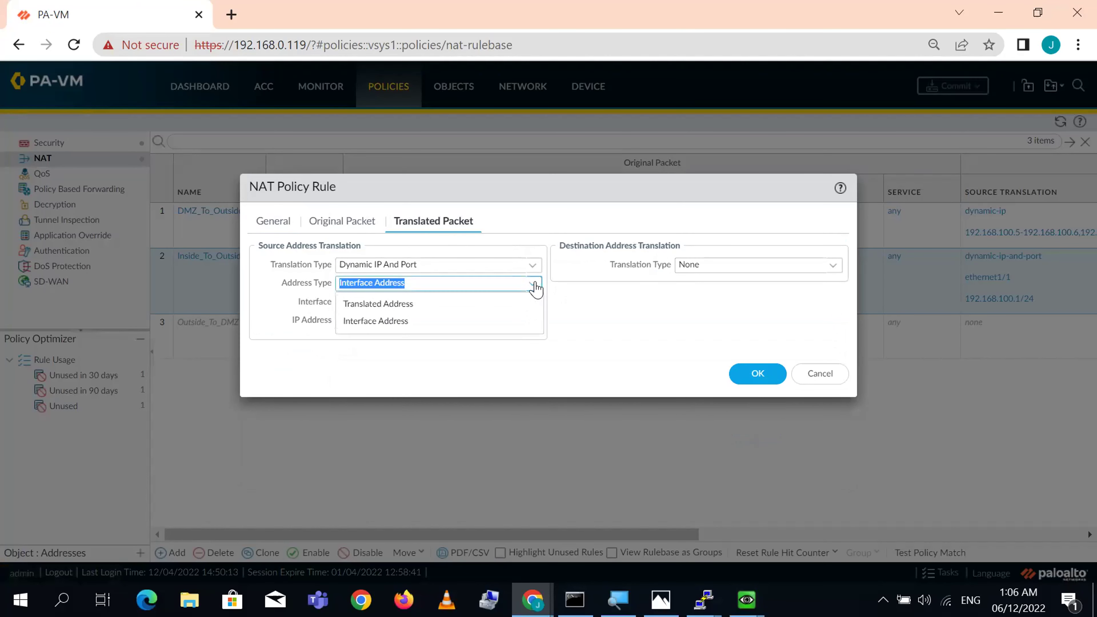
left_click(422, 307)
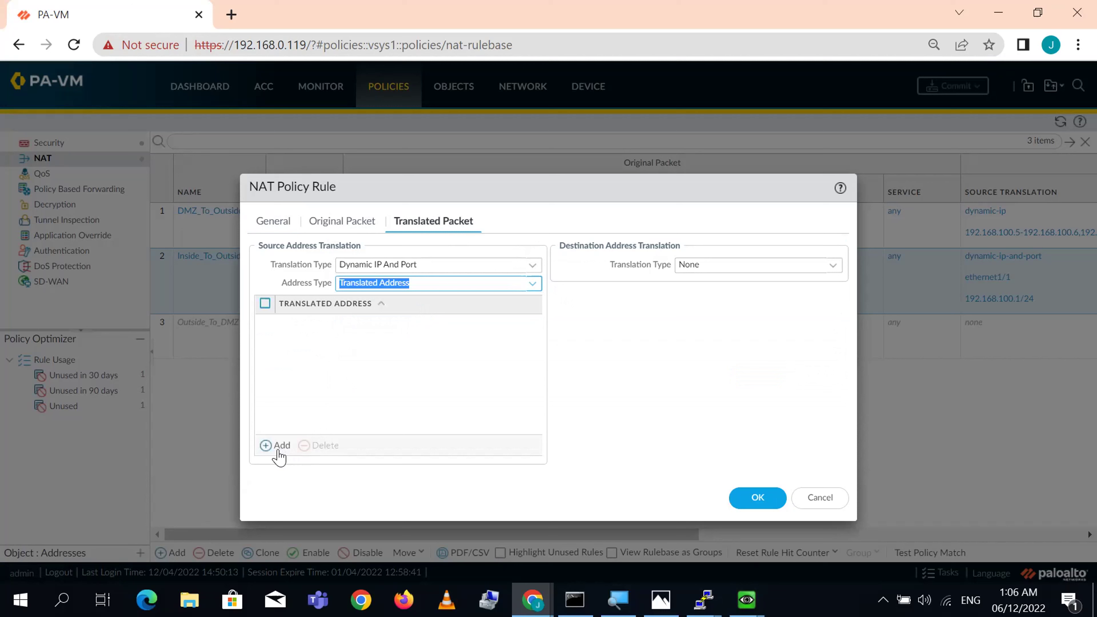
- Set the source translation type to Dynamic IP And Port, keeping Translated Address as the address type
left_click(277, 445)
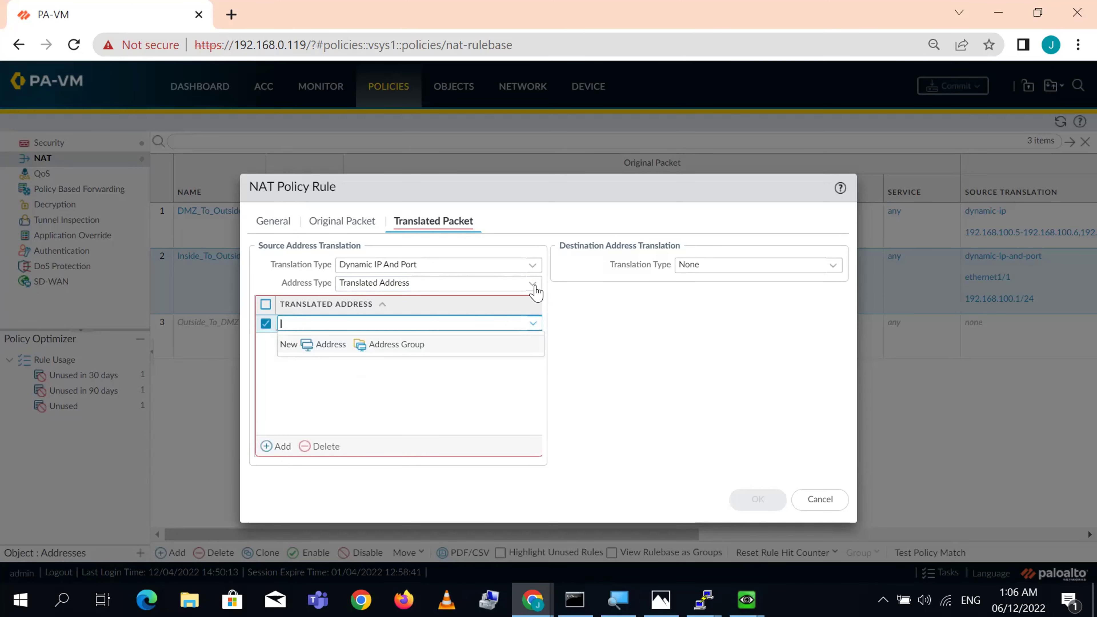
left_click(534, 265)
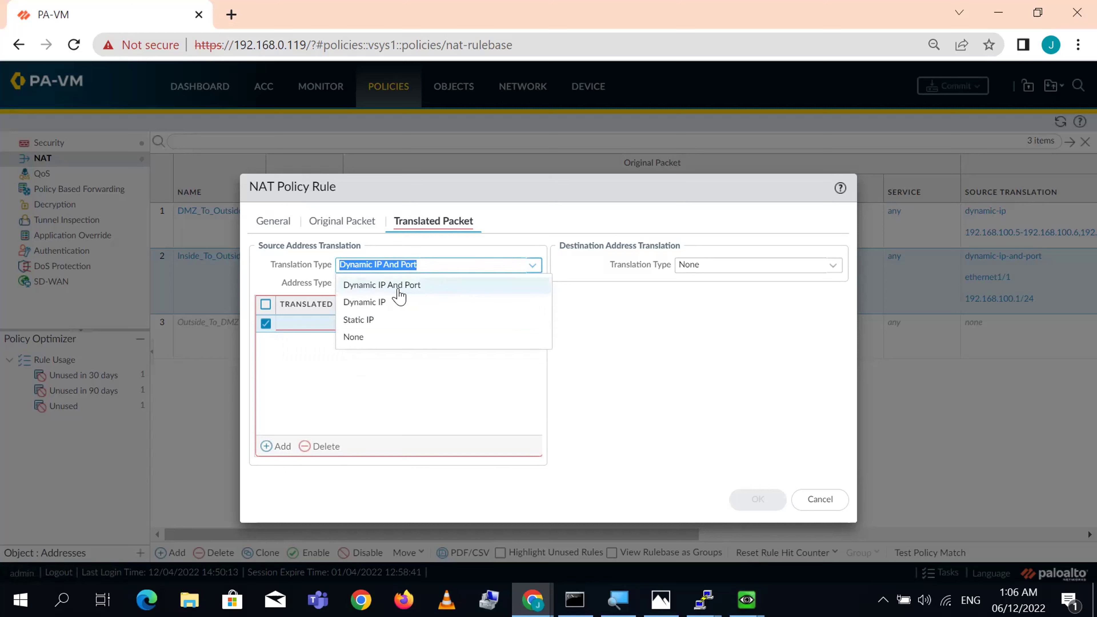
left_click(377, 305)
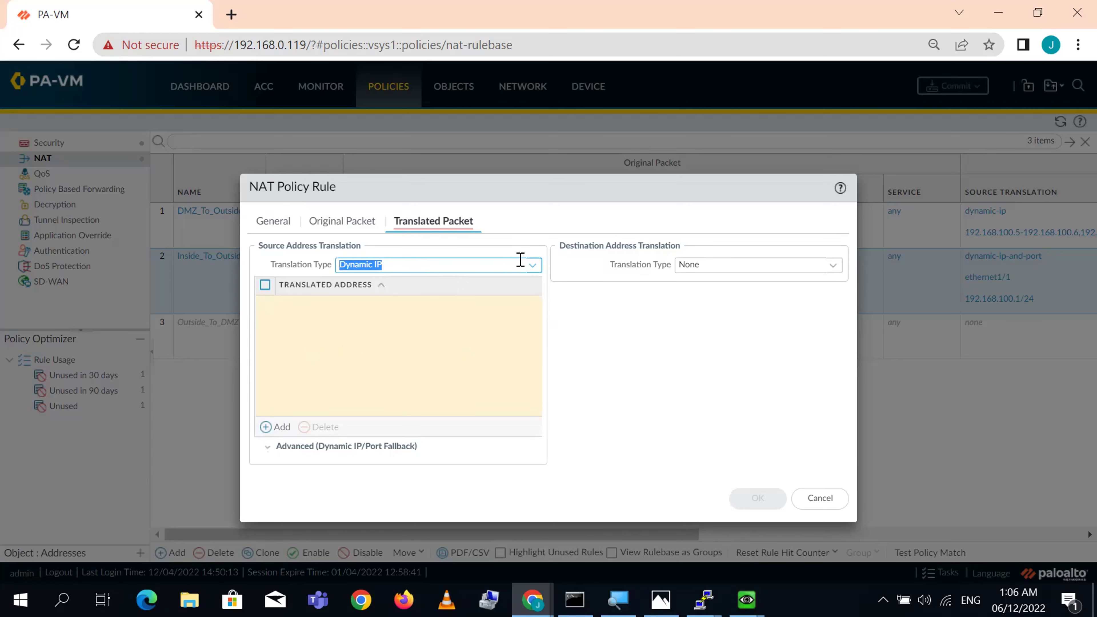
left_click(531, 267)
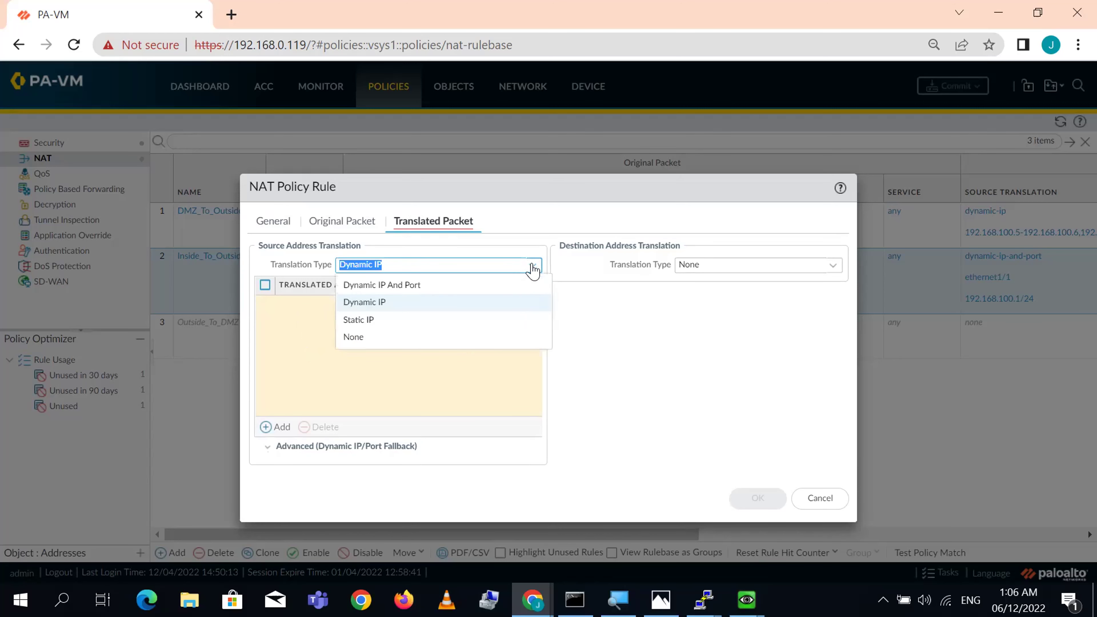
left_click(404, 286)
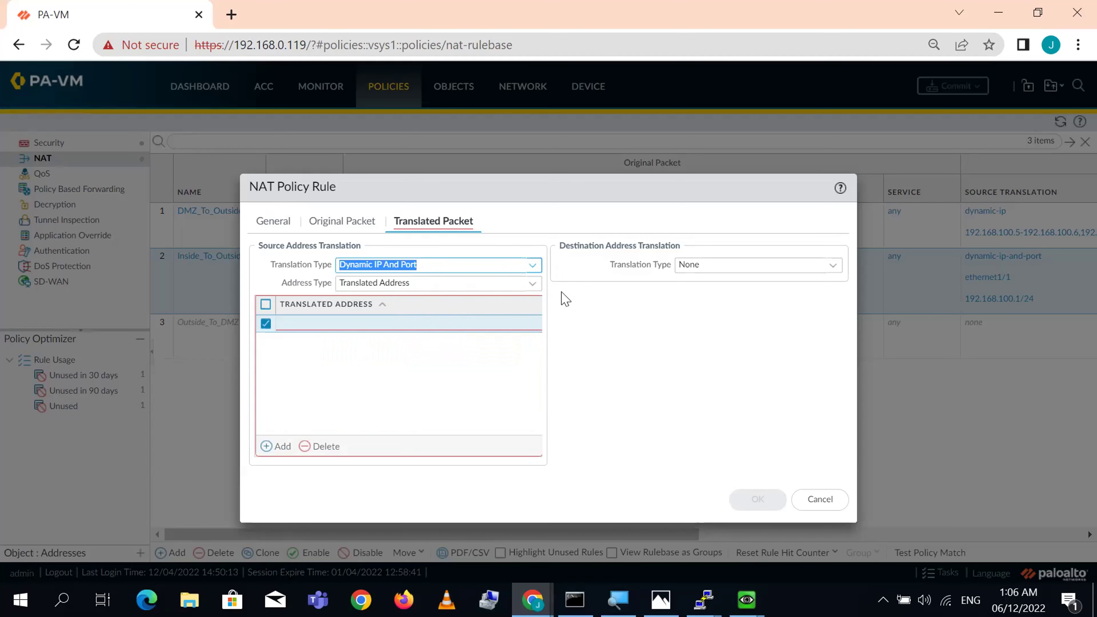
left_click(533, 283)
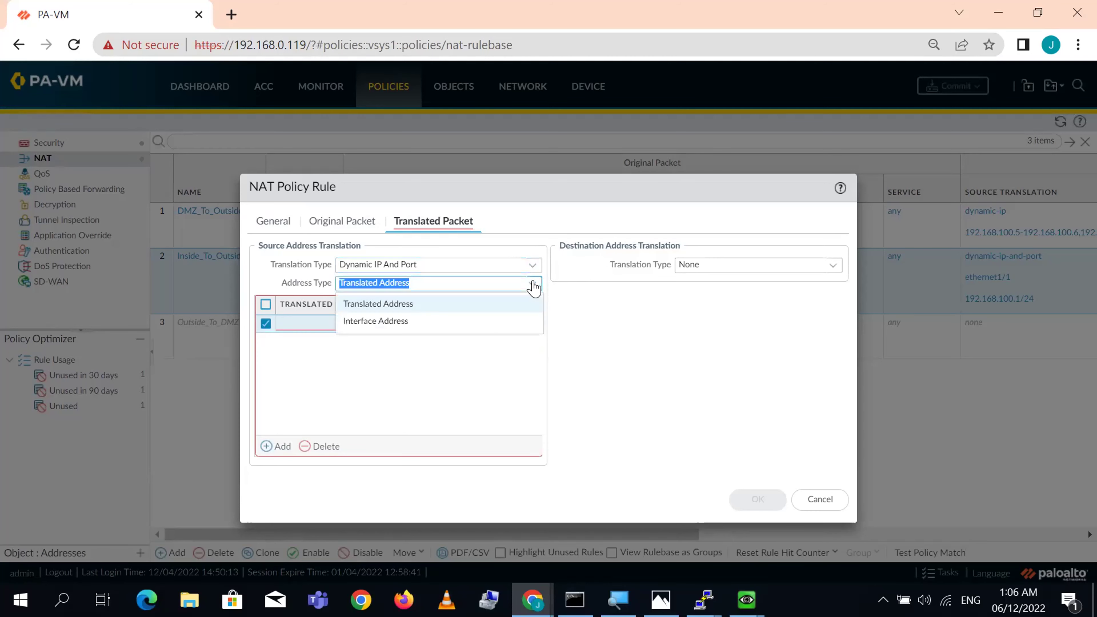
left_click(409, 308)
- Add the 192.168.100.20-192.168.100.22 translated address range, remove the empty row, and save the rule
left_click(280, 450)
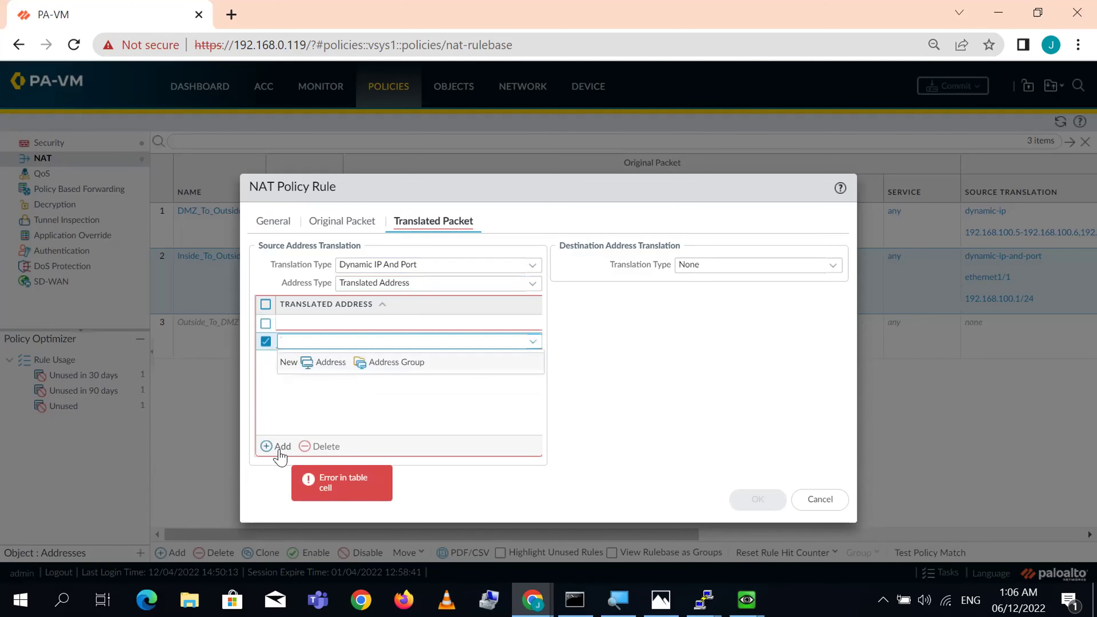
type("192.168.100.20")
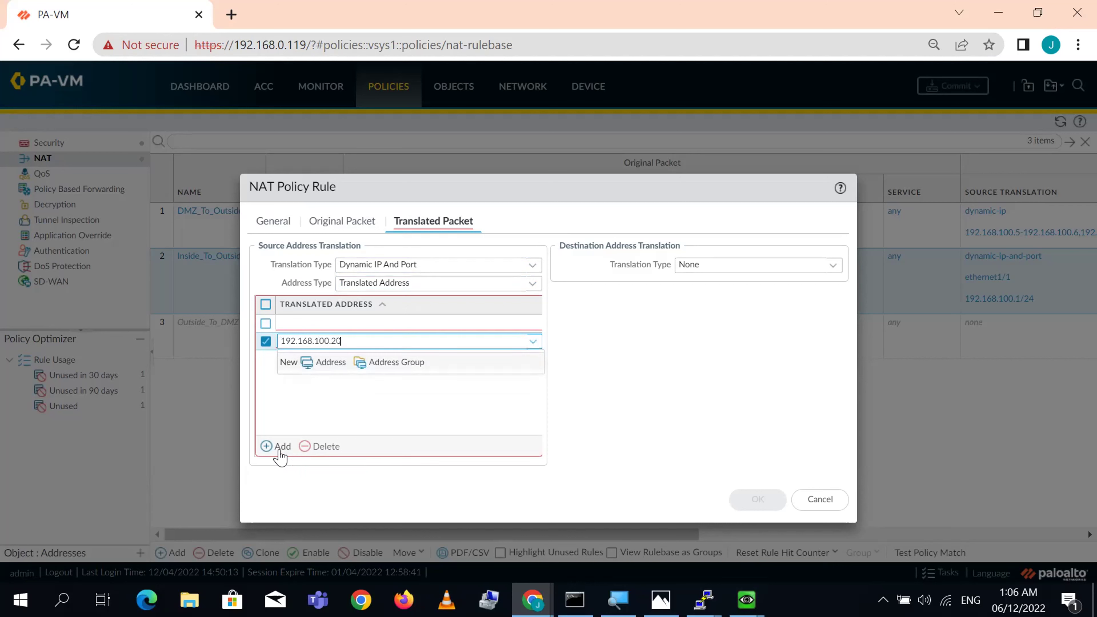
type("-192.168.100.22")
left_click(713, 422)
left_click(266, 324)
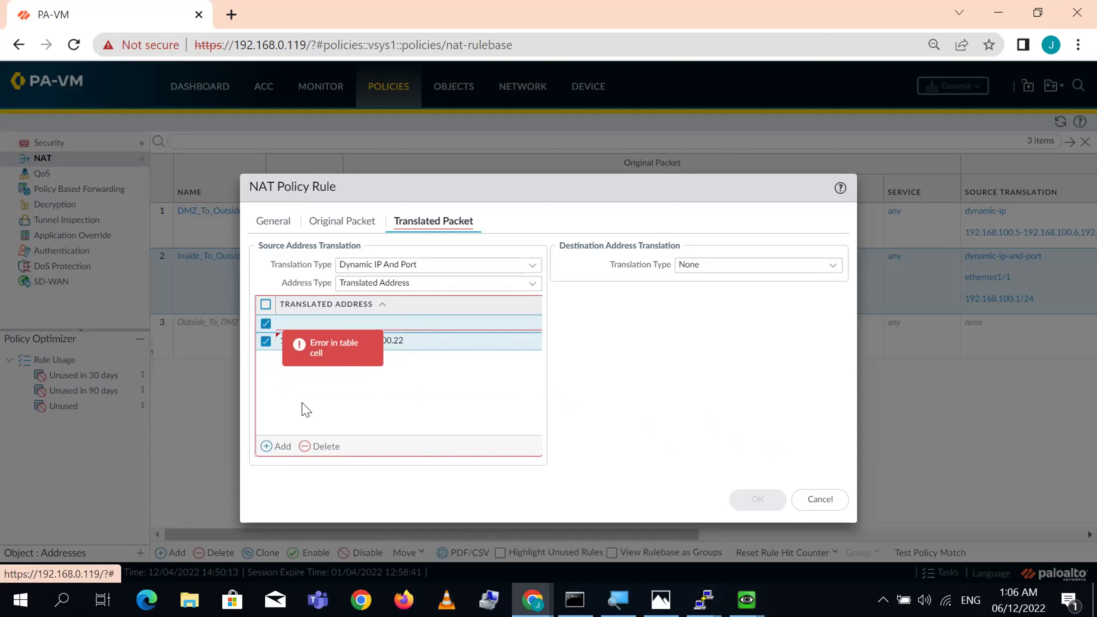
left_click(265, 341)
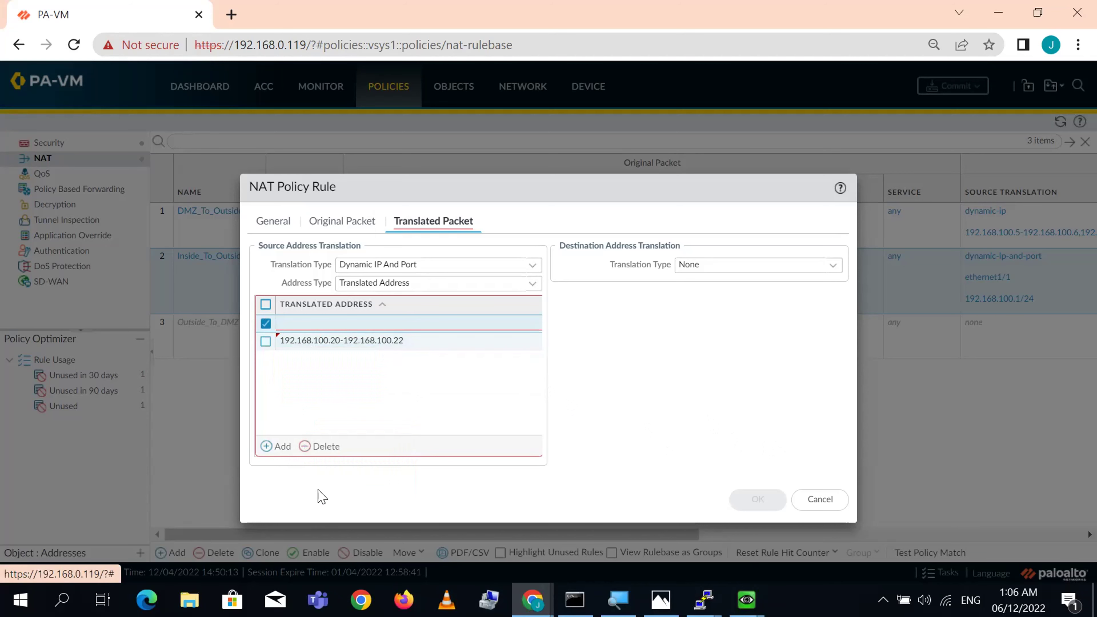
left_click(319, 449)
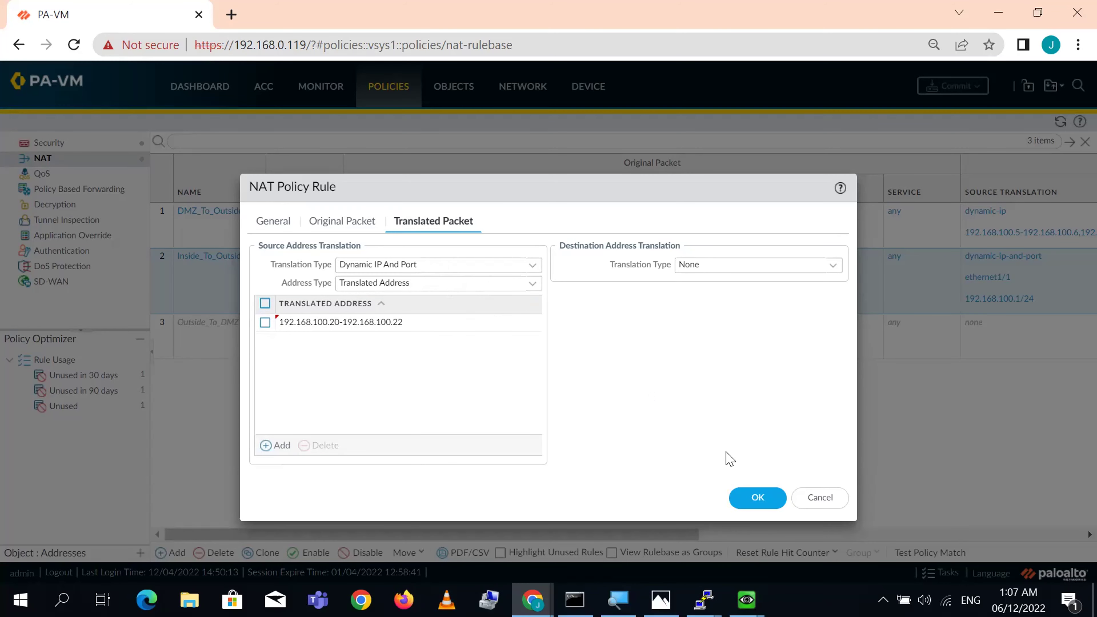
left_click(757, 501)
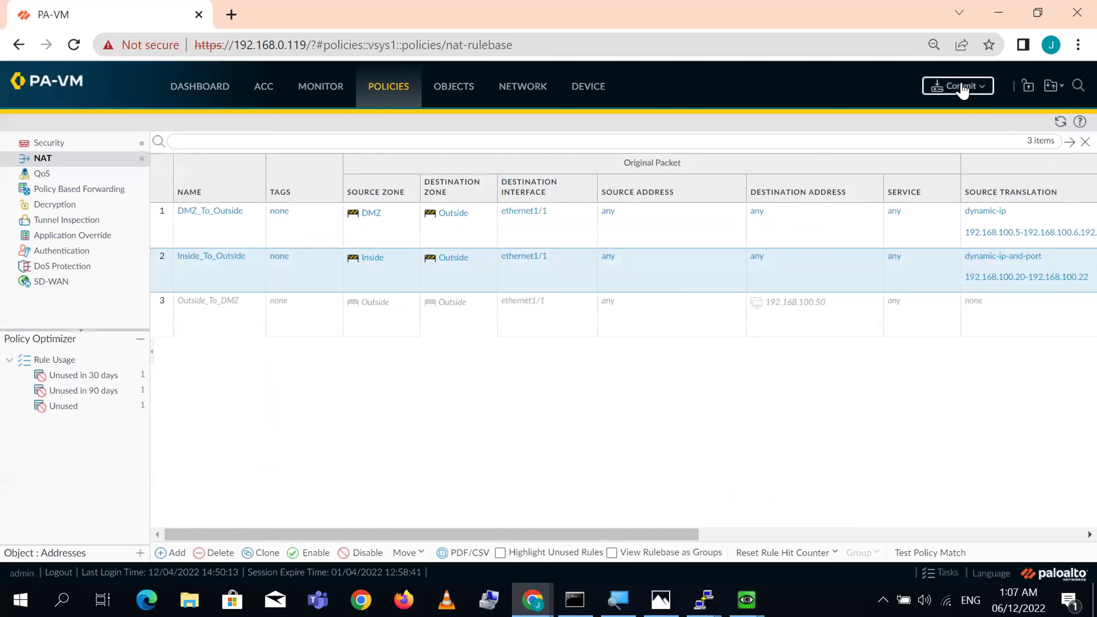
left_click(963, 88)
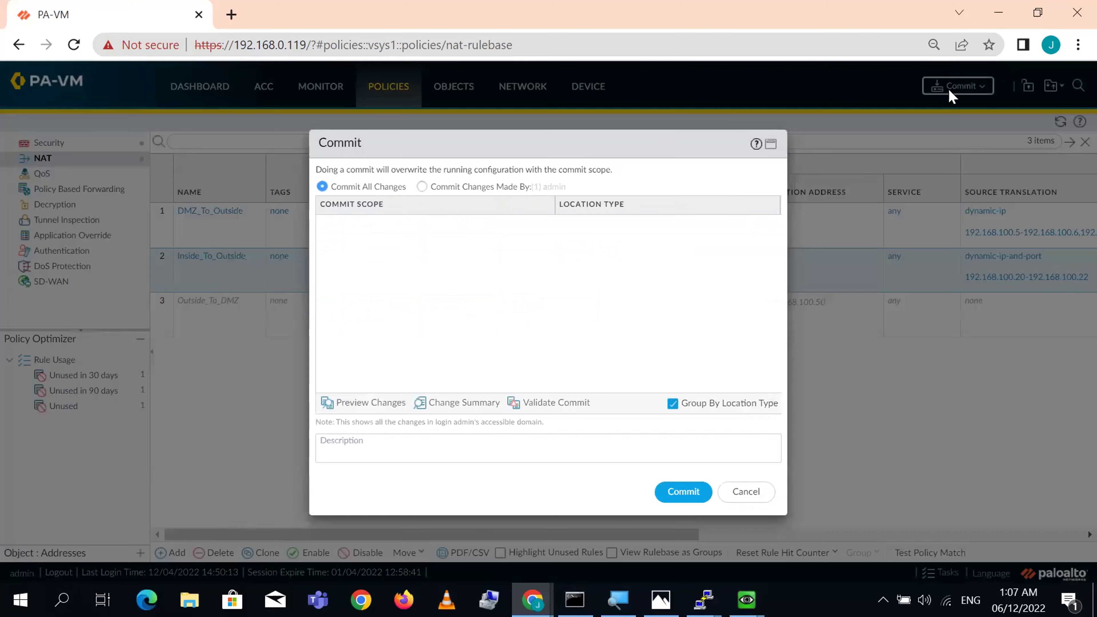
- Commit all pending changes and close the status window once it reports success
left_click(684, 493)
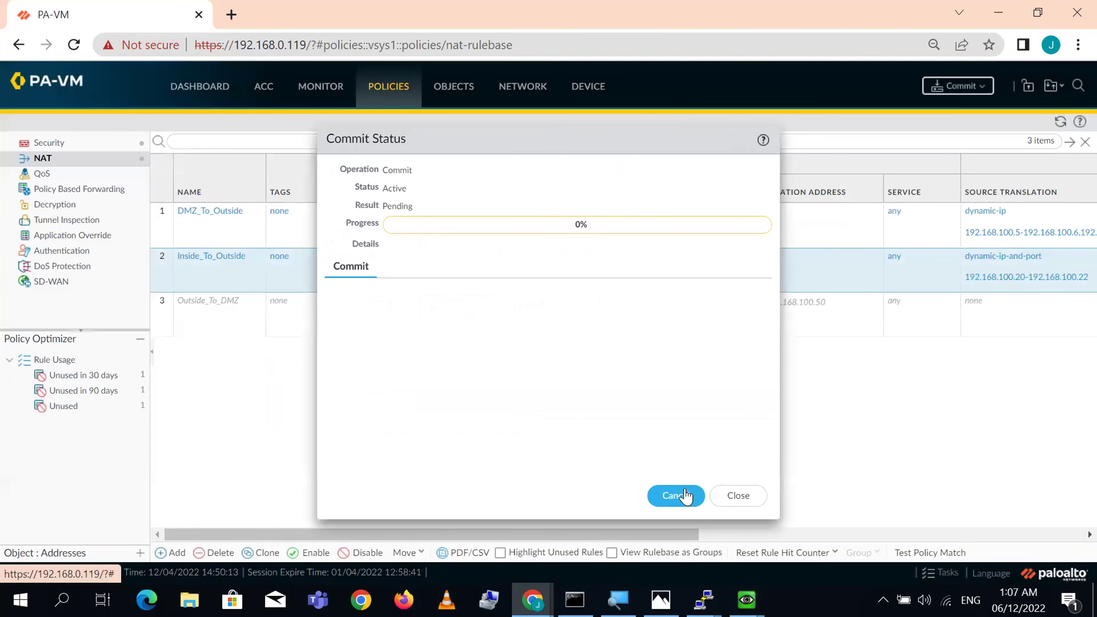
left_click_drag(629, 142, 927, 75)
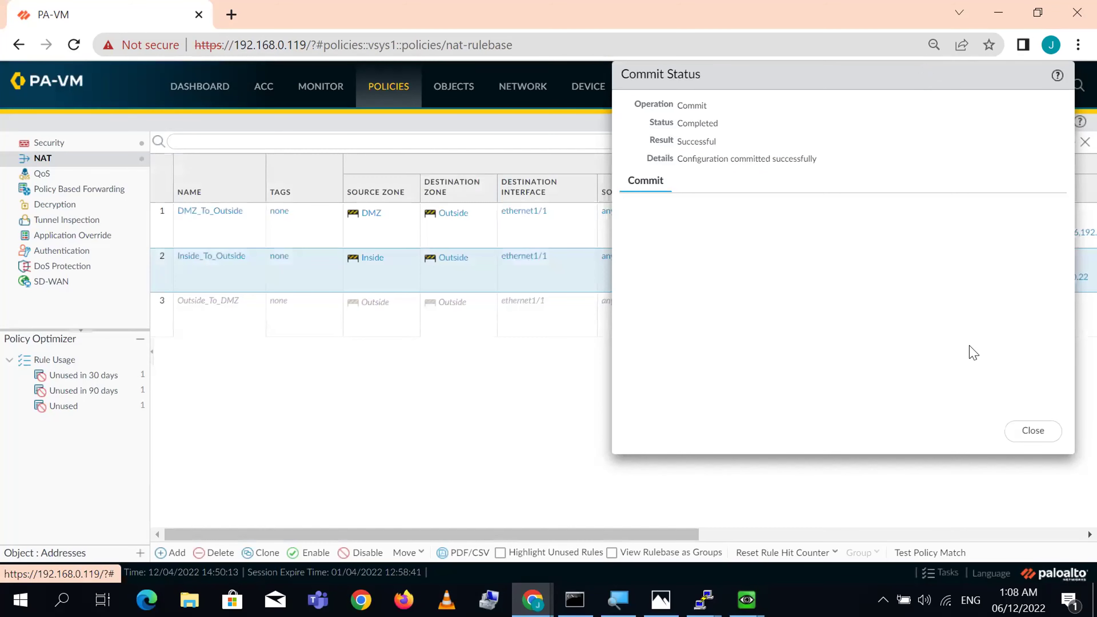
left_click(1032, 433)
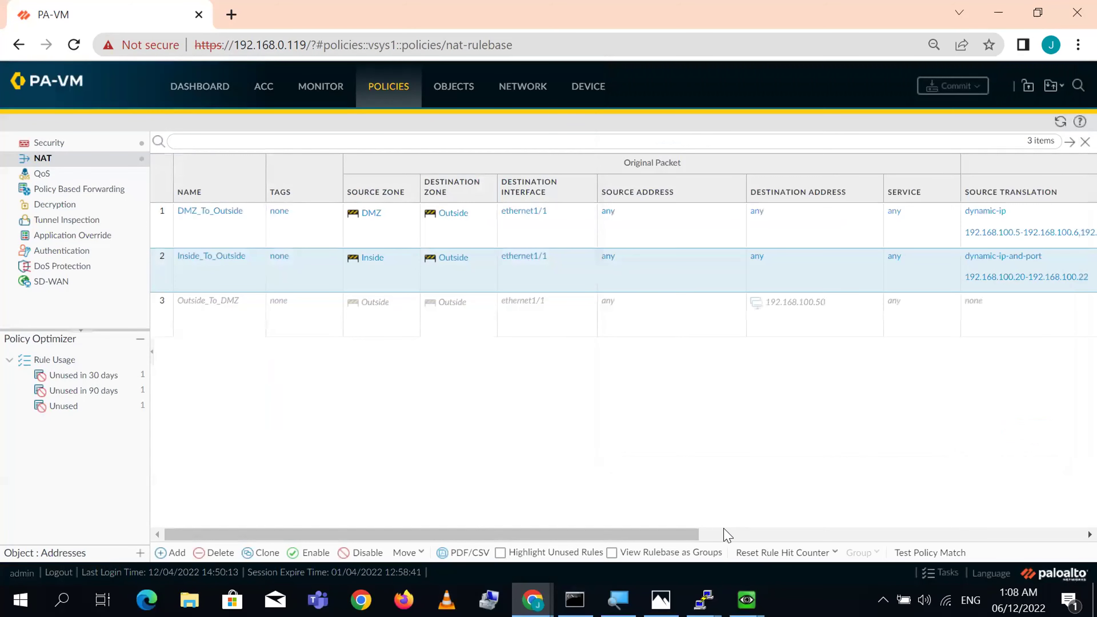
mouse_move(705, 600)
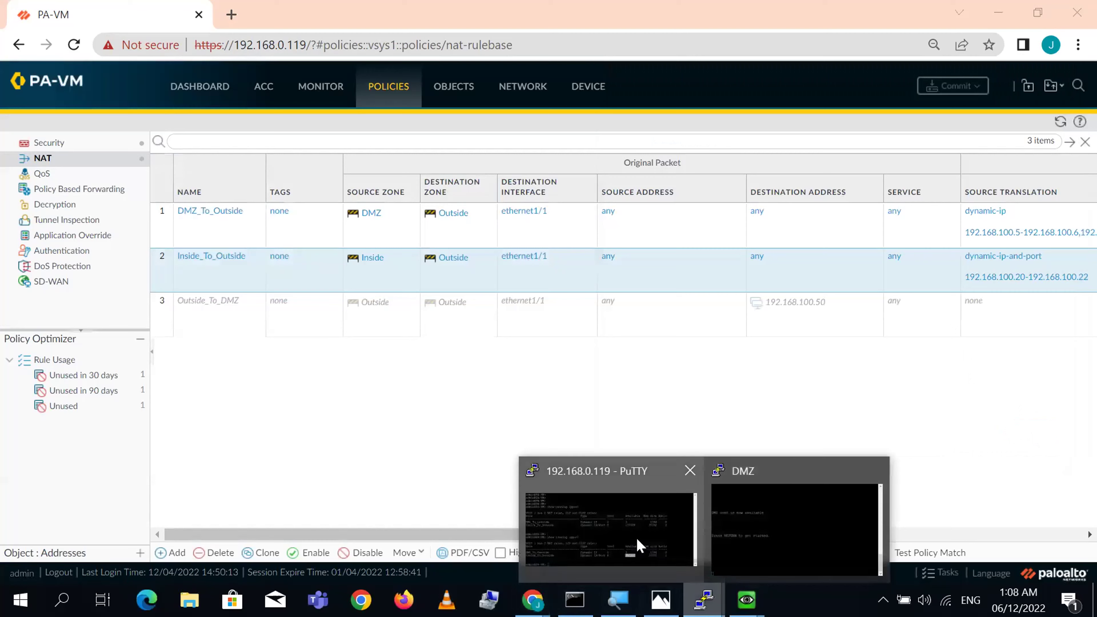
left_click(632, 538)
- Rerun 'show running ippool' and confirm Inside_To_Outside is Dynamic IP/Port with 387072 available
key("Up")
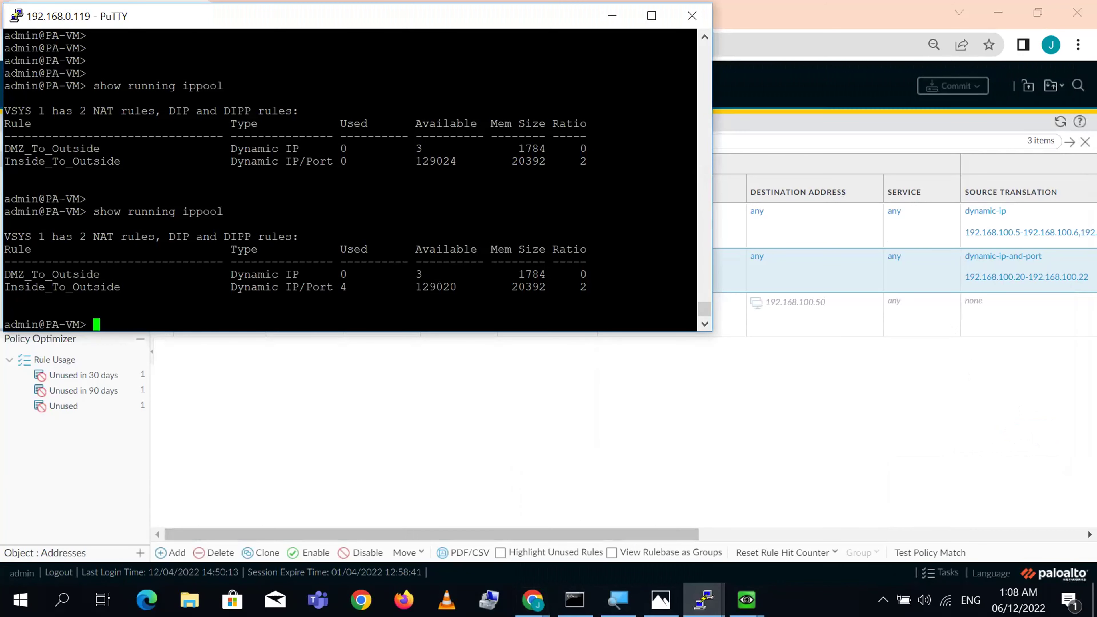
key("Return")
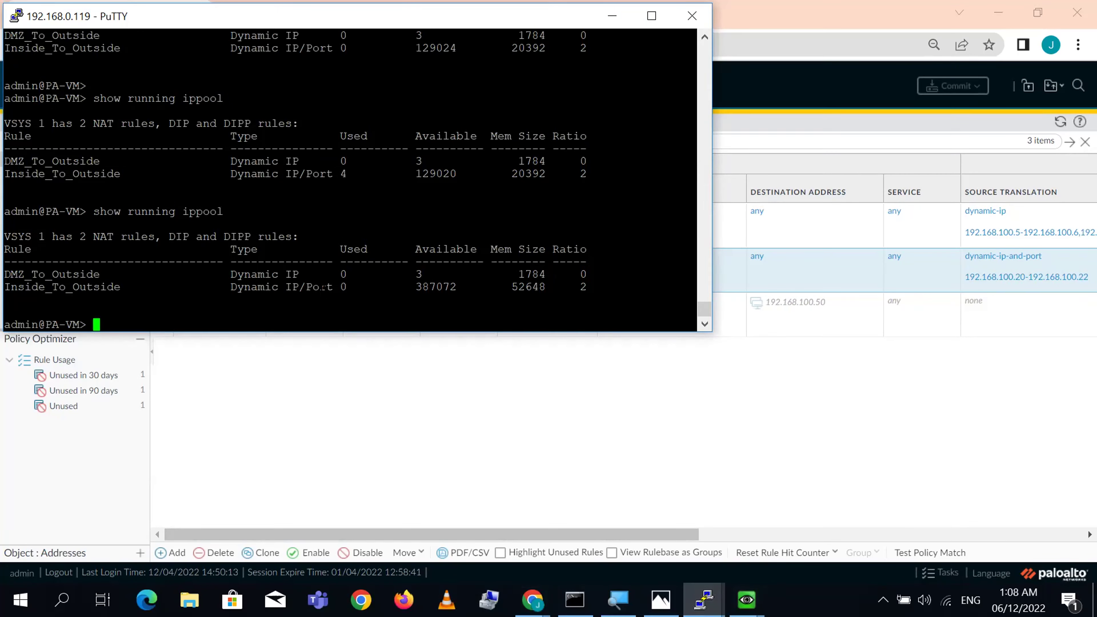
triple_click(292, 287)
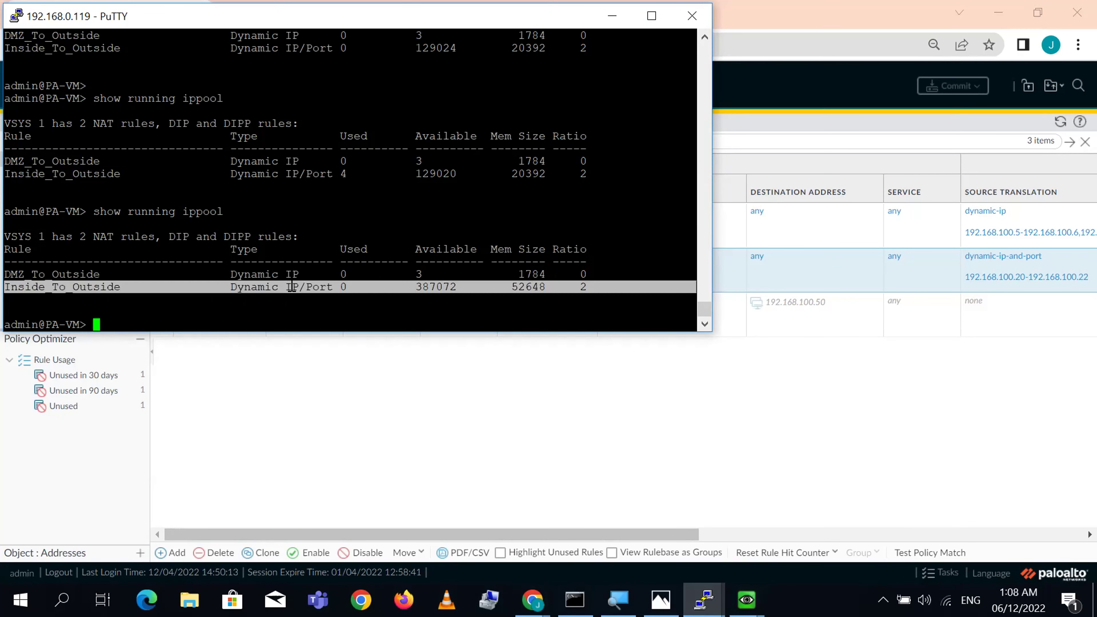
triple_click(434, 288)
left_click(433, 287)
left_click(748, 600)
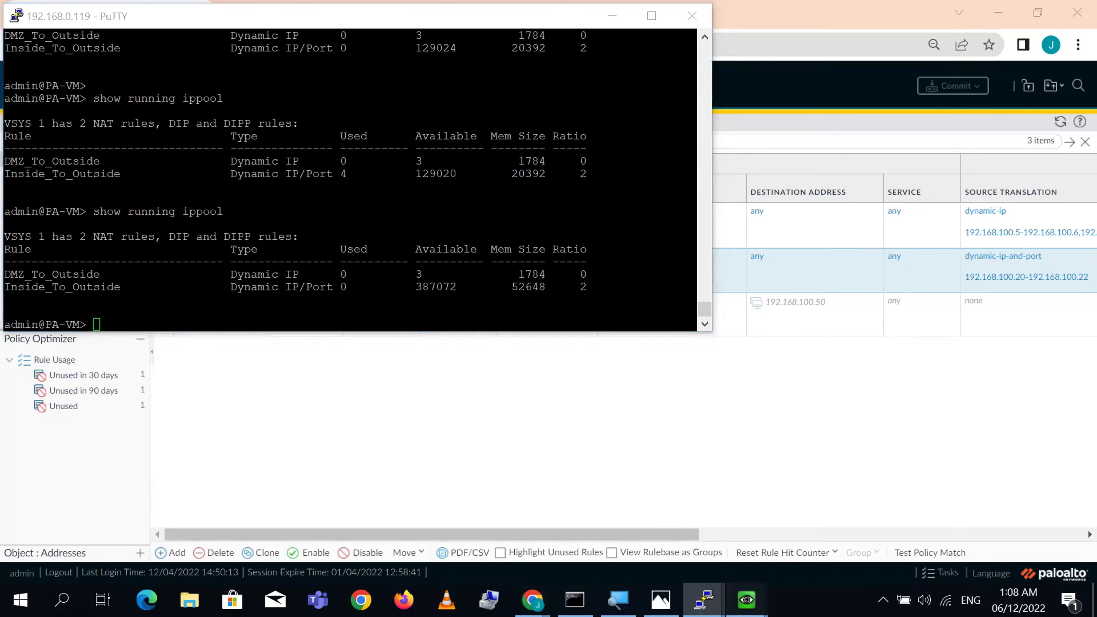
left_click(955, 527)
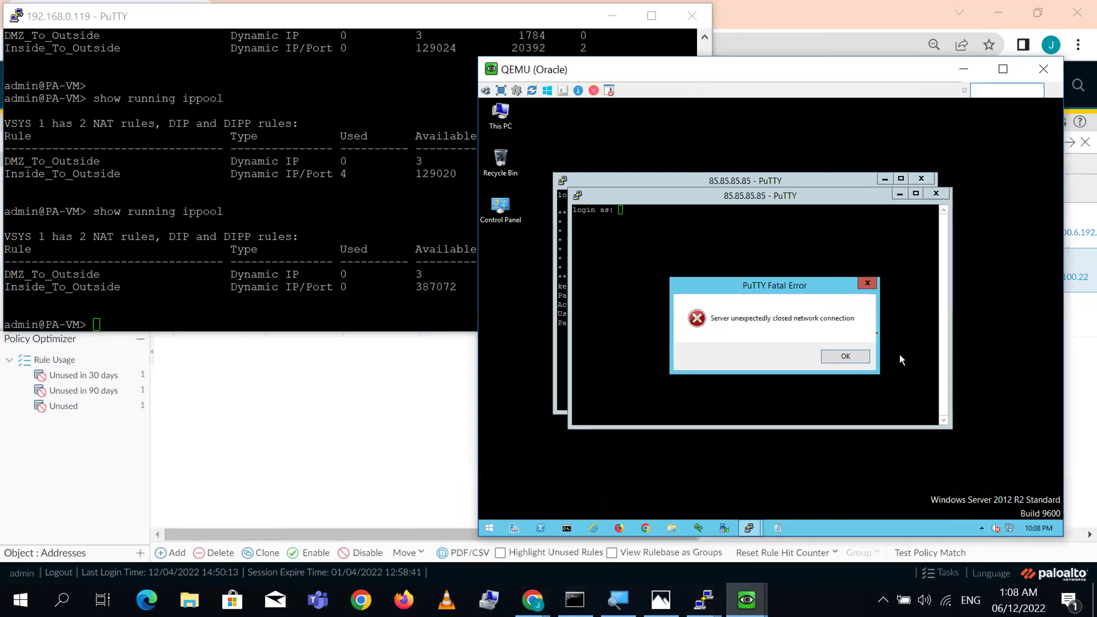
- Restart the closed SSH session to 85.85.85.85 on the Oracle VM and log in
left_click(848, 356)
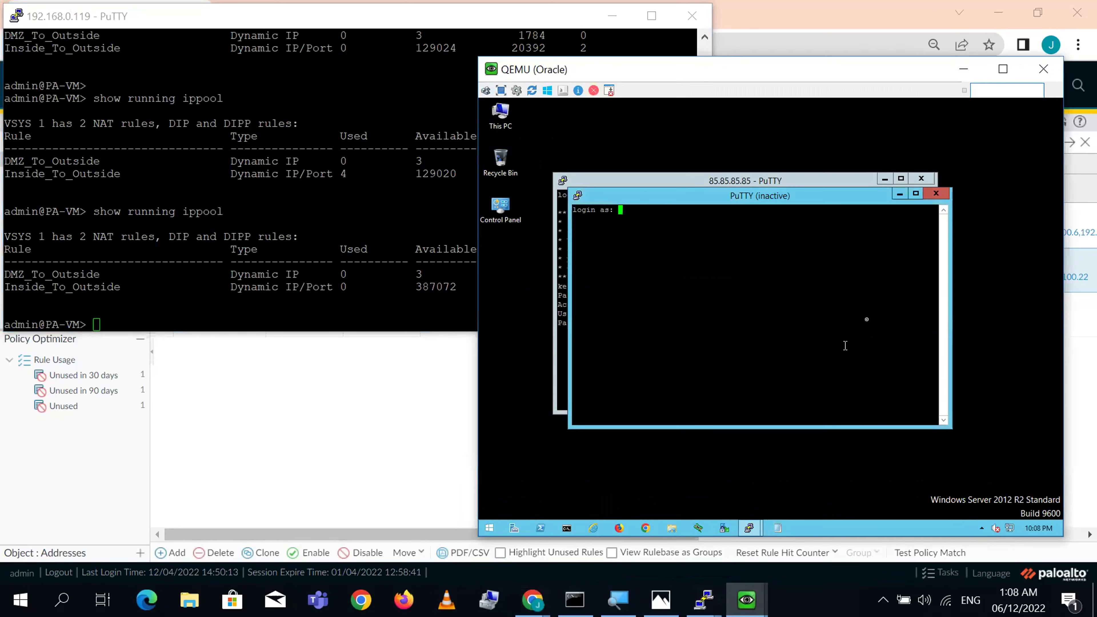
left_click(579, 196)
left_click(628, 321)
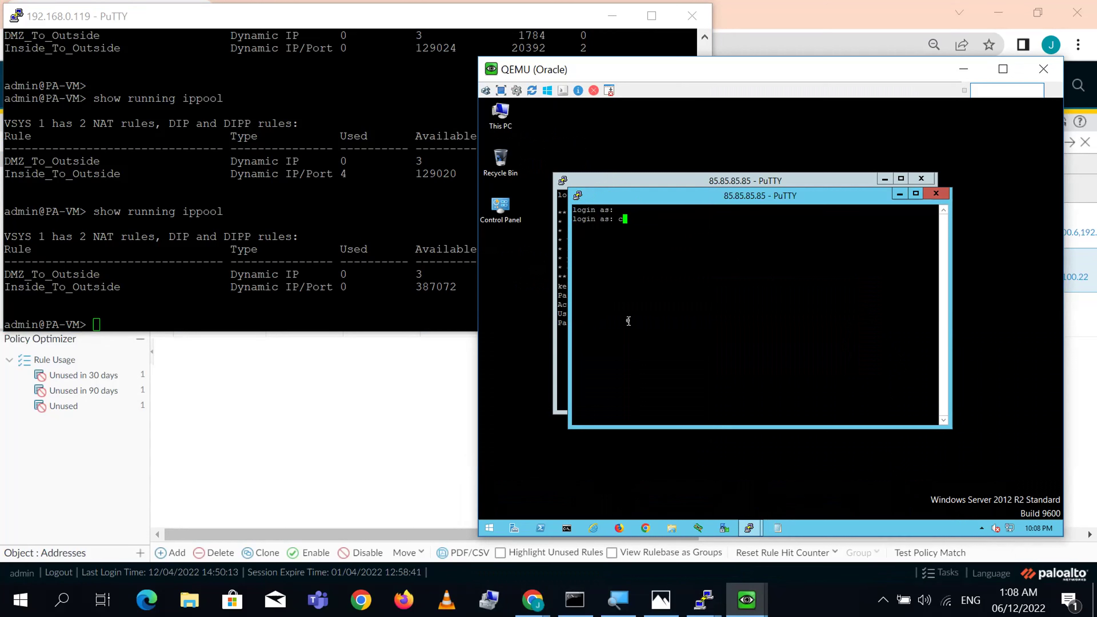
type("cisco")
key("Return")
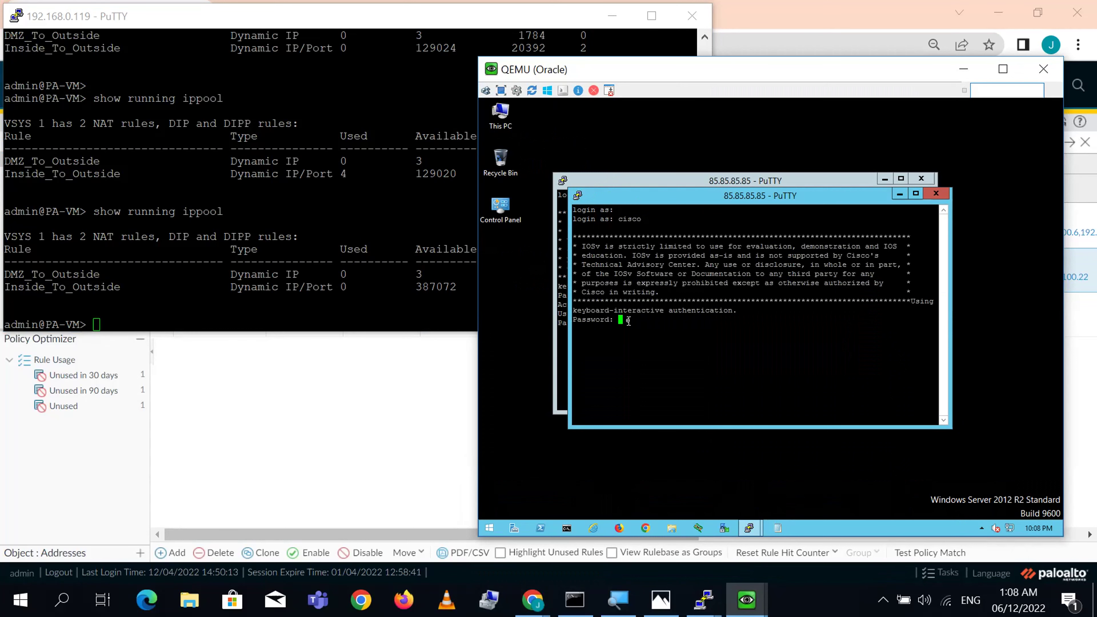
key("Return")
key("Return")
key("Return")
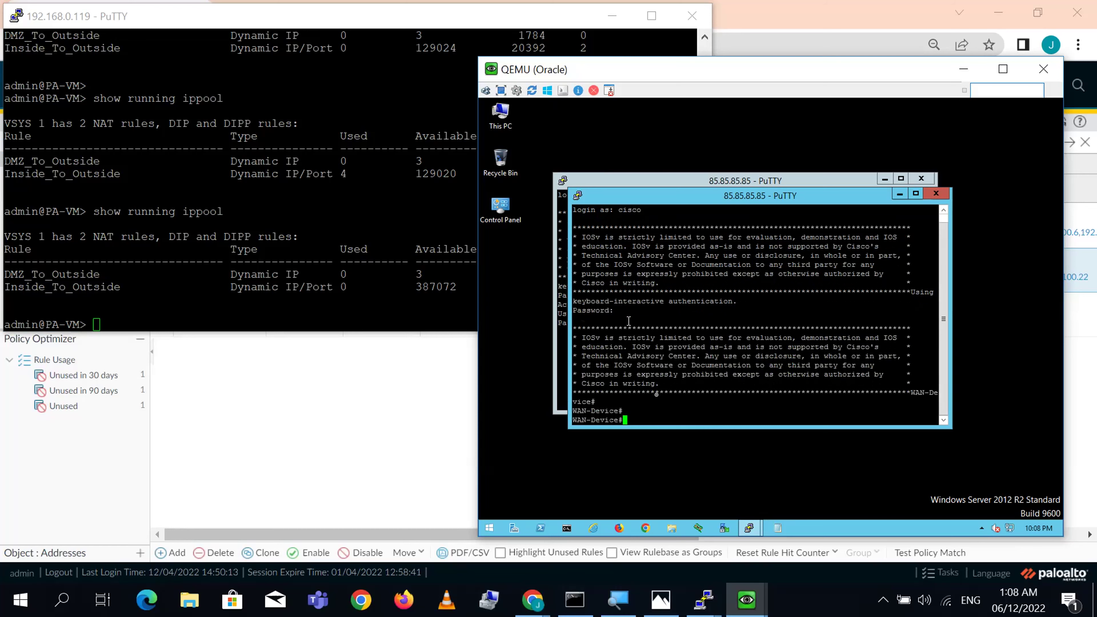
- Restart the SSH session on the CCTV VM and log into the WAN device with username and password
mouse_move(747, 600)
left_click(808, 519)
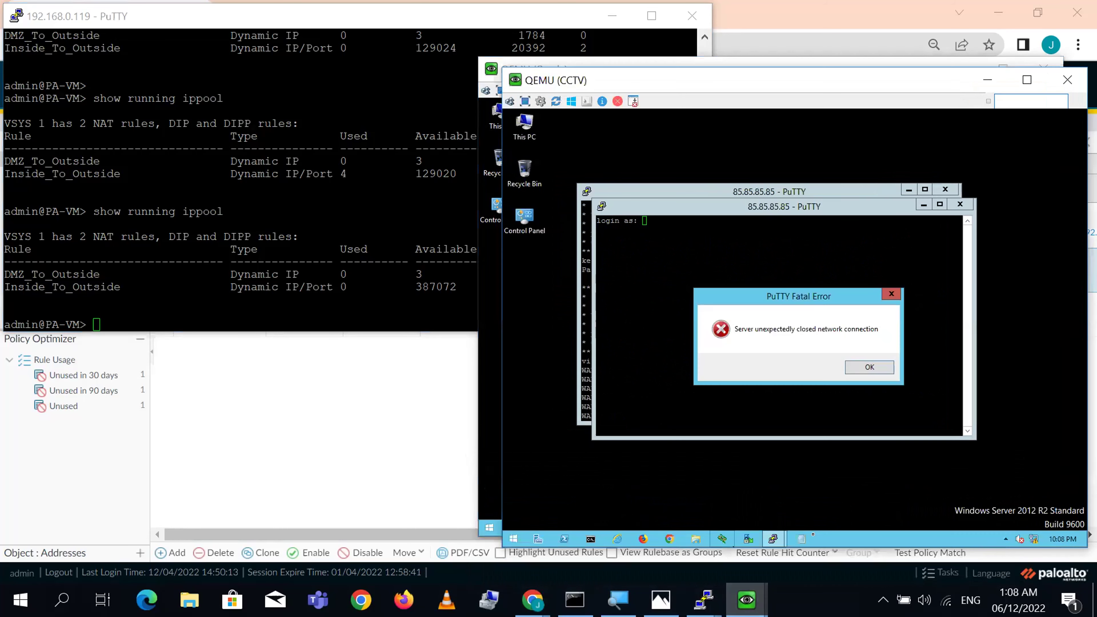
left_click(878, 370)
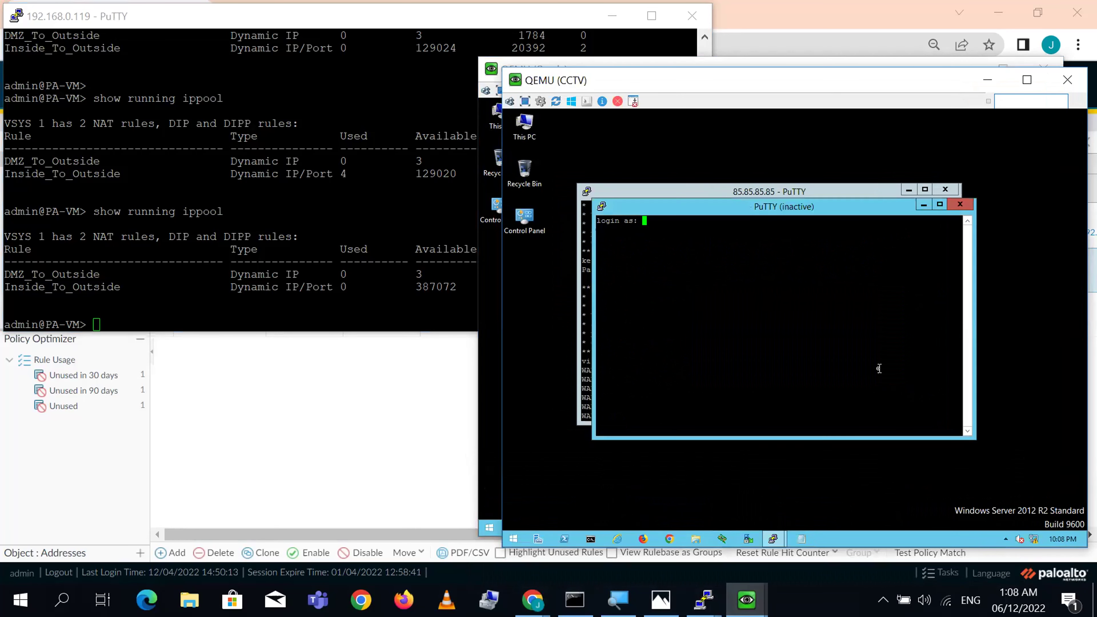
left_click(604, 207)
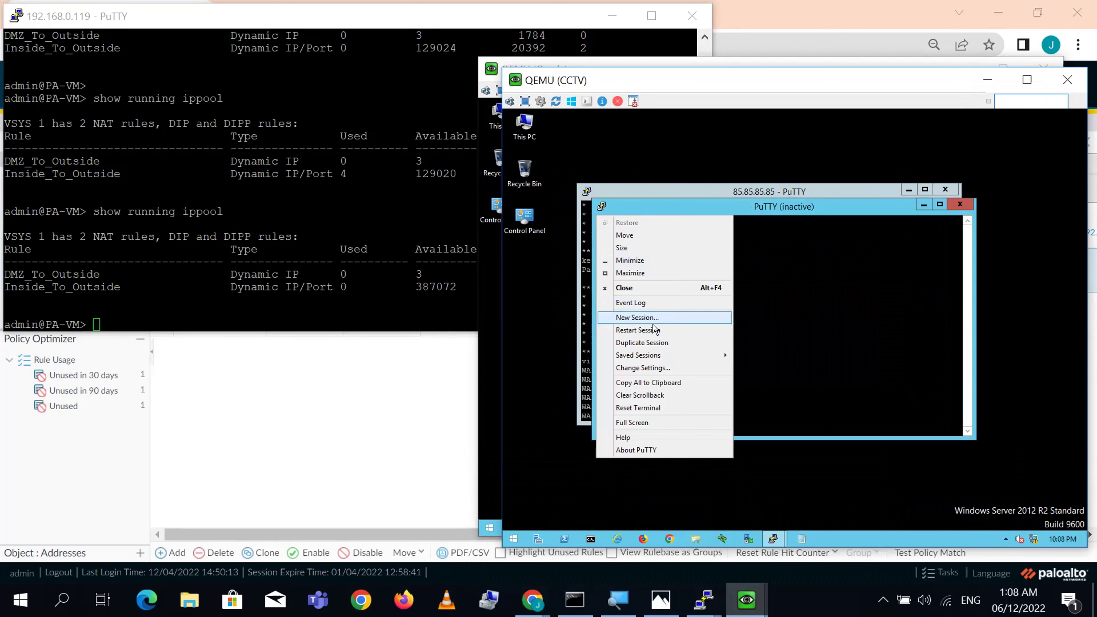
left_click(657, 331)
type("cisco")
key("Return")
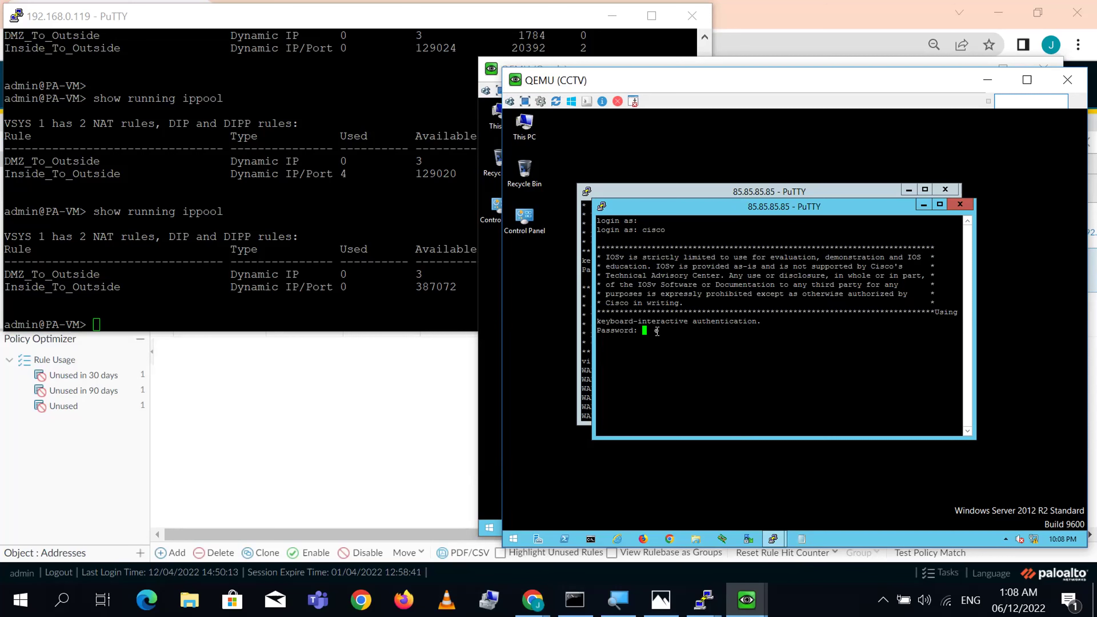
type("cisco")
key("Return")
key("Return")
key("Return")
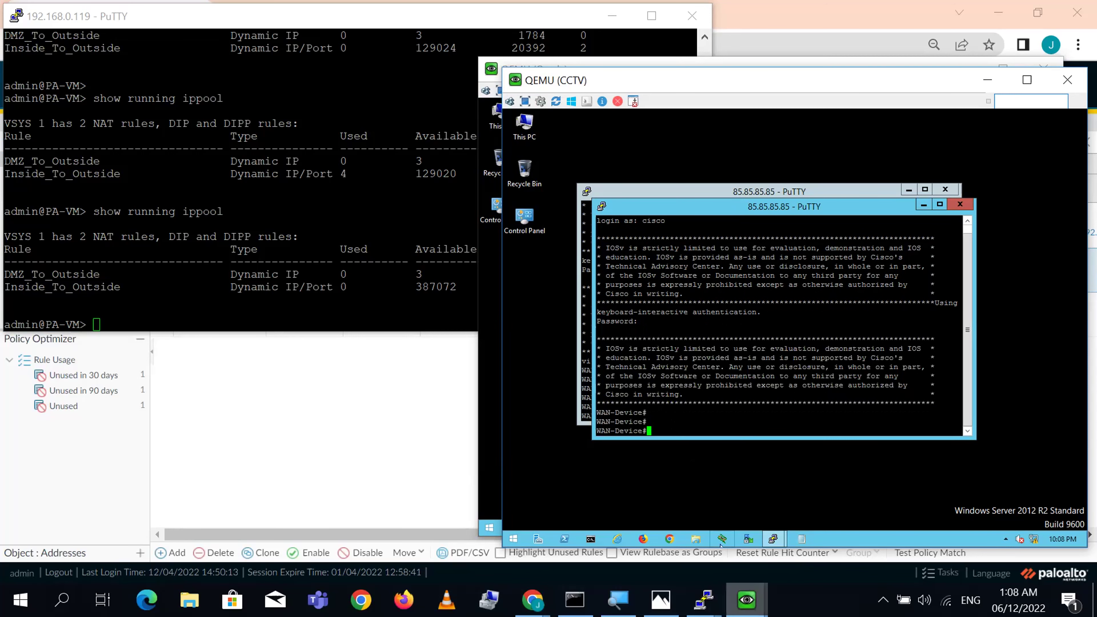
- Restart the SSH session on the Print VM and log into the WAN device
mouse_move(747, 600)
left_click(689, 528)
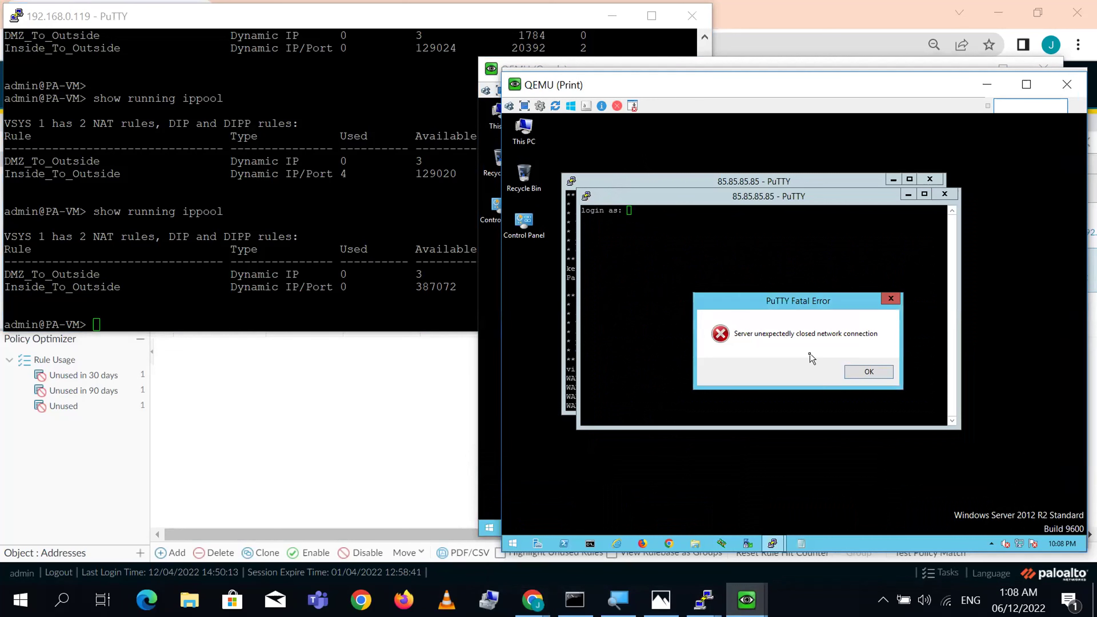
left_click(851, 371)
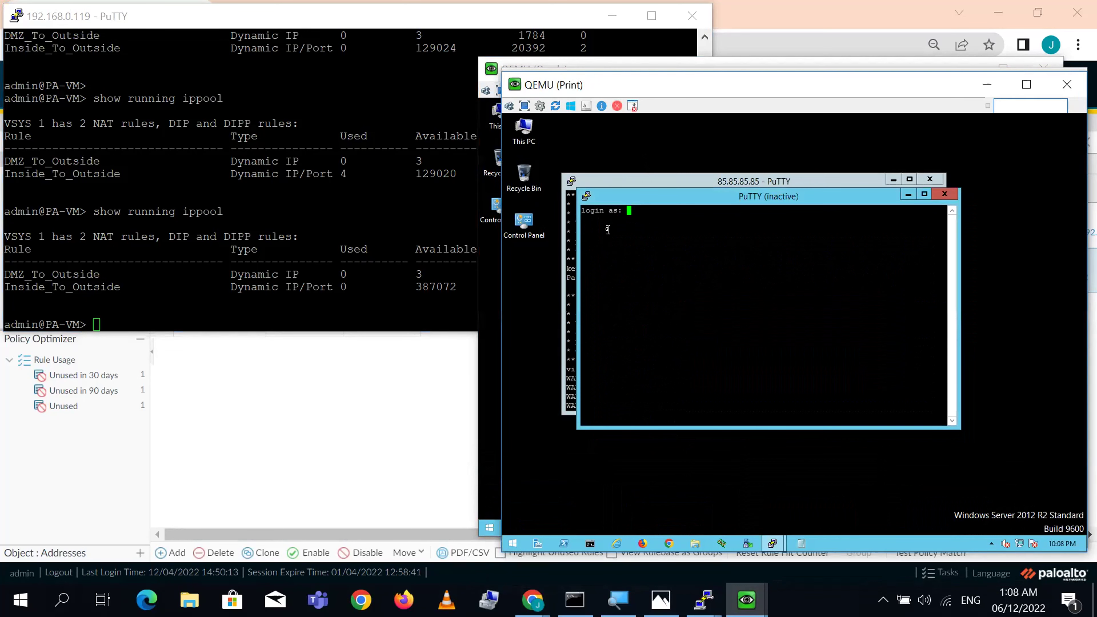
left_click(587, 198)
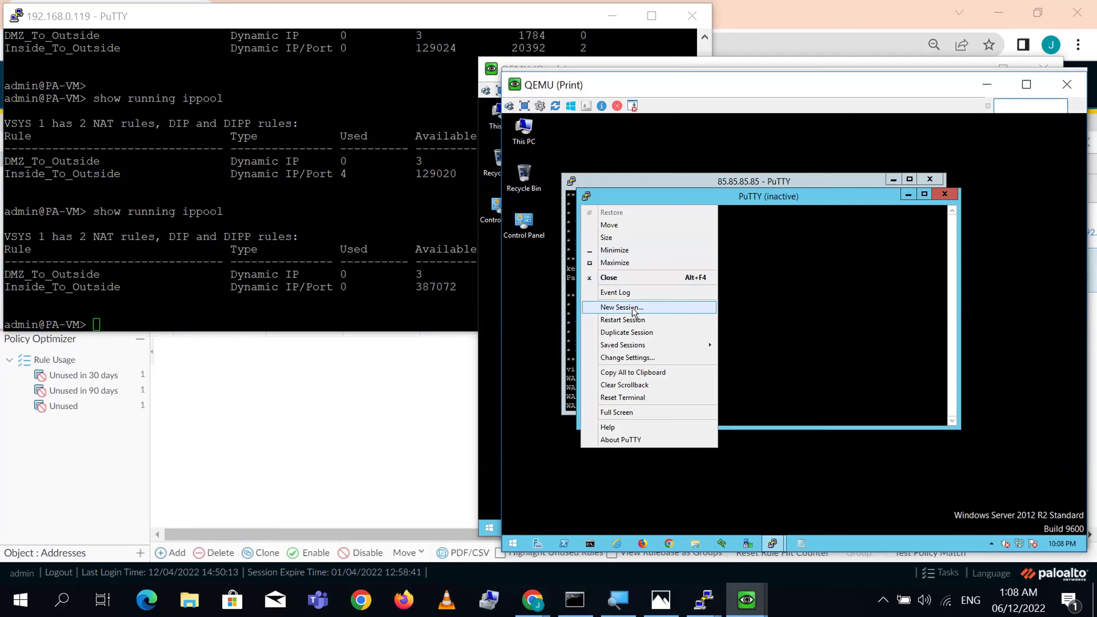
left_click(639, 319)
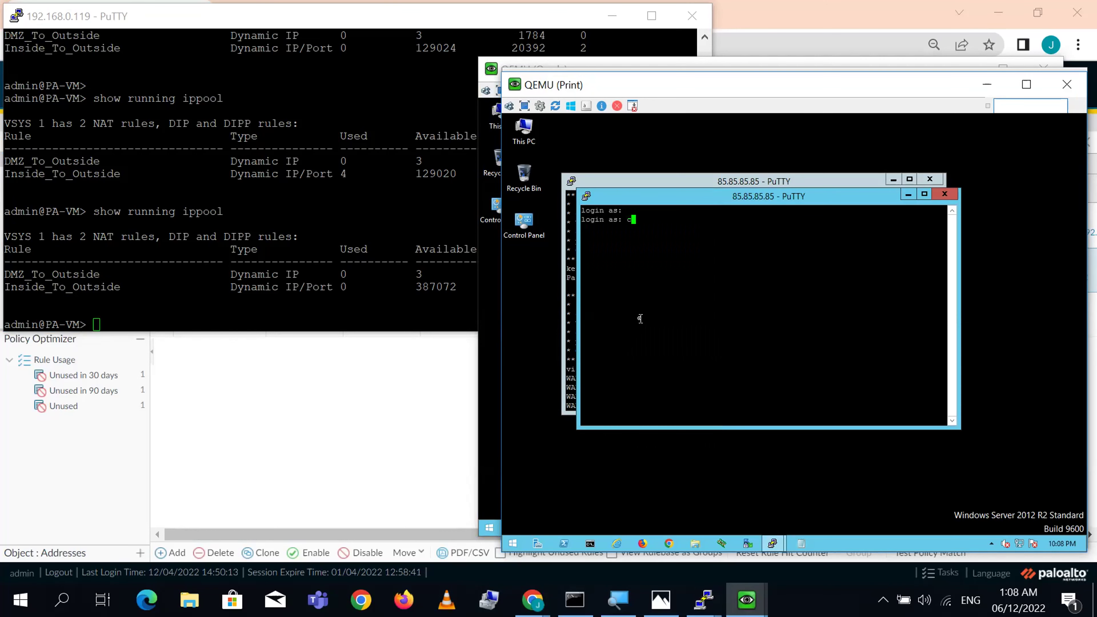
type("cisco")
key("Return")
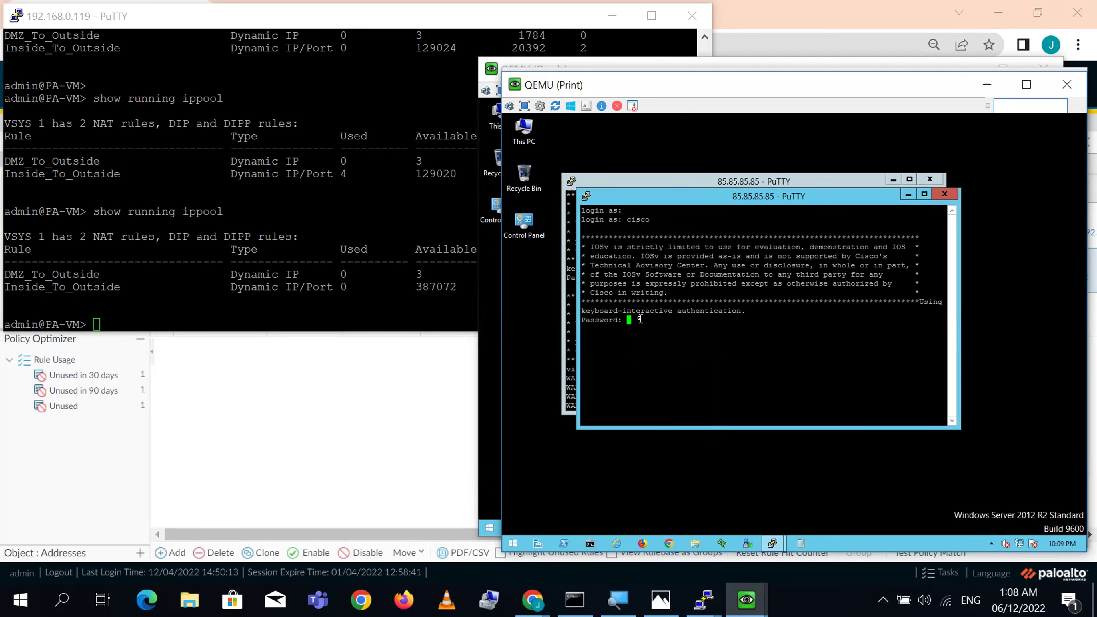
key("Return")
key("Return")
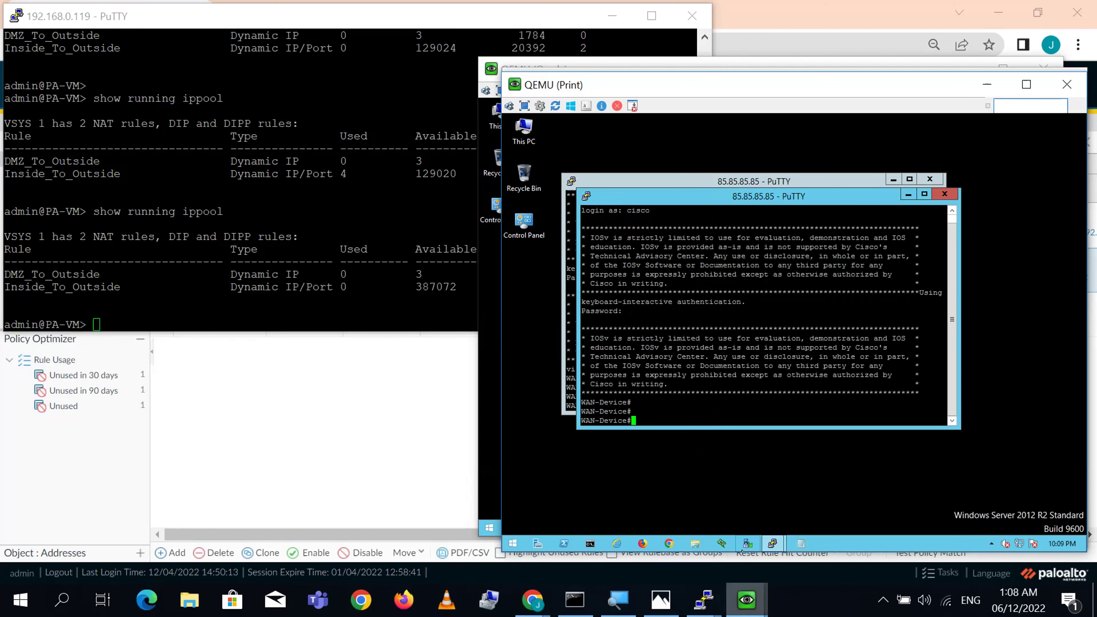
- Restart the SSH session on the DB VM and log into the WAN device
left_click(747, 600)
left_click(538, 528)
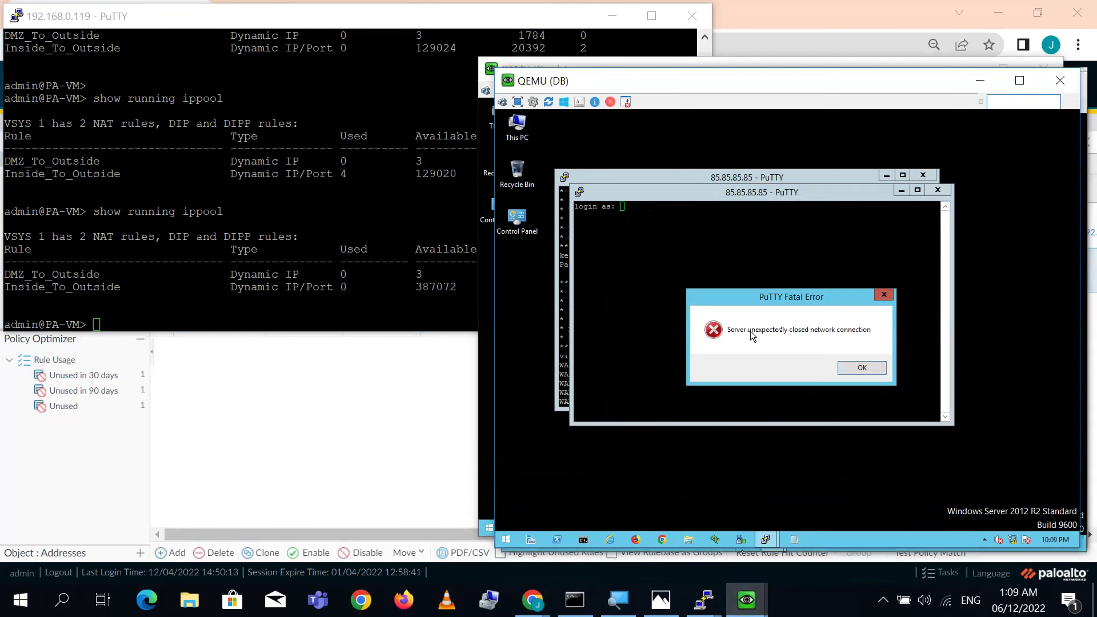
left_click(862, 369)
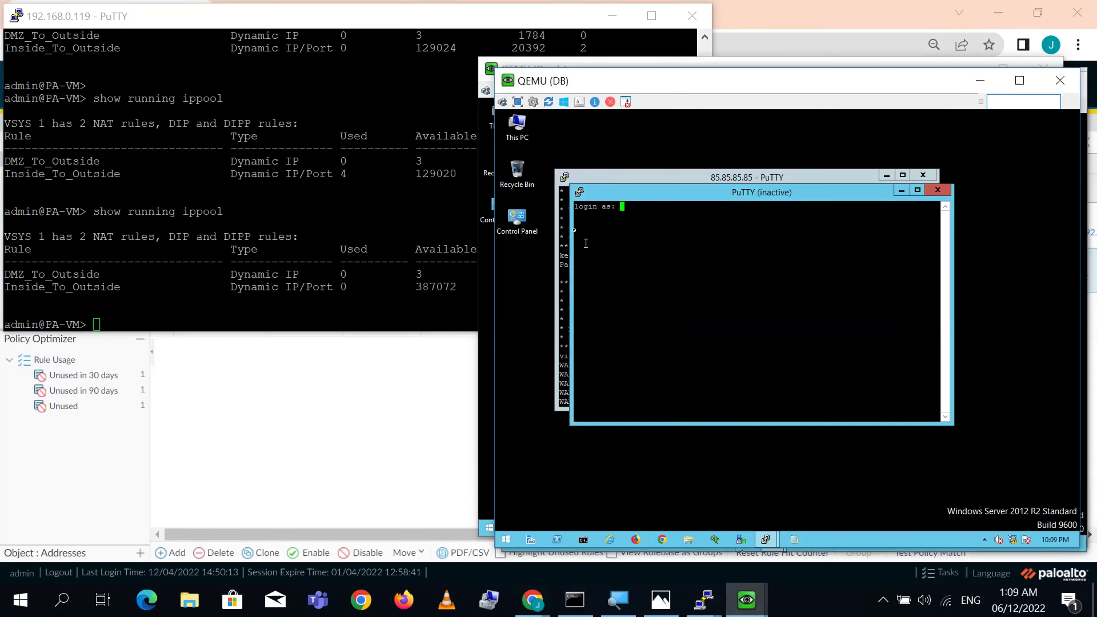
left_click(580, 193)
left_click(632, 313)
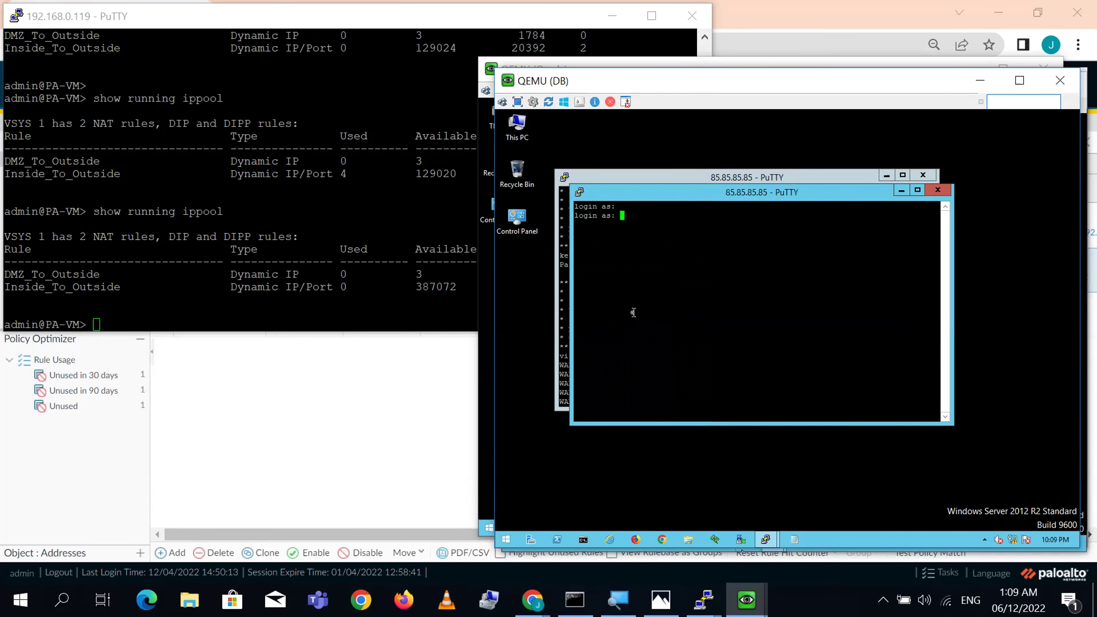
type("cisco")
key("Return")
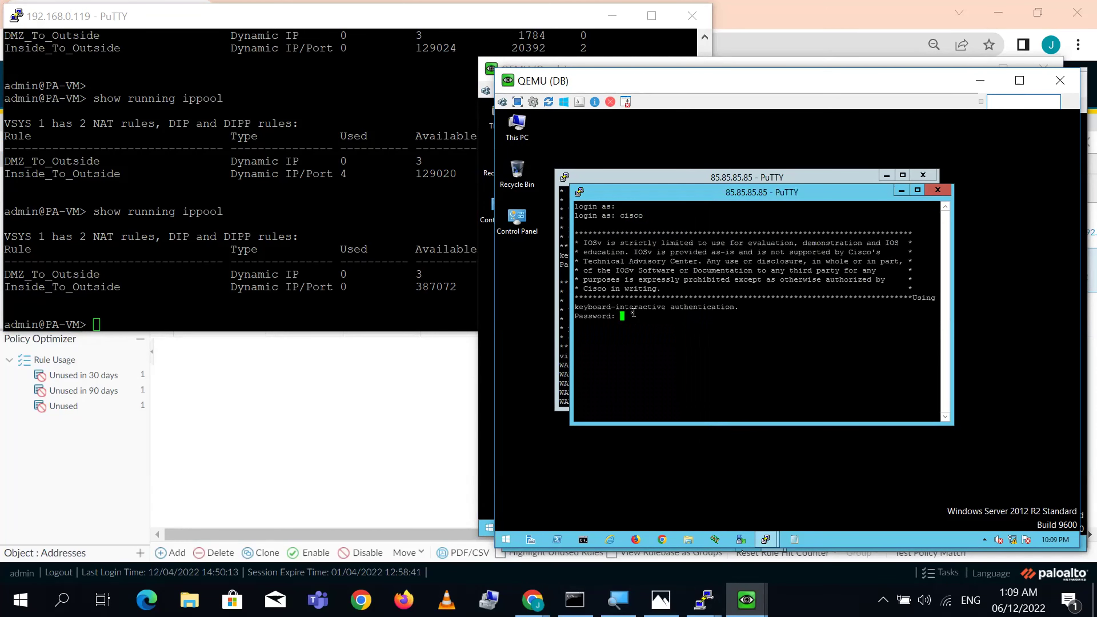
key("Return")
key("Return")
key("Return")
key("Return")
key("Return")
key("Return")
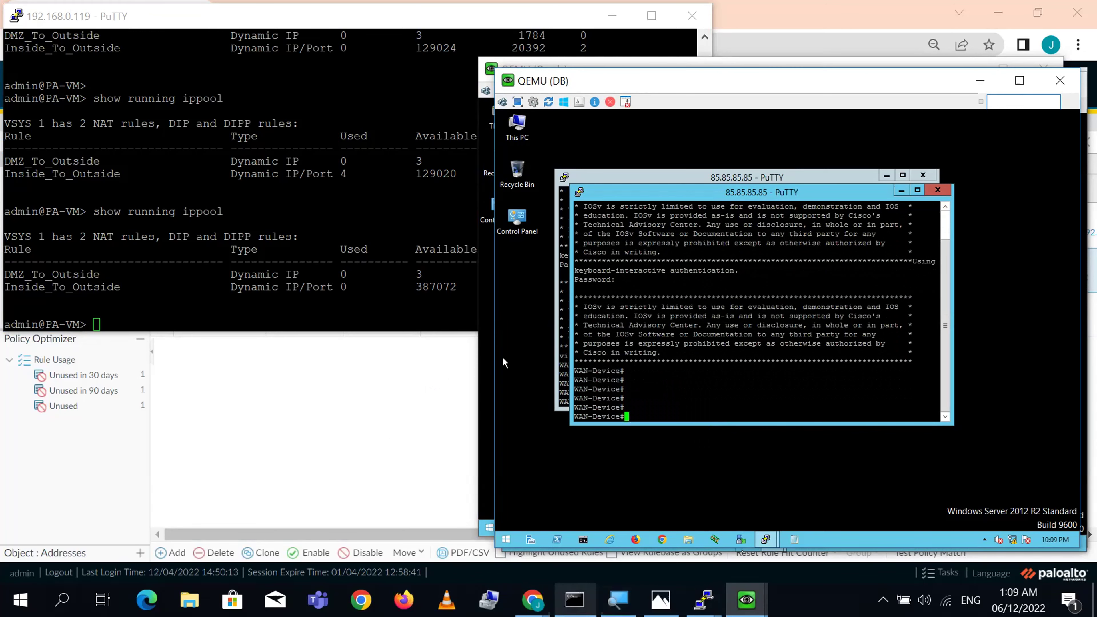
mouse_move(532, 600)
left_click(436, 523)
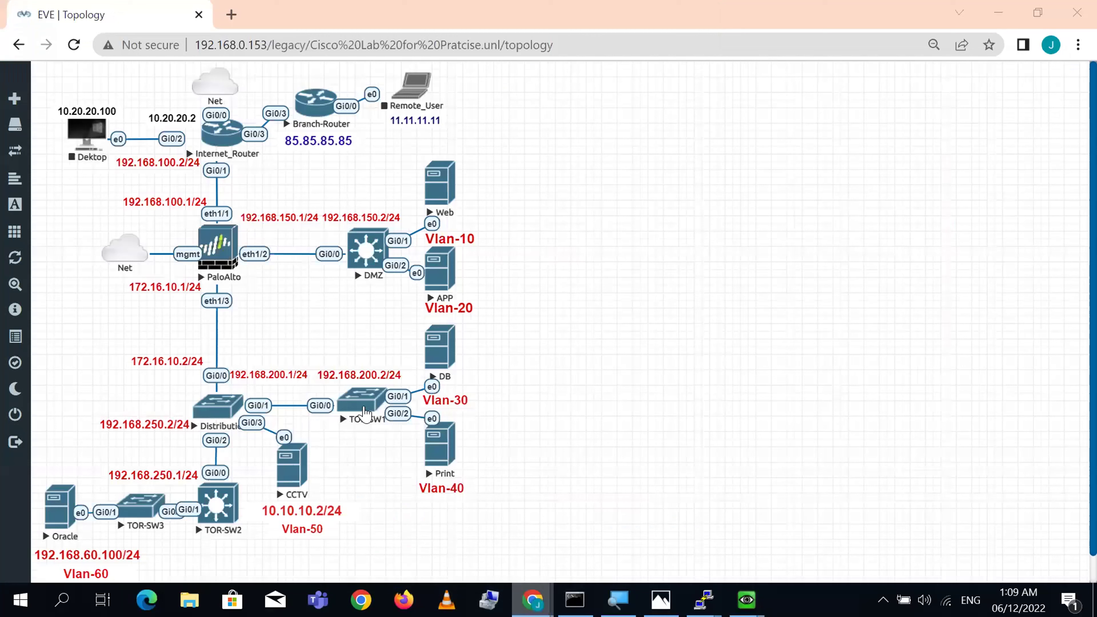
- Open the TOR-SW1 switch console from the EVE topology and bring it forward
left_click_drag(364, 414, 593, 177)
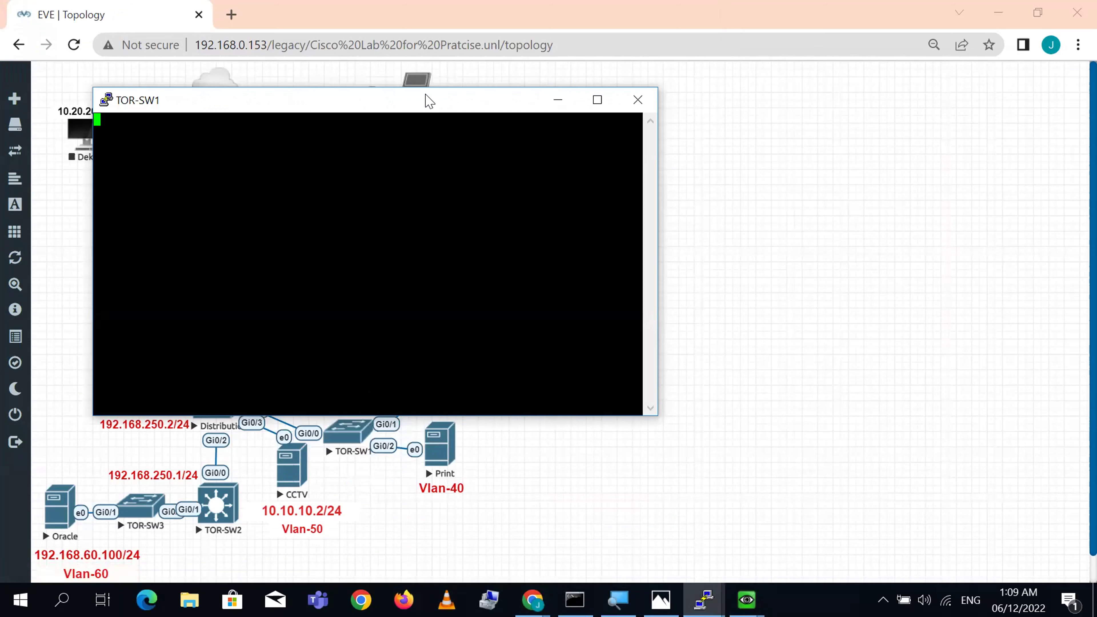
left_click_drag(428, 100, 882, 108)
left_click_drag(347, 432, 362, 404)
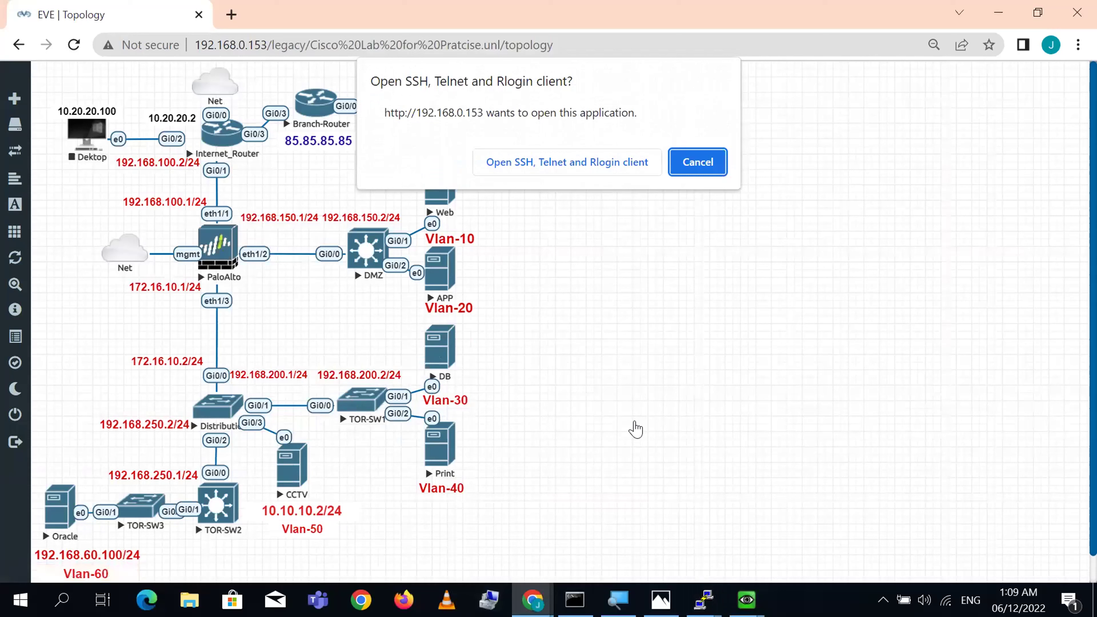
left_click(701, 162)
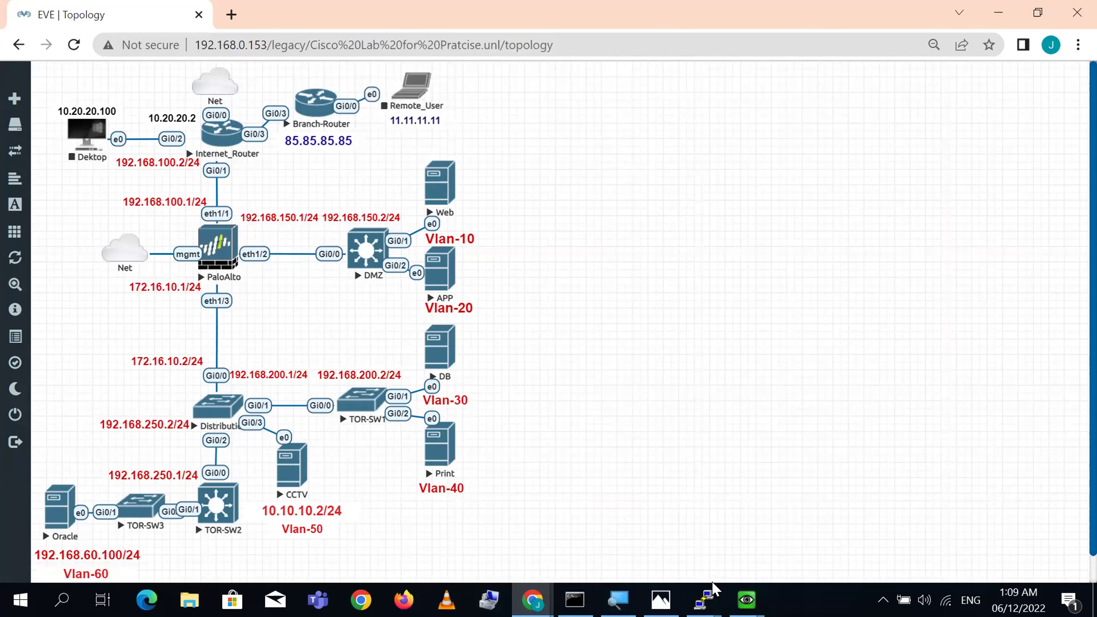
mouse_move(709, 596)
left_click(889, 510)
- Enter privileged mode on TOR-SW1 and telnet to 85.85.85.85, logging in with username and password
key("Return")
key("Return")
key("Return")
key("Return")
type("en")
key("Return")
key("Return")
type("tel")
key("Tab")
type("85.85.85.85")
key("Return")
type("cisco")
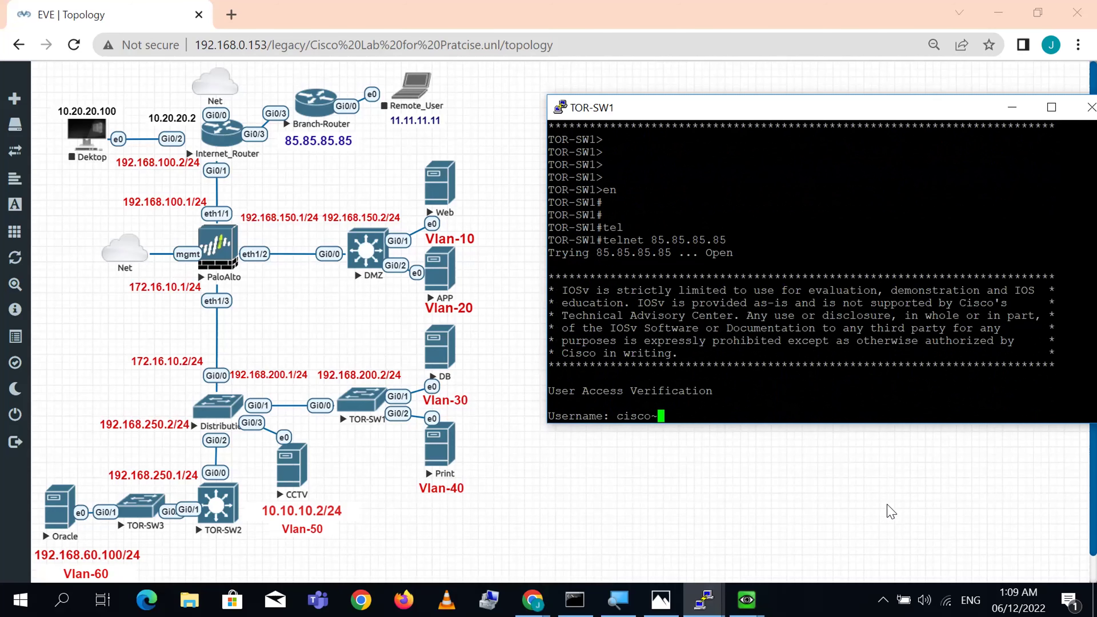
key("Return")
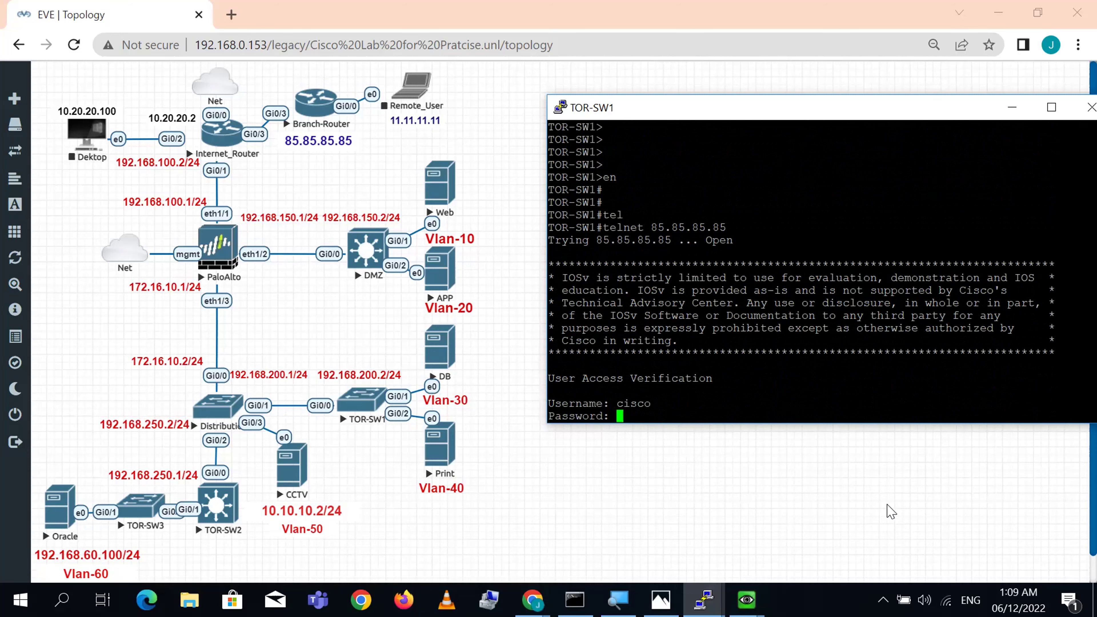
type("cisco")
key("Return")
key("Return")
key("Return")
key("Return")
key("Return")
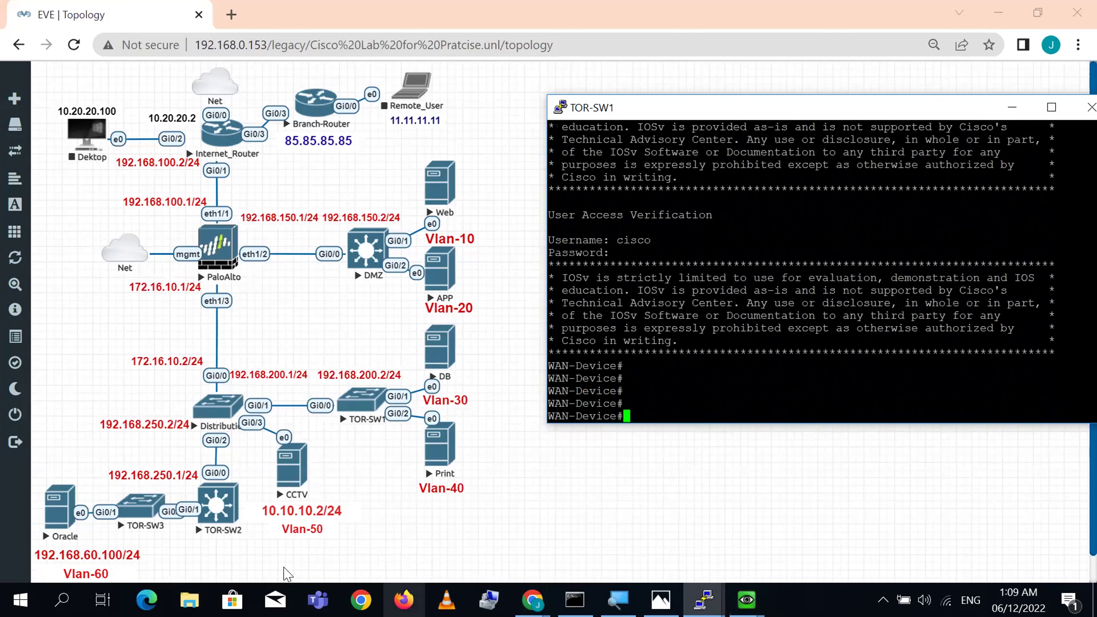
left_click(232, 513)
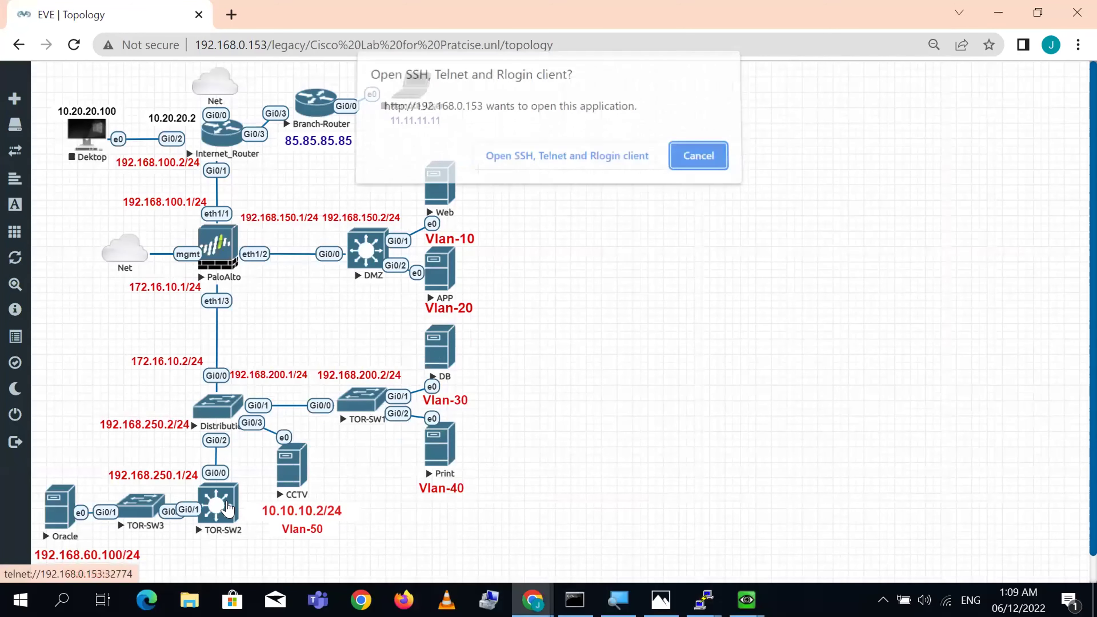
- Open the TOR-SW2 console and enter privileged mode, supplying the enable password
left_click(603, 162)
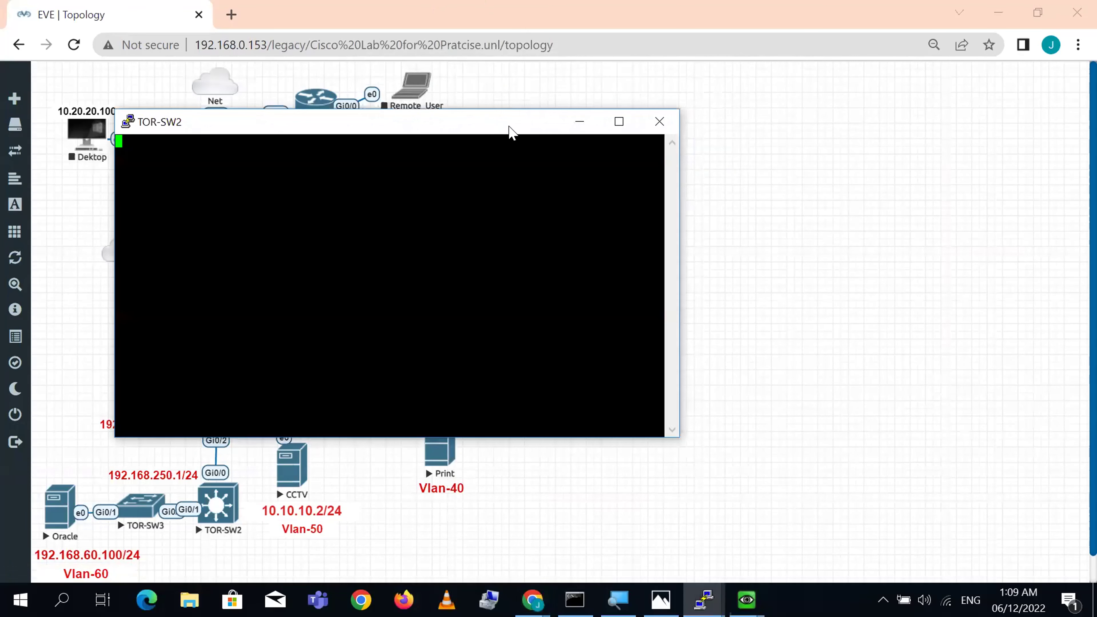
left_click_drag(510, 132, 848, 147)
key("Return")
key("Return")
key("Return")
key("Return")
key("Return")
key("Return")
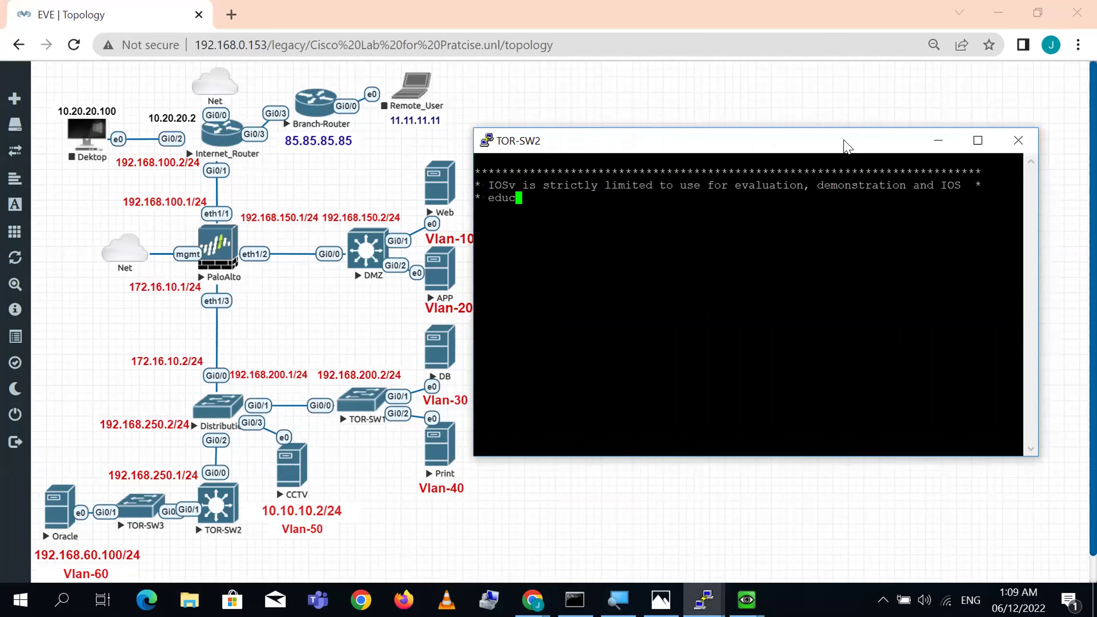
type("en")
key("Return")
type("cisco")
key("Return")
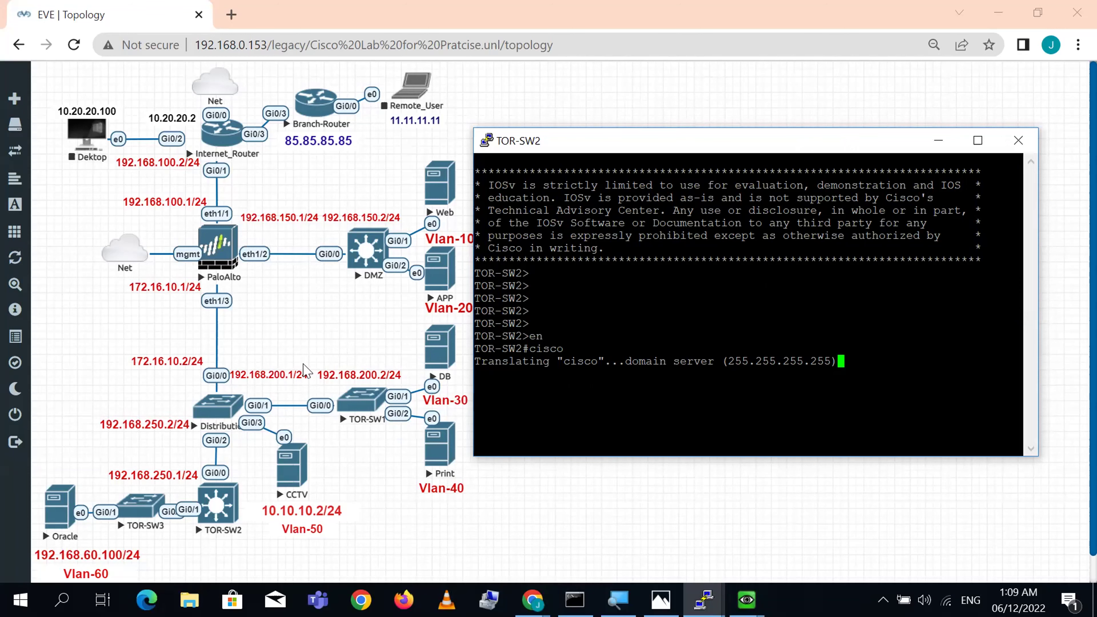
- Open a console on the Distribution switch and enter privileged mode with 'en'
left_click(194, 522)
left_click(599, 164)
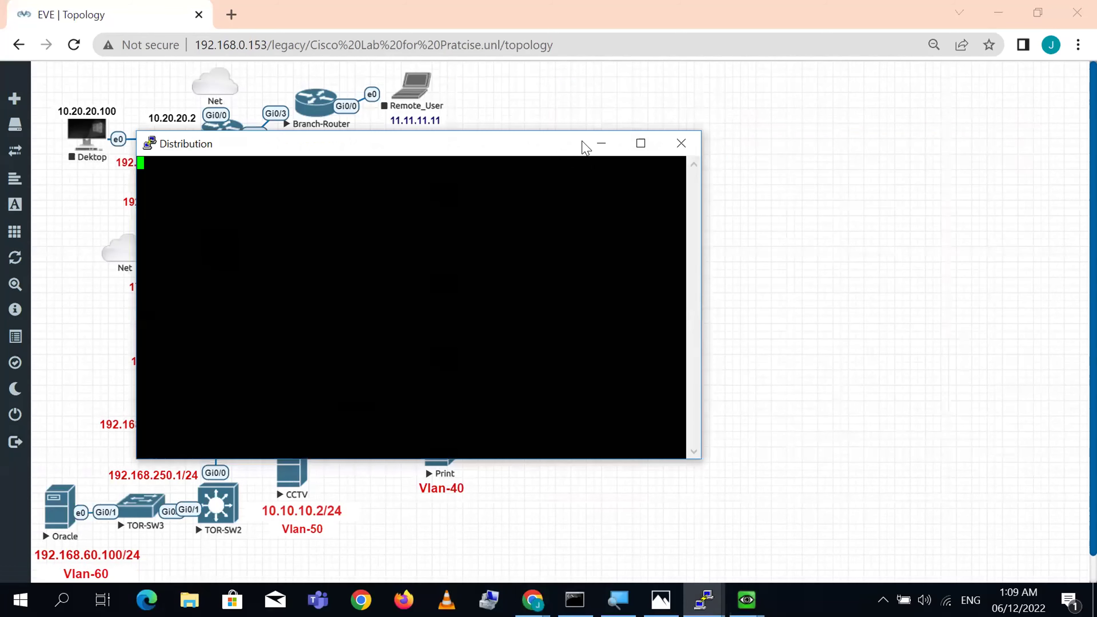
left_click_drag(585, 146, 929, 175)
key("Return")
key("Return")
key("Return")
key("Return")
key("Return")
type("en")
key("Return")
- From Distribution, telnet to 85.85.85.85 and log in with the username and password
type("tel")
key("Tab")
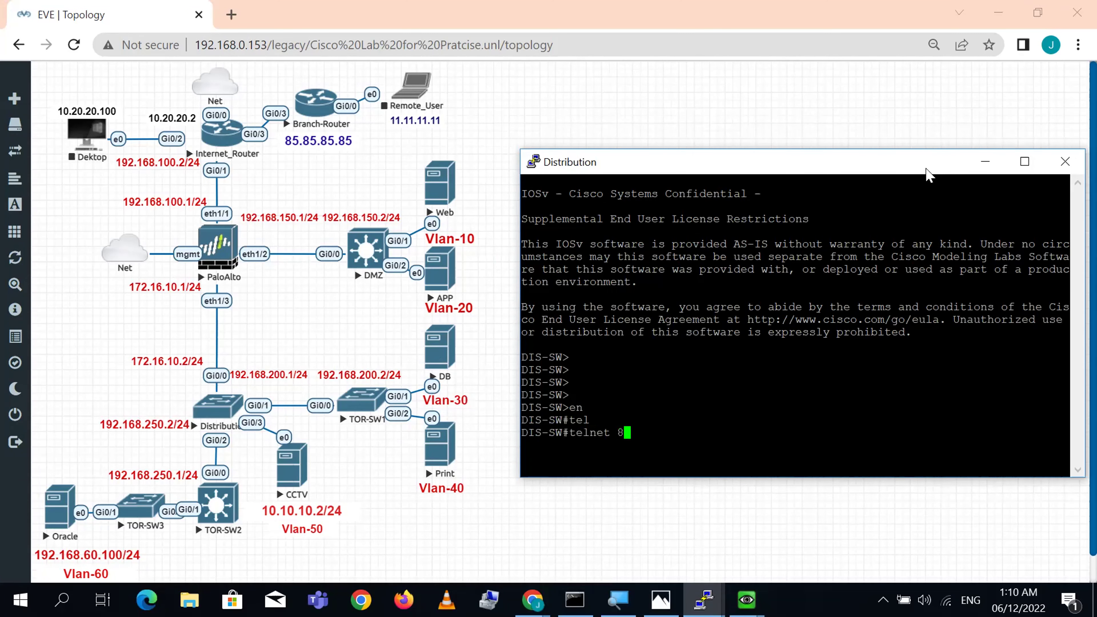
type("85.85.85.85")
key("Return")
type("cisco")
key("Return")
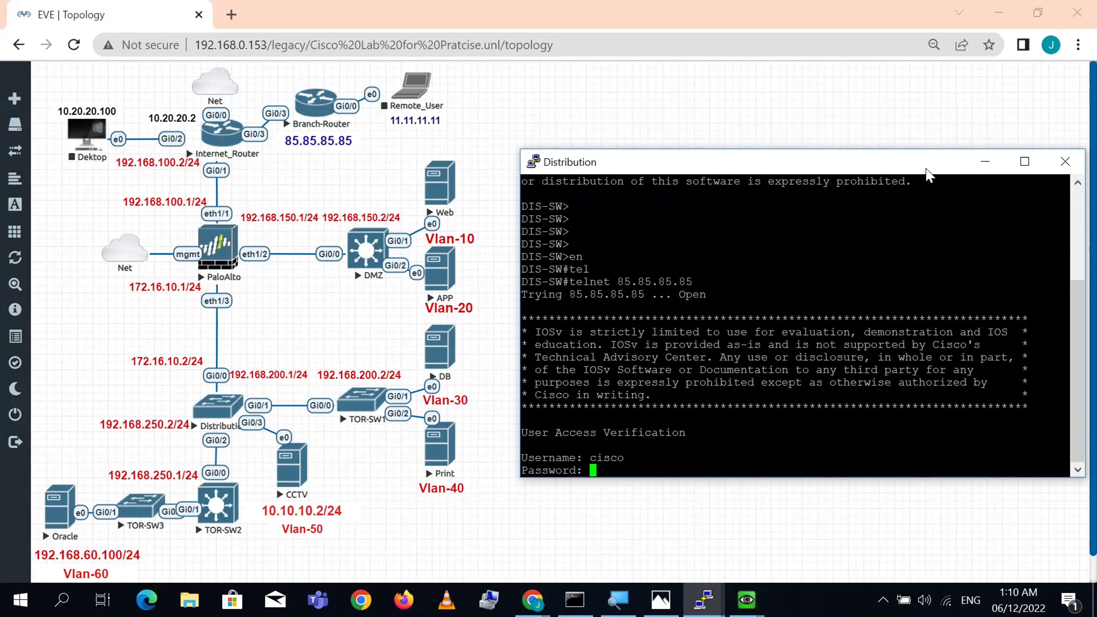
type("cisco")
key("Return")
key("Return")
key("Return")
key("Return")
key("Return")
key("Return")
key("Return")
key("Return")
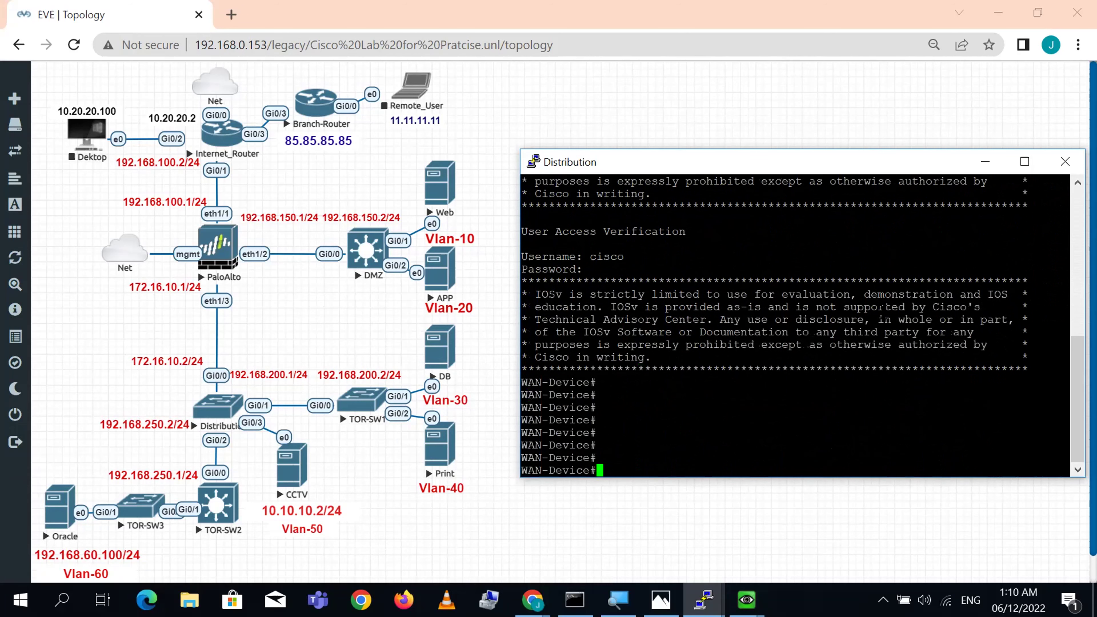
- Return to the TOR-SW2 console and submit another line at its stuck prompt
mouse_move(691, 597)
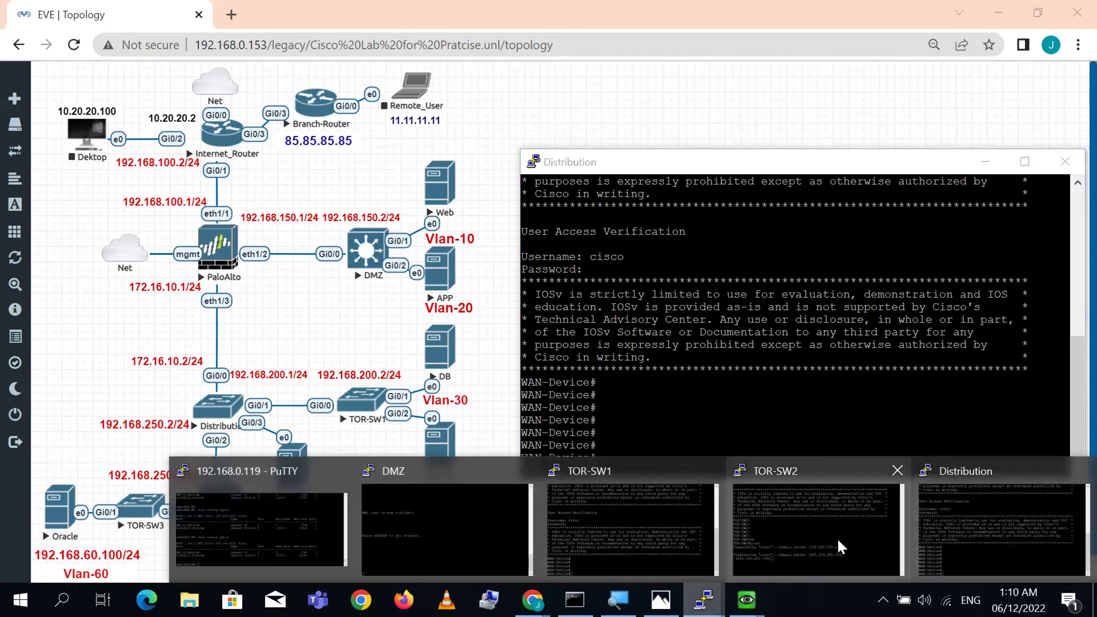
left_click(831, 546)
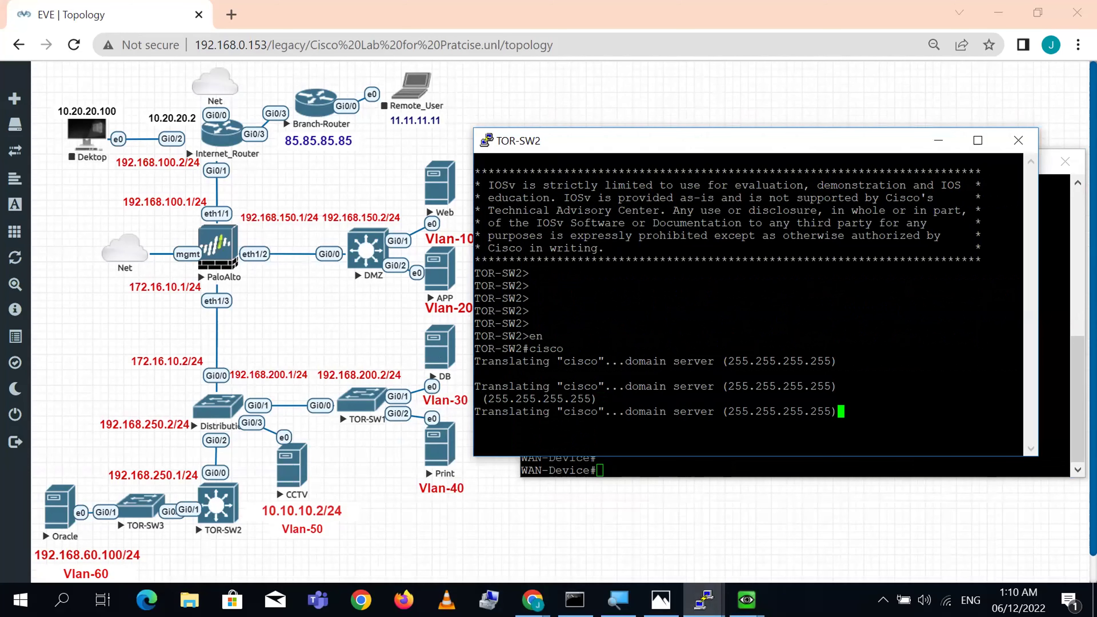
type("Ciss")
key("Return")
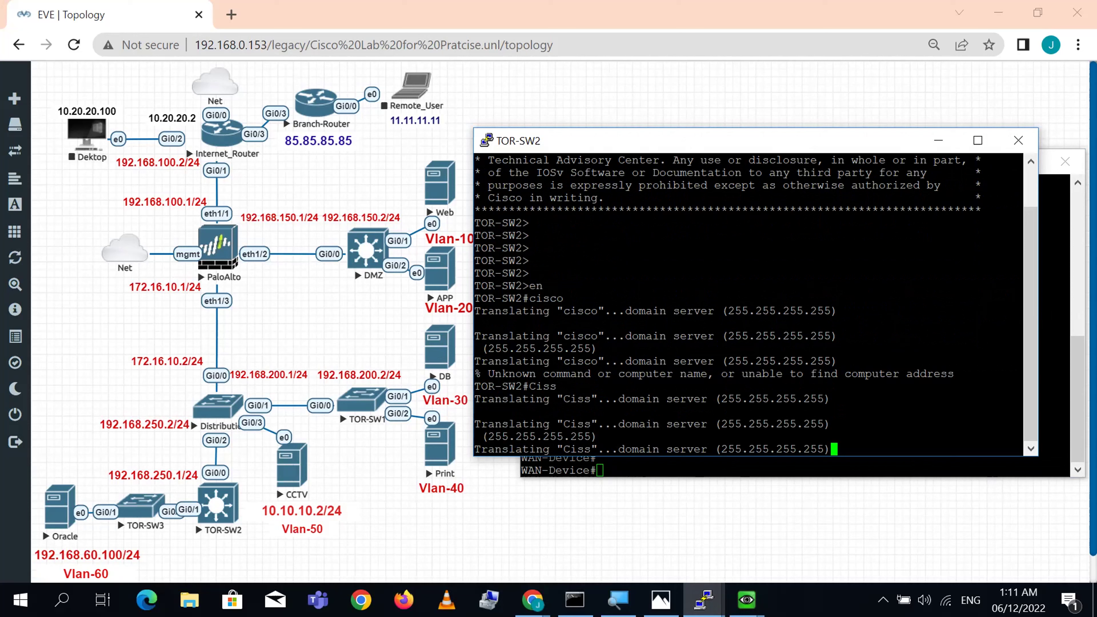
- Disable DNS lookups on TOR-SW2 with 'no ip domain-lookup' in global configuration
key("Return")
key("Return")
key("Return")
key("Return")
key("Return")
key("Return")
key("Return")
key("Return")
key("Return")
key("Return")
key("Return")
key("Return")
key("Return")
key("Return")
key("Return")
key("Return")
key("Return")
key("Return")
key("Return")
key("Return")
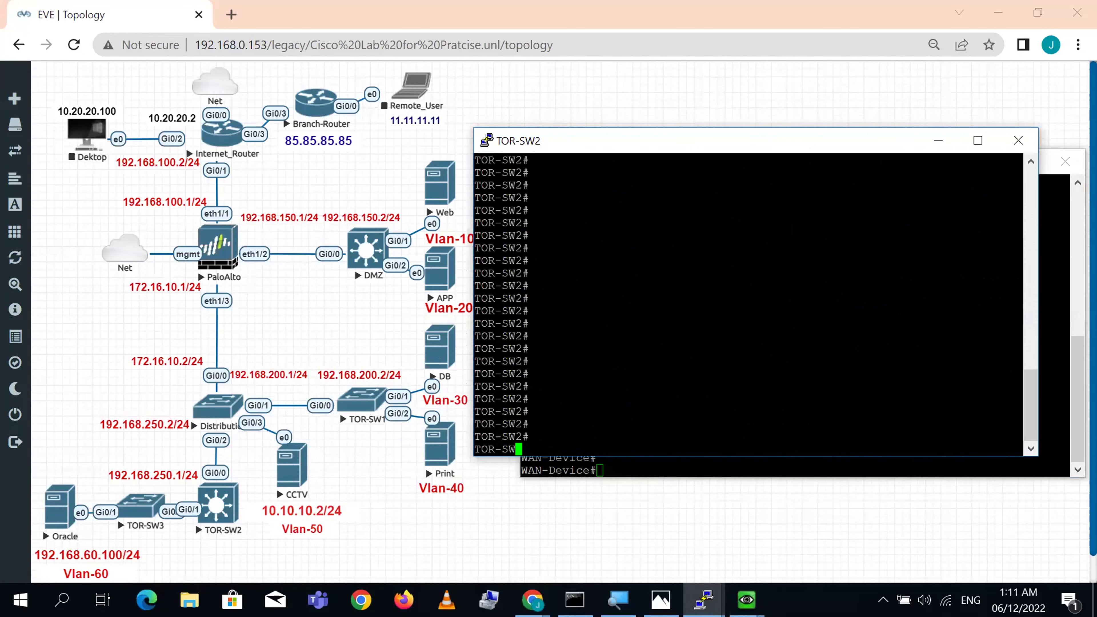
type("config t")
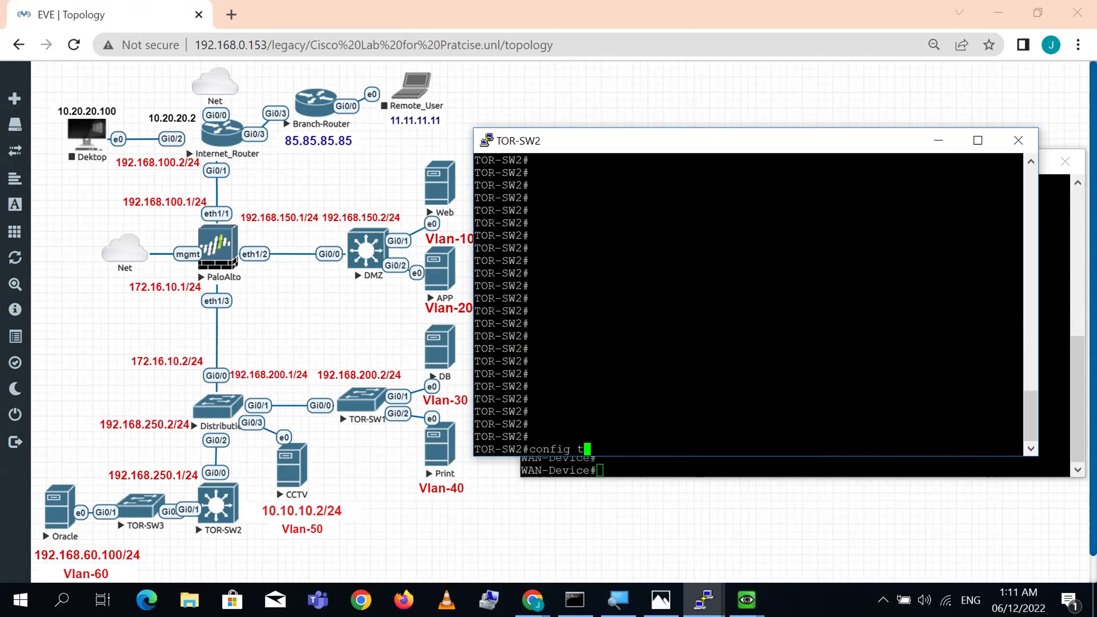
key("Return")
type("no ip")
type("main")
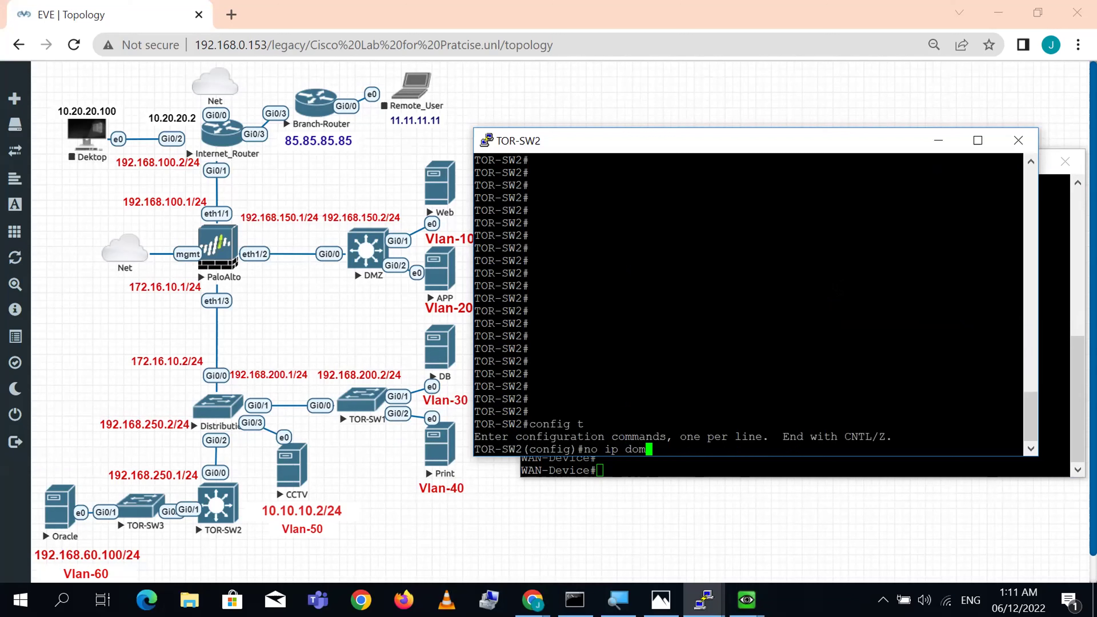
key("Tab")
type("-loo")
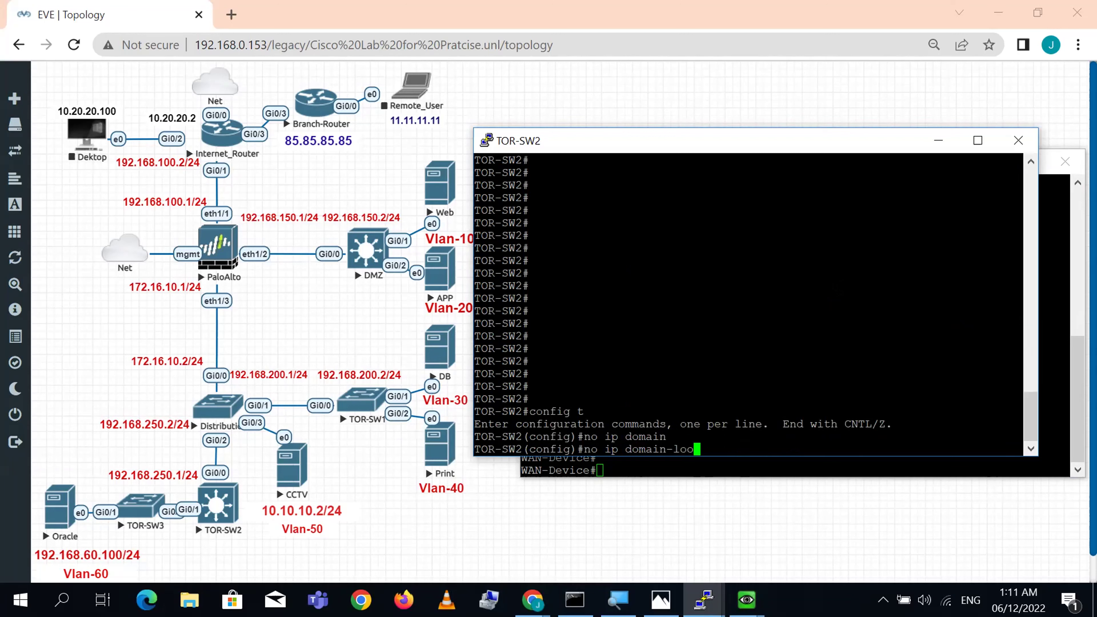
key("Tab")
key("Return")
key("Return")
key("Return")
key("Return")
key("Return")
- Exit configuration mode and save TOR-SW2's running configuration with 'wr'
type("exi")
key("Return")
key("Return")
type("wr")
key("Return")
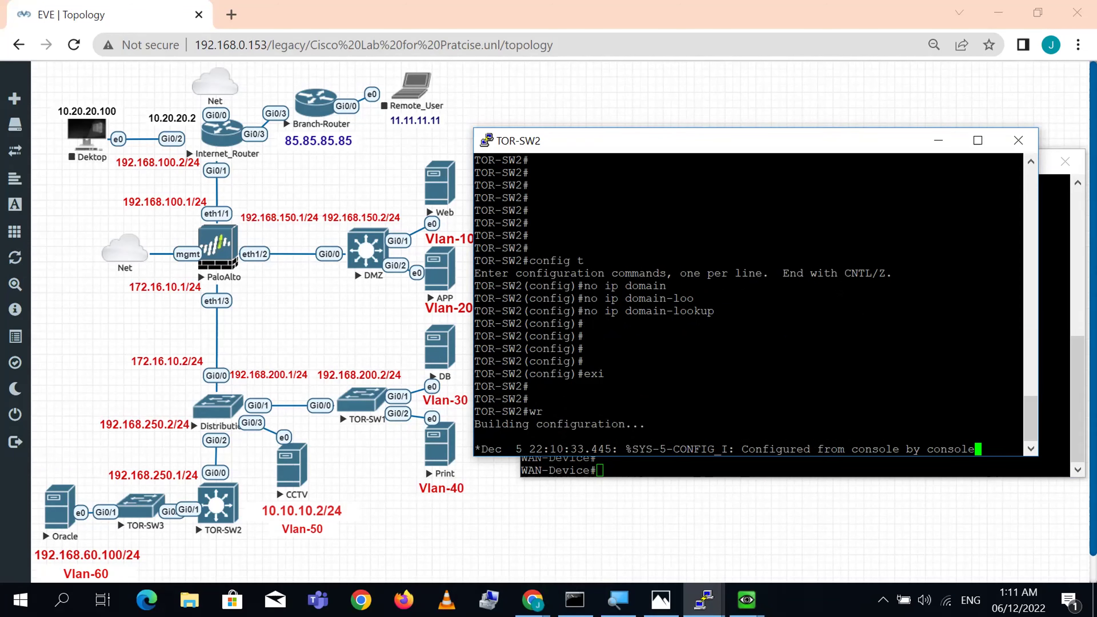
- Telnet from TOR-SW2 to 85.85.85.85, log in, and bring the topology forward
key("Return")
key("Return")
key("Return")
key("Return")
key("Return")
key("Return")
key("Return")
key("Return")
key("Return")
type("tel")
key("Tab")
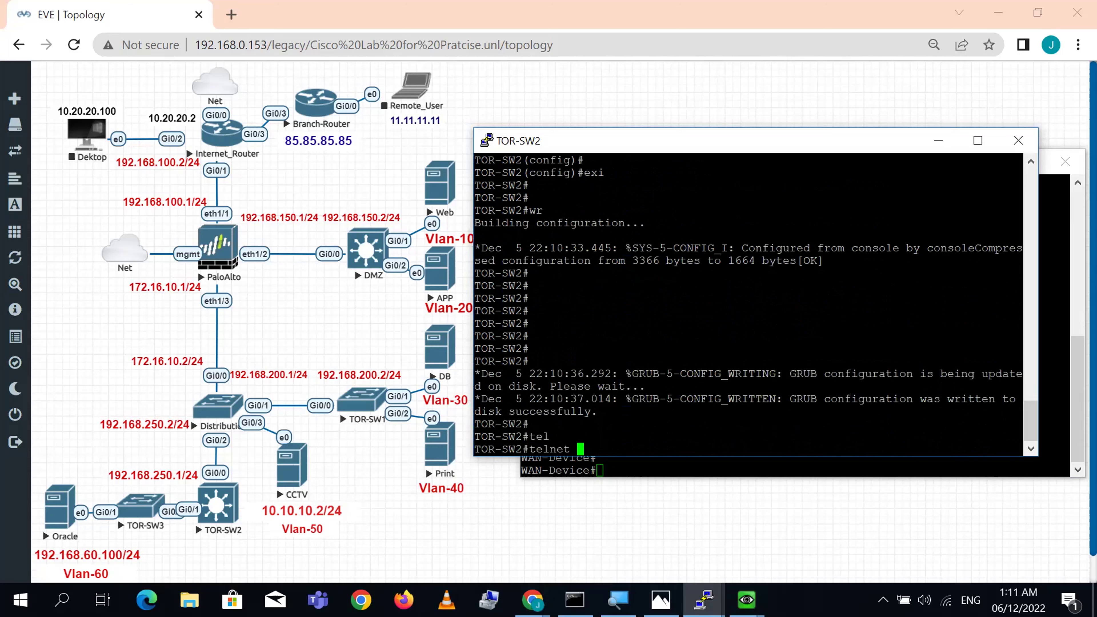
type("85.85.85.85")
key("Return")
type("cisco")
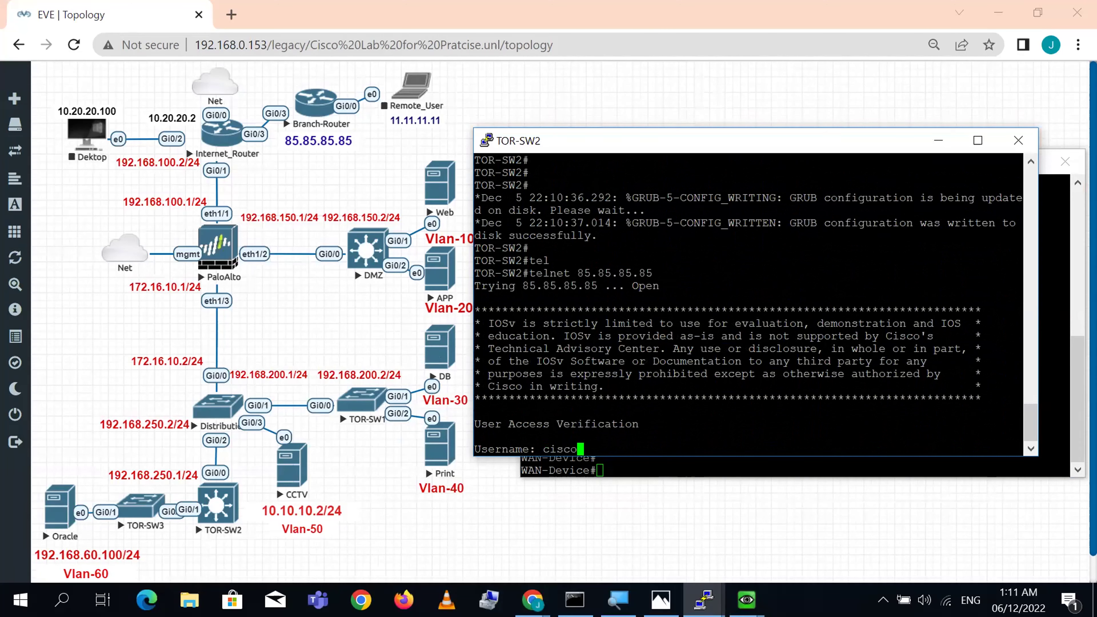
key("Return")
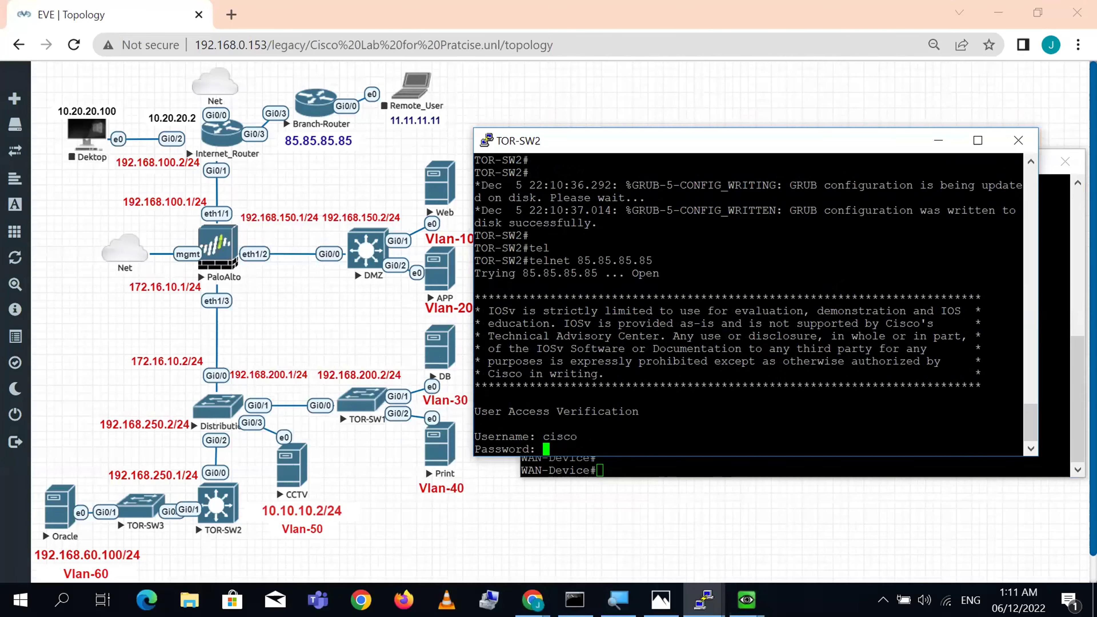
type("cisco")
key("Return")
key("Return")
key("Return")
key("Return")
key("Return")
key("Return")
key("Return")
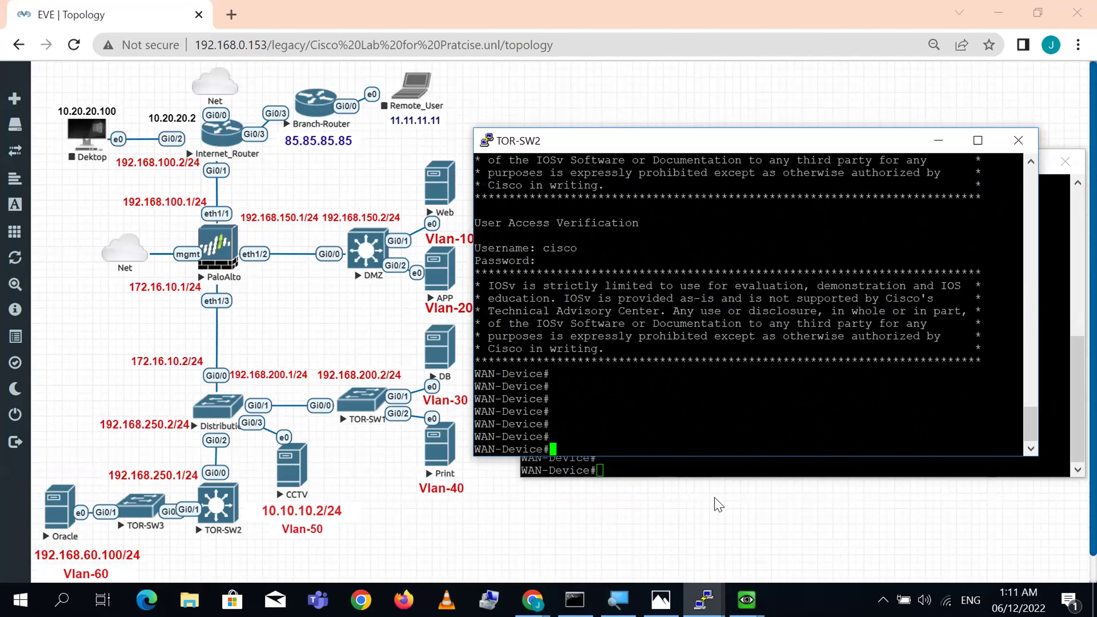
left_click(719, 504)
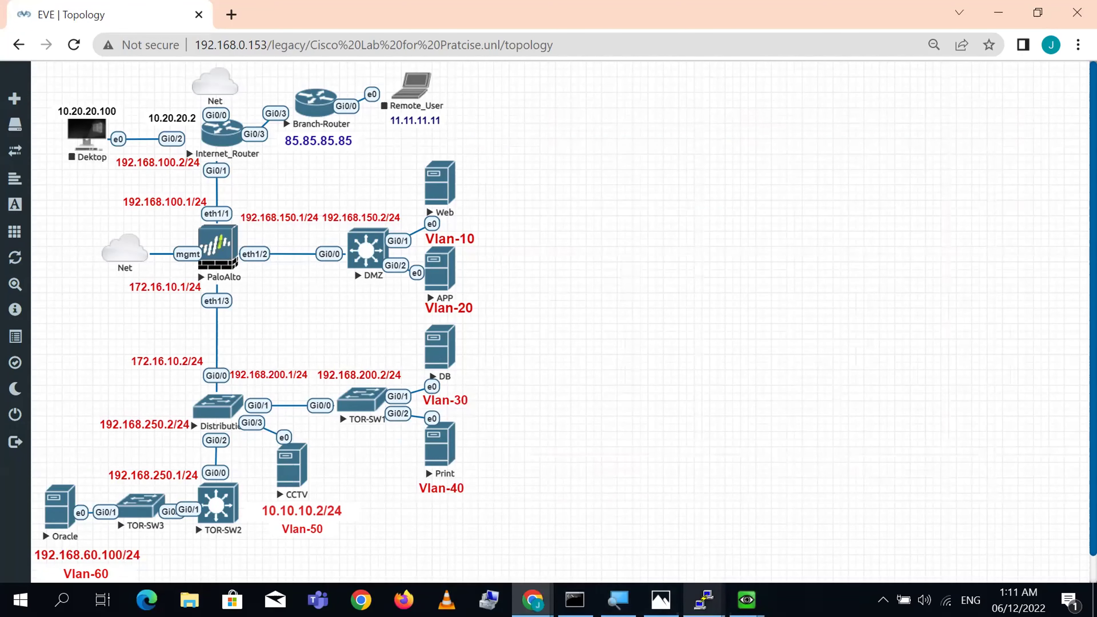
- Rerun the IP pool check in the maximized PA-VM terminal; Inside_To_Outside uses 7 addresses
left_click(704, 600)
left_click(275, 502)
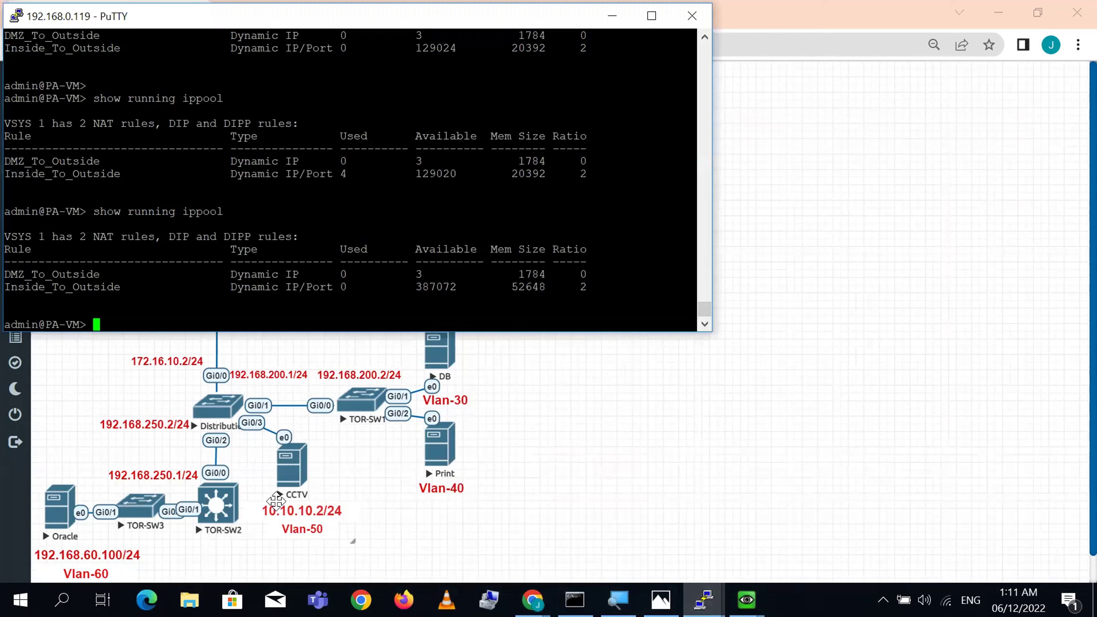
key("Up")
key("Return")
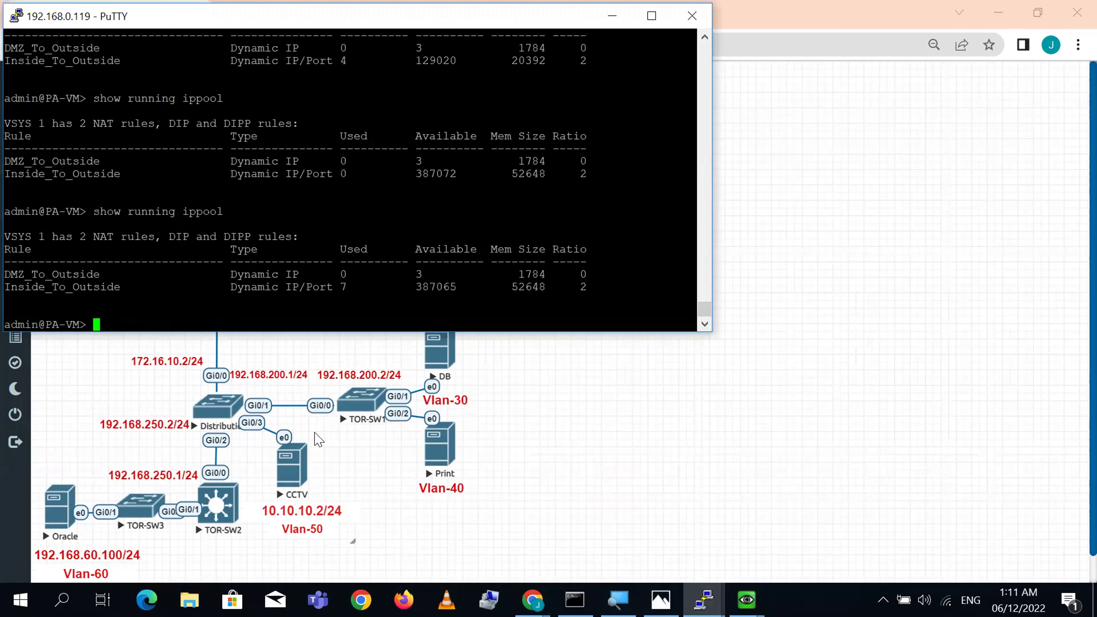
left_click(652, 16)
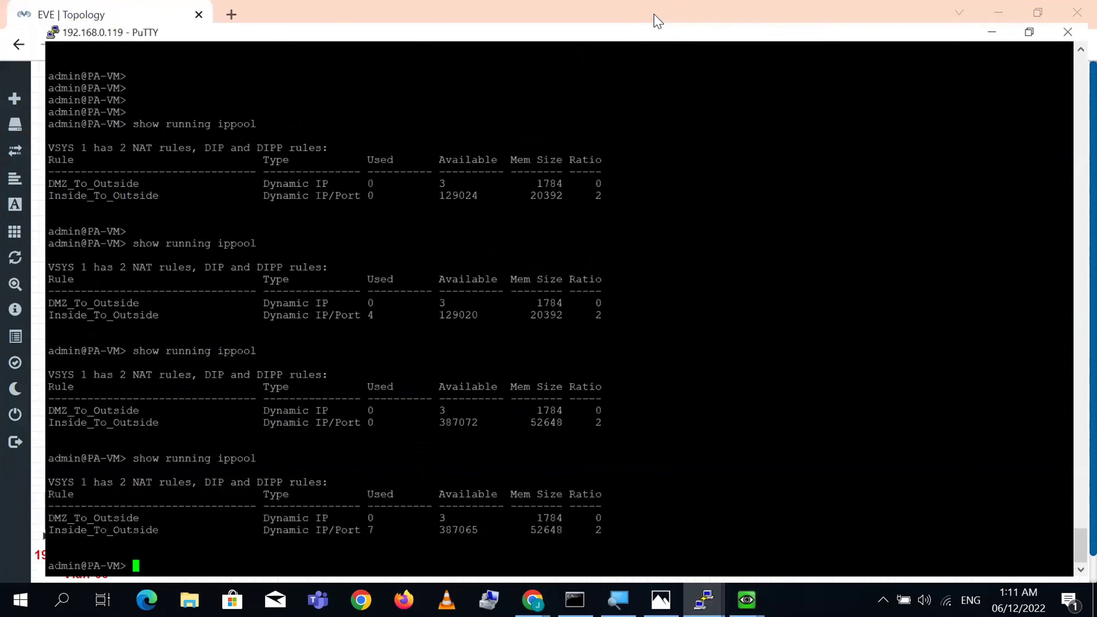
triple_click(346, 534)
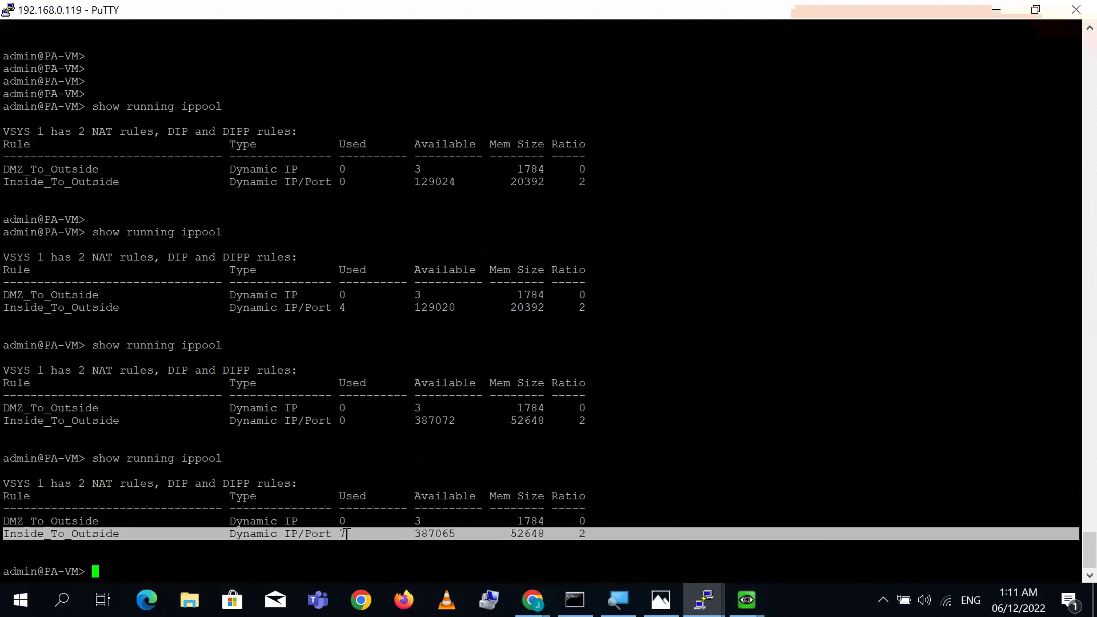
- Enter the 'show session all' command, correcting a typo along the way
key("Return")
key("Return")
type("shnoe")
key("BackSpace")
key("BackSpace")
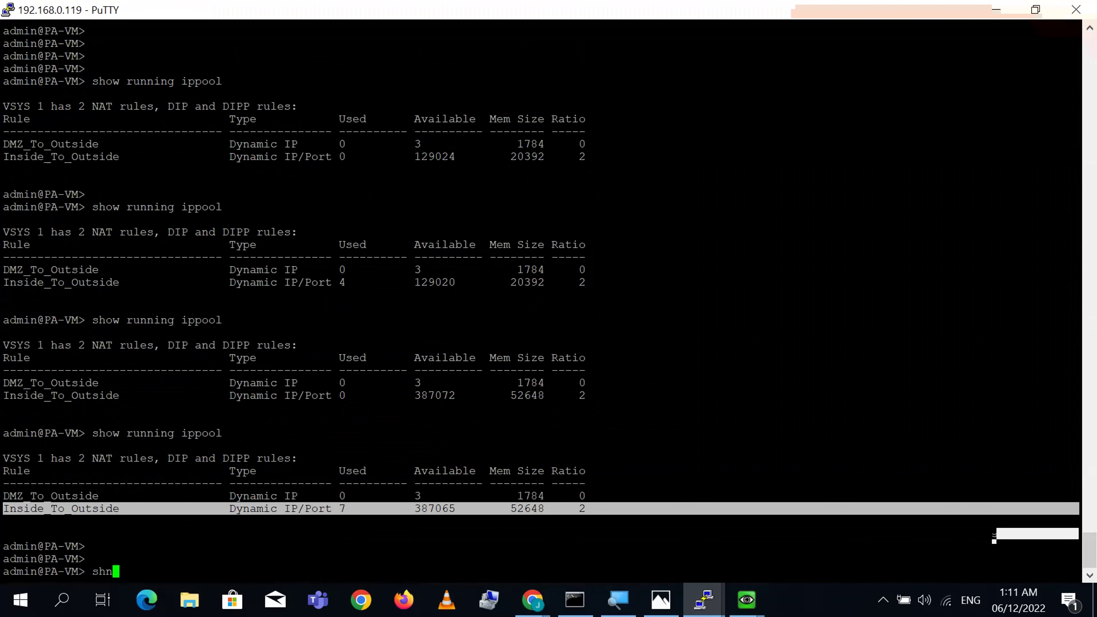
key("BackSpace")
type("ow session all")
- List all sessions and spot session 342 translated to 192.168.100.21, briefly checking the NAT rules page
key("Return")
key("Return")
key("Return")
key("Return")
key("Return")
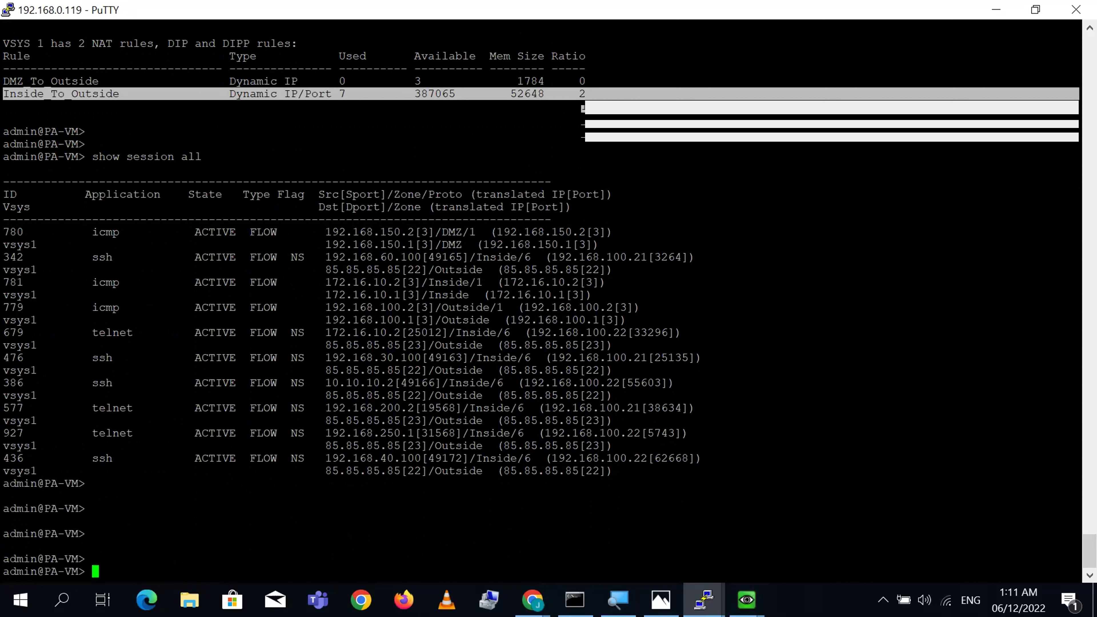
triple_click(363, 257)
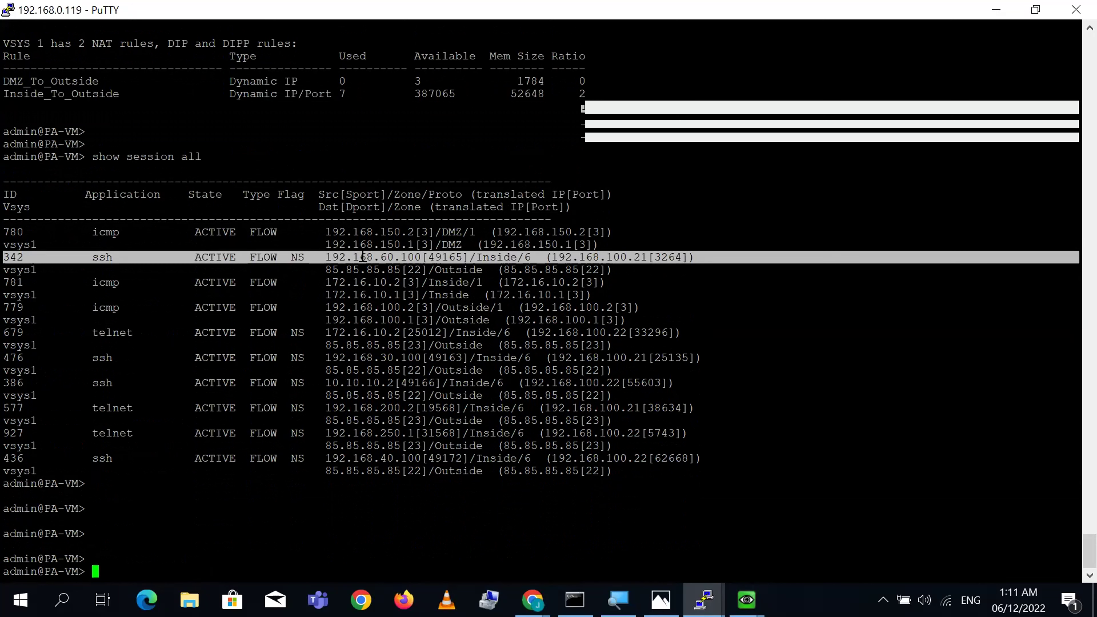
double_click(623, 257)
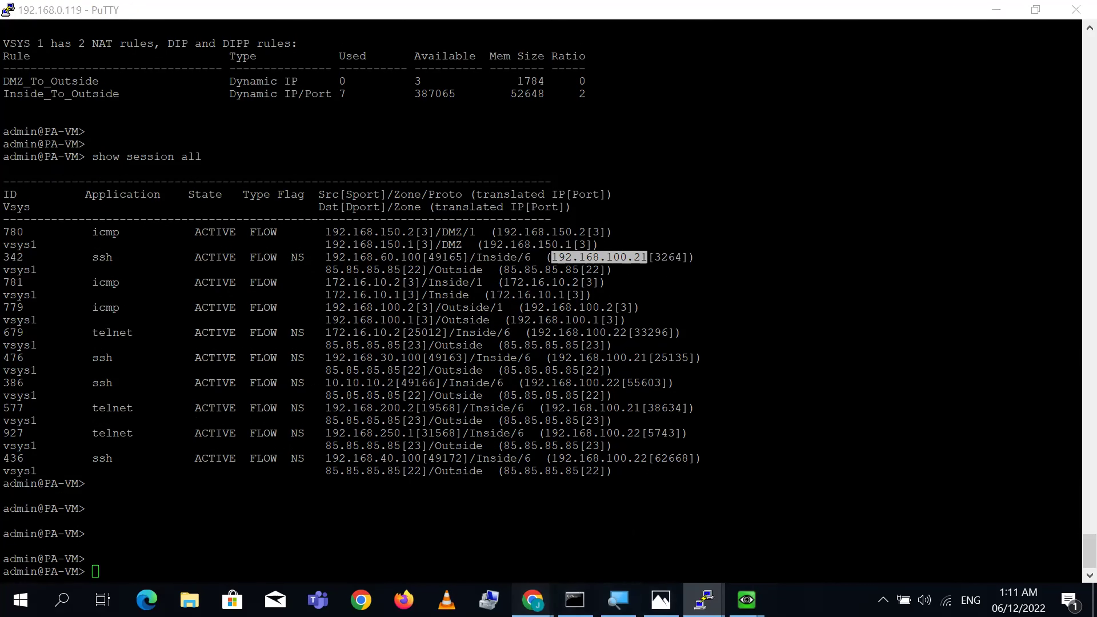
mouse_move(533, 600)
left_click(637, 571)
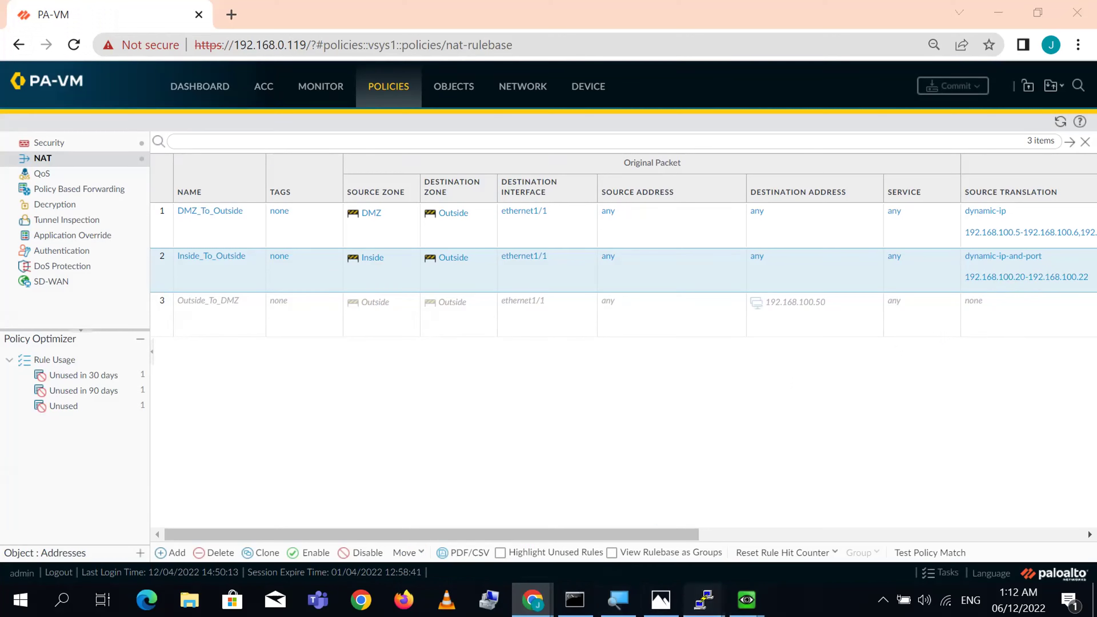
mouse_move(708, 600)
left_click(226, 528)
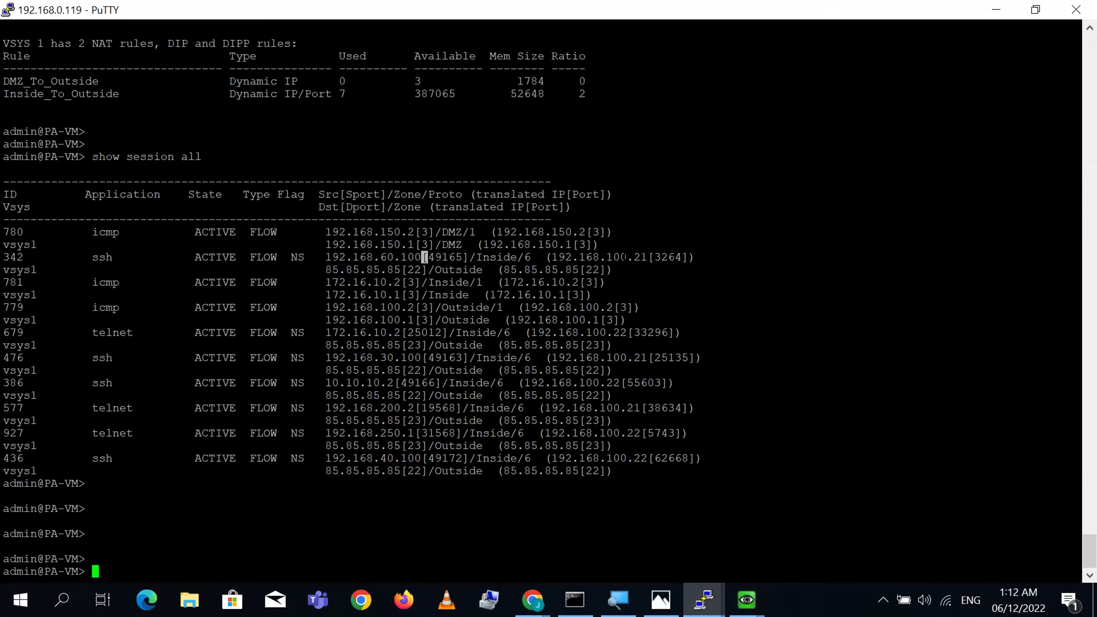
- Confirm session 342 translates source 192.168.60.100 to 192.168.100.21
double_click(622, 257)
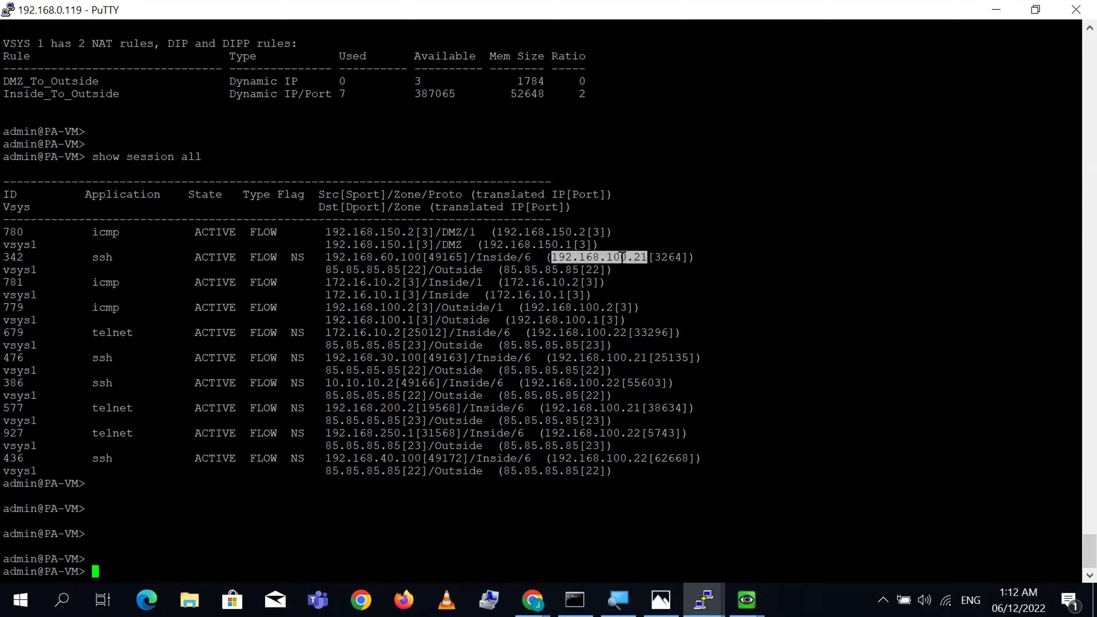
triple_click(622, 258)
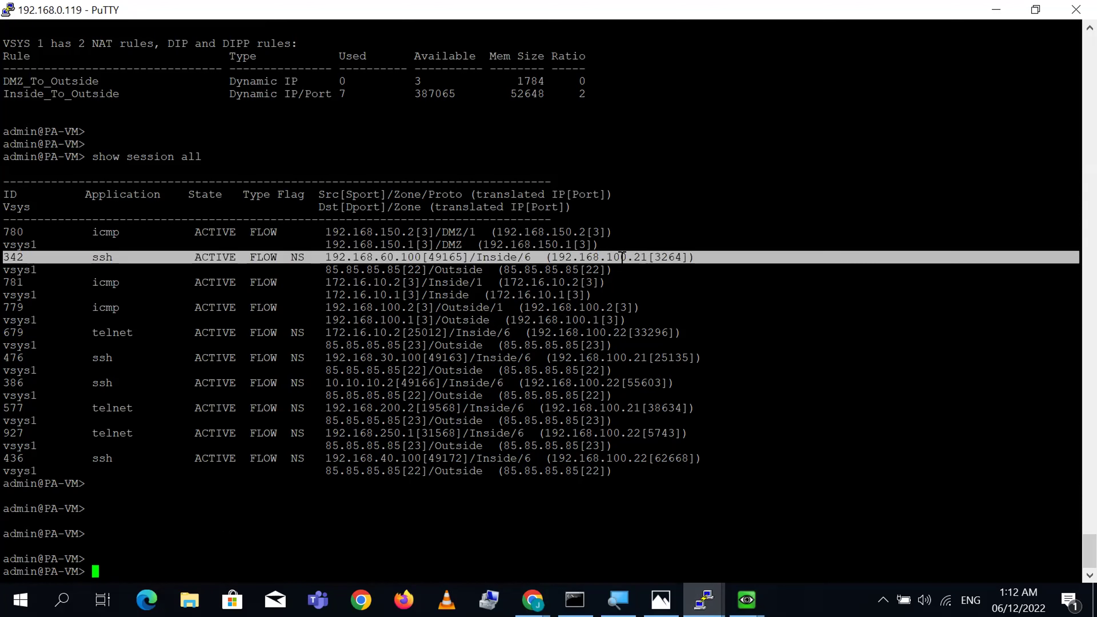
double_click(345, 257)
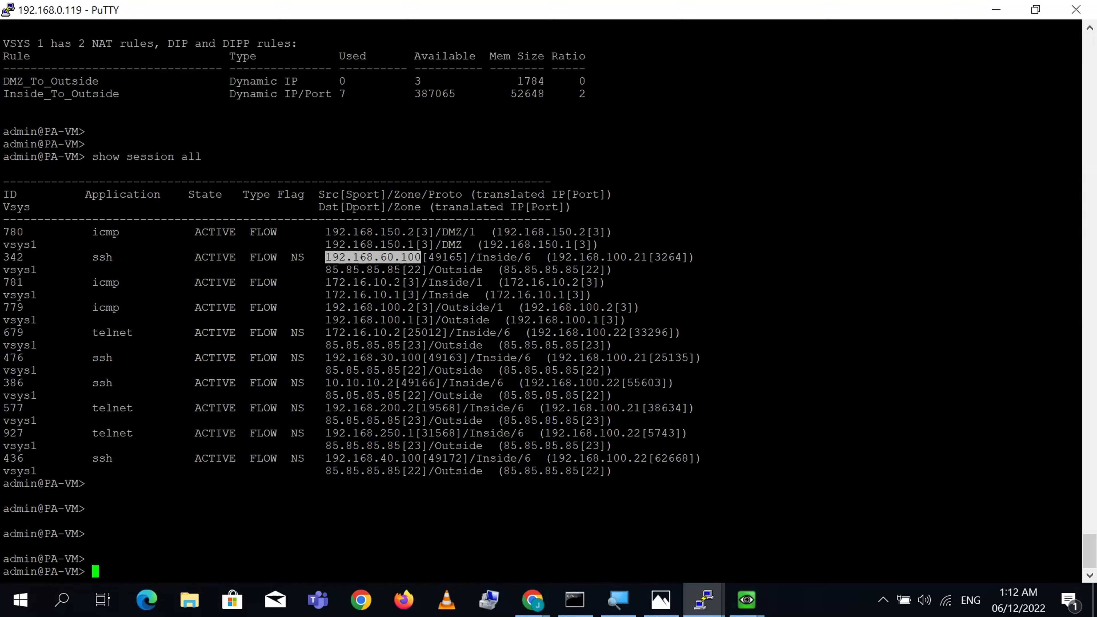
double_click(628, 257)
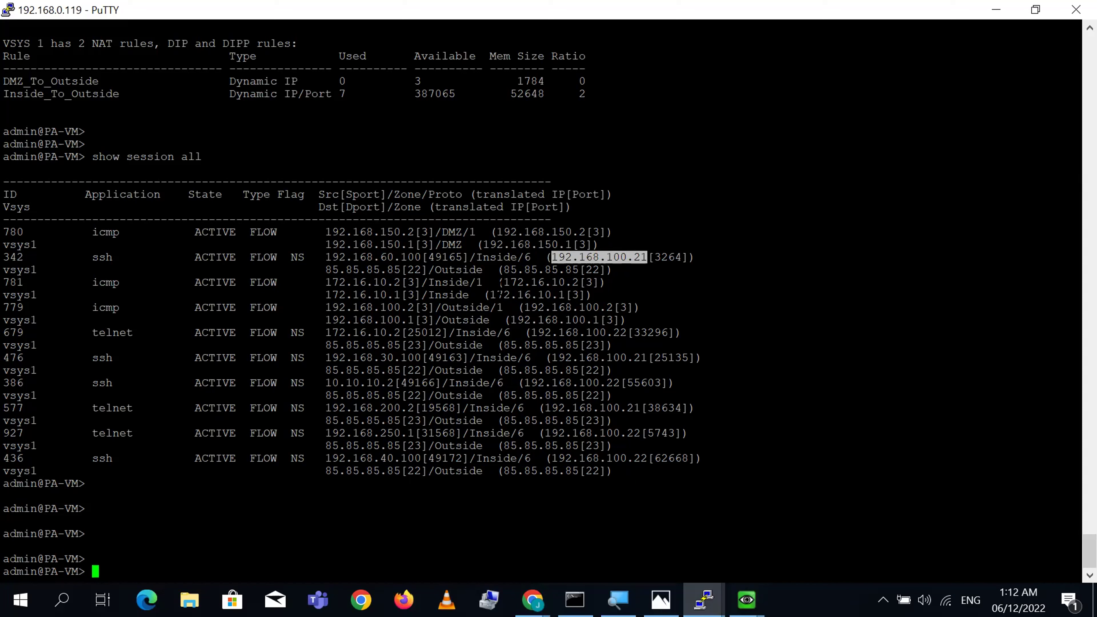
triple_click(434, 258)
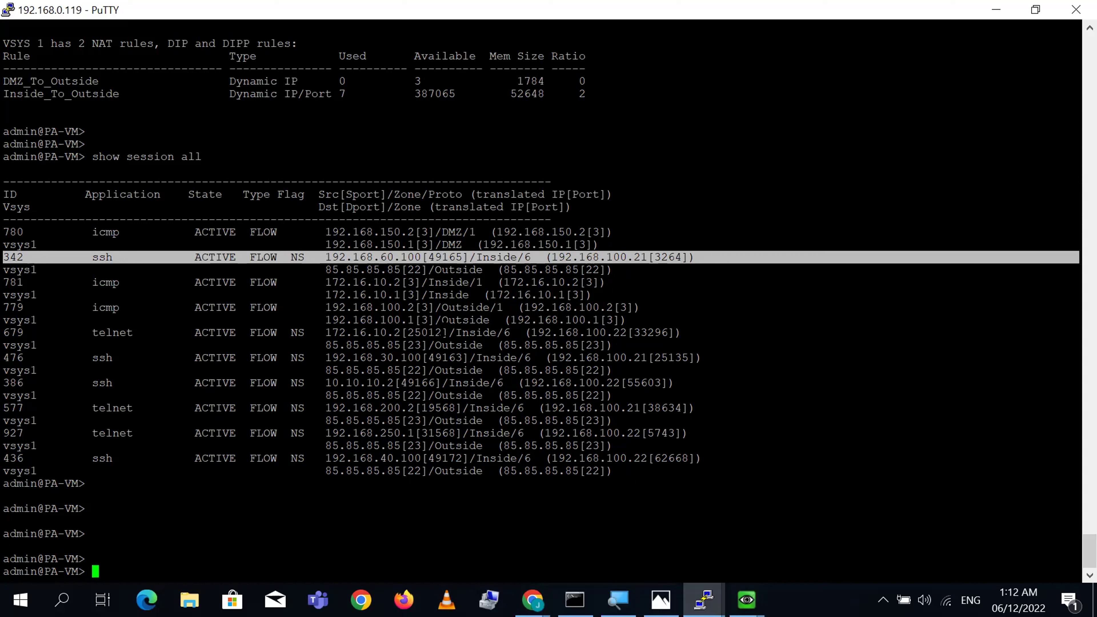
- Inspect sessions 679 (192.168.100.22, port 25012) and 476 (192.168.100.21), then return to EVE
double_click(593, 332)
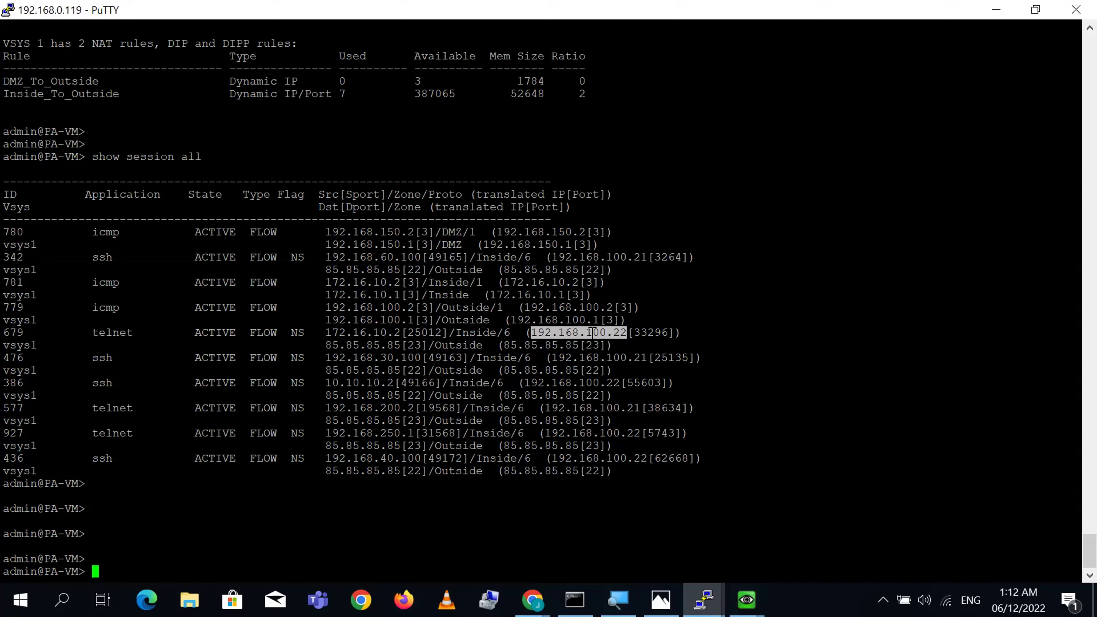
triple_click(423, 332)
left_click(424, 332)
double_click(431, 332)
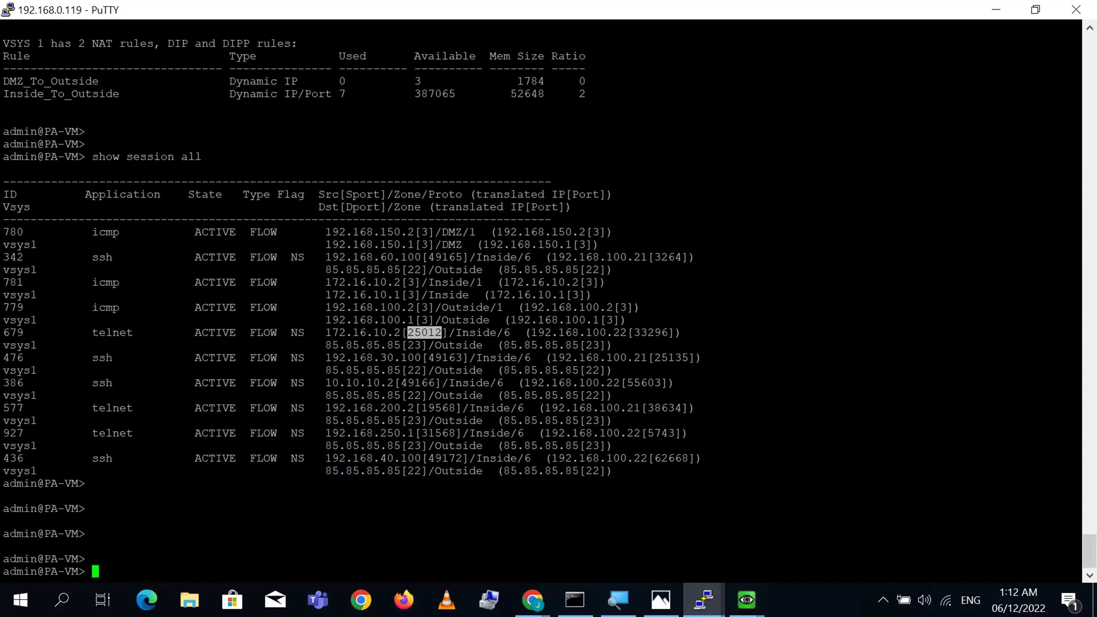
double_click(600, 357)
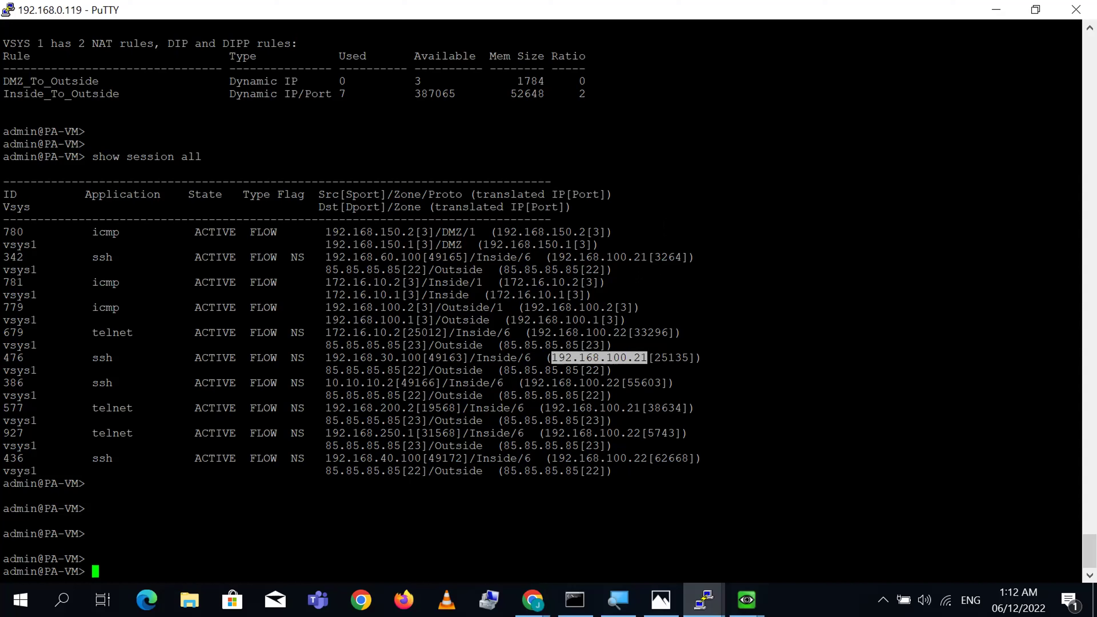
double_click(637, 270)
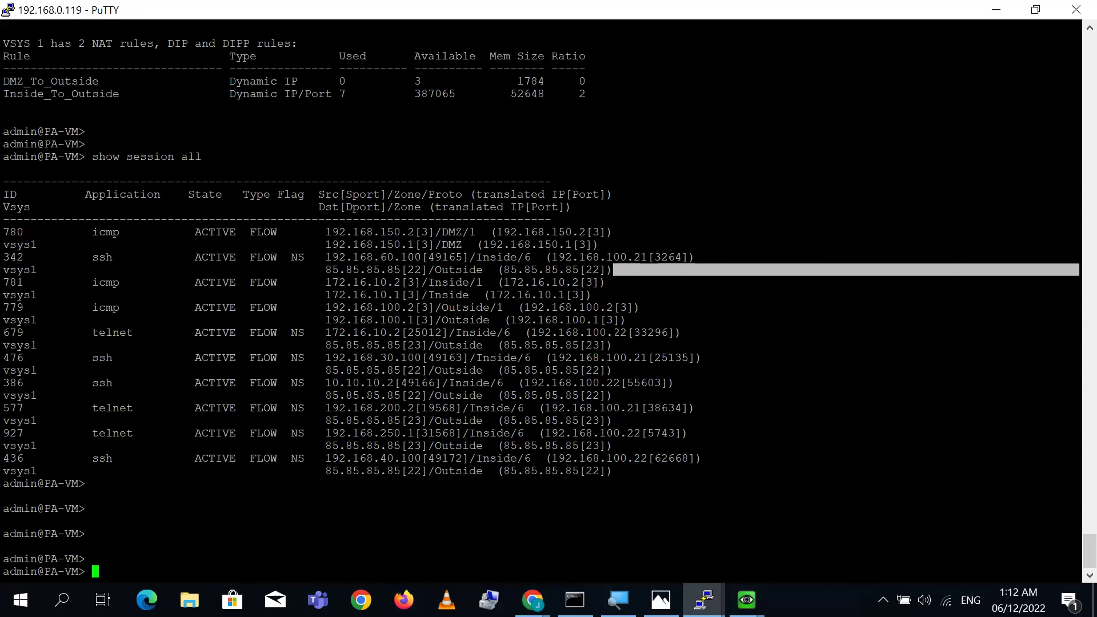
triple_click(614, 332)
left_click(614, 332)
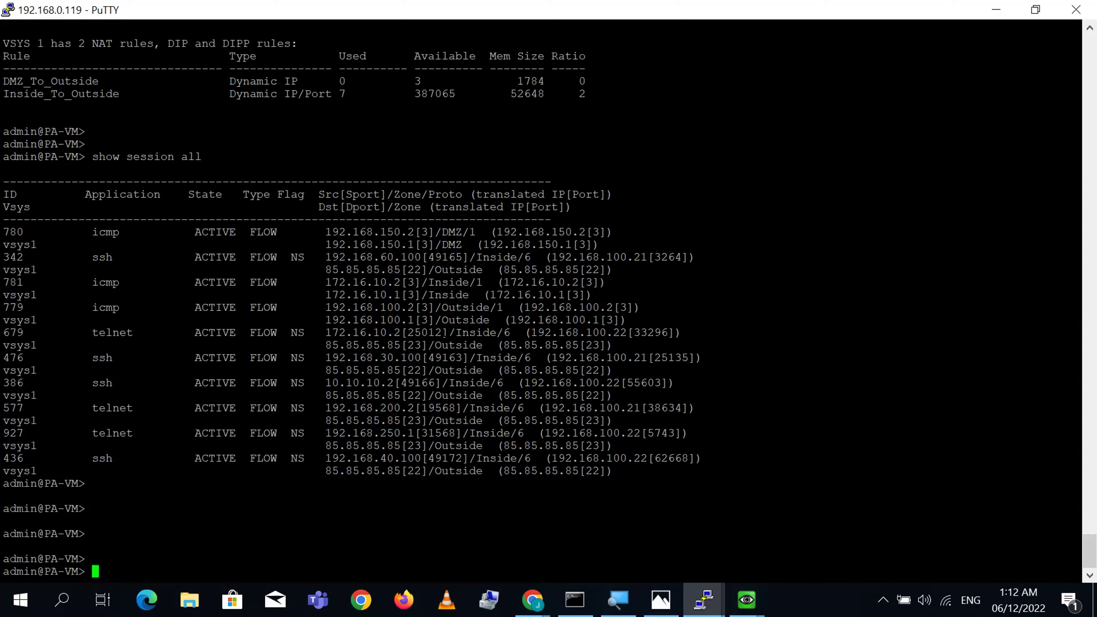
key("alt+Tab")
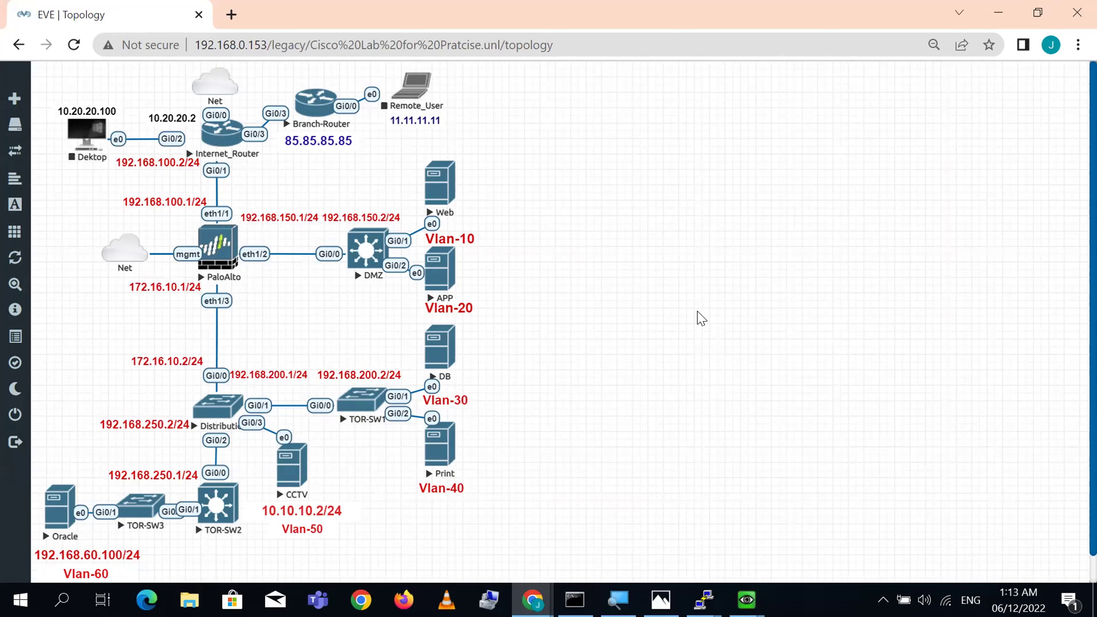
mouse_move(534, 599)
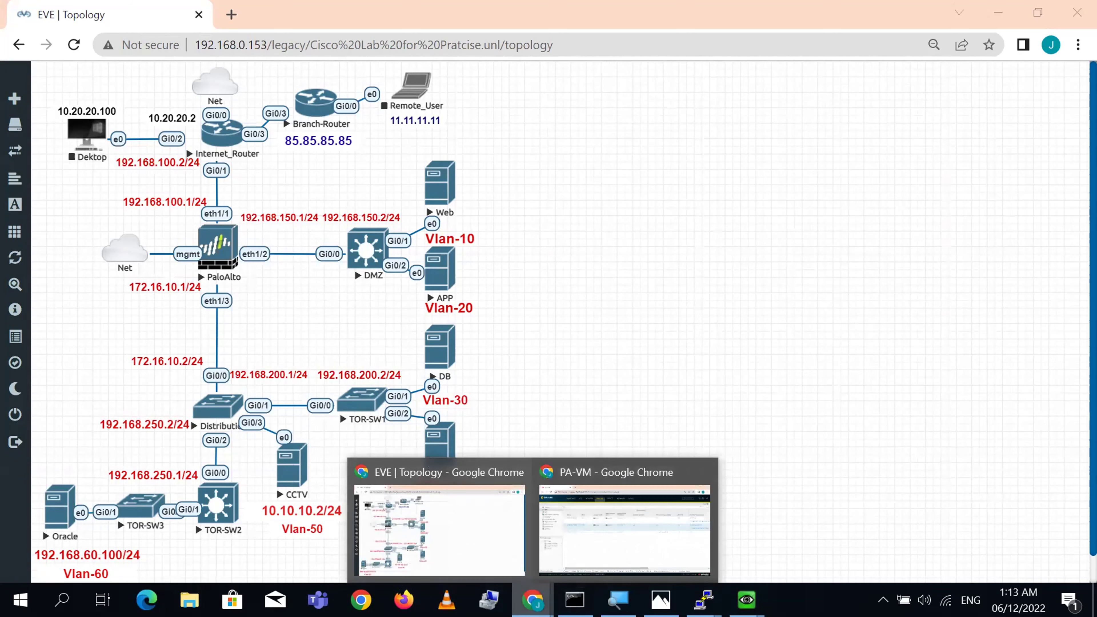
left_click(600, 545)
left_click(205, 258)
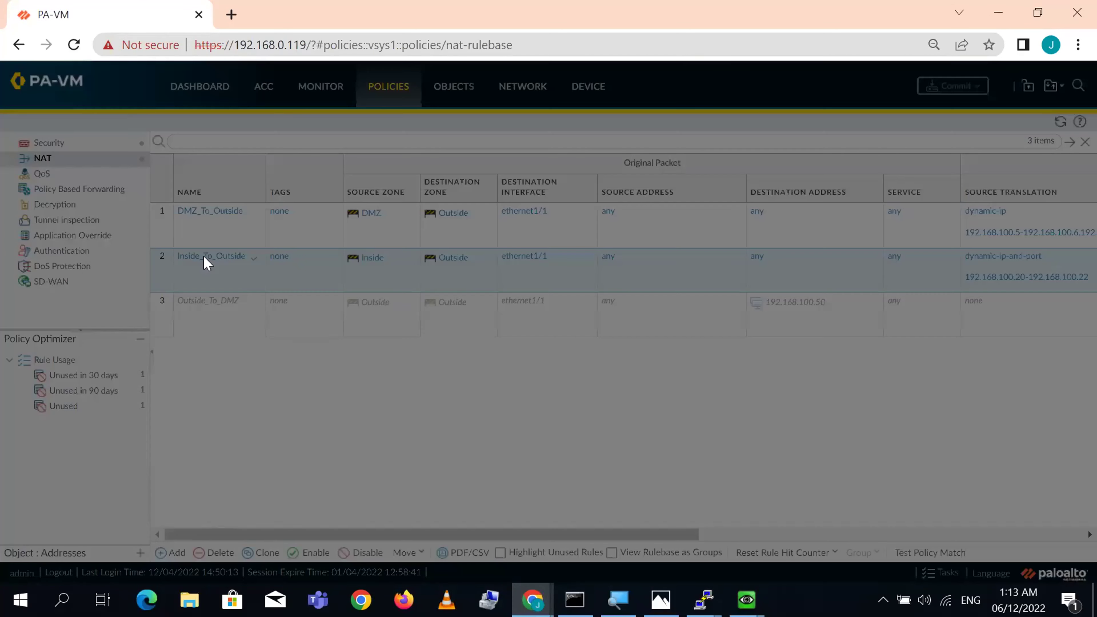
left_click(442, 229)
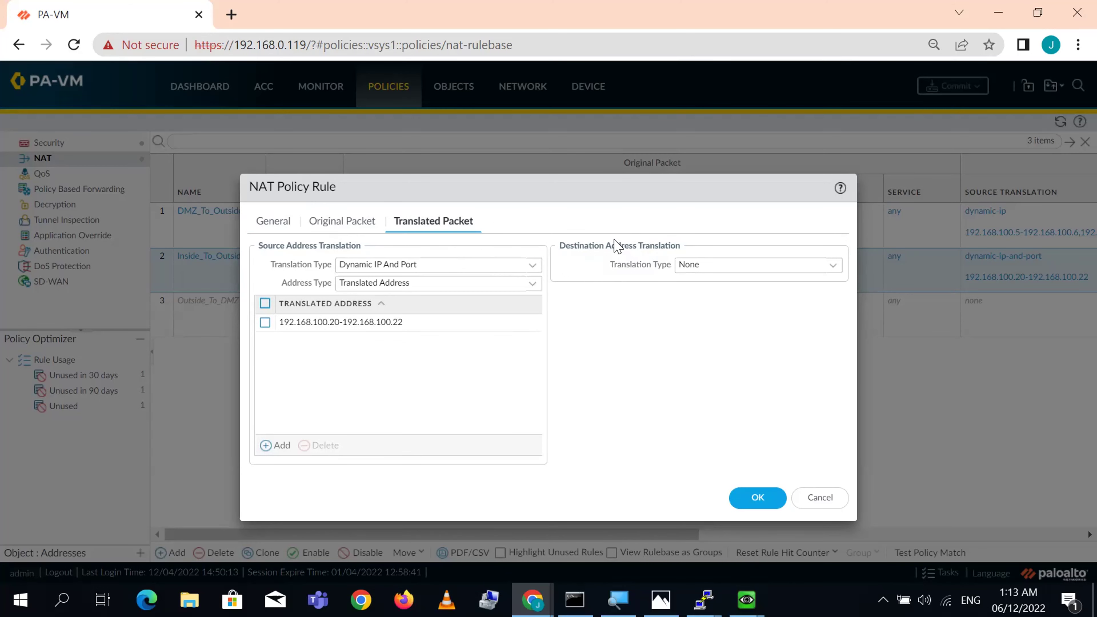
mouse_move(533, 600)
left_click(429, 542)
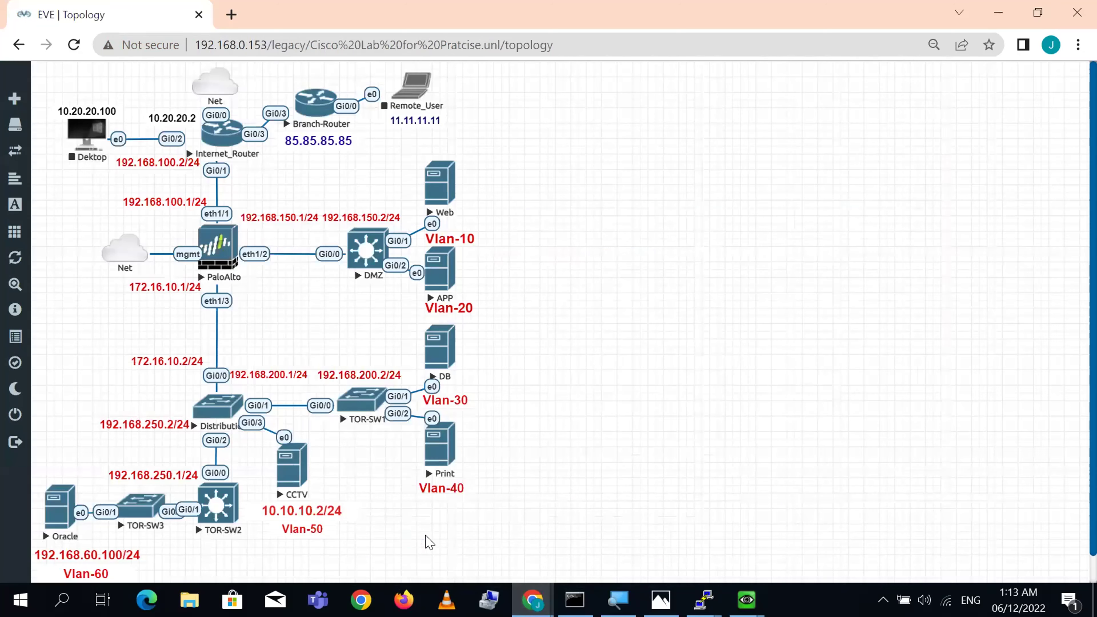